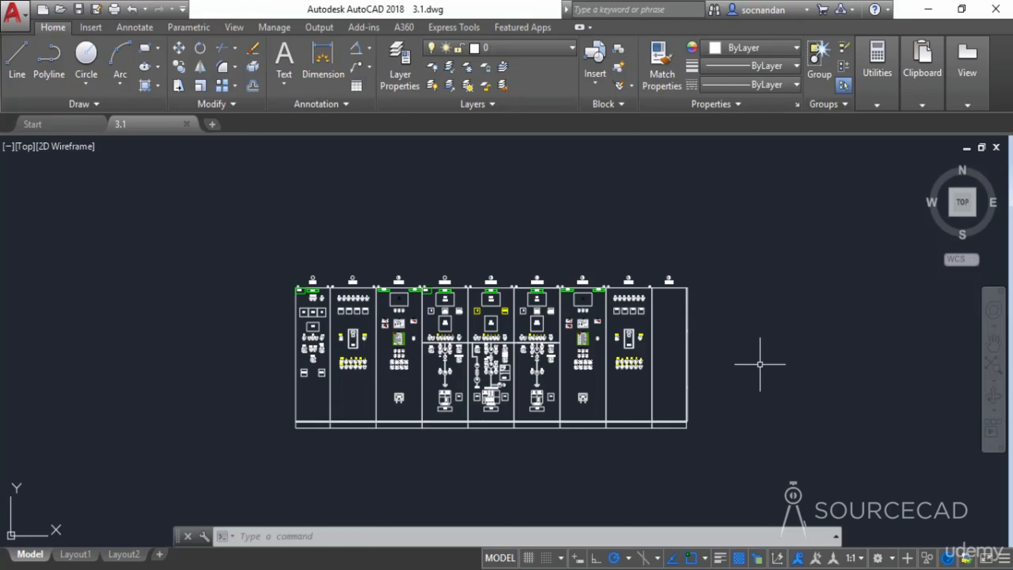
- Window-select the ECP-1 lamps L1 to 21 with the ACV, DCV and DCA meters, then clear the selection
{"action": "scroll", "coordinate": [500, 329], "scroll_direction": "up", "scroll_amount": 2}
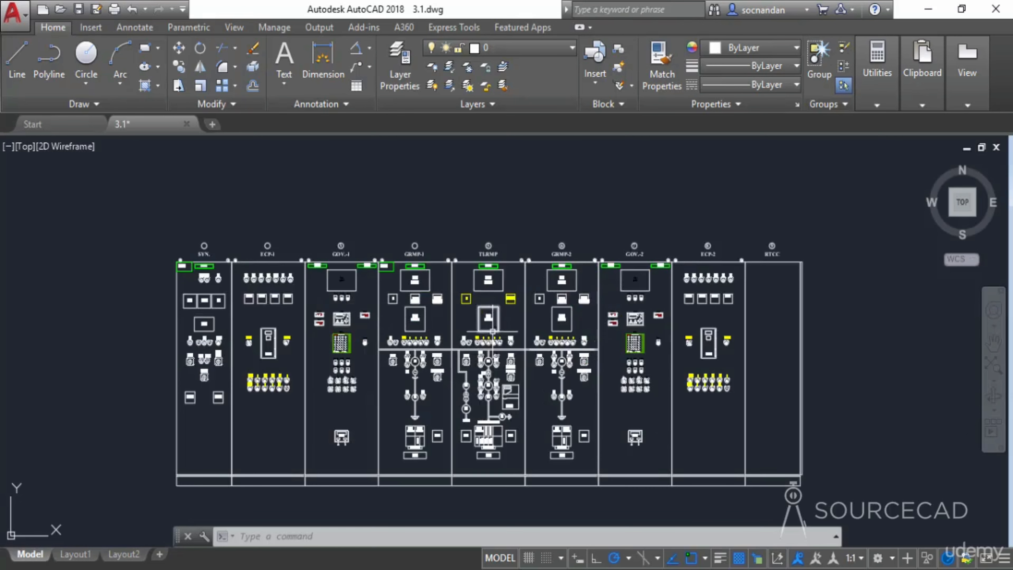
{"action": "middle_click_drag", "start_coordinate": [511, 327], "coordinate": [529, 293]}
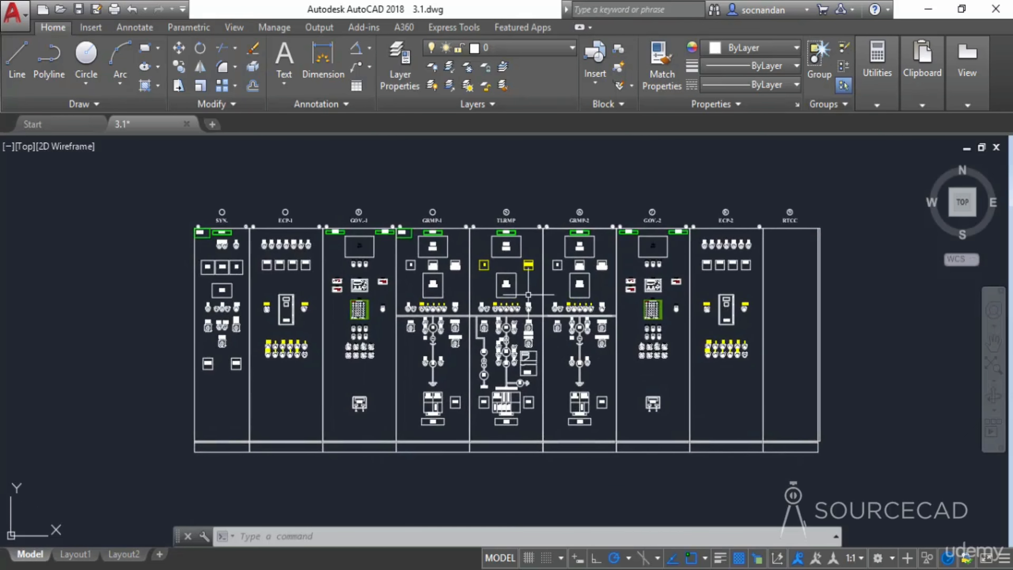
{"action": "scroll", "coordinate": [297, 281], "scroll_direction": "up", "scroll_amount": 6}
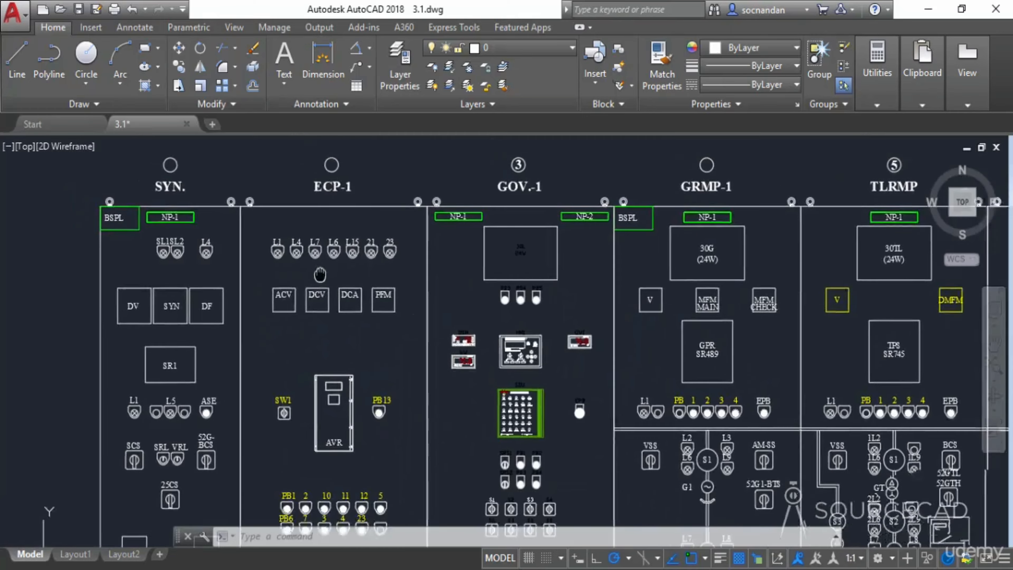
{"action": "scroll", "coordinate": [322, 288], "scroll_direction": "up", "scroll_amount": 2}
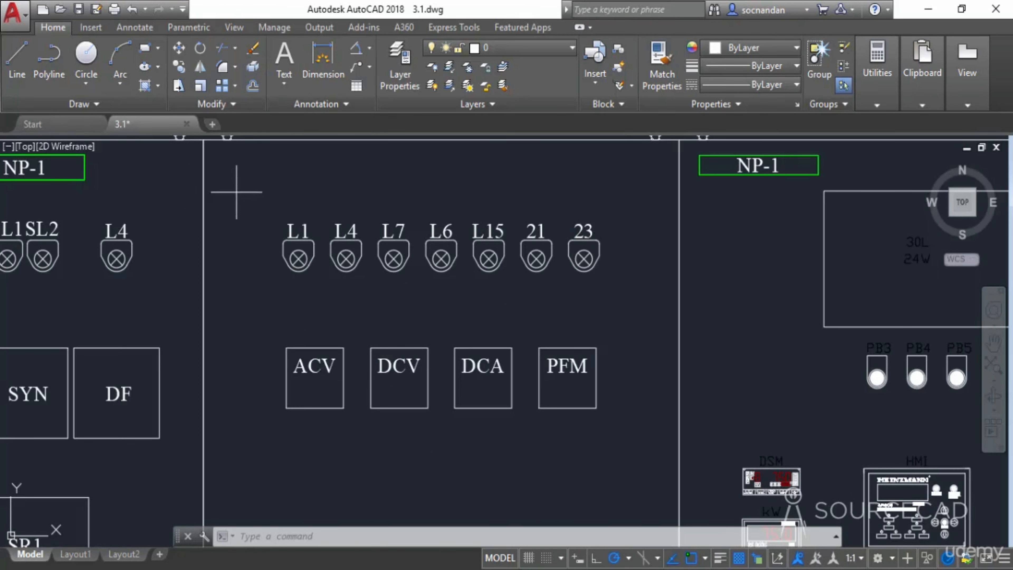
{"action": "left_click", "coordinate": [247, 187]}
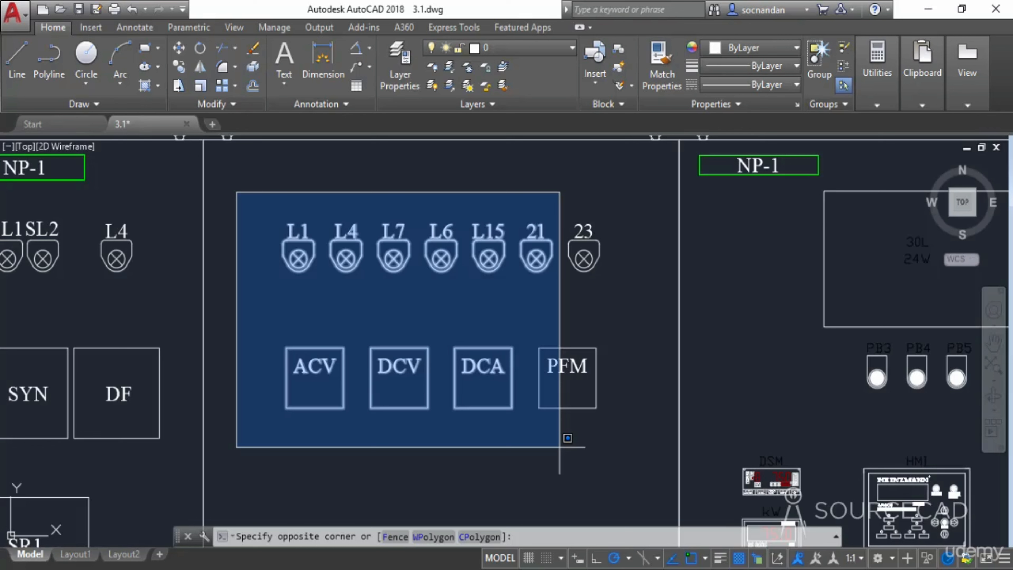
{"action": "left_click", "coordinate": [560, 447]}
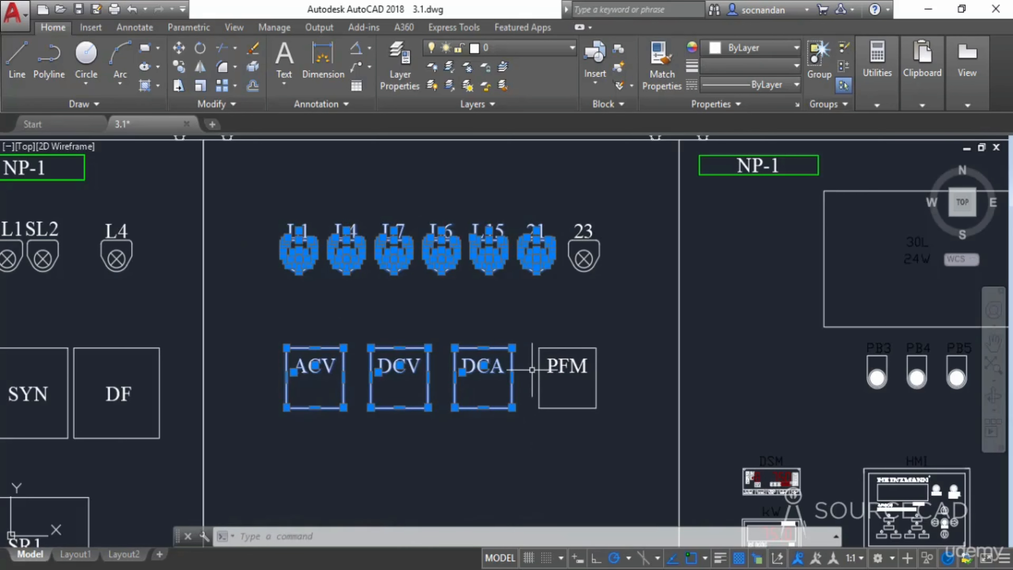
{"action": "key", "text": "Escape"}
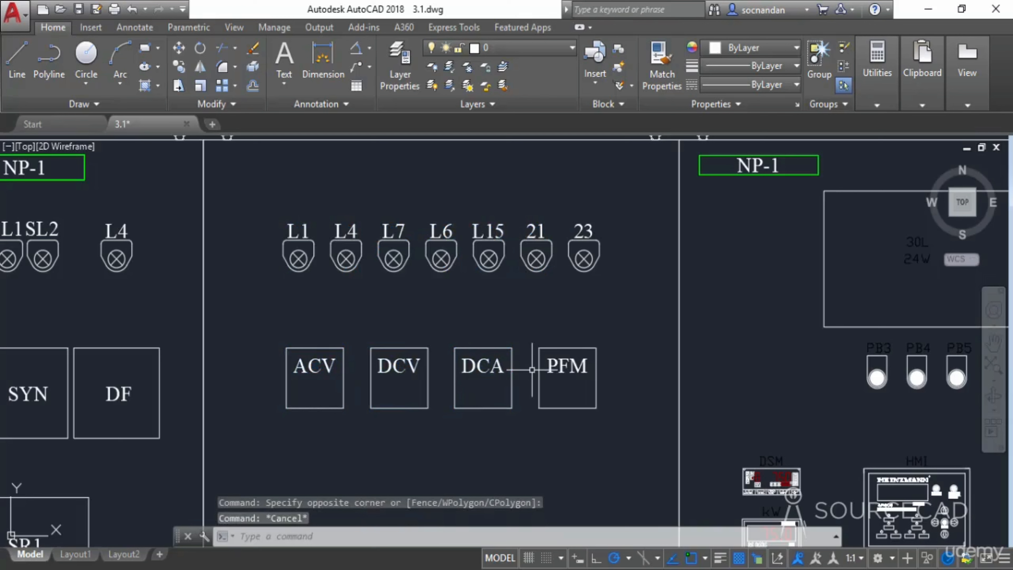
- Crossing-select lamps L6 to 23 with the DCV, DCA and PFM meters, then clear the selection
{"action": "left_click", "coordinate": [654, 436]}
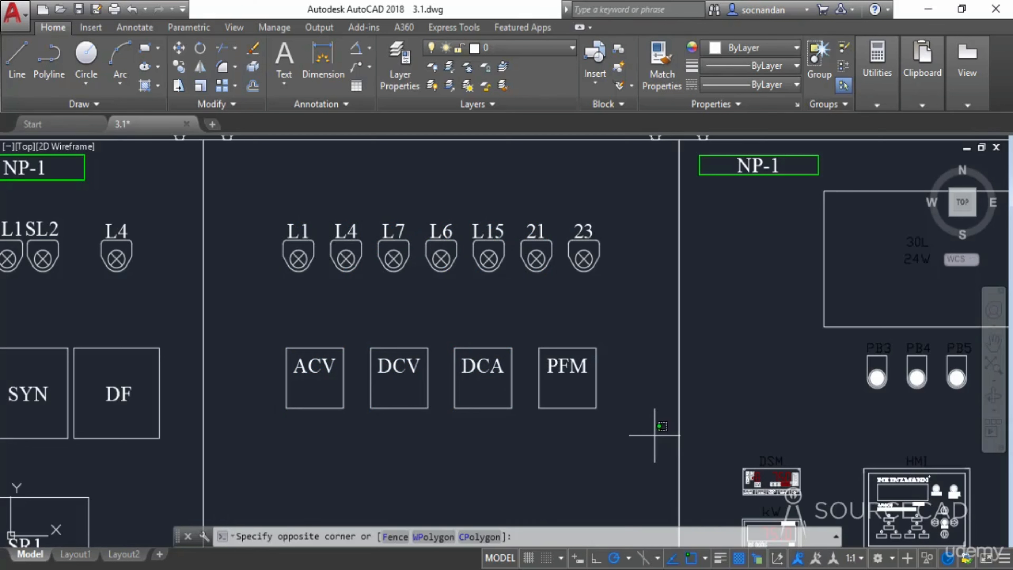
{"action": "left_click", "coordinate": [416, 196]}
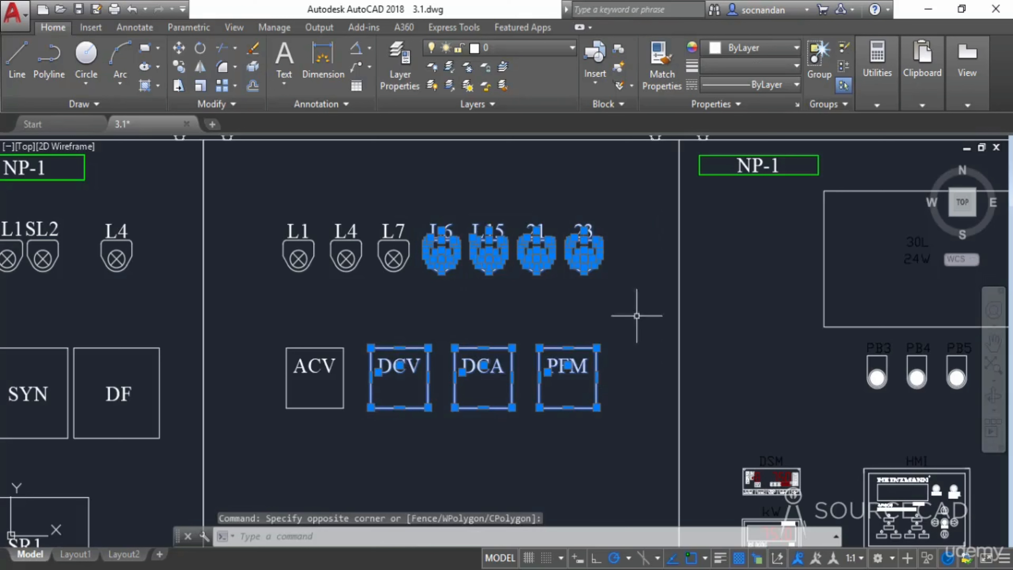
{"action": "key", "text": "Escape"}
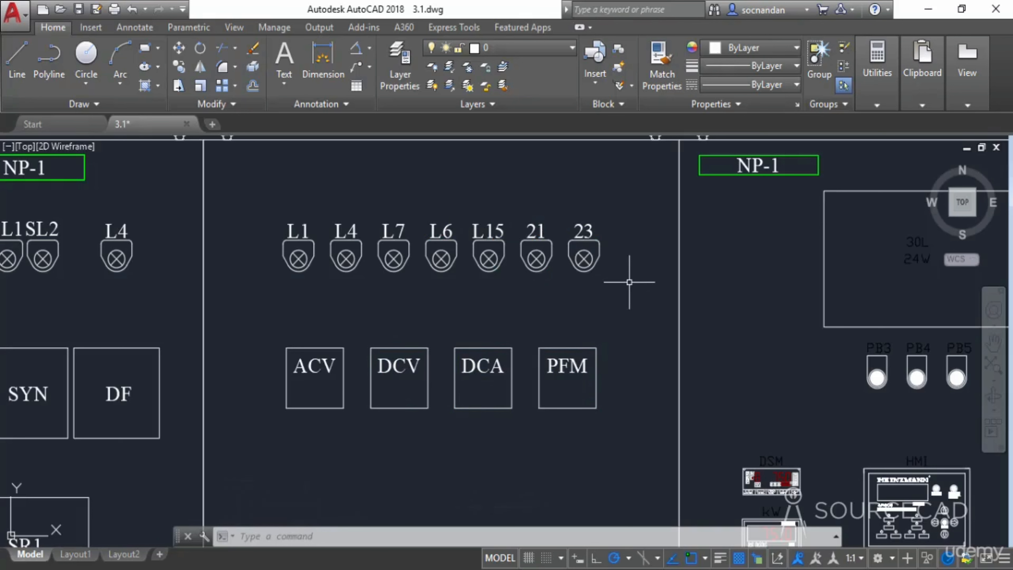
- Select lamps L4, L7 and the ACV meter with a window polygon drawn around them, then clear the selection
{"action": "left_click", "coordinate": [247, 183]}
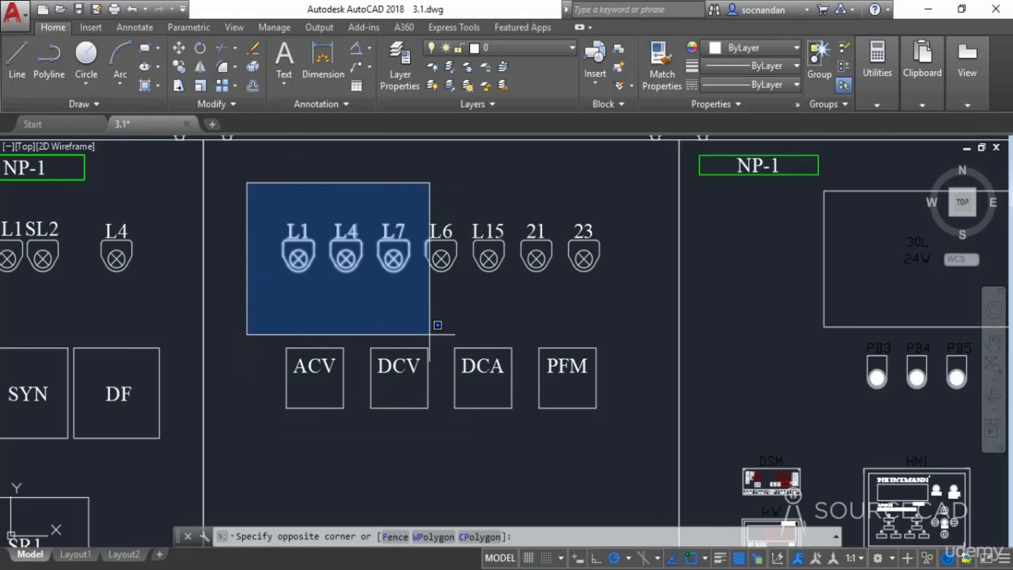
{"action": "left_click", "coordinate": [429, 537]}
{"action": "left_click", "coordinate": [388, 176]}
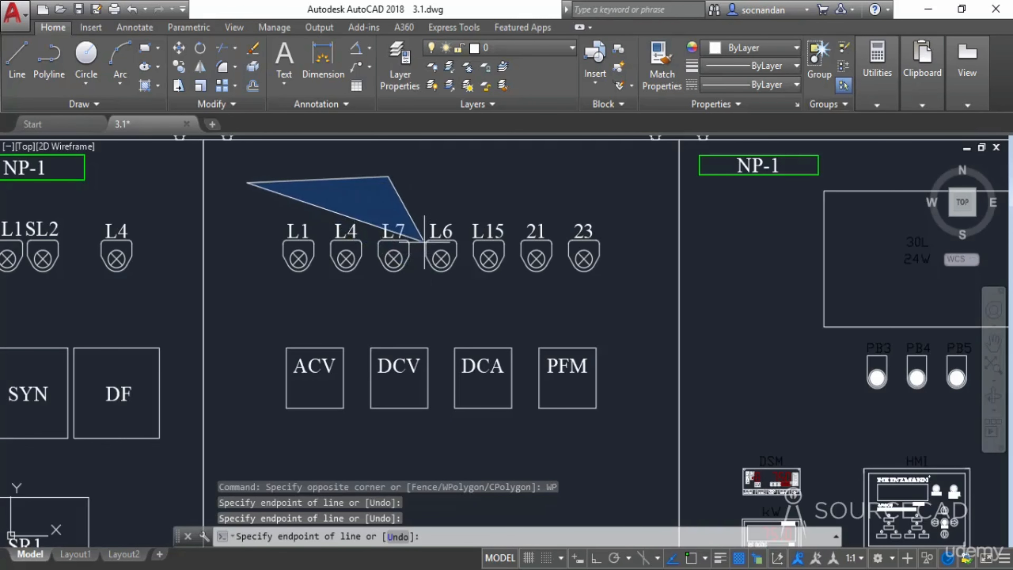
{"action": "left_click", "coordinate": [424, 240]}
{"action": "left_click", "coordinate": [412, 293]}
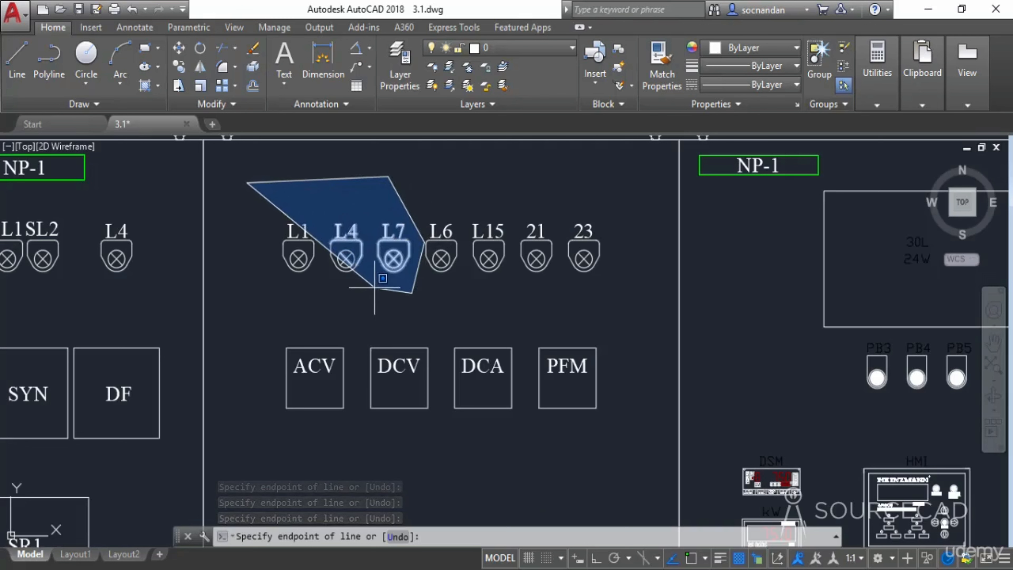
{"action": "left_click", "coordinate": [337, 289]}
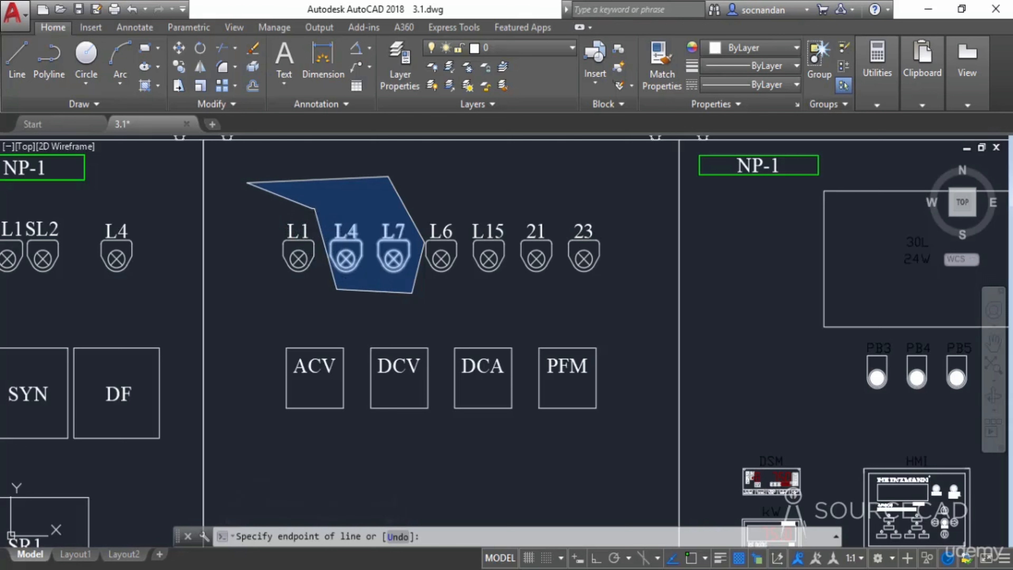
{"action": "left_click", "coordinate": [315, 208]}
{"action": "left_click", "coordinate": [244, 226]}
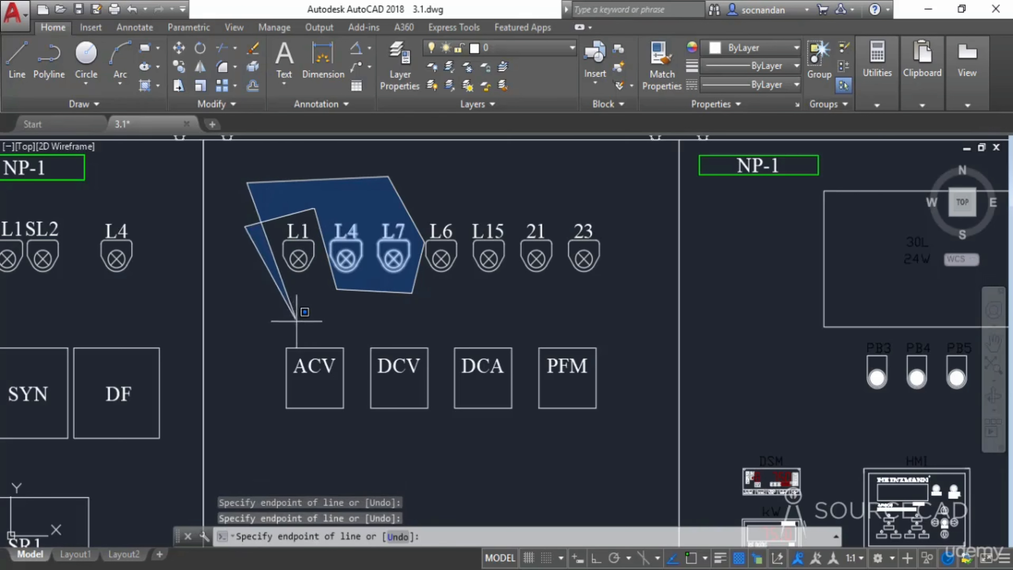
{"action": "left_click", "coordinate": [354, 340]}
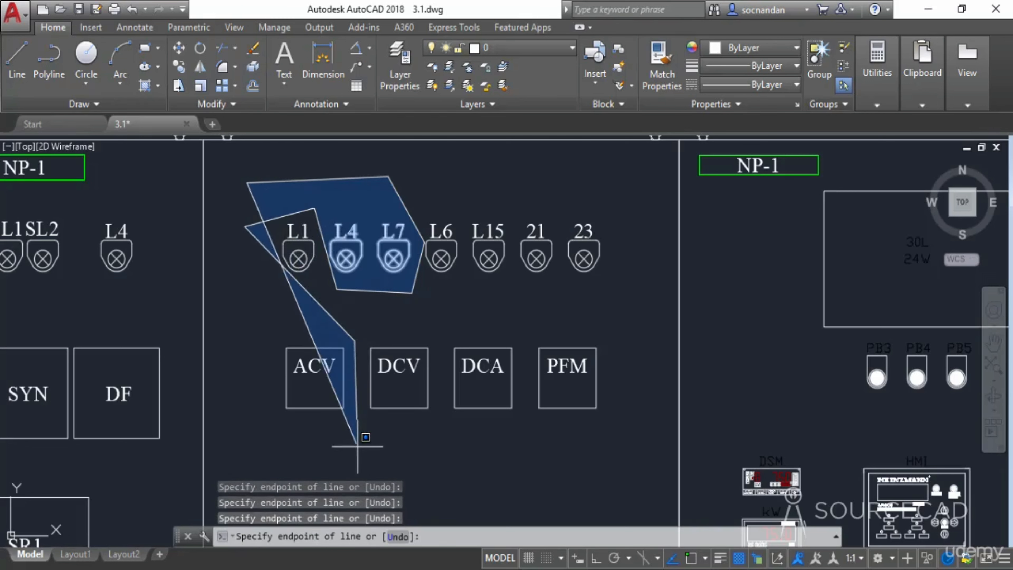
{"action": "left_click", "coordinate": [357, 446]}
{"action": "left_click", "coordinate": [272, 419]}
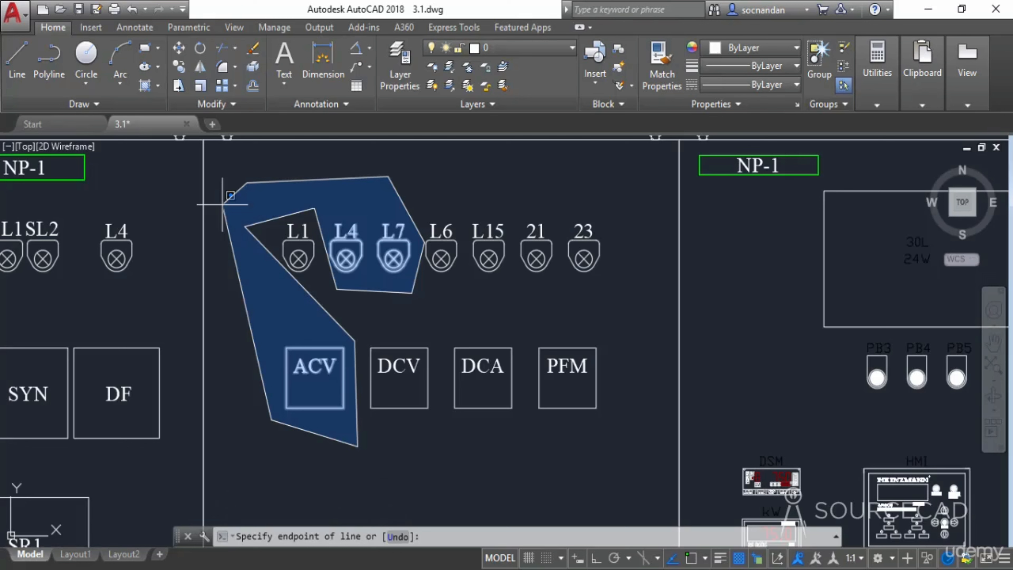
{"action": "left_click", "coordinate": [230, 196]}
{"action": "key", "text": "Return"}
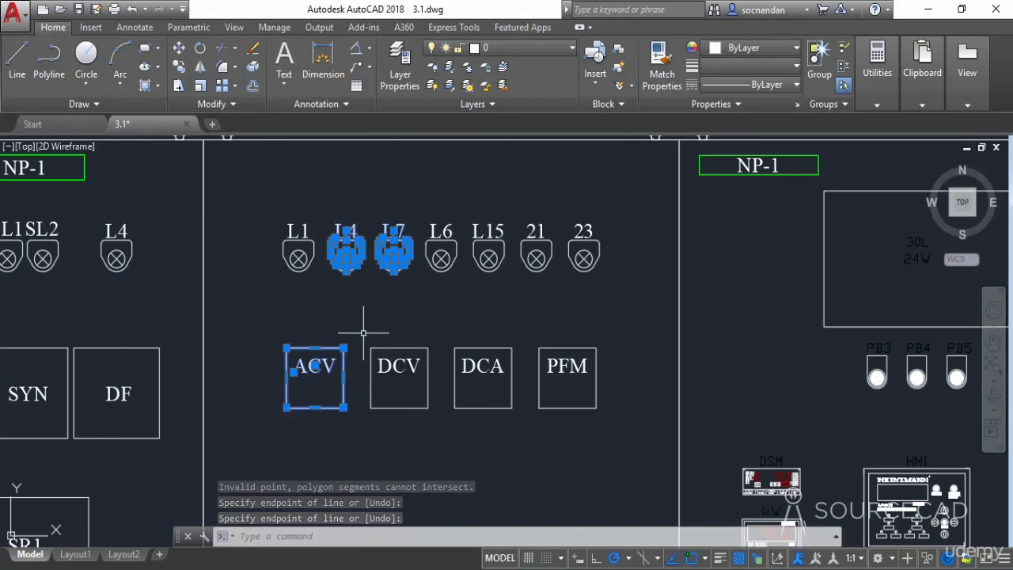
{"action": "key", "text": "Escape"}
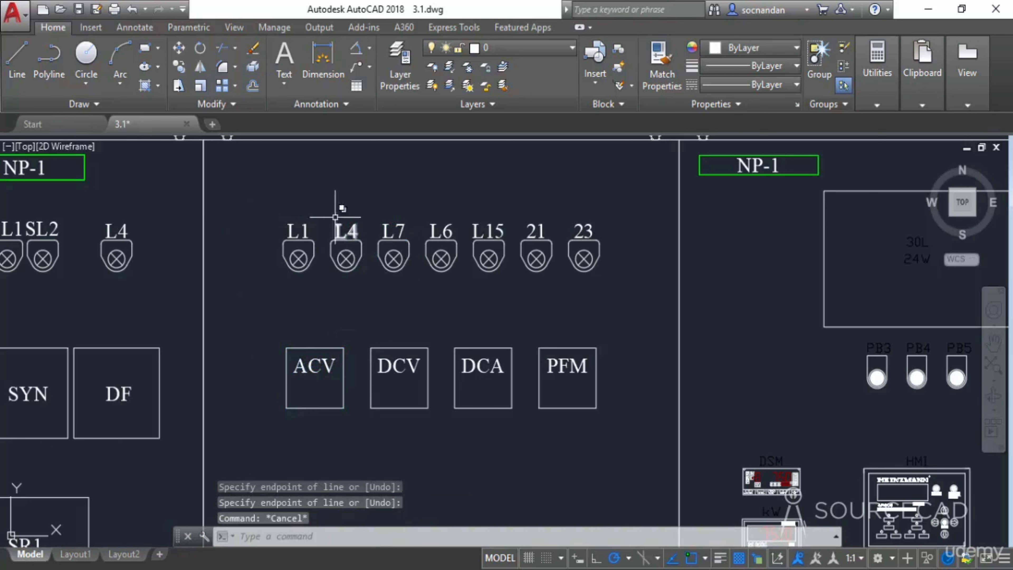
- Select lamps L1, L4 and the ACV meter with a crossing polygon, then clear the selection
{"action": "left_click", "coordinate": [266, 184]}
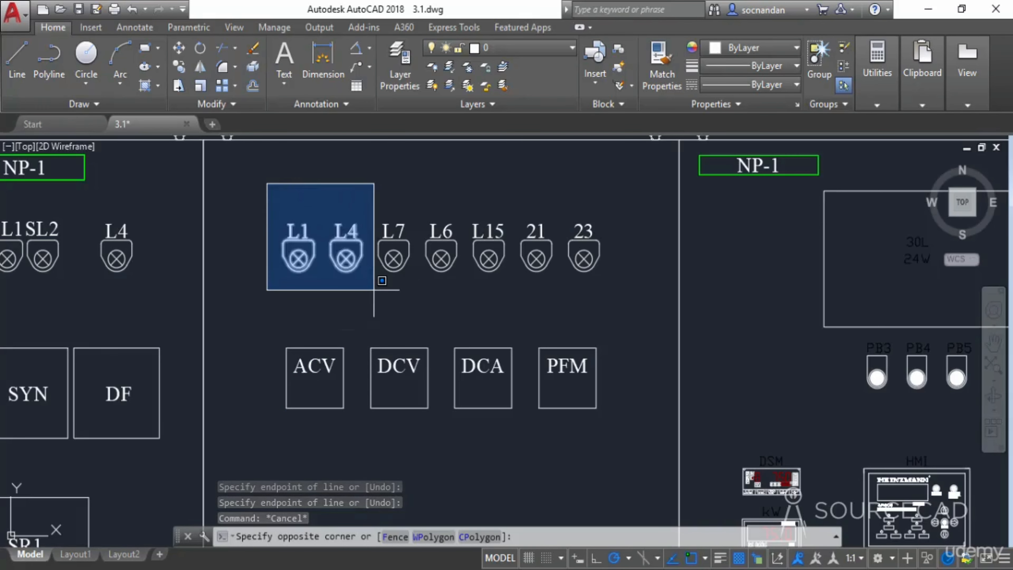
{"action": "left_click", "coordinate": [484, 536]}
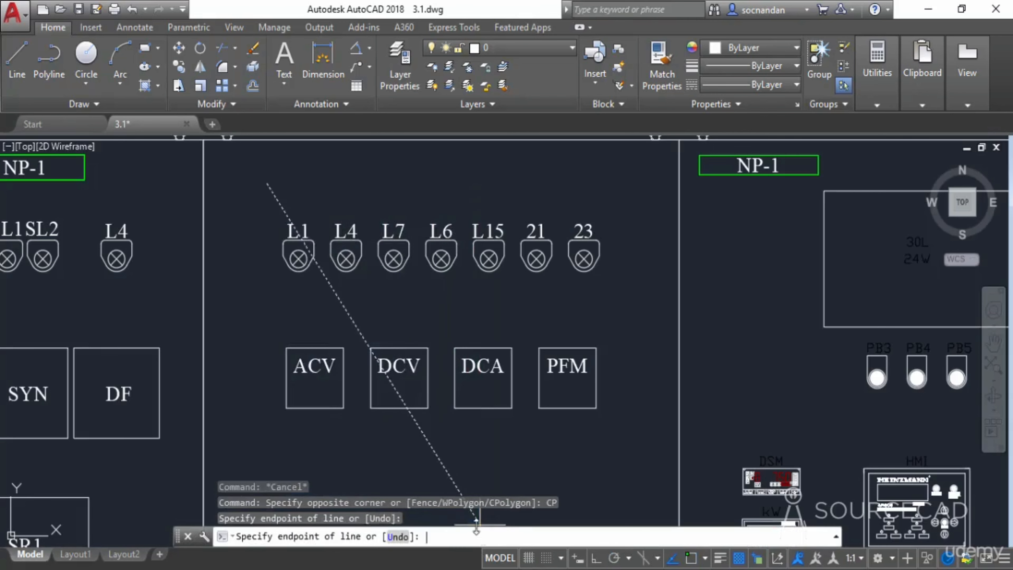
{"action": "left_click", "coordinate": [358, 184]}
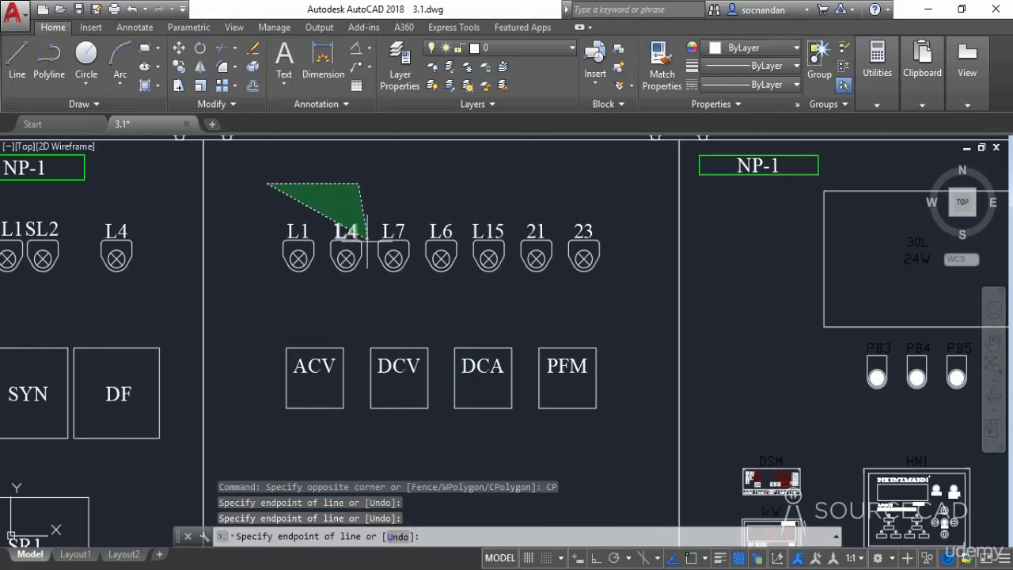
{"action": "left_click", "coordinate": [374, 267]}
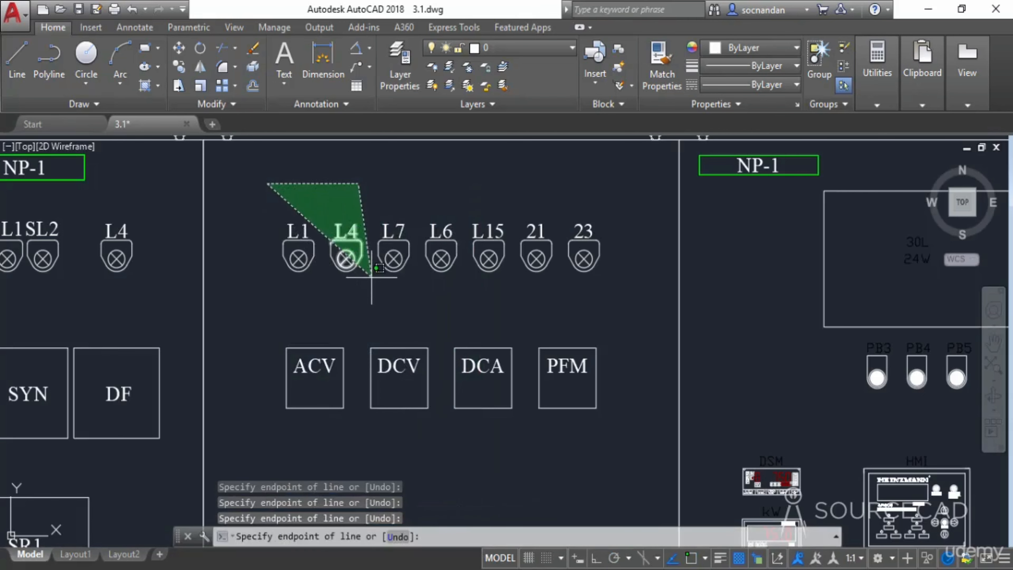
{"action": "left_click", "coordinate": [416, 304]}
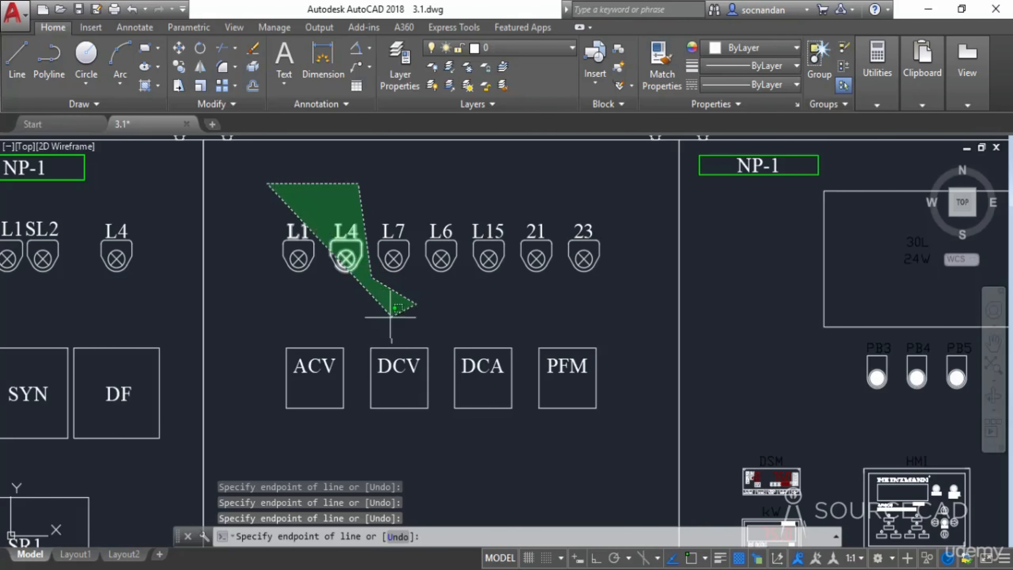
{"action": "left_click", "coordinate": [355, 327]}
{"action": "left_click", "coordinate": [351, 392]}
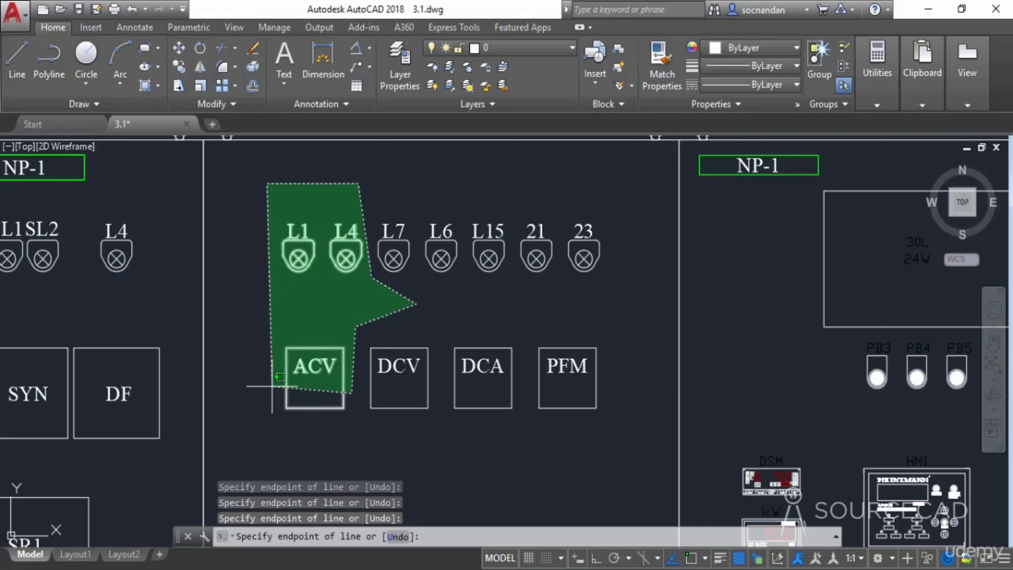
{"action": "left_click", "coordinate": [273, 386]}
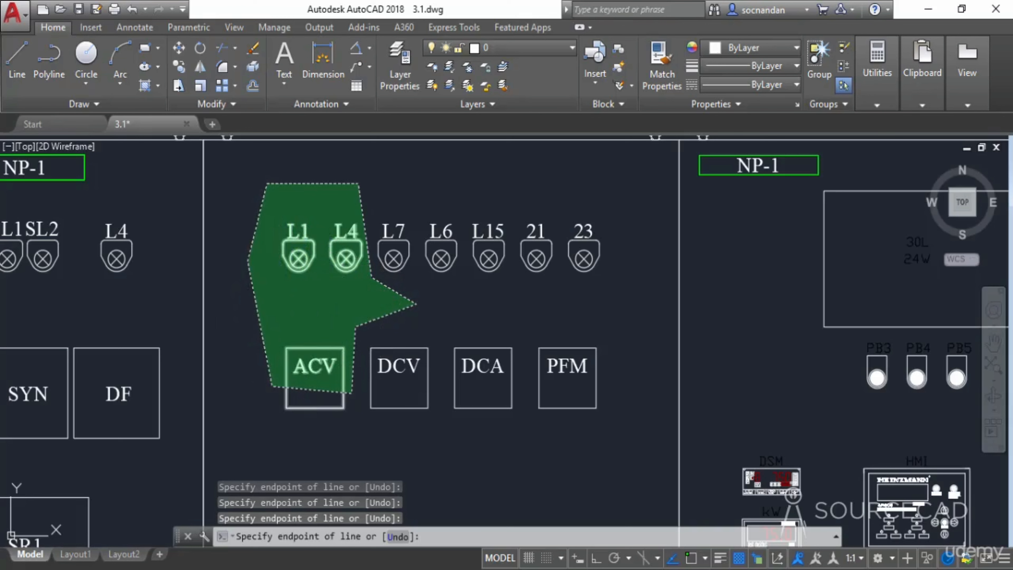
{"action": "left_click", "coordinate": [247, 260]}
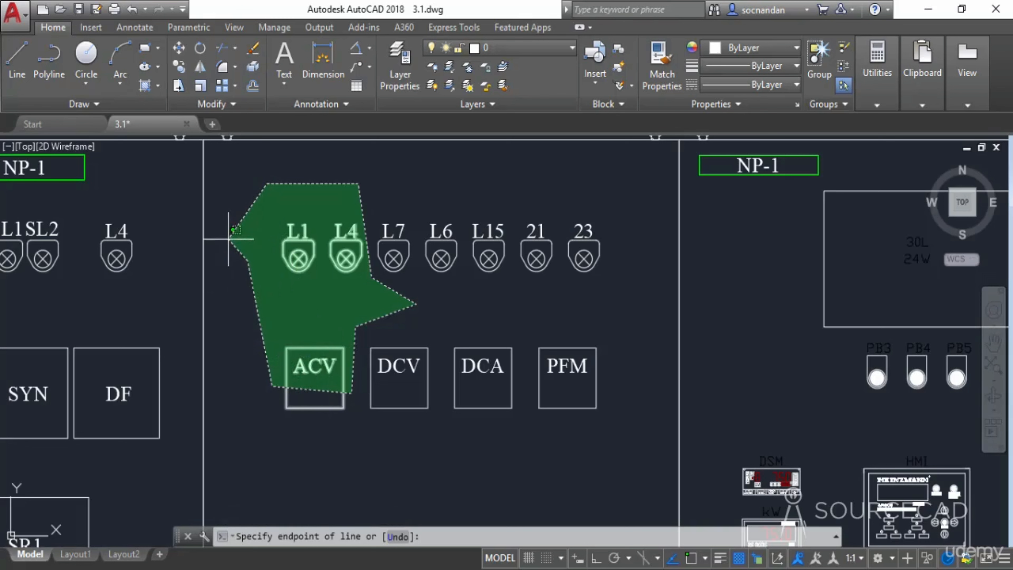
{"action": "left_click", "coordinate": [229, 239]}
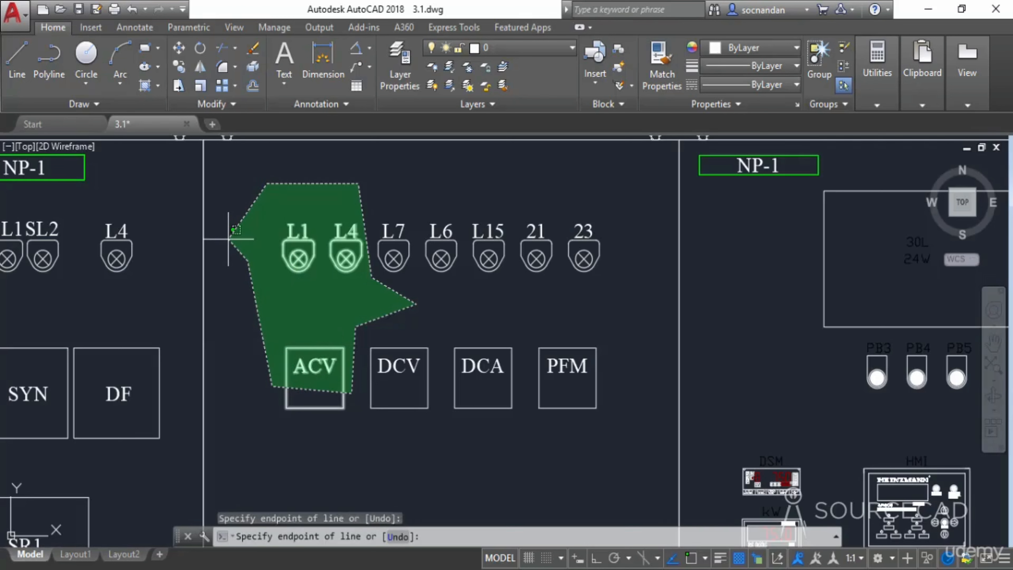
{"action": "key", "text": "Return"}
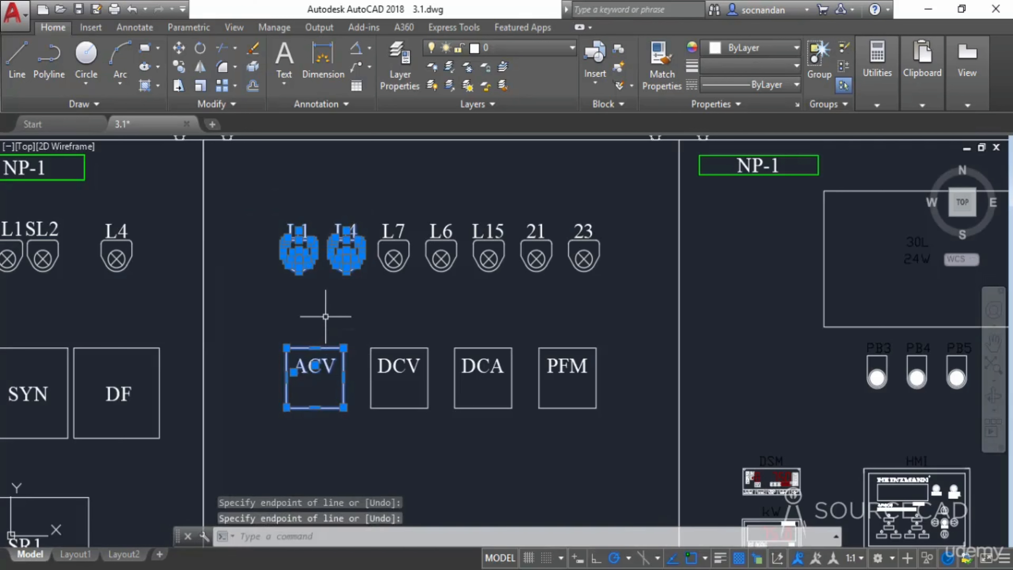
{"action": "key", "text": "Escape"}
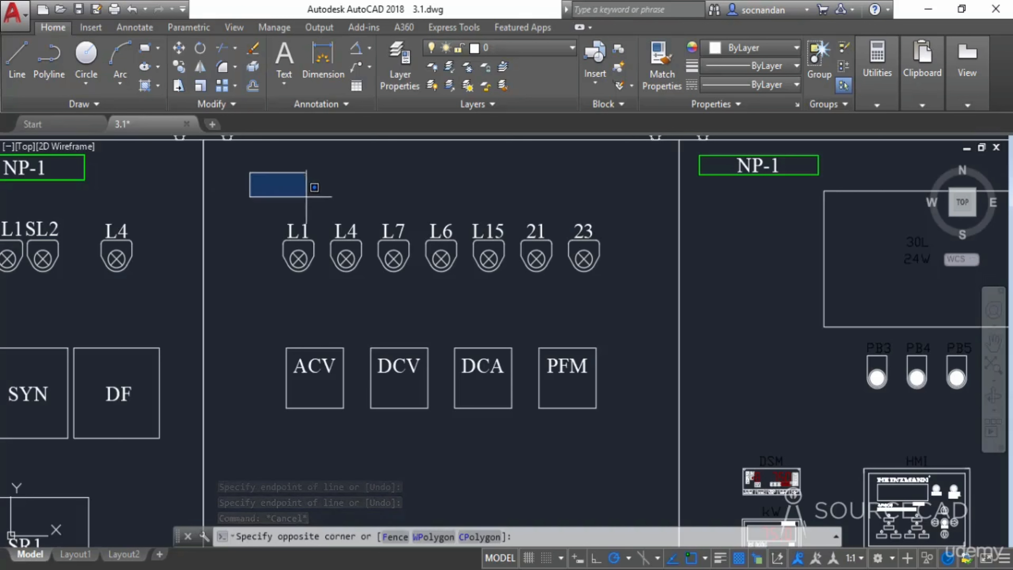
- Select the ACV, DCV, DCA and PFM meters with a fence line drawn through them, then clear the selection
{"action": "left_click", "coordinate": [394, 540]}
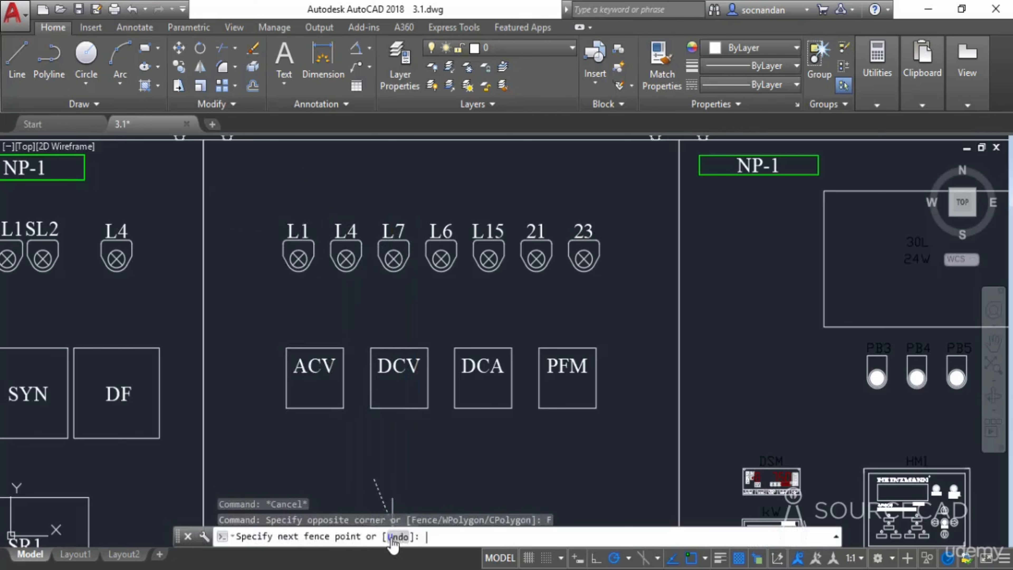
{"action": "left_click", "coordinate": [239, 327]}
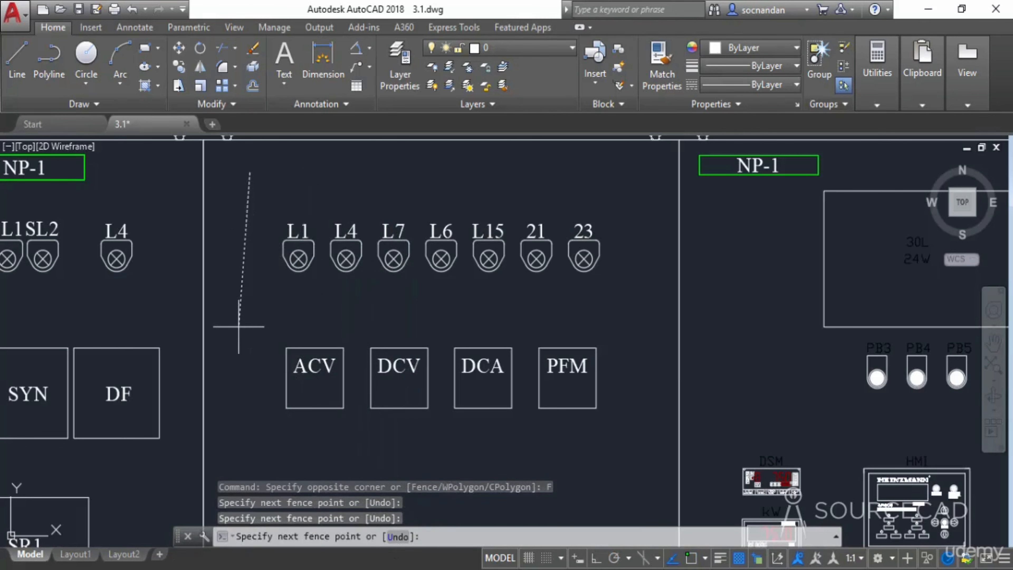
{"action": "left_click", "coordinate": [308, 313]}
{"action": "left_click", "coordinate": [316, 395]}
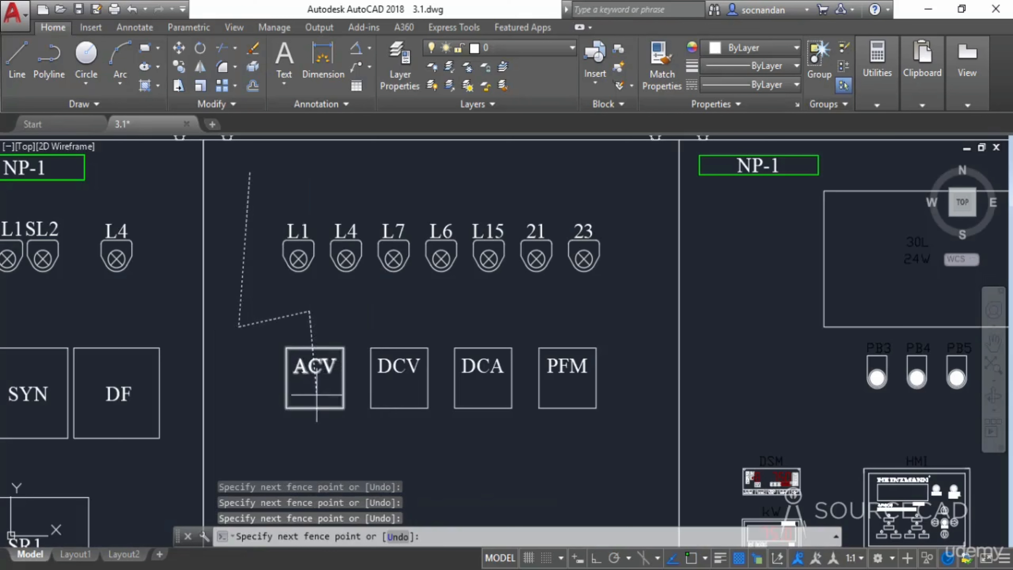
{"action": "left_click", "coordinate": [391, 394]}
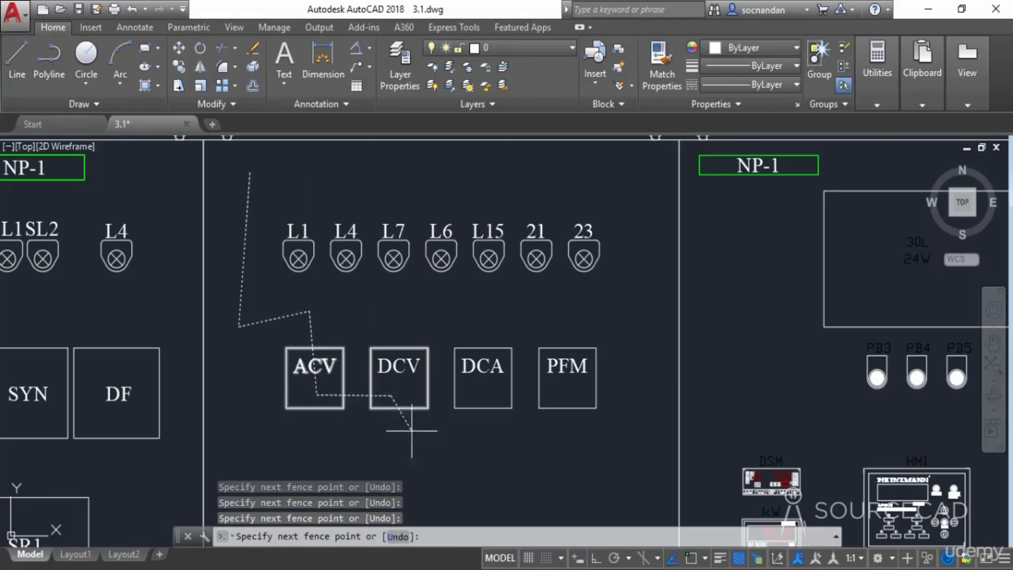
{"action": "left_click", "coordinate": [468, 475]}
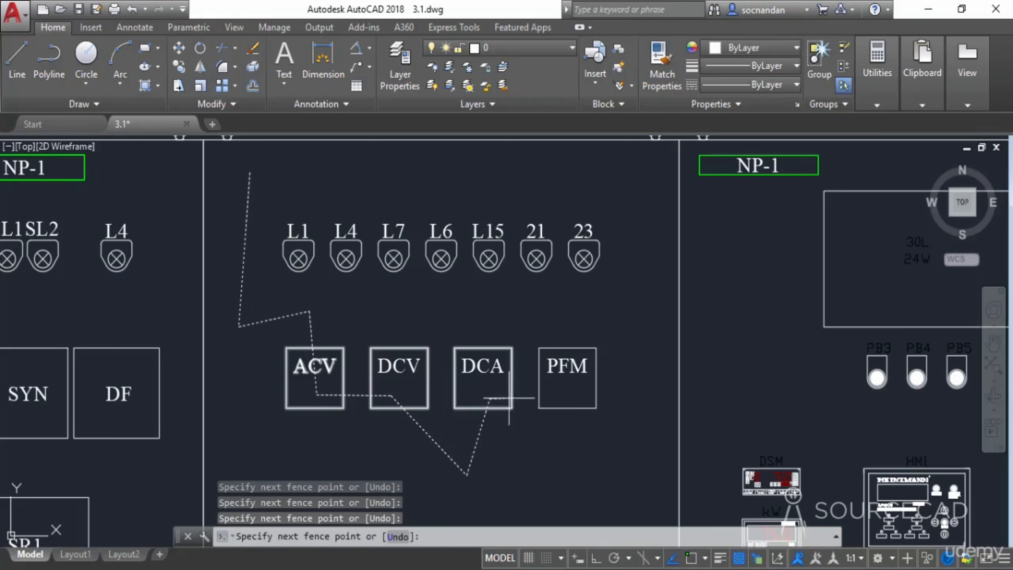
{"action": "left_click", "coordinate": [490, 398]}
{"action": "left_click", "coordinate": [575, 398]}
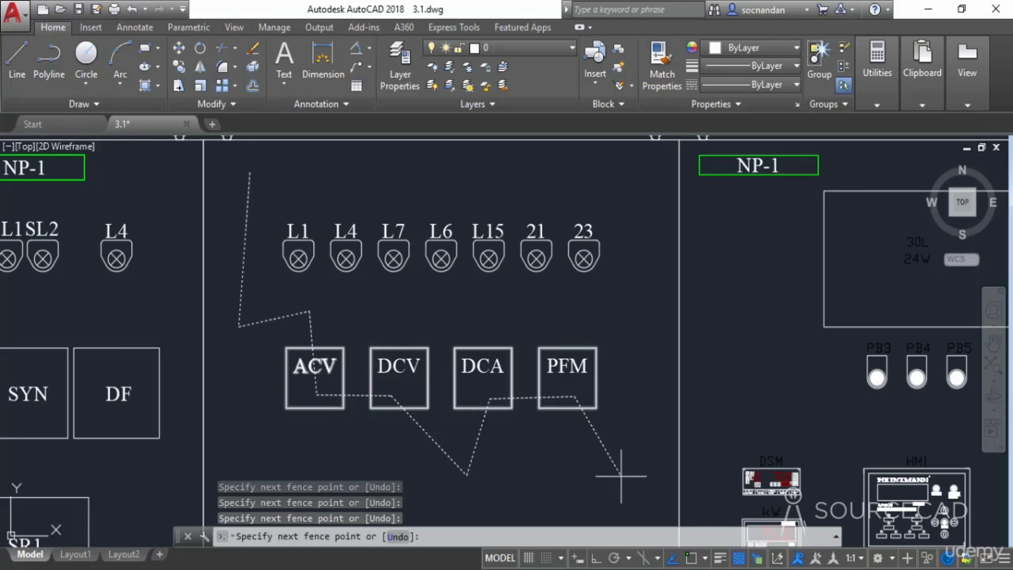
{"action": "key", "text": "Return"}
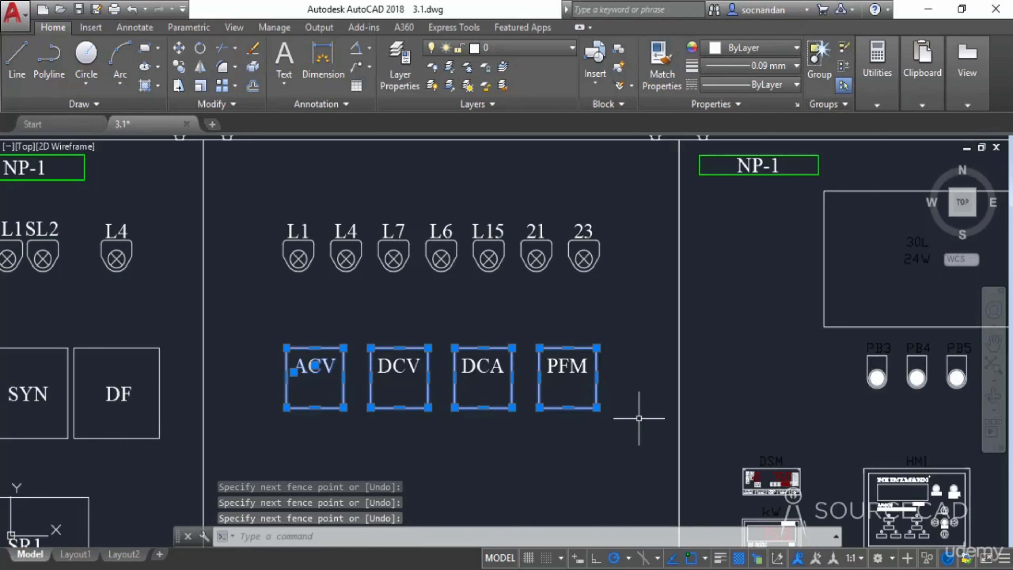
{"action": "key", "text": "Escape"}
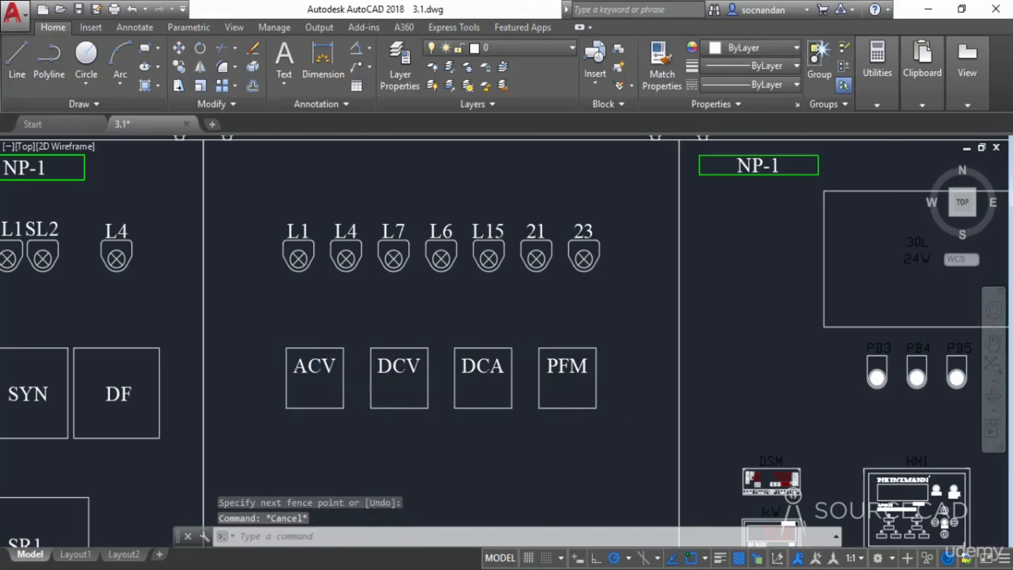
- Crossing-select the components of several neighbouring panels with one extended selection window, then clear the selection
{"action": "scroll", "coordinate": [640, 415], "scroll_direction": "down", "scroll_amount": 5}
{"action": "mouse_move", "coordinate": [722, 435]}
{"action": "middle_mouse_down"}
{"action": "mouse_move", "coordinate": [333, 305]}
{"action": "mouse_move", "coordinate": [226, 303]}
{"action": "middle_mouse_up"}
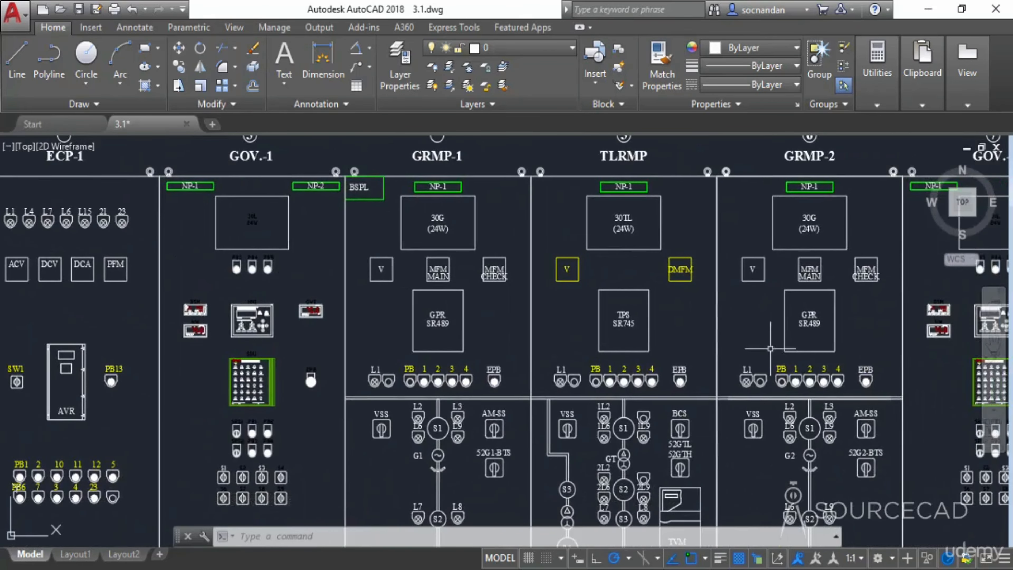
{"action": "mouse_move", "coordinate": [714, 358]}
{"action": "middle_mouse_down"}
{"action": "mouse_move", "coordinate": [600, 340]}
{"action": "mouse_move", "coordinate": [297, 335]}
{"action": "middle_mouse_up"}
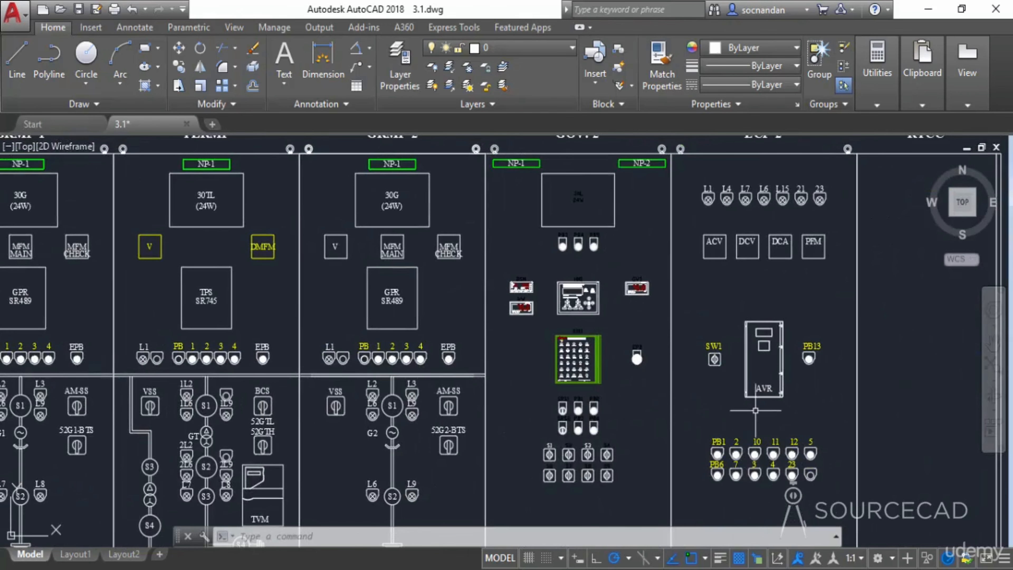
{"action": "scroll", "coordinate": [757, 410], "scroll_direction": "up", "scroll_amount": 2}
{"action": "middle_click_drag", "start_coordinate": [756, 410], "coordinate": [511, 276]}
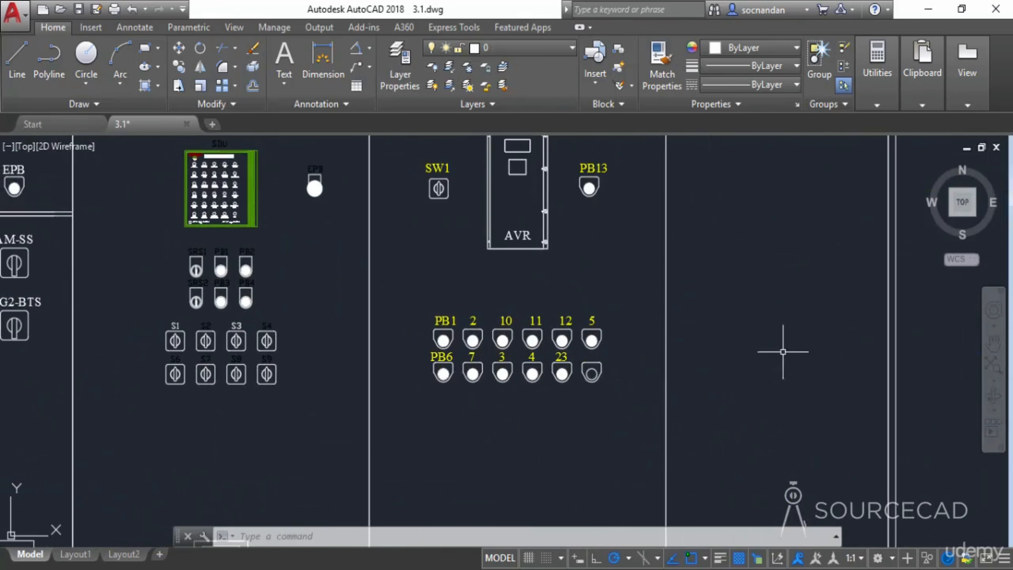
{"action": "left_click", "coordinate": [936, 515]}
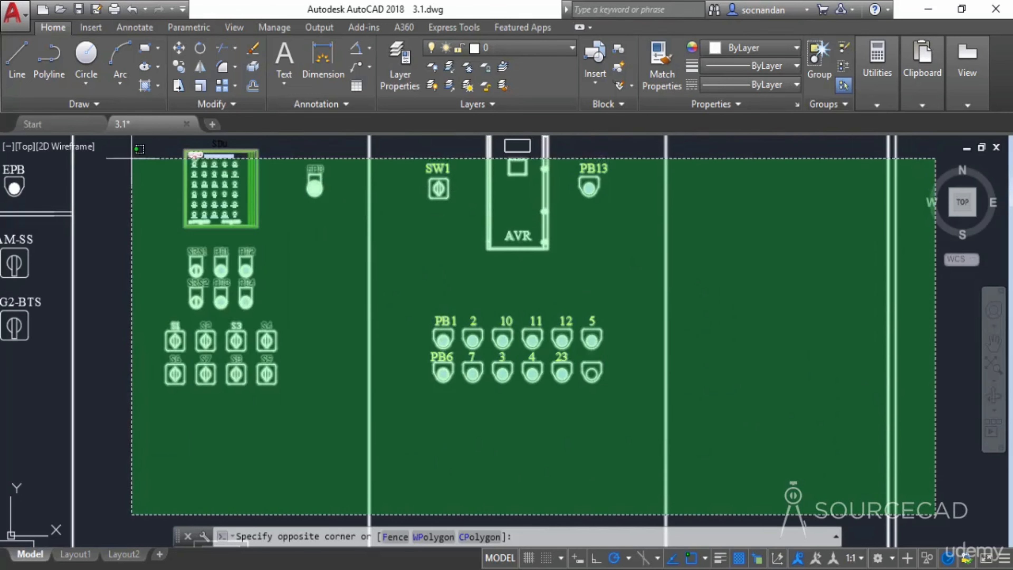
{"action": "mouse_move", "coordinate": [131, 165]}
{"action": "middle_mouse_down"}
{"action": "mouse_move", "coordinate": [256, 219]}
{"action": "mouse_move", "coordinate": [244, 205]}
{"action": "mouse_move", "coordinate": [278, 218]}
{"action": "middle_mouse_up"}
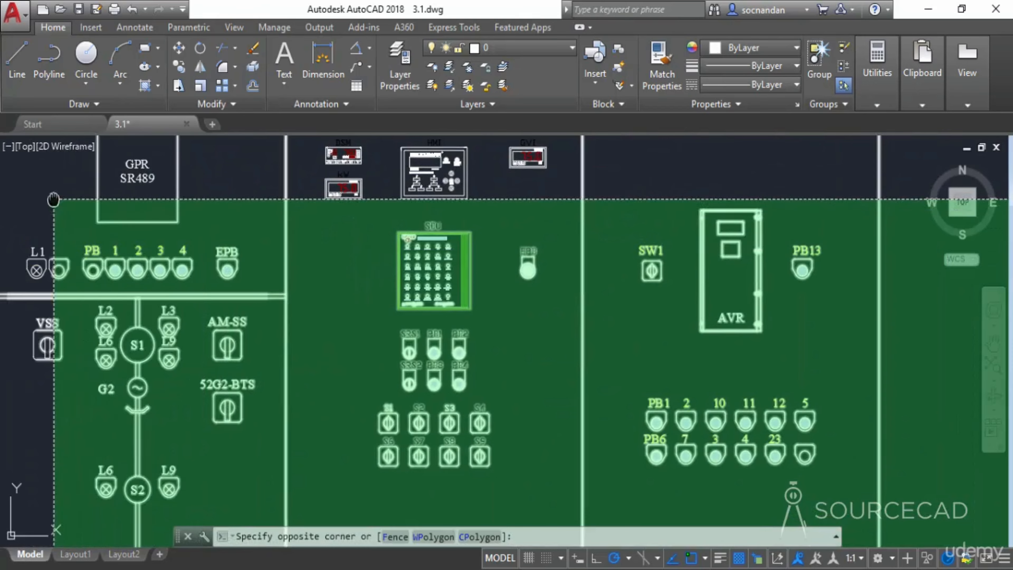
{"action": "mouse_move", "coordinate": [54, 200]}
{"action": "middle_mouse_down"}
{"action": "mouse_move", "coordinate": [318, 221]}
{"action": "mouse_move", "coordinate": [419, 212]}
{"action": "middle_mouse_up"}
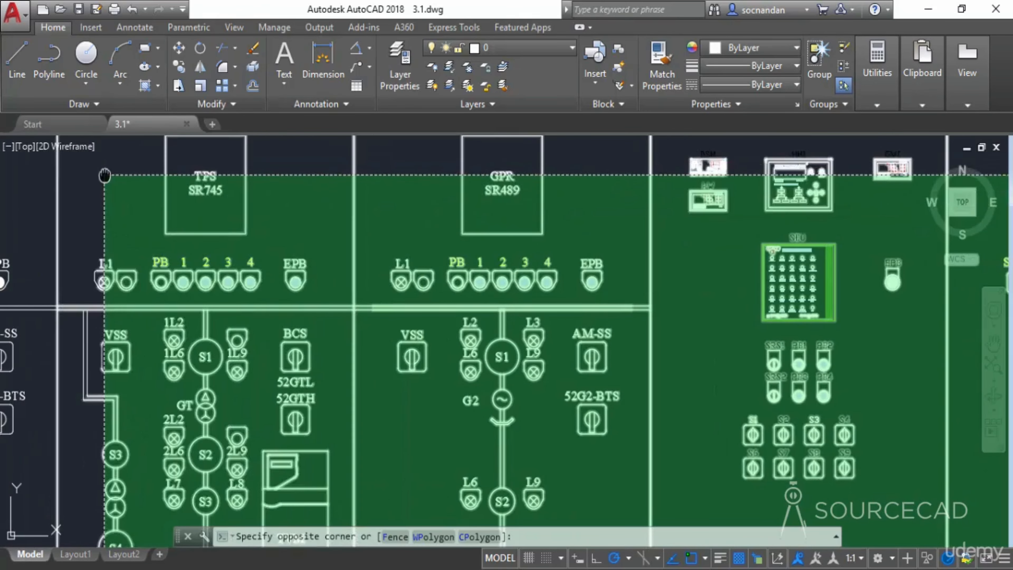
{"action": "middle_click_drag", "start_coordinate": [105, 172], "coordinate": [485, 144]}
{"action": "middle_click_drag", "start_coordinate": [206, 179], "coordinate": [517, 179]}
{"action": "middle_click_drag", "start_coordinate": [98, 186], "coordinate": [388, 147]}
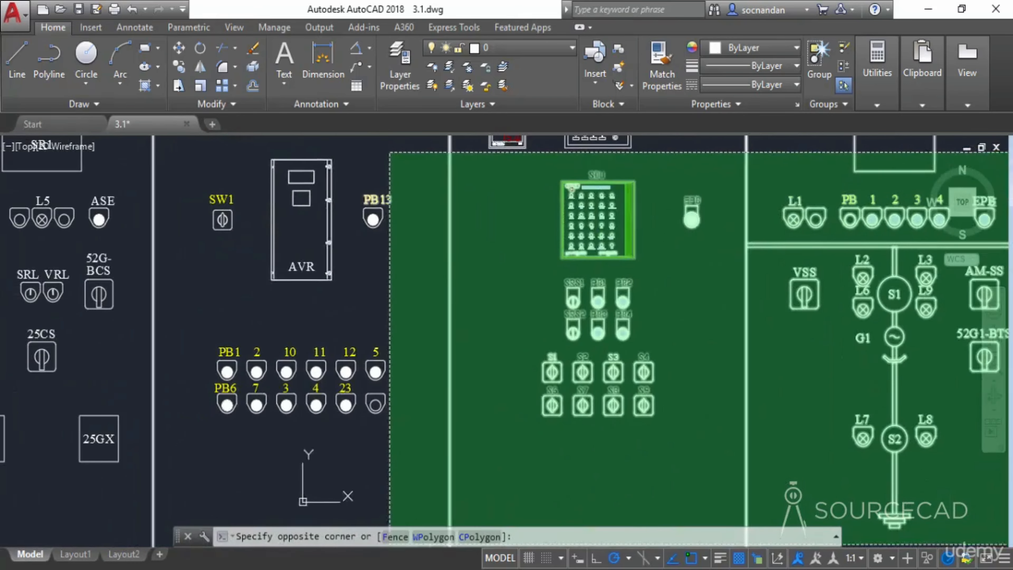
{"action": "left_click", "coordinate": [184, 158]}
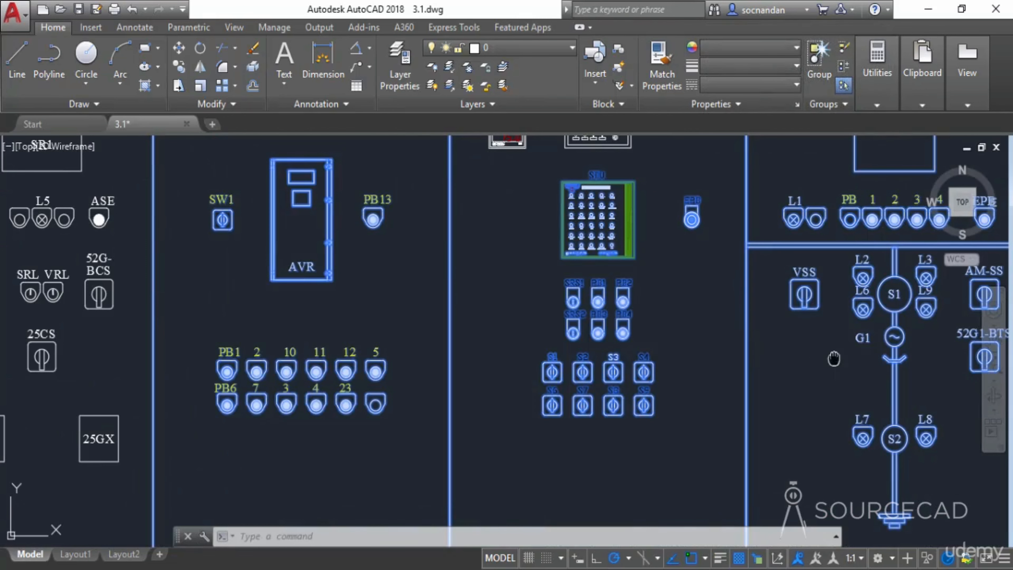
{"action": "mouse_move", "coordinate": [767, 322]}
{"action": "middle_mouse_down"}
{"action": "mouse_move", "coordinate": [132, 304]}
{"action": "mouse_move", "coordinate": [3, 311]}
{"action": "mouse_move", "coordinate": [0, 331]}
{"action": "middle_mouse_up"}
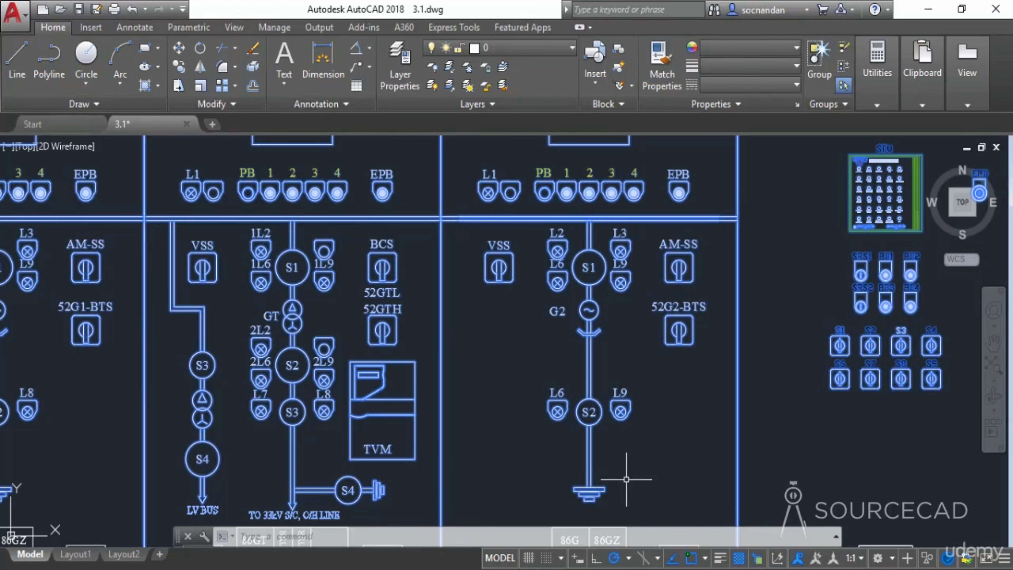
{"action": "scroll", "coordinate": [627, 479], "scroll_direction": "down", "scroll_amount": 6}
{"action": "scroll", "coordinate": [626, 479], "scroll_direction": "down", "scroll_amount": 2}
{"action": "middle_click_drag", "start_coordinate": [627, 478], "coordinate": [597, 347]}
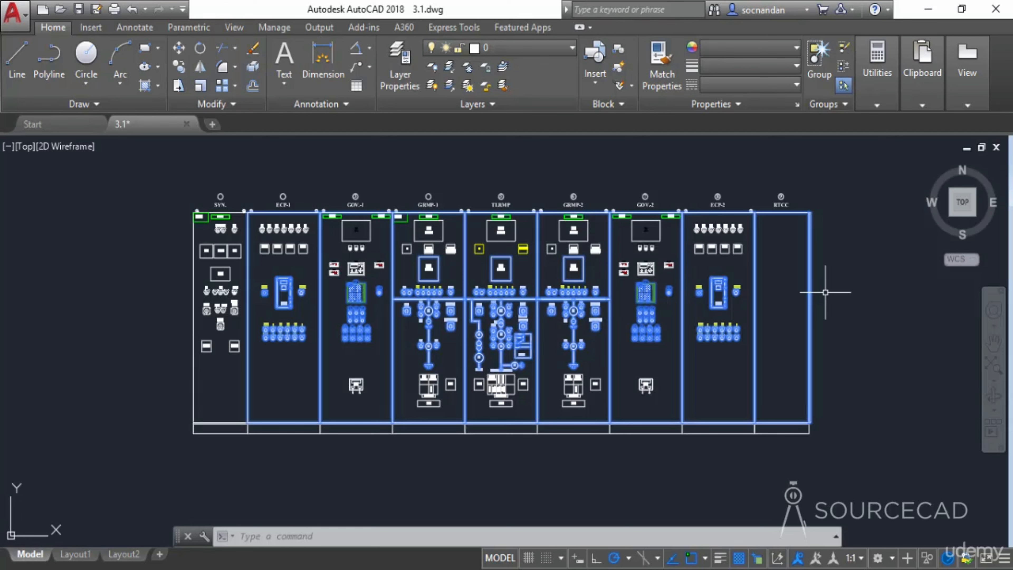
{"action": "key", "text": "Escape"}
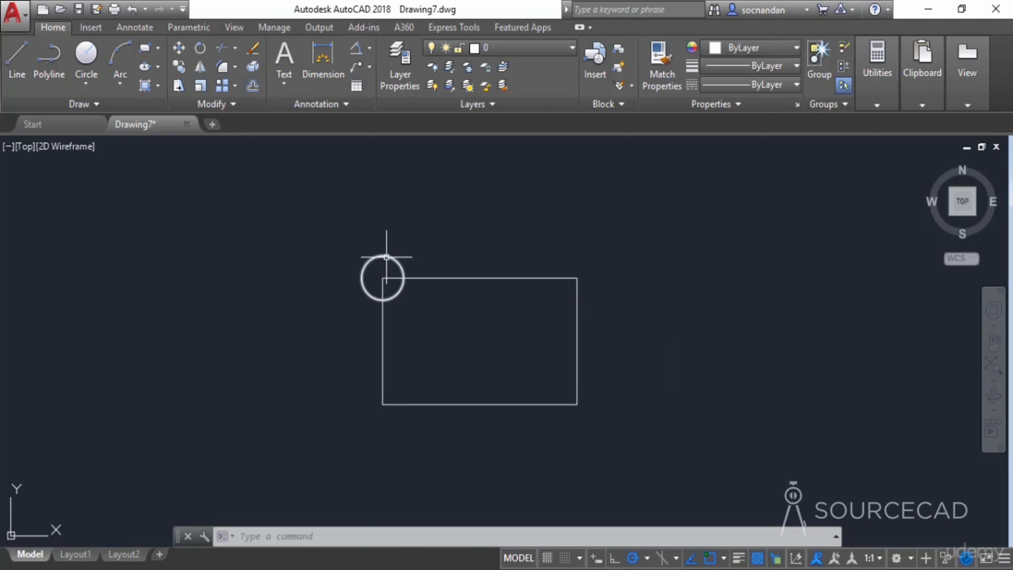
- Move the circle from the rectangle's top-left corner to its top-right corner
{"action": "mouse_move", "coordinate": [386, 257]}
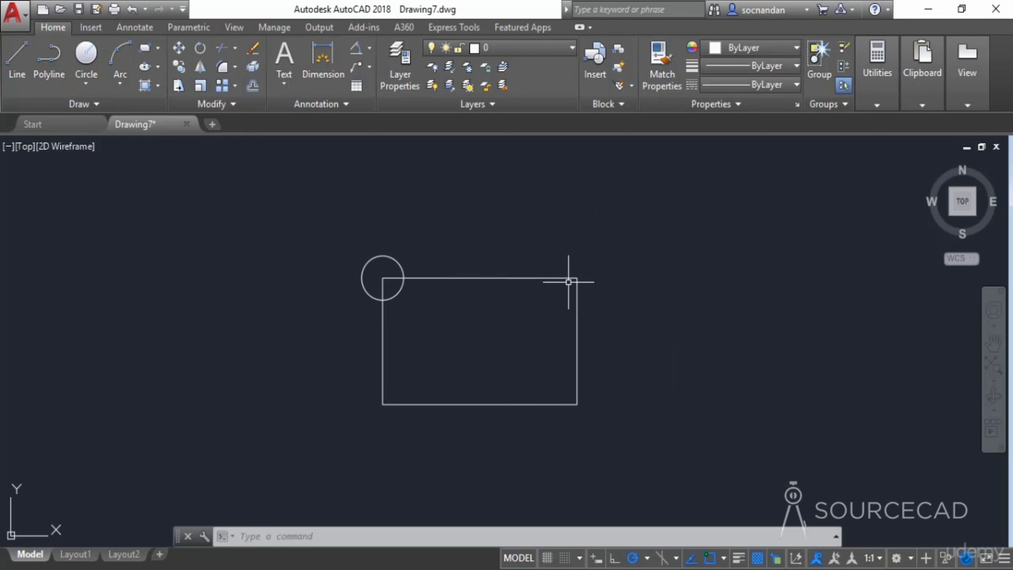
{"action": "left_click", "coordinate": [177, 48]}
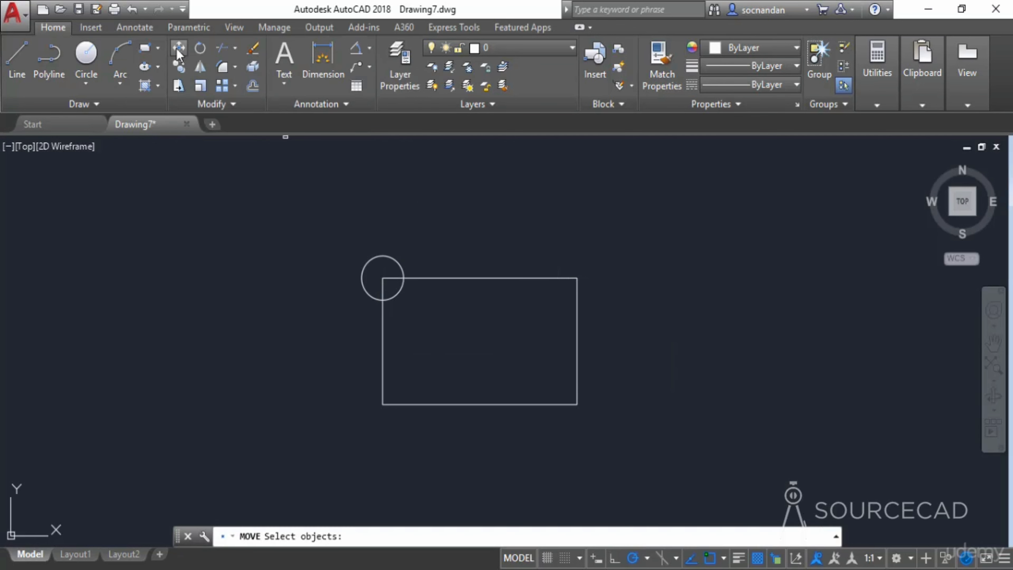
{"action": "left_click", "coordinate": [376, 257]}
{"action": "key", "text": "Return"}
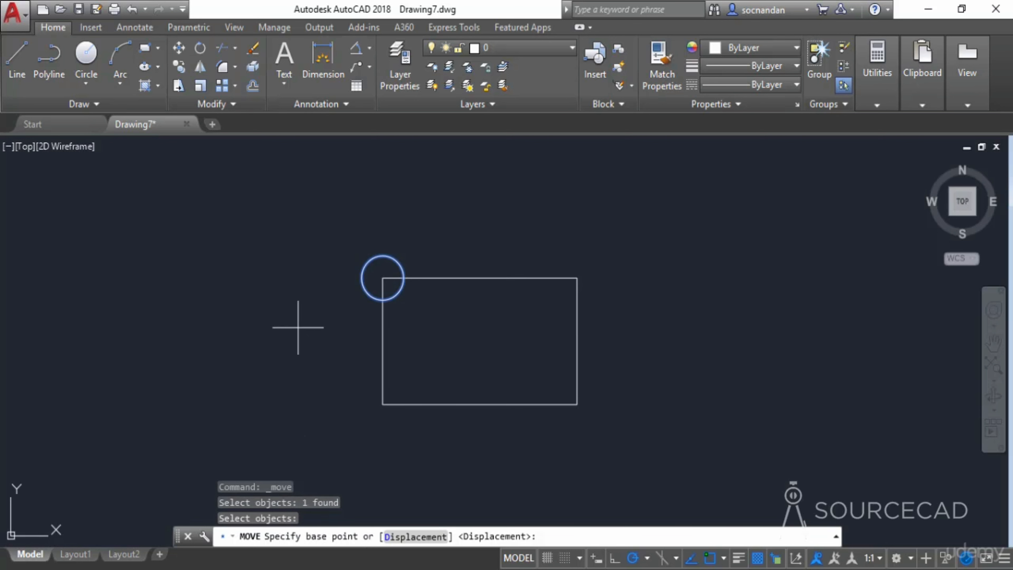
{"action": "left_click", "coordinate": [382, 277]}
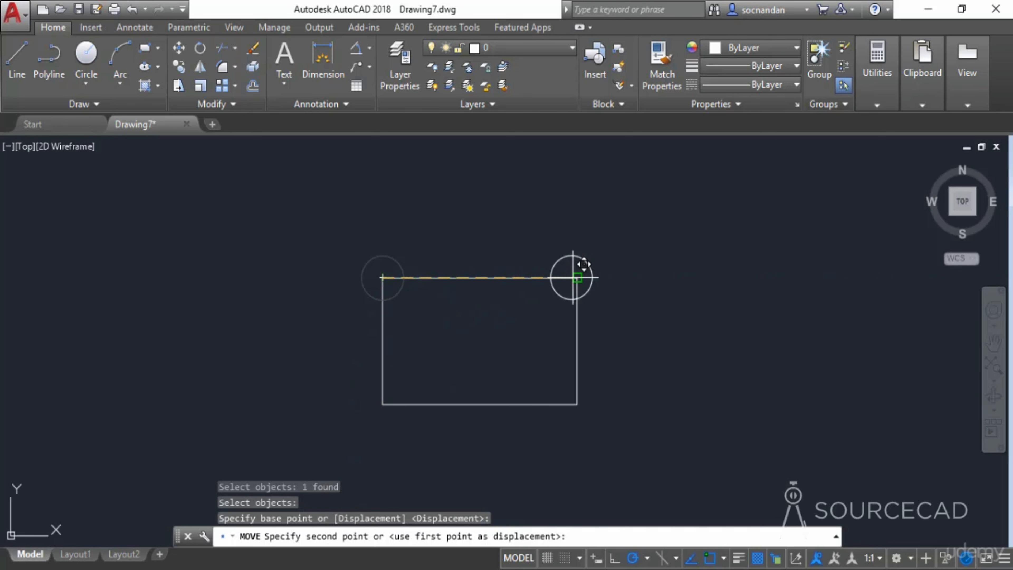
{"action": "left_click", "coordinate": [577, 278]}
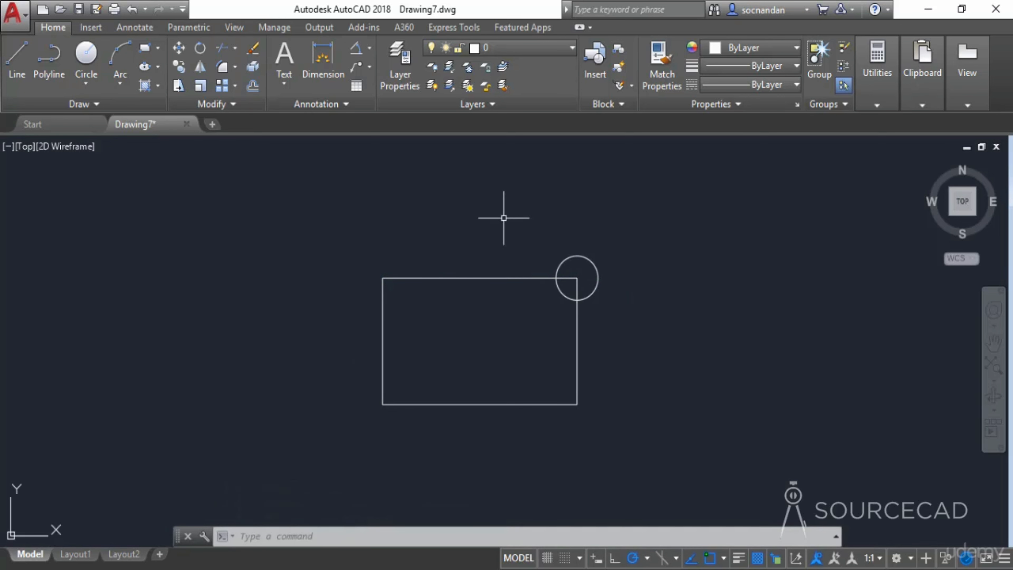
- Copy the circle onto the rectangle's top-left, bottom-left and bottom-right corners
{"action": "left_click", "coordinate": [179, 67]}
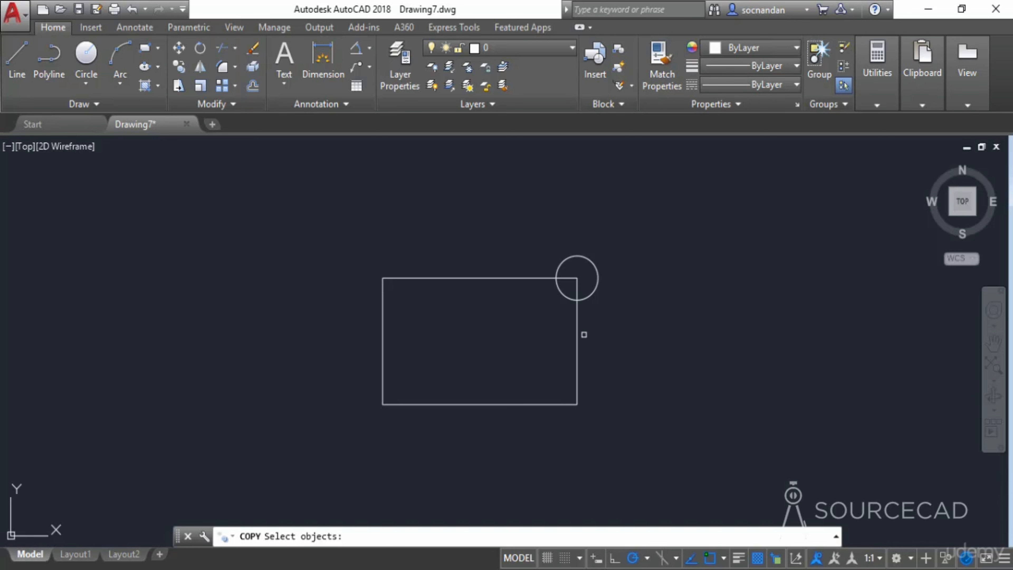
{"action": "left_click", "coordinate": [588, 297]}
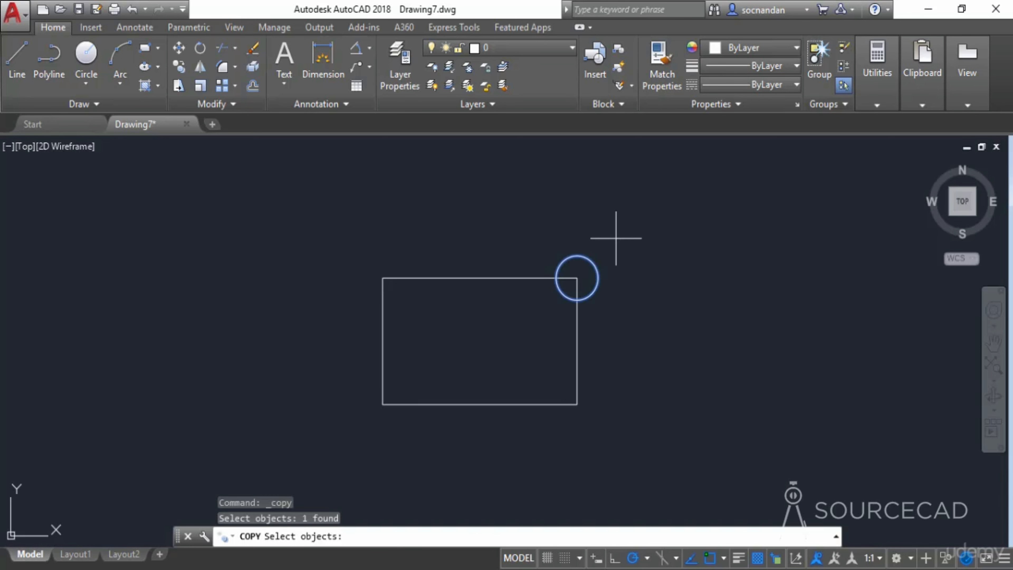
{"action": "key", "text": "Return"}
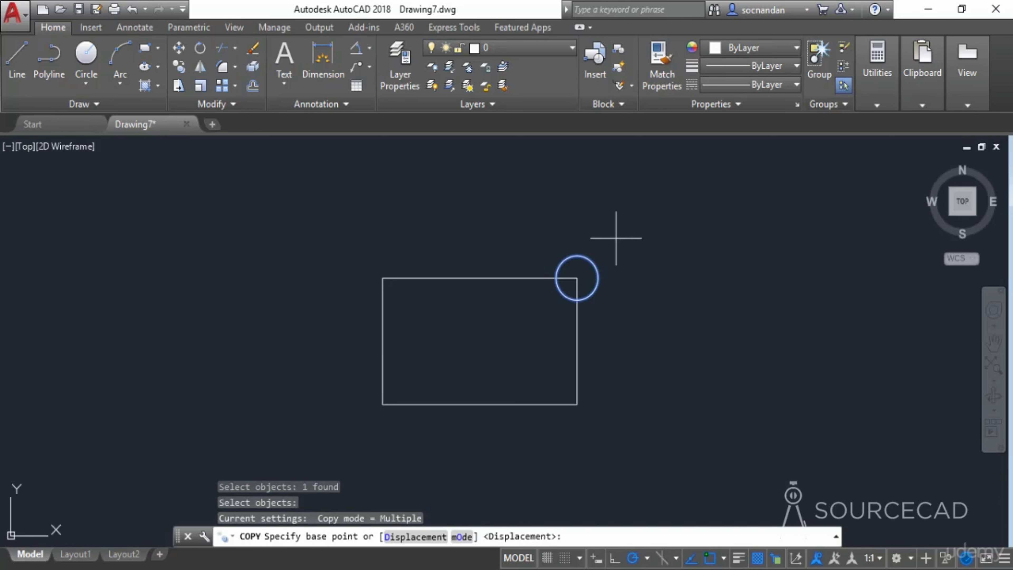
{"action": "left_click", "coordinate": [578, 278]}
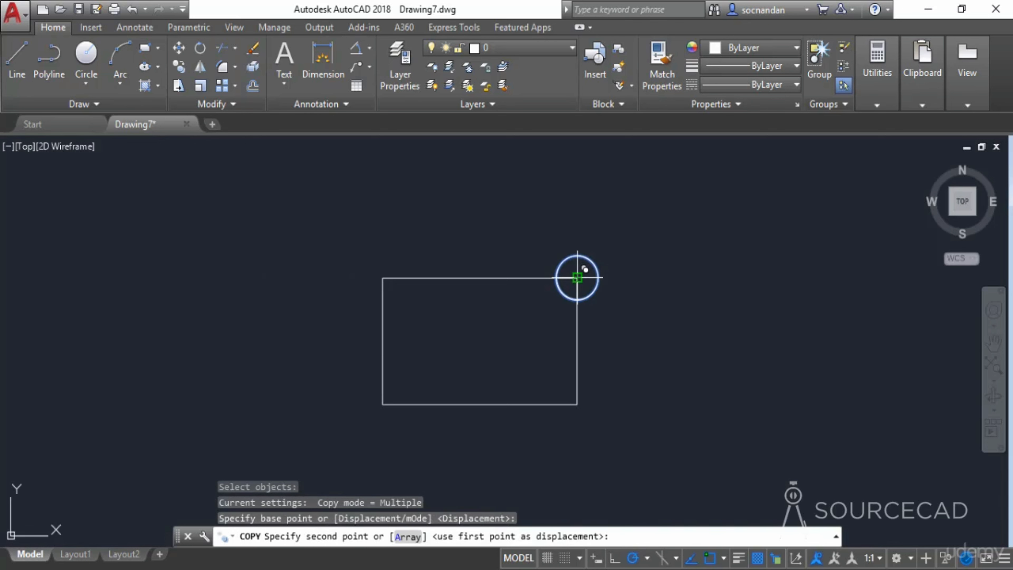
{"action": "left_click", "coordinate": [383, 277]}
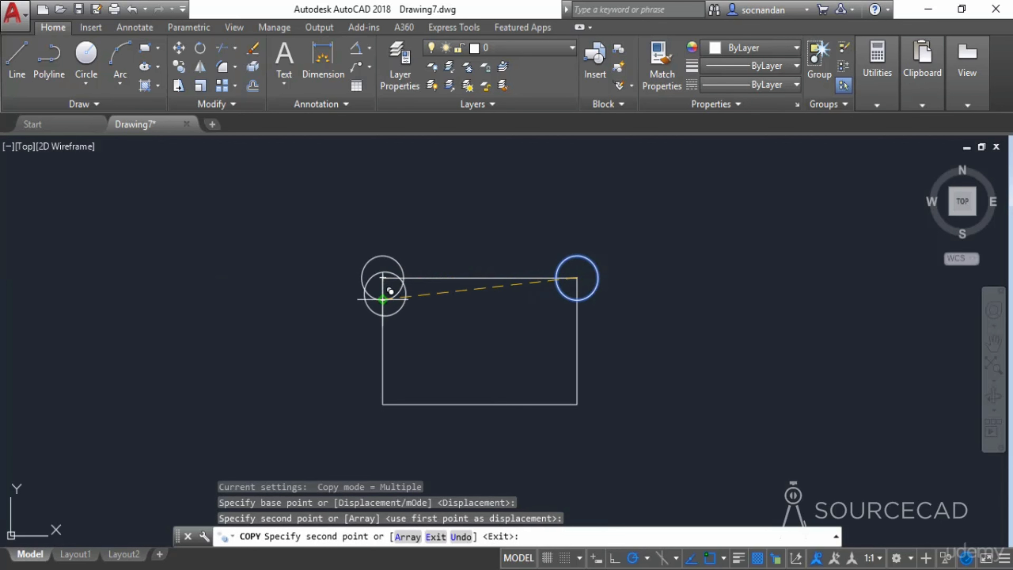
{"action": "left_click", "coordinate": [382, 404]}
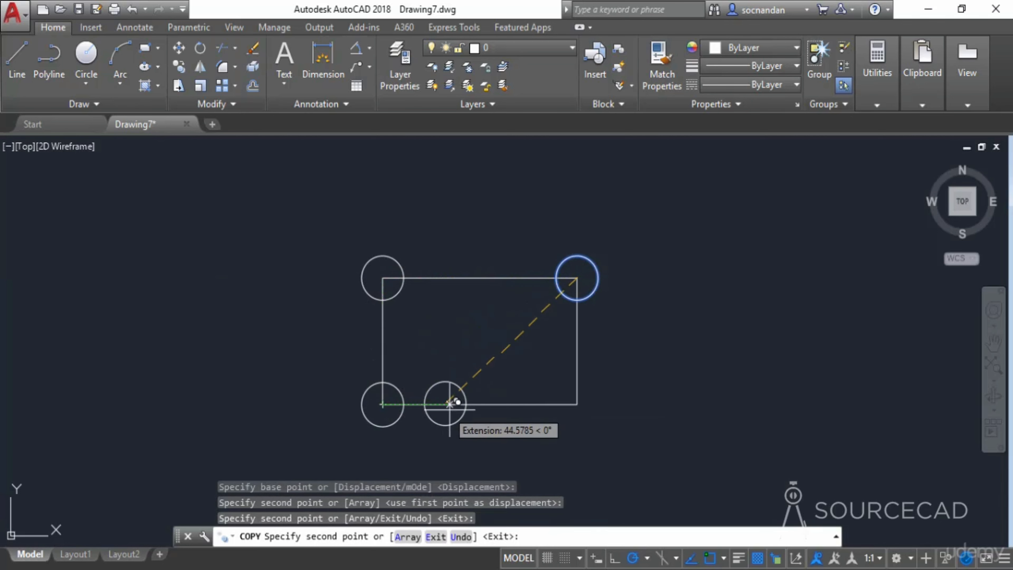
{"action": "left_click", "coordinate": [578, 405]}
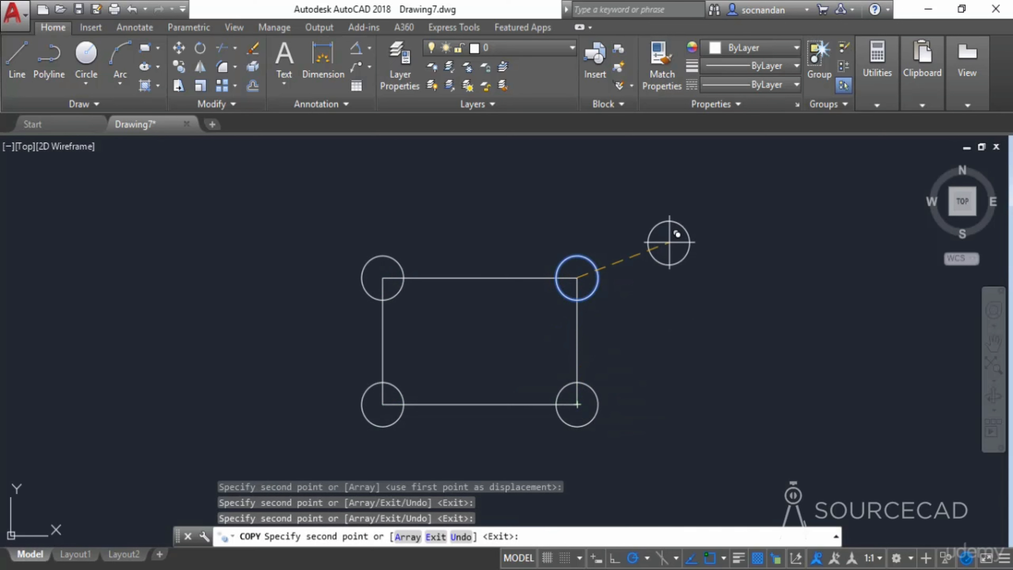
{"action": "key", "text": "Return"}
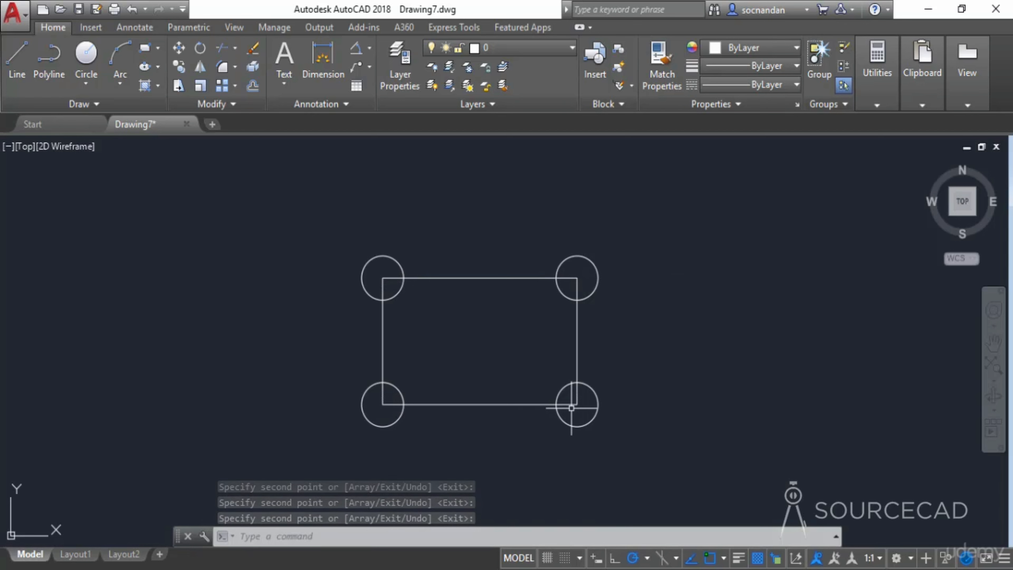
- Crossing-select the rectangle and all four circles and erase them
{"action": "left_click", "coordinate": [612, 437]}
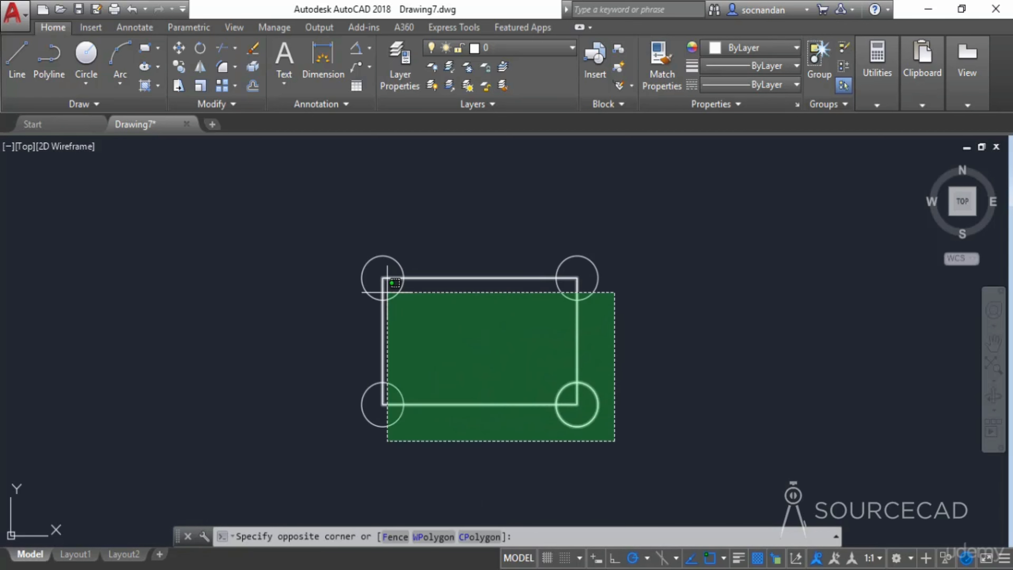
{"action": "left_click", "coordinate": [344, 256]}
{"action": "right_click", "coordinate": [343, 261]}
{"action": "left_click", "coordinate": [383, 307]}
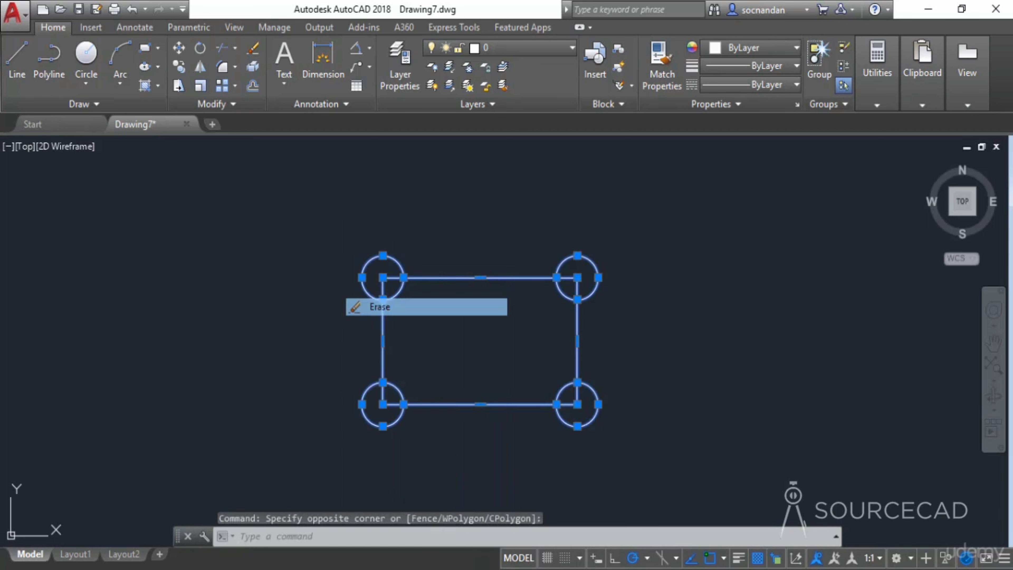
- Draw a tall, narrow rectangle
{"action": "left_click", "coordinate": [148, 53]}
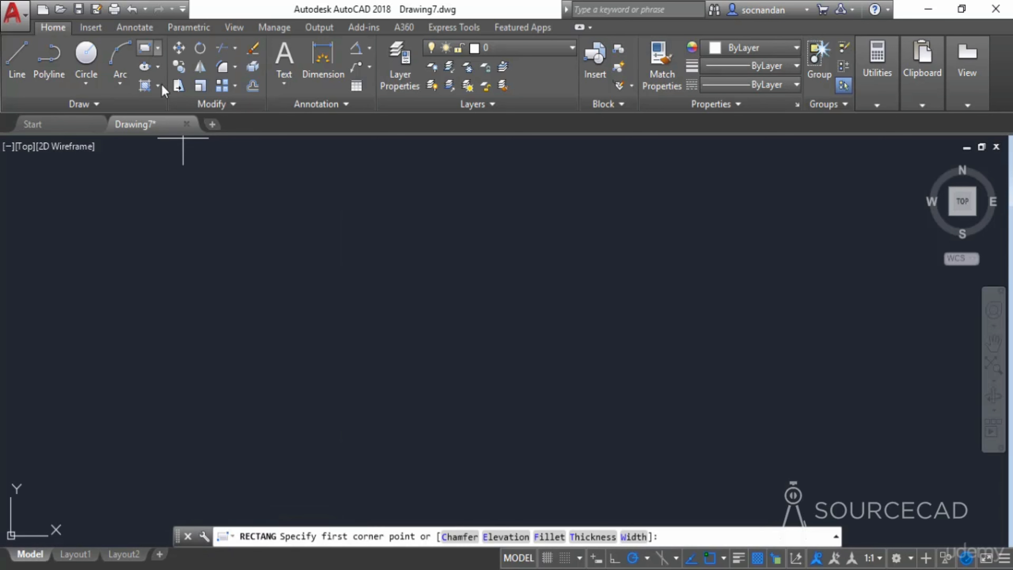
{"action": "left_click", "coordinate": [275, 387]}
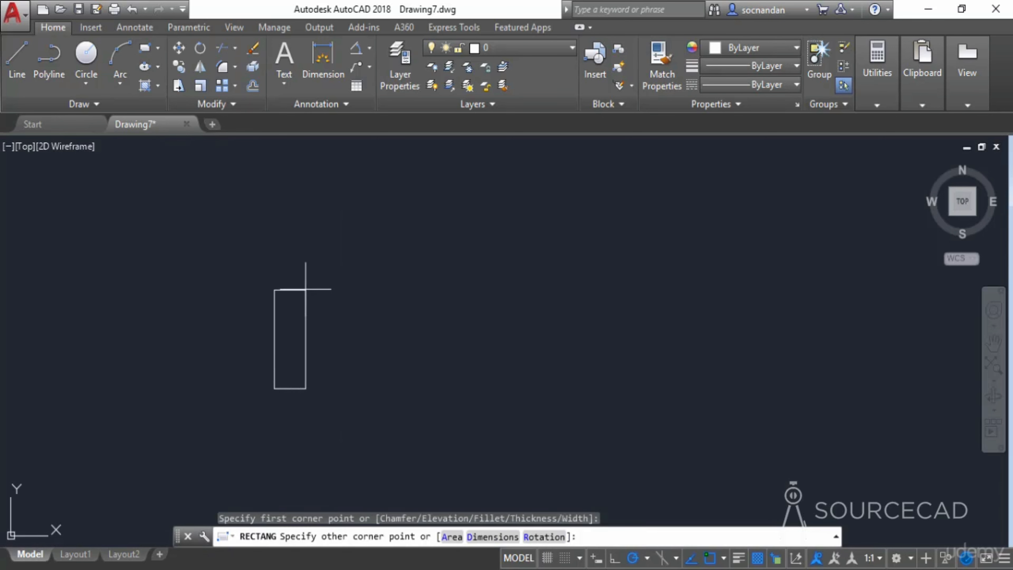
{"action": "left_click", "coordinate": [303, 247]}
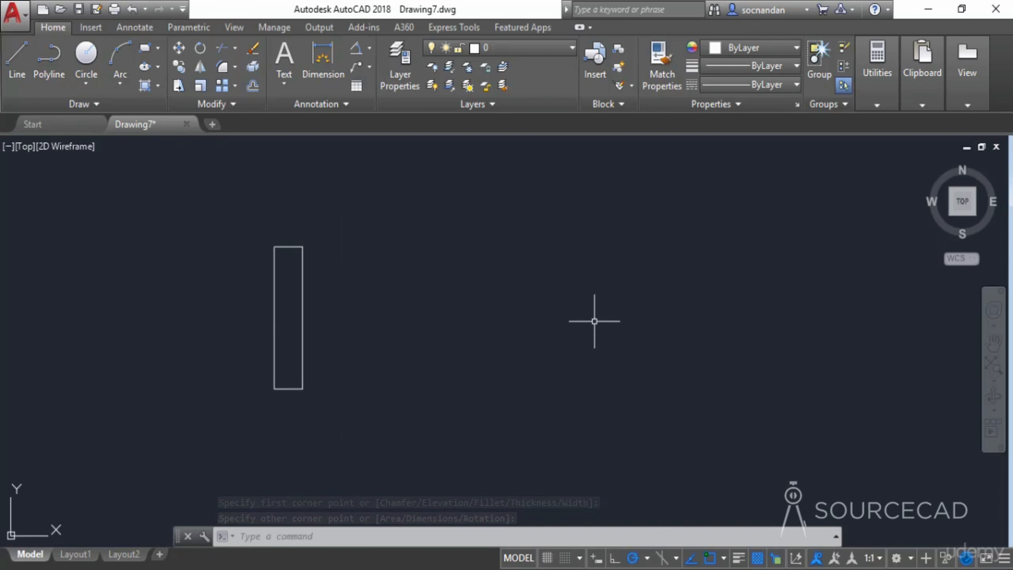
- Copy the rectangle from its bottom-right corner as a fitted array of 6 items spread about 293 units to the right
{"action": "left_click", "coordinate": [181, 68]}
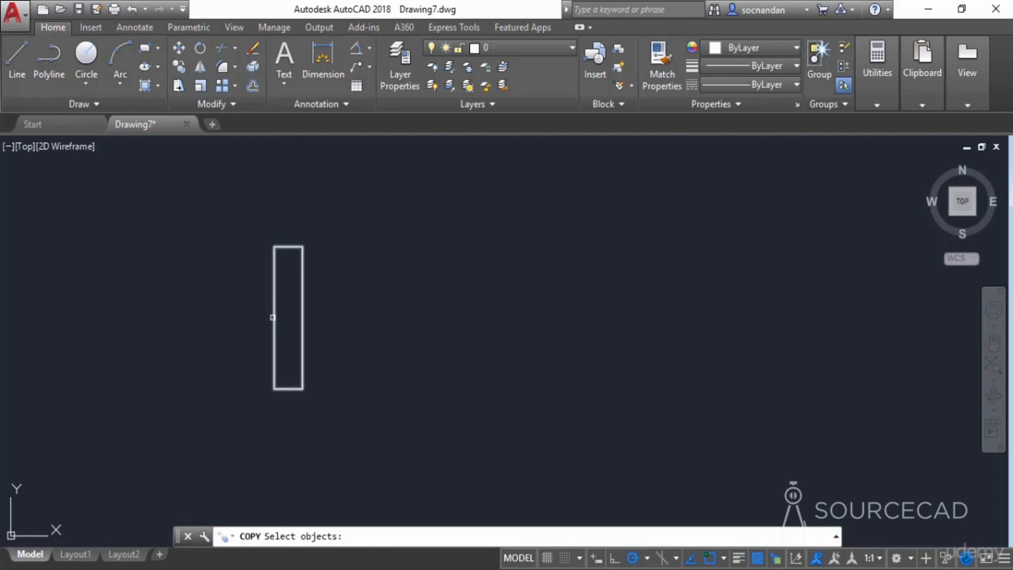
{"action": "left_click", "coordinate": [273, 318]}
{"action": "key", "text": "Return"}
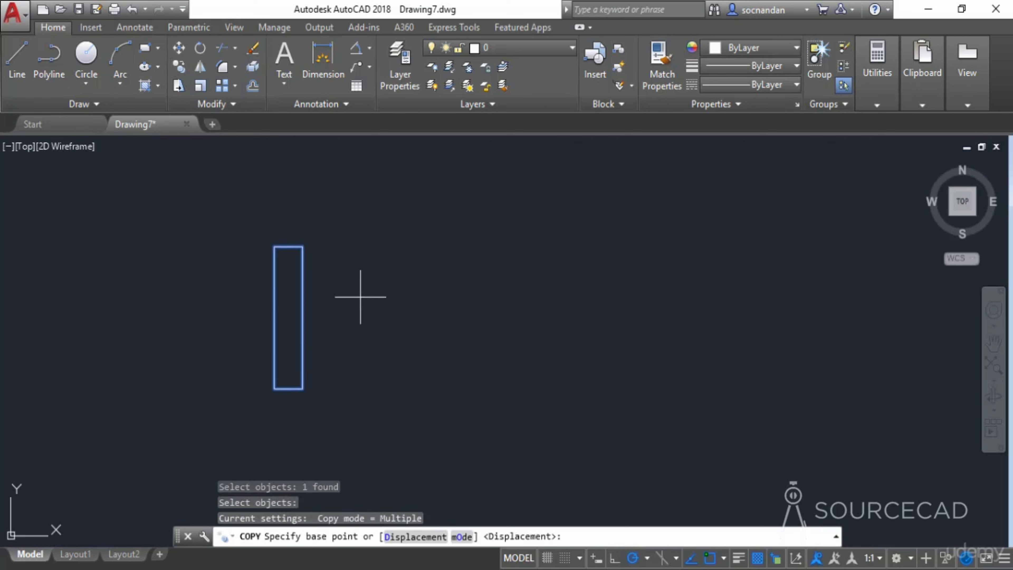
{"action": "left_click", "coordinate": [303, 388]}
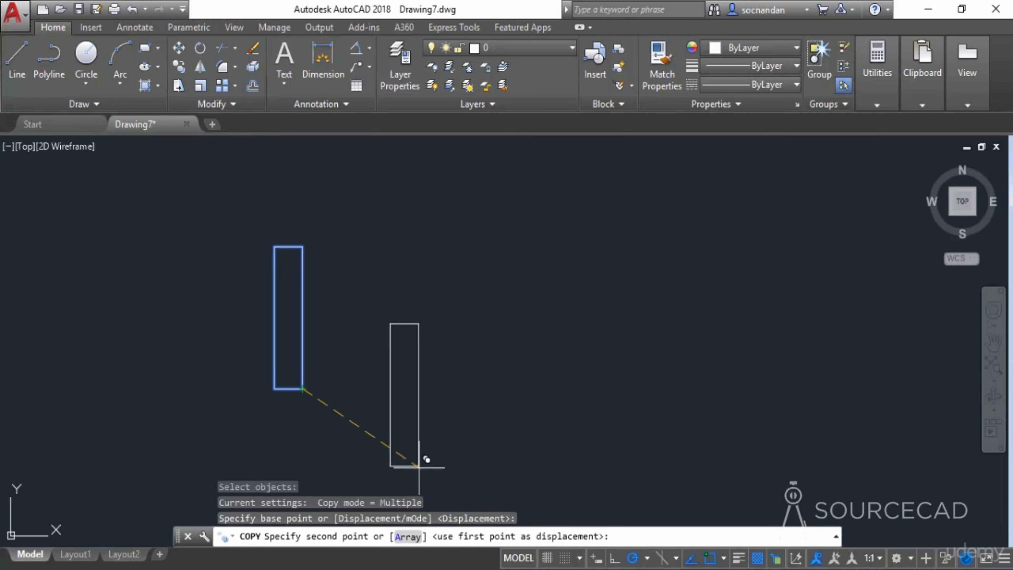
{"action": "left_click", "coordinate": [408, 537]}
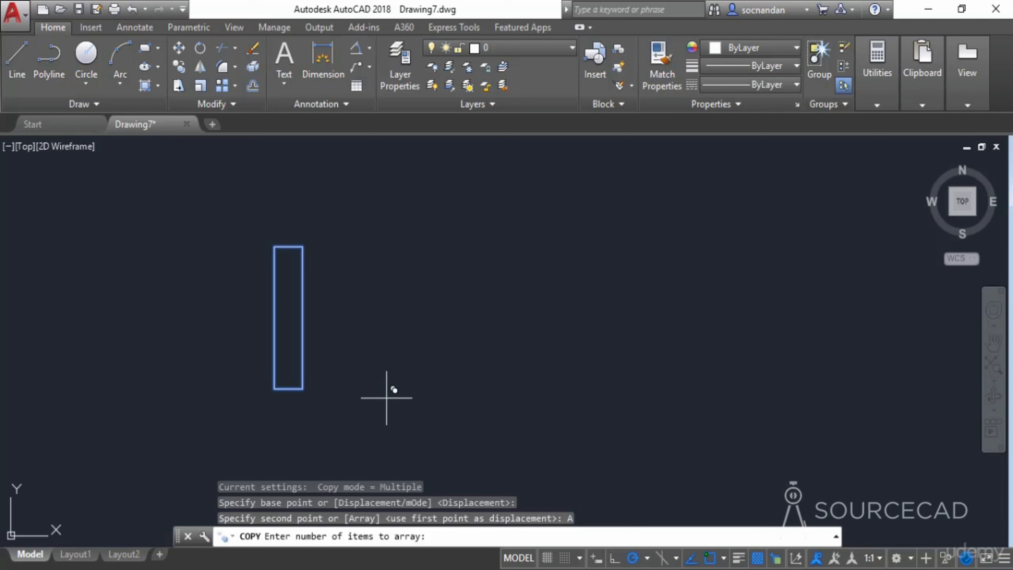
{"action": "type", "text": "6"}
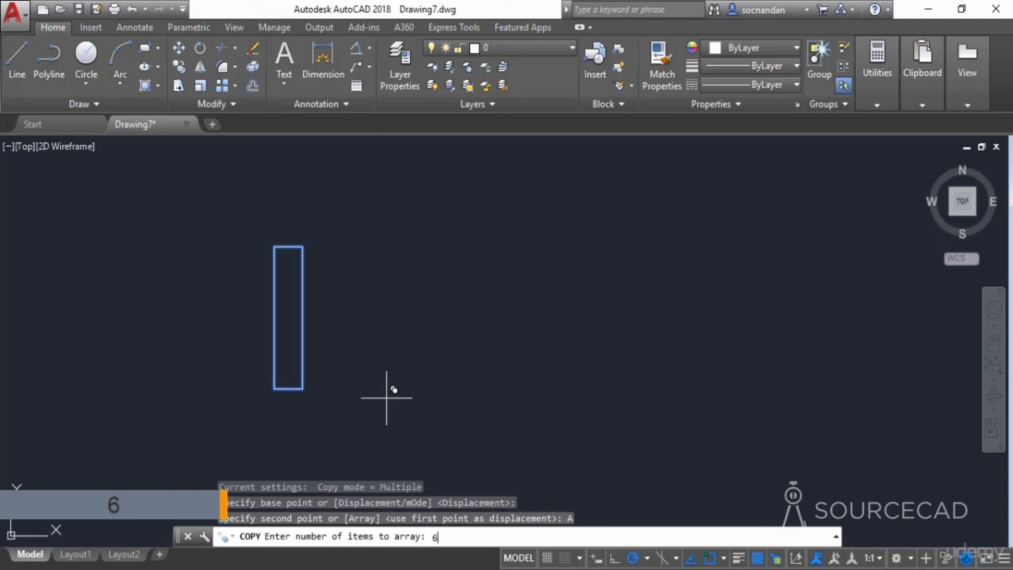
{"action": "key", "text": "Return"}
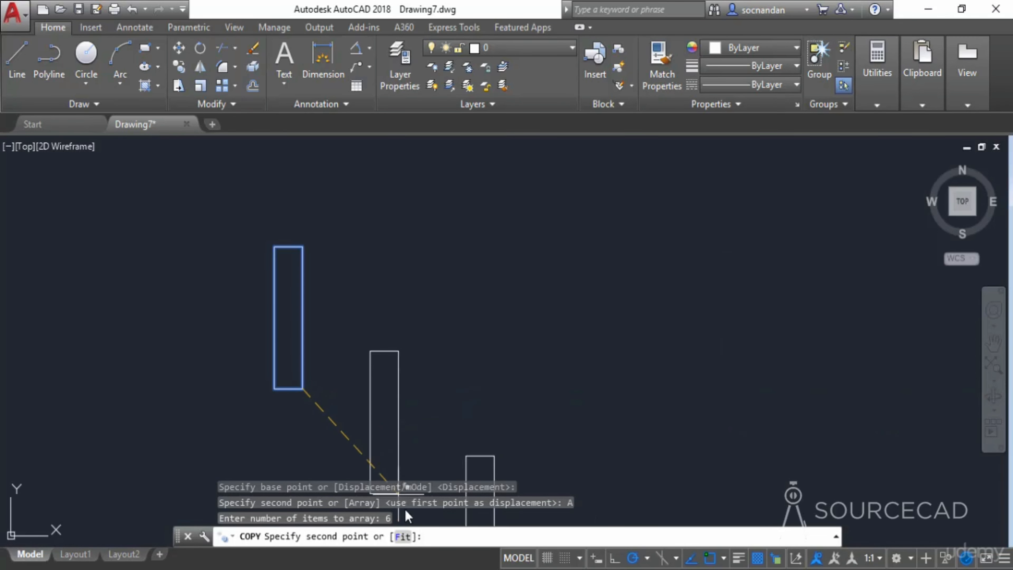
{"action": "left_click", "coordinate": [406, 537]}
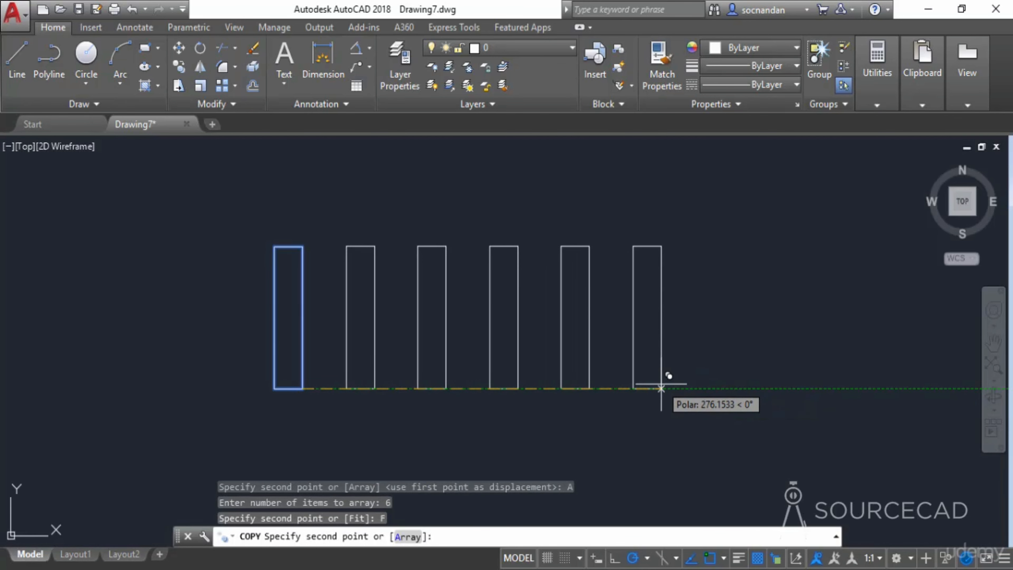
{"action": "left_click", "coordinate": [676, 388]}
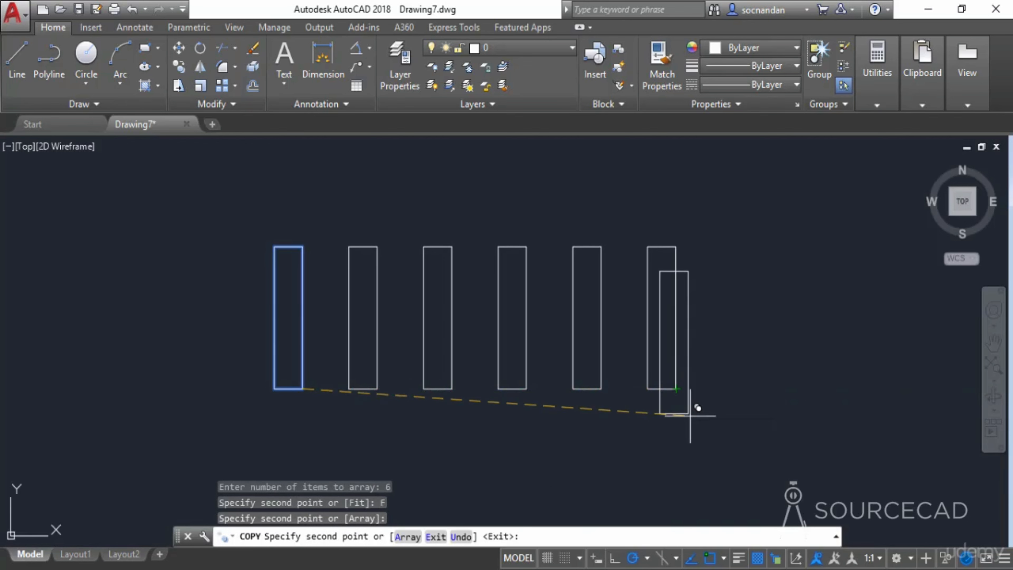
{"action": "key", "text": "Return"}
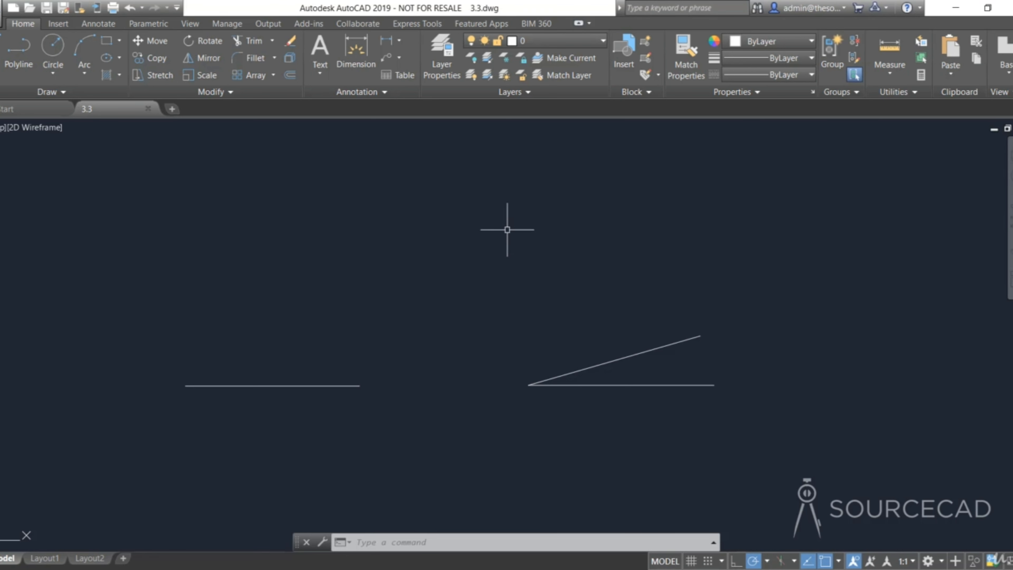
- Rotate the horizontal line 30 degrees about its left endpoint
{"action": "left_click", "coordinate": [207, 41]}
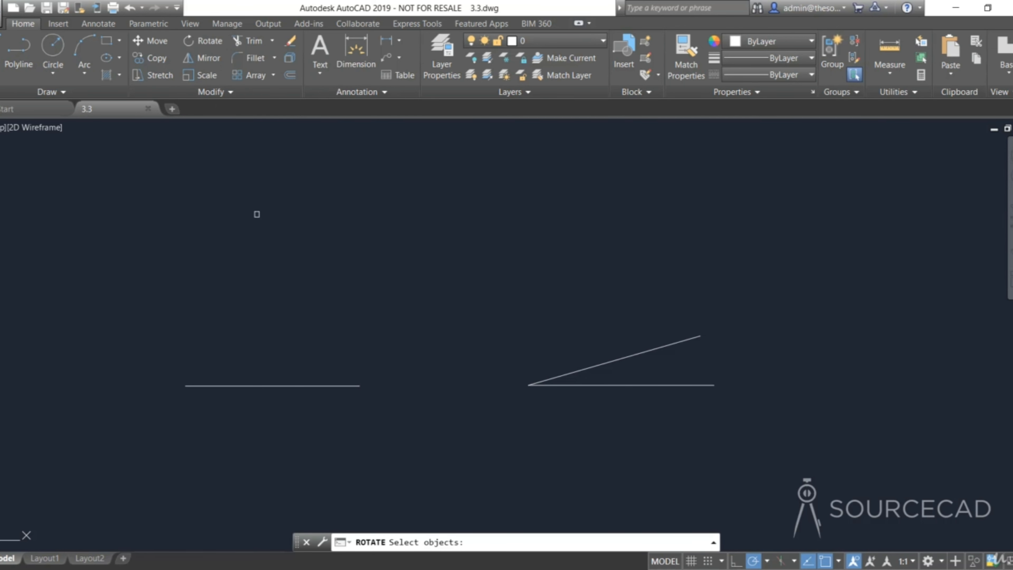
{"action": "scroll", "coordinate": [241, 392], "scroll_direction": "up", "scroll_amount": 2}
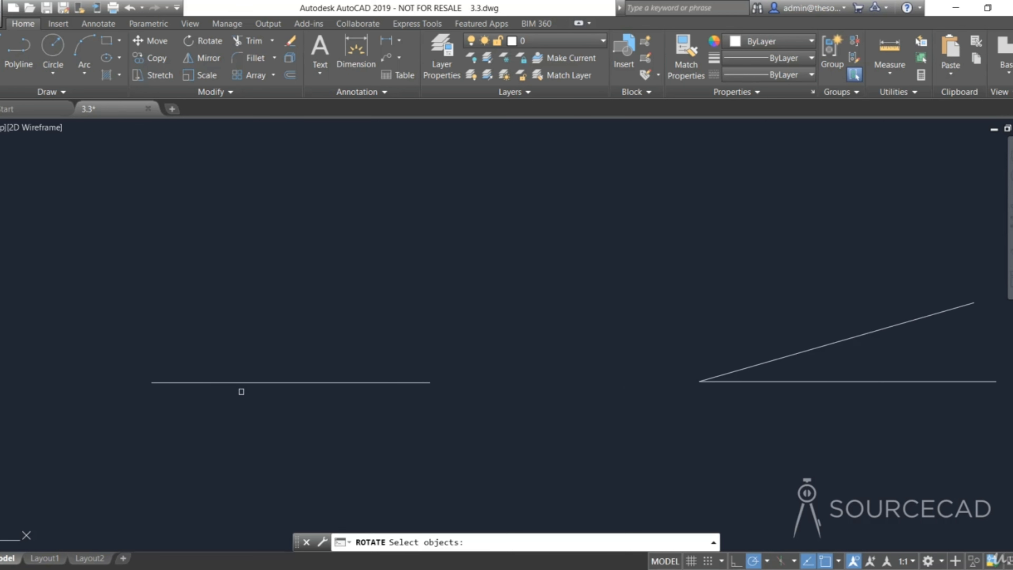
{"action": "scroll", "coordinate": [242, 392], "scroll_direction": "up", "scroll_amount": 2}
{"action": "mouse_move", "coordinate": [240, 389]}
{"action": "middle_mouse_down"}
{"action": "mouse_move", "coordinate": [256, 396]}
{"action": "mouse_move", "coordinate": [388, 342]}
{"action": "middle_mouse_up"}
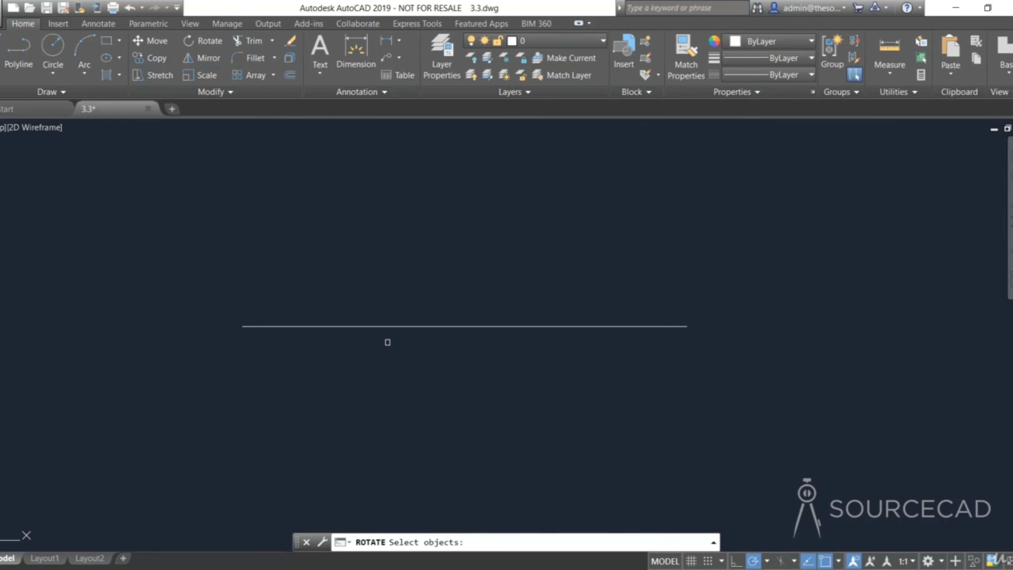
{"action": "left_click", "coordinate": [403, 326]}
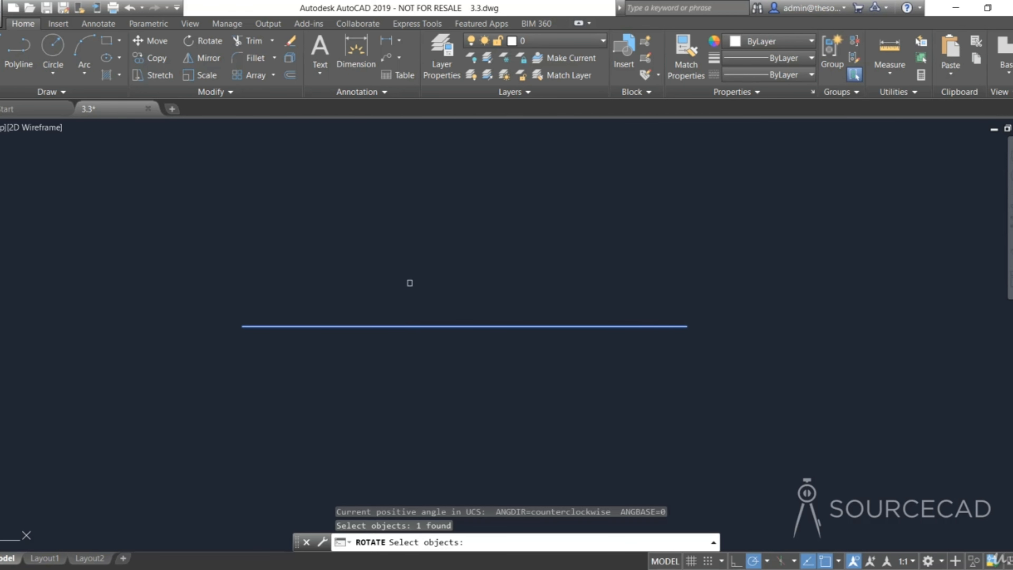
{"action": "key", "text": "Return"}
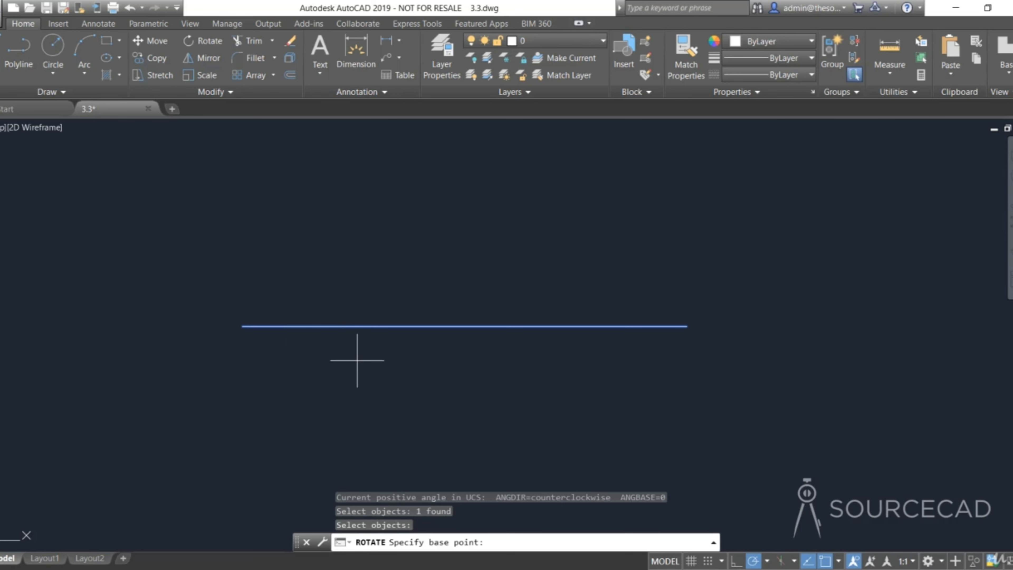
{"action": "left_click", "coordinate": [242, 326]}
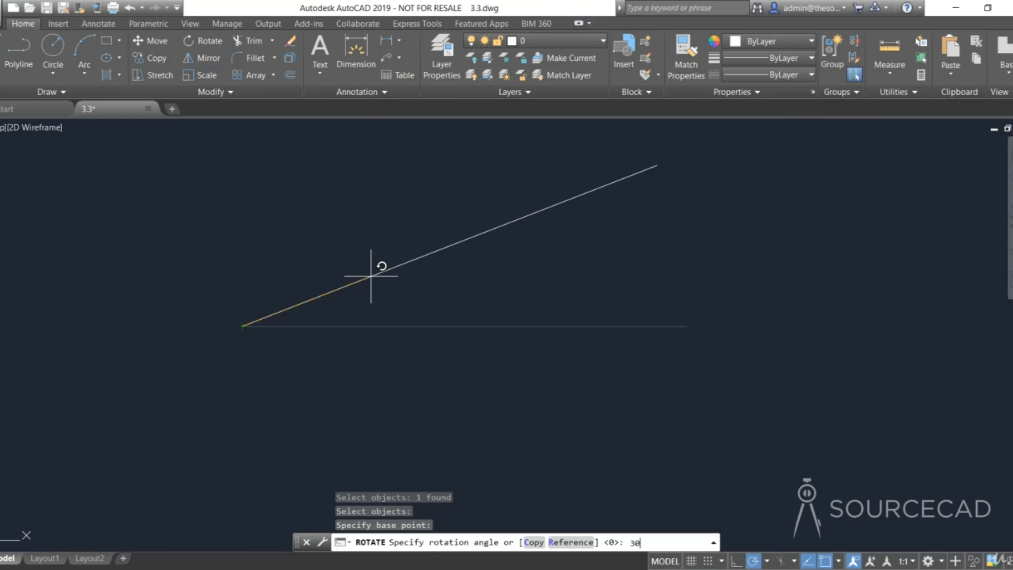
{"action": "key", "text": "Return"}
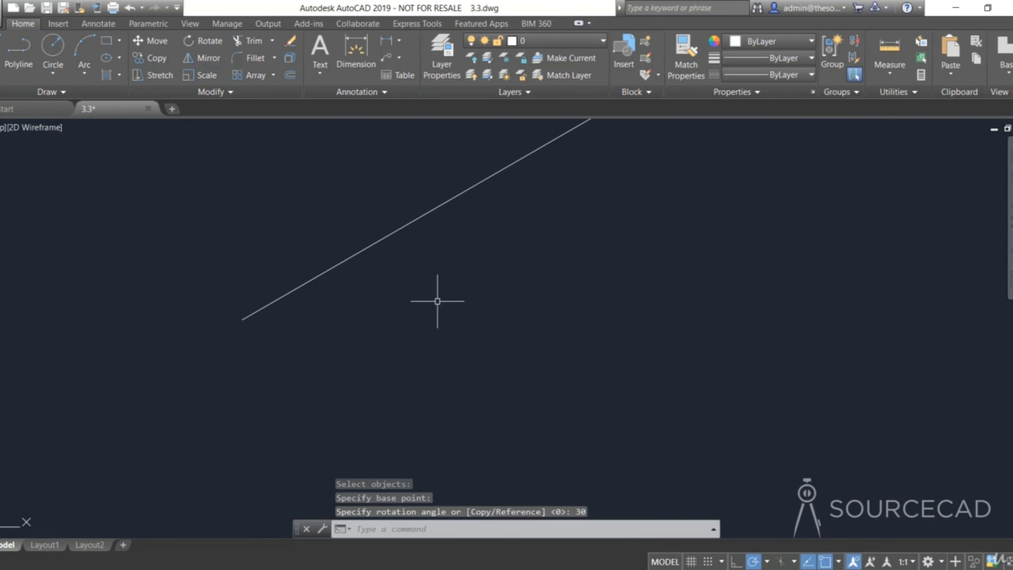
- Dimension the angle between the inclined line and the horizontal line of the second pair
{"action": "middle_click_drag", "start_coordinate": [432, 255], "coordinate": [382, 329]}
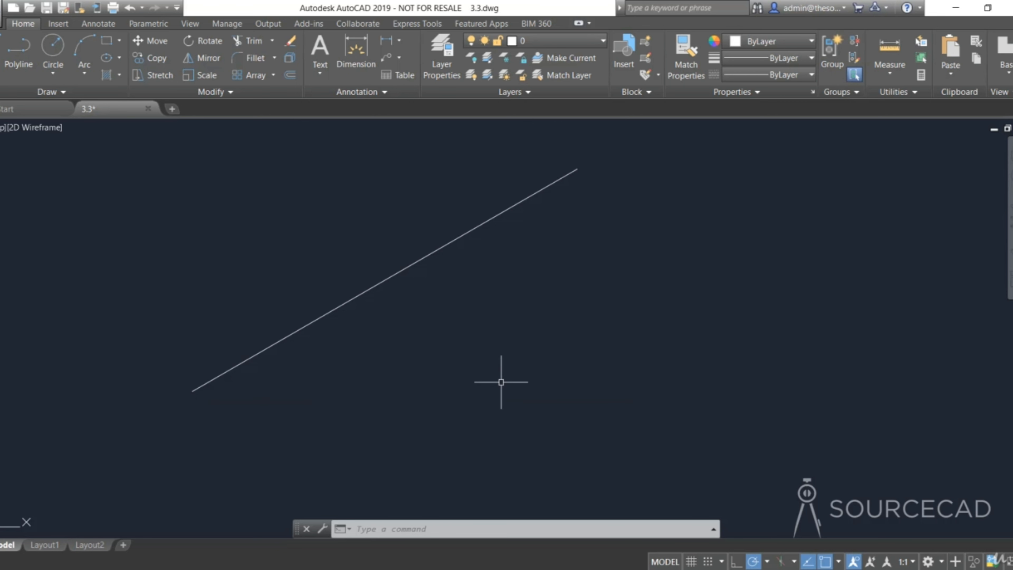
{"action": "scroll", "coordinate": [501, 382], "scroll_direction": "down", "scroll_amount": 1}
{"action": "middle_click_drag", "start_coordinate": [717, 385], "coordinate": [437, 381]}
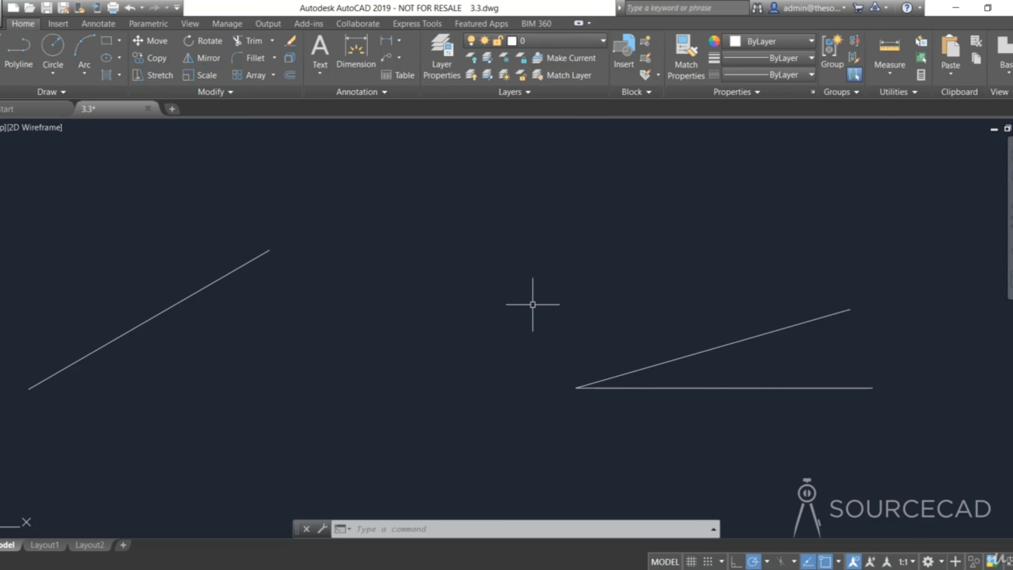
{"action": "left_click", "coordinate": [355, 57]}
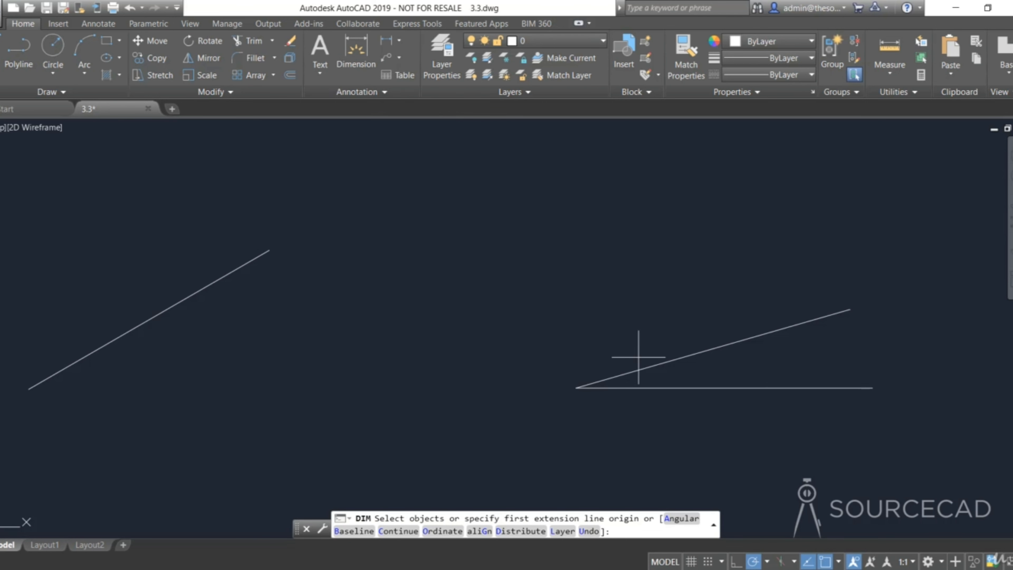
{"action": "left_click", "coordinate": [655, 364]}
{"action": "left_click", "coordinate": [659, 388]}
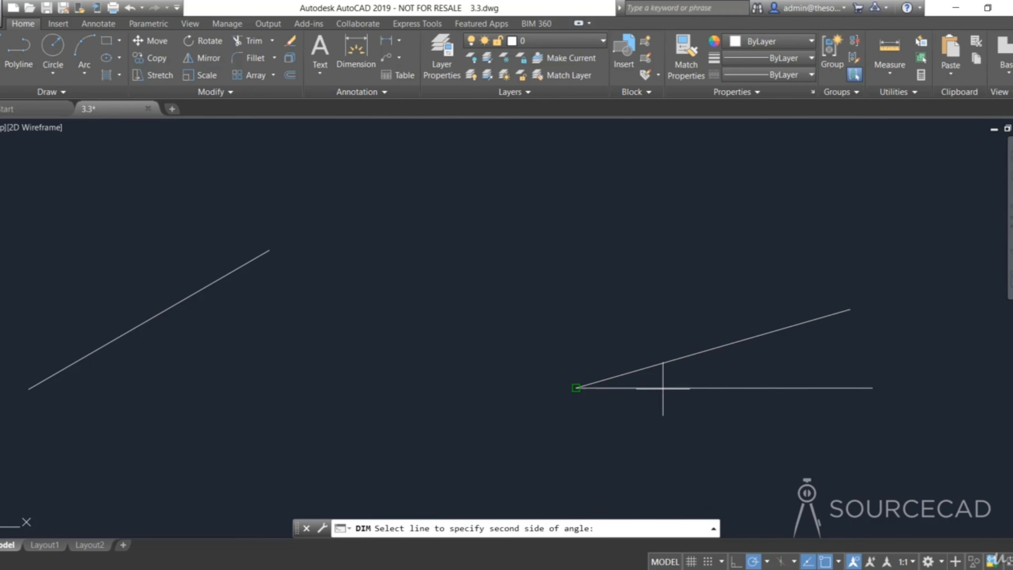
{"action": "left_click", "coordinate": [733, 367]}
{"action": "key", "text": "Return"}
{"action": "key", "text": "Return"}
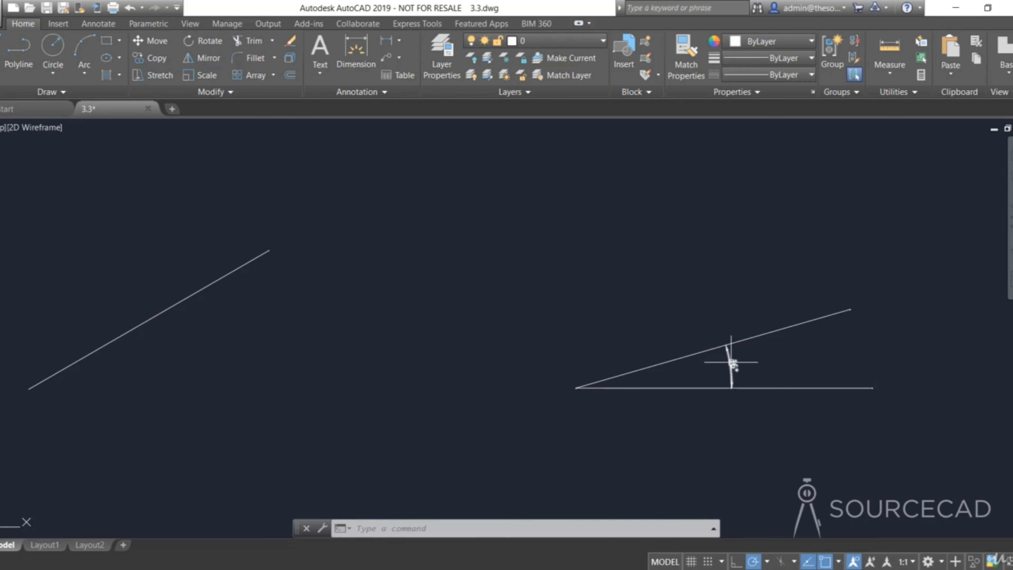
- Erase the angular dimension
{"action": "left_click", "coordinate": [733, 364]}
{"action": "right_click", "coordinate": [694, 304]}
{"action": "left_click", "coordinate": [718, 337]}
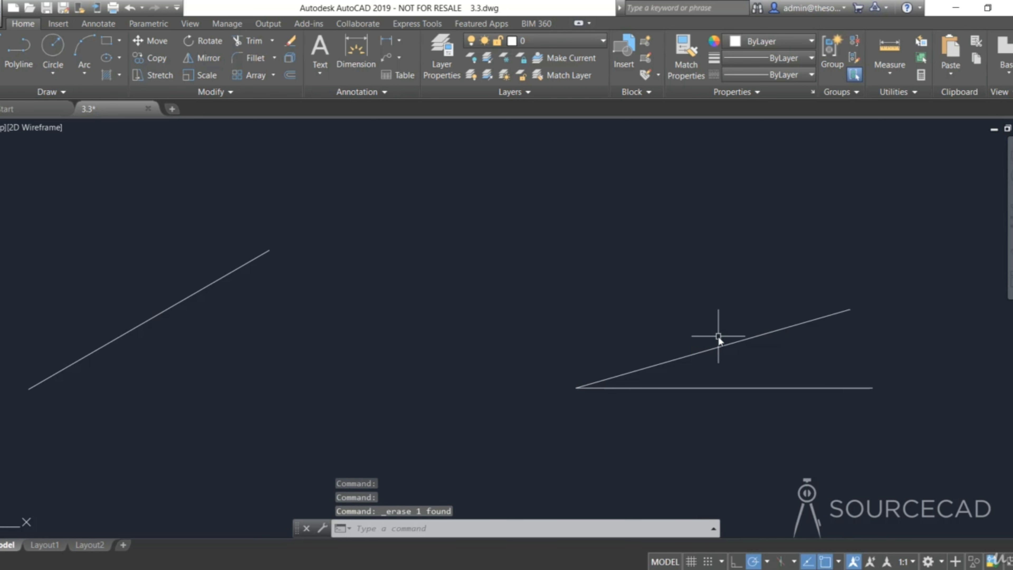
- Rotate the inclined line 30 degrees about its lower endpoint where it meets the horizontal line
{"action": "left_click", "coordinate": [206, 41]}
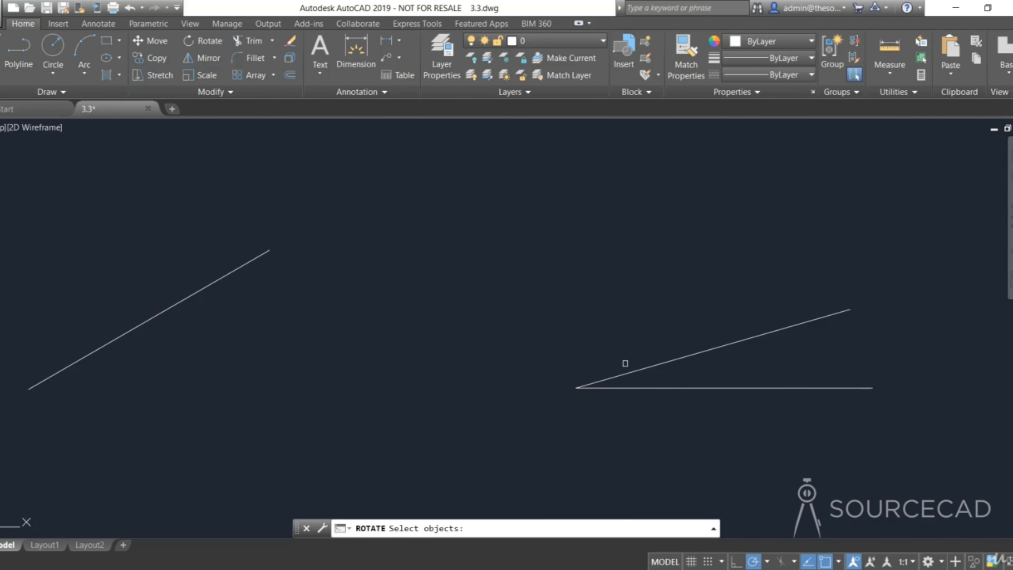
{"action": "left_click", "coordinate": [634, 369]}
{"action": "key", "text": "Return"}
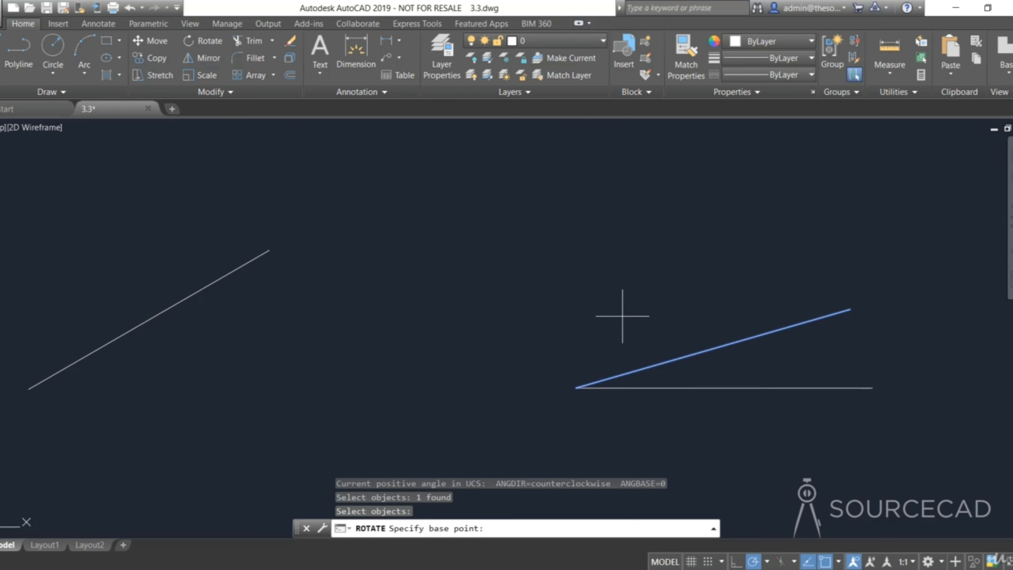
{"action": "left_click", "coordinate": [576, 386]}
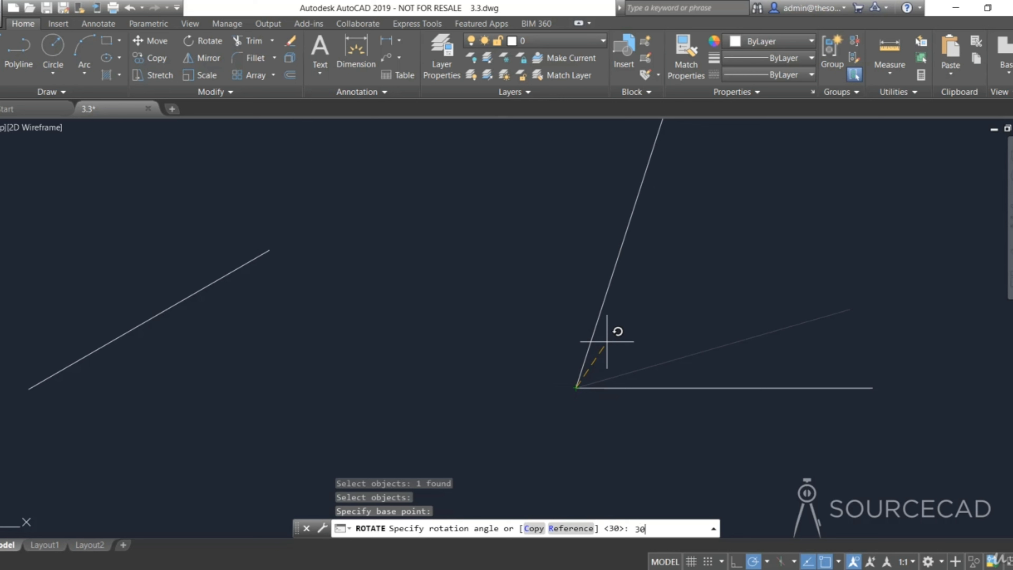
{"action": "key", "text": "Return"}
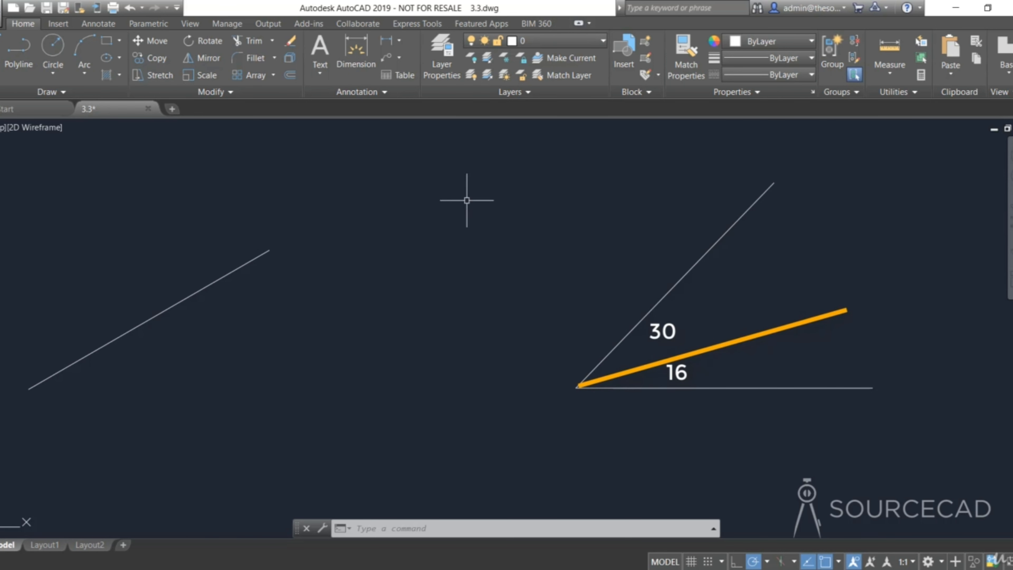
- Dimension the angle between the rotated line and the horizontal line
{"action": "left_click", "coordinate": [357, 50]}
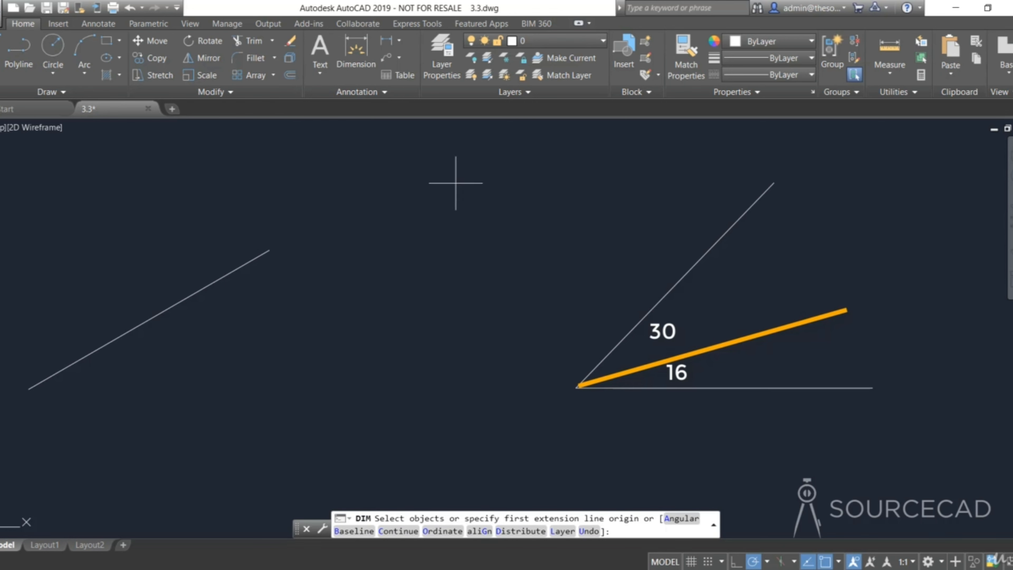
{"action": "left_click", "coordinate": [630, 331]}
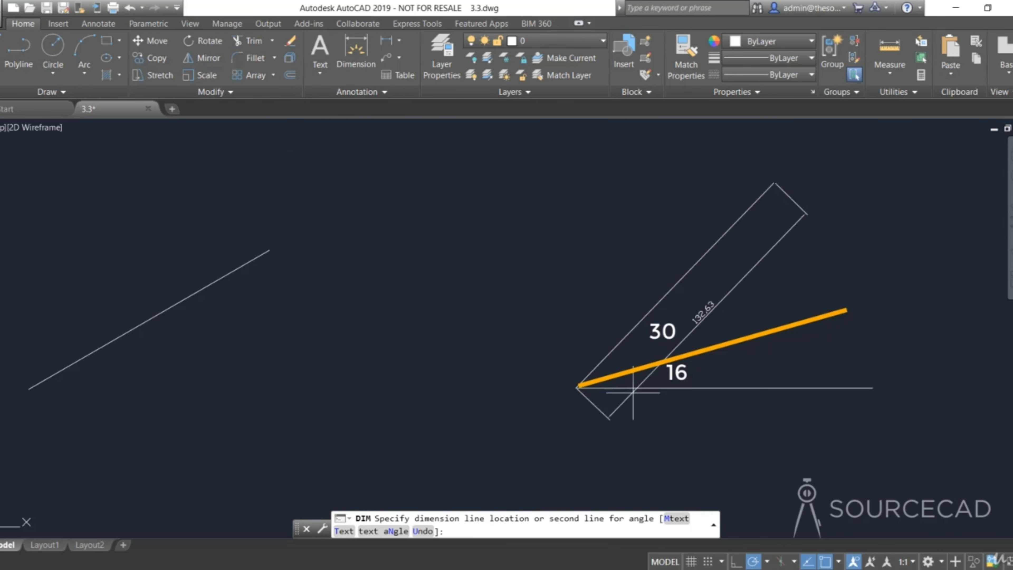
{"action": "left_click", "coordinate": [640, 388]}
{"action": "left_click", "coordinate": [701, 334]}
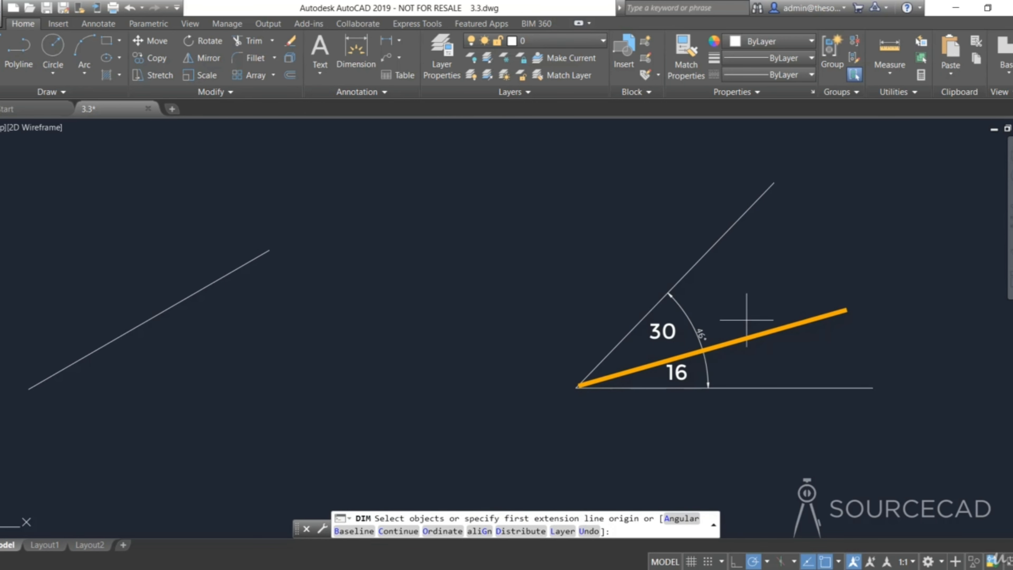
{"action": "key", "text": "Return"}
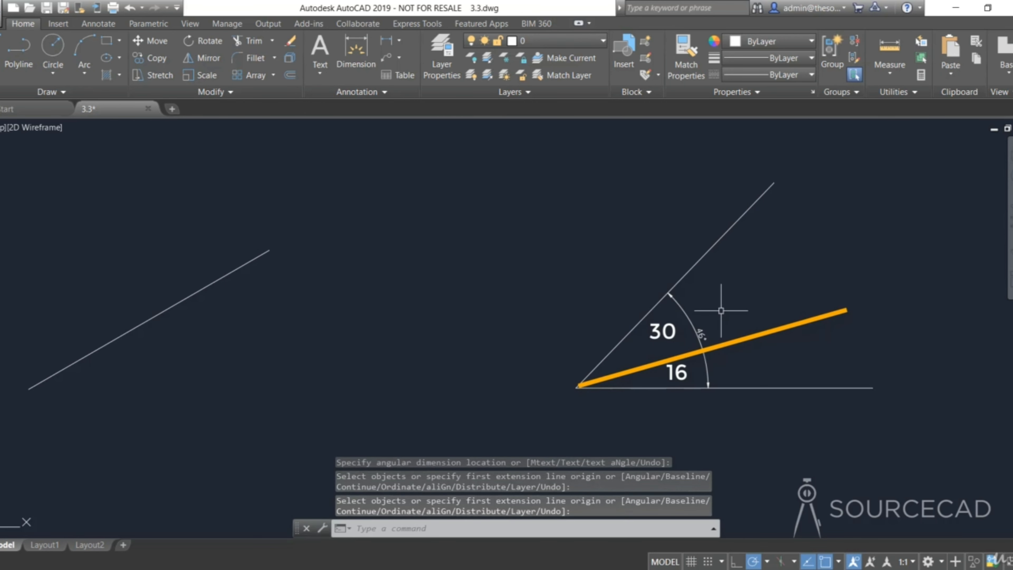
- Erase the angular dimension, and undo both the erase and the dimension
{"action": "left_click", "coordinate": [699, 335]}
{"action": "right_click", "coordinate": [747, 294]}
{"action": "left_click", "coordinate": [780, 339]}
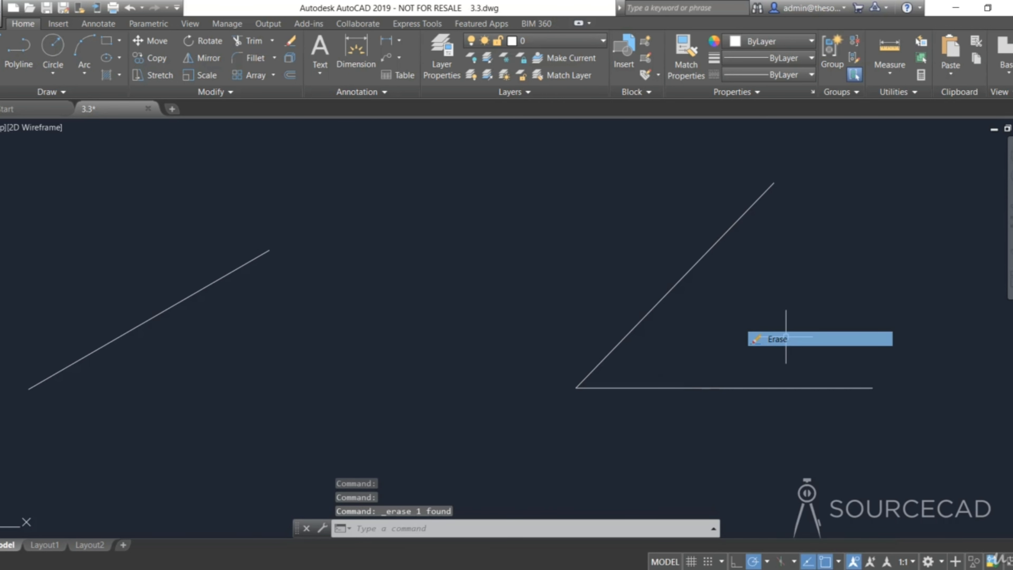
{"action": "key", "text": "ctrl+z"}
{"action": "key", "text": "ctrl+z"}
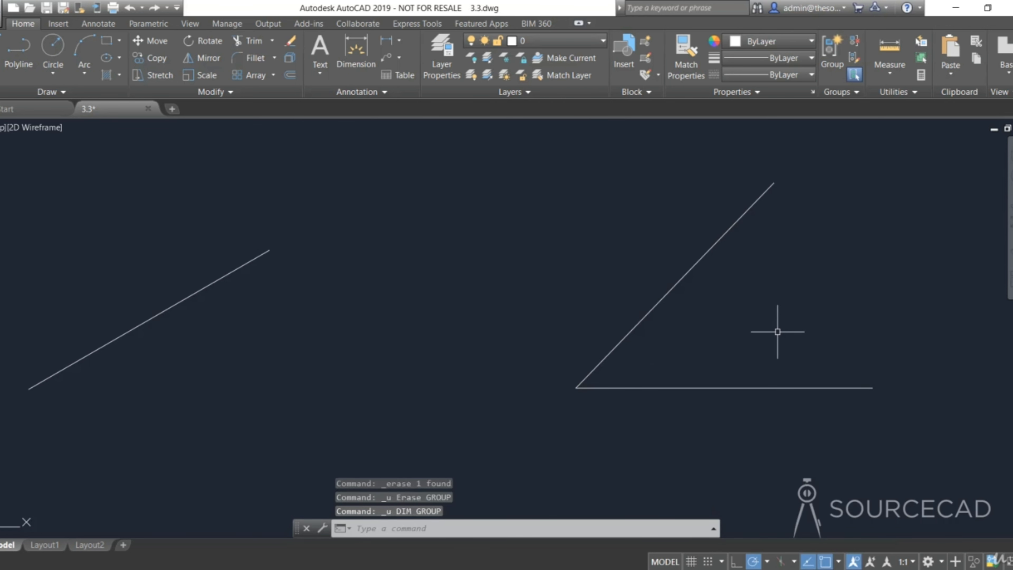
- Undo the line's rotation, then rotate a copy of the inclined line 30 degrees about its lower endpoint
{"action": "key", "text": "ctrl+z"}
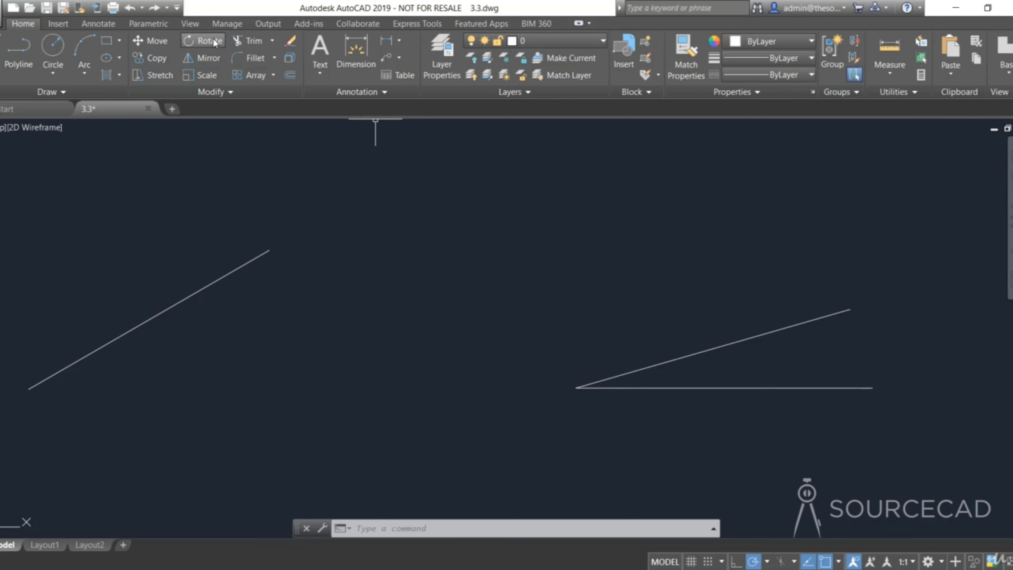
{"action": "left_click", "coordinate": [203, 41]}
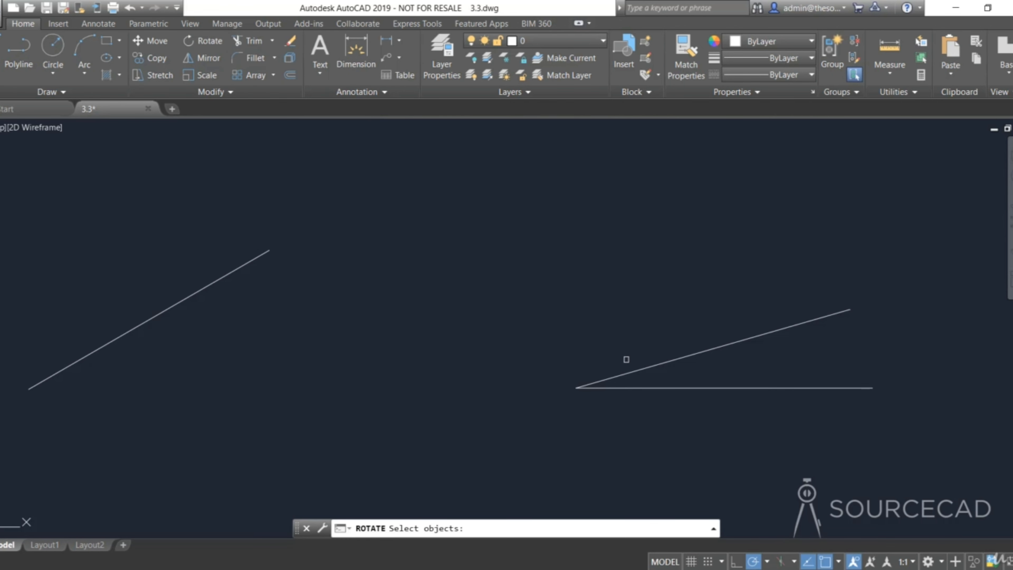
{"action": "left_click", "coordinate": [646, 363]}
{"action": "key", "text": "Return"}
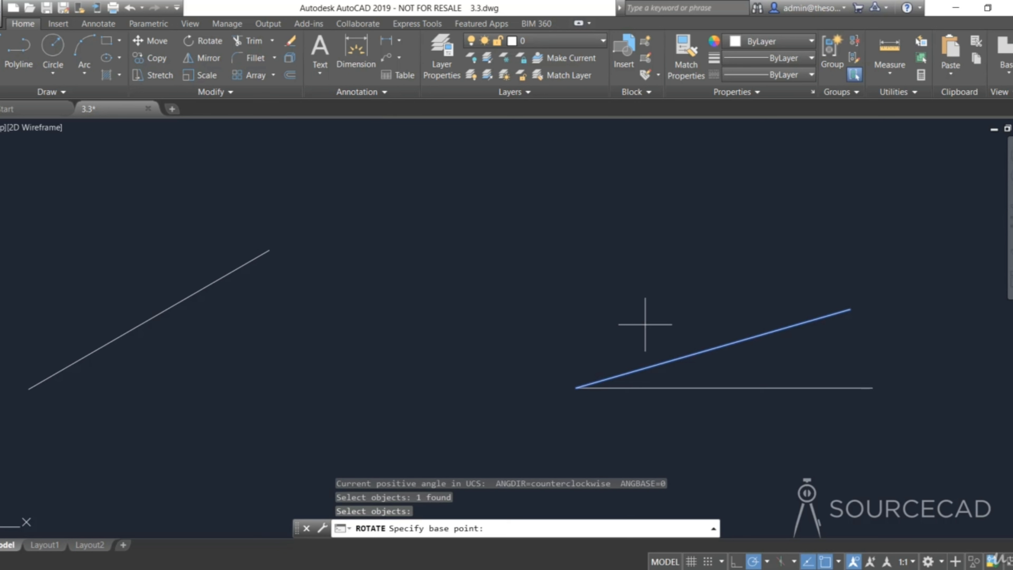
{"action": "left_click", "coordinate": [576, 388]}
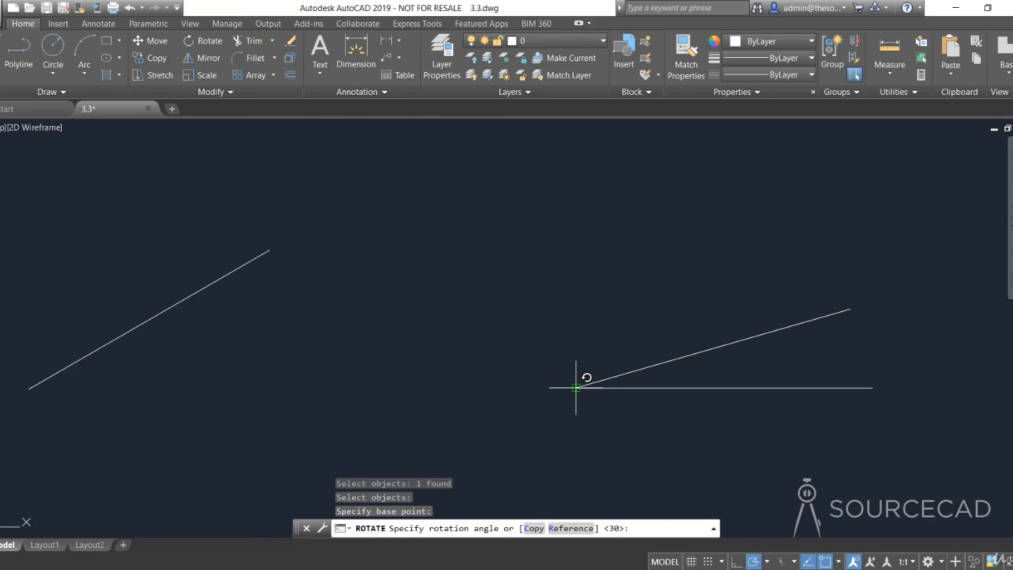
{"action": "left_click", "coordinate": [533, 529]}
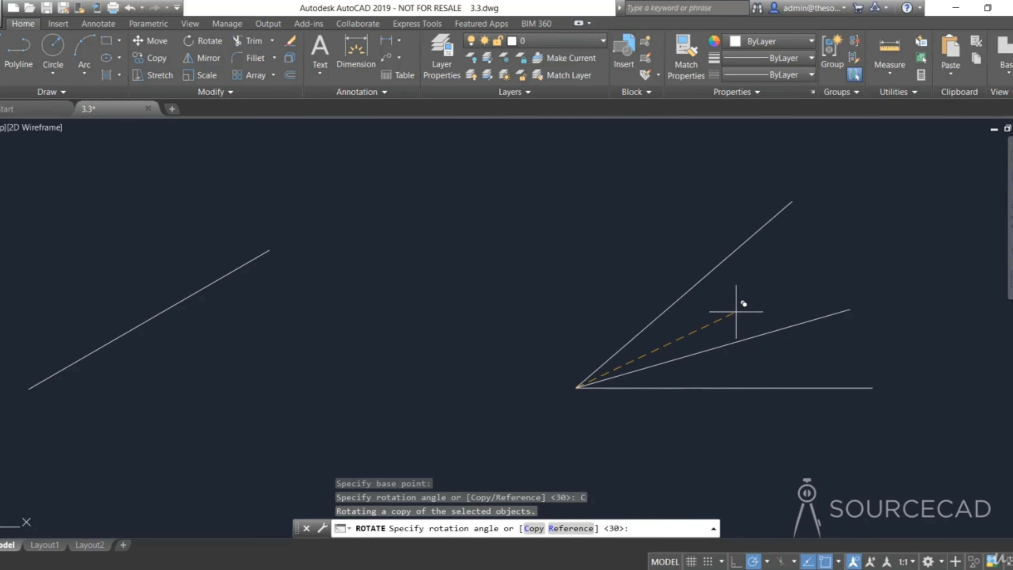
{"action": "type", "text": "30"}
{"action": "key", "text": "Return"}
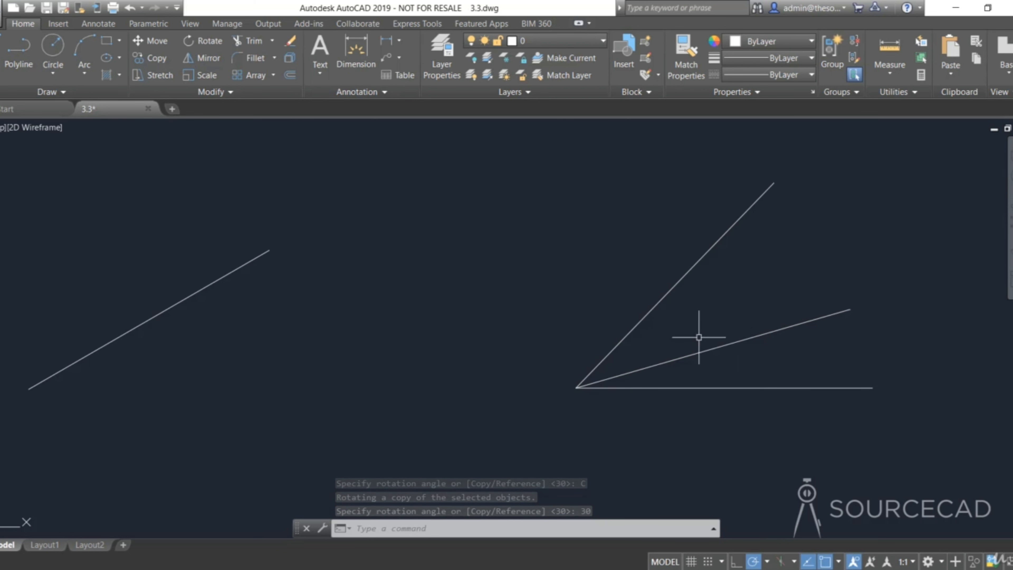
- Dimension the angle between the rotated copy and the original inclined line
{"action": "left_click", "coordinate": [356, 52]}
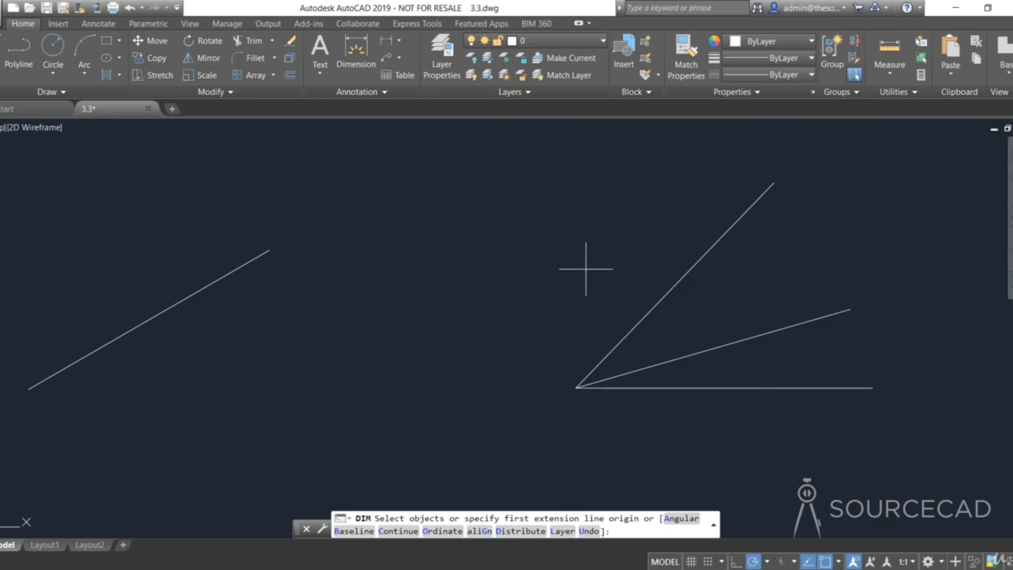
{"action": "left_click", "coordinate": [632, 327]}
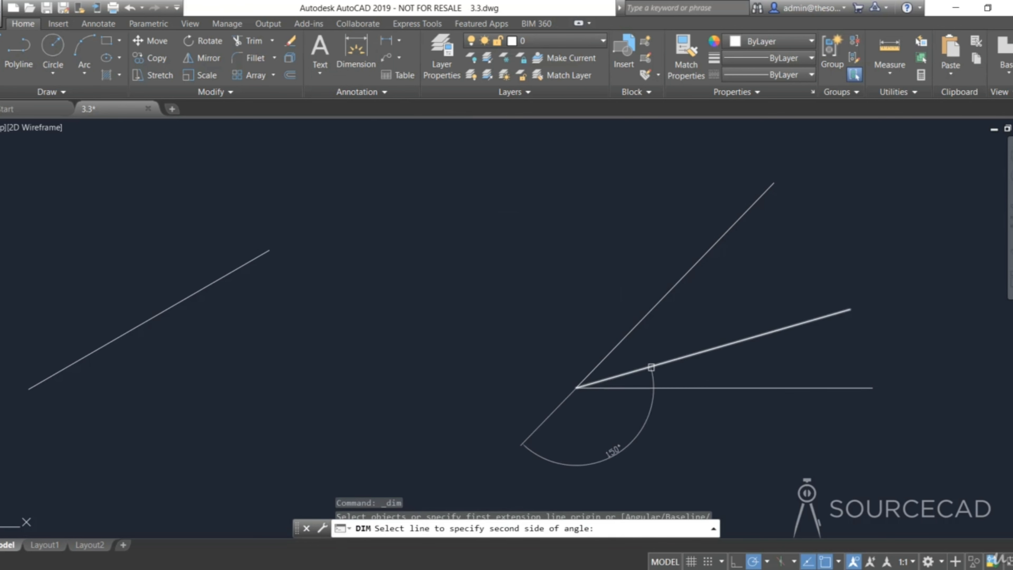
{"action": "left_click", "coordinate": [651, 368]}
{"action": "left_click", "coordinate": [686, 322]}
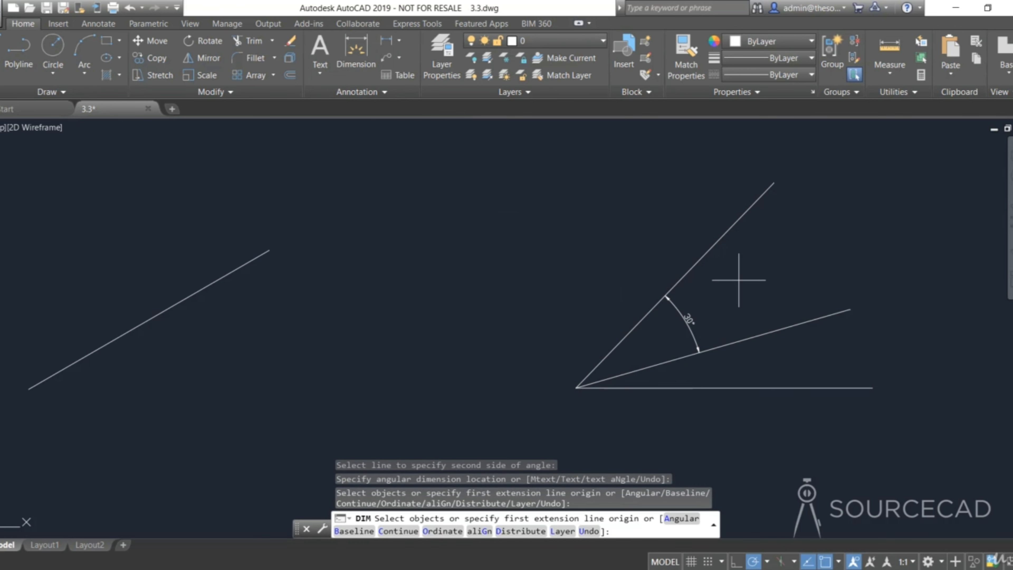
{"action": "key", "text": "Return"}
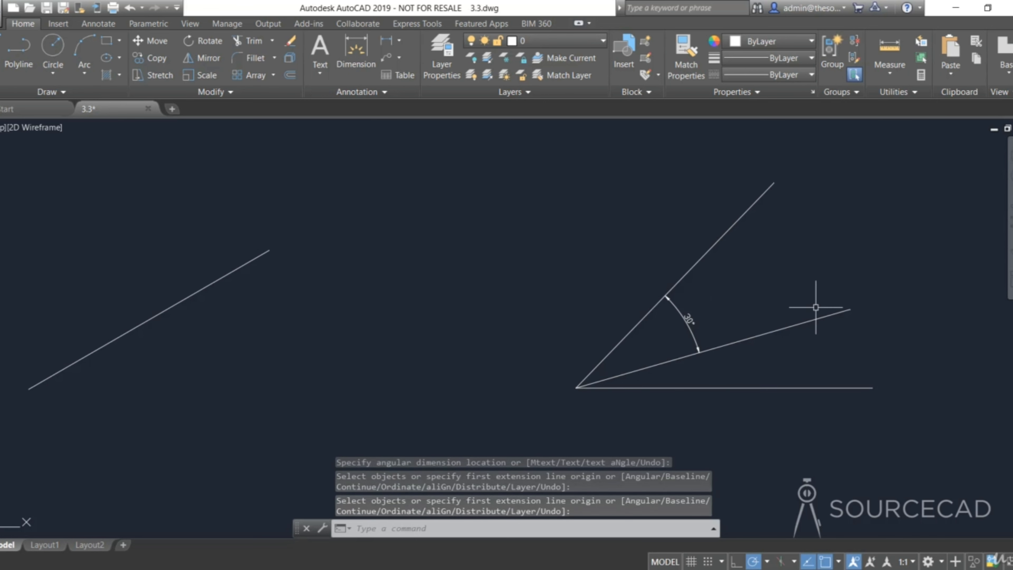
- Erase the rotated copy together with its angular dimension
{"action": "left_click", "coordinate": [689, 320]}
{"action": "left_click", "coordinate": [709, 253]}
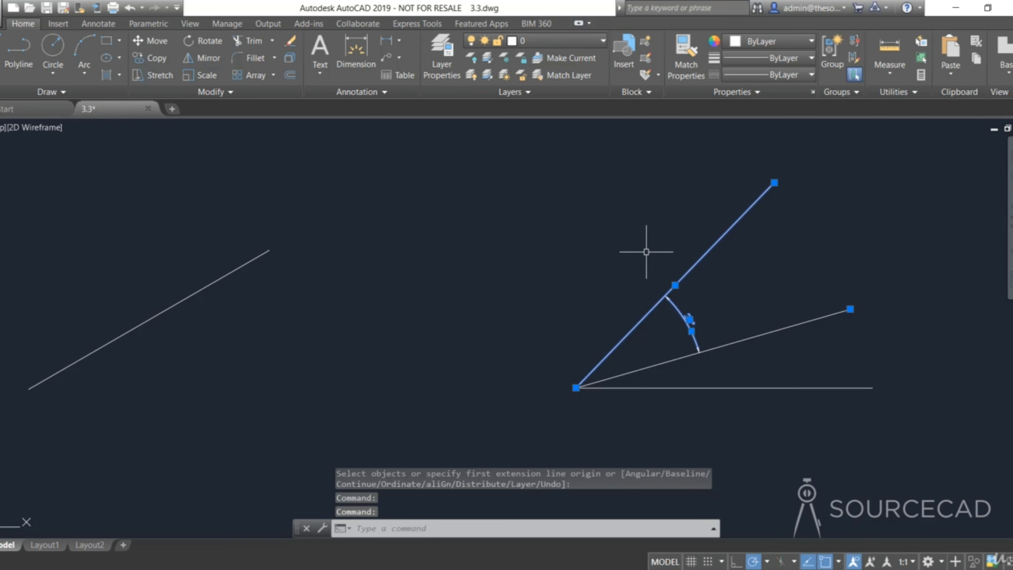
{"action": "right_click", "coordinate": [631, 251]}
{"action": "left_click", "coordinate": [662, 324]}
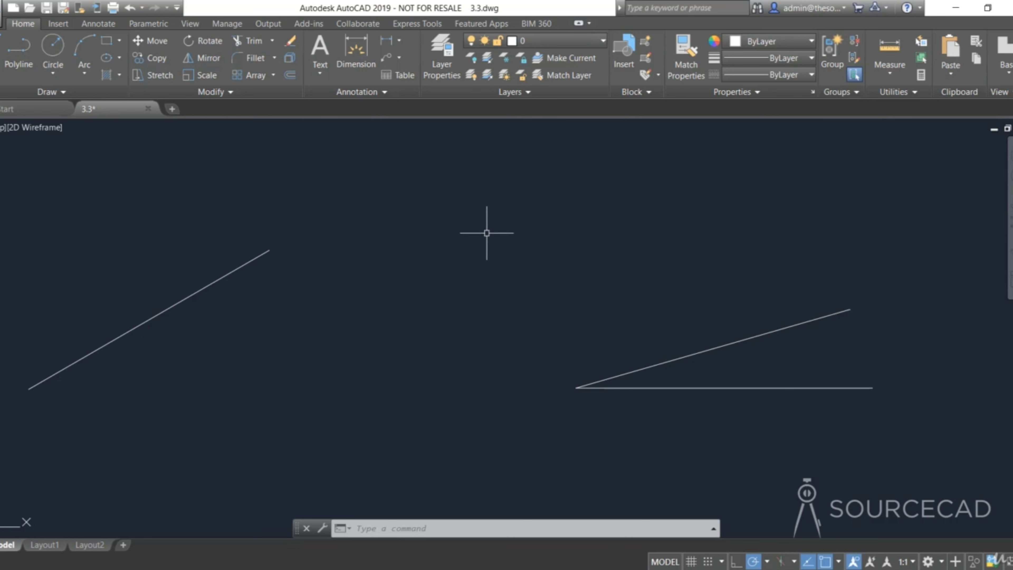
- Rotate the inclined line about its lower endpoint with a reference angle of 16 and a new angle of 90, then undo it
{"action": "left_click", "coordinate": [211, 41]}
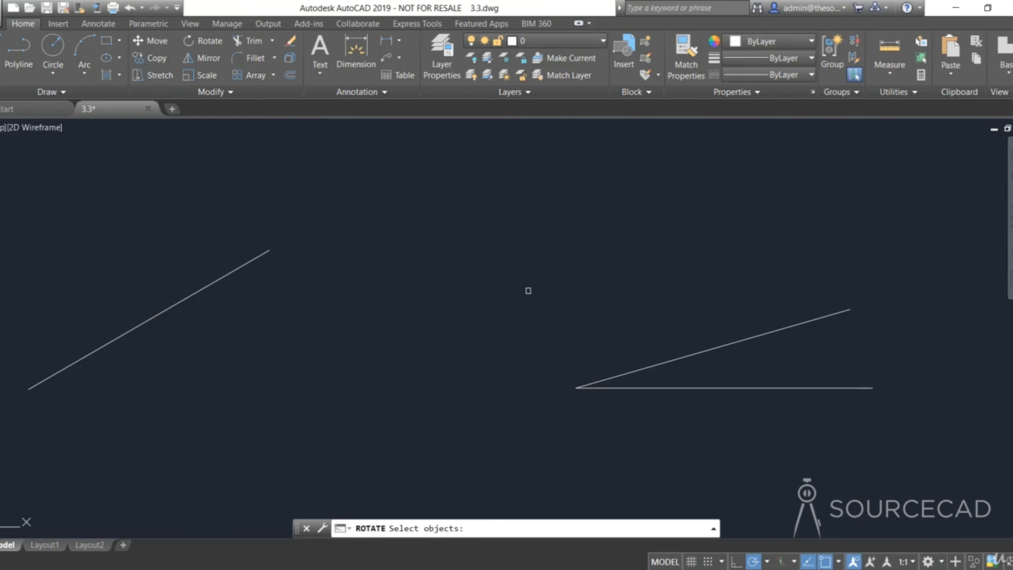
{"action": "left_click", "coordinate": [649, 367]}
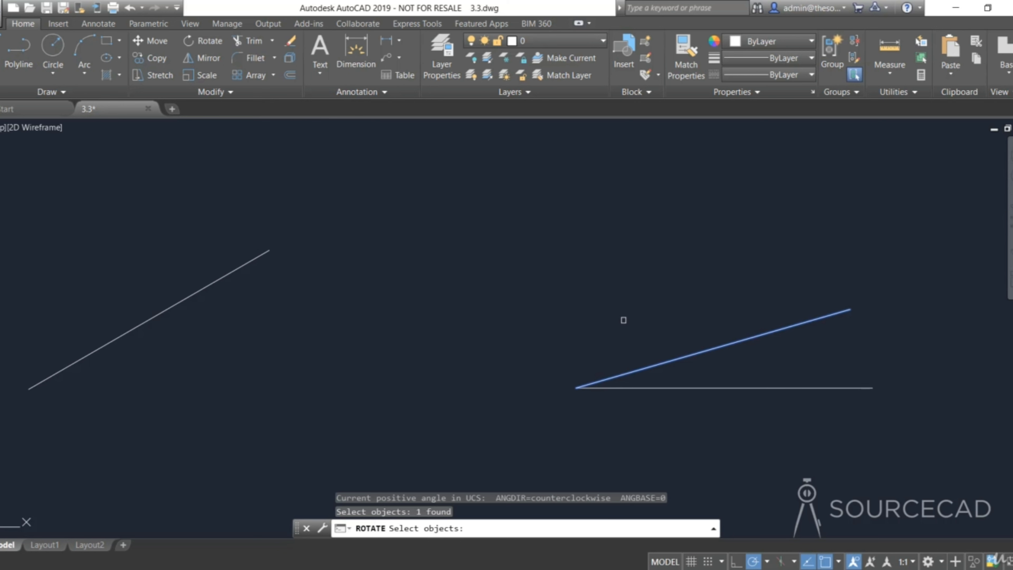
{"action": "key", "text": "Return"}
{"action": "left_click", "coordinate": [578, 387]}
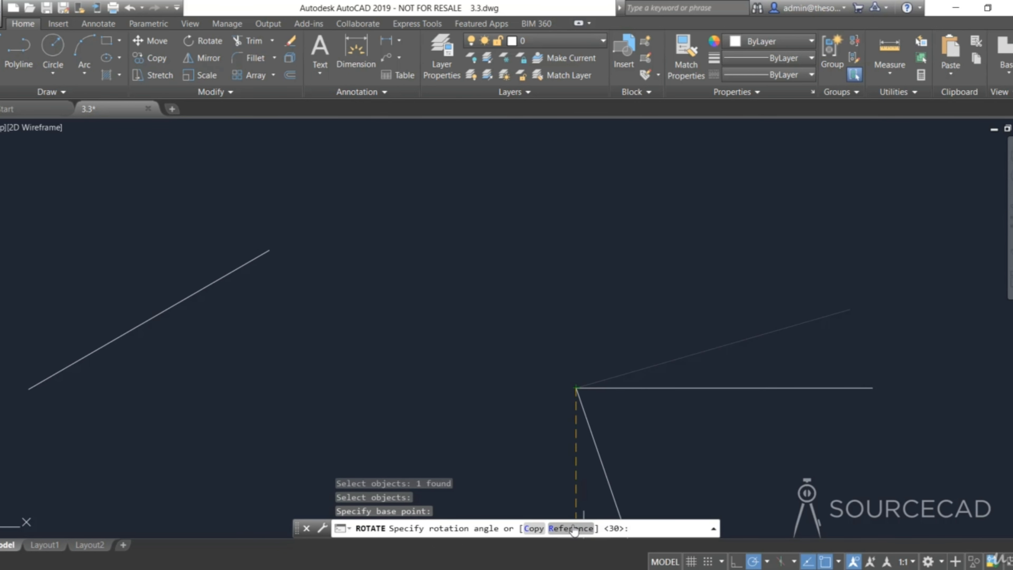
{"action": "left_click", "coordinate": [581, 529]}
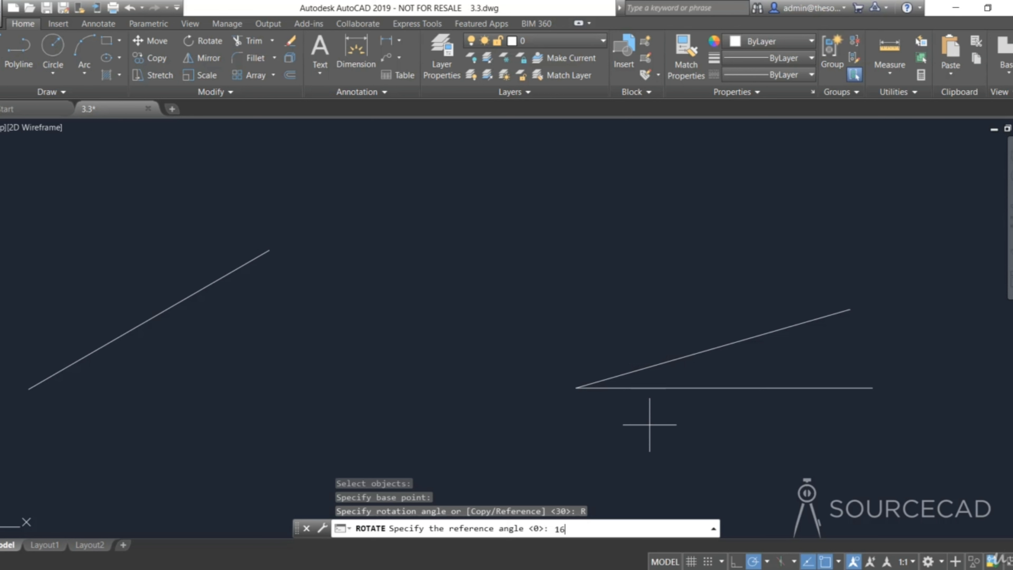
{"action": "type", "text": "16"}
{"action": "key", "text": "Return"}
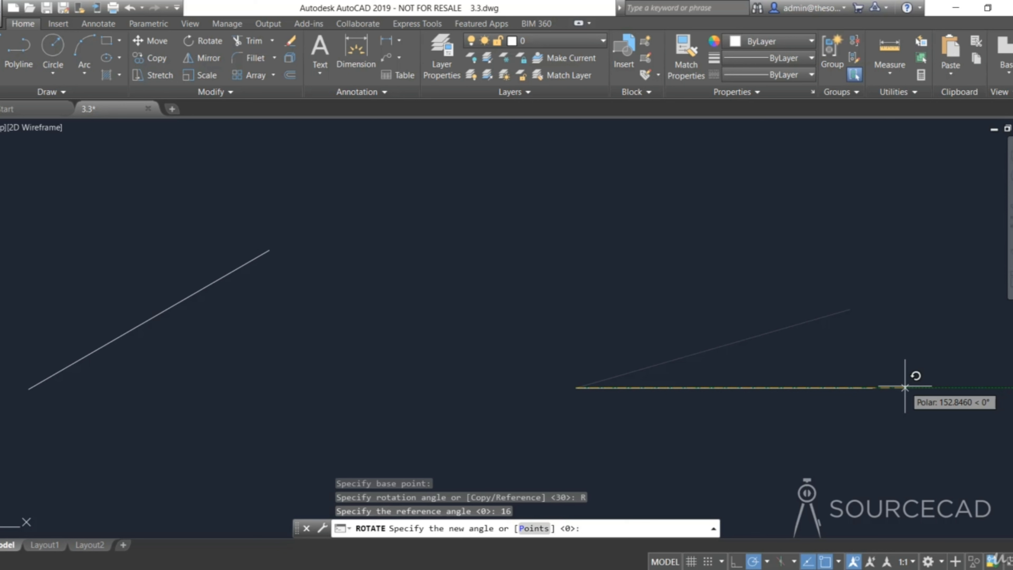
{"action": "type", "text": "90"}
{"action": "key", "text": "Return"}
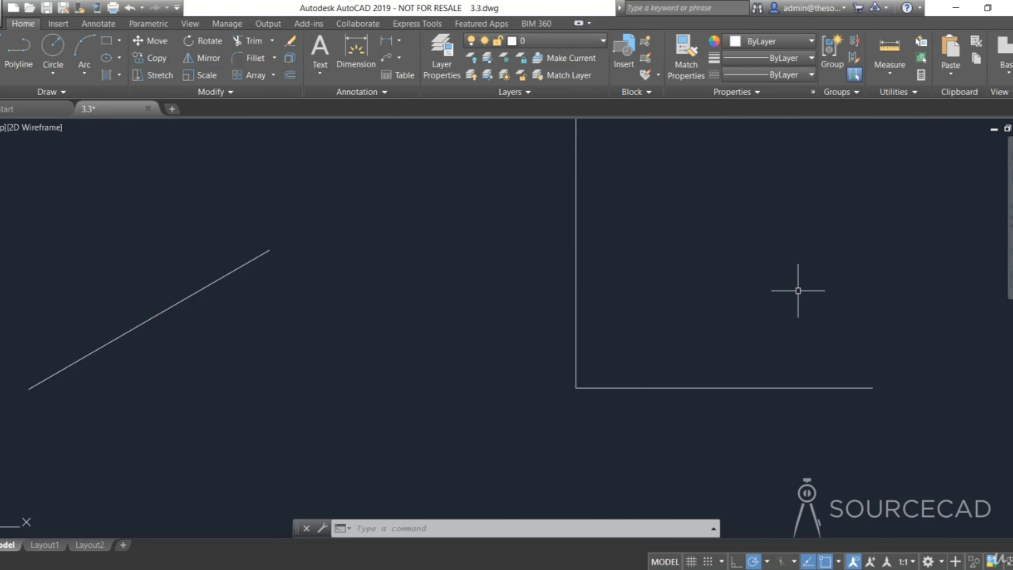
{"action": "key", "text": "ctrl+z"}
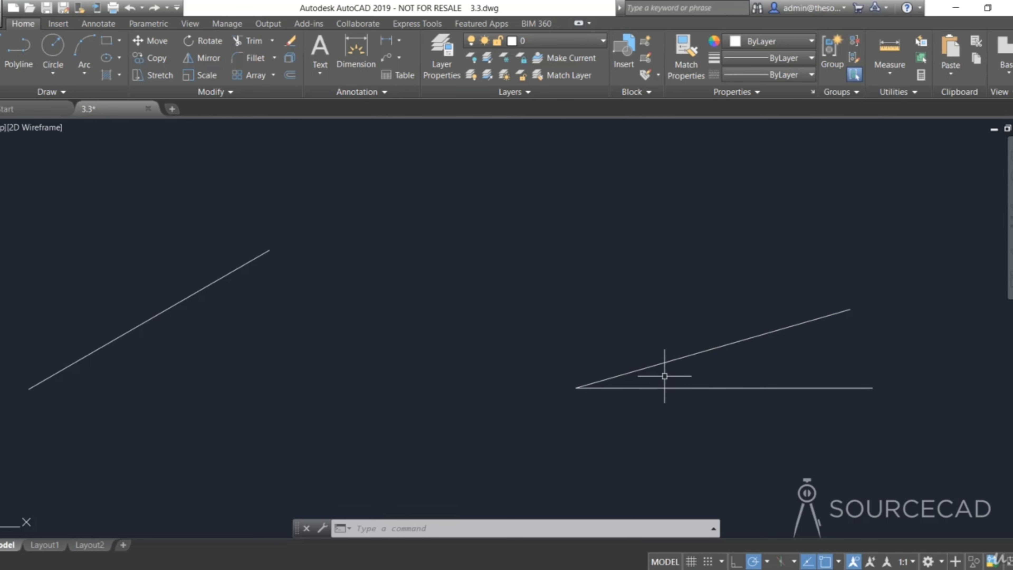
- Rotate the inclined line to 90 degrees using a reference picked from its lower and upper endpoints
{"action": "scroll", "coordinate": [691, 371], "scroll_direction": "up", "scroll_amount": 2}
{"action": "scroll", "coordinate": [742, 375], "scroll_direction": "up", "scroll_amount": 2}
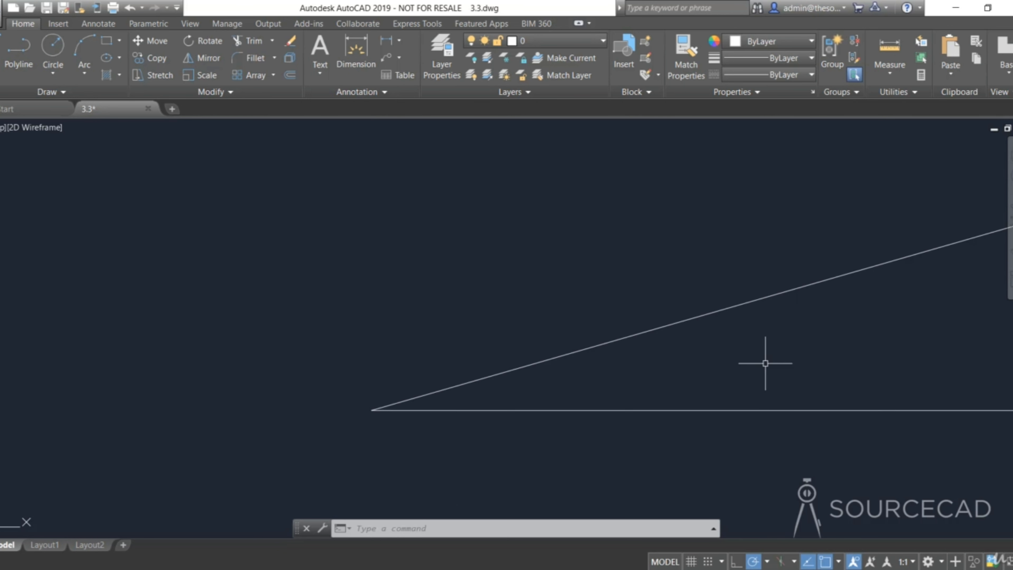
{"action": "middle_click_drag", "start_coordinate": [764, 362], "coordinate": [447, 378]}
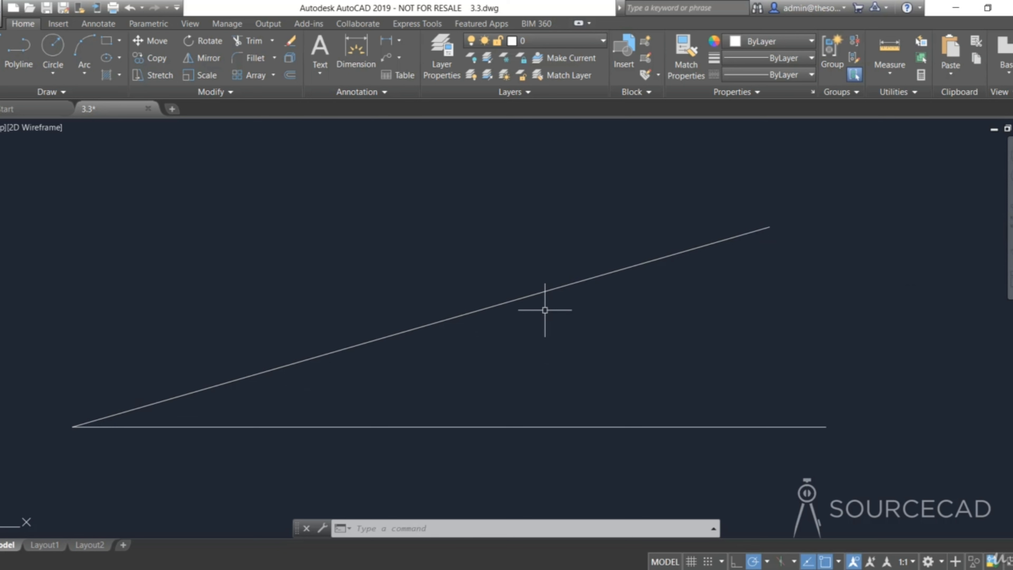
{"action": "left_click", "coordinate": [210, 41]}
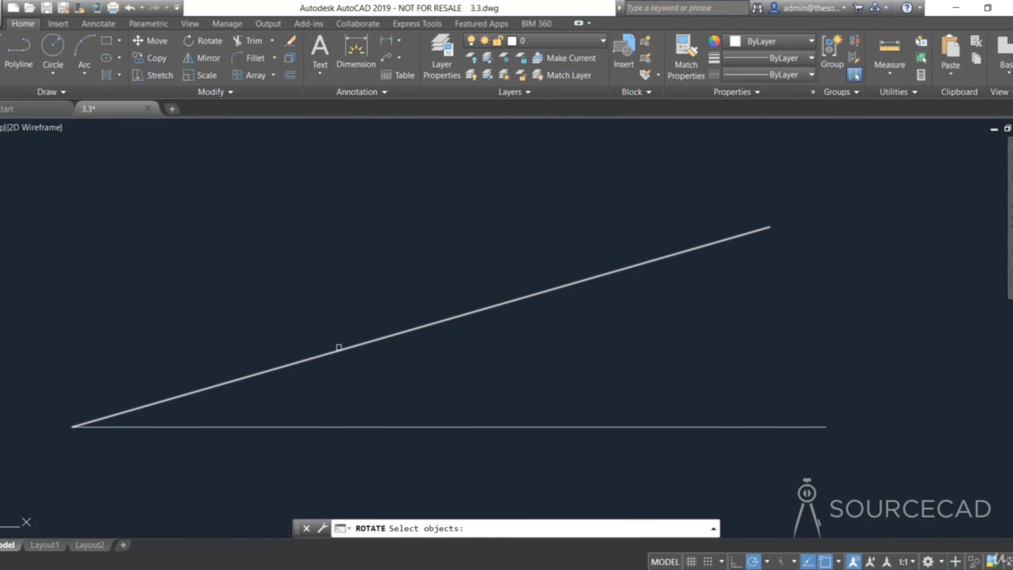
{"action": "left_click", "coordinate": [339, 347]}
{"action": "key", "text": "Return"}
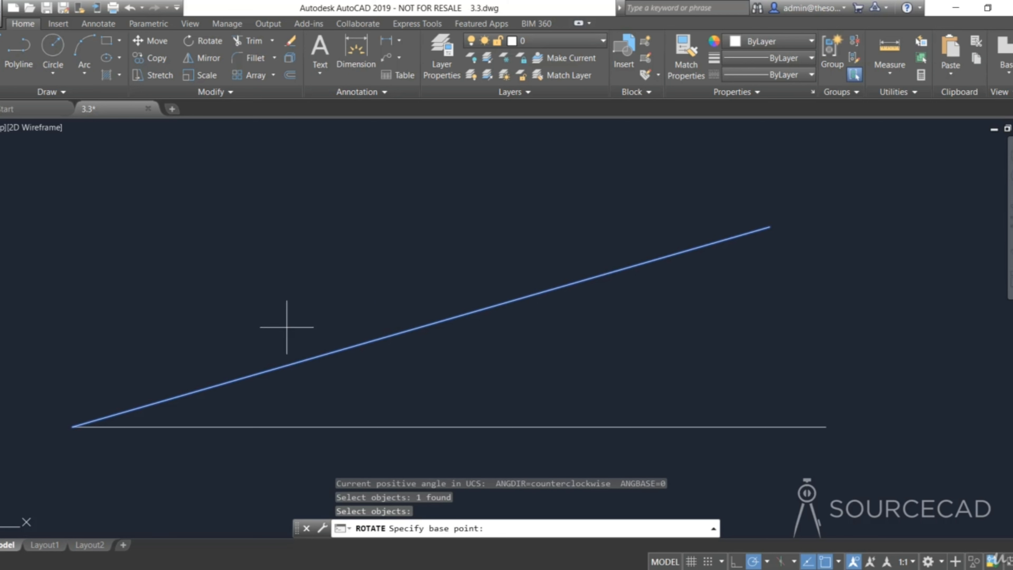
{"action": "left_click", "coordinate": [72, 427]}
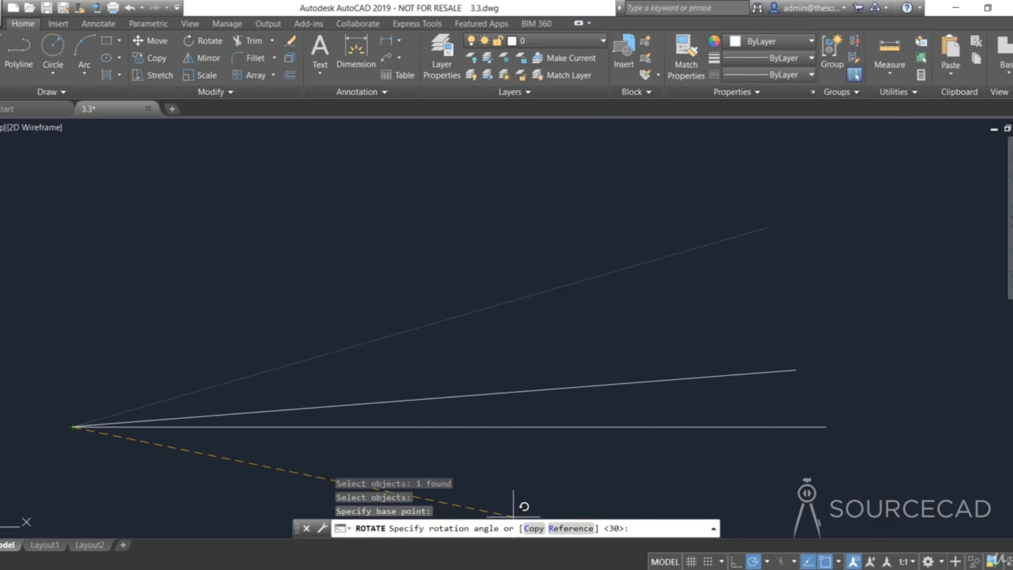
{"action": "left_click", "coordinate": [571, 528]}
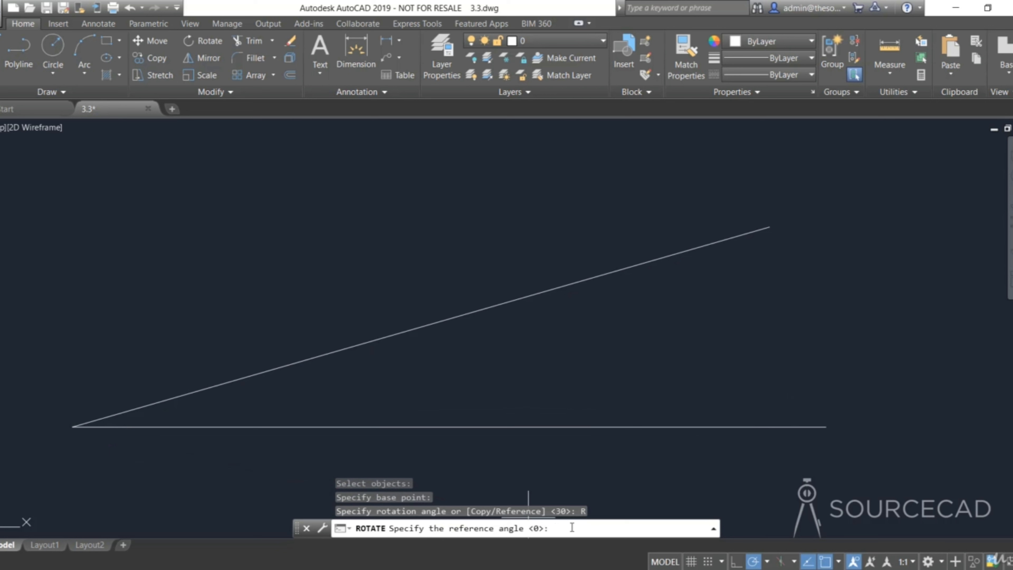
{"action": "left_click", "coordinate": [72, 427]}
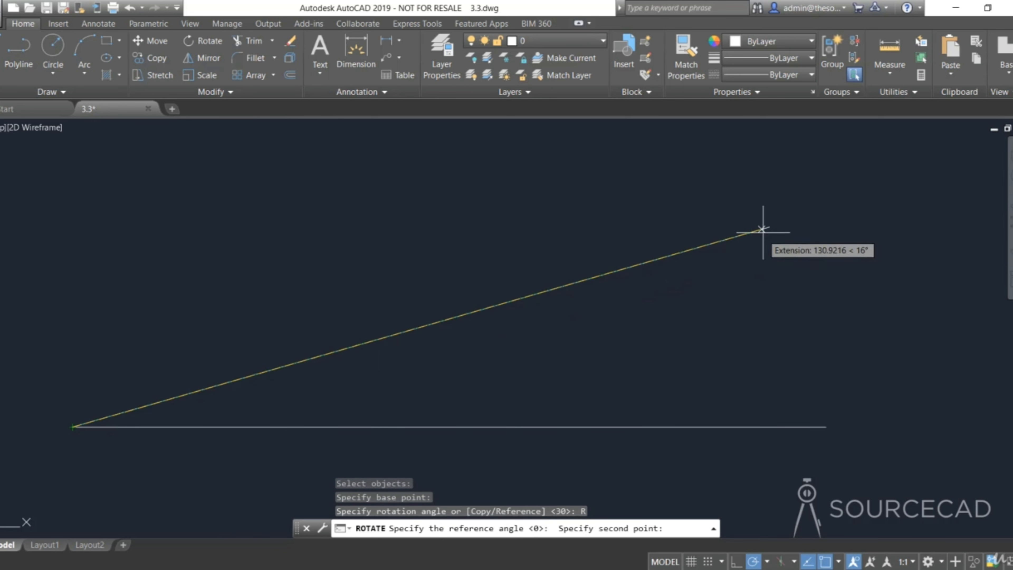
{"action": "left_click", "coordinate": [769, 226]}
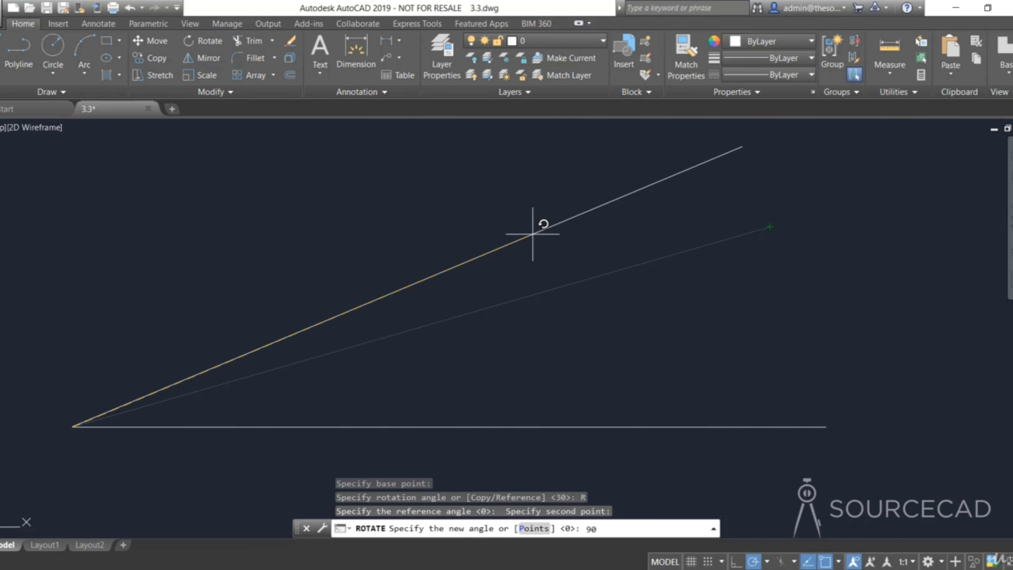
{"action": "key", "text": "Return"}
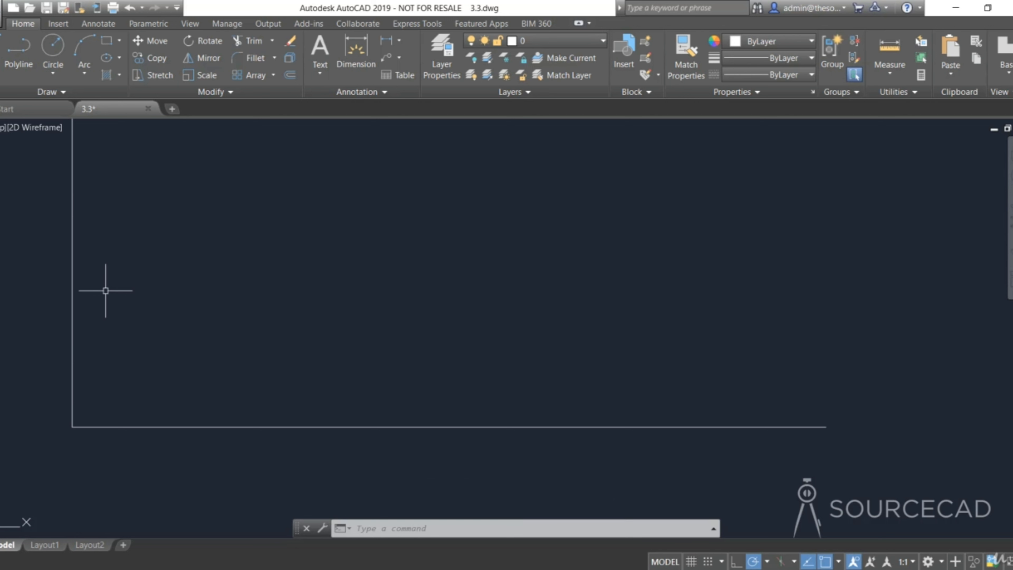
{"action": "scroll", "coordinate": [204, 283], "scroll_direction": "down", "scroll_amount": 4}
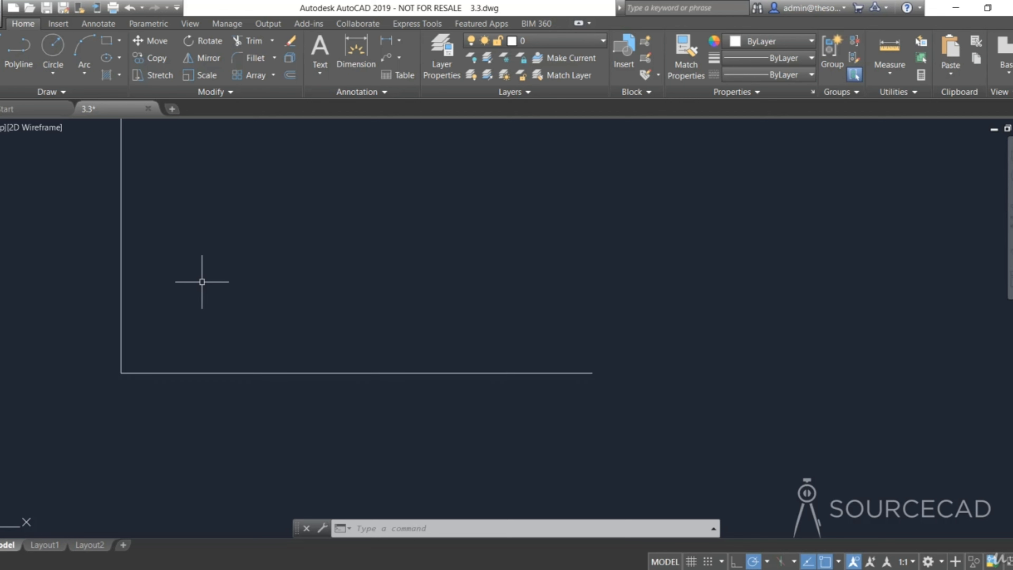
{"action": "middle_click_drag", "start_coordinate": [249, 254], "coordinate": [331, 363]}
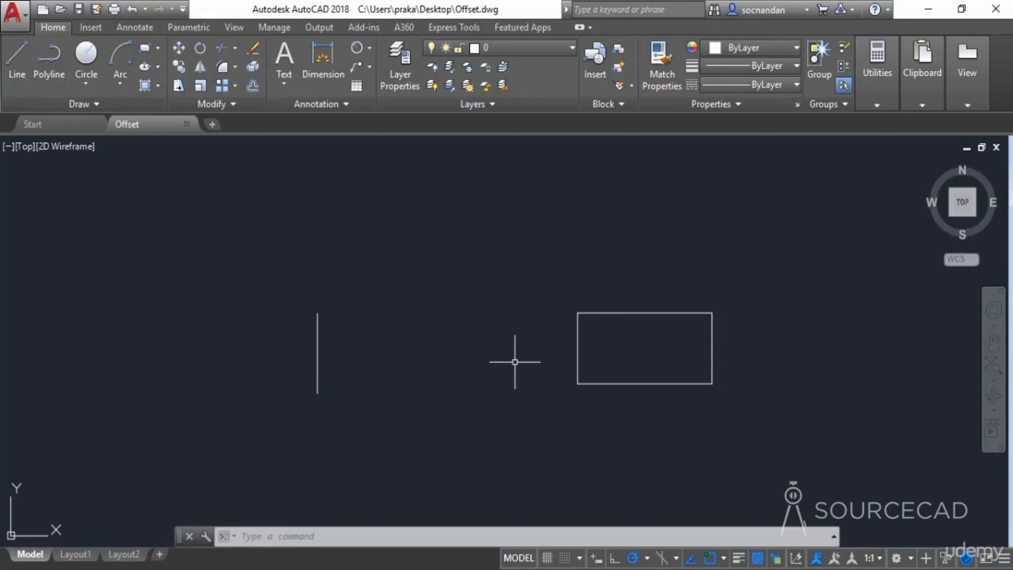
- Offset the vertical line 2 units to its right
{"action": "left_click", "coordinate": [254, 87]}
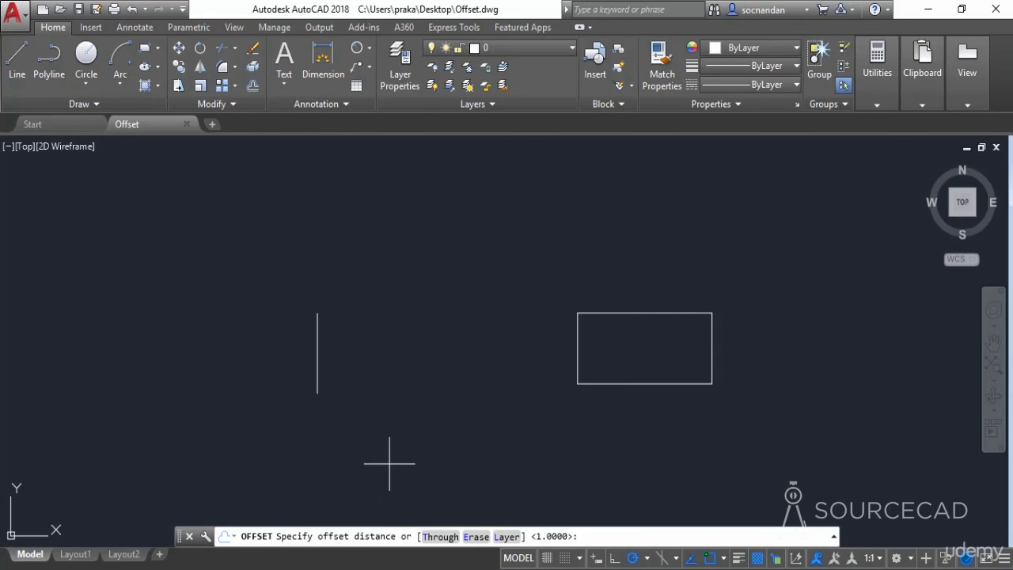
{"action": "type", "text": "2"}
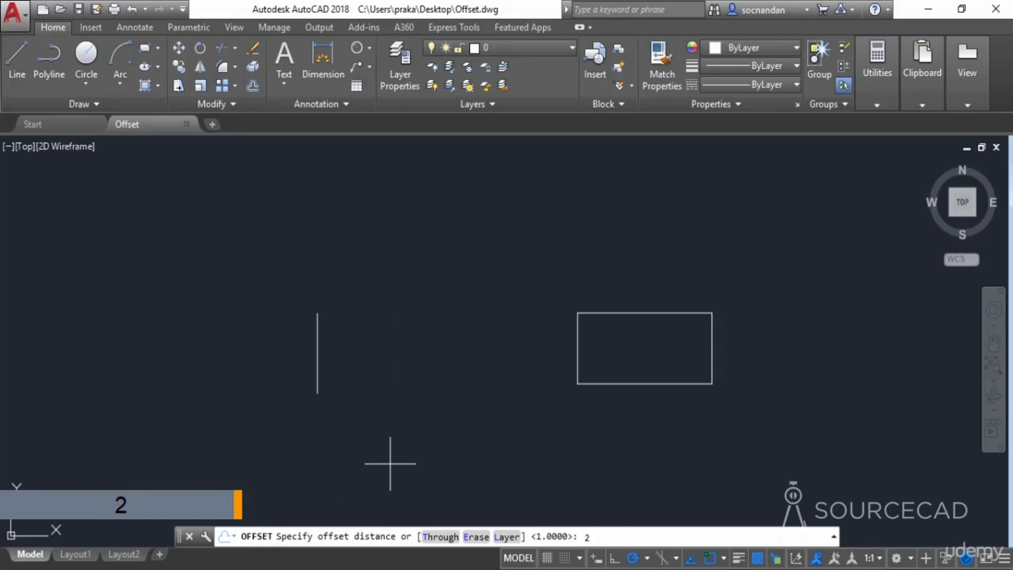
{"action": "key", "text": "Return"}
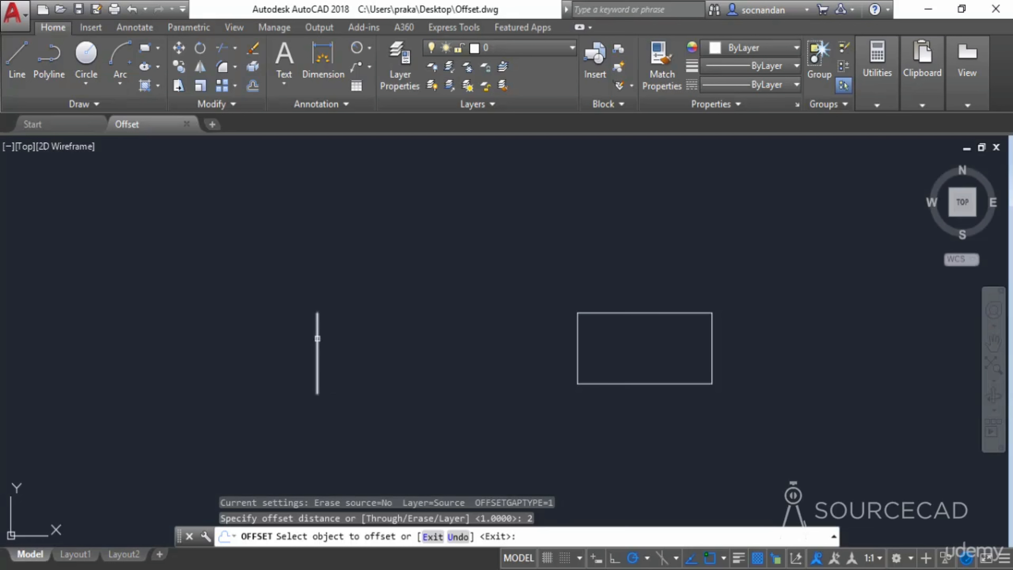
{"action": "left_click", "coordinate": [317, 345]}
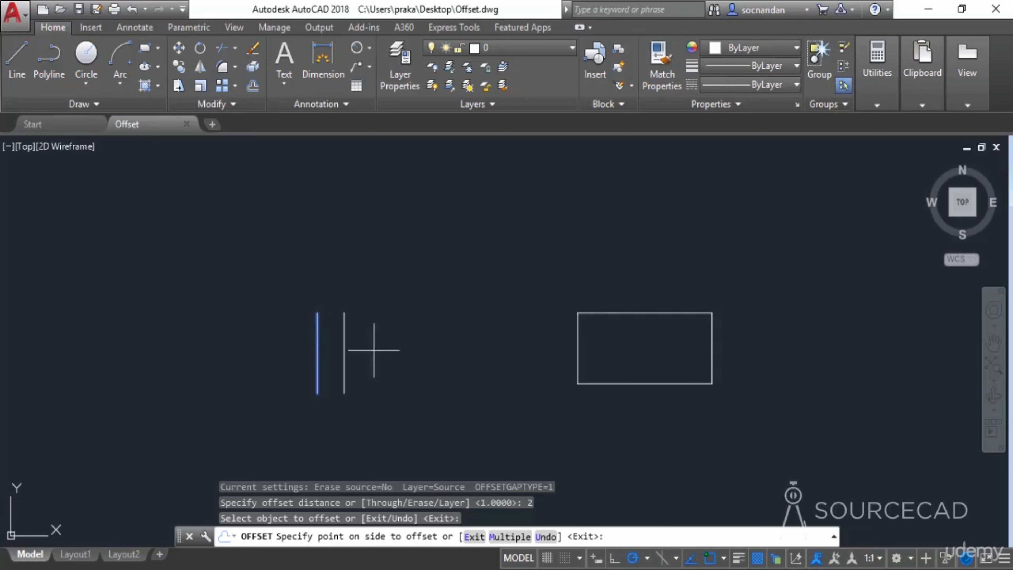
{"action": "left_click", "coordinate": [437, 353]}
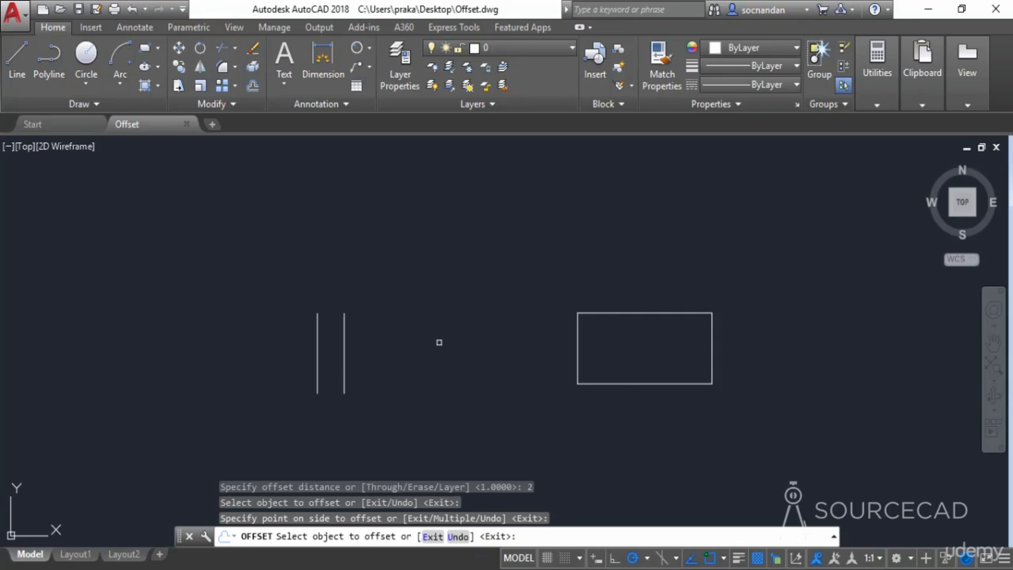
- Offset successive vertical lines 2 units to the right and left, then undo the whole offset command
{"action": "left_click", "coordinate": [343, 344]}
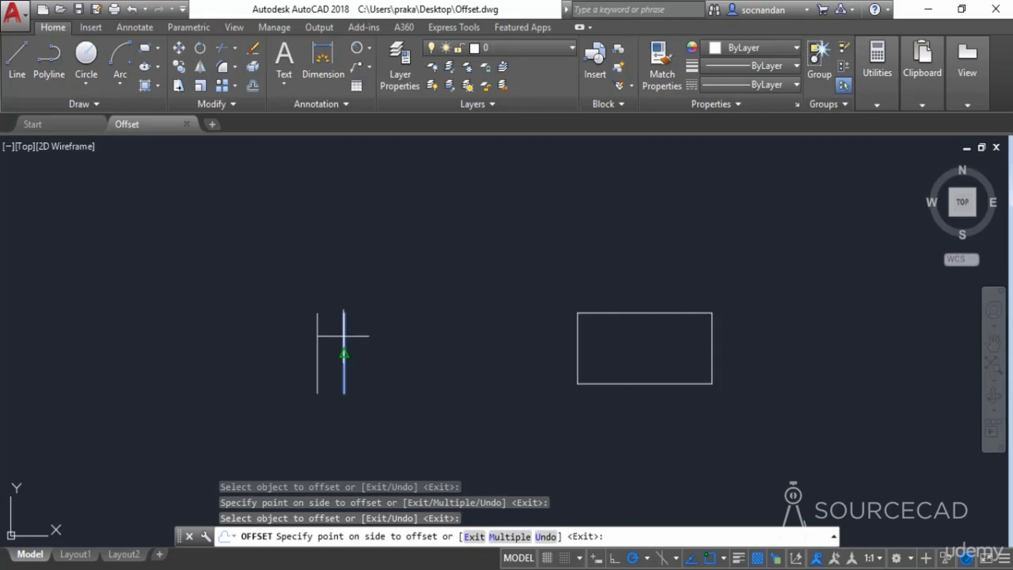
{"action": "left_click", "coordinate": [419, 337]}
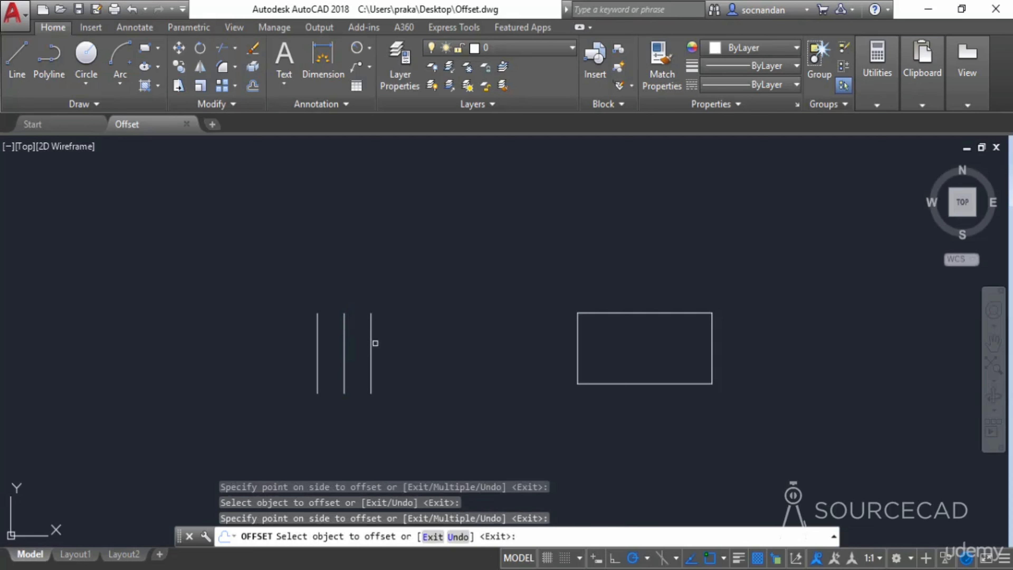
{"action": "left_click", "coordinate": [371, 343]}
{"action": "left_click", "coordinate": [401, 336]}
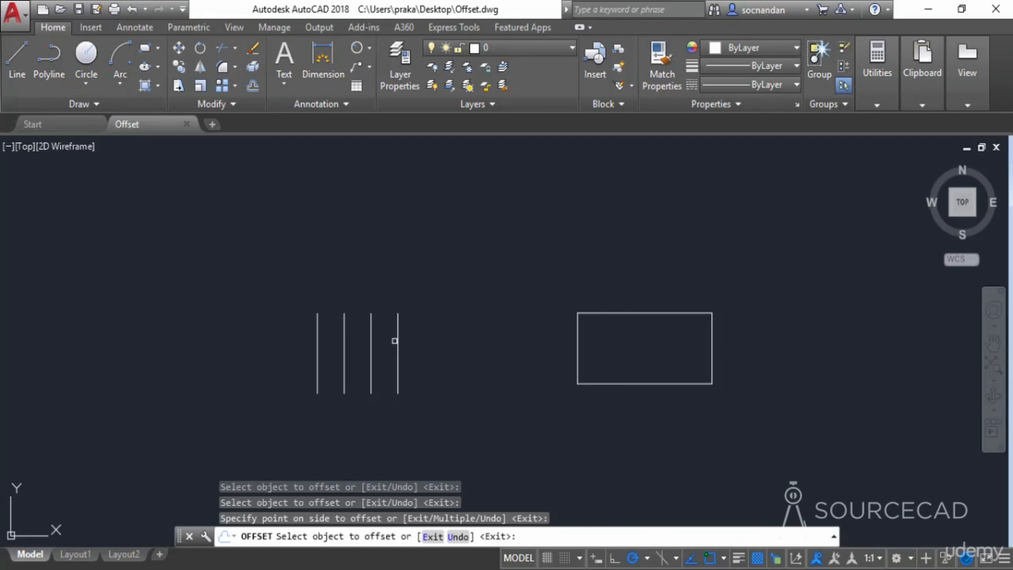
{"action": "left_click", "coordinate": [398, 340]}
{"action": "left_click", "coordinate": [411, 337]}
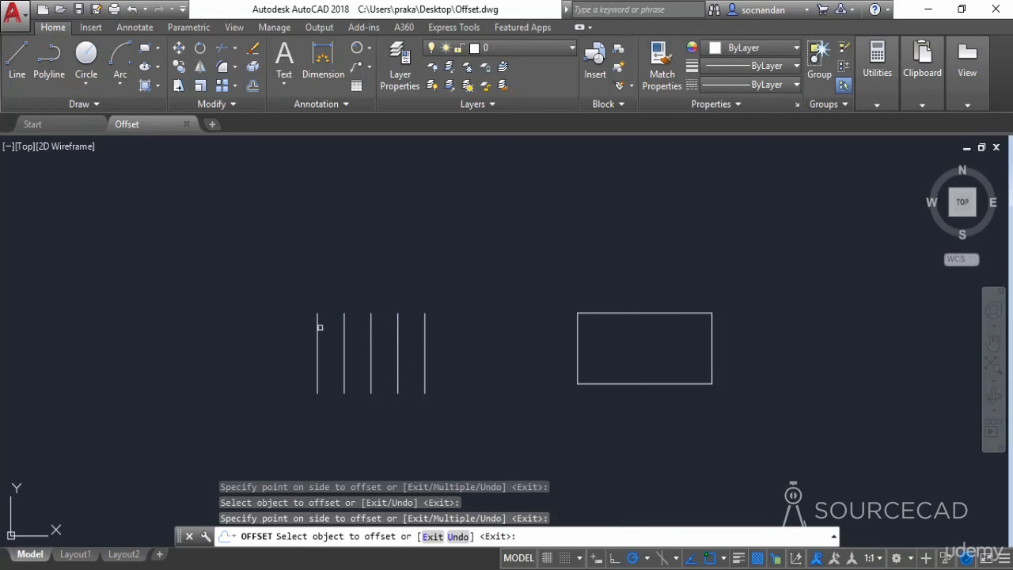
{"action": "left_click", "coordinate": [317, 328]}
{"action": "left_click", "coordinate": [299, 326]}
{"action": "left_click", "coordinate": [290, 320]}
{"action": "left_click", "coordinate": [261, 345]}
{"action": "key", "text": "Escape"}
{"action": "key", "text": "ctrl+z"}
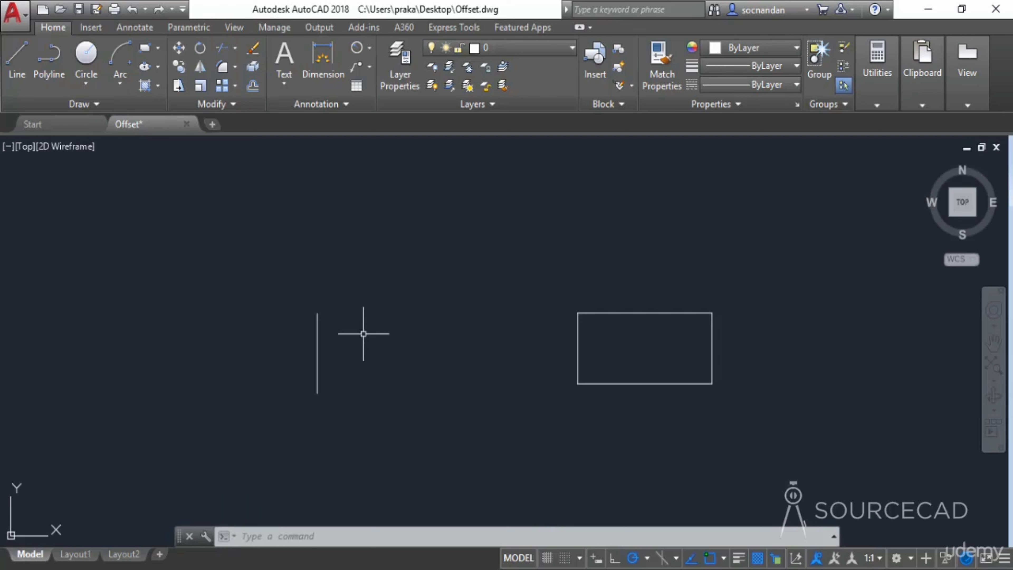
- Offset the vertical line repeatedly 2 units to its right using the Multiple option
{"action": "left_click", "coordinate": [252, 86]}
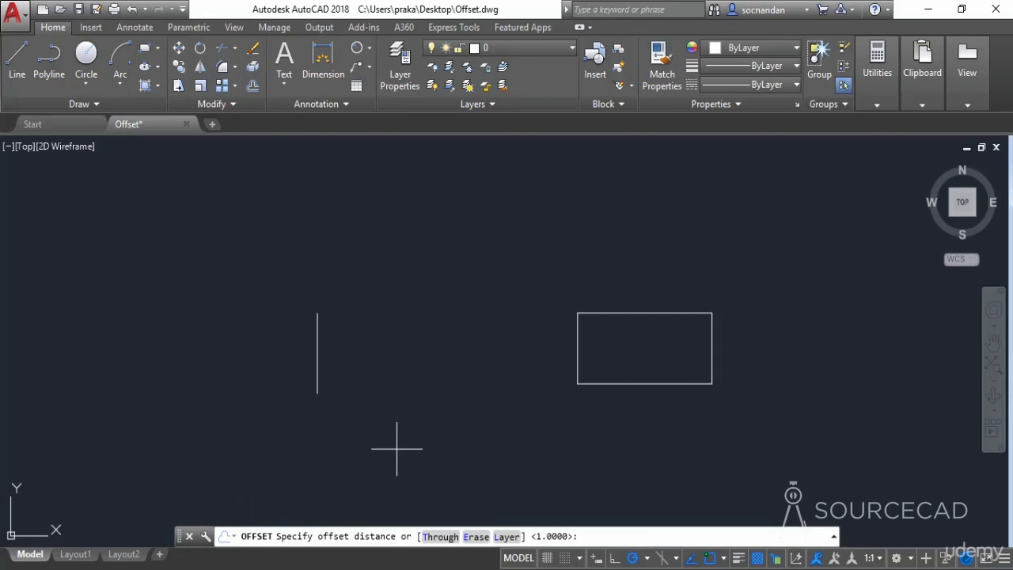
{"action": "type", "text": "2"}
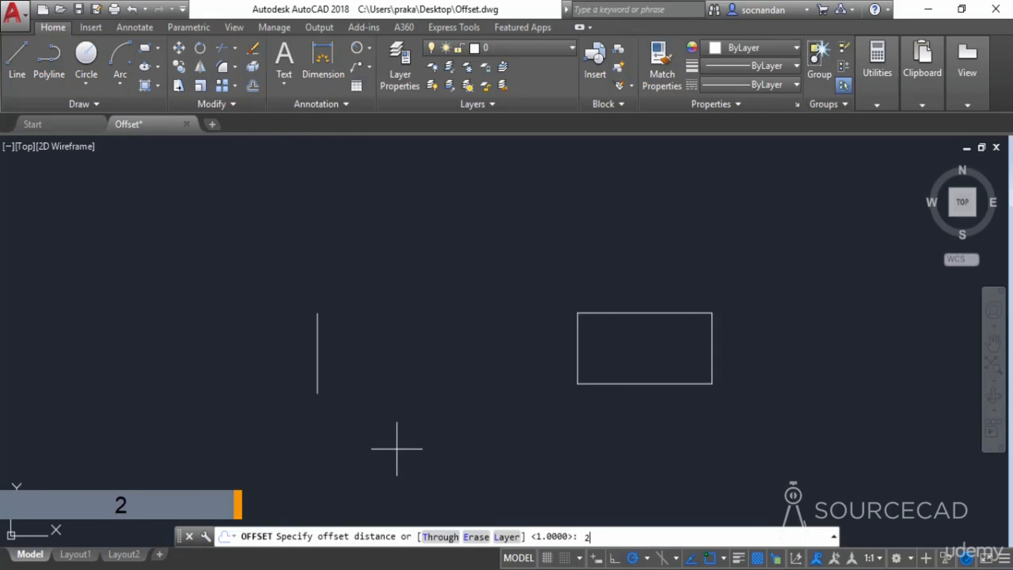
{"action": "key", "text": "Return"}
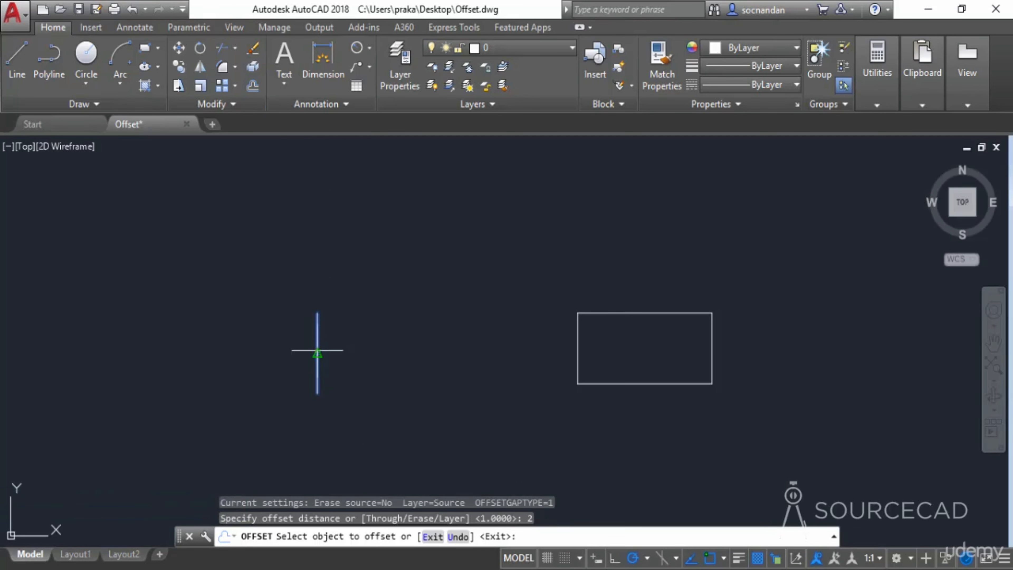
{"action": "left_click", "coordinate": [317, 352]}
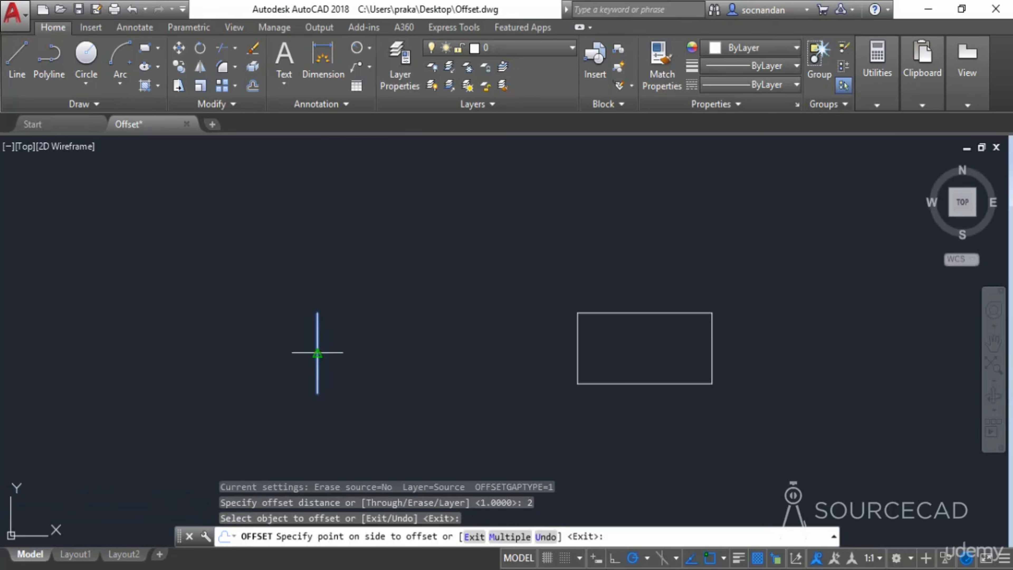
{"action": "left_click", "coordinate": [511, 537]}
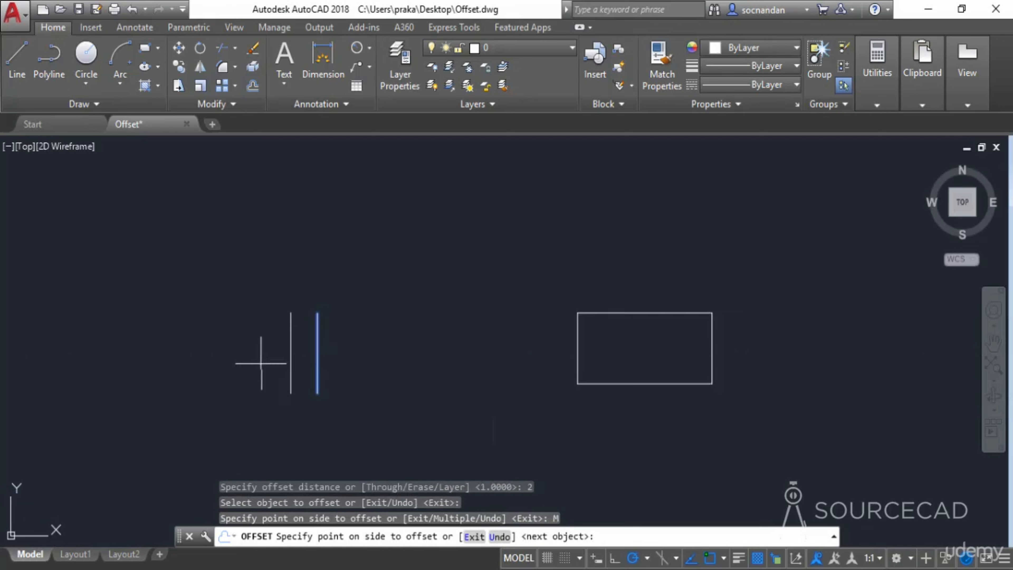
{"action": "left_click", "coordinate": [421, 353]}
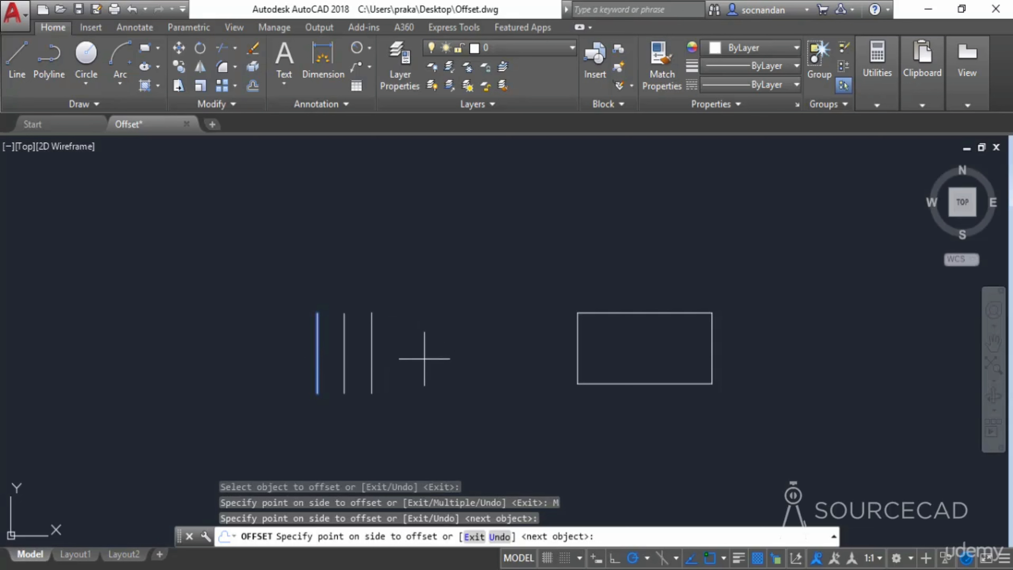
{"action": "left_click", "coordinate": [433, 355]}
{"action": "left_click", "coordinate": [467, 354]}
{"action": "left_click", "coordinate": [480, 354]}
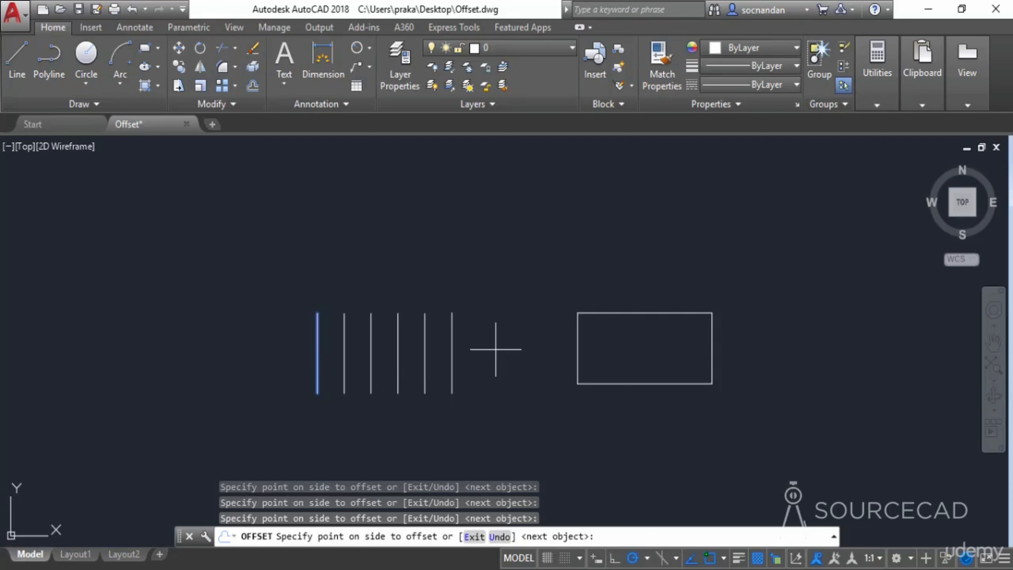
{"action": "left_click", "coordinate": [517, 352]}
{"action": "left_click", "coordinate": [537, 356]}
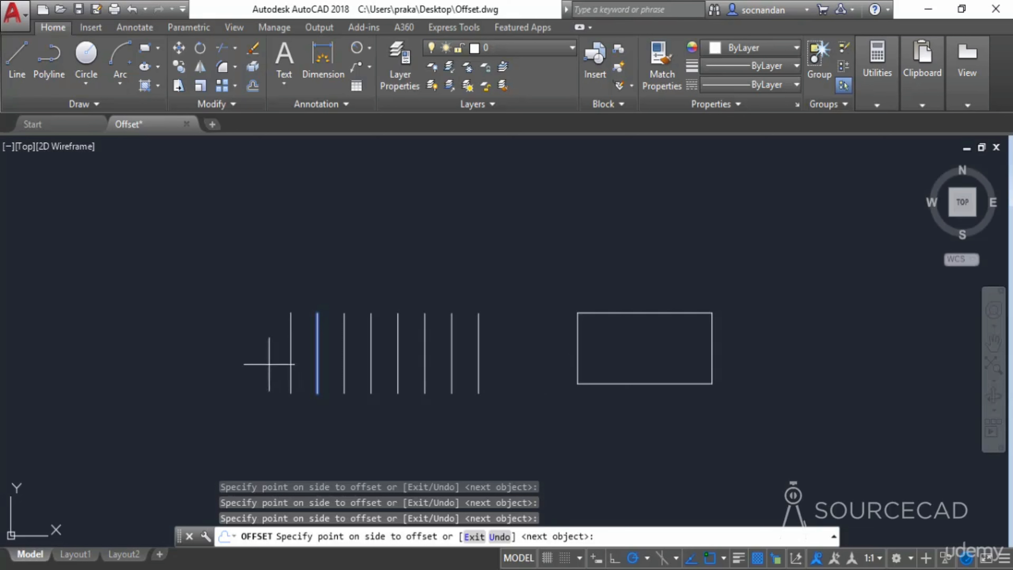
- Add more multiple offsets to the left of the line, then undo the whole offset
{"action": "left_click", "coordinate": [244, 358]}
{"action": "left_click", "coordinate": [218, 357]}
{"action": "left_click", "coordinate": [188, 360]}
{"action": "left_click", "coordinate": [144, 363]}
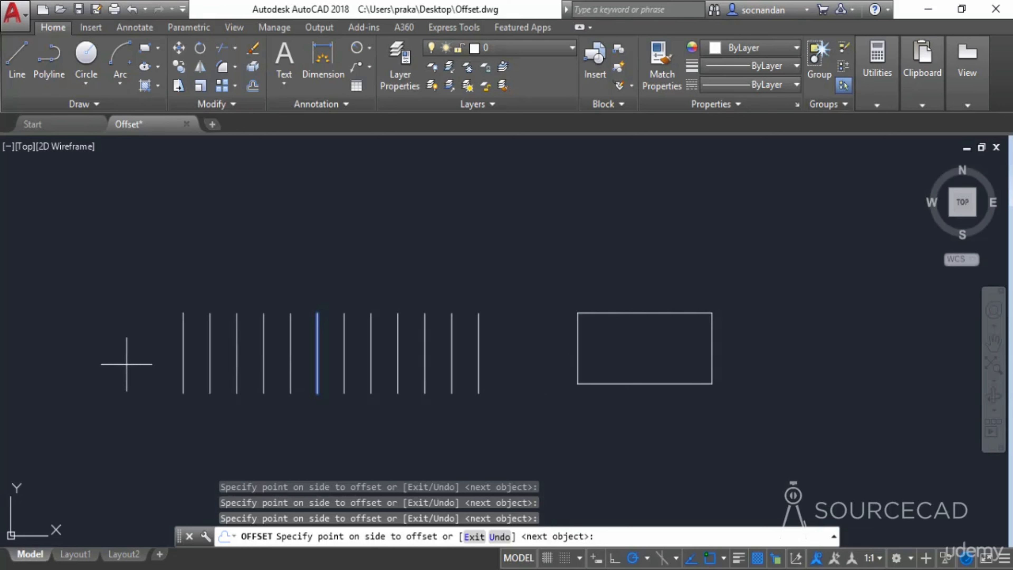
{"action": "key", "text": "Escape"}
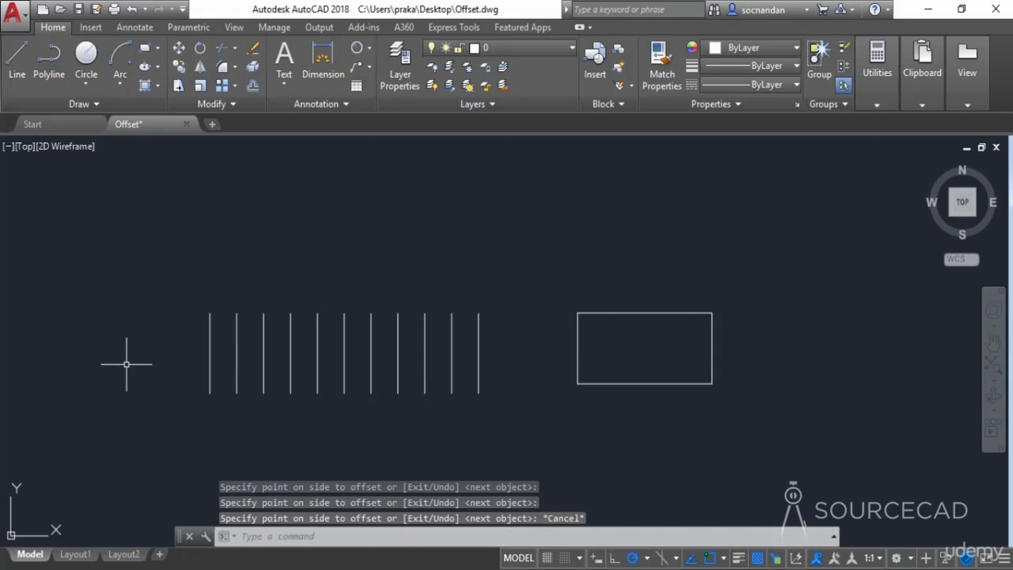
{"action": "key", "text": "ctrl+z"}
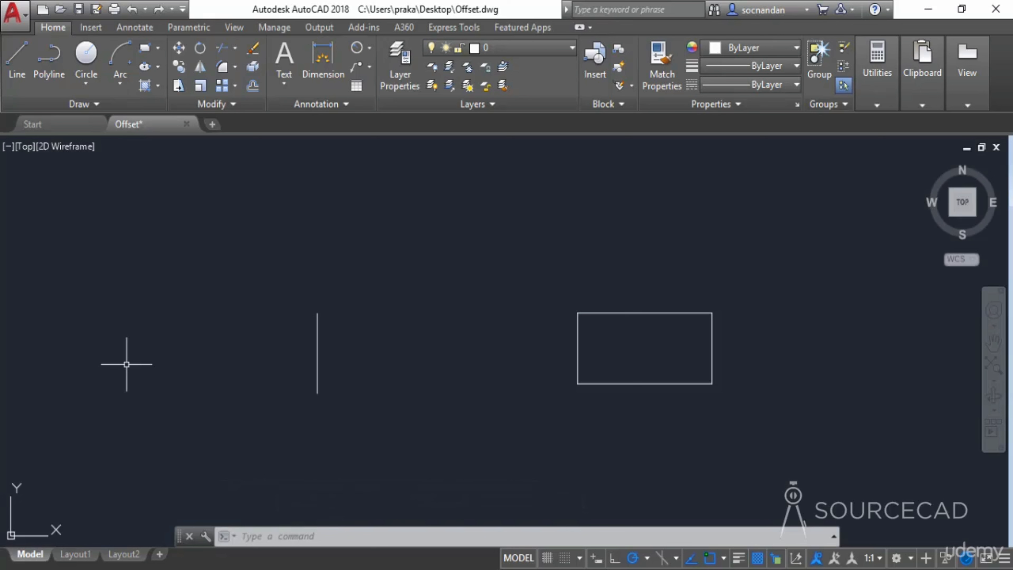
- Offset lines through picked points on both sides using the Through option, then undo the offsets
{"action": "left_click", "coordinate": [253, 85]}
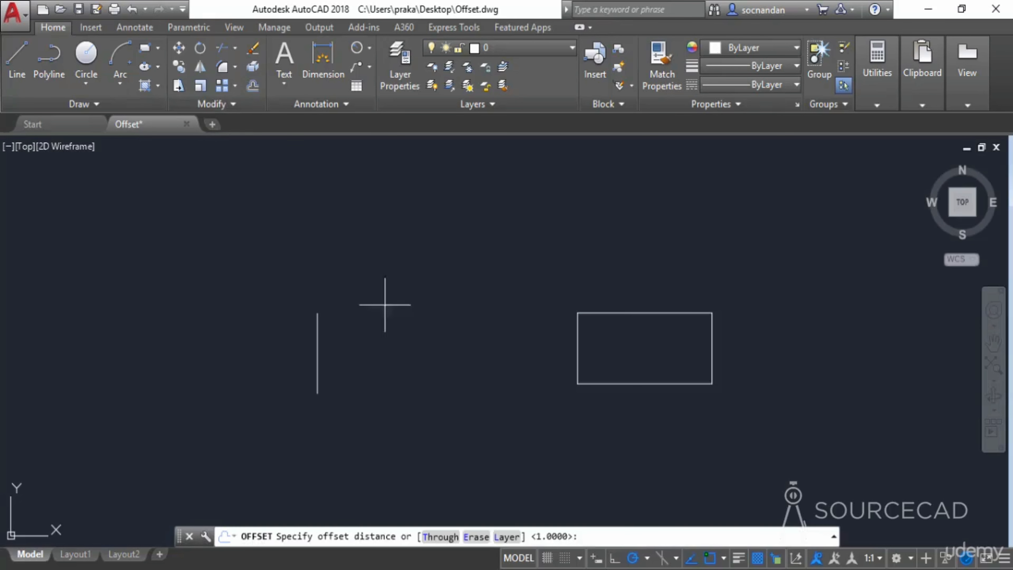
{"action": "left_click", "coordinate": [440, 537]}
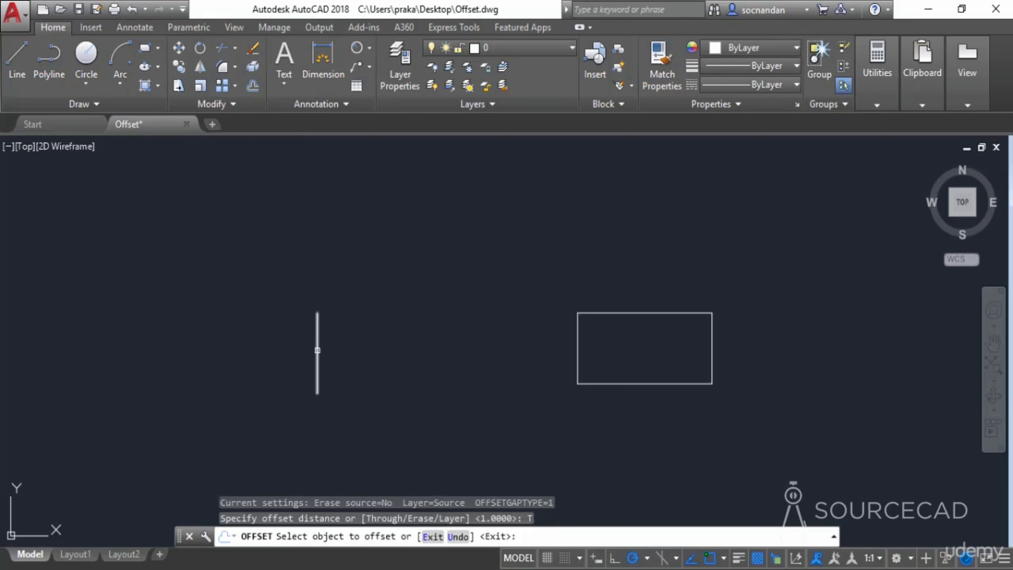
{"action": "left_click", "coordinate": [317, 350]}
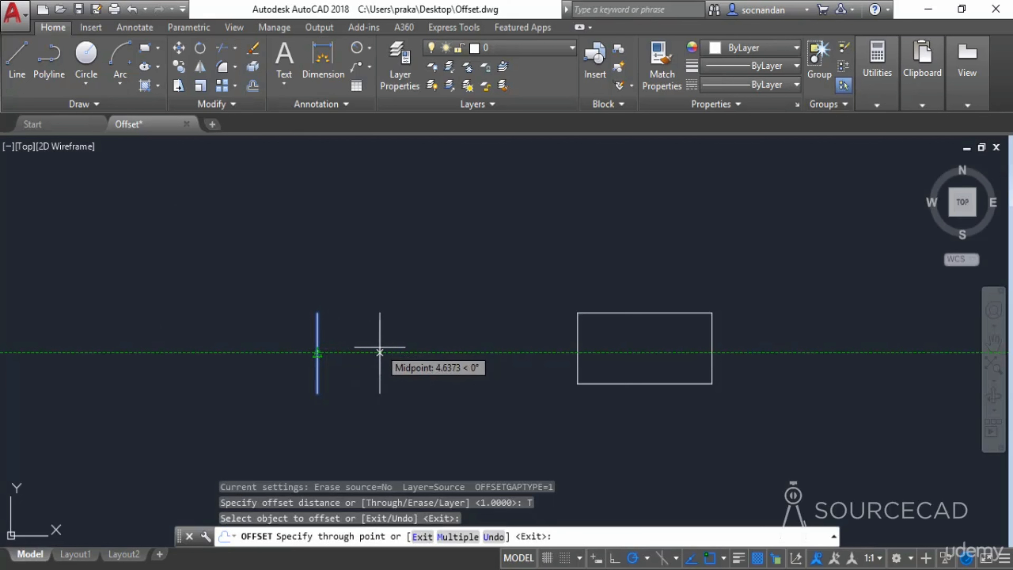
{"action": "left_click", "coordinate": [361, 352]}
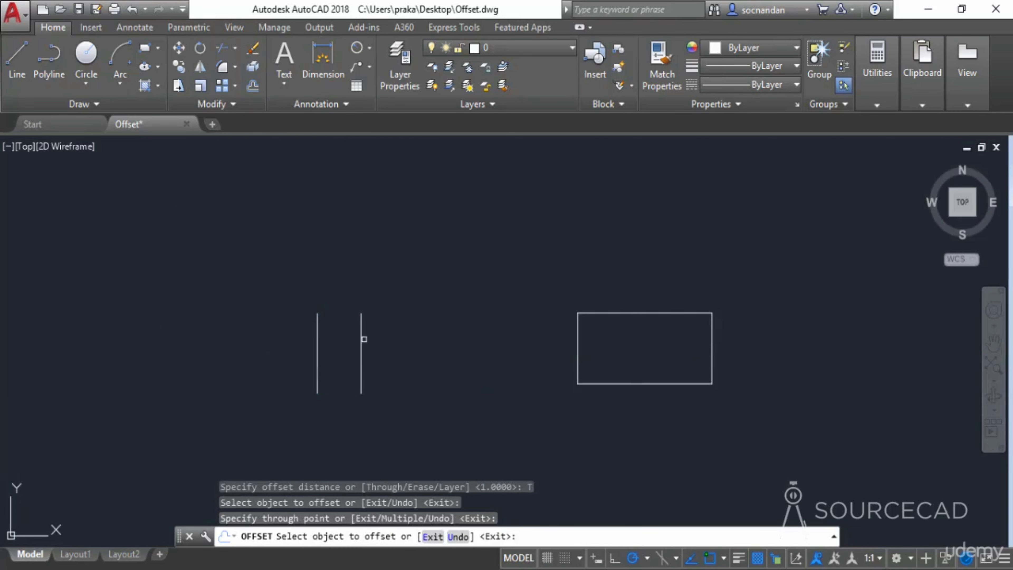
{"action": "left_click", "coordinate": [361, 339]}
{"action": "left_click", "coordinate": [431, 338]}
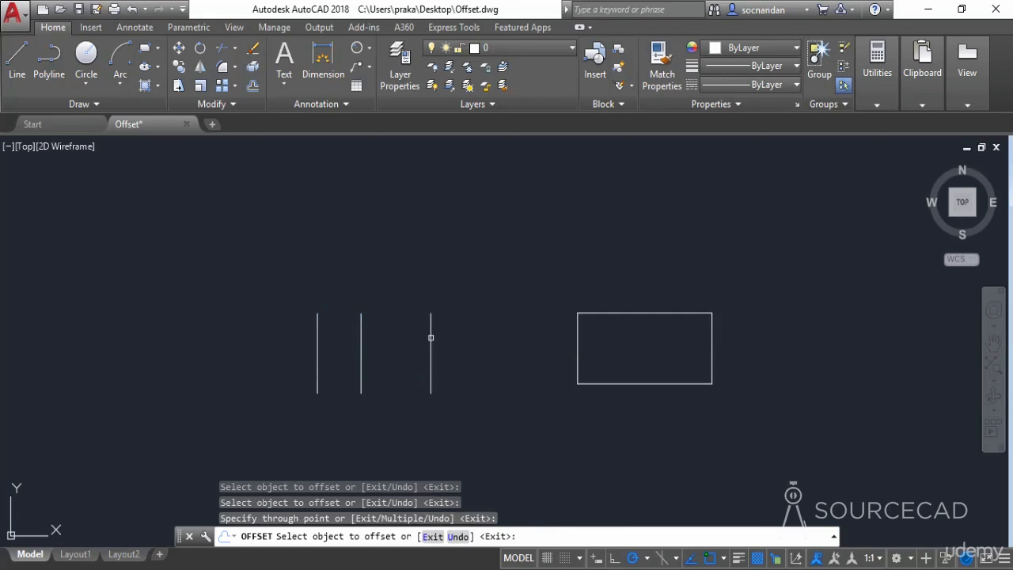
{"action": "left_click", "coordinate": [317, 335]}
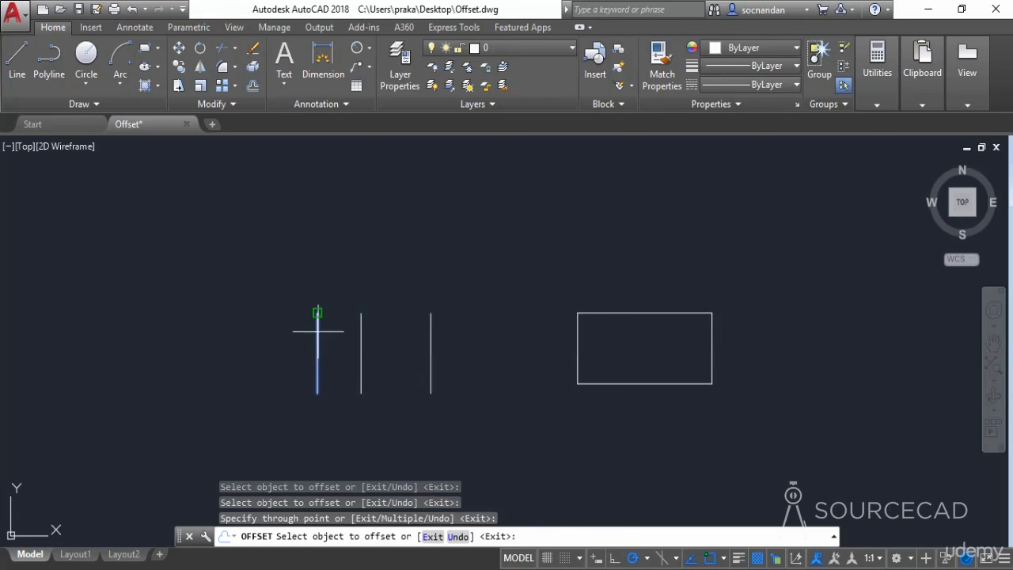
{"action": "left_click", "coordinate": [220, 335]}
{"action": "left_click", "coordinate": [219, 331]}
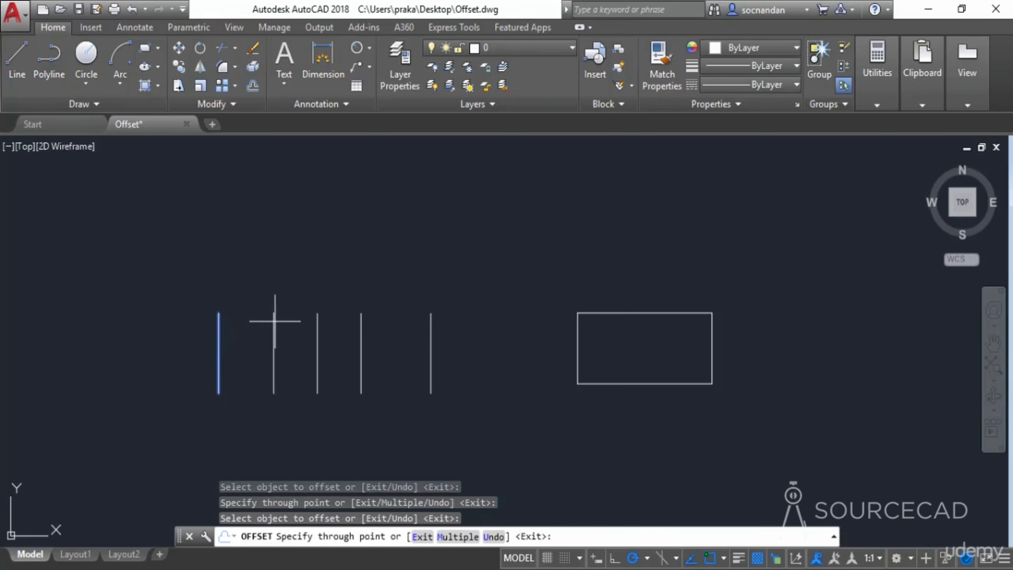
{"action": "left_click", "coordinate": [283, 331]}
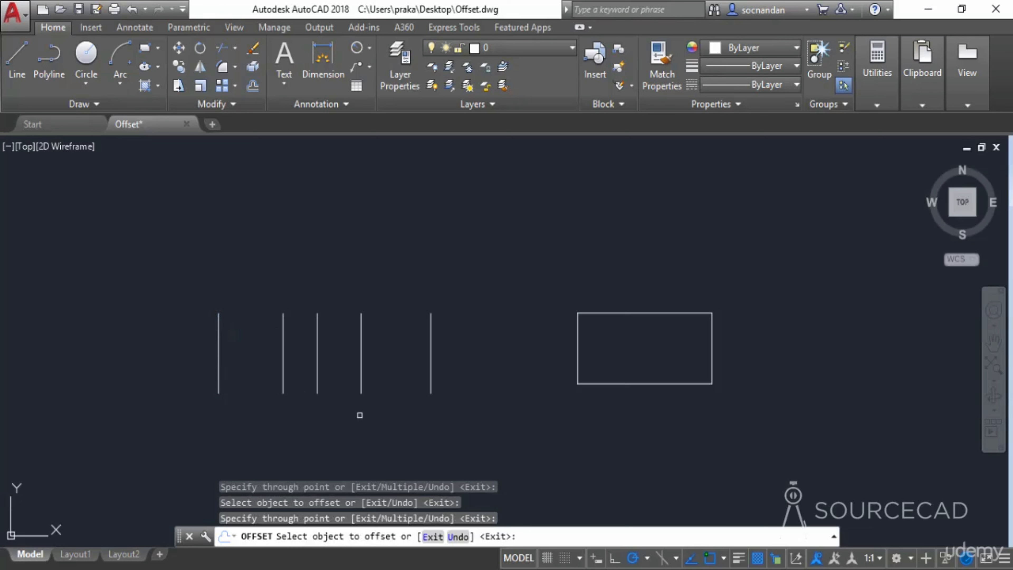
{"action": "key", "text": "Escape"}
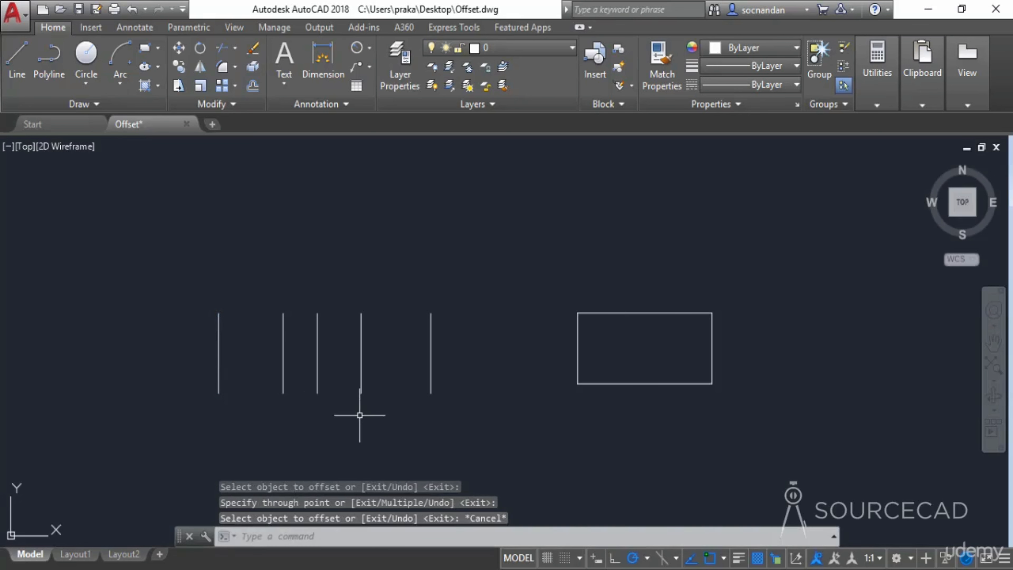
{"action": "key", "text": "ctrl+z"}
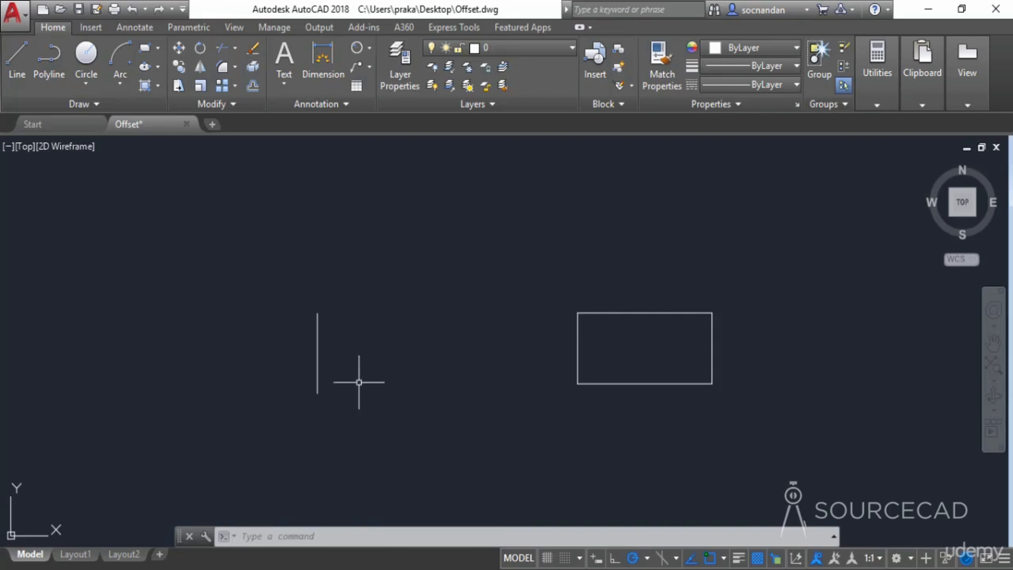
- Offset the vertical line 2 units to its right with the Erase source option set to Yes
{"action": "left_click", "coordinate": [252, 85]}
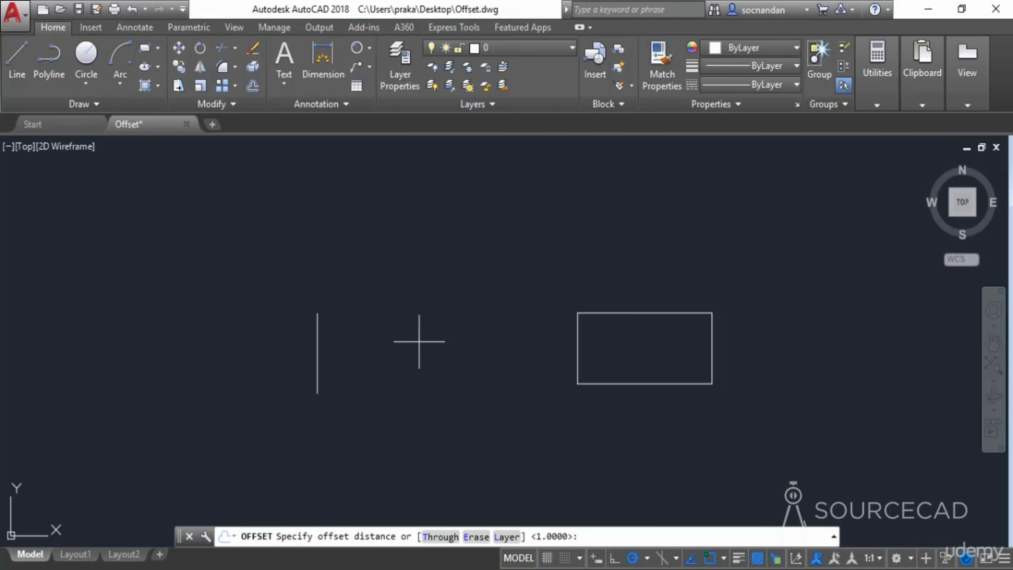
{"action": "left_click", "coordinate": [476, 537]}
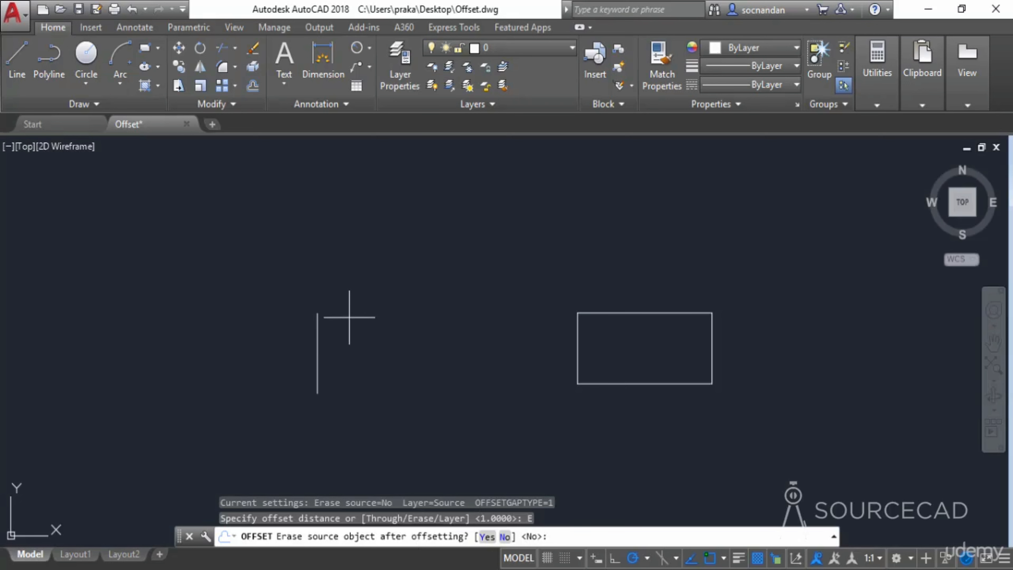
{"action": "left_click", "coordinate": [489, 537]}
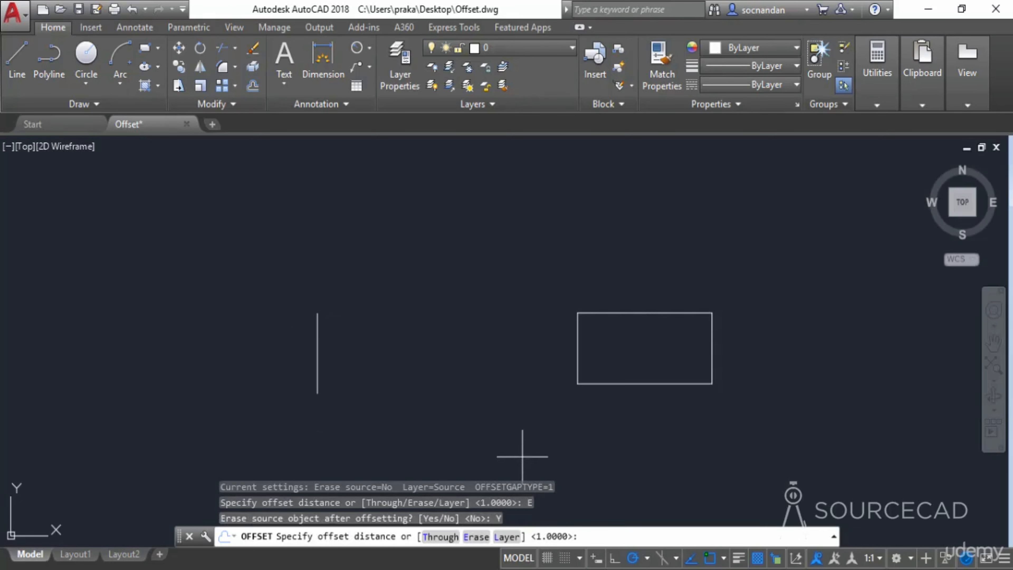
{"action": "type", "text": "2"}
{"action": "key", "text": "Return"}
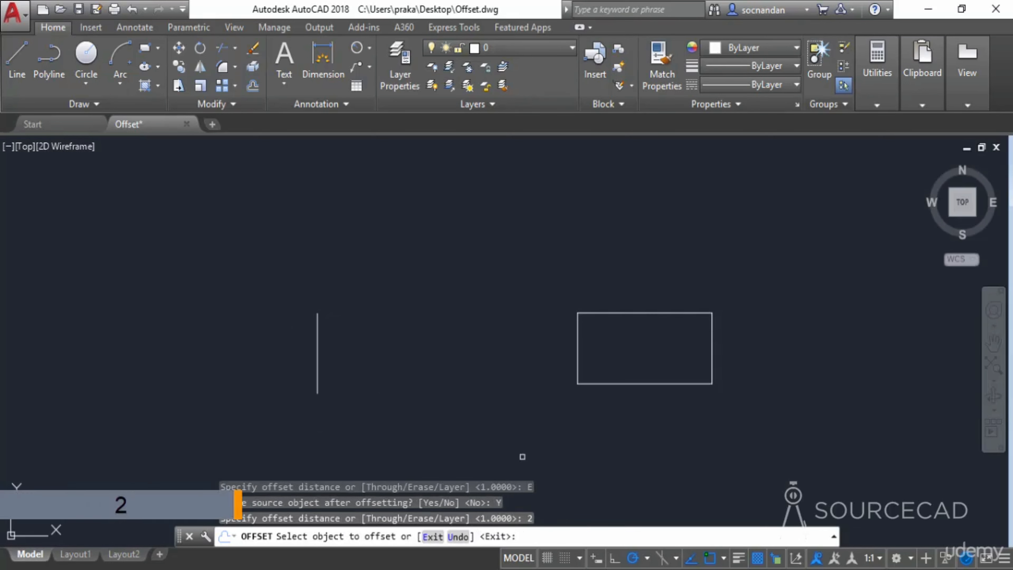
{"action": "left_click", "coordinate": [318, 322]}
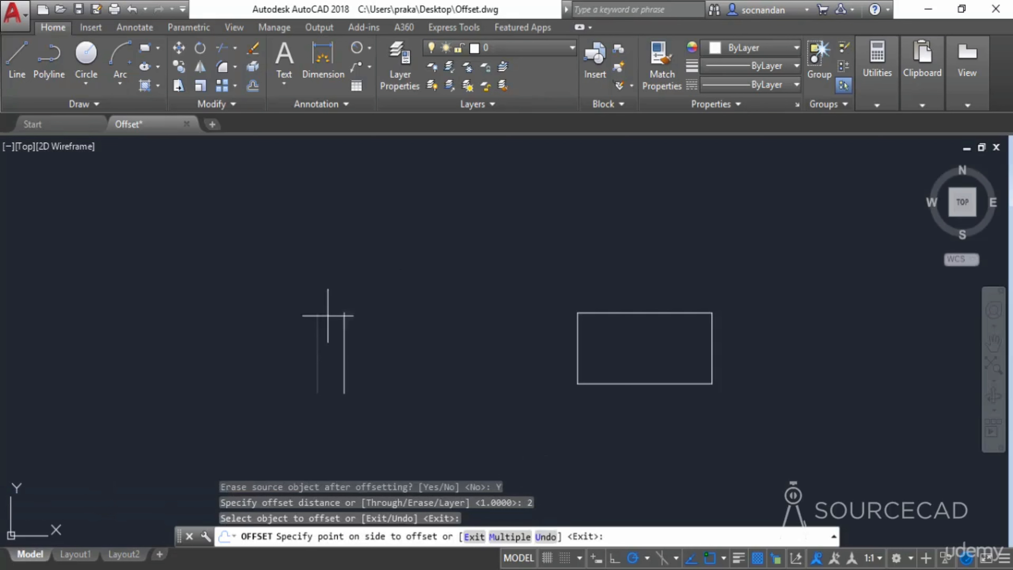
{"action": "left_click", "coordinate": [437, 333]}
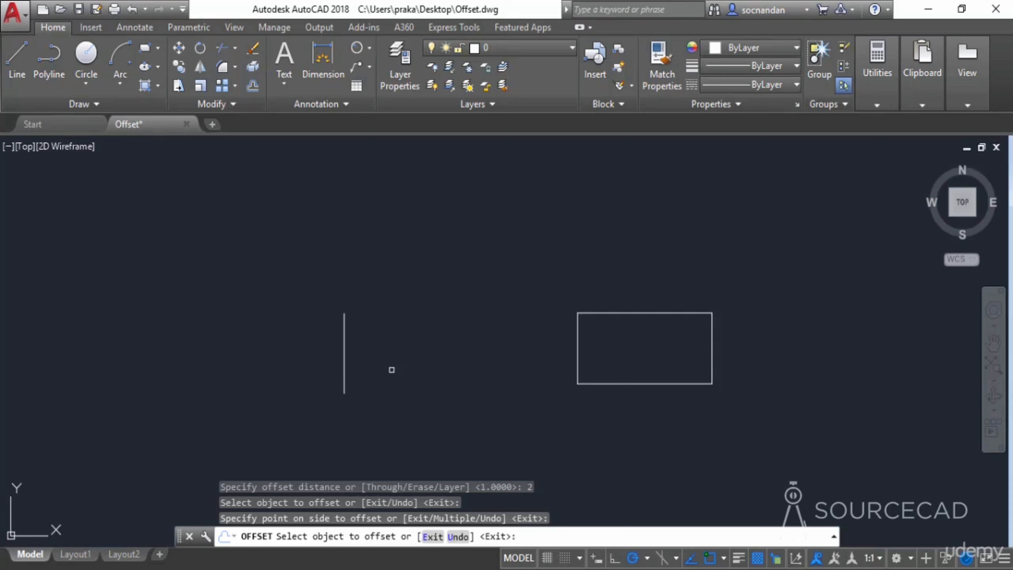
{"action": "key", "text": "Escape"}
- Restart Offset and set the Erase source option back to No
{"action": "type", "text": "o"}
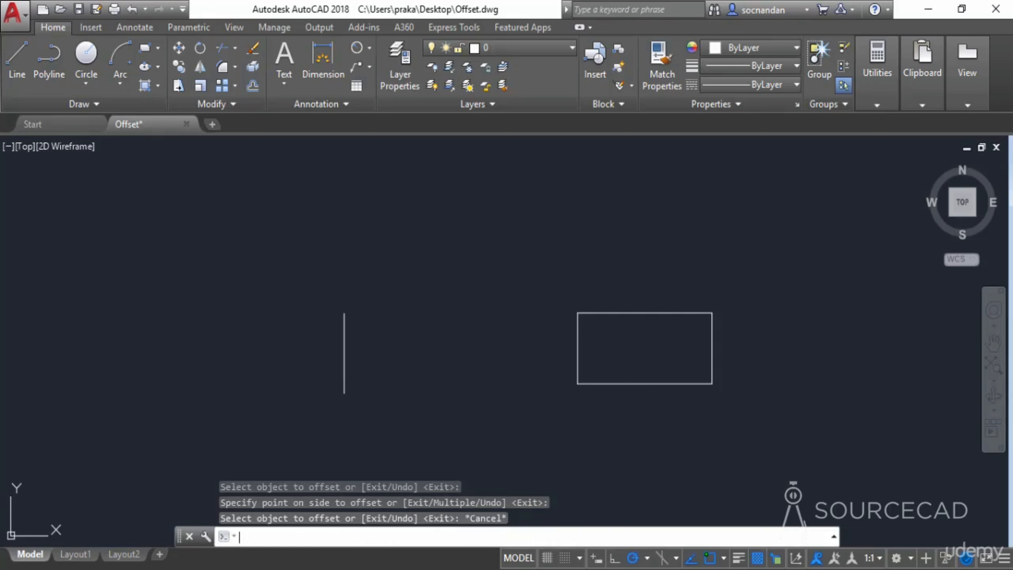
{"action": "key", "text": "Return"}
{"action": "left_click", "coordinate": [475, 536]}
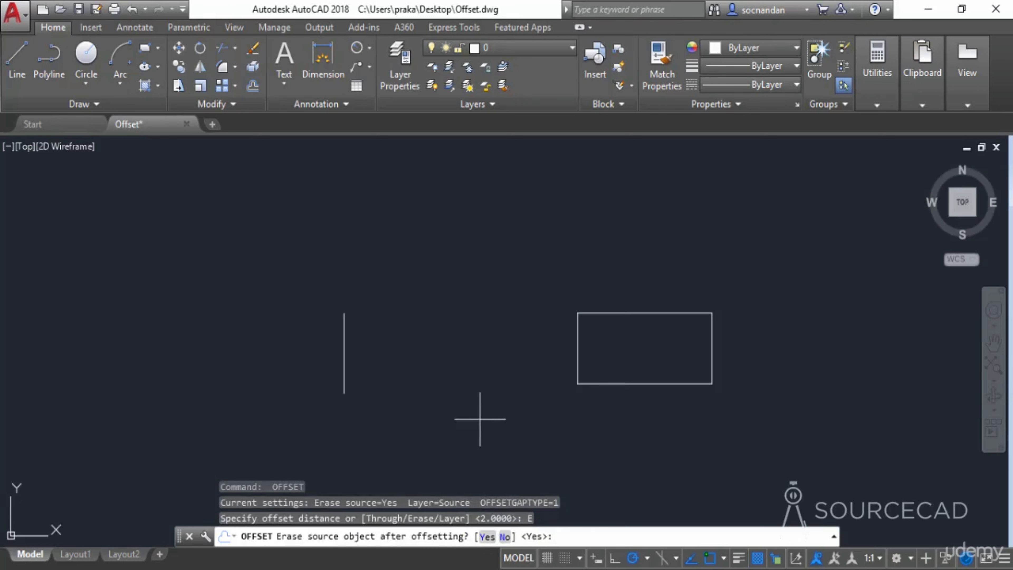
{"action": "left_click", "coordinate": [504, 536]}
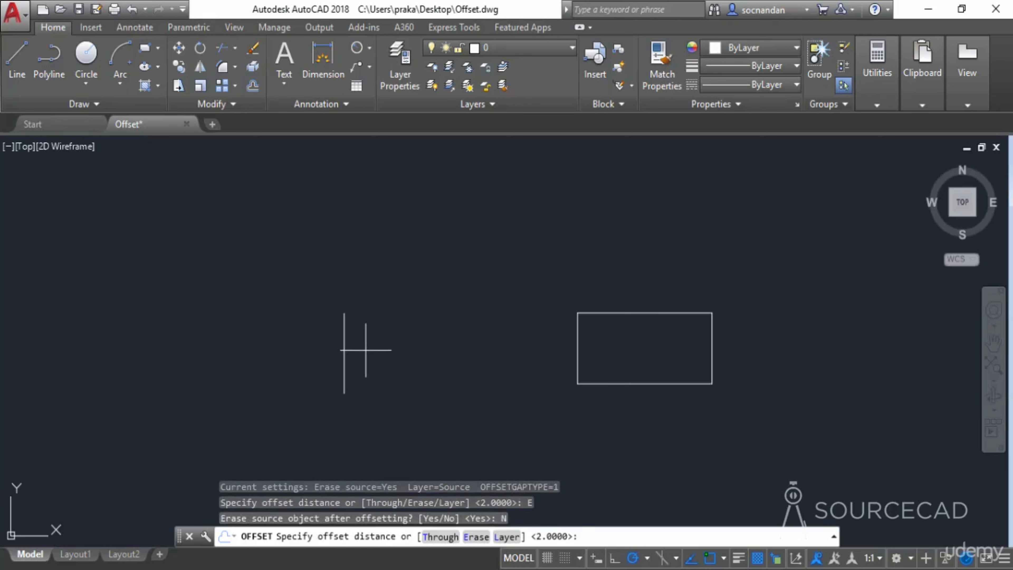
- Offset the vertical line 2 units to its right, keeping the original line
{"action": "key", "text": "Return"}
{"action": "left_click", "coordinate": [345, 350]}
{"action": "left_click", "coordinate": [389, 338]}
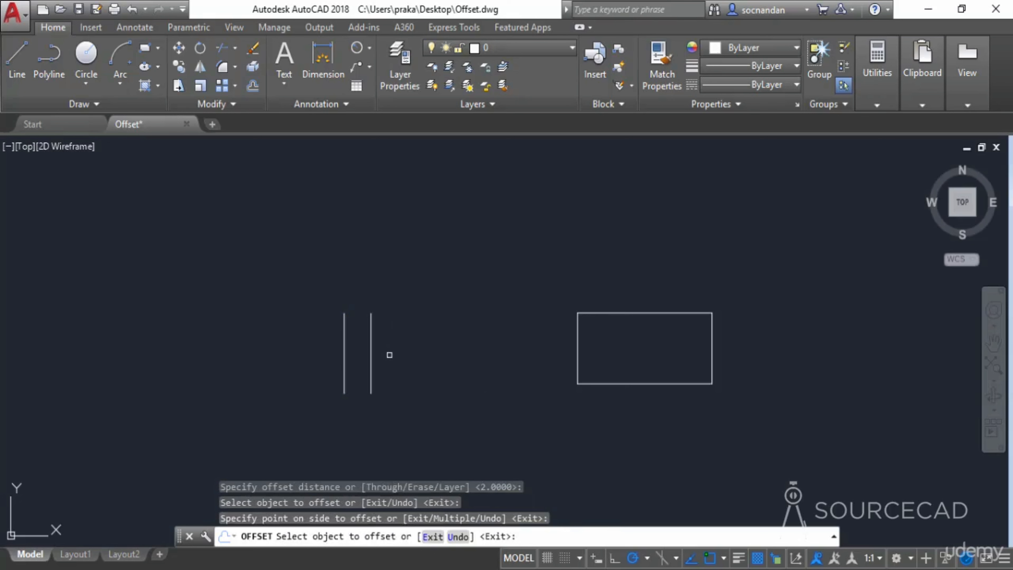
{"action": "key", "text": "Escape"}
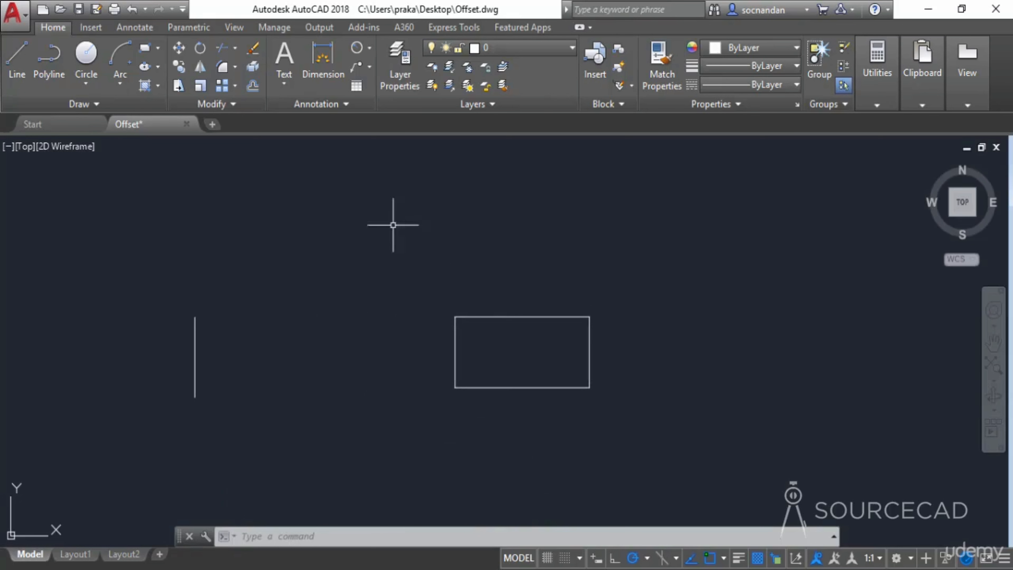
- Offset the rectangle 1 unit both outward and inward
{"action": "left_click", "coordinate": [253, 86]}
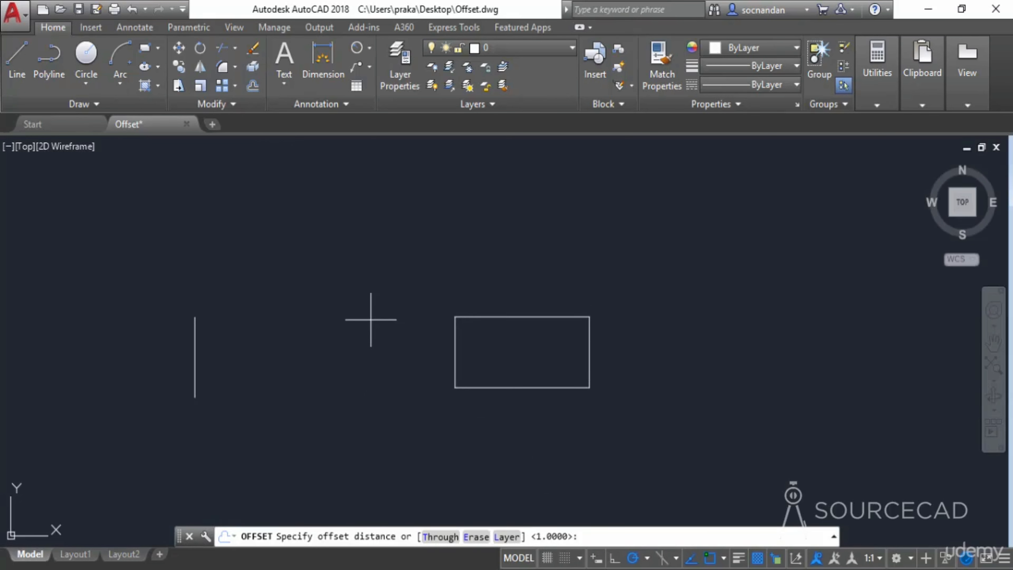
{"action": "type", "text": "1"}
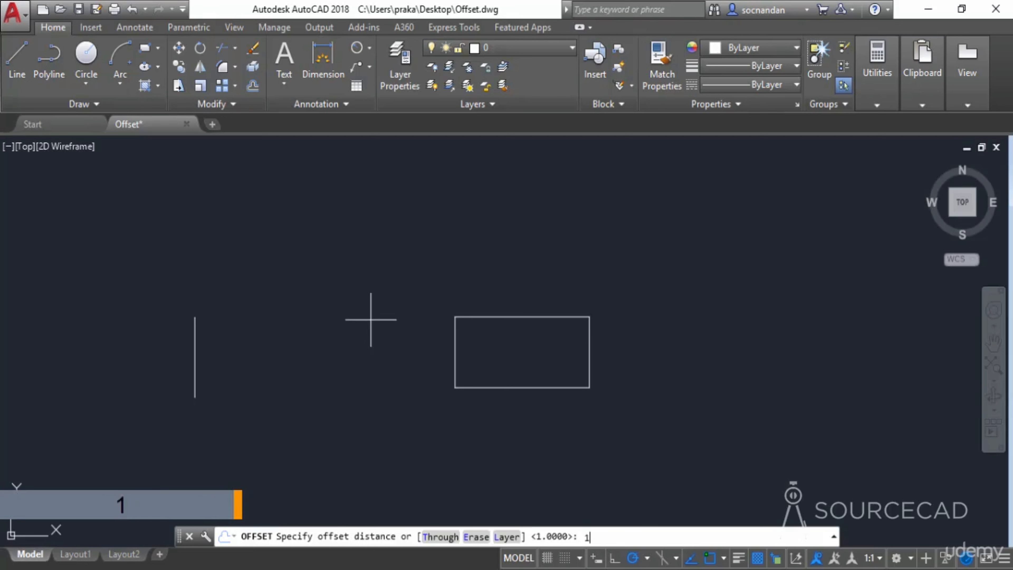
{"action": "key", "text": "Return"}
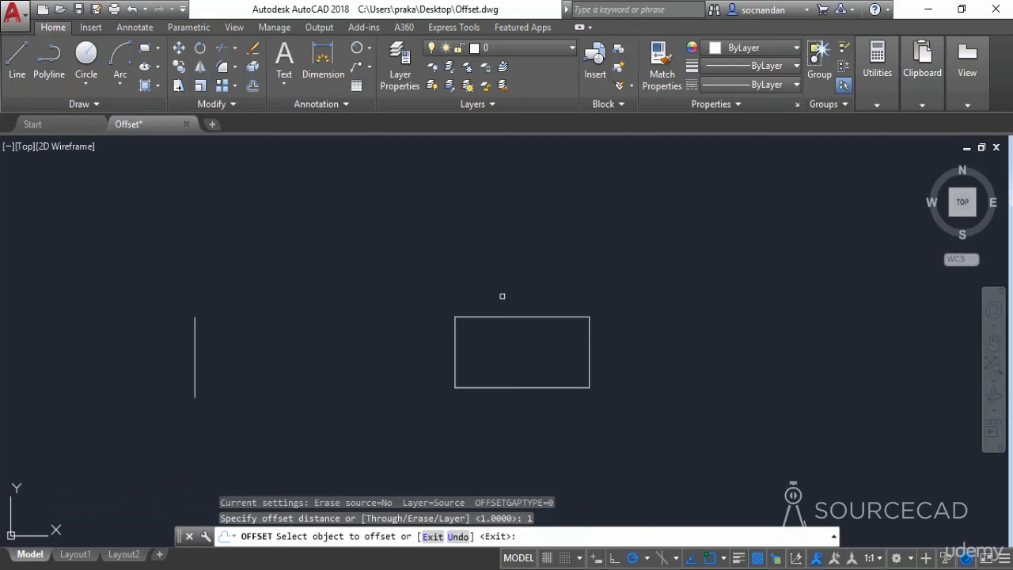
{"action": "left_click", "coordinate": [522, 316]}
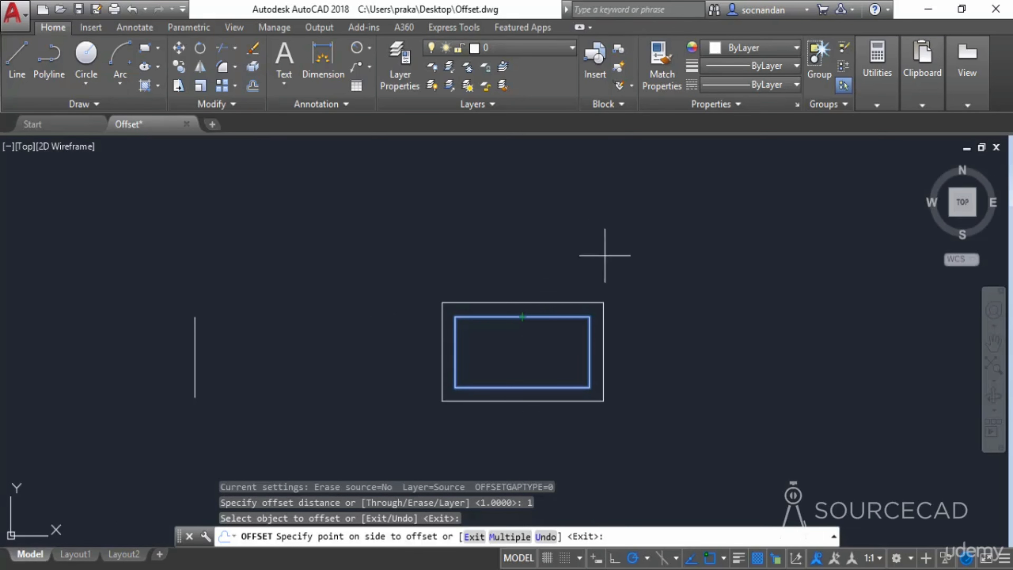
{"action": "left_click", "coordinate": [560, 239]}
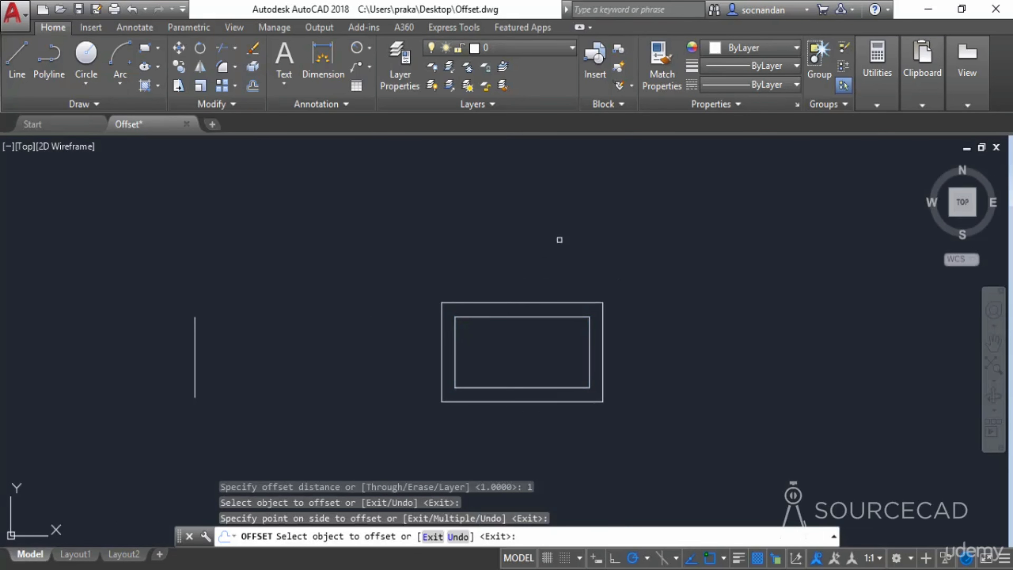
{"action": "left_click", "coordinate": [527, 318]}
{"action": "left_click", "coordinate": [534, 365]}
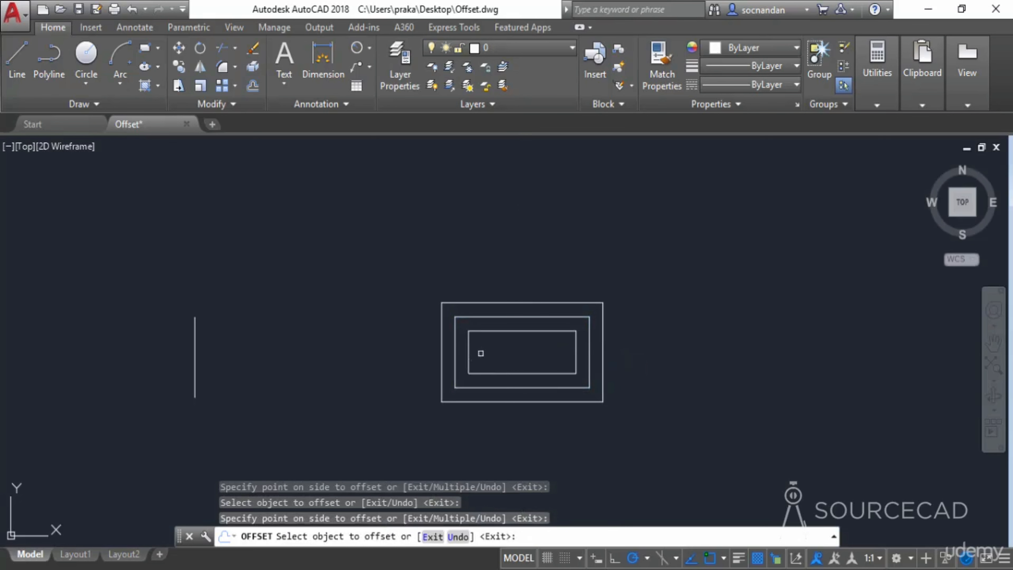
{"action": "right_click", "coordinate": [650, 315]}
{"action": "left_click", "coordinate": [685, 325]}
- Erase the inner and outer offset rectangles
{"action": "scroll", "coordinate": [544, 317], "scroll_direction": "up", "scroll_amount": 2}
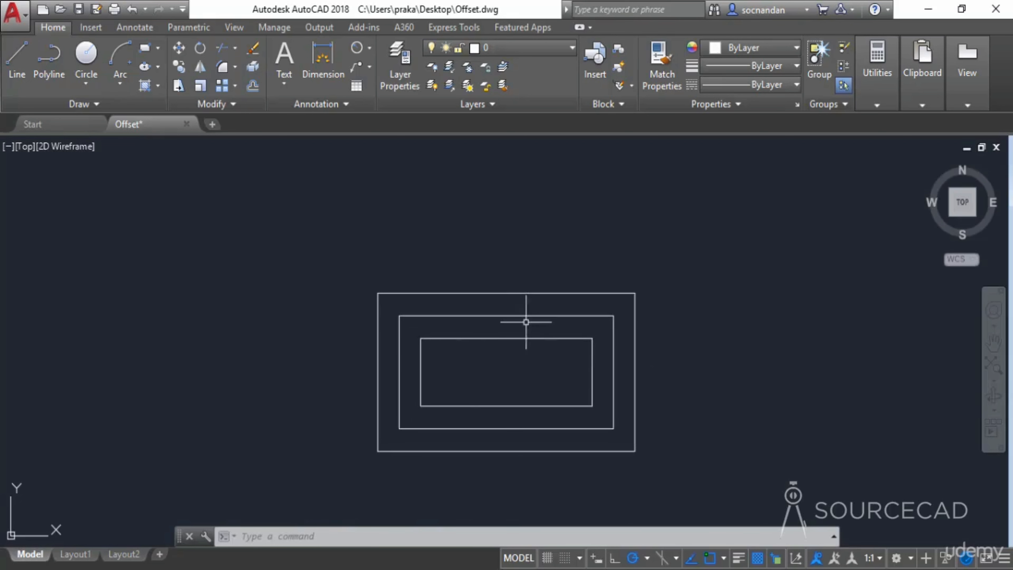
{"action": "left_click", "coordinate": [526, 338]}
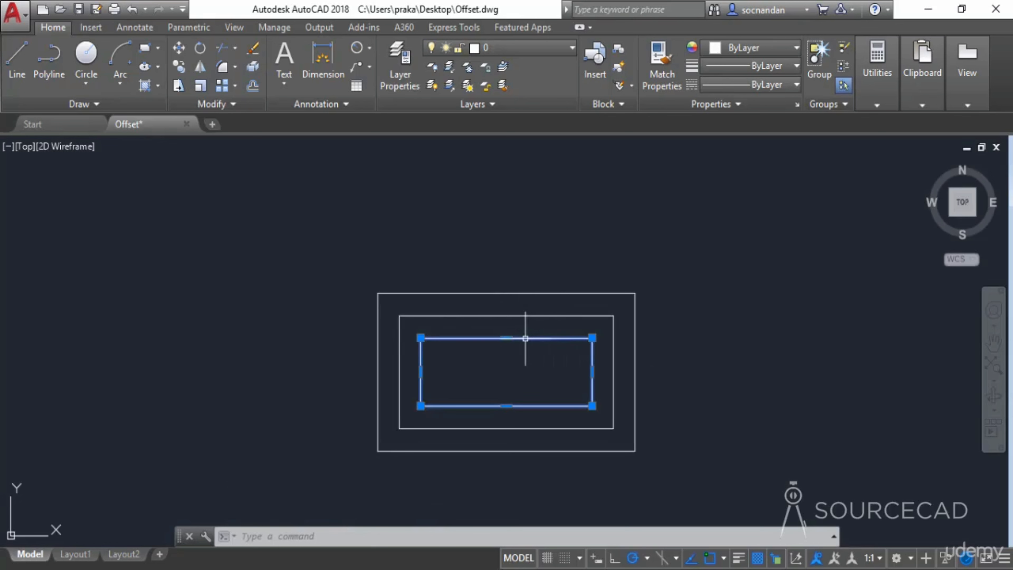
{"action": "left_click", "coordinate": [526, 293]}
{"action": "right_click", "coordinate": [524, 263]}
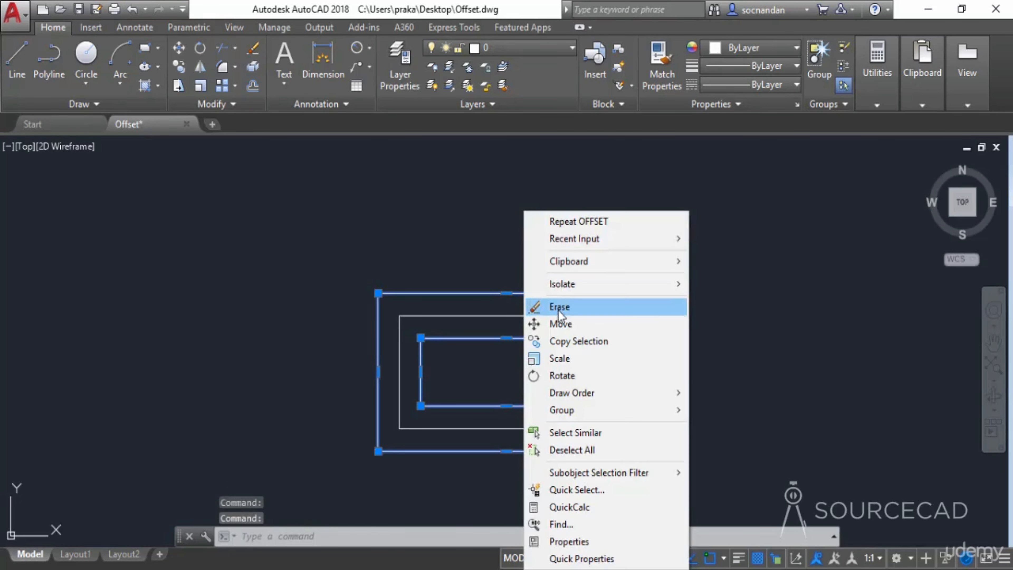
{"action": "left_click", "coordinate": [558, 306]}
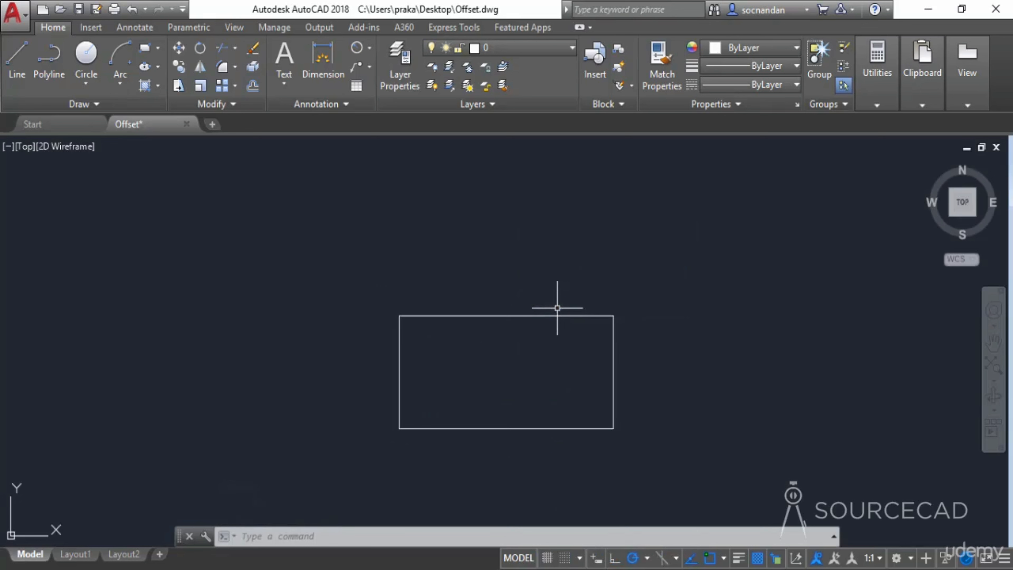
- Set the OFFSETGAPTYPE system variable to 1
{"action": "middle_click_drag", "start_coordinate": [572, 369], "coordinate": [530, 339]}
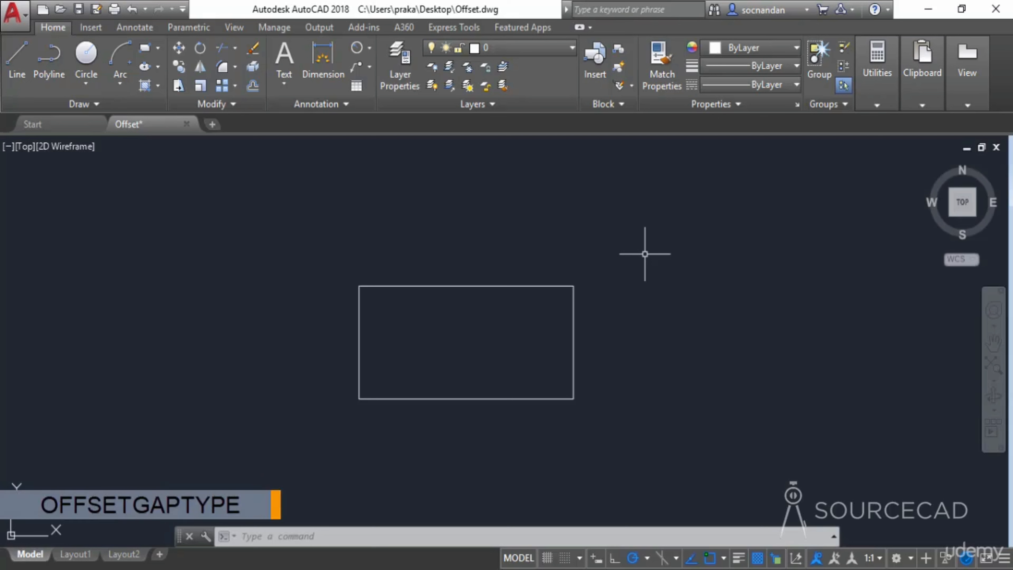
{"action": "type", "text": "OFFSETGAPTYPE"}
{"action": "key", "text": "Return"}
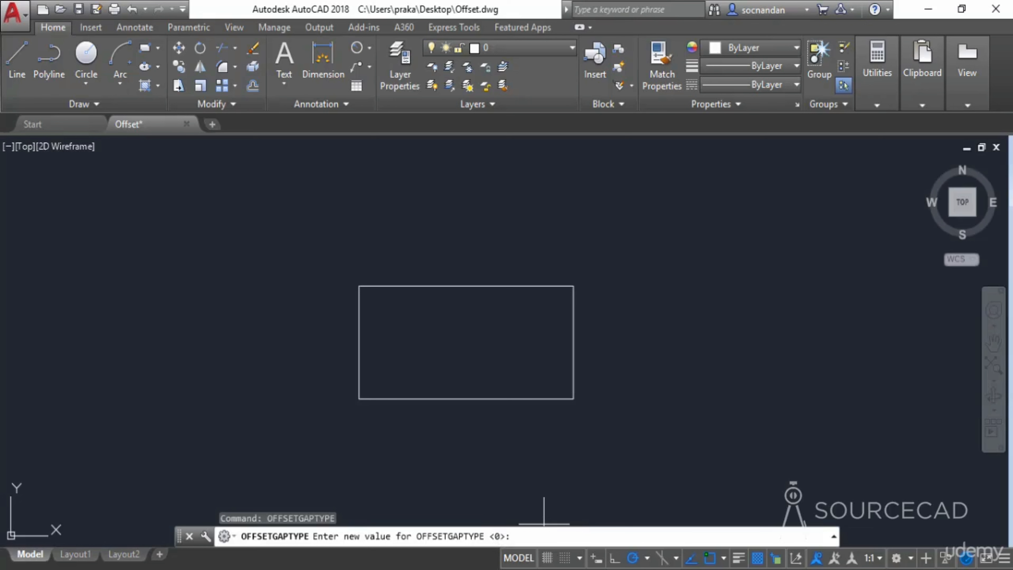
{"action": "type", "text": "1"}
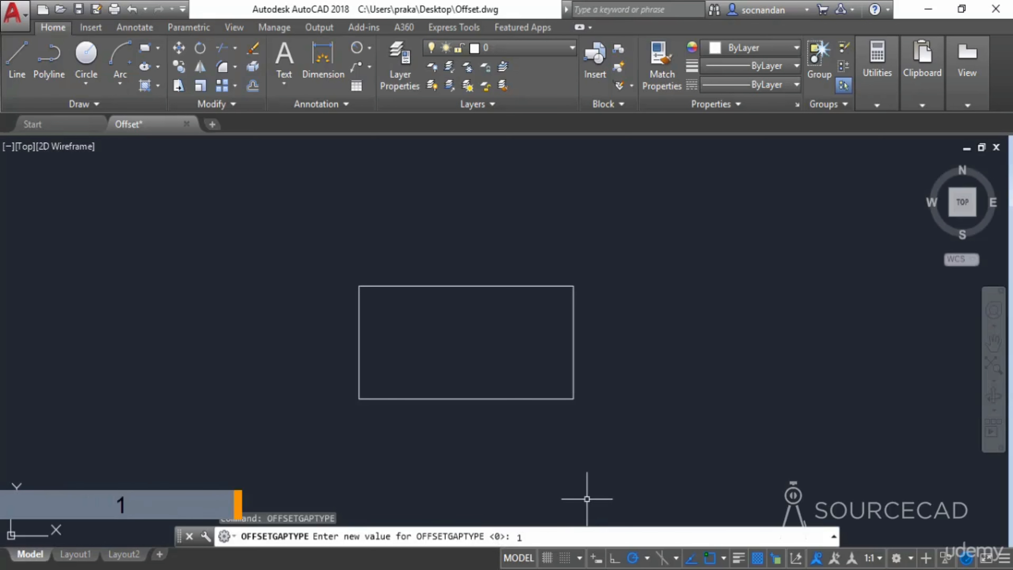
{"action": "key", "text": "Return"}
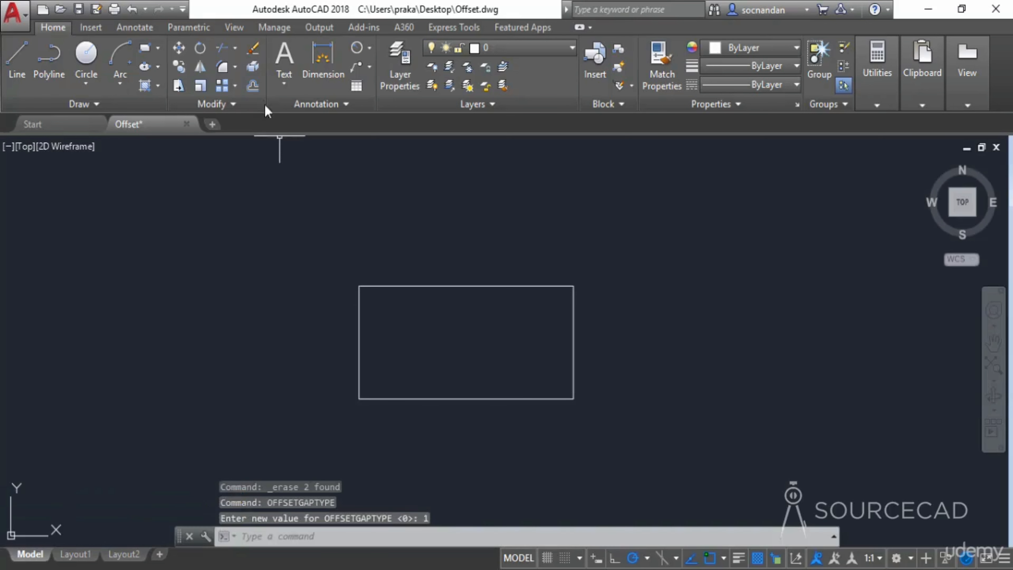
- Offset the rectangle 1 unit outward with rounded corners, then erase that offset
{"action": "left_click", "coordinate": [252, 85]}
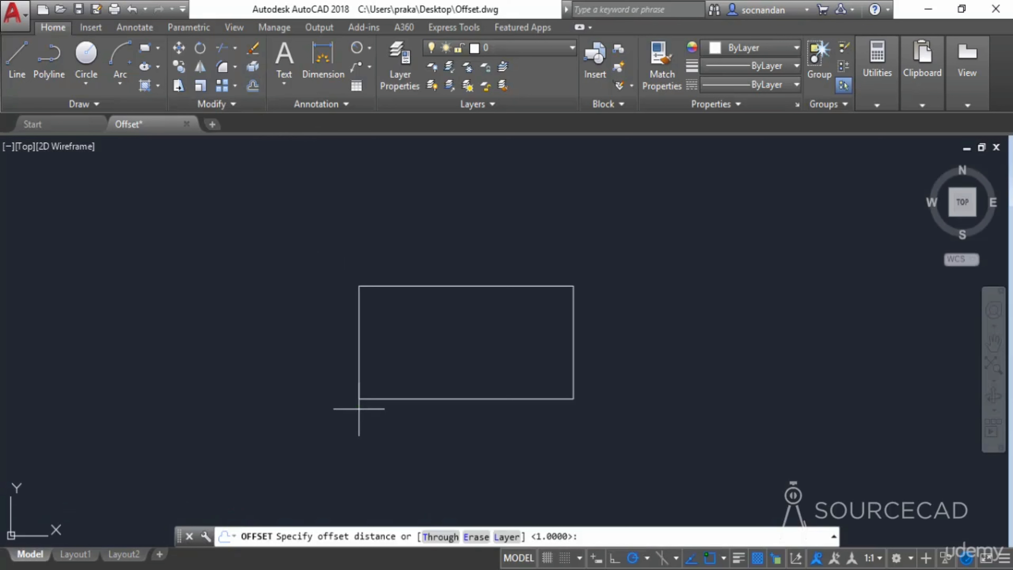
{"action": "type", "text": "1"}
{"action": "key", "text": "Return"}
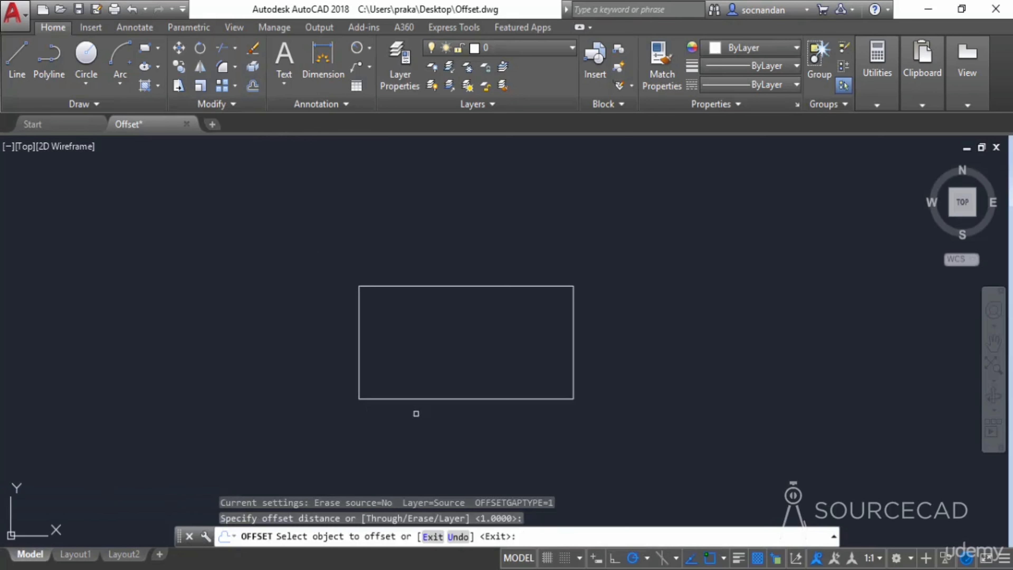
{"action": "left_click", "coordinate": [516, 286]}
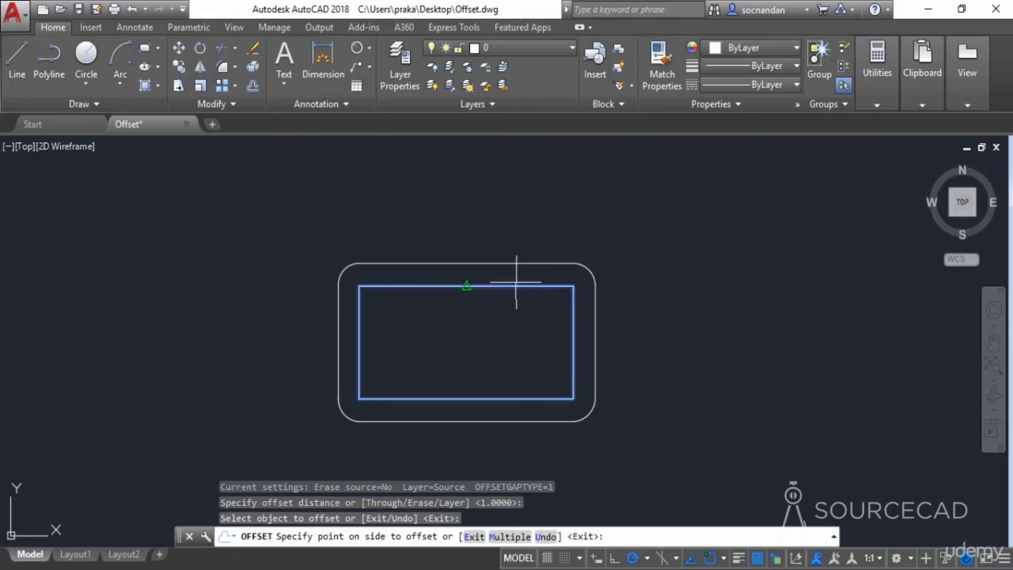
{"action": "left_click", "coordinate": [727, 298]}
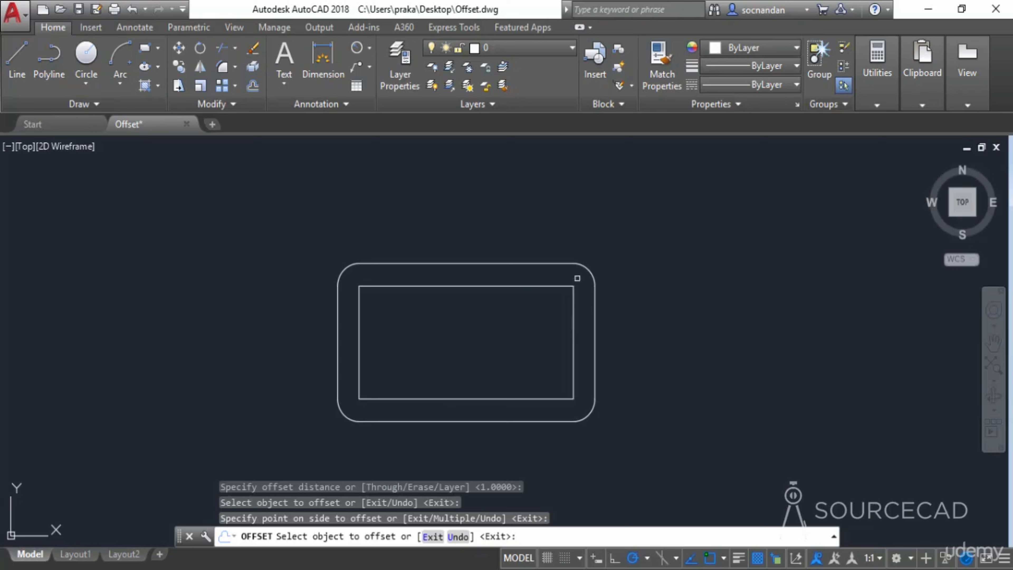
{"action": "key", "text": "Escape"}
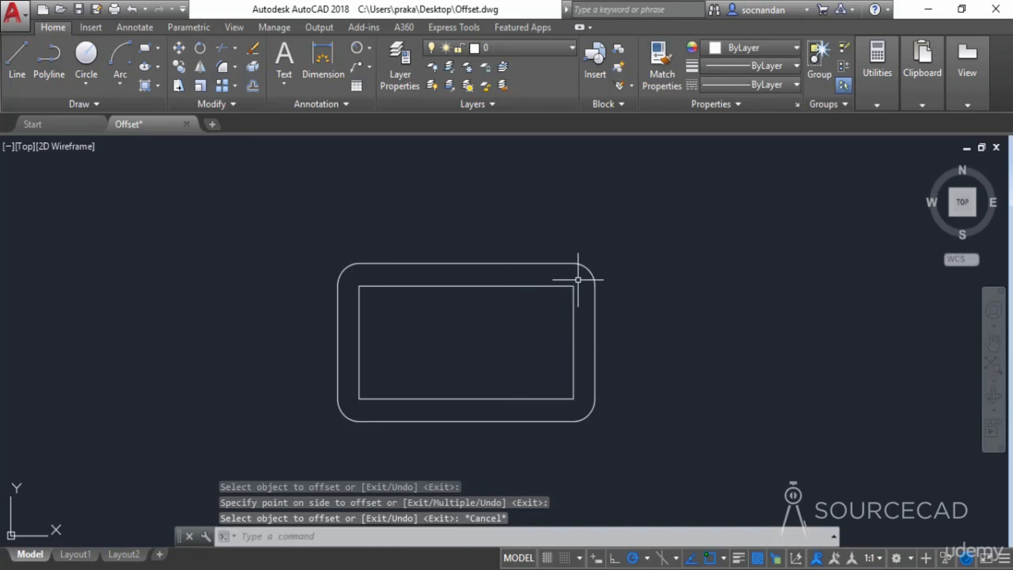
{"action": "left_click", "coordinate": [547, 263]}
{"action": "right_click", "coordinate": [515, 231]}
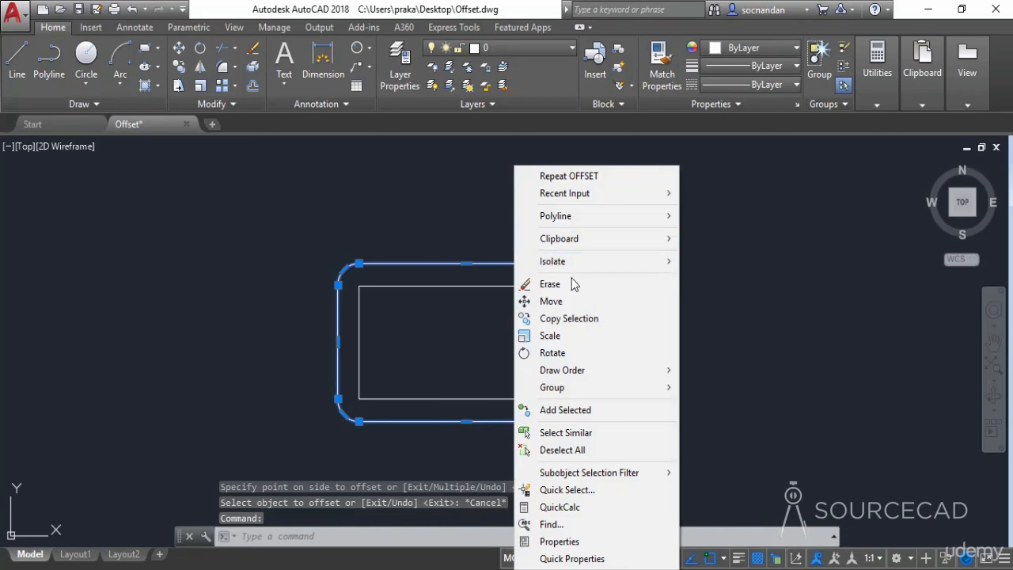
{"action": "left_click", "coordinate": [550, 284]}
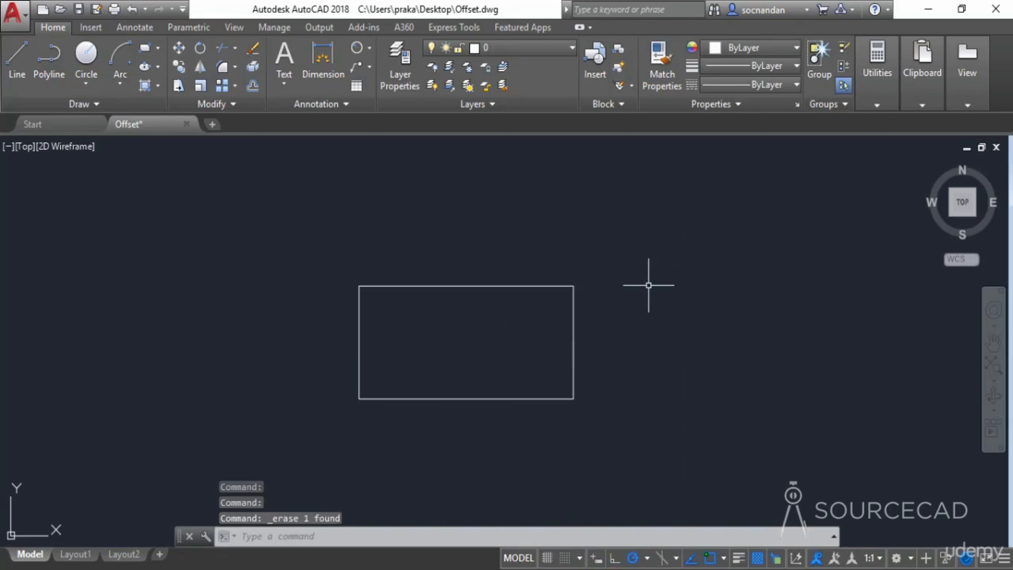
- Set the OFFSETGAPTYPE system variable to 2
{"action": "type", "text": "OFFSET"}
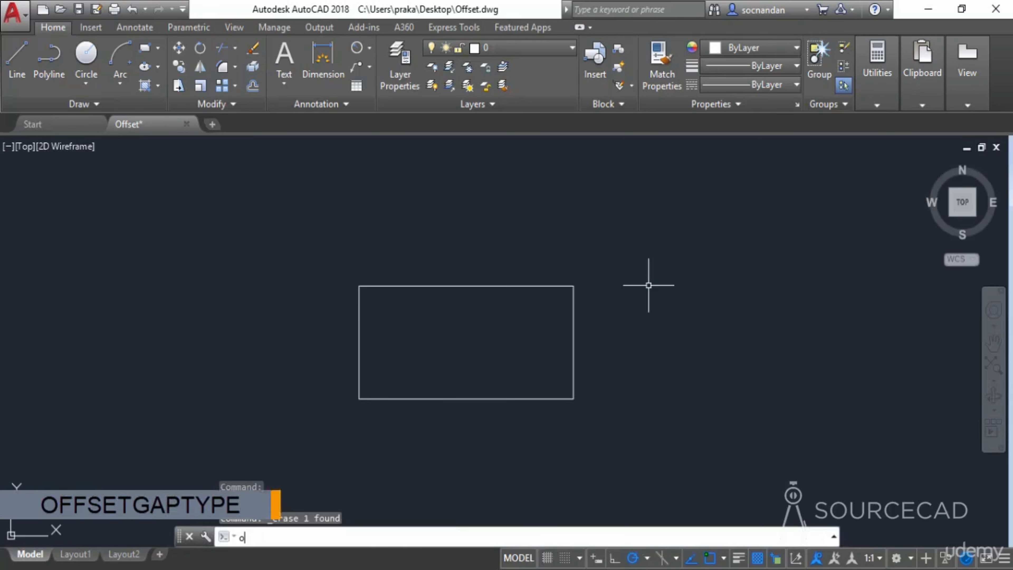
{"action": "type", "text": "GAPTYPE"}
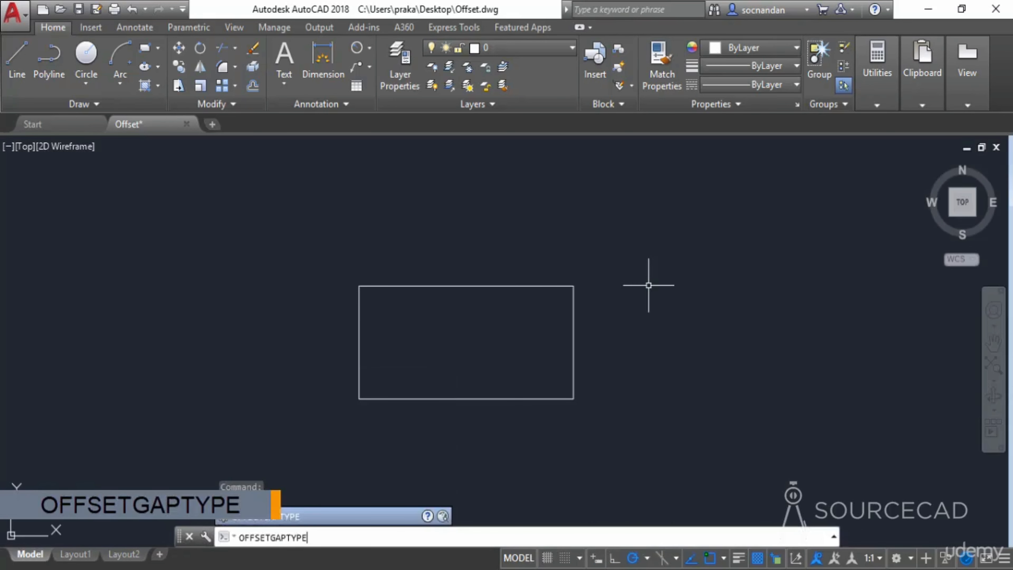
{"action": "key", "text": "Return"}
{"action": "type", "text": "2"}
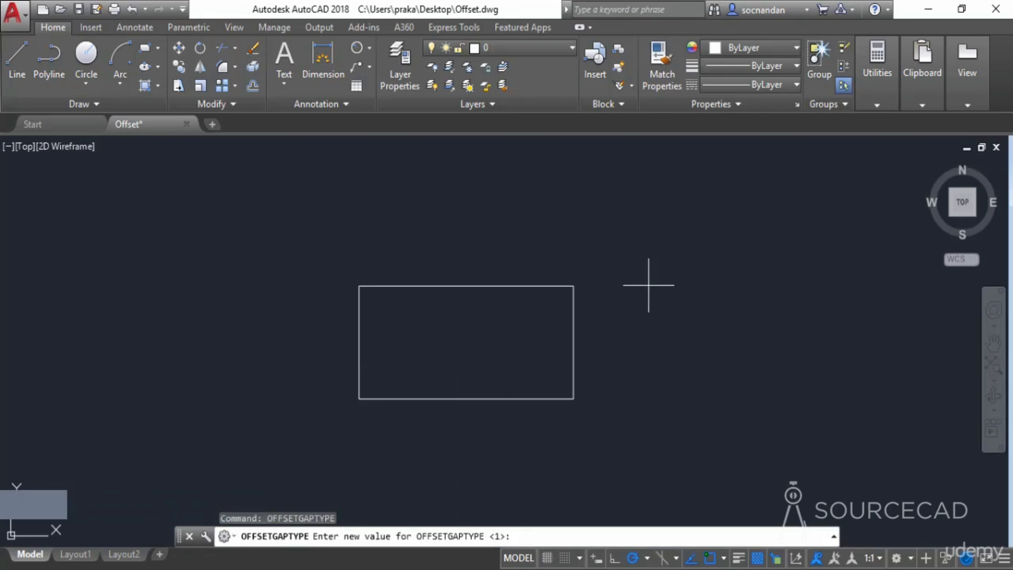
{"action": "key", "text": "Return"}
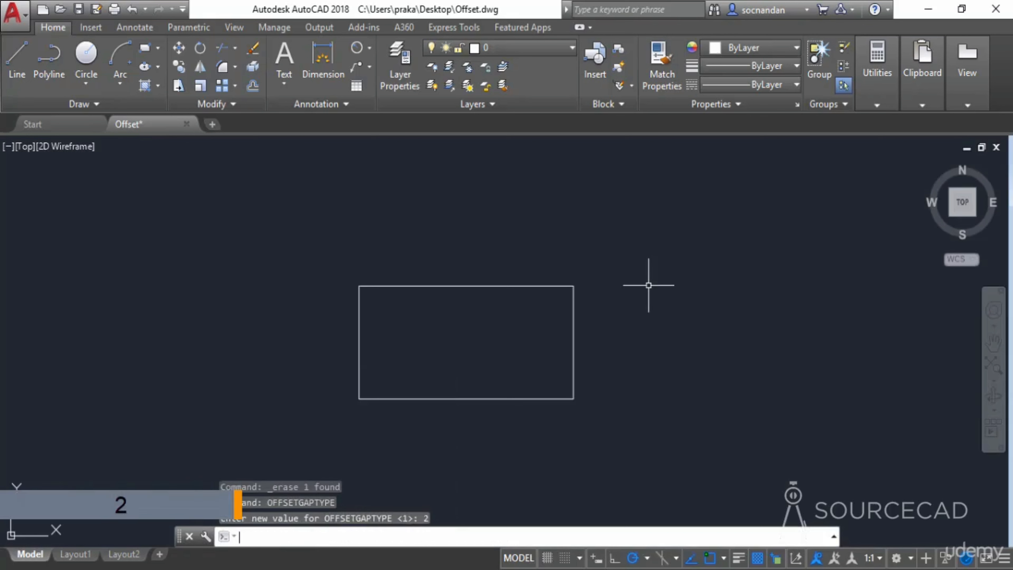
- Offset the rectangle 1 unit outward with chamfered corners
{"action": "left_click", "coordinate": [251, 85]}
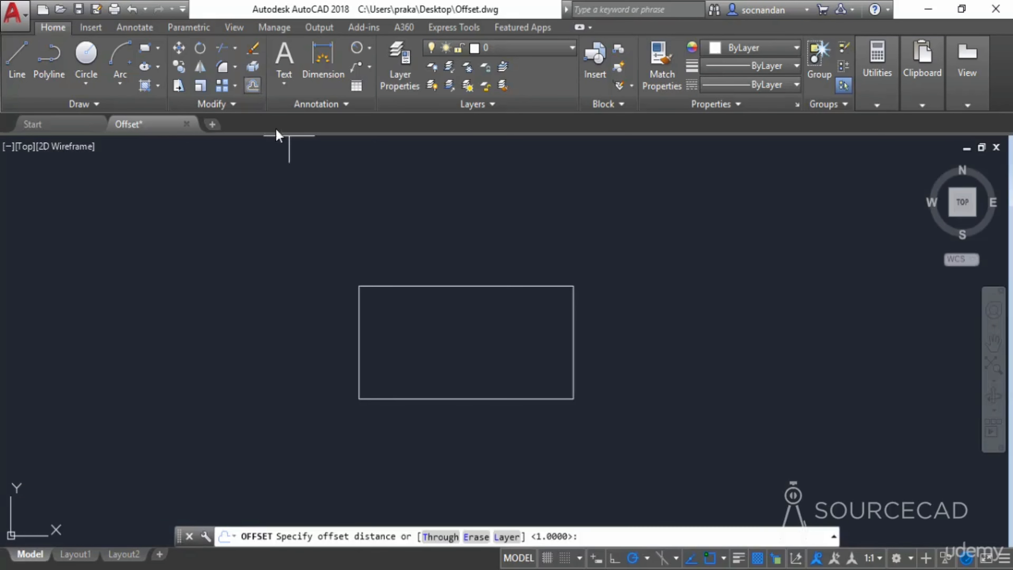
{"action": "type", "text": "1"}
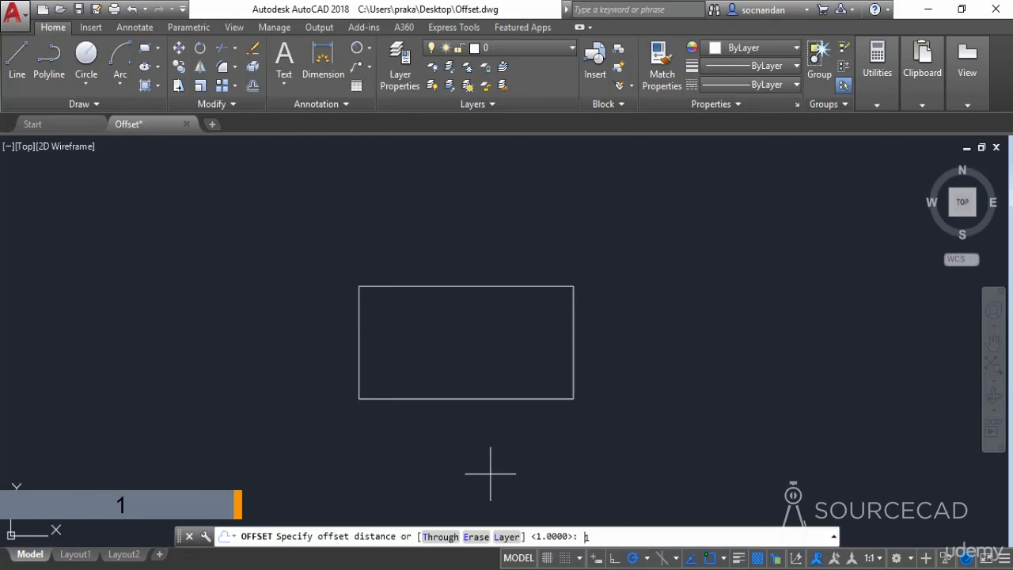
{"action": "key", "text": "Return"}
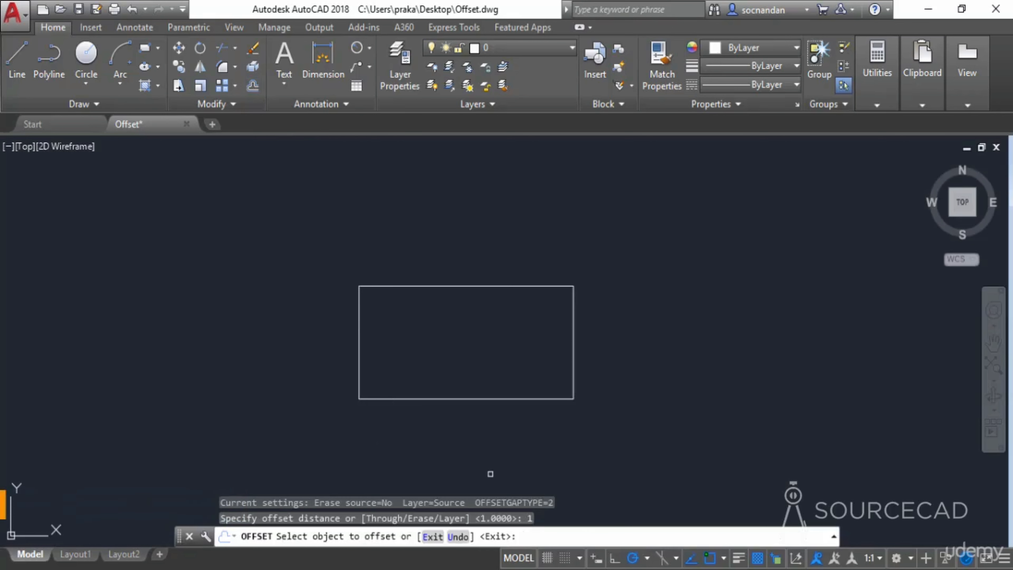
{"action": "left_click", "coordinate": [464, 285]}
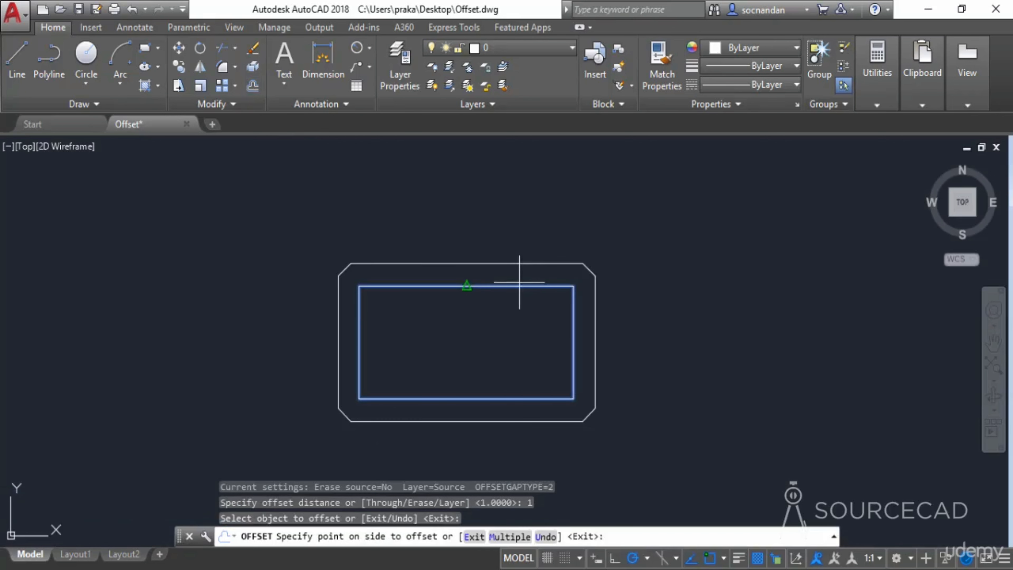
{"action": "left_click", "coordinate": [616, 223]}
{"action": "right_click", "coordinate": [642, 276]}
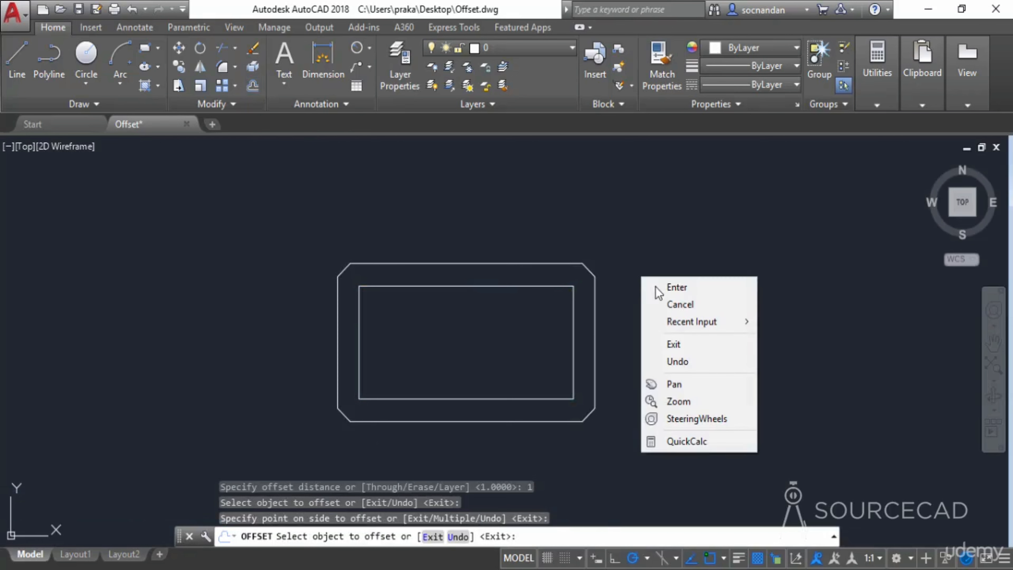
{"action": "left_click", "coordinate": [658, 288]}
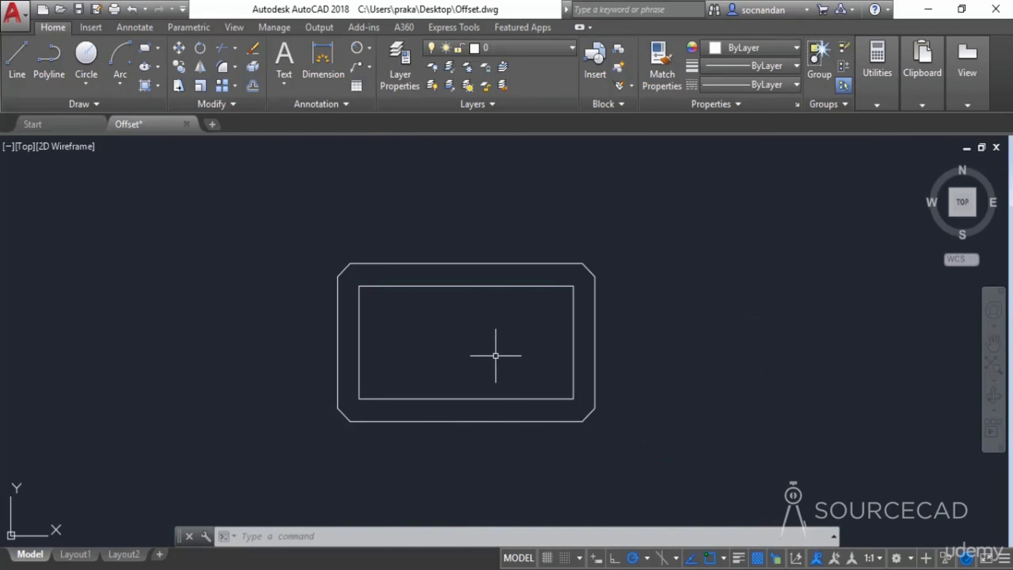
- Set the OFFSETGAPTYPE system variable to 0
{"action": "type", "text": "offs"}
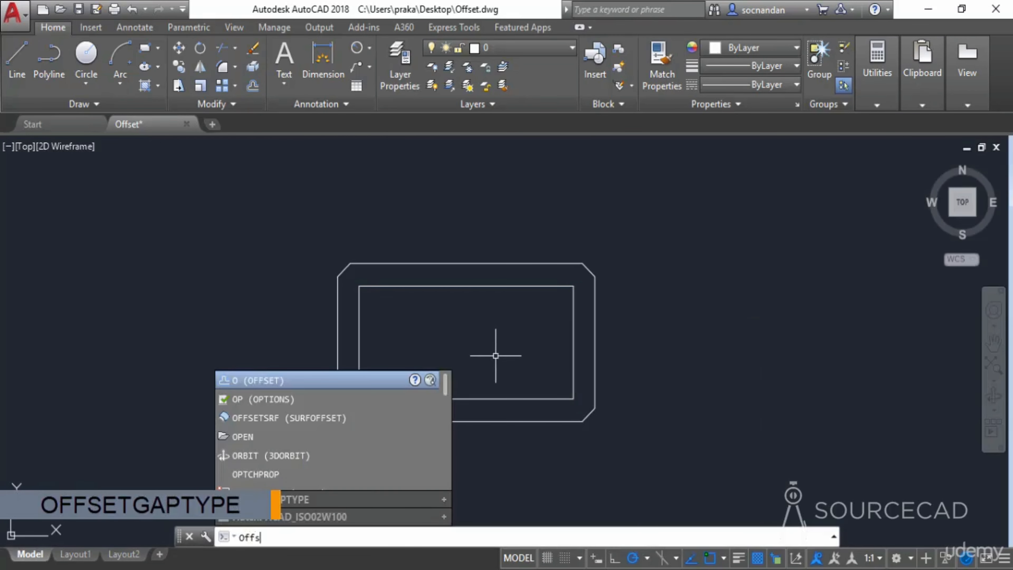
{"action": "type", "text": "etgaptype"}
{"action": "key", "text": "Return"}
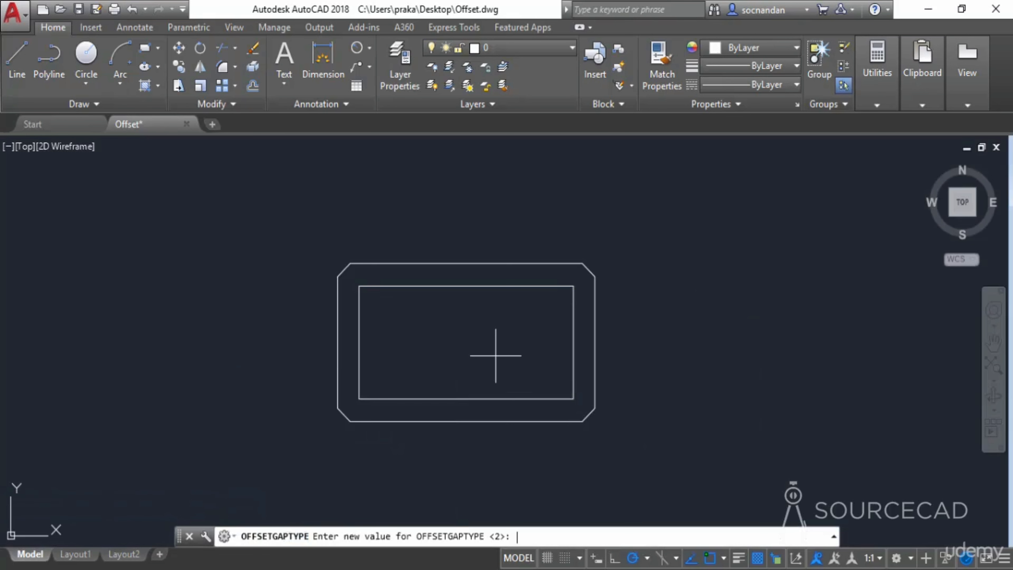
{"action": "type", "text": "0"}
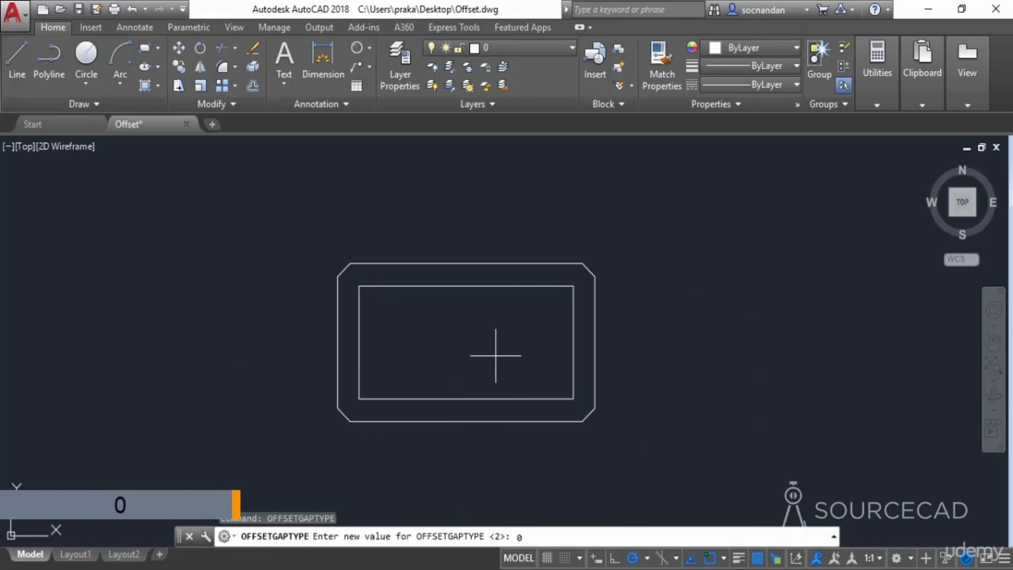
{"action": "key", "text": "Return"}
- Erase the chamfered offset rectangle
{"action": "left_click", "coordinate": [498, 263]}
{"action": "right_click", "coordinate": [499, 166]}
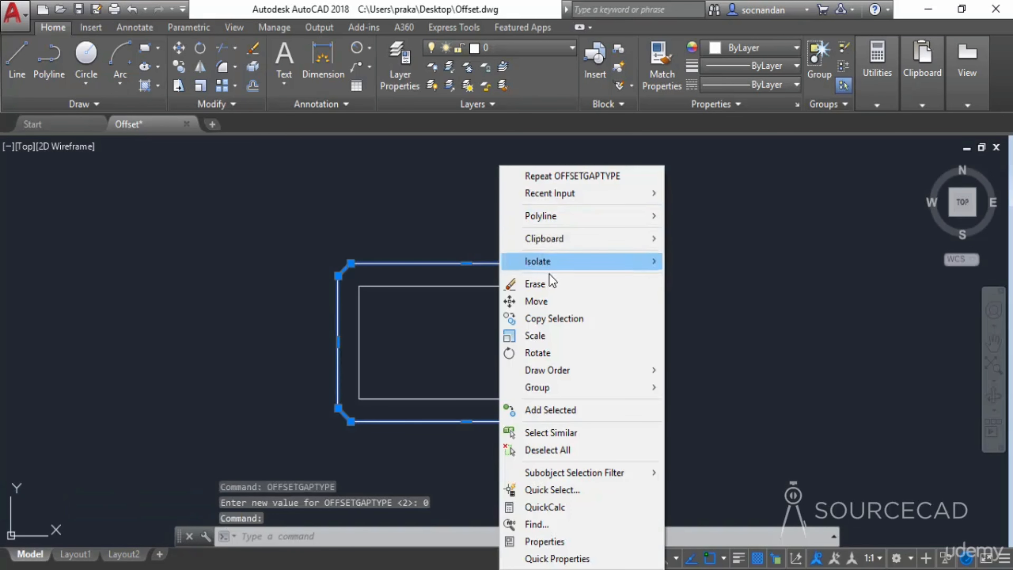
{"action": "left_click", "coordinate": [552, 282]}
- Offset the rectangle with the Through option to a point just outside its right edge, giving sharp corners
{"action": "left_click", "coordinate": [253, 86]}
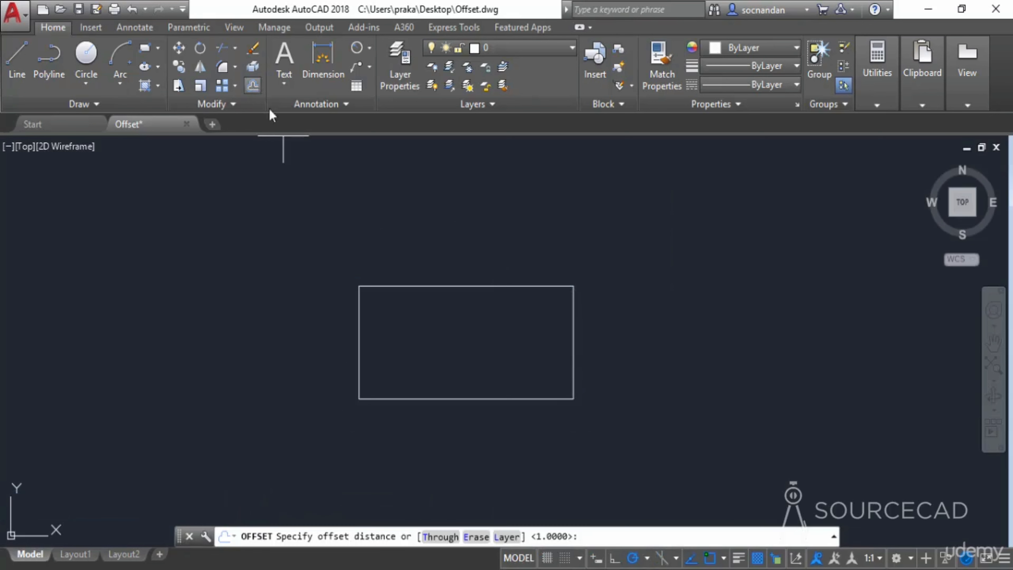
{"action": "left_click", "coordinate": [446, 541]}
{"action": "left_click", "coordinate": [575, 344]}
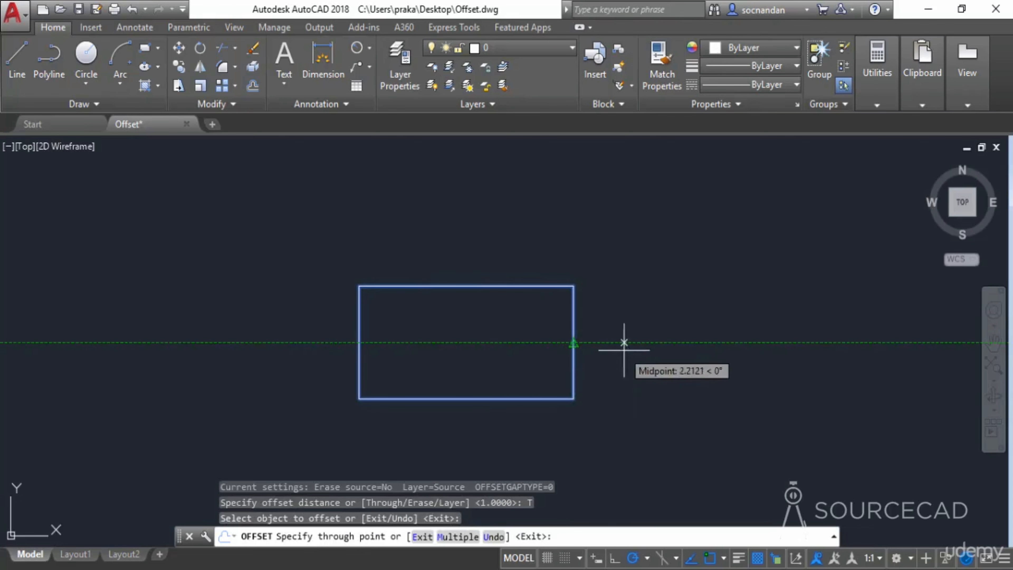
{"action": "left_click", "coordinate": [606, 347]}
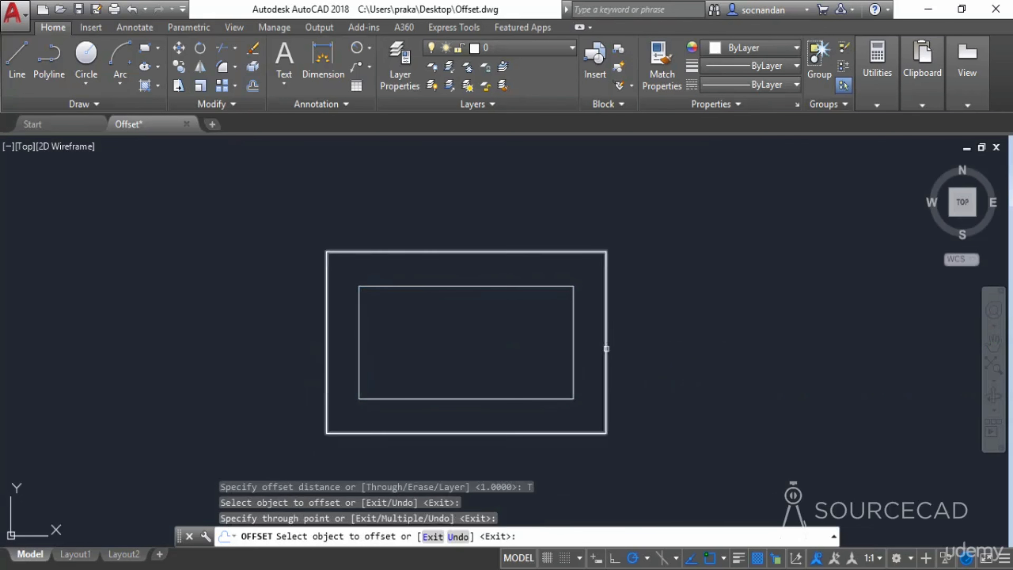
{"action": "key", "text": "Escape"}
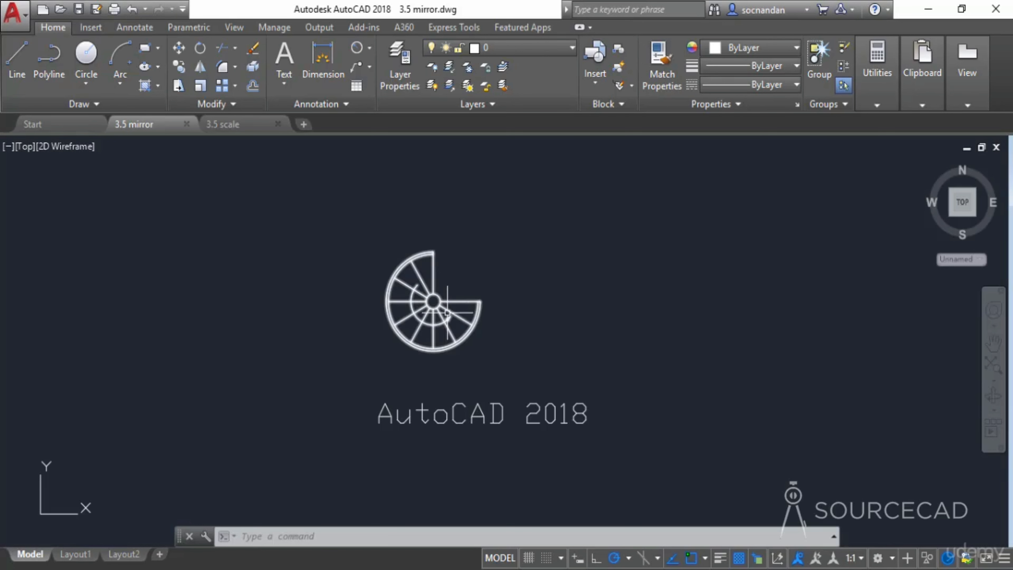
- Mirror the spiral stair about a vertical line to its right, keeping the source object
{"action": "middle_click_drag", "start_coordinate": [496, 334], "coordinate": [468, 330]}
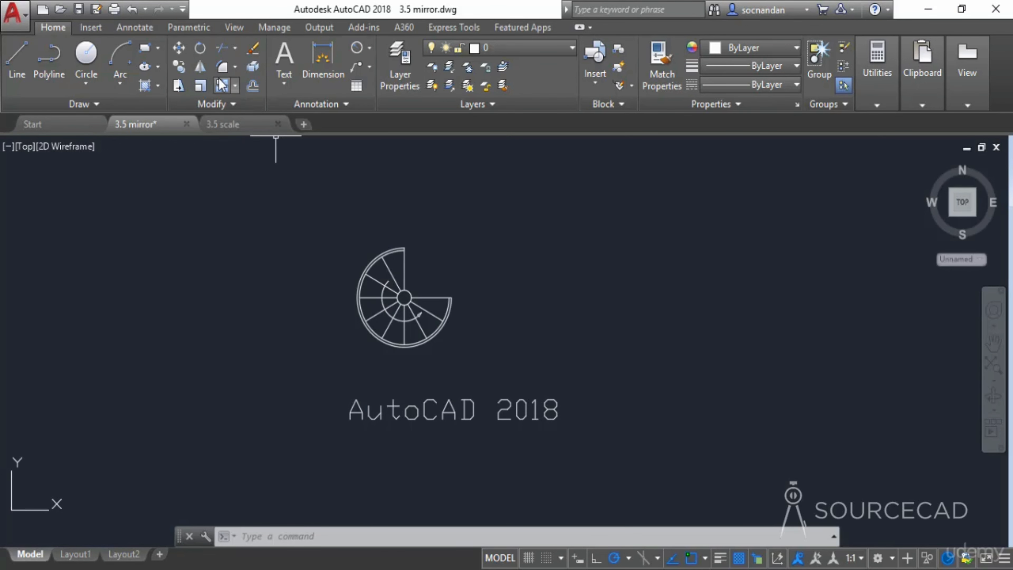
{"action": "left_click", "coordinate": [201, 69]}
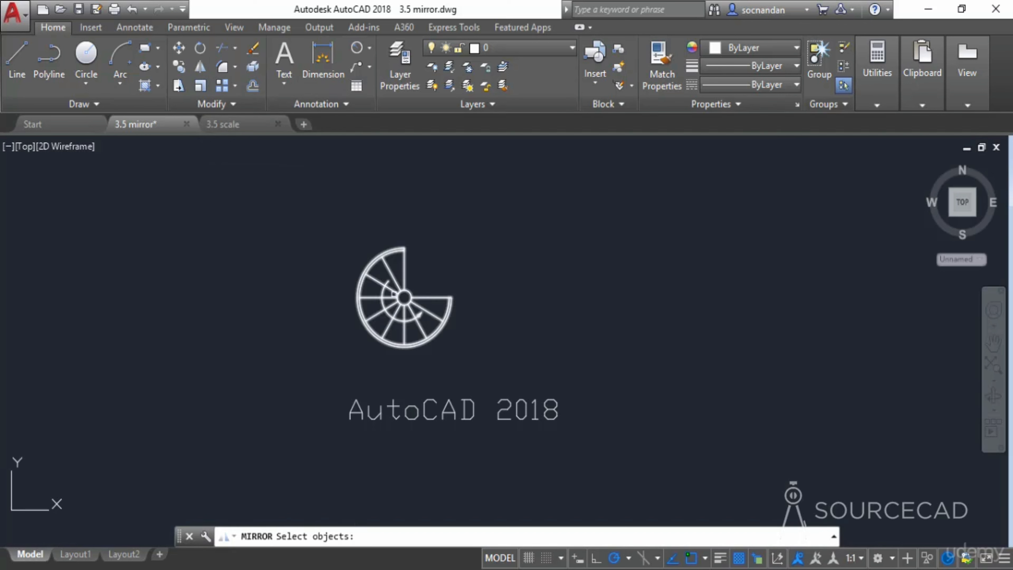
{"action": "left_click", "coordinate": [395, 292]}
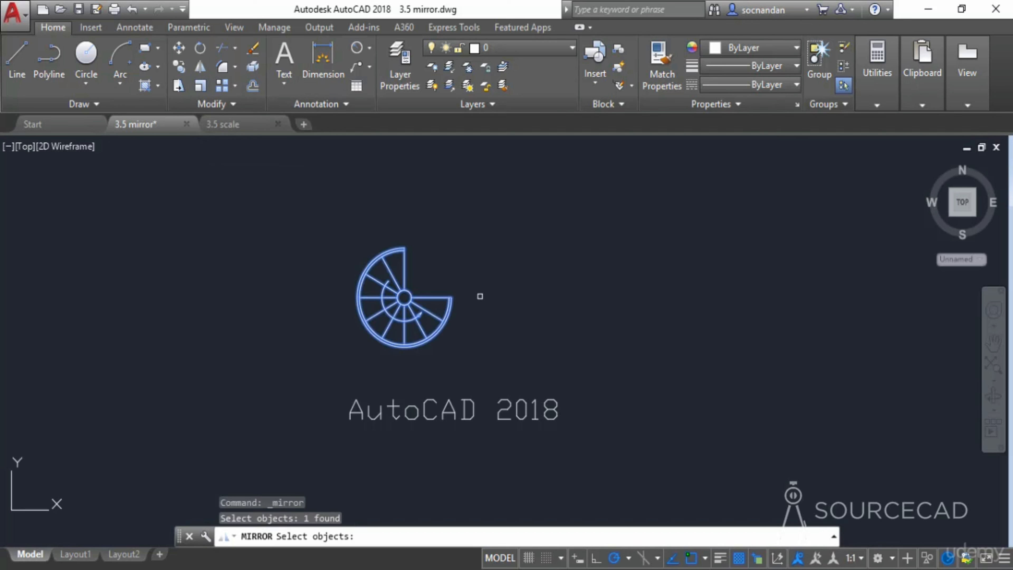
{"action": "key", "text": "Return"}
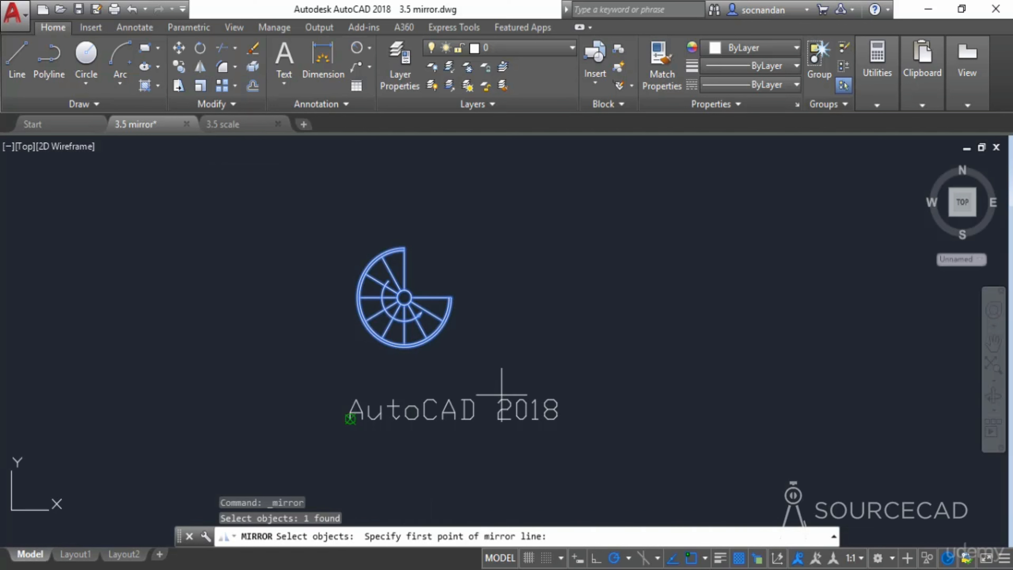
{"action": "left_click", "coordinate": [485, 230]}
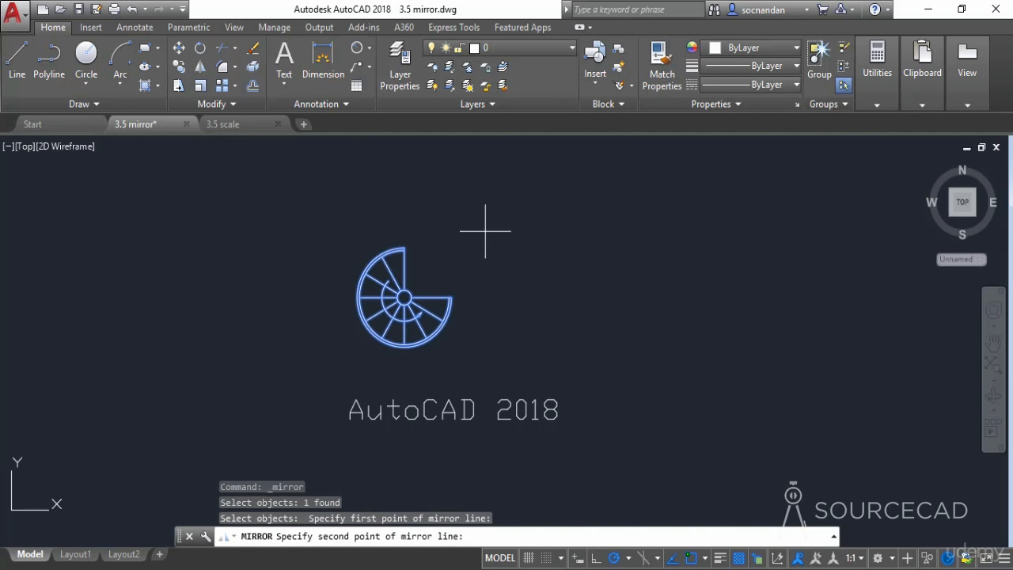
{"action": "left_click", "coordinate": [486, 357]}
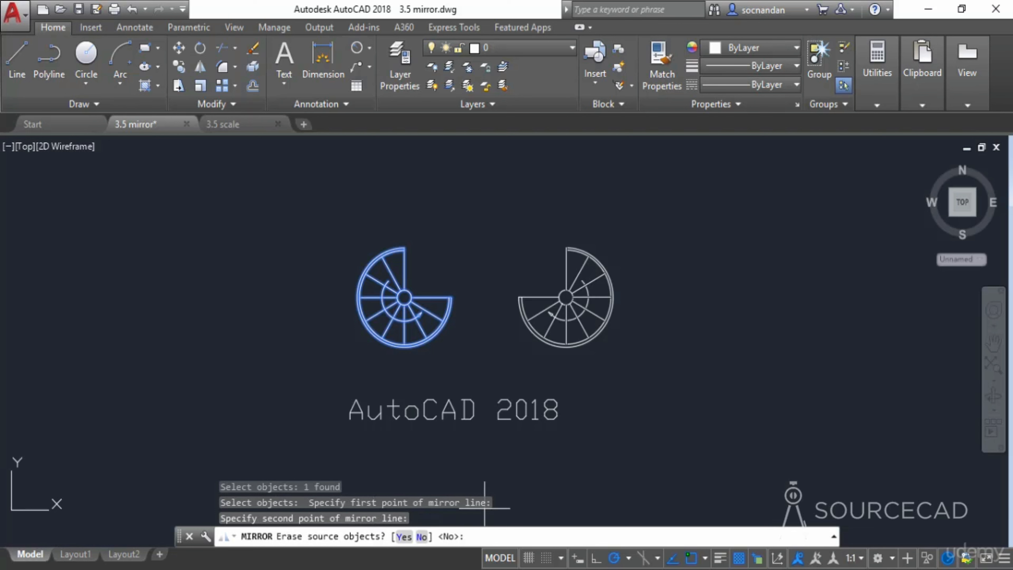
{"action": "key", "text": "Return"}
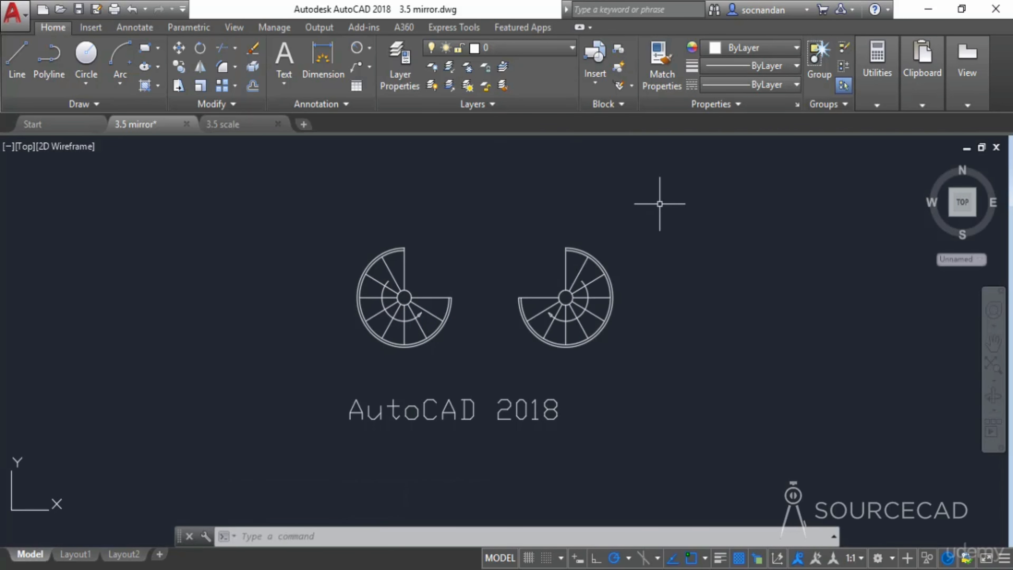
- Mirror both spiral stairs about a horizontal line above them, keeping the source objects
{"action": "middle_click_drag", "start_coordinate": [503, 255], "coordinate": [497, 324]}
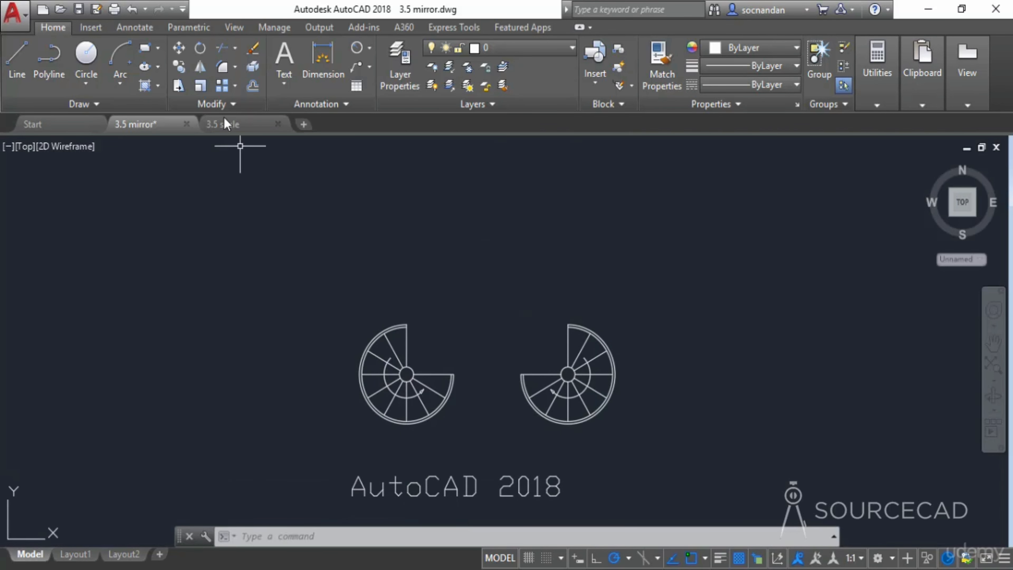
{"action": "left_click", "coordinate": [199, 65]}
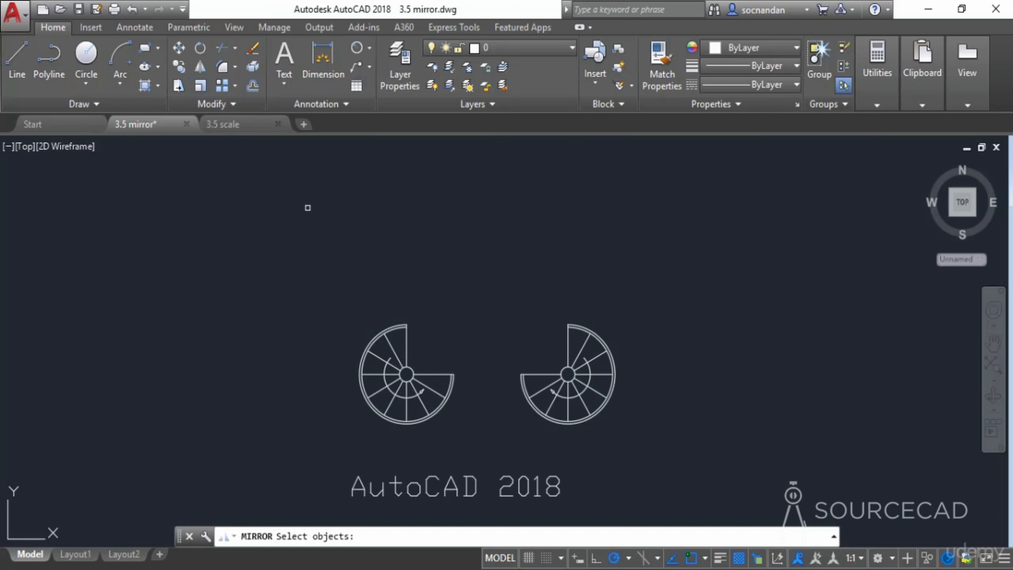
{"action": "left_click", "coordinate": [389, 329]}
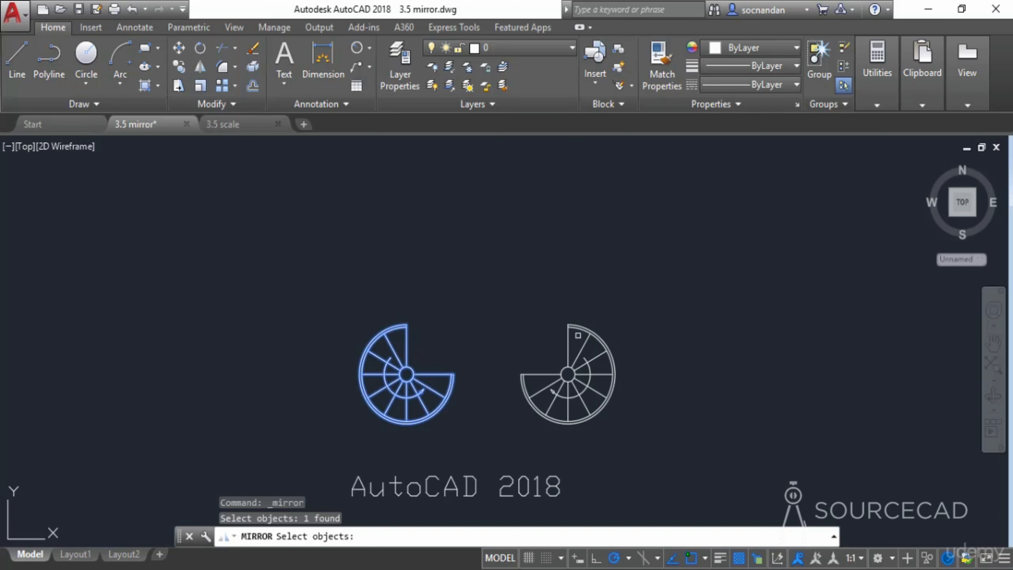
{"action": "left_click", "coordinate": [570, 325]}
{"action": "key", "text": "Return"}
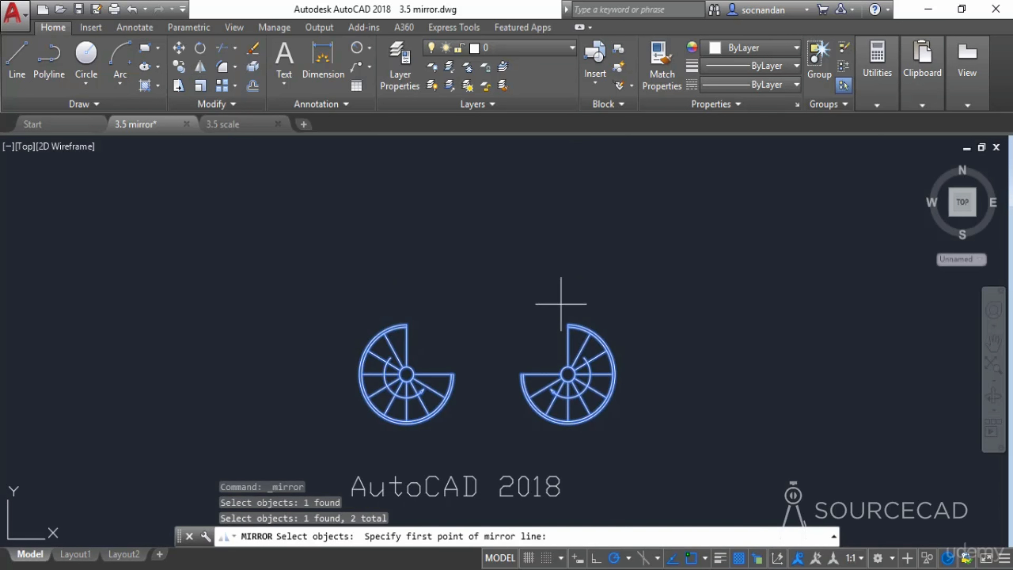
{"action": "left_click", "coordinate": [358, 281]}
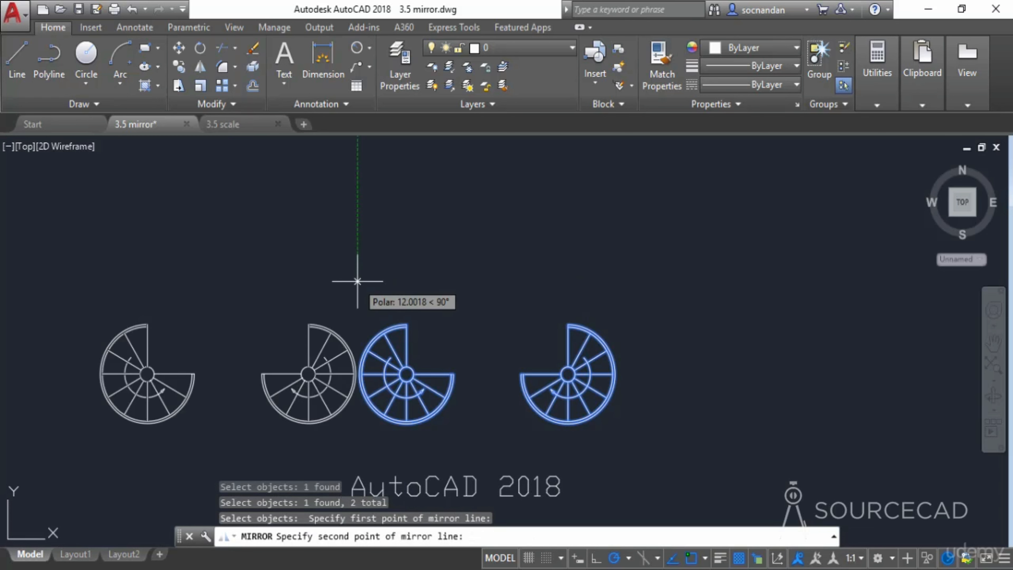
{"action": "left_click", "coordinate": [607, 282]}
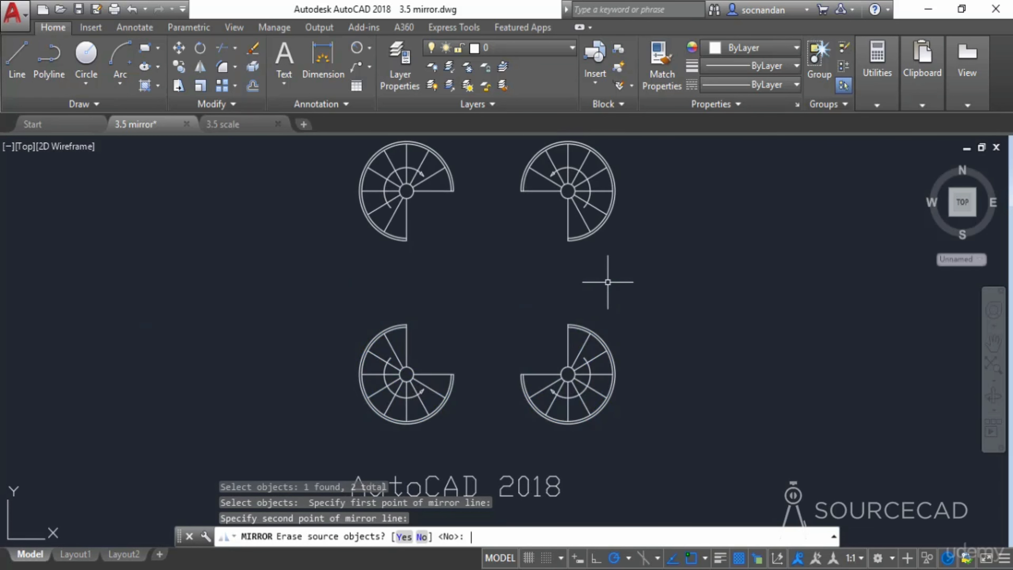
{"action": "key", "text": "Return"}
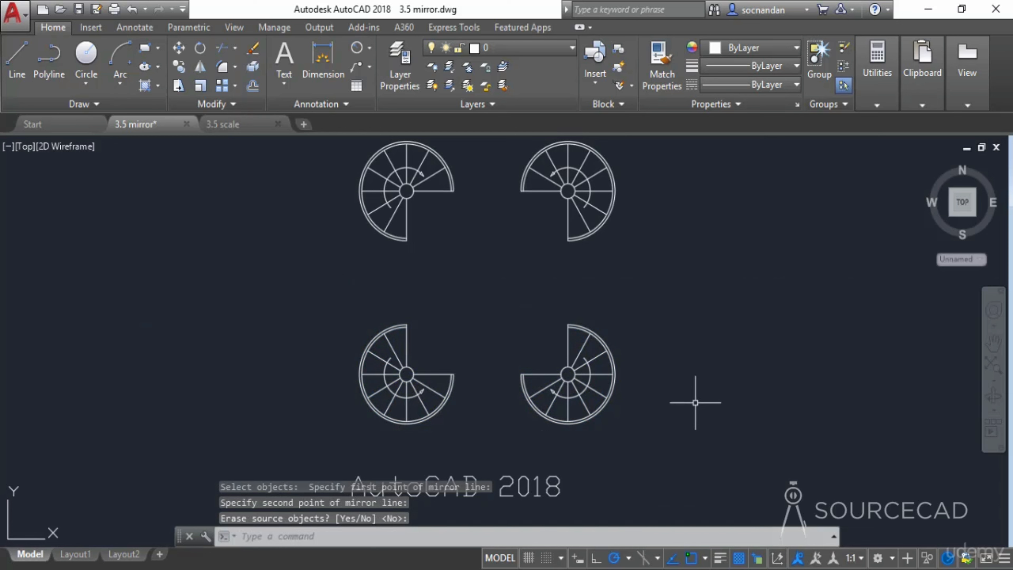
- Mirror all four spiral stairs about a vertical line to their right, erasing the source objects
{"action": "scroll", "coordinate": [674, 344], "scroll_direction": "down", "scroll_amount": 2}
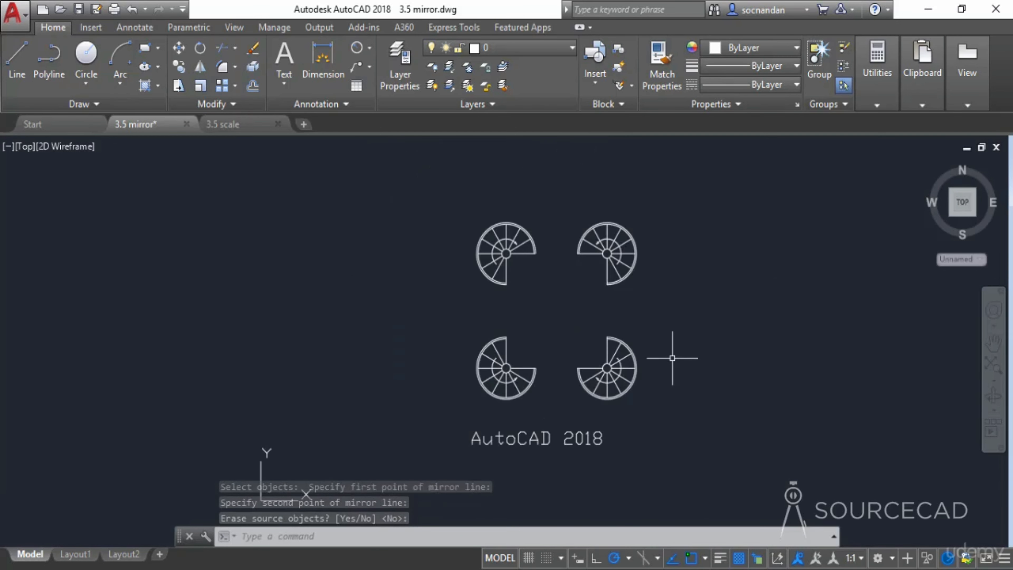
{"action": "middle_click_drag", "start_coordinate": [683, 362], "coordinate": [508, 370]}
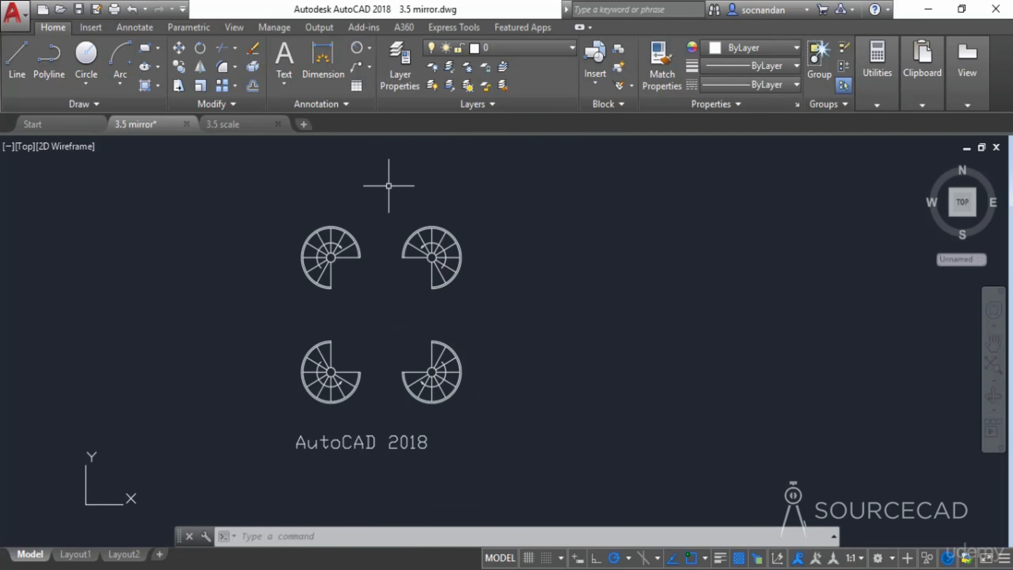
{"action": "left_click", "coordinate": [200, 66]}
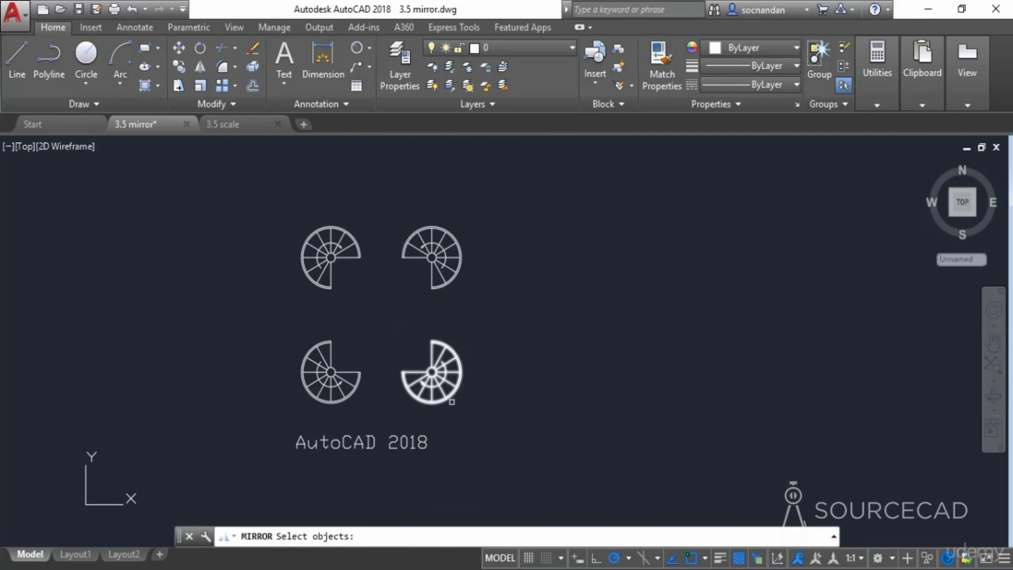
{"action": "left_click", "coordinate": [470, 429]}
{"action": "left_click", "coordinate": [311, 229]}
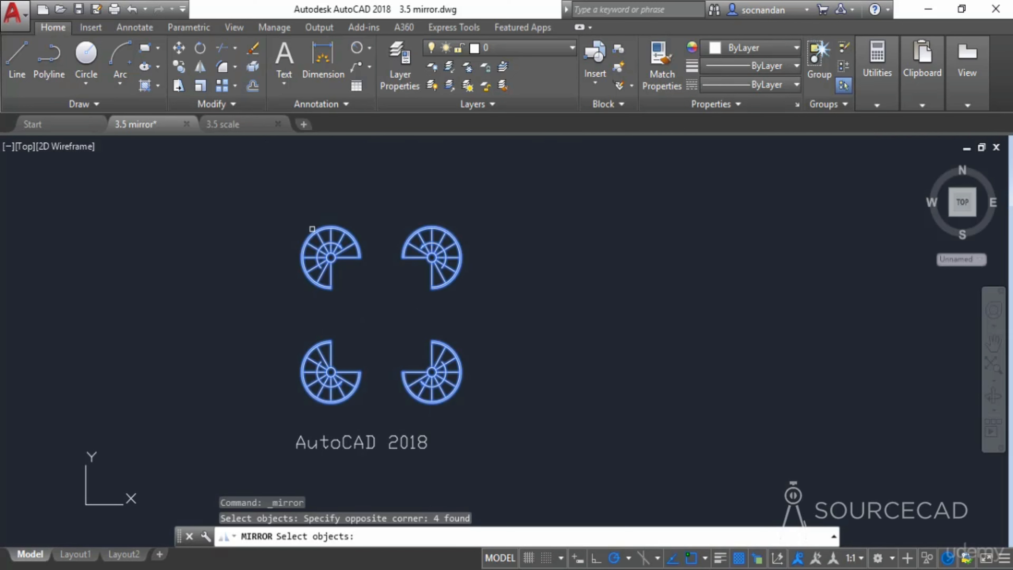
{"action": "key", "text": "Return"}
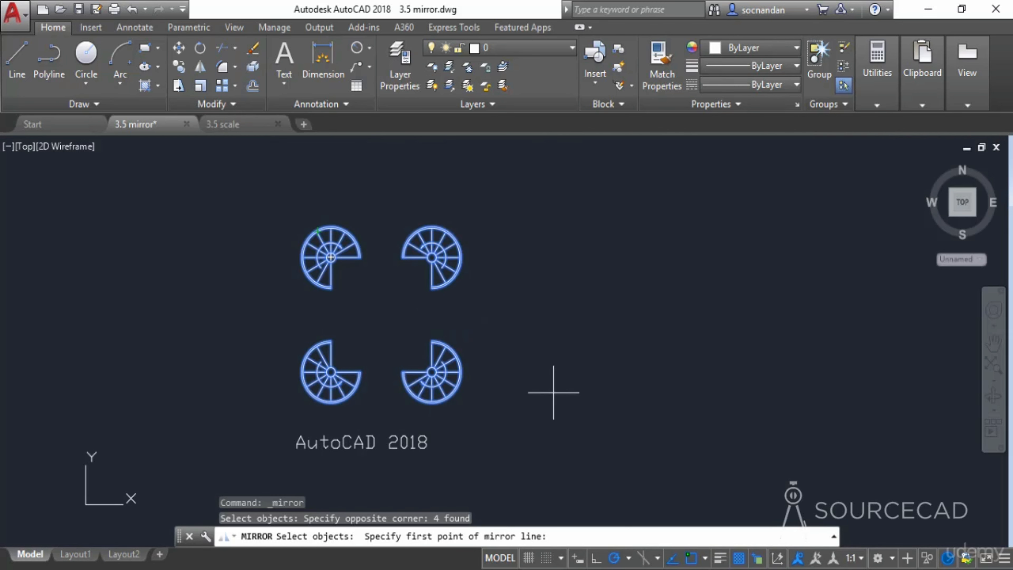
{"action": "left_click", "coordinate": [522, 226]}
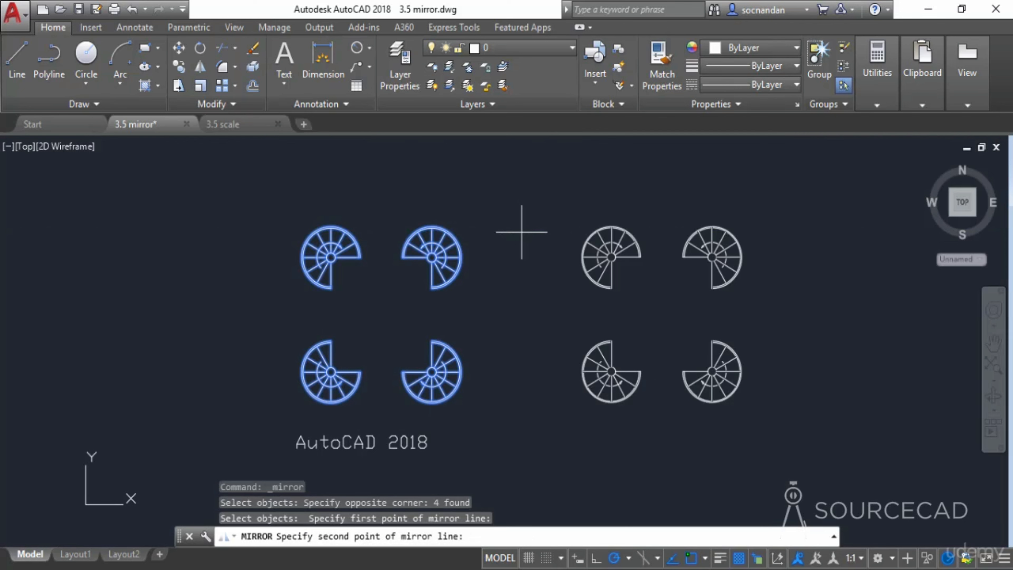
{"action": "left_click", "coordinate": [521, 396]}
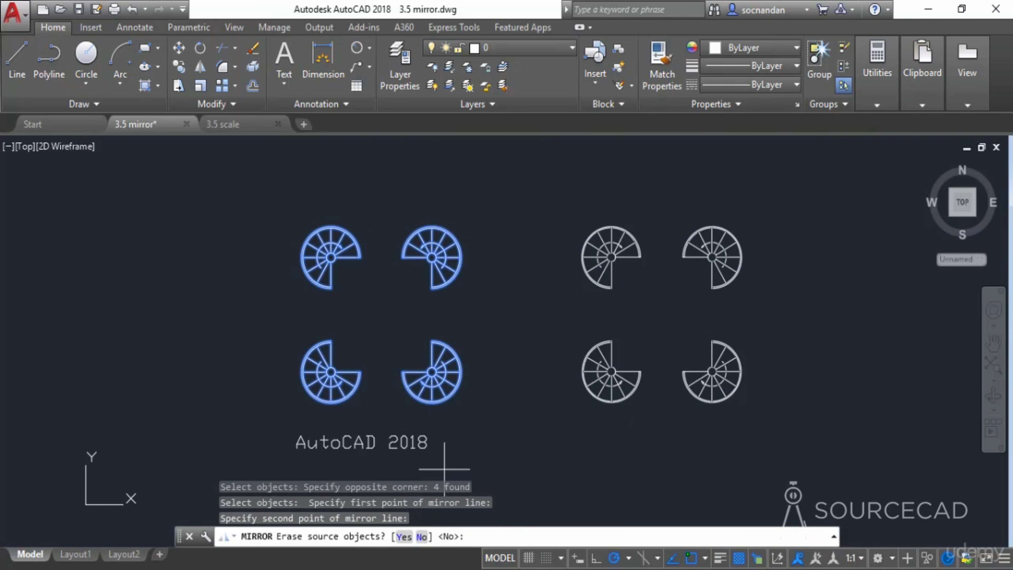
{"action": "left_click", "coordinate": [406, 537]}
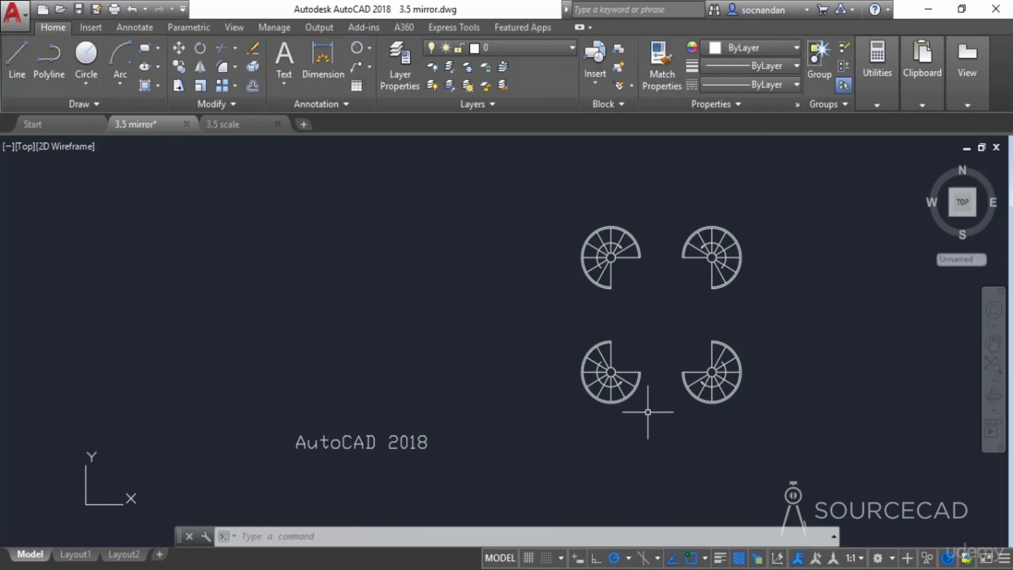
- Undo the last three mirror operations
{"action": "key", "text": "ctrl+z"}
{"action": "key", "text": "ctrl+z"}
{"action": "key", "text": "ctrl+z"}
{"action": "key", "text": "ctrl+z"}
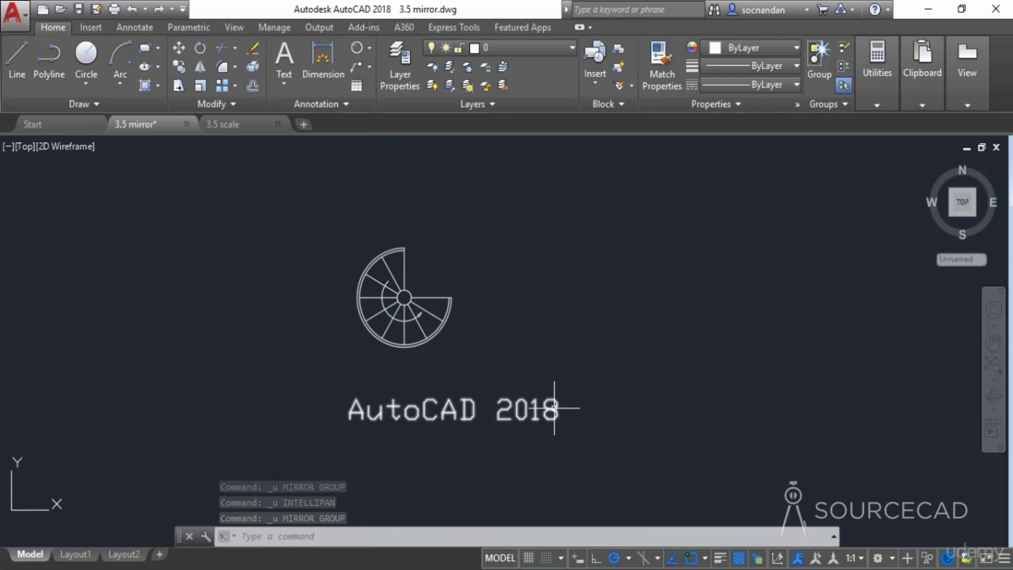
- Mirror the AutoCAD 2018 text about a vertical line to its right, keeping the source text
{"action": "left_click", "coordinate": [202, 67]}
{"action": "left_click", "coordinate": [372, 416]}
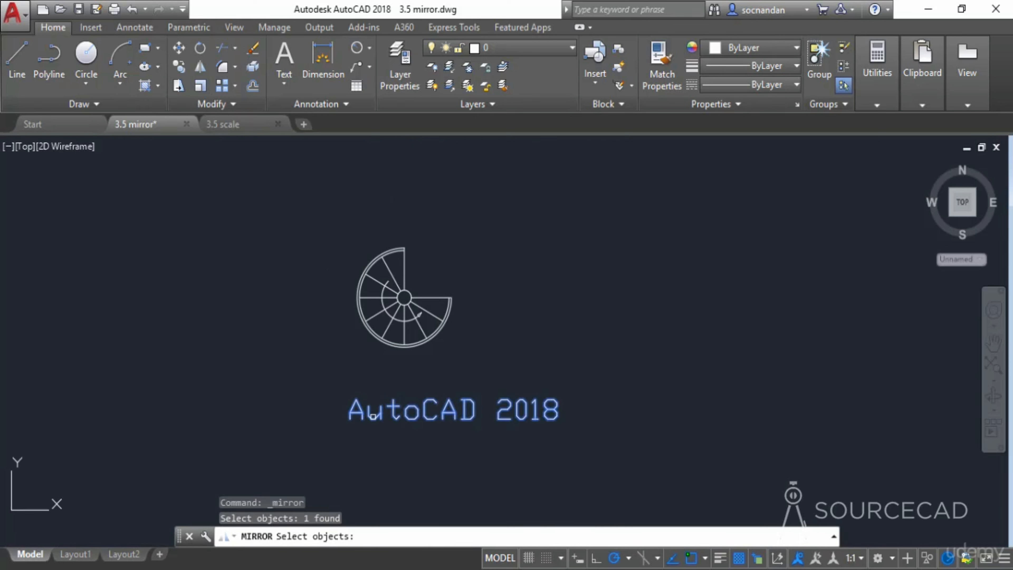
{"action": "key", "text": "Return"}
{"action": "left_click", "coordinate": [589, 430]}
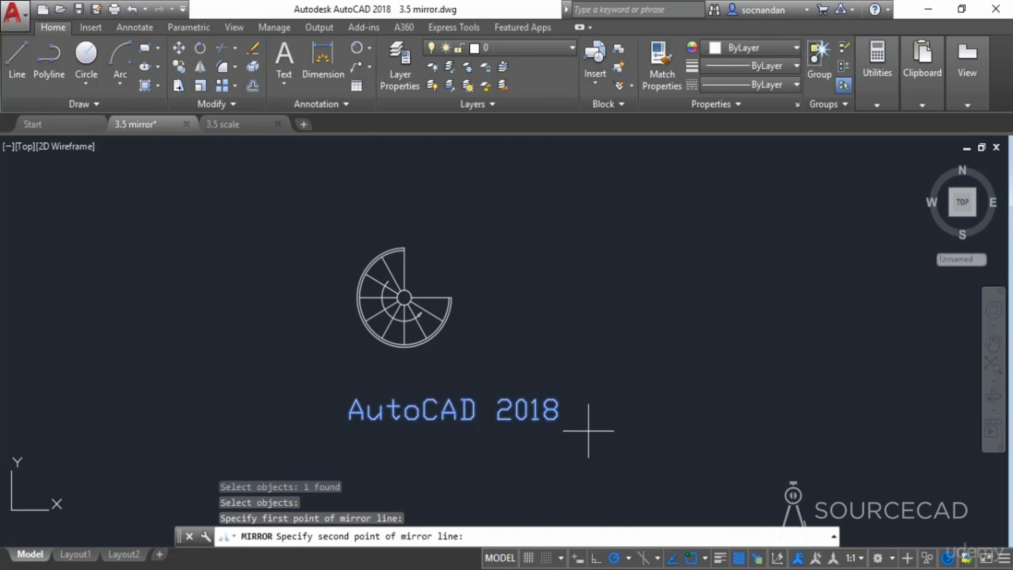
{"action": "left_click", "coordinate": [592, 362]}
{"action": "key", "text": "Return"}
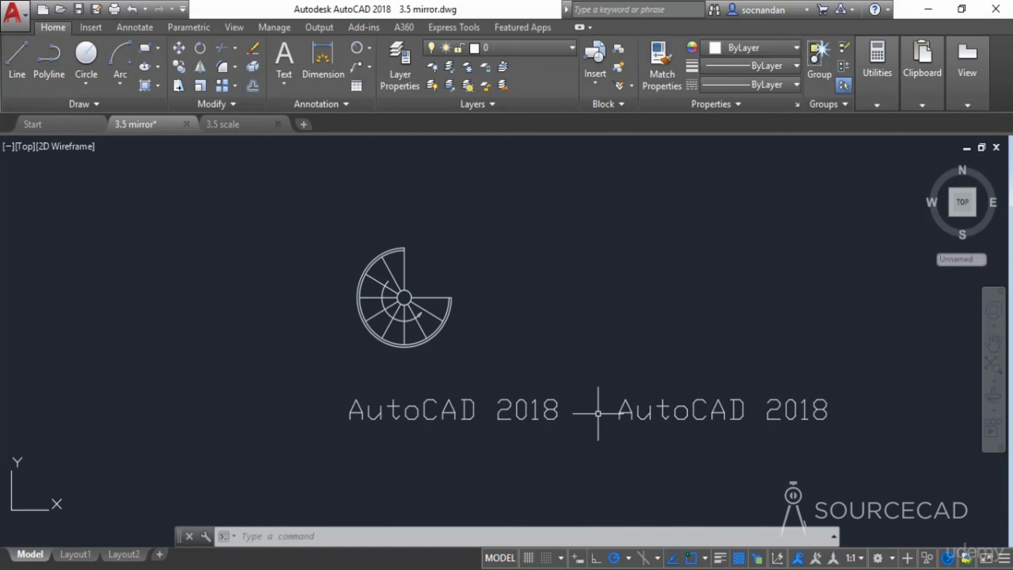
{"action": "middle_click_drag", "start_coordinate": [601, 445], "coordinate": [522, 460]}
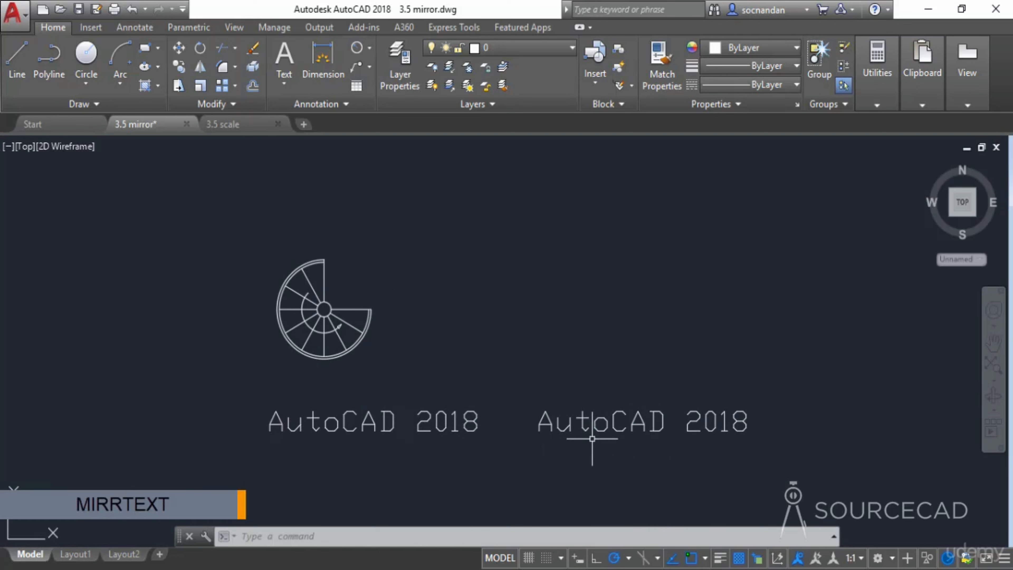
- Copy the left AutoCAD 2018 text to a position directly below it
{"action": "left_click", "coordinate": [468, 409]}
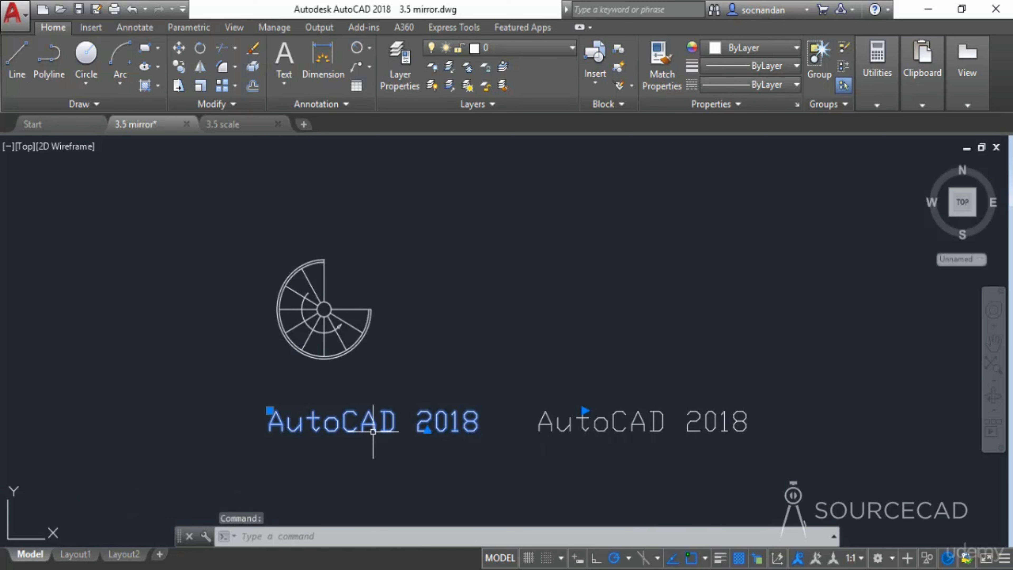
{"action": "left_click", "coordinate": [459, 387]}
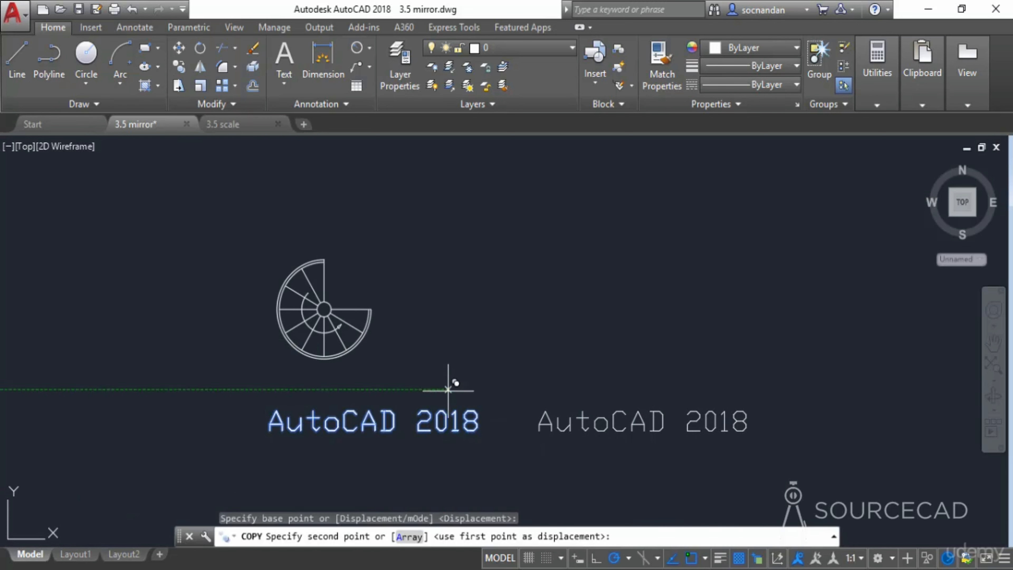
{"action": "left_click", "coordinate": [478, 491]}
{"action": "mouse_move", "coordinate": [543, 477]}
{"action": "middle_mouse_down"}
{"action": "mouse_move", "coordinate": [516, 367]}
{"action": "mouse_move", "coordinate": [522, 378]}
{"action": "middle_mouse_up"}
{"action": "key", "text": "Escape"}
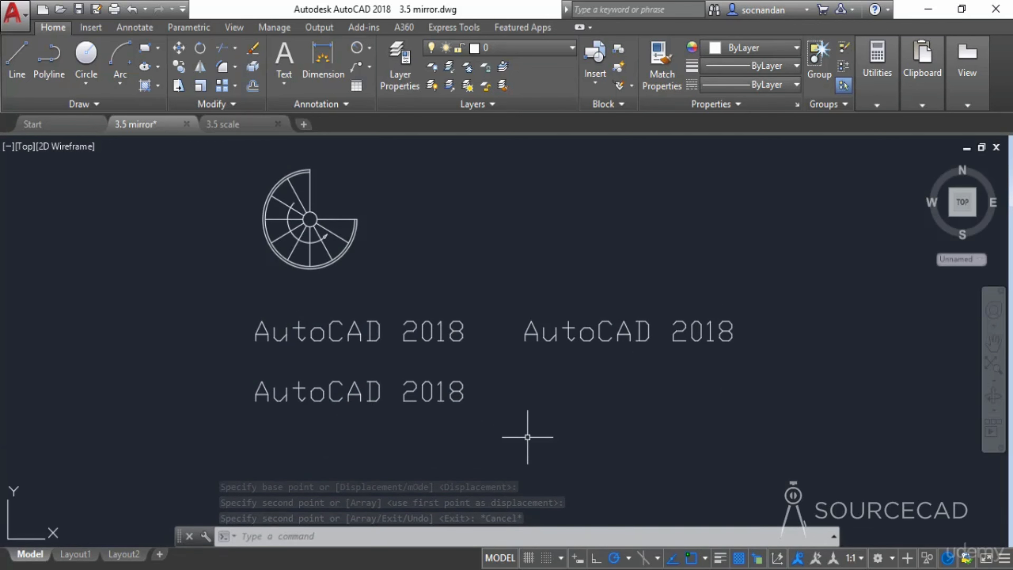
- Set the MIRRTEXT system variable to 1
{"action": "type", "text": "mirrte"}
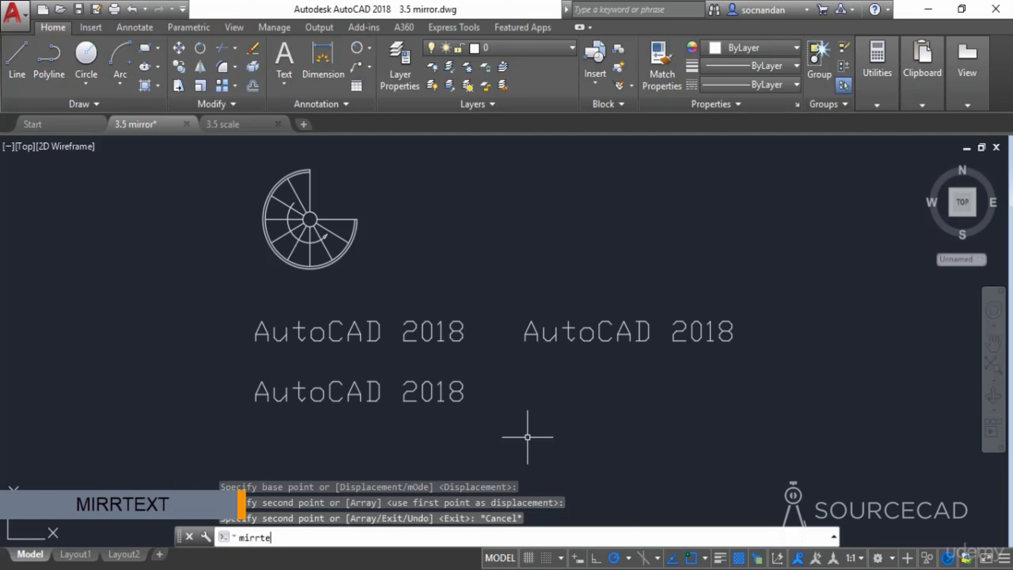
{"action": "type", "text": "xt"}
{"action": "key", "text": "Return"}
{"action": "type", "text": "1"}
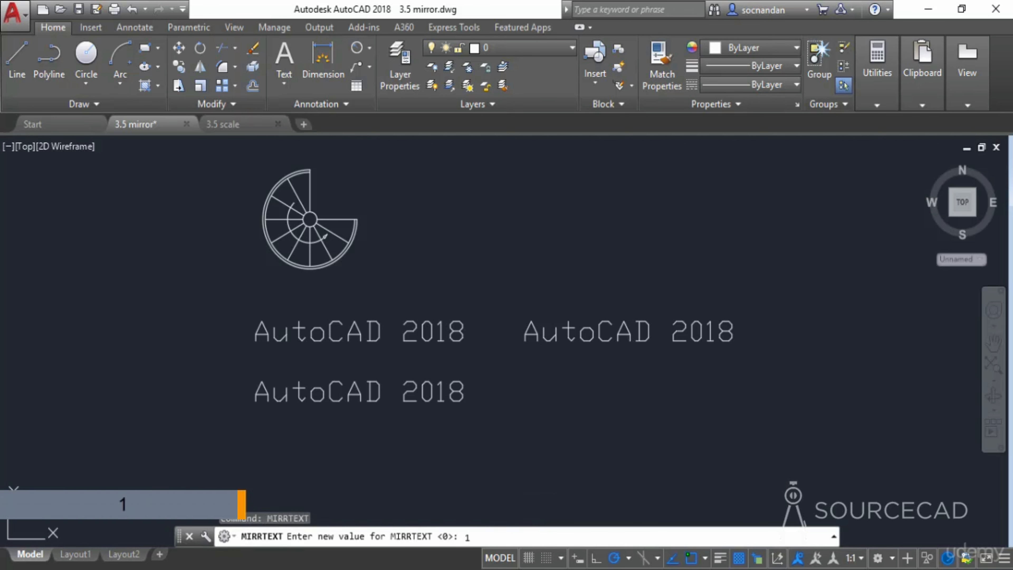
{"action": "key", "text": "Return"}
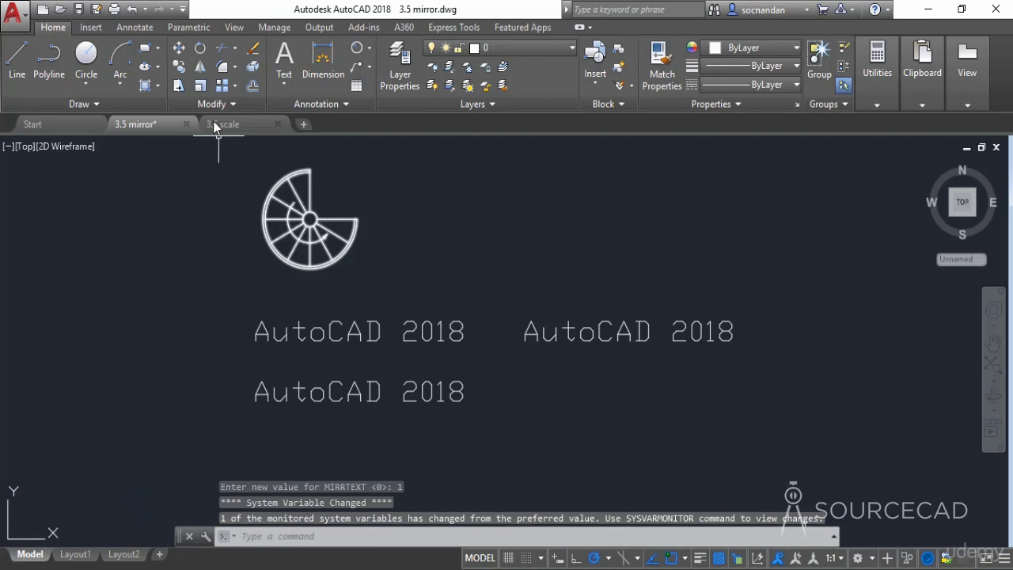
- Mirror the lower AutoCAD 2018 text about a vertical line to its right, keeping the source text
{"action": "left_click", "coordinate": [201, 67]}
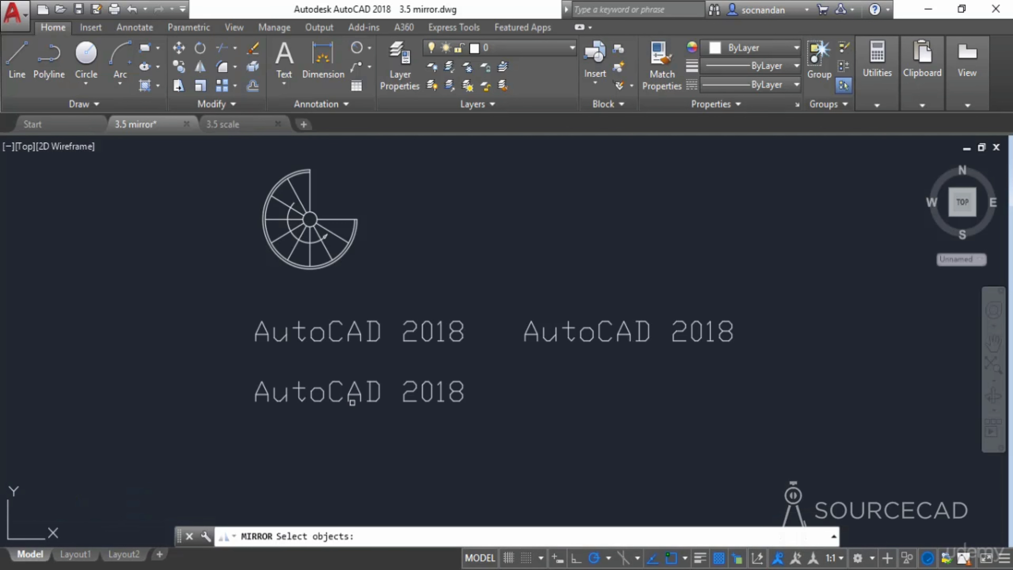
{"action": "left_click", "coordinate": [356, 395]}
{"action": "key", "text": "Return"}
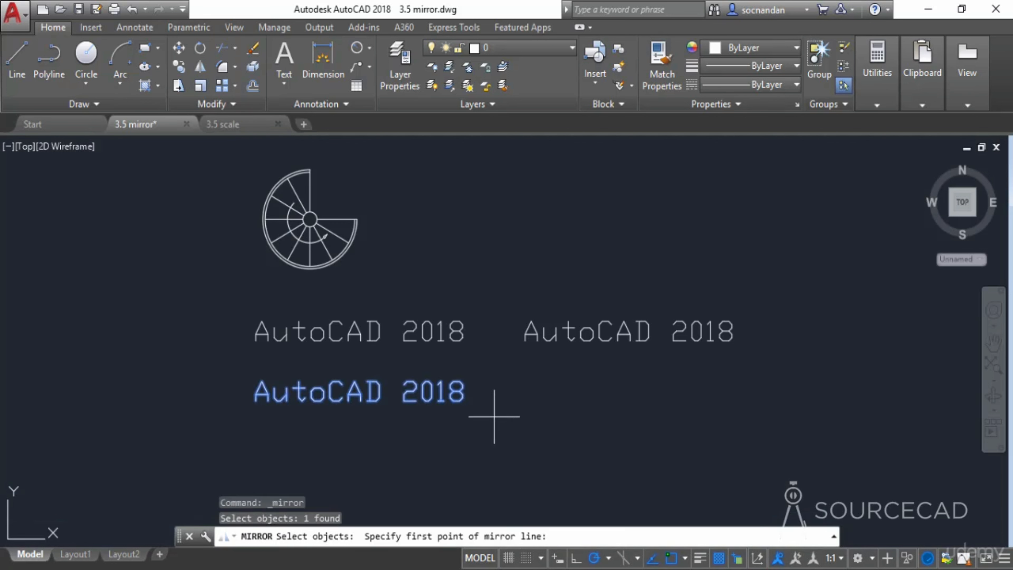
{"action": "left_click", "coordinate": [495, 418]}
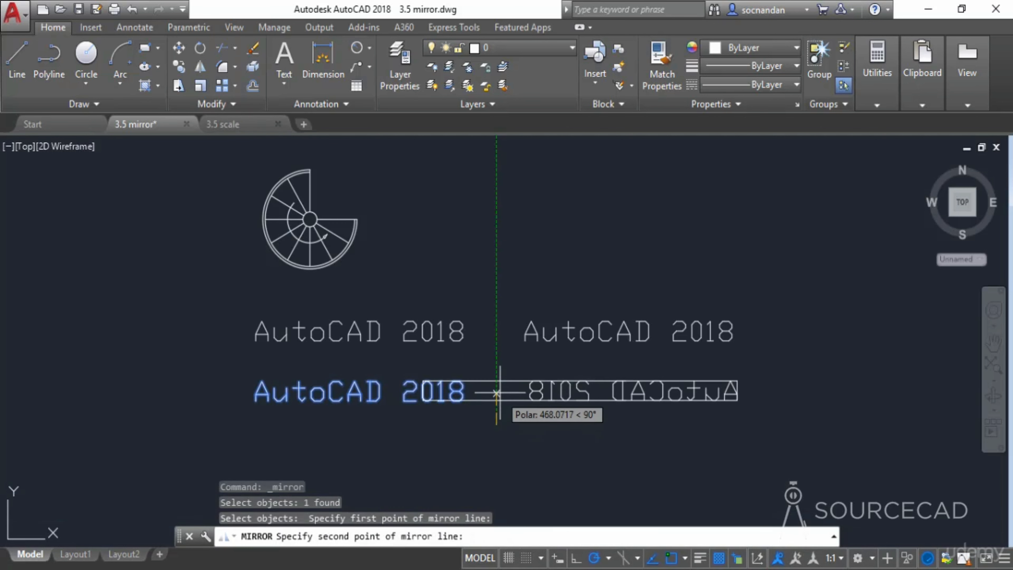
{"action": "left_click", "coordinate": [499, 356]}
{"action": "key", "text": "Return"}
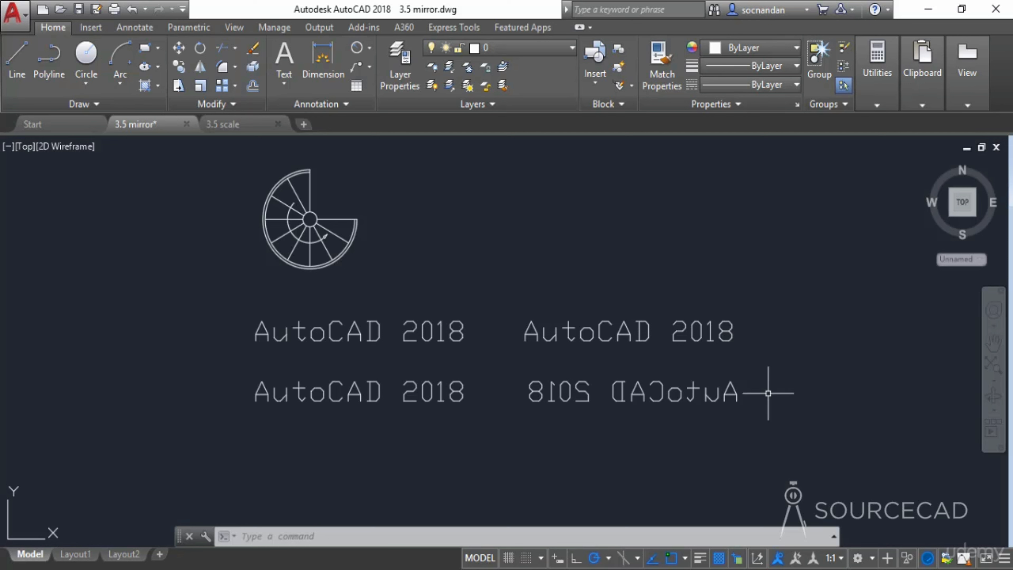
- Set the MIRRTEXT system variable back to 0
{"action": "type", "text": "MIRRTEXT"}
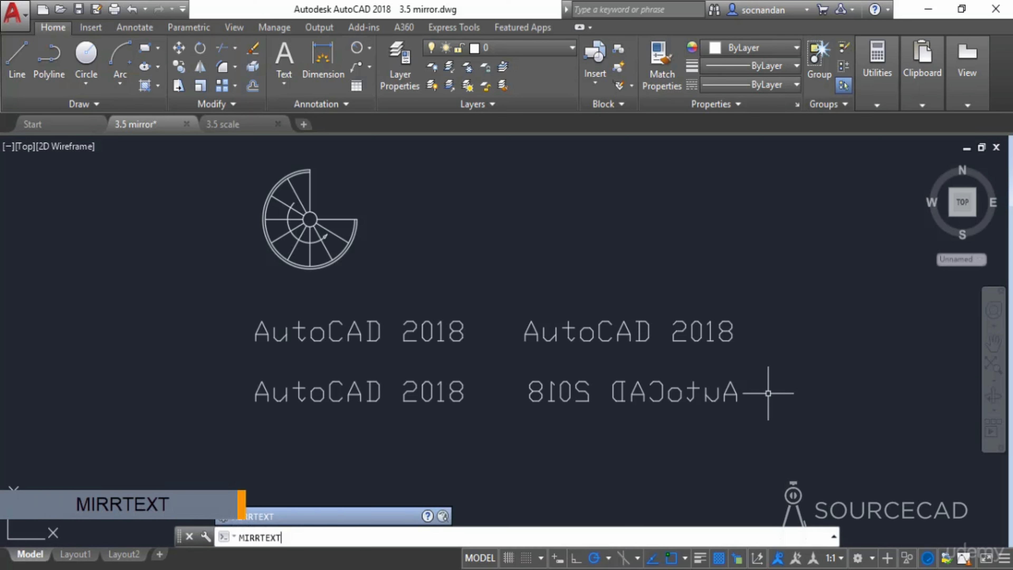
{"action": "key", "text": "Return"}
{"action": "type", "text": "0"}
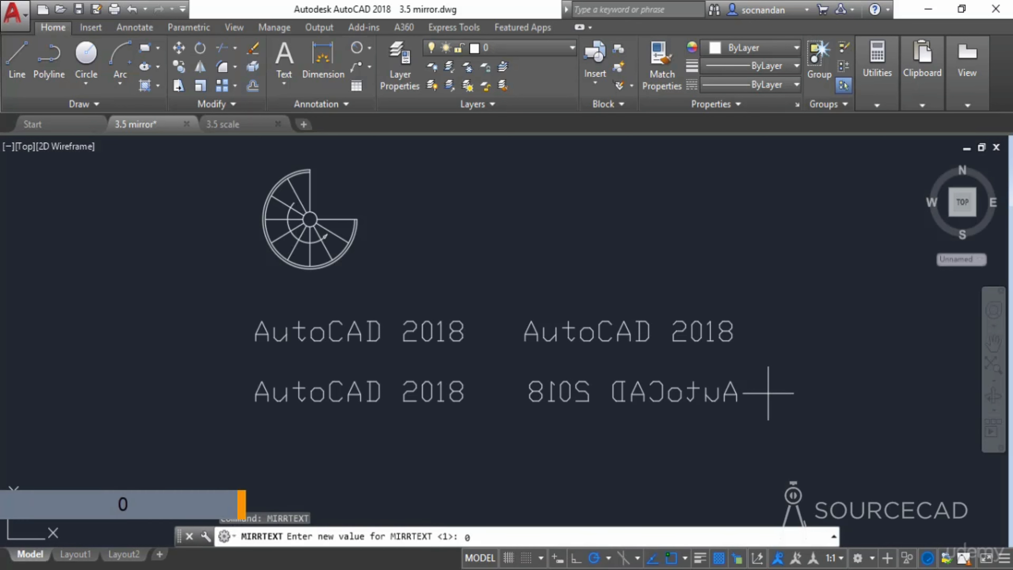
{"action": "key", "text": "Return"}
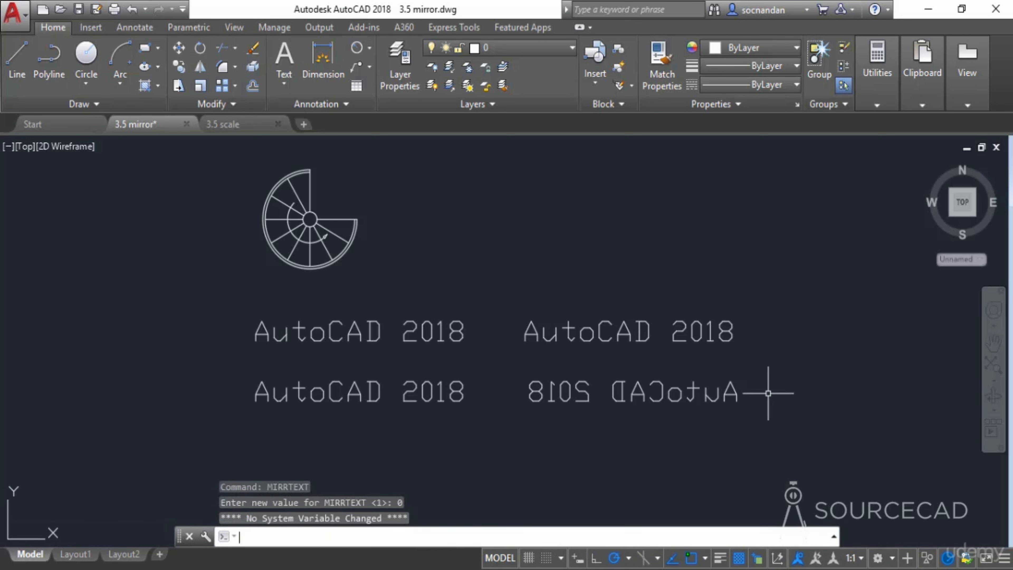
- In the 3.5 scale drawing, scale the window drawing using its lower-left corner as the base point
{"action": "left_click", "coordinate": [230, 126]}
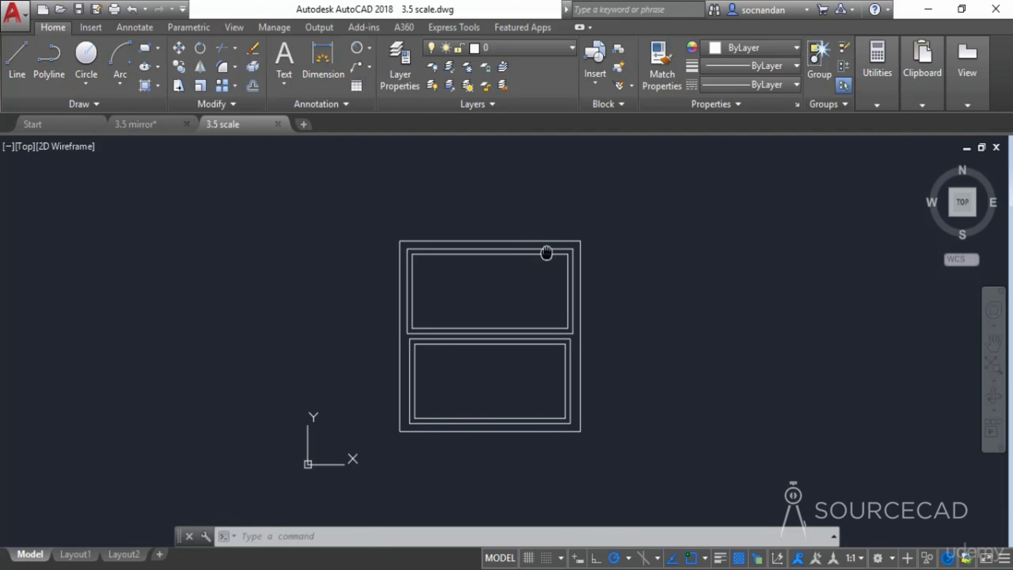
{"action": "middle_click_drag", "start_coordinate": [546, 253], "coordinate": [482, 246]}
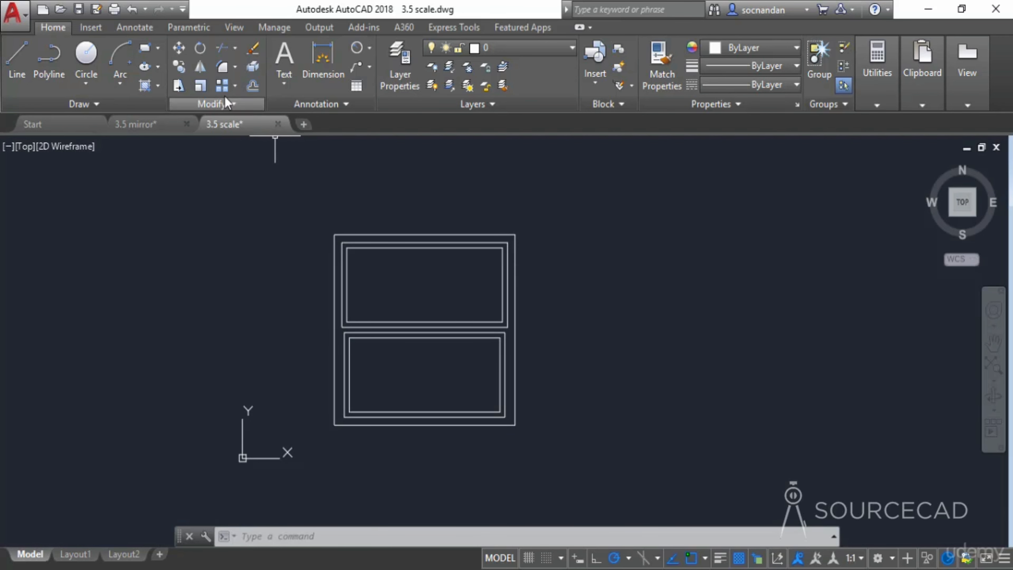
{"action": "left_click", "coordinate": [203, 90]}
{"action": "left_click", "coordinate": [363, 233]}
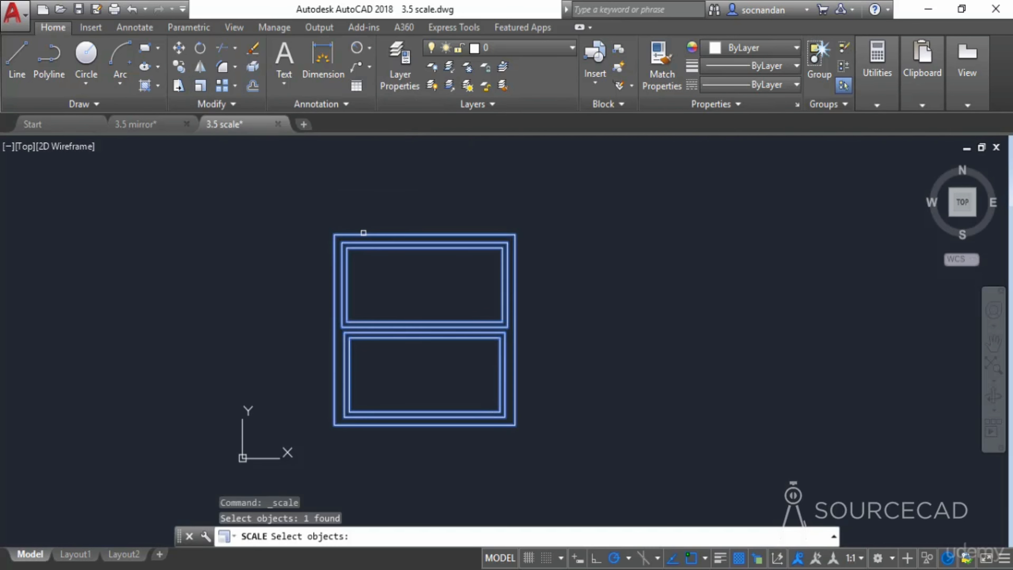
{"action": "key", "text": "Return"}
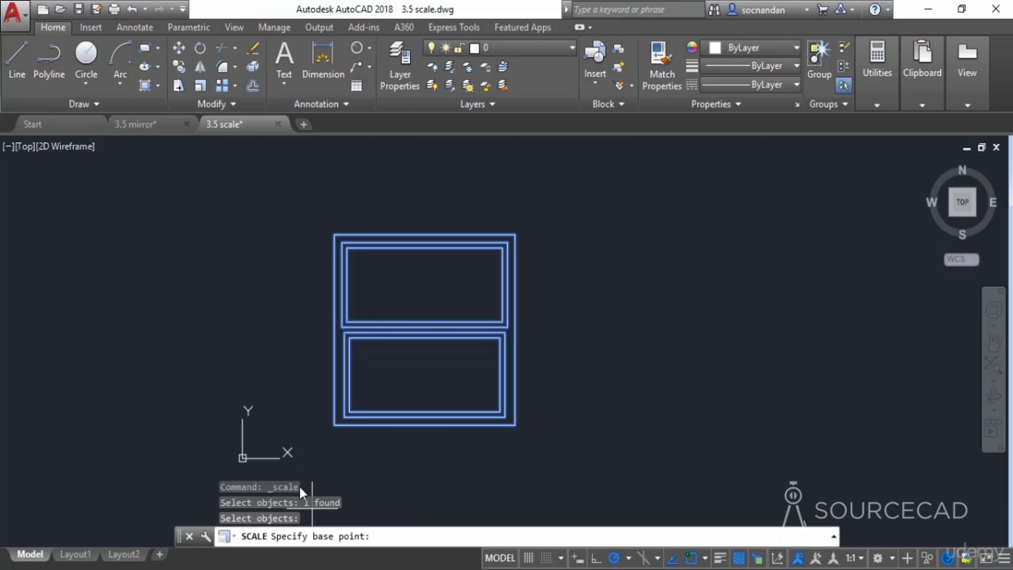
{"action": "left_click", "coordinate": [334, 424]}
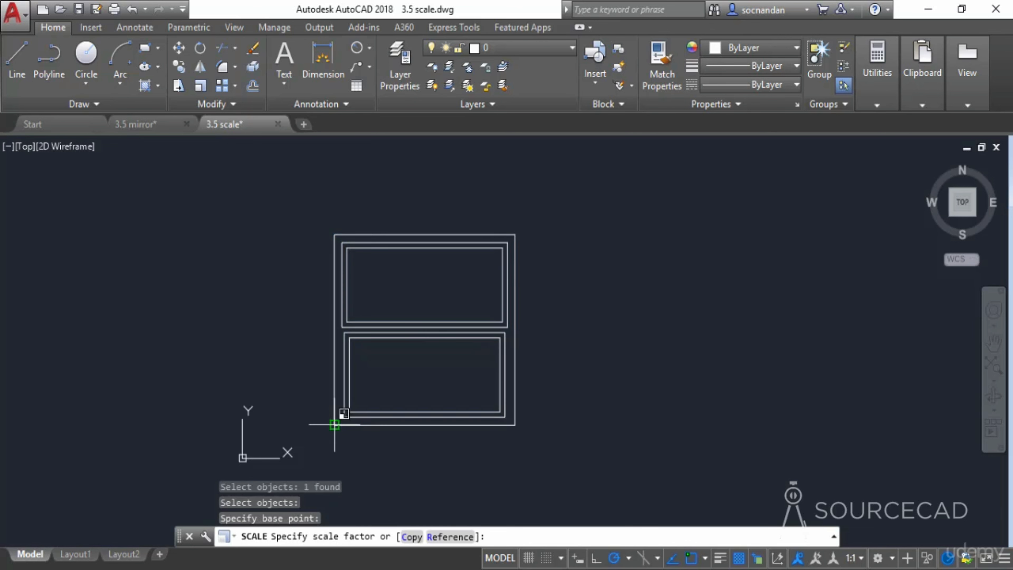
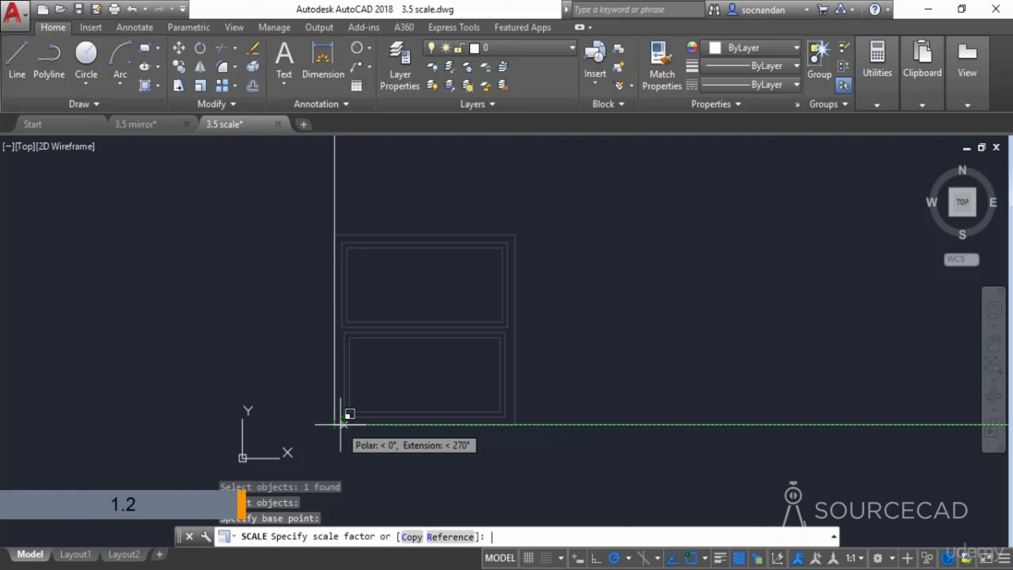
- Scale the window by a factor of 1.2, then undo the scaling
{"action": "type", "text": "1.2"}
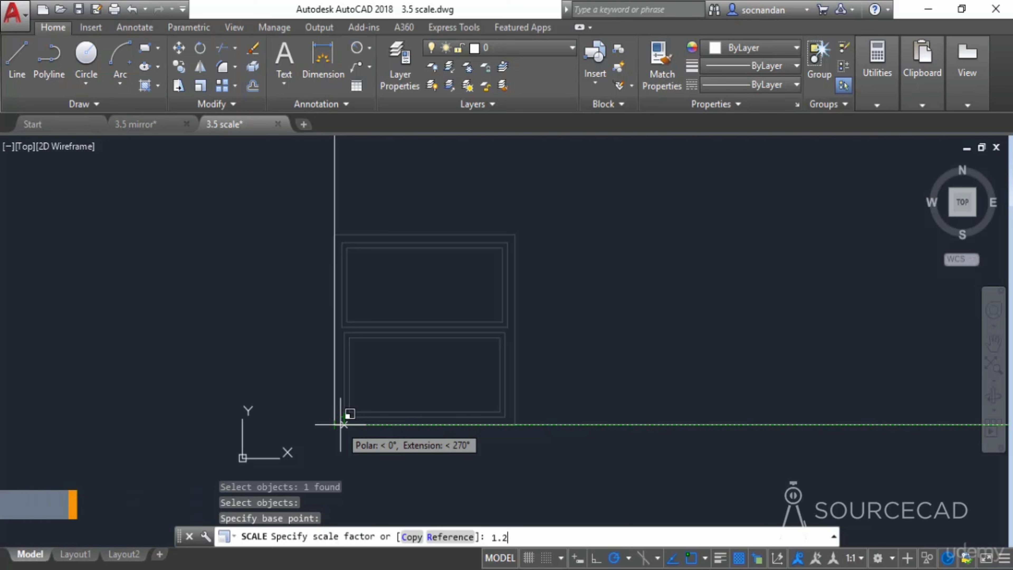
{"action": "key", "text": "Return"}
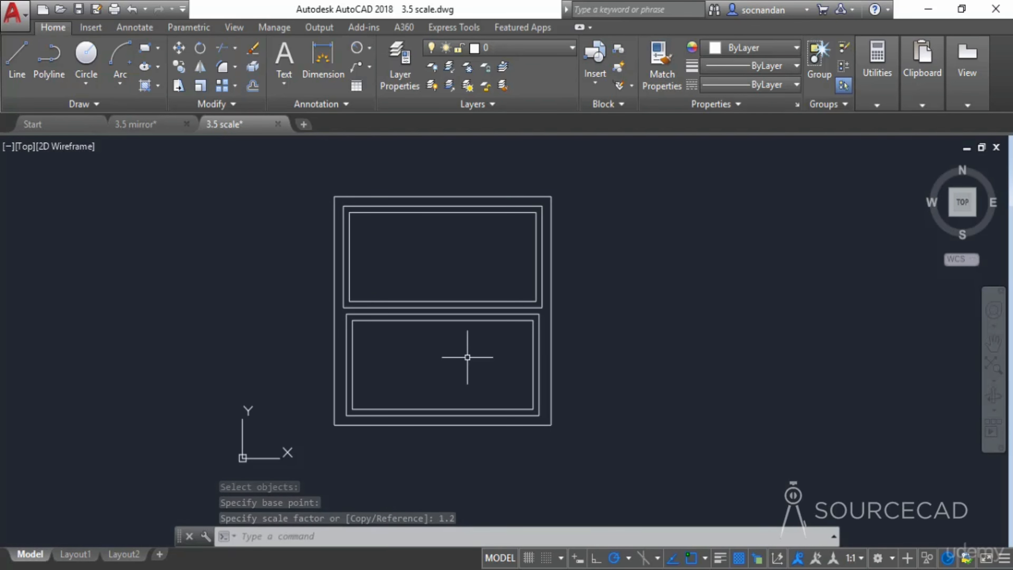
{"action": "key", "text": "ctrl+z"}
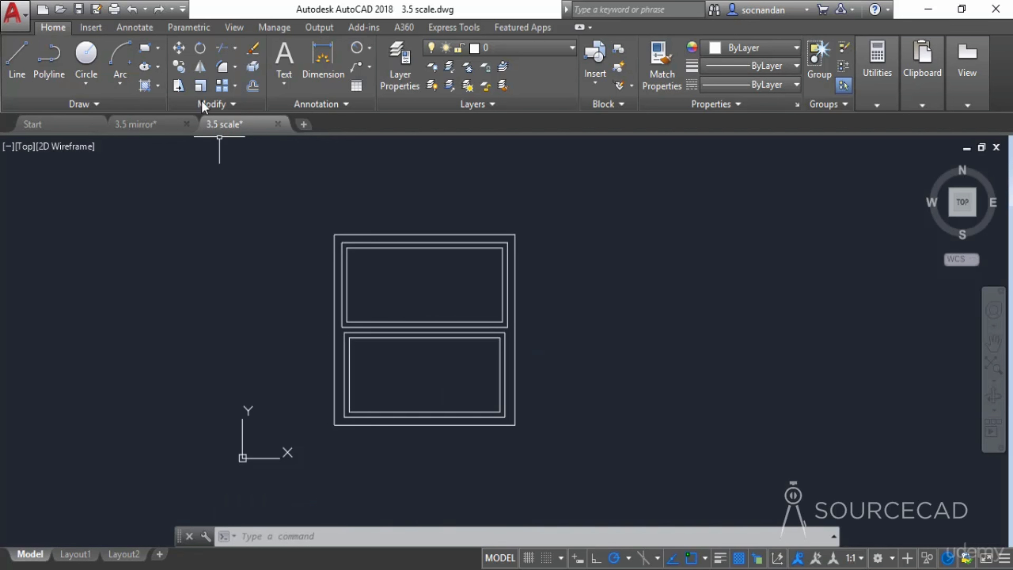
- Scale a copy of the window by 0.5 about its lower-left corner
{"action": "left_click", "coordinate": [201, 86]}
{"action": "left_click", "coordinate": [357, 242]}
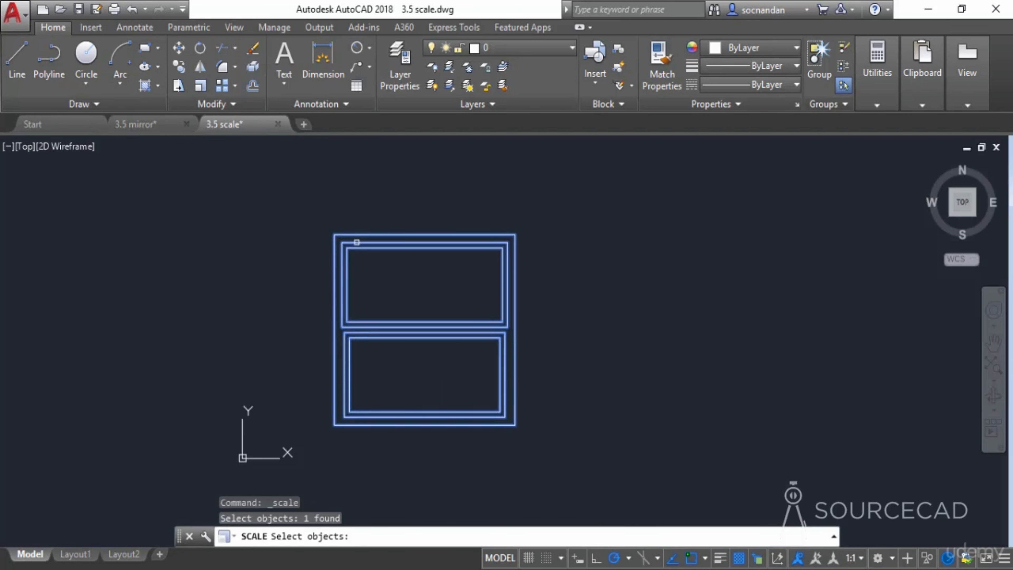
{"action": "key", "text": "Return"}
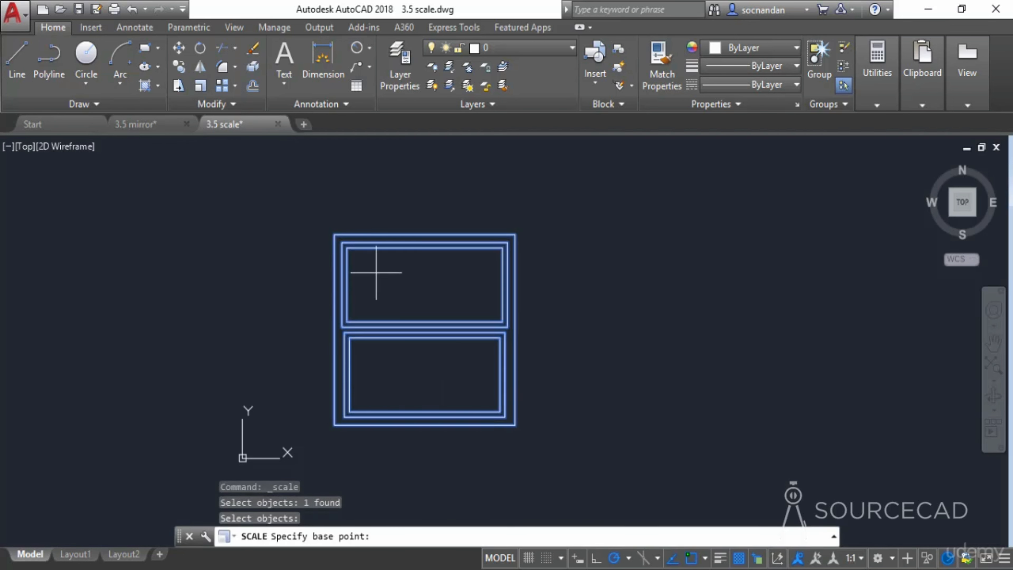
{"action": "left_click", "coordinate": [334, 424]}
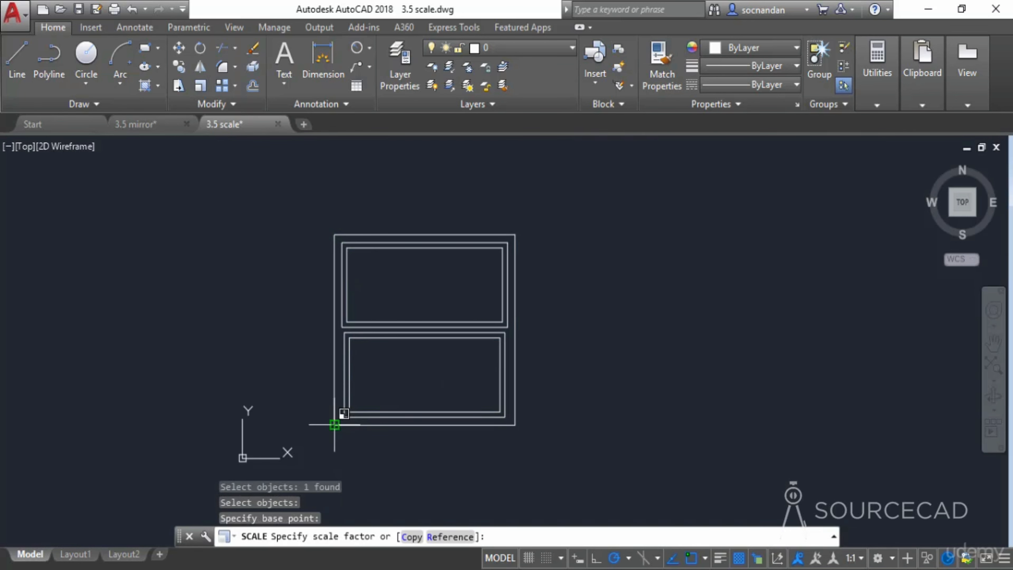
{"action": "left_click", "coordinate": [411, 538]}
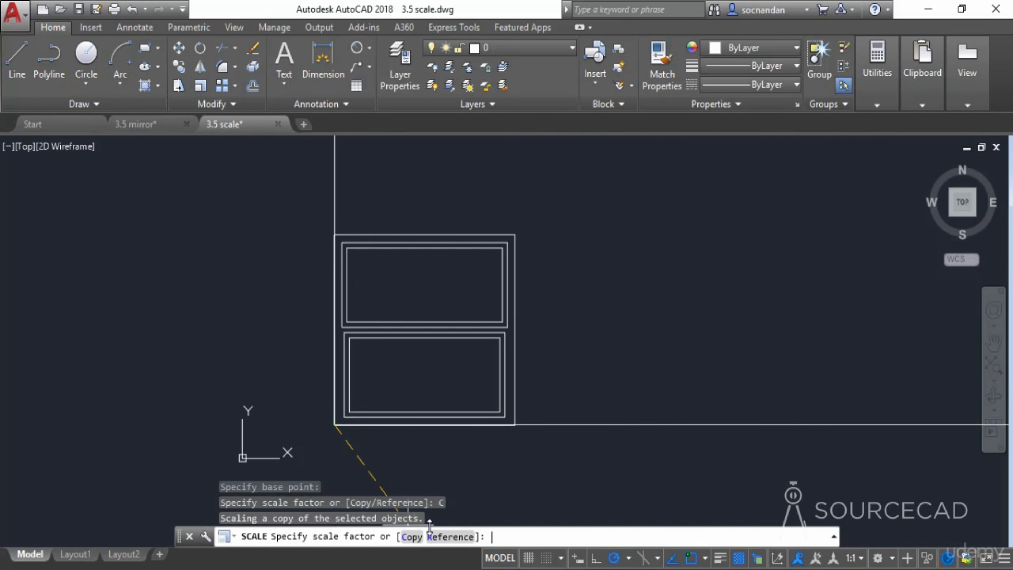
{"action": "type", "text": "0.5"}
{"action": "key", "text": "Return"}
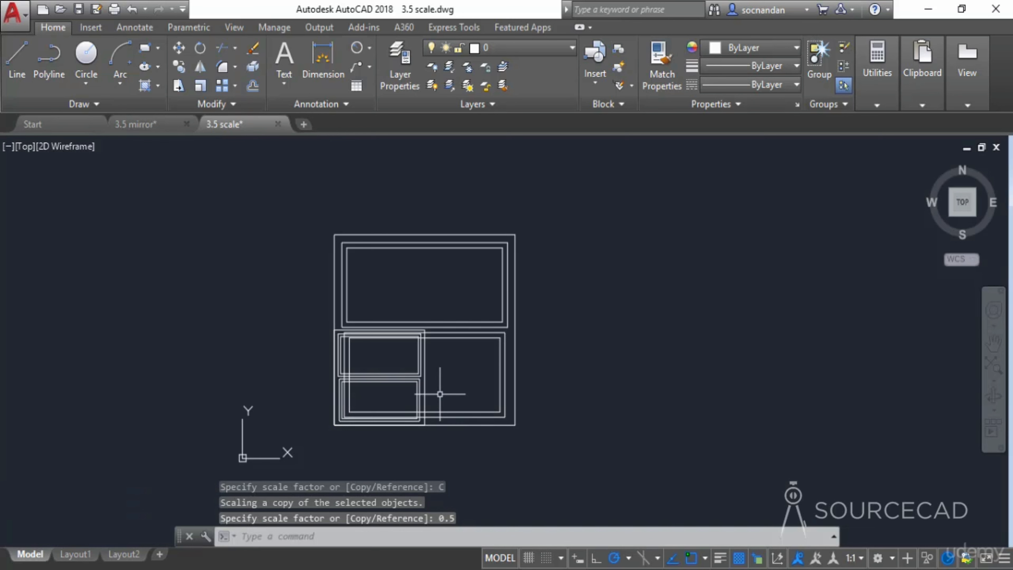
- Move the half-size copy aside with its corner grip, then undo the move and the scaled copy
{"action": "left_click", "coordinate": [420, 378]}
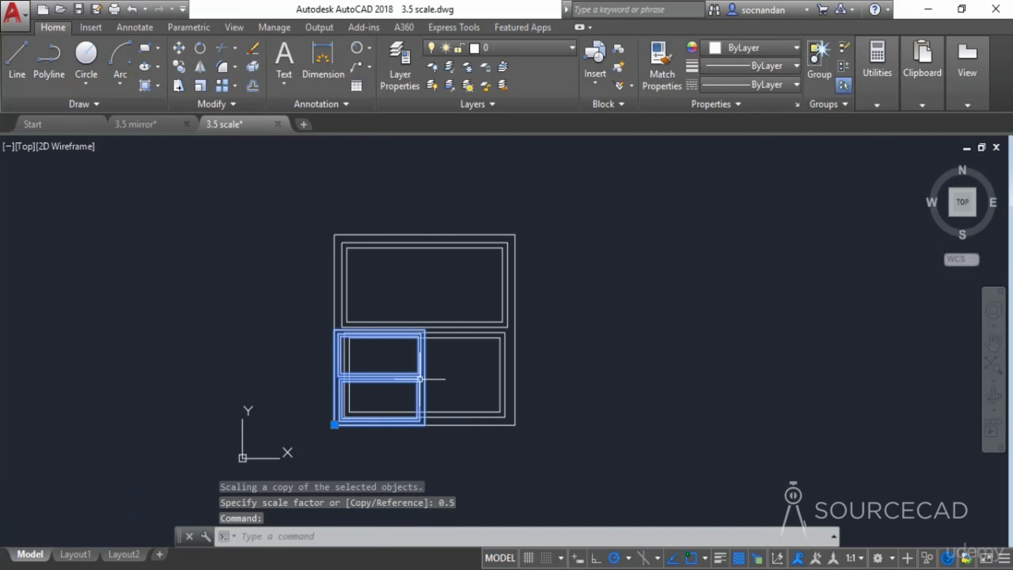
{"action": "left_click", "coordinate": [334, 424]}
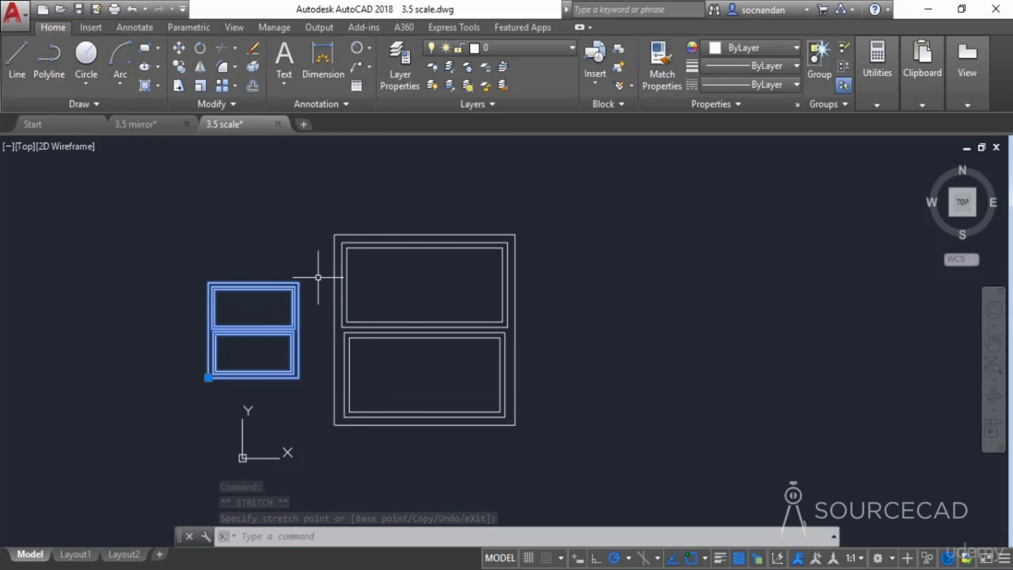
{"action": "key", "text": "ctrl+z"}
{"action": "key", "text": "ctrl+z"}
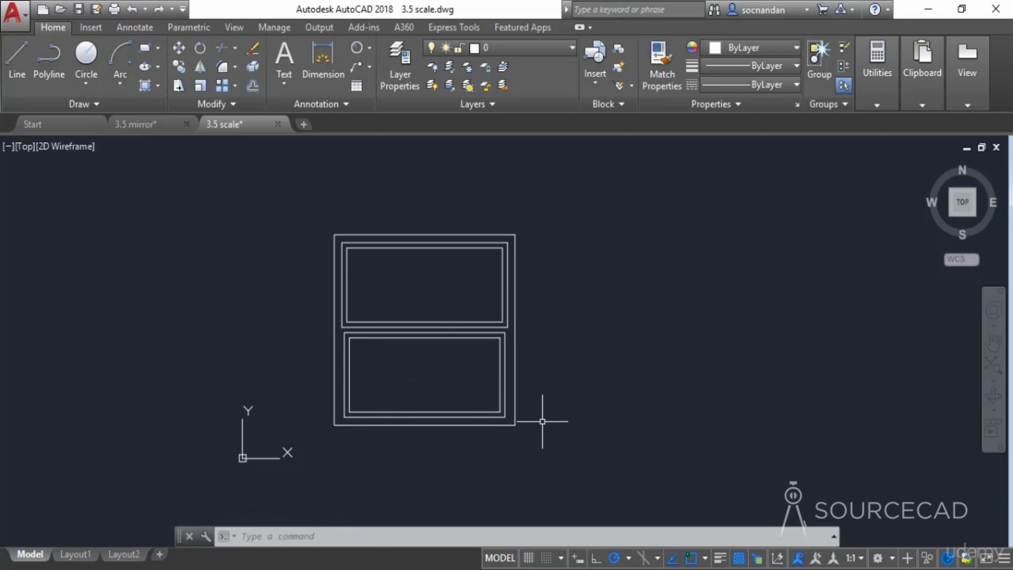
- Draw a 1000-unit horizontal line from the window's lower-left corner
{"action": "left_click", "coordinate": [15, 65]}
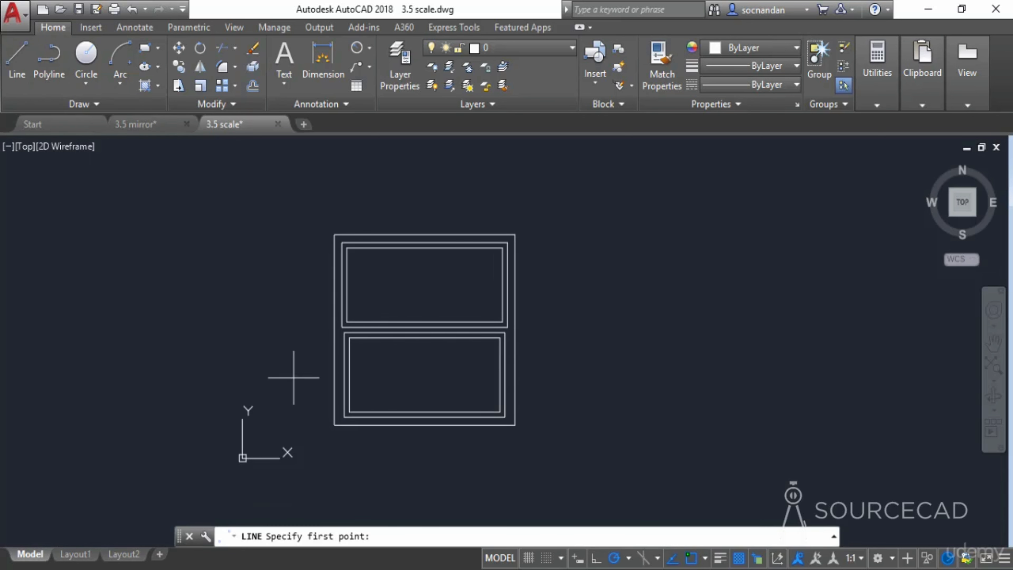
{"action": "left_click", "coordinate": [334, 424]}
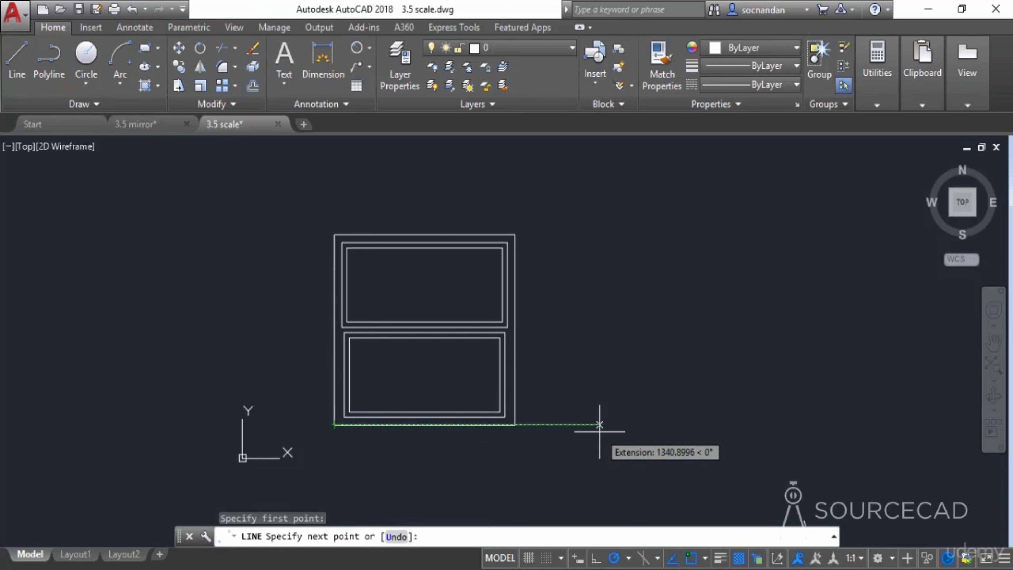
{"action": "type", "text": "1000"}
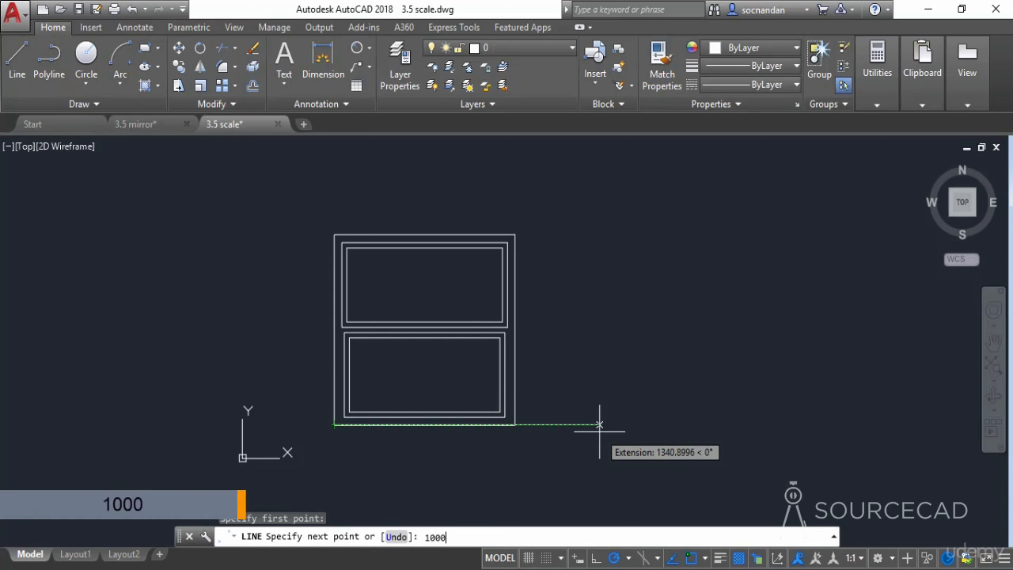
{"action": "key", "text": "Return"}
{"action": "key", "text": "Return"}
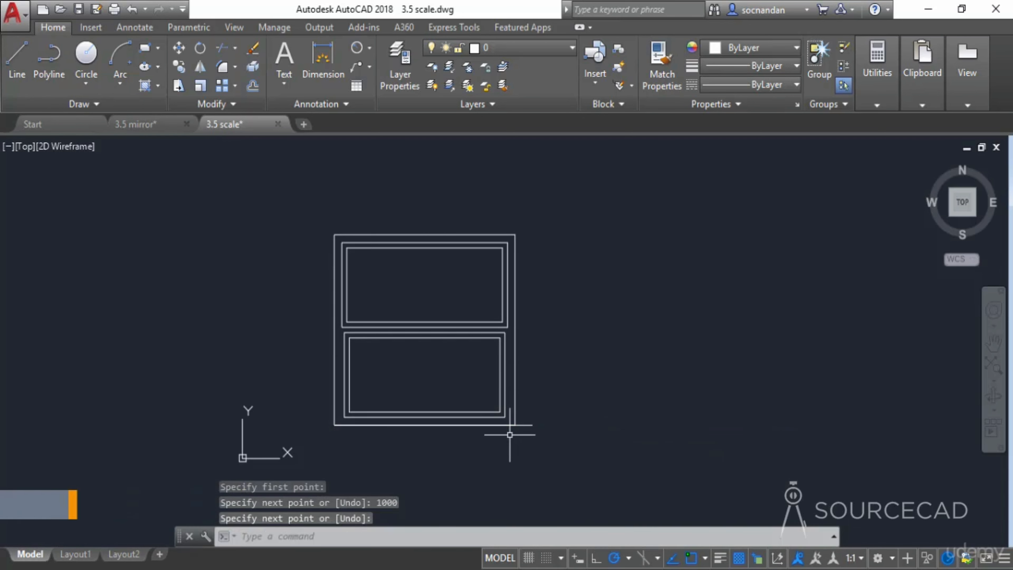
- Scale the window with the Reference option so its bottom width matches the end of the 1000-unit line
{"action": "scroll", "coordinate": [515, 427], "scroll_direction": "up", "scroll_amount": 2}
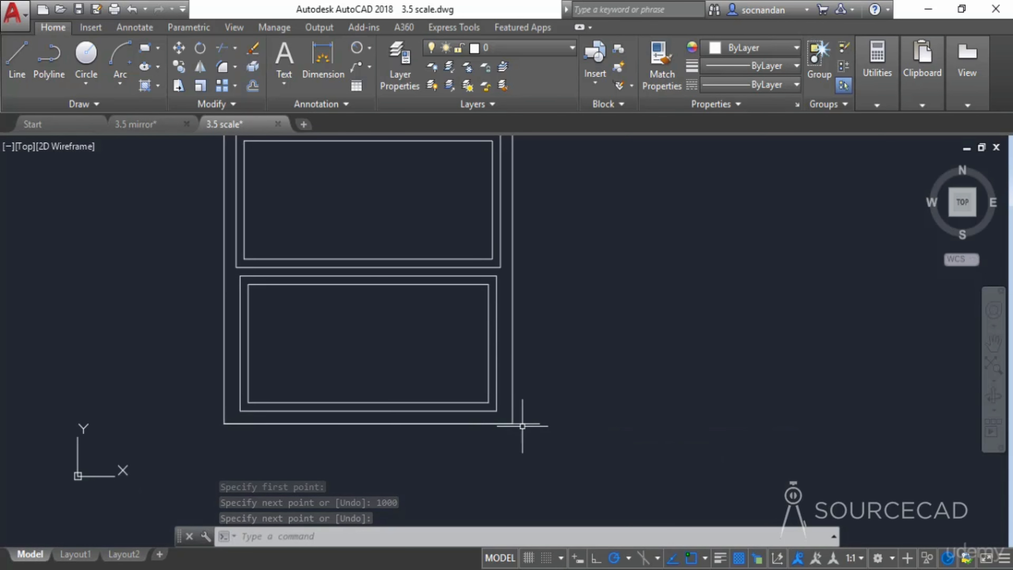
{"action": "middle_click_drag", "start_coordinate": [561, 408], "coordinate": [561, 430]}
{"action": "middle_click_drag", "start_coordinate": [424, 386], "coordinate": [434, 402]}
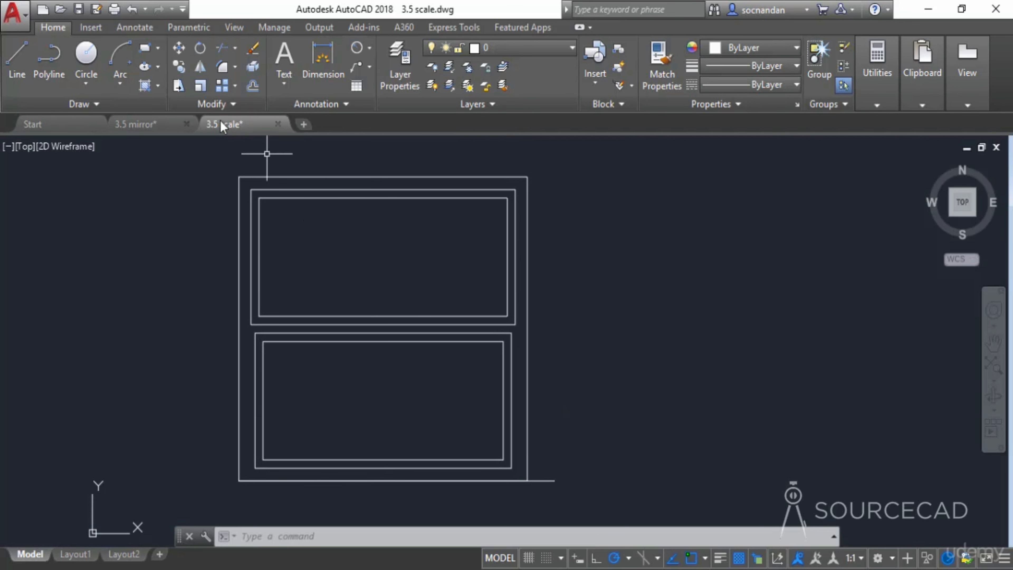
{"action": "left_click", "coordinate": [202, 86]}
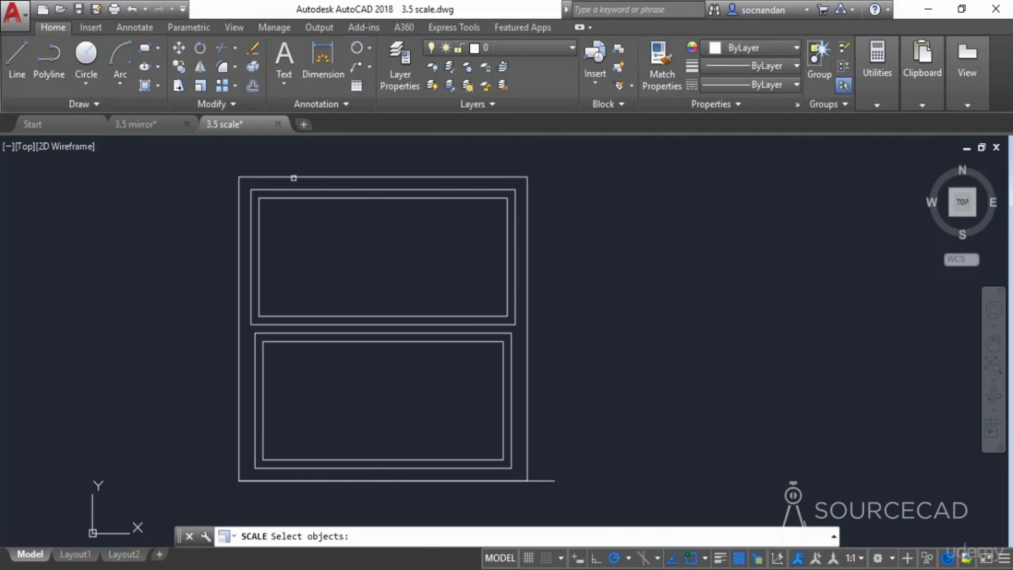
{"action": "left_click", "coordinate": [298, 178]}
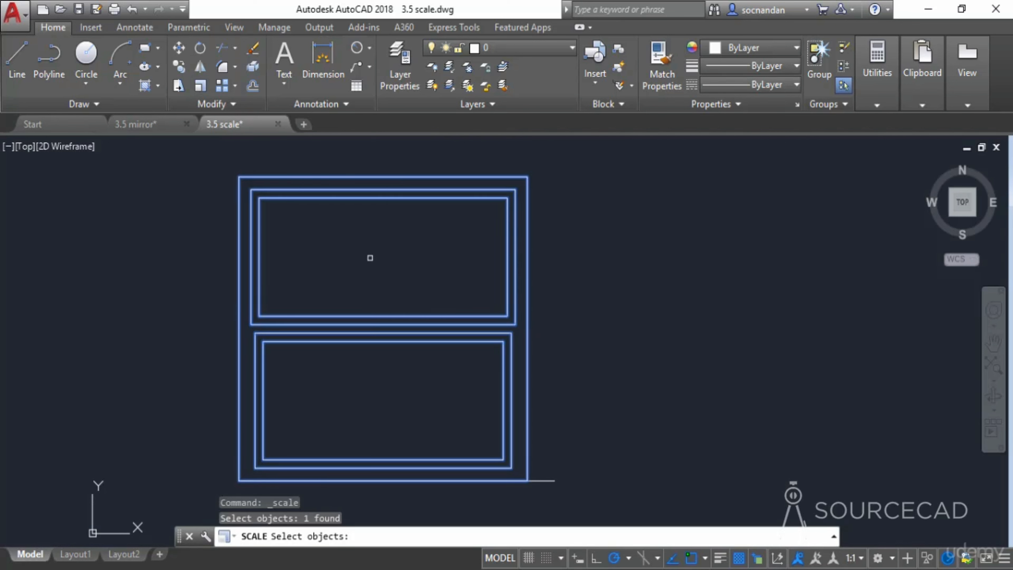
{"action": "key", "text": "Return"}
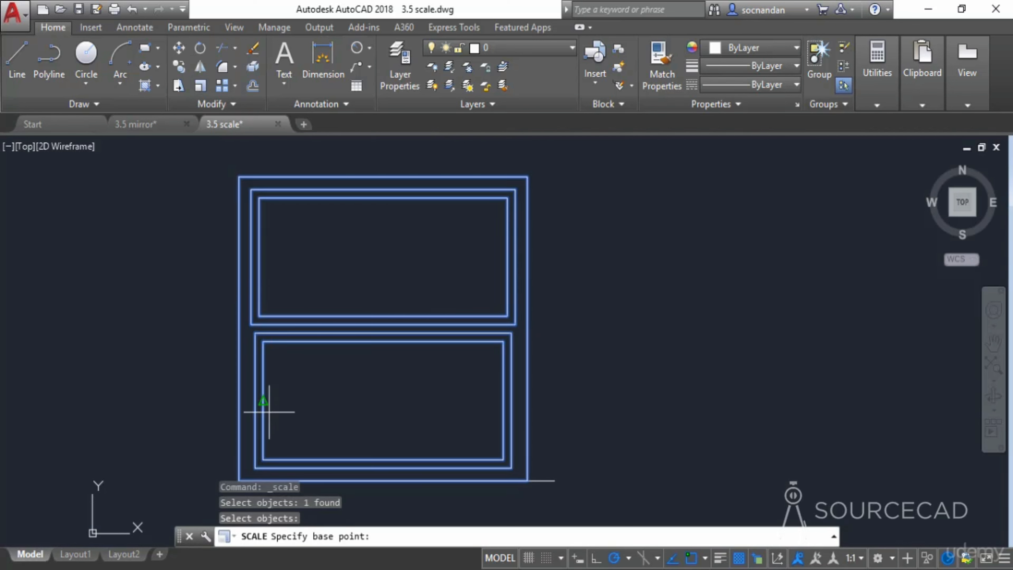
{"action": "middle_click_drag", "start_coordinate": [344, 430], "coordinate": [364, 407]}
{"action": "left_click", "coordinate": [260, 457]}
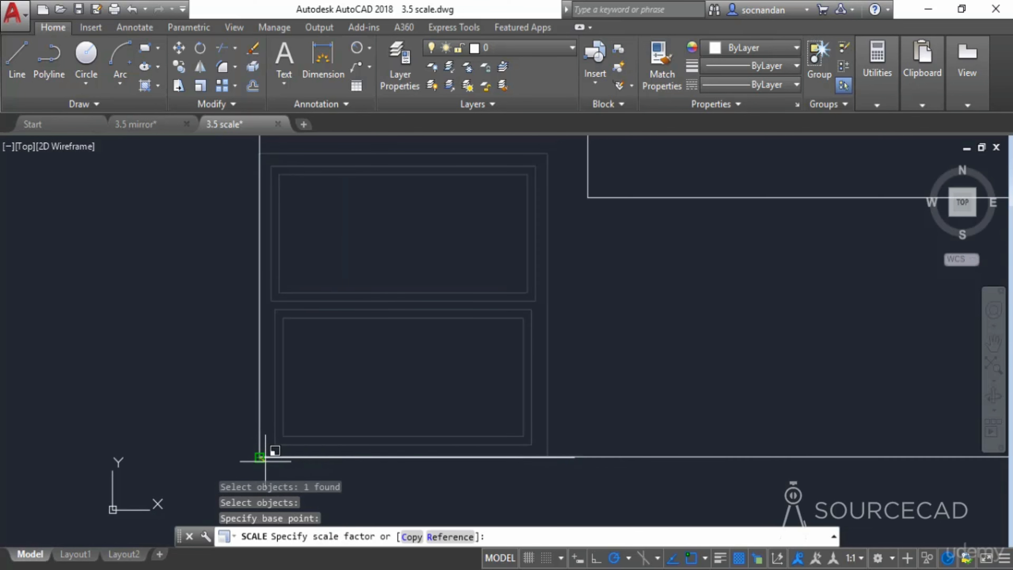
{"action": "left_click", "coordinate": [450, 537]}
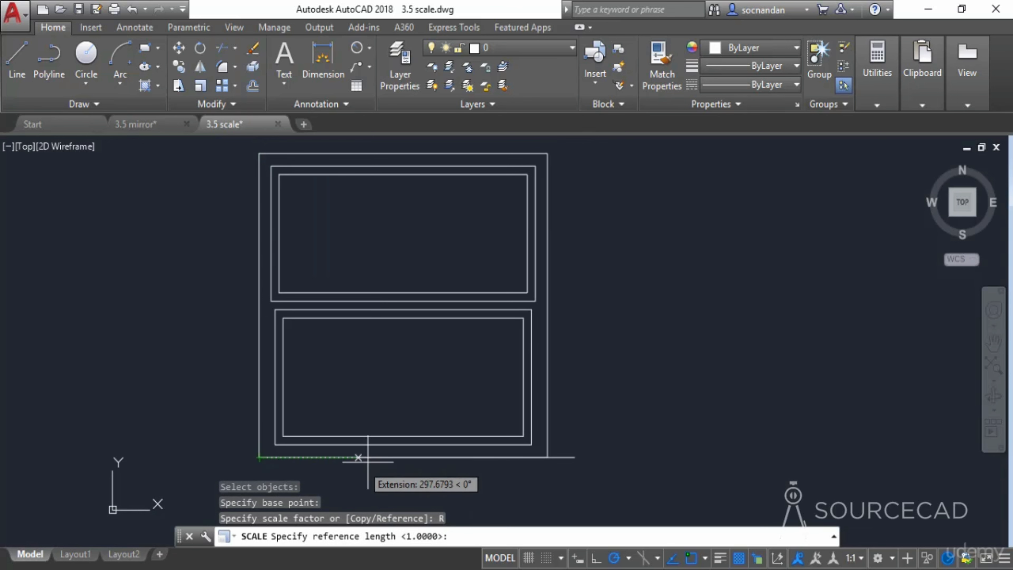
{"action": "left_click", "coordinate": [259, 457]}
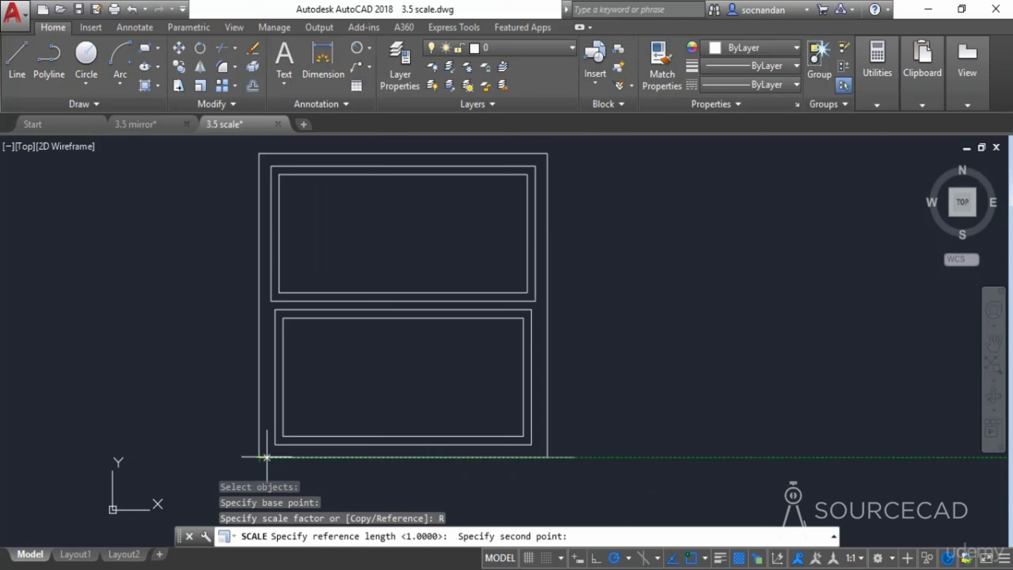
{"action": "left_click", "coordinate": [548, 457]}
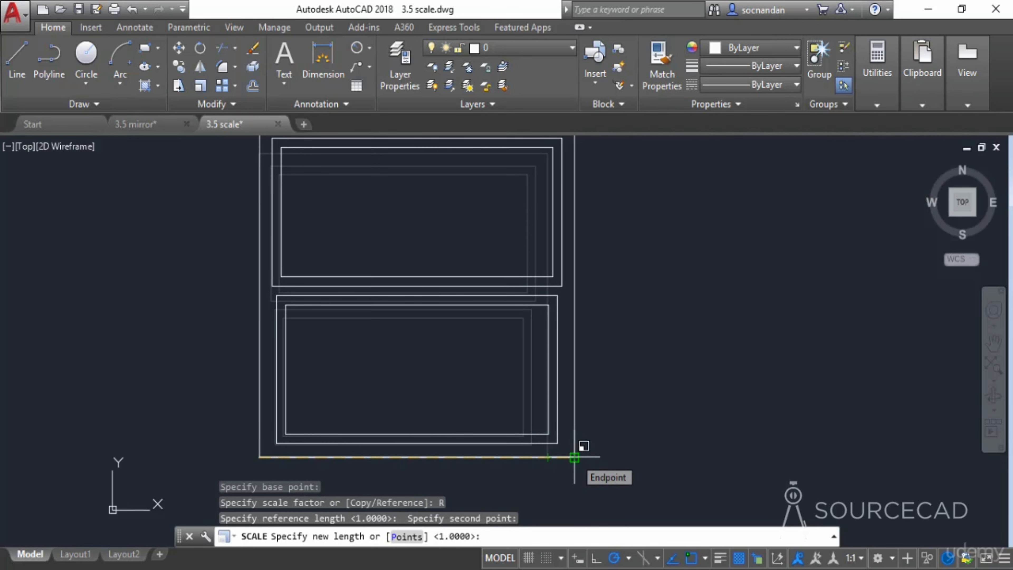
{"action": "left_click", "coordinate": [575, 458]}
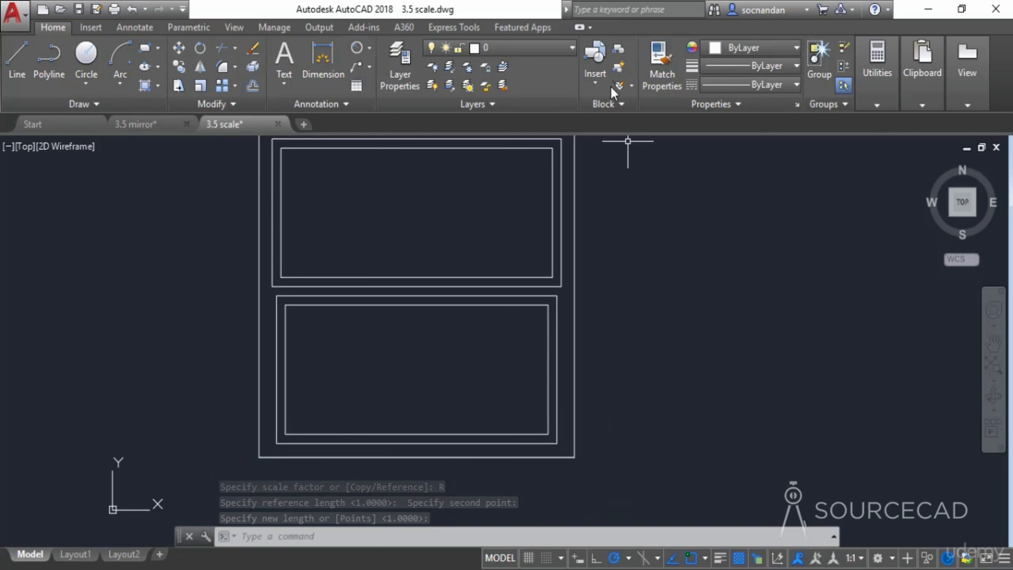
- Erase the 1000-unit reference line beneath the window
{"action": "middle_click_drag", "start_coordinate": [494, 266], "coordinate": [518, 294]}
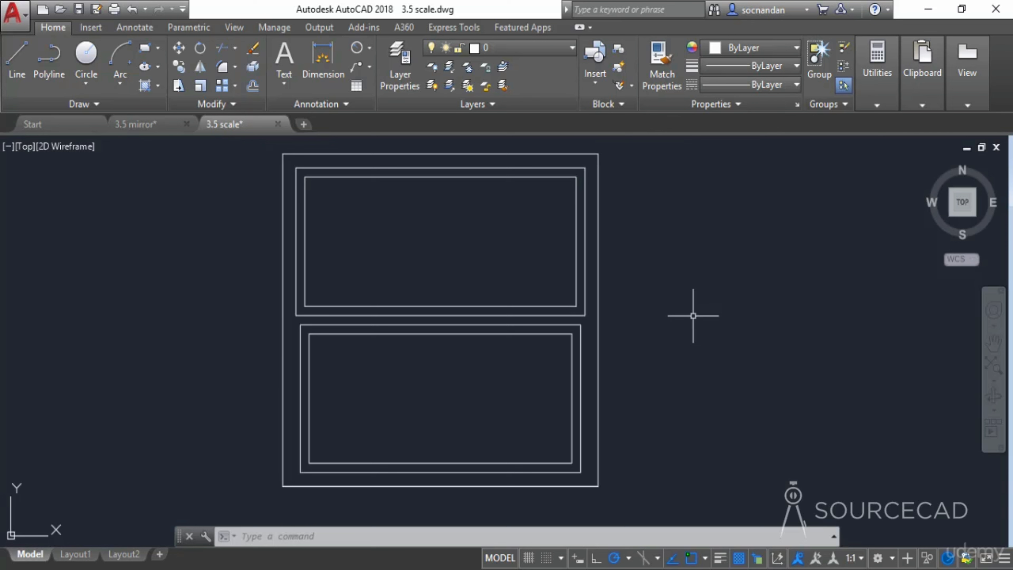
{"action": "left_click", "coordinate": [566, 485]}
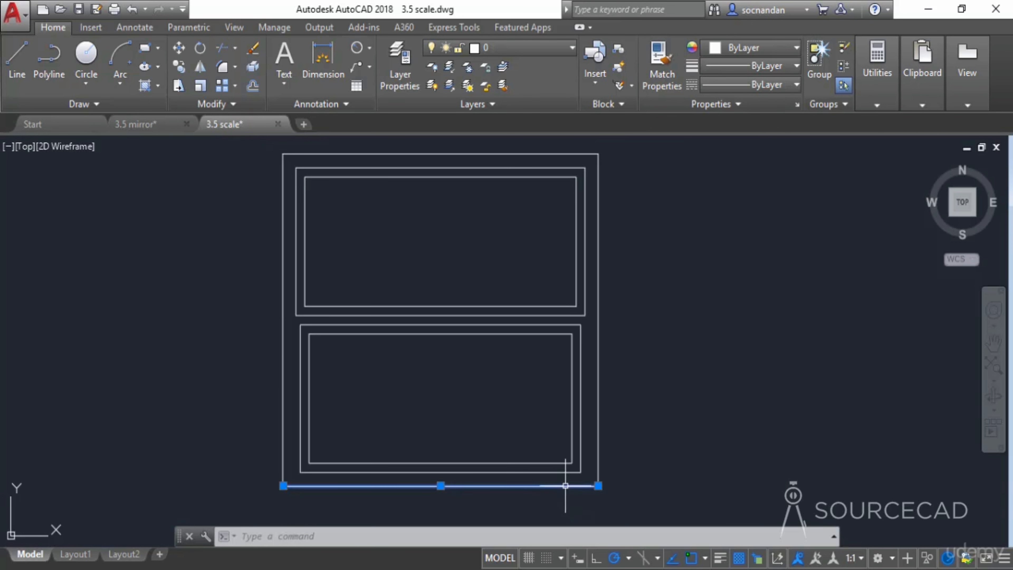
{"action": "left_click", "coordinate": [741, 464]}
{"action": "right_click", "coordinate": [660, 349]}
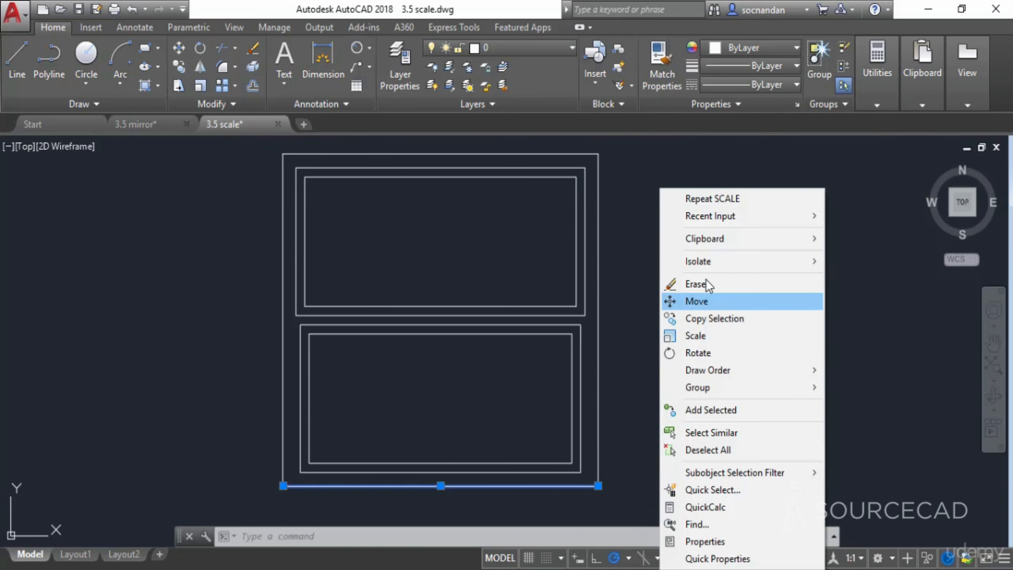
{"action": "left_click", "coordinate": [705, 283]}
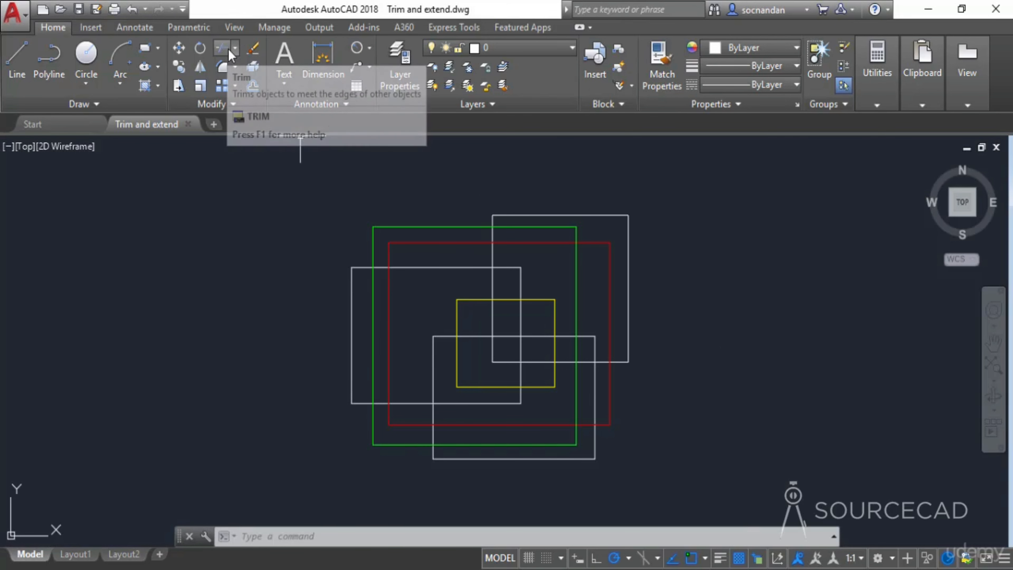
- Start Trim with all objects as cutting edges and trim several overlapping segments of the white rectangles
{"action": "left_click", "coordinate": [236, 47]}
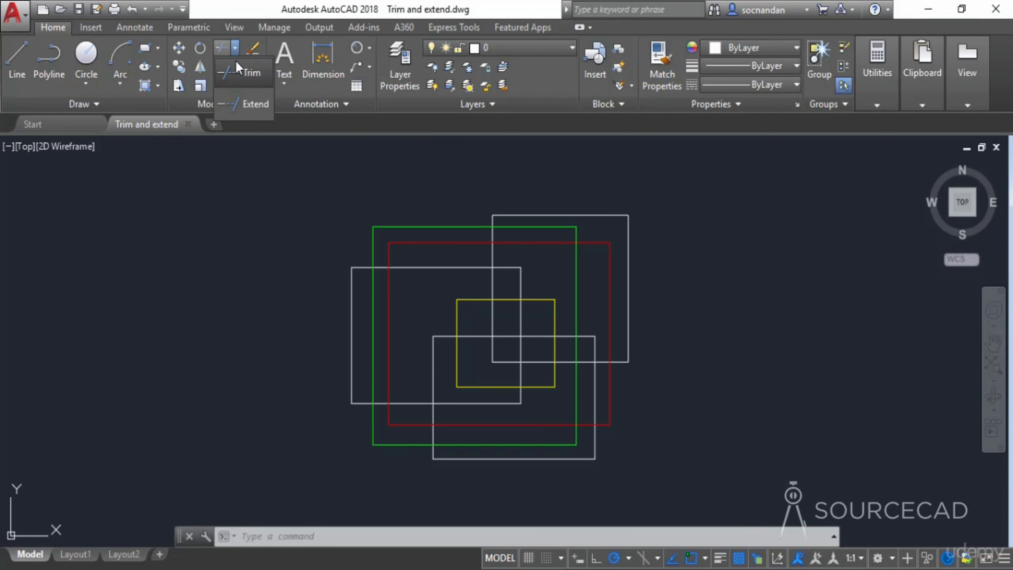
{"action": "left_click", "coordinate": [251, 75]}
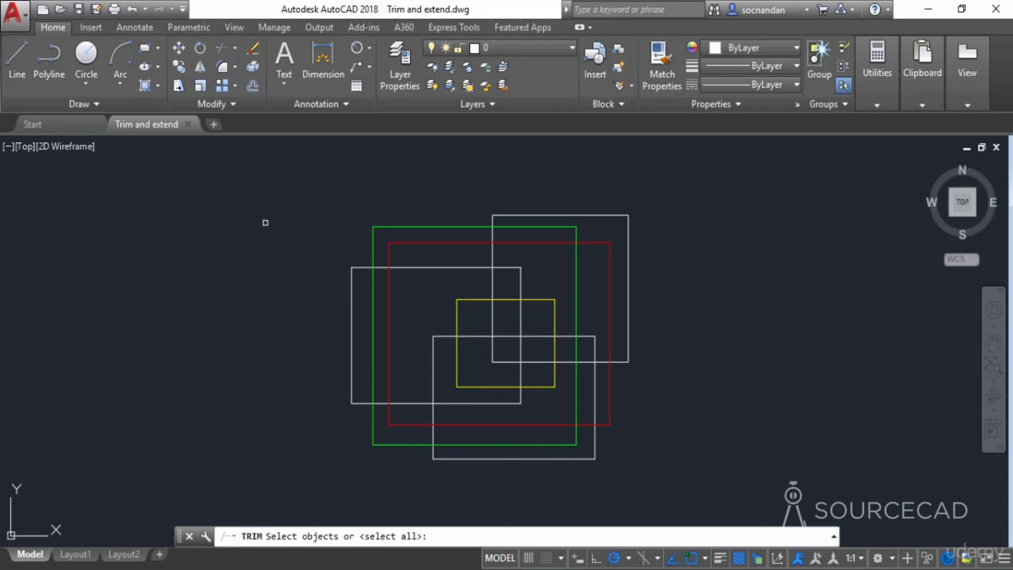
{"action": "key", "text": "Return"}
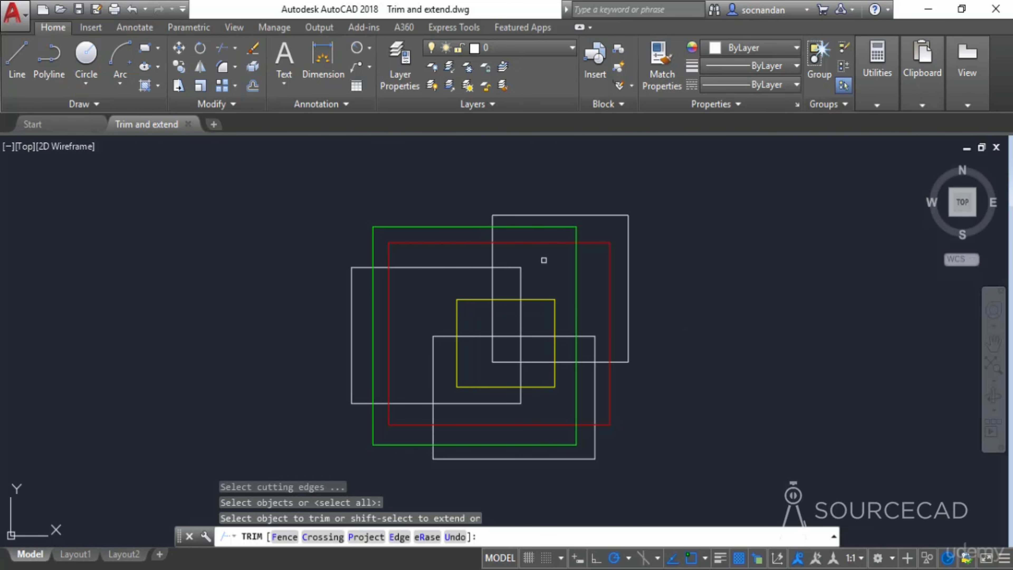
{"action": "scroll", "coordinate": [507, 261], "scroll_direction": "up", "scroll_amount": 2}
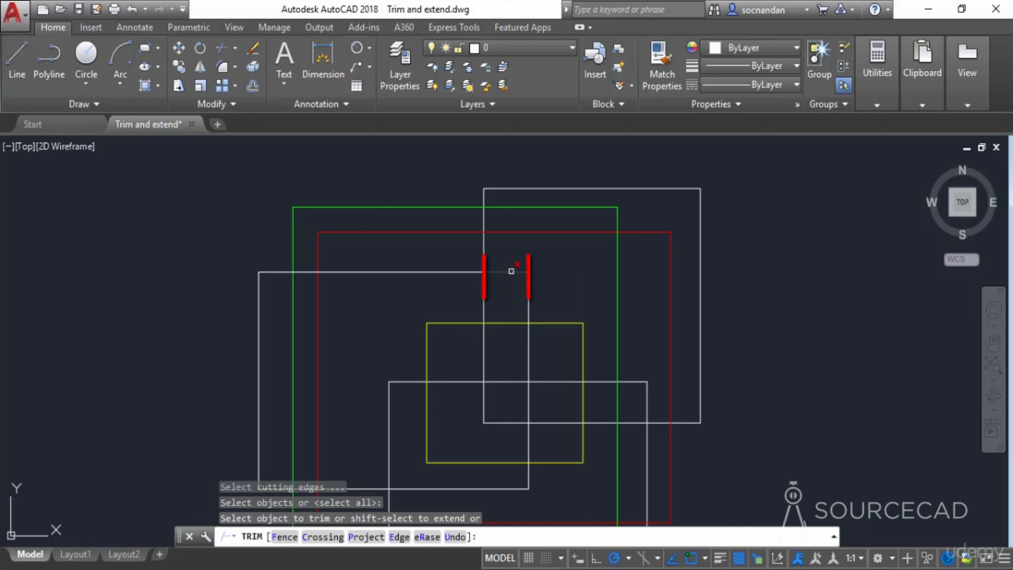
{"action": "left_click", "coordinate": [506, 271]}
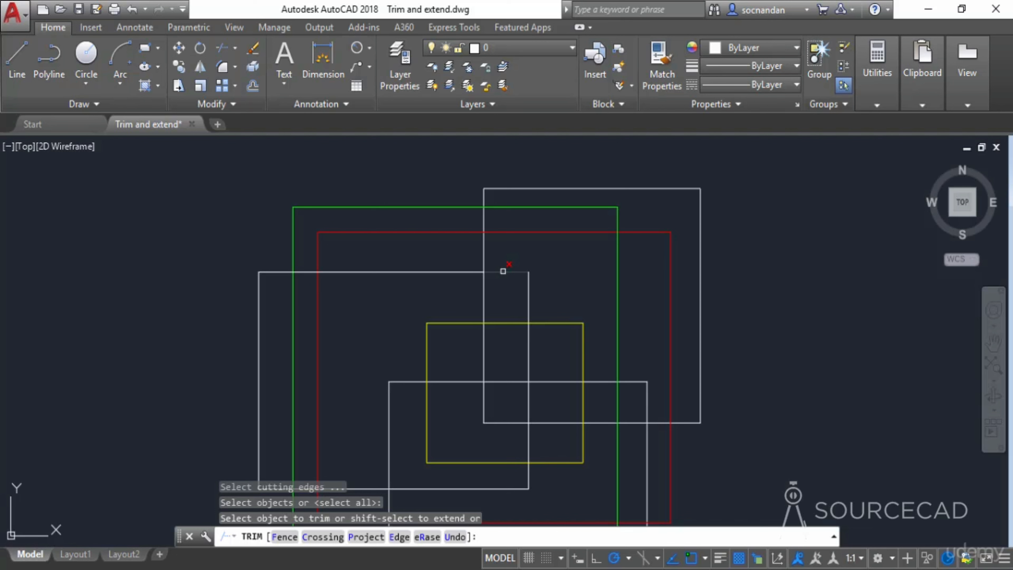
{"action": "left_click", "coordinate": [503, 272]}
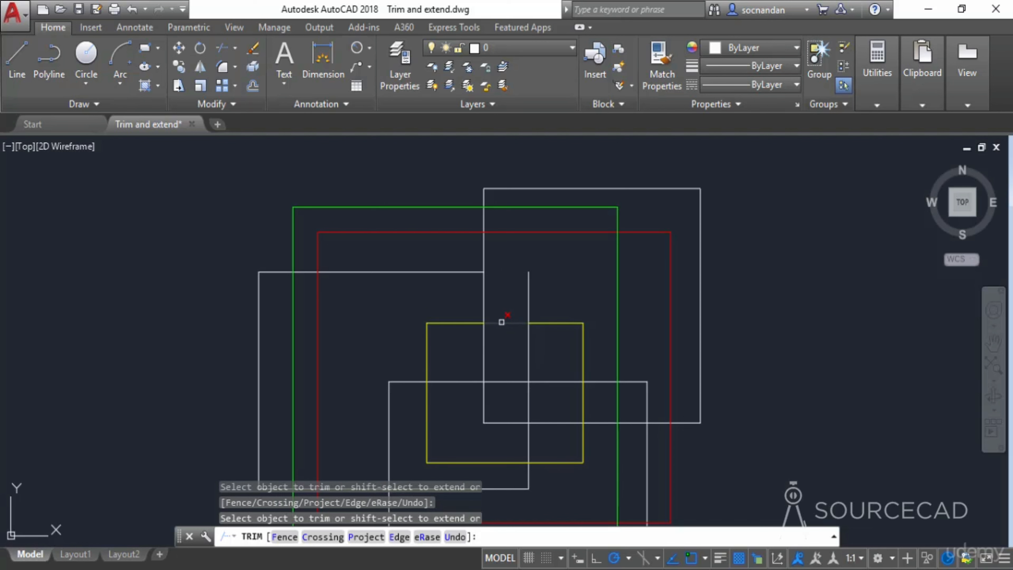
{"action": "left_click", "coordinate": [507, 323]}
{"action": "middle_click_drag", "start_coordinate": [364, 355], "coordinate": [455, 280]}
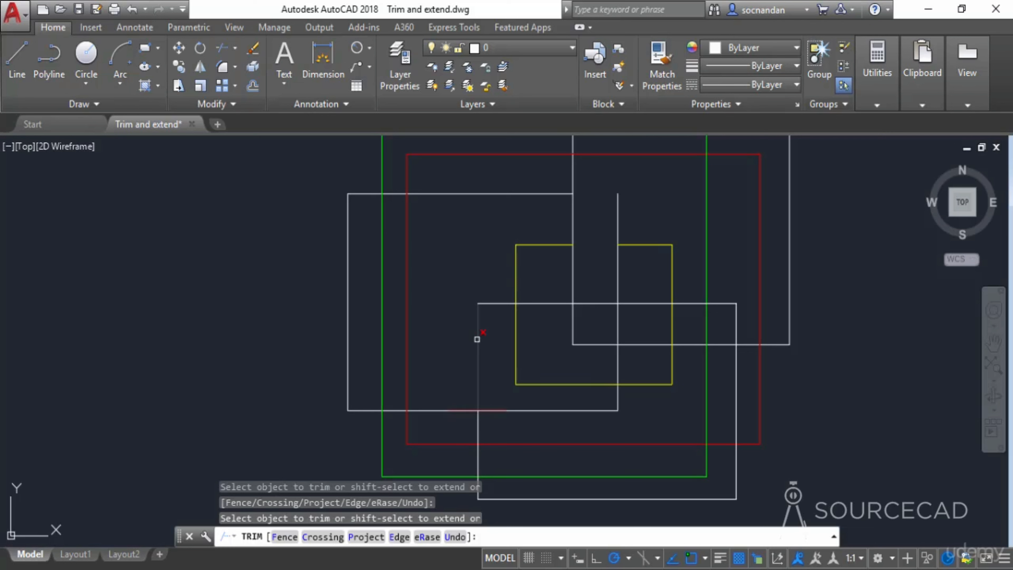
{"action": "left_click", "coordinate": [477, 331]}
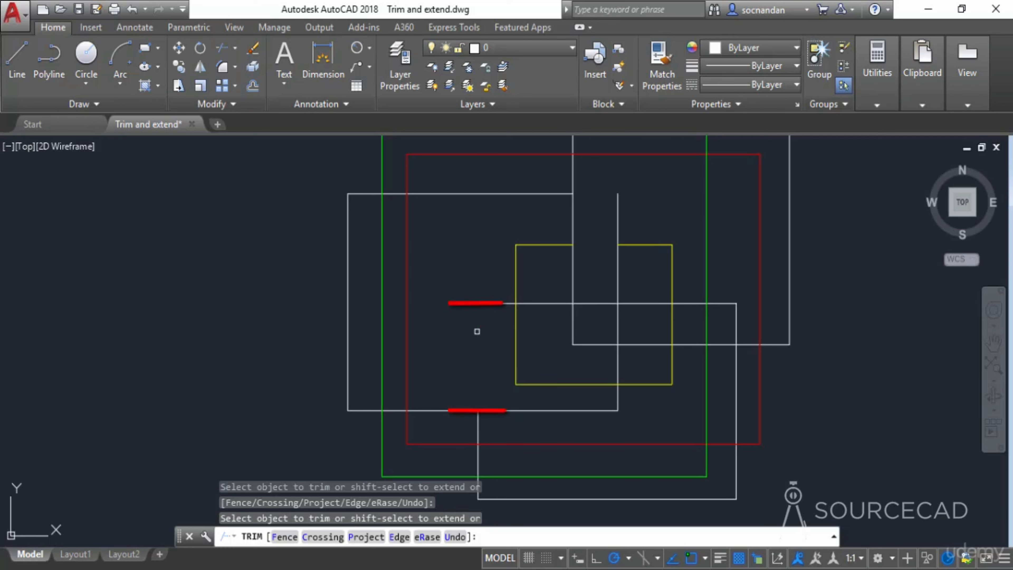
{"action": "left_click", "coordinate": [490, 302]}
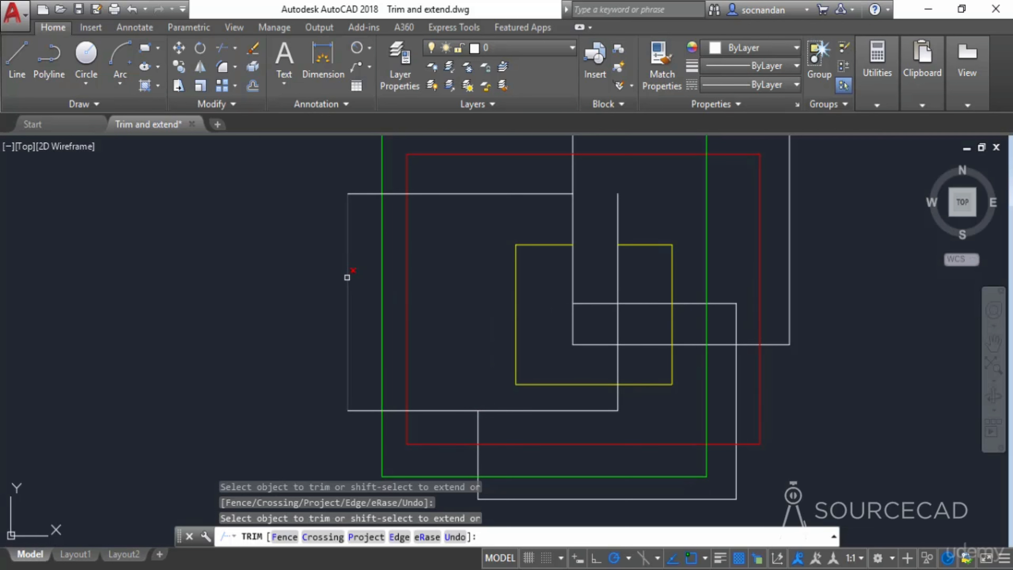
{"action": "left_click", "coordinate": [347, 278]}
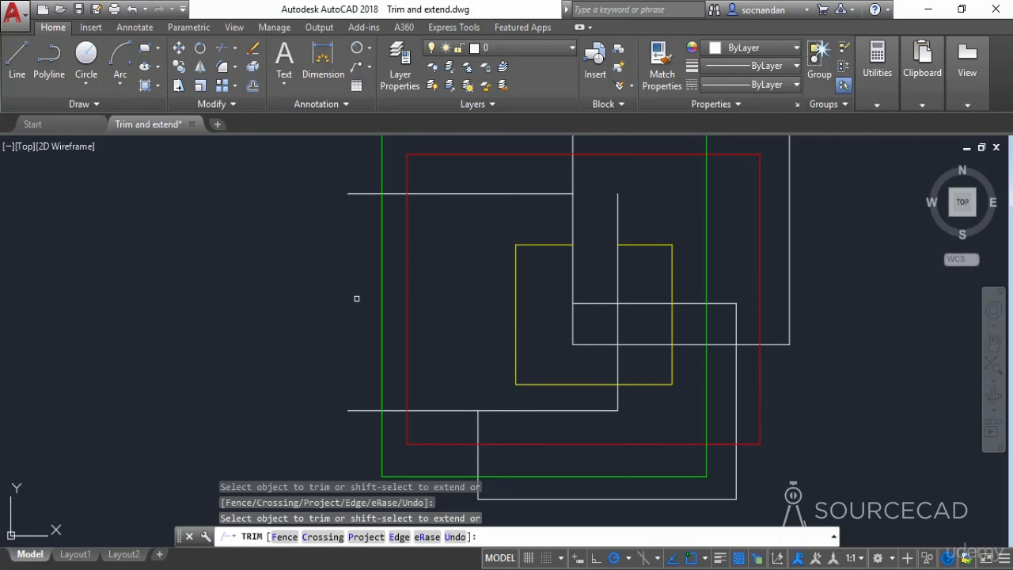
{"action": "left_click", "coordinate": [346, 199]}
{"action": "left_click", "coordinate": [348, 410]}
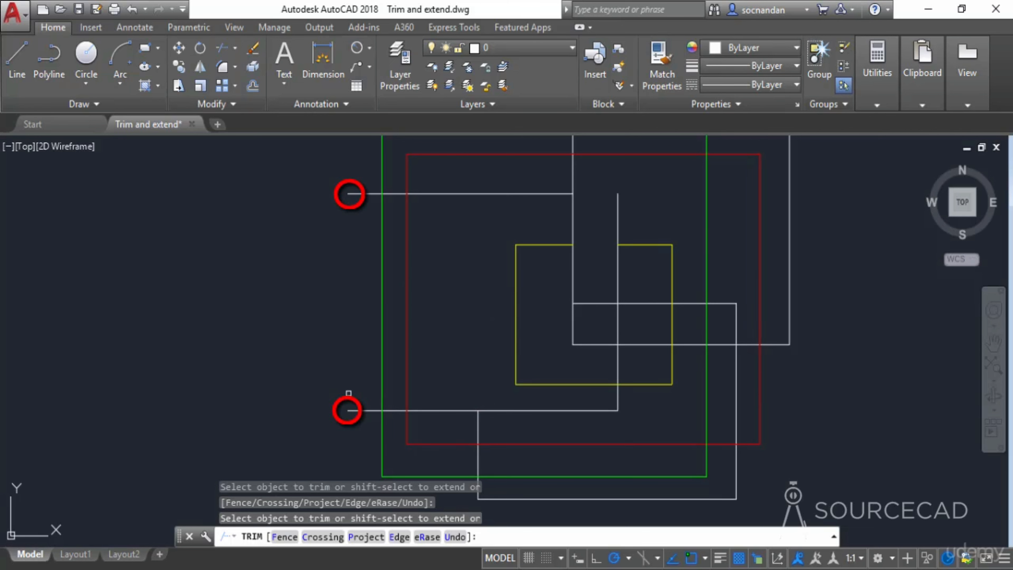
{"action": "key", "text": "Escape"}
- Undo the individual trims to restore the original rectangles
{"action": "scroll", "coordinate": [482, 291], "scroll_direction": "down", "scroll_amount": 2}
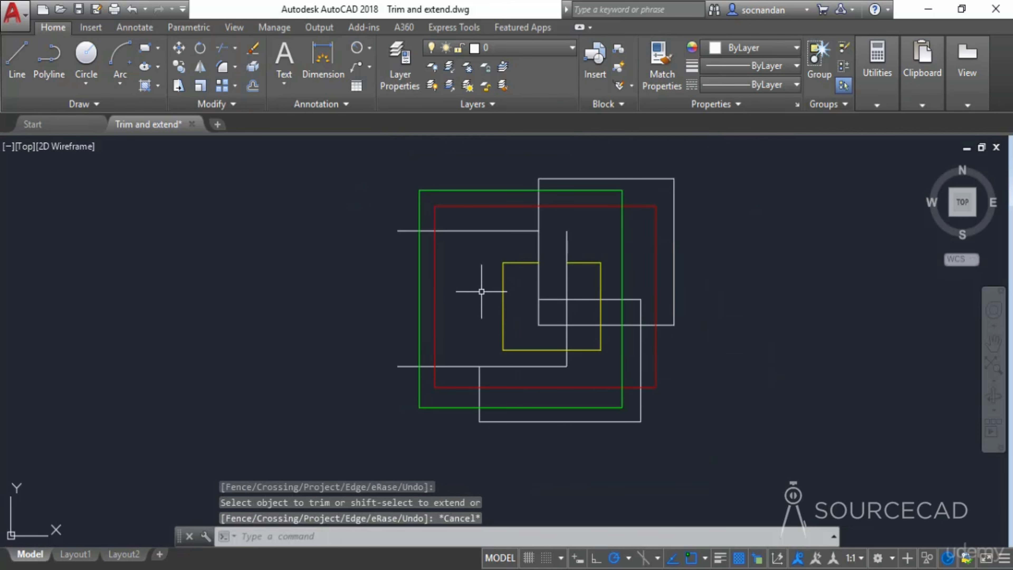
{"action": "middle_click_drag", "start_coordinate": [482, 291], "coordinate": [448, 319]}
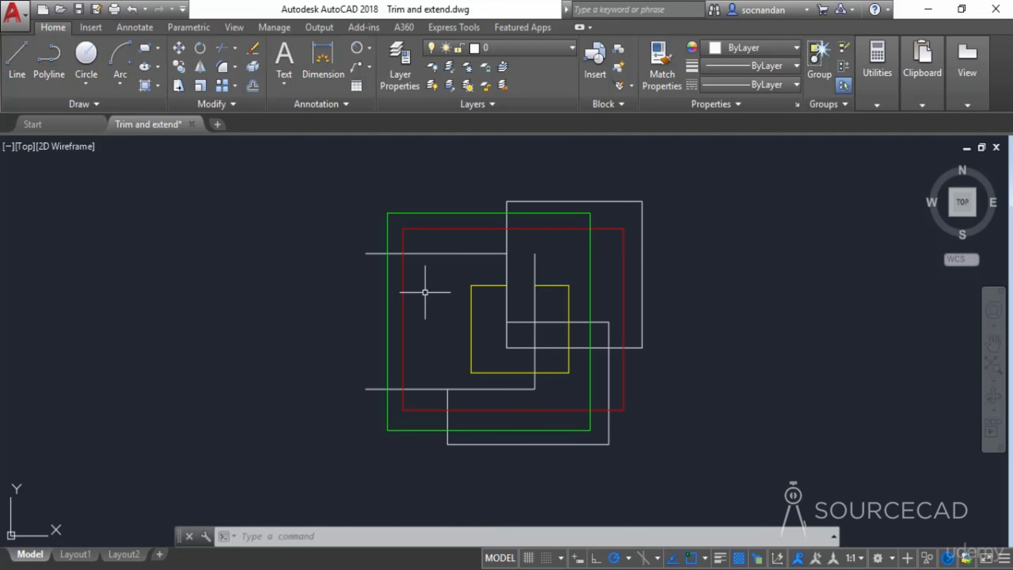
{"action": "key", "text": "ctrl+z"}
{"action": "key", "text": "ctrl+z"}
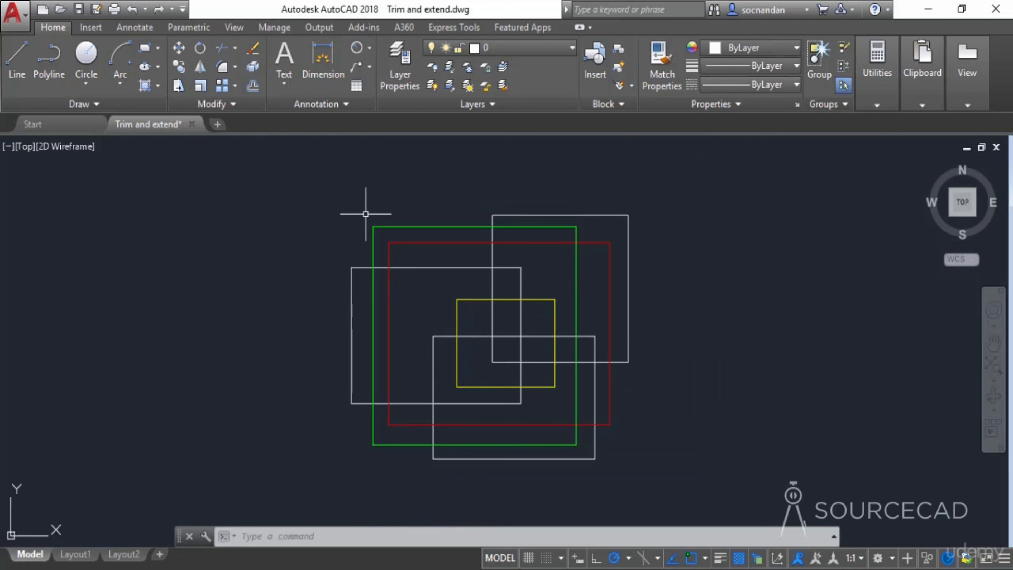
- Trim with all objects as cutting edges using a Fence line drawn around the outer edges of the rectangles
{"action": "left_click", "coordinate": [222, 49]}
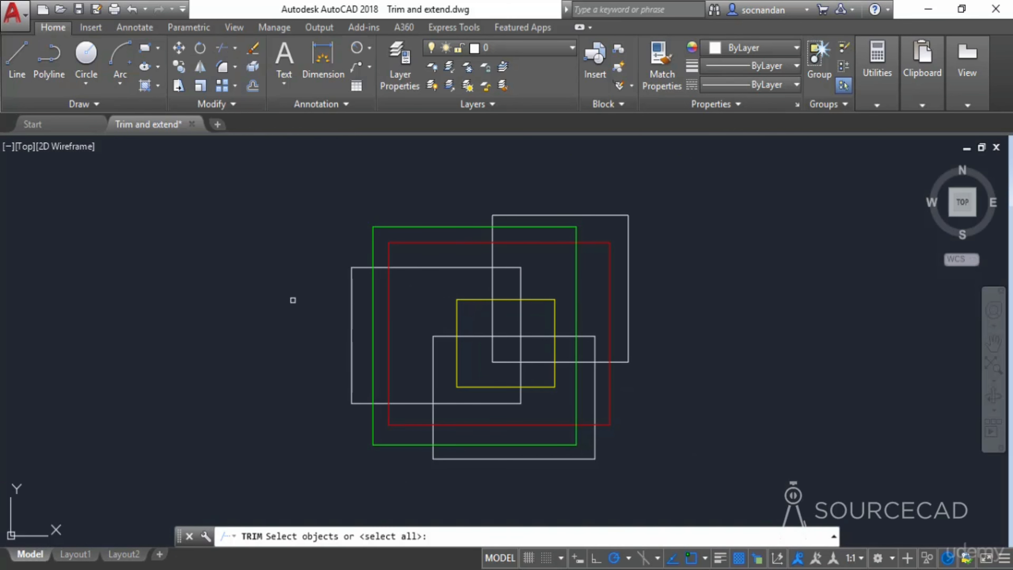
{"action": "key", "text": "Return"}
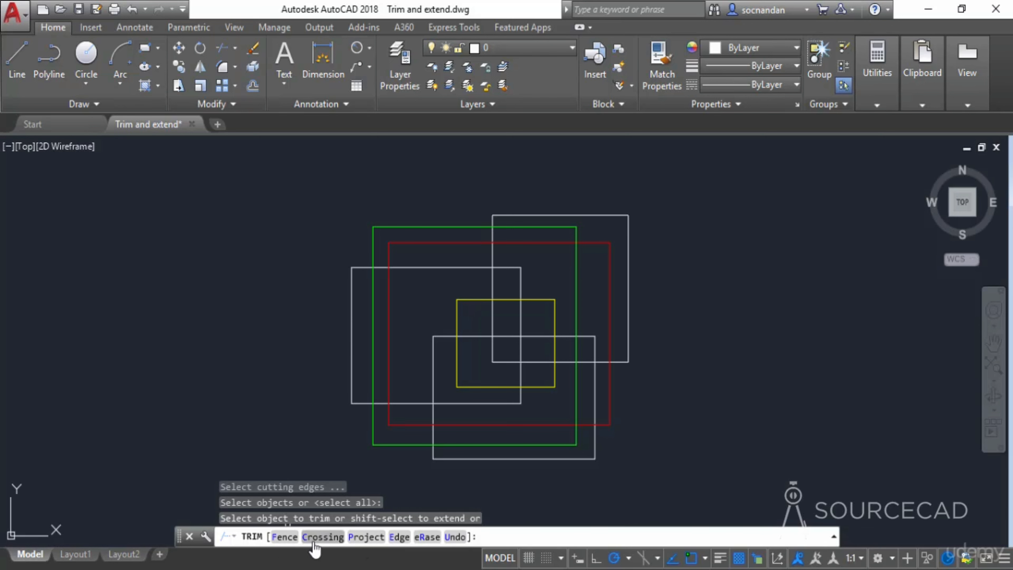
{"action": "left_click", "coordinate": [285, 538]}
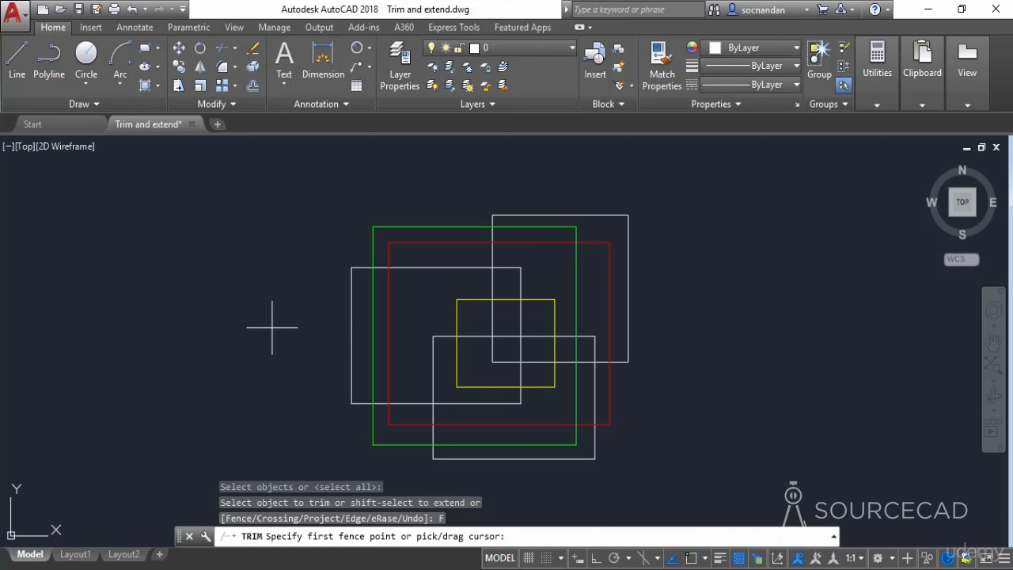
{"action": "left_click", "coordinate": [350, 234]}
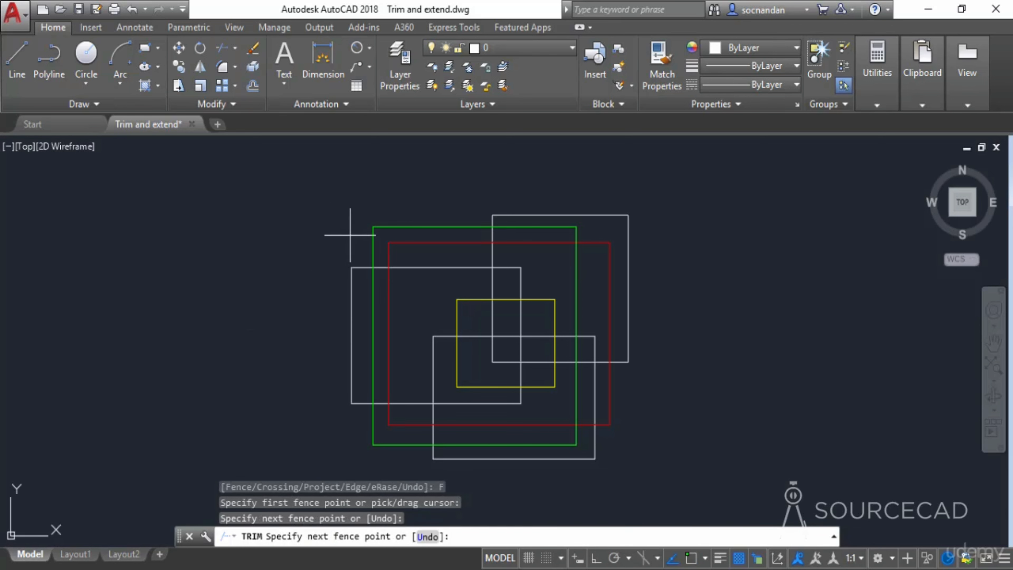
{"action": "left_click", "coordinate": [360, 275]}
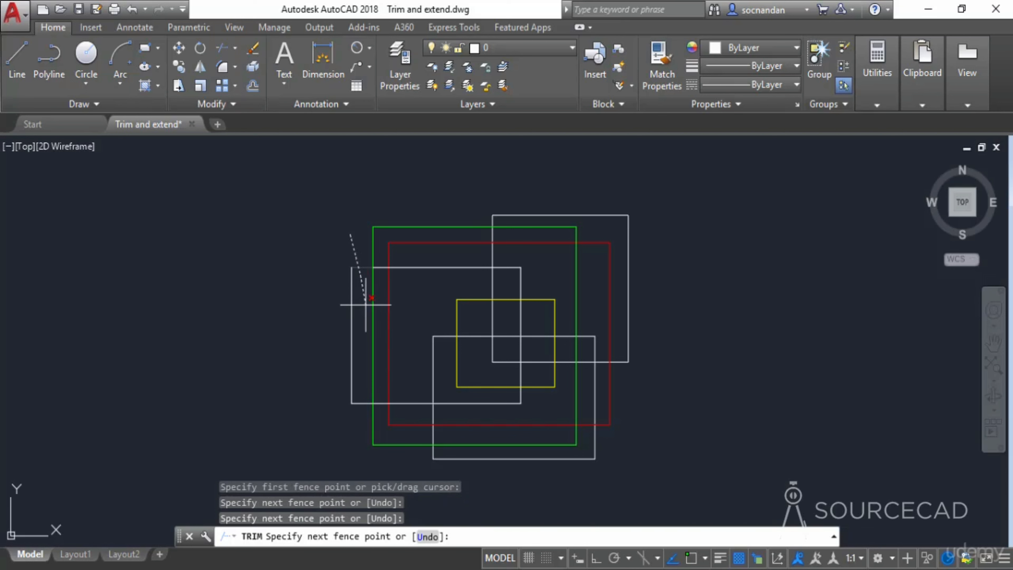
{"action": "left_click", "coordinate": [362, 420]}
{"action": "left_click", "coordinate": [367, 469]}
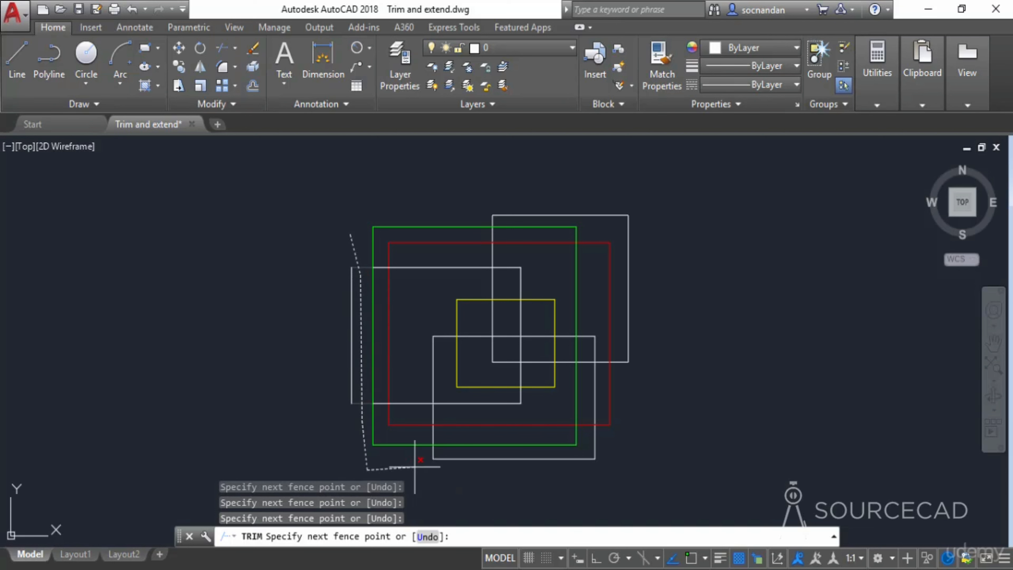
{"action": "left_click", "coordinate": [439, 450]}
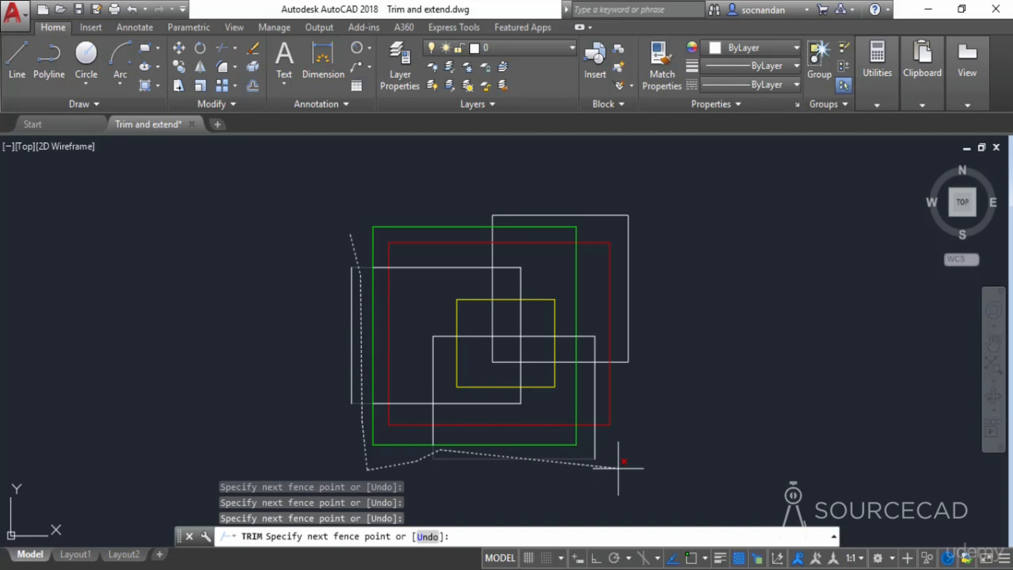
{"action": "left_click", "coordinate": [608, 450]}
{"action": "left_click", "coordinate": [687, 412]}
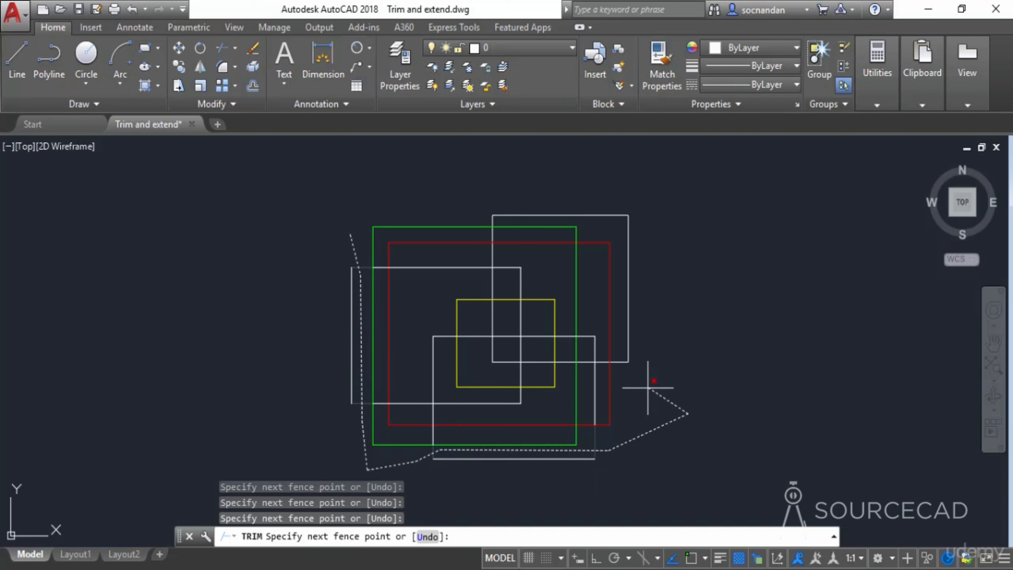
{"action": "left_click", "coordinate": [622, 385]}
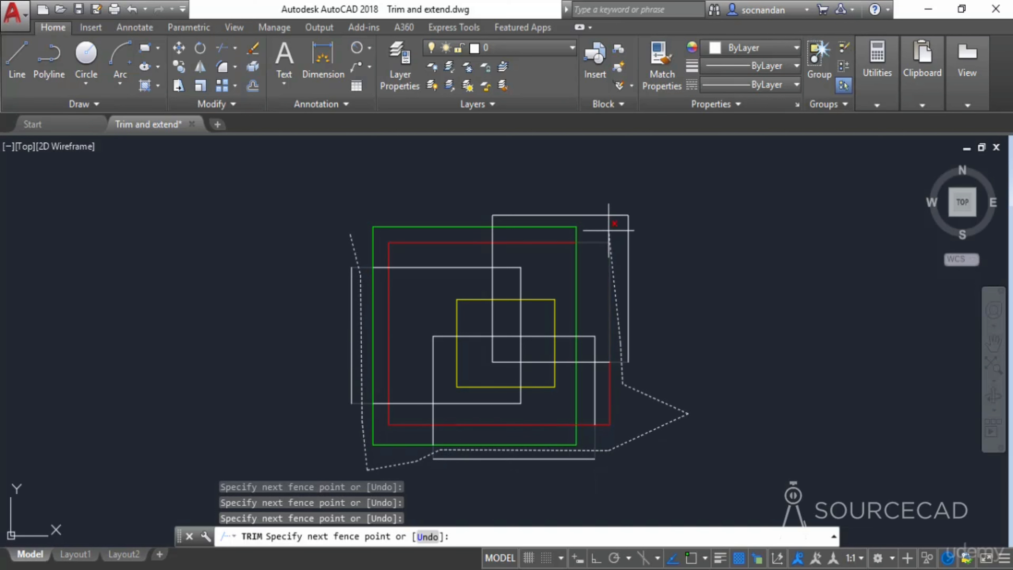
{"action": "left_click", "coordinate": [616, 230]}
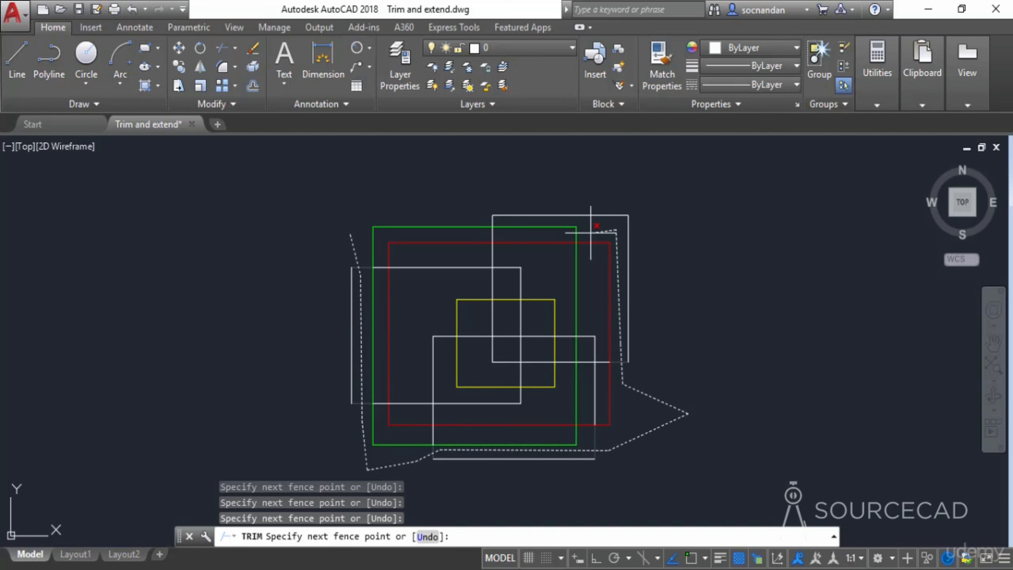
{"action": "left_click", "coordinate": [555, 234]}
{"action": "left_click", "coordinate": [556, 273]}
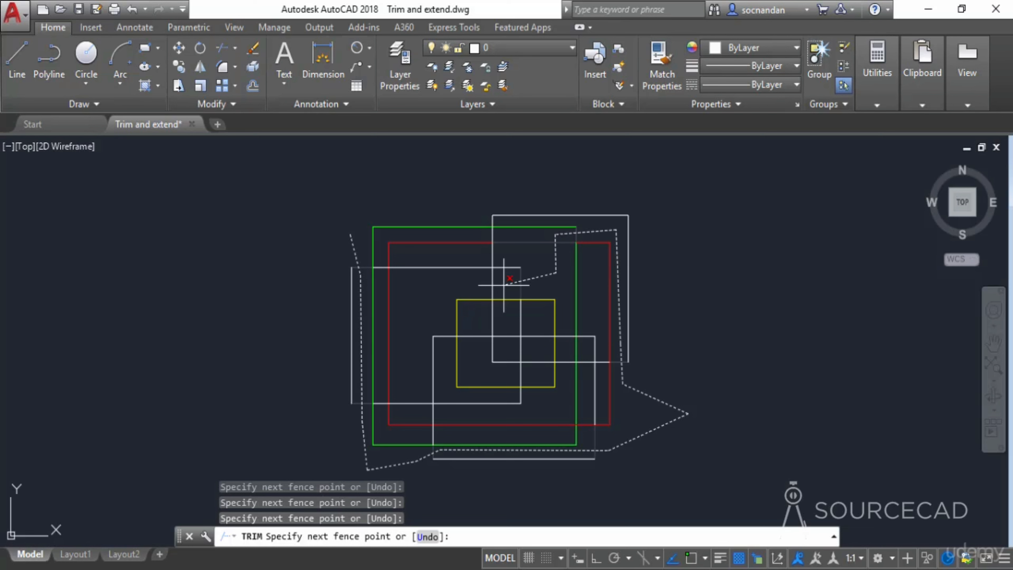
{"action": "left_click", "coordinate": [504, 285]}
{"action": "key", "text": "Return"}
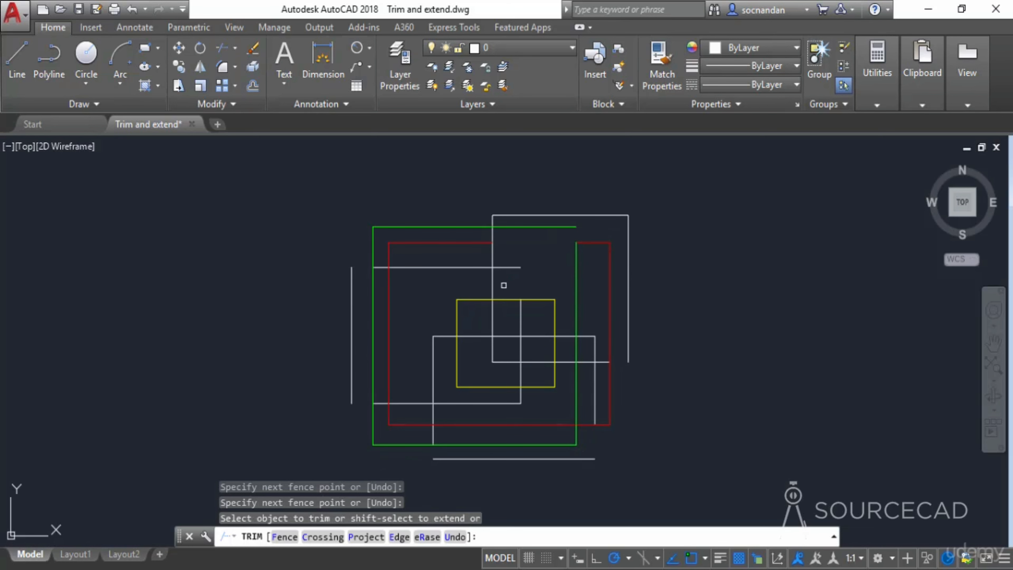
- Undo the fence trim
{"action": "left_click", "coordinate": [353, 273]}
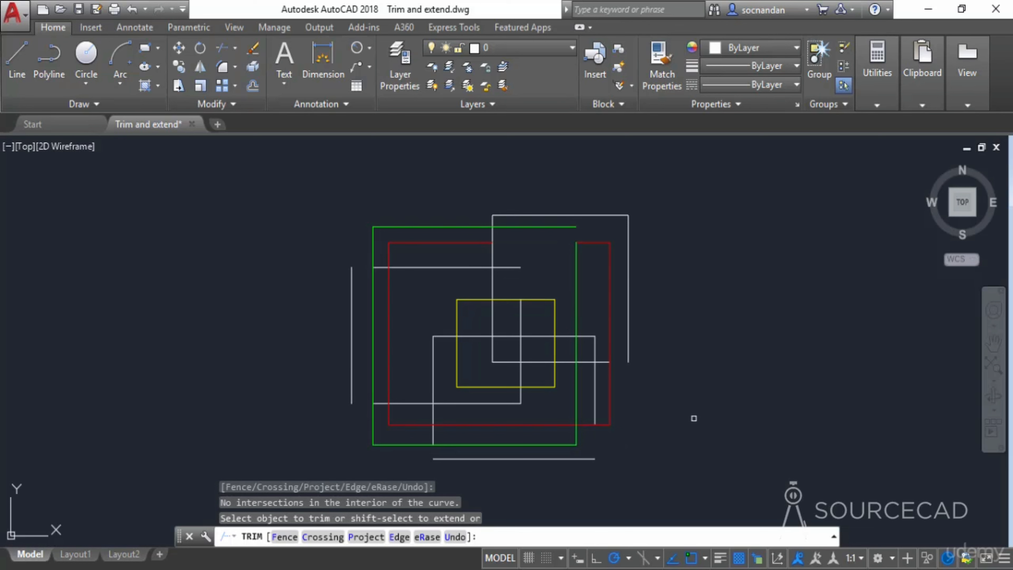
{"action": "key", "text": "Escape"}
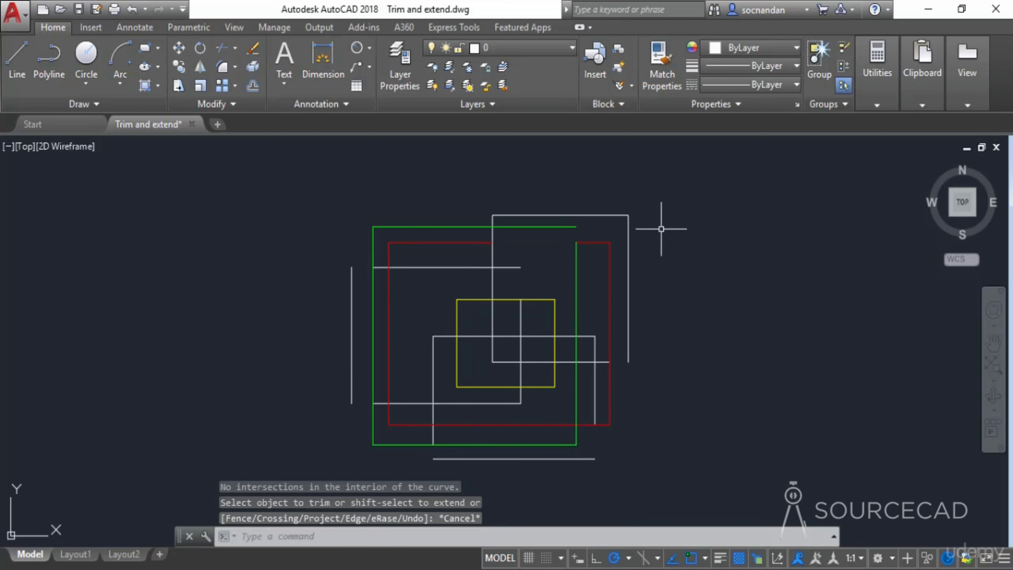
{"action": "key", "text": "ctrl+z"}
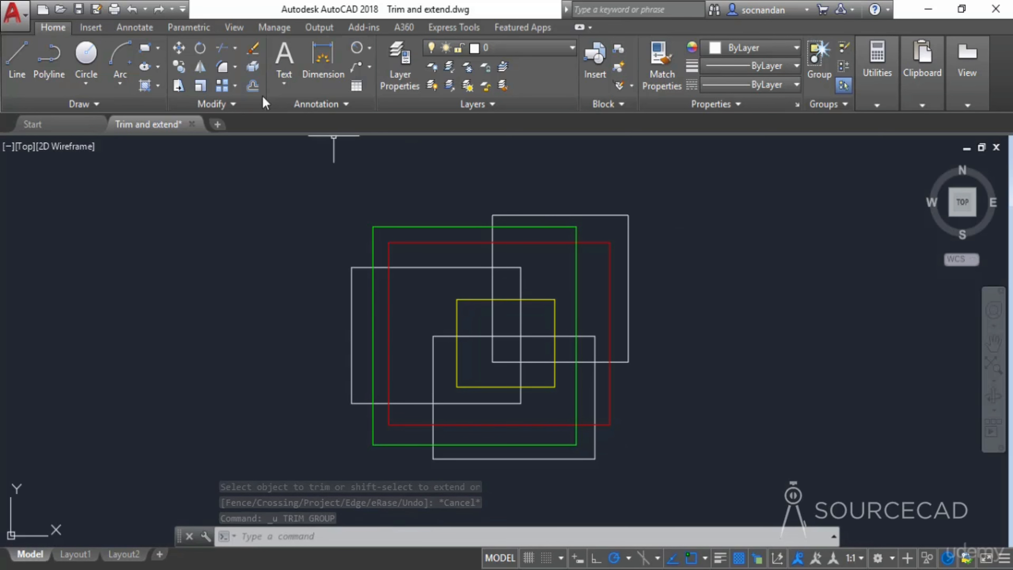
- Start Trim with only the red rectangle as the cutting edge and trim the white rectangle segments outside it
{"action": "left_click", "coordinate": [224, 50]}
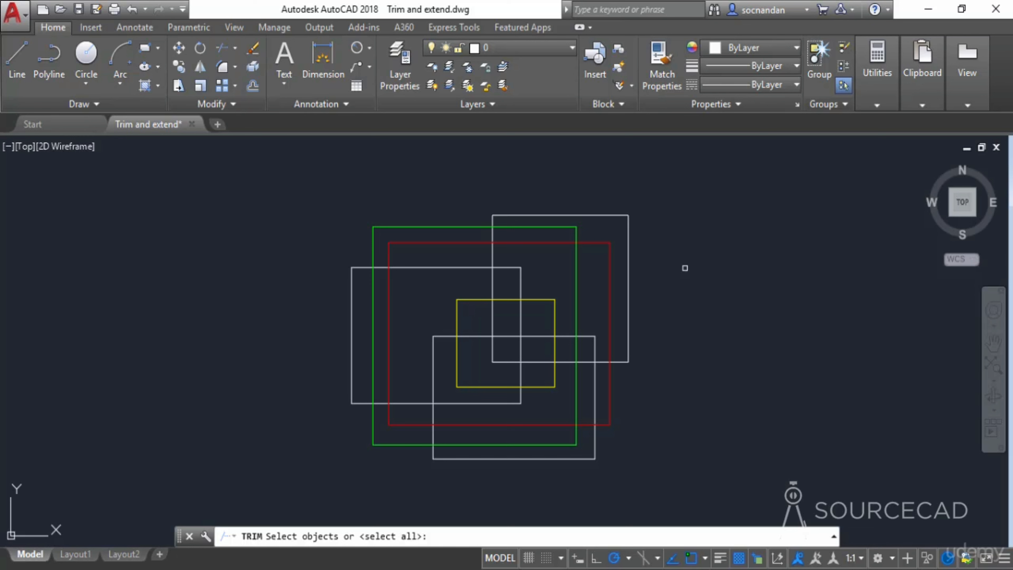
{"action": "left_click", "coordinate": [599, 241]}
{"action": "key", "text": "Return"}
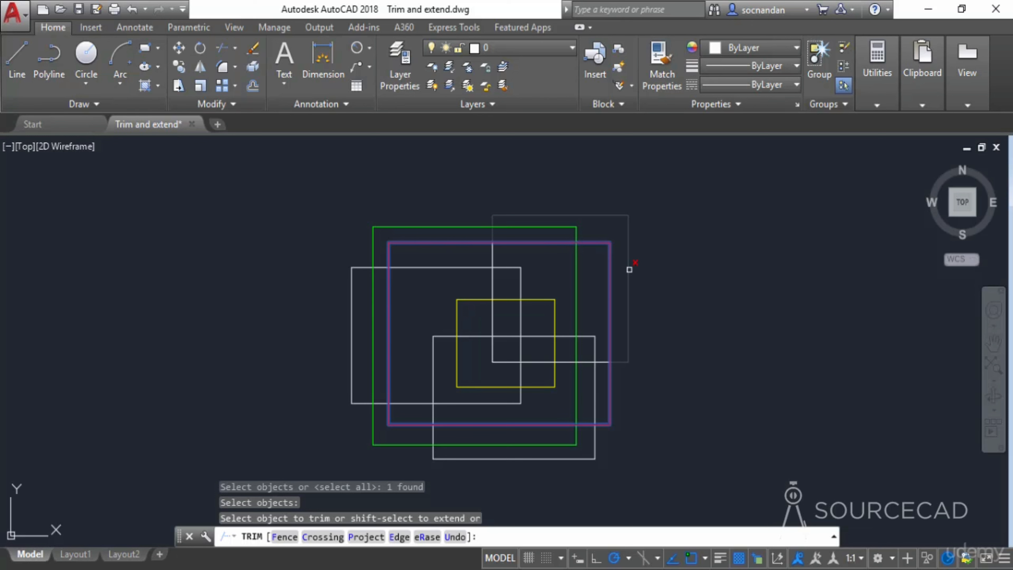
{"action": "left_click", "coordinate": [629, 270]}
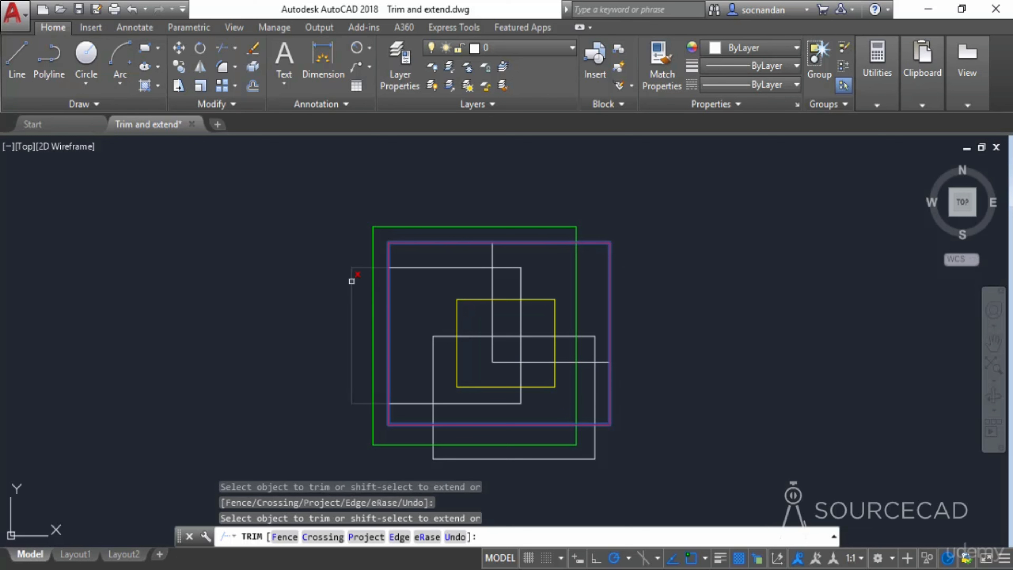
{"action": "left_click", "coordinate": [351, 281]}
{"action": "left_click", "coordinate": [468, 304]}
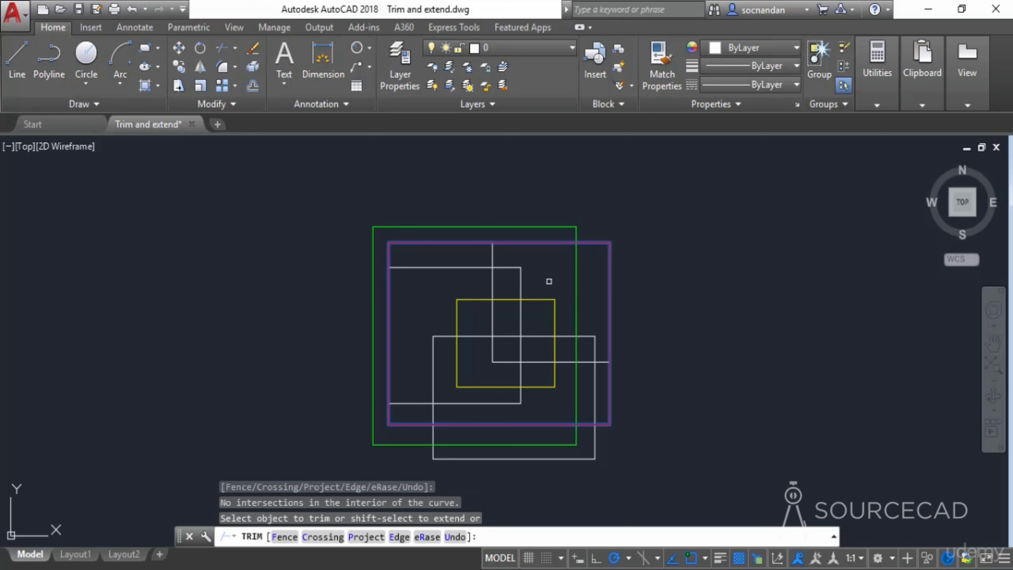
- Trim more white rectangle segments lying outside the red cutting-edge rectangle and exit Trim
{"action": "left_click", "coordinate": [575, 274]}
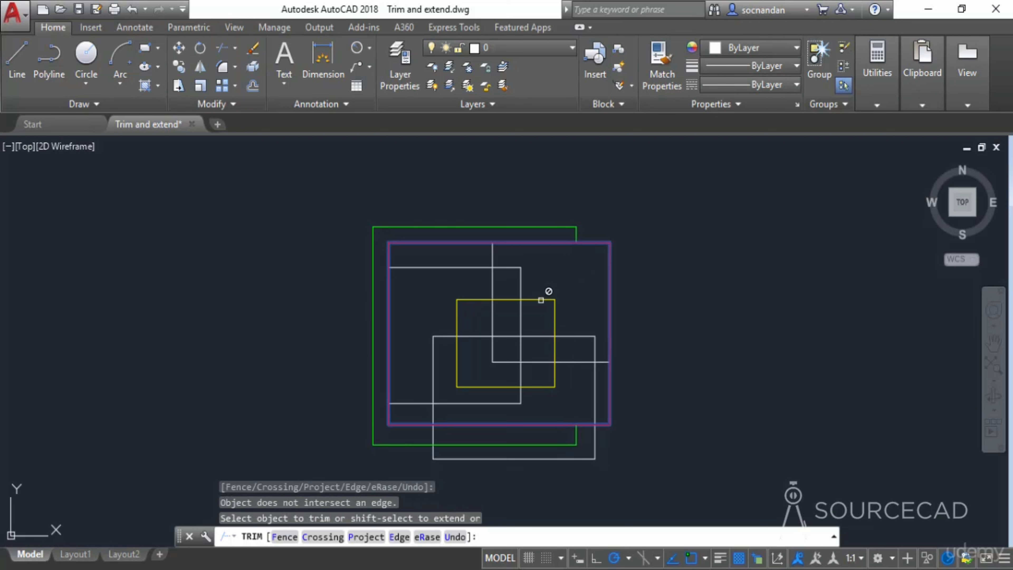
{"action": "left_click", "coordinate": [528, 296]}
{"action": "left_click", "coordinate": [535, 297]}
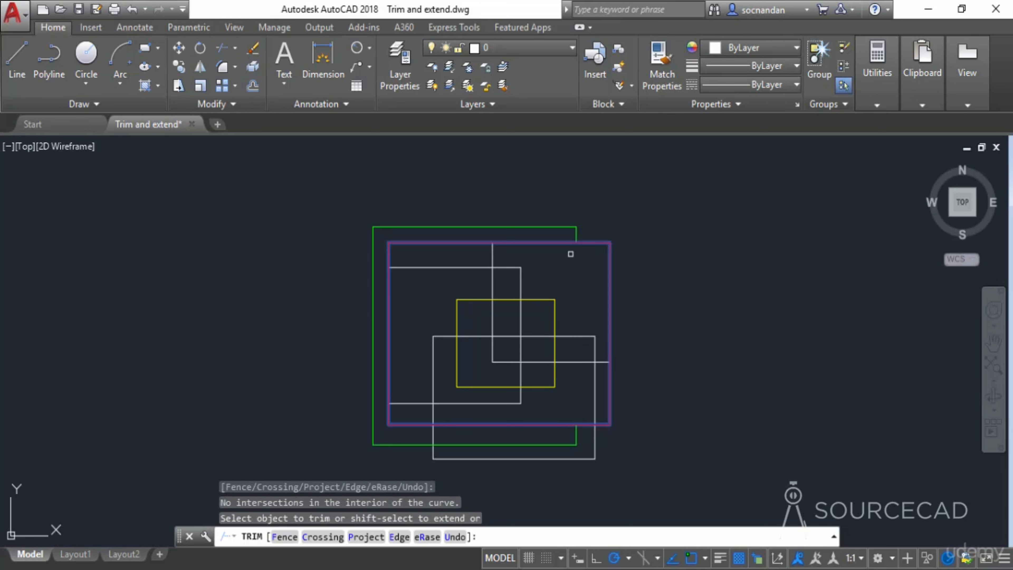
{"action": "left_click", "coordinate": [572, 294]}
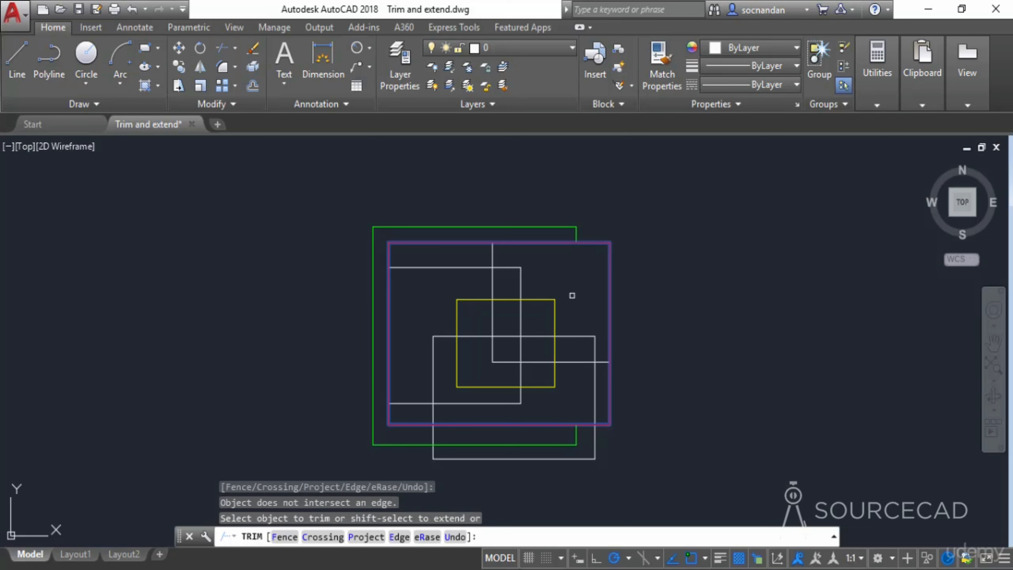
{"action": "left_click", "coordinate": [555, 318]}
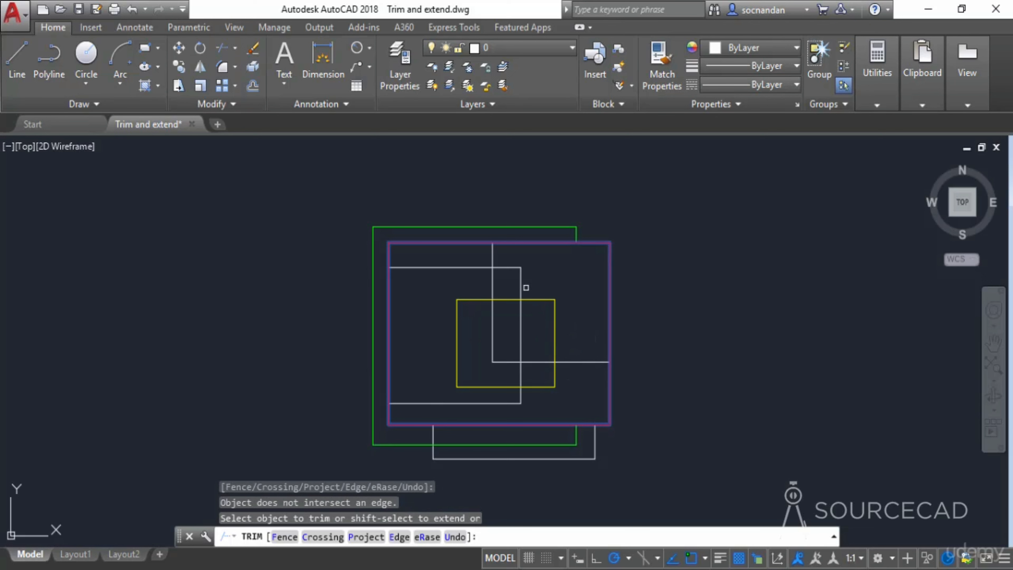
{"action": "left_click", "coordinate": [520, 281]}
{"action": "left_click", "coordinate": [521, 277]}
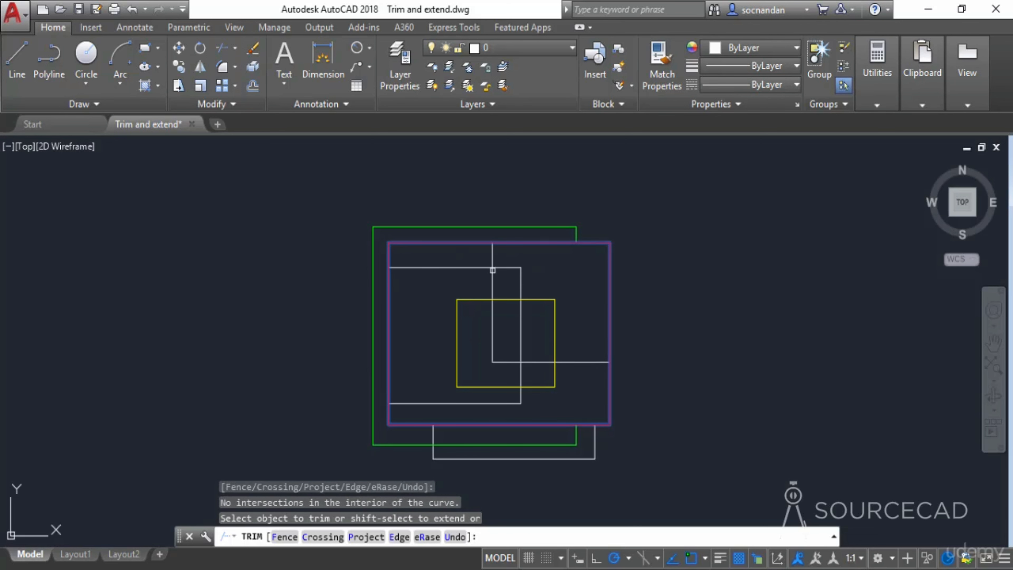
{"action": "left_click", "coordinate": [526, 389]}
{"action": "left_click", "coordinate": [481, 404]}
{"action": "key", "text": "Escape"}
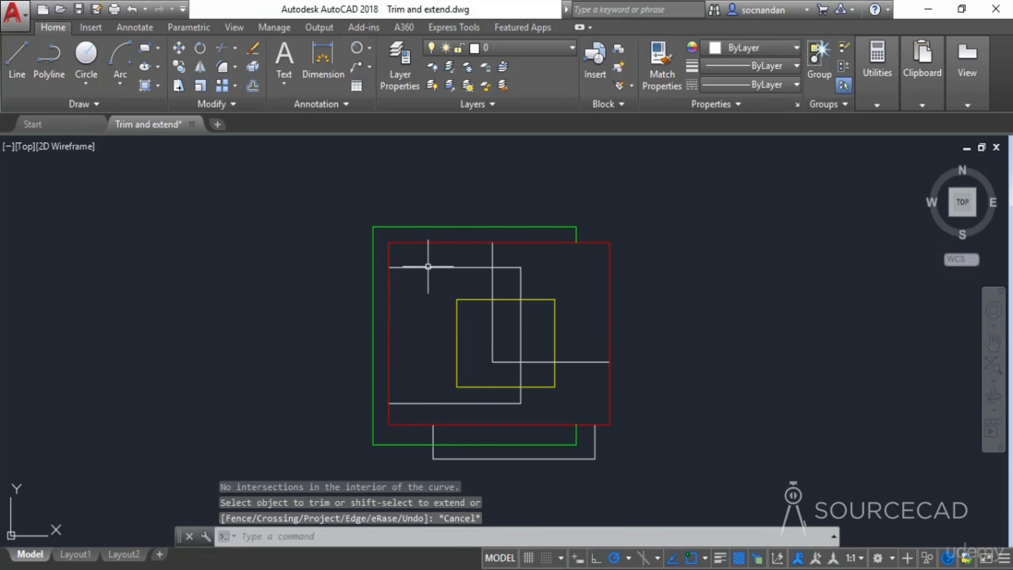
- Undo the red-edge trim
{"action": "key", "text": "ctrl+z"}
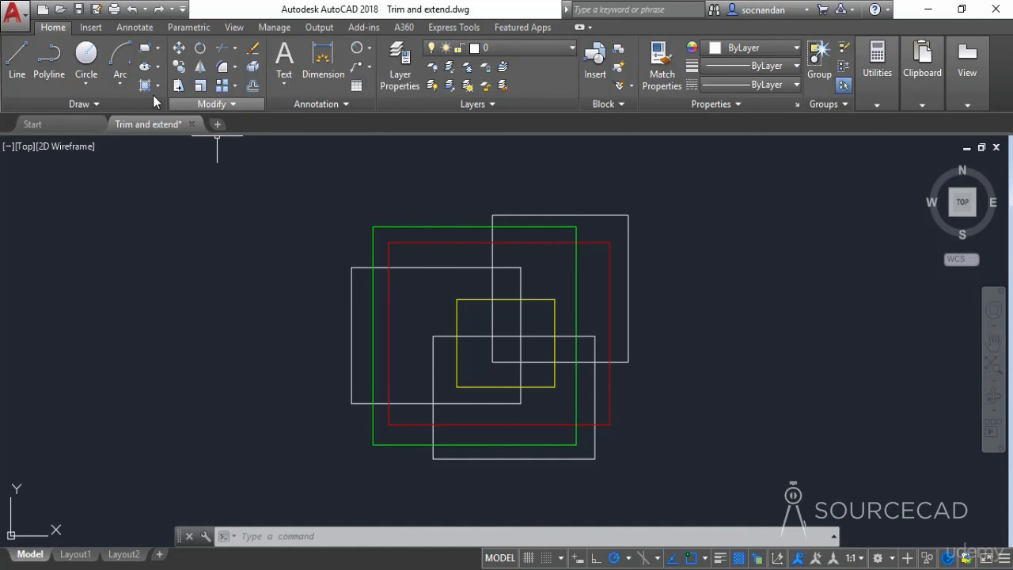
- Draw a three-point arc sweeping across the rectangles from their left side to below the right
{"action": "left_click", "coordinate": [120, 82]}
{"action": "left_click", "coordinate": [143, 116]}
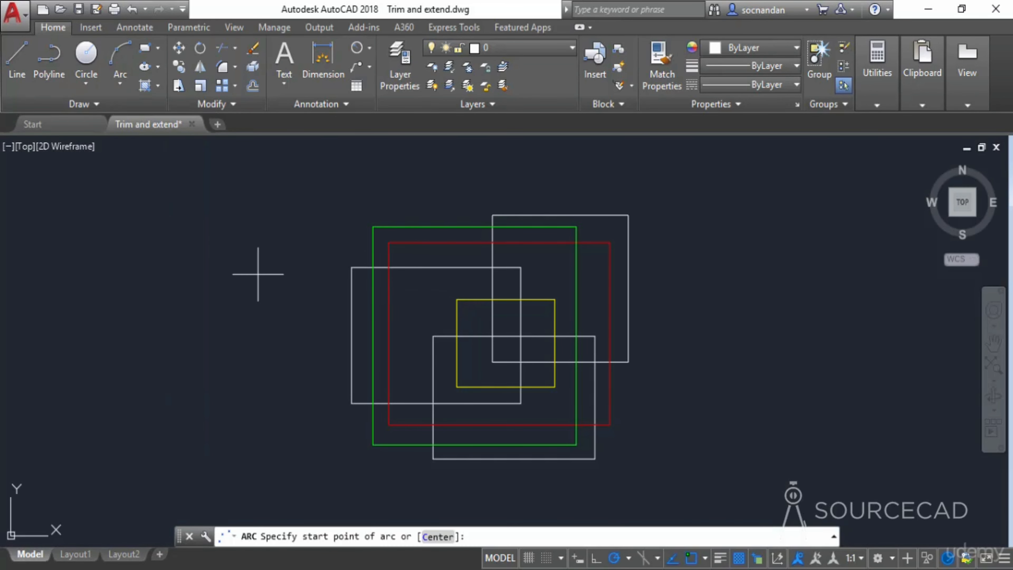
{"action": "left_click", "coordinate": [263, 365]}
{"action": "left_click", "coordinate": [463, 285]}
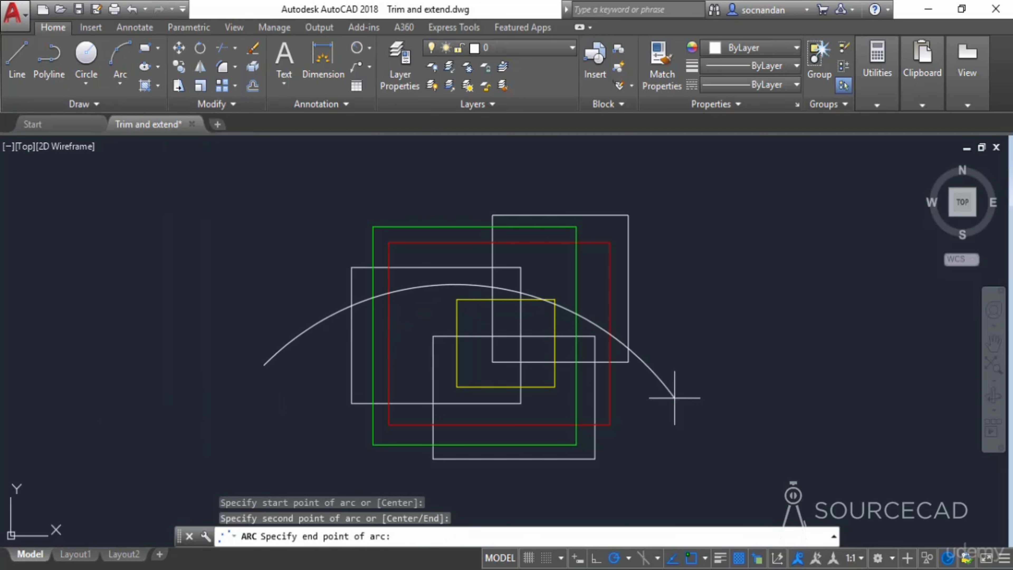
{"action": "left_click", "coordinate": [671, 420]}
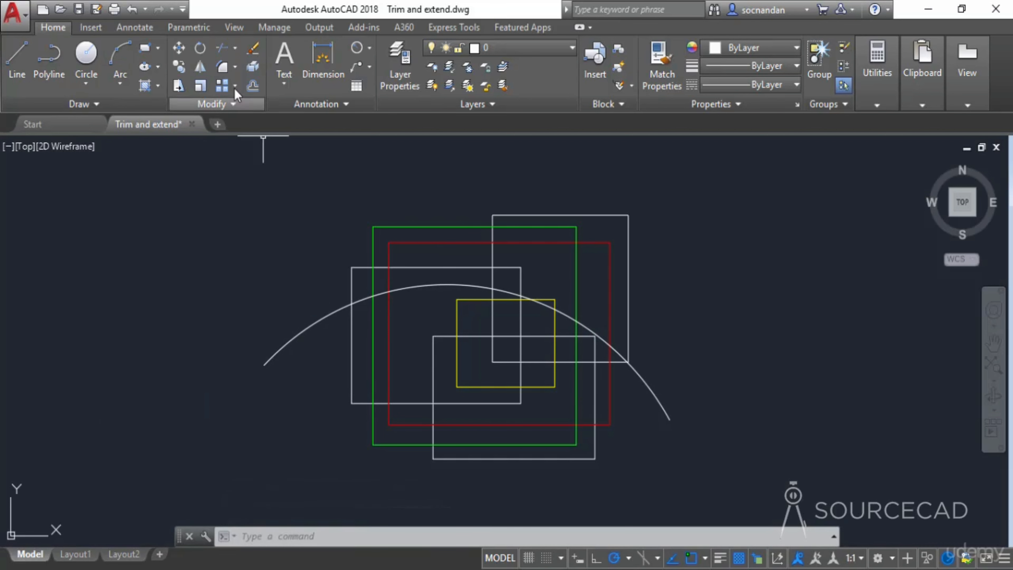
- Trim the arc segments lying inside the rectangles using all objects as cutting edges
{"action": "left_click", "coordinate": [222, 47]}
{"action": "key", "text": "Return"}
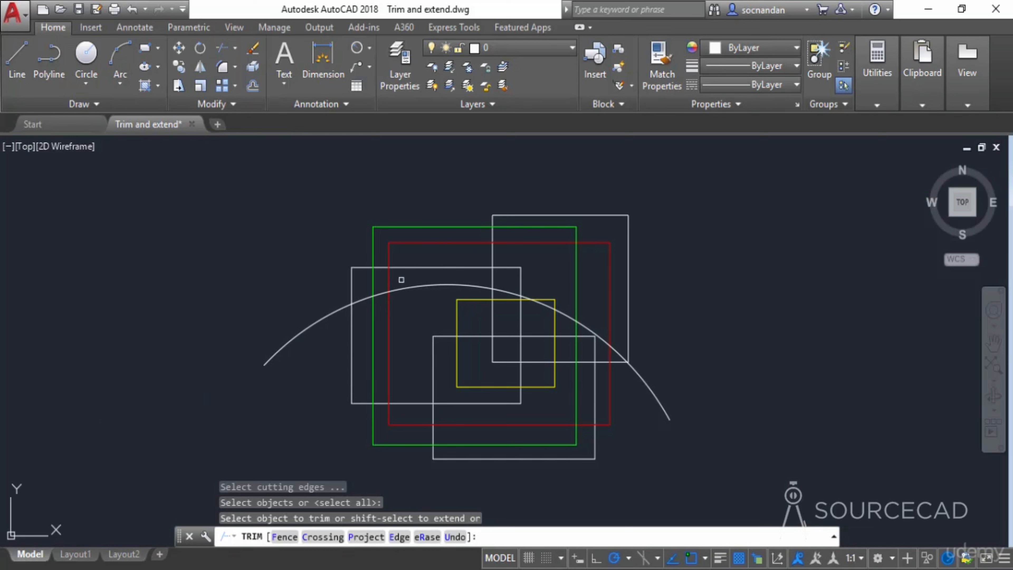
{"action": "left_click", "coordinate": [471, 286]}
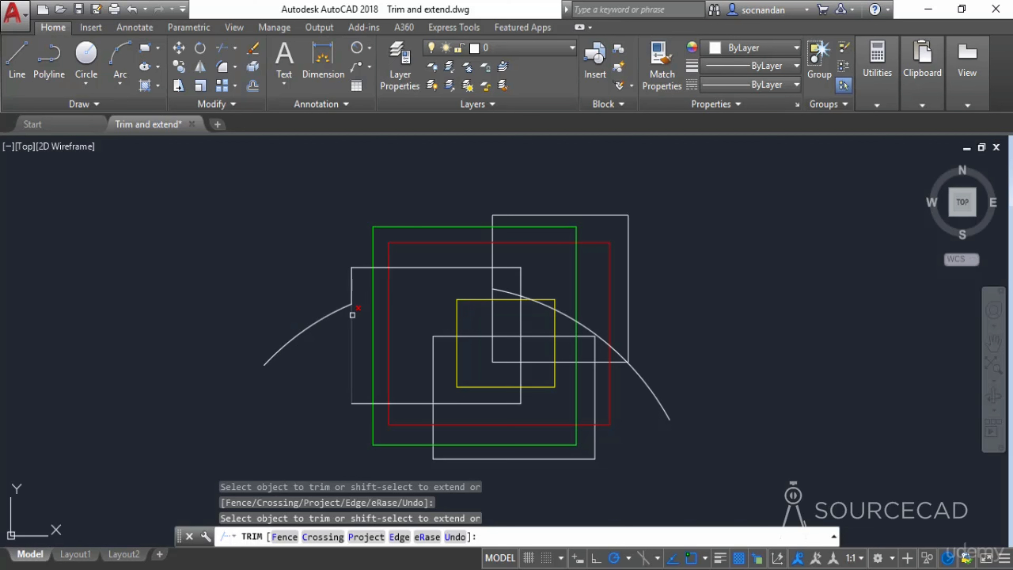
{"action": "left_click", "coordinate": [356, 298]}
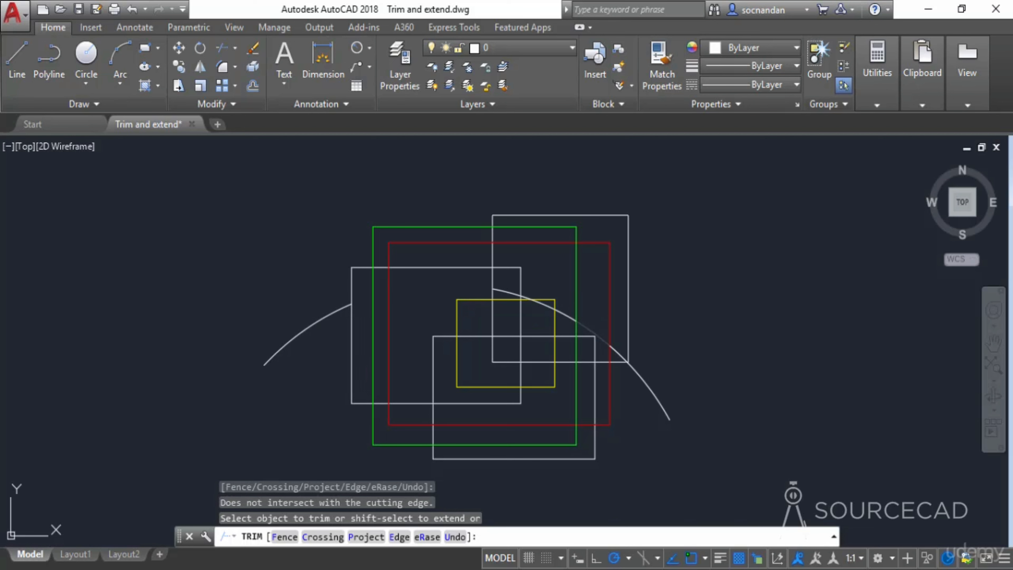
{"action": "left_click", "coordinate": [597, 333]}
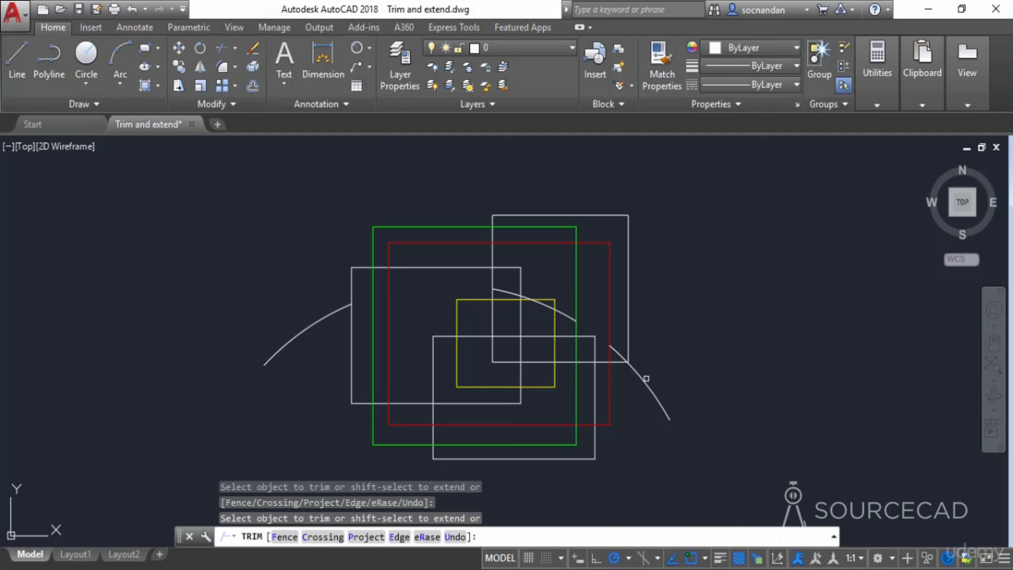
{"action": "left_click", "coordinate": [654, 394]}
{"action": "scroll", "coordinate": [627, 346], "scroll_direction": "up", "scroll_amount": 2}
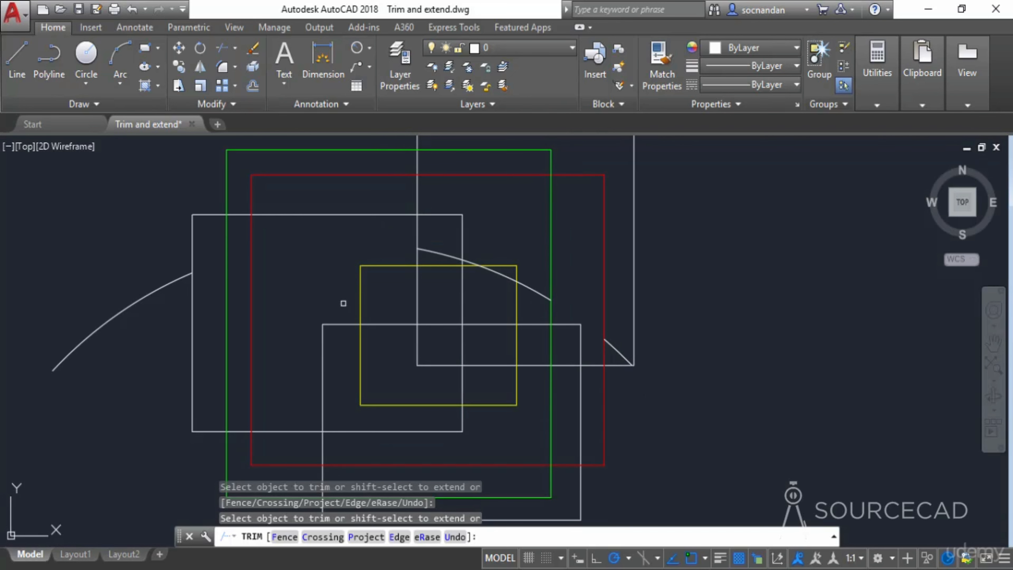
{"action": "scroll", "coordinate": [670, 325], "scroll_direction": "down", "scroll_amount": 2}
{"action": "key", "text": "Escape"}
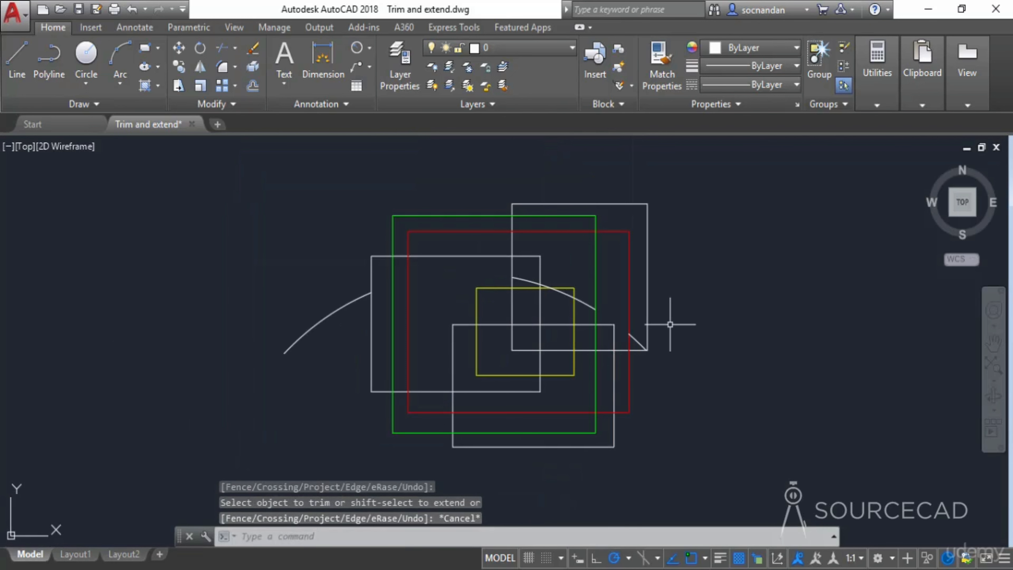
- Undo the arc trims and remove the arc
{"action": "key", "text": "ctrl+z"}
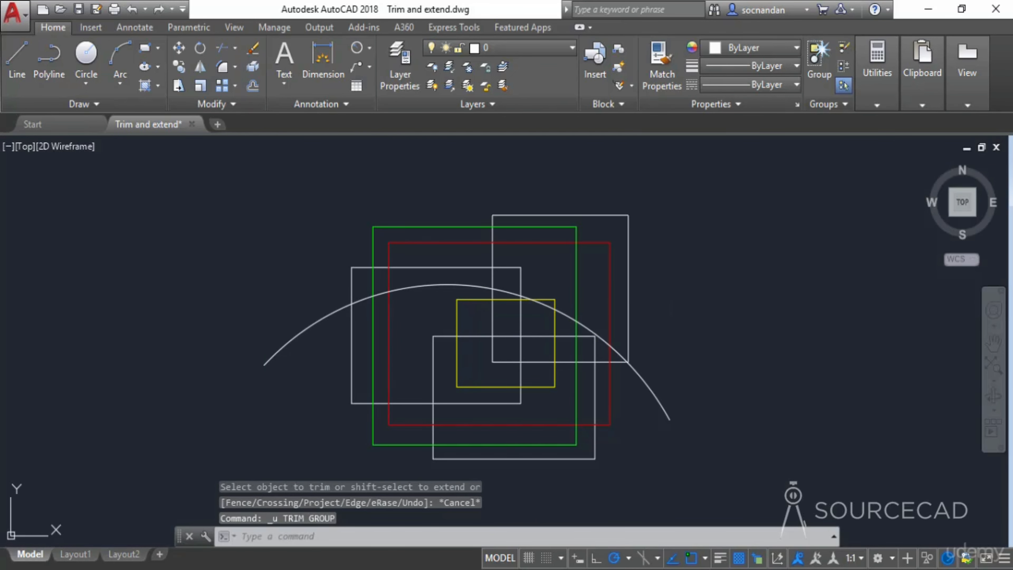
{"action": "key", "text": "ctrl+z"}
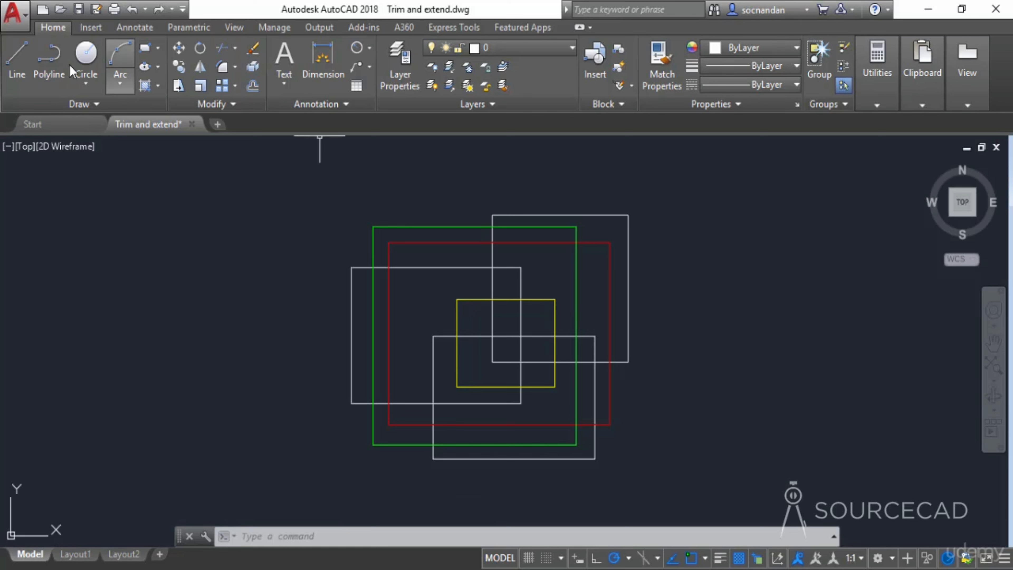
- Draw a horizontal line to the left of the rectangles
{"action": "left_click", "coordinate": [12, 61]}
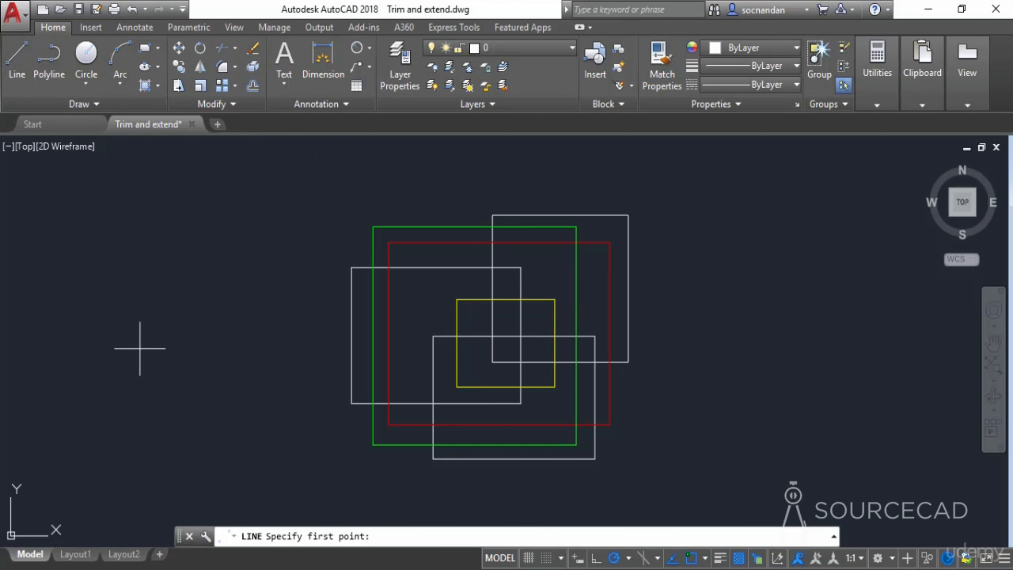
{"action": "left_click", "coordinate": [143, 331]}
{"action": "left_click", "coordinate": [275, 331]}
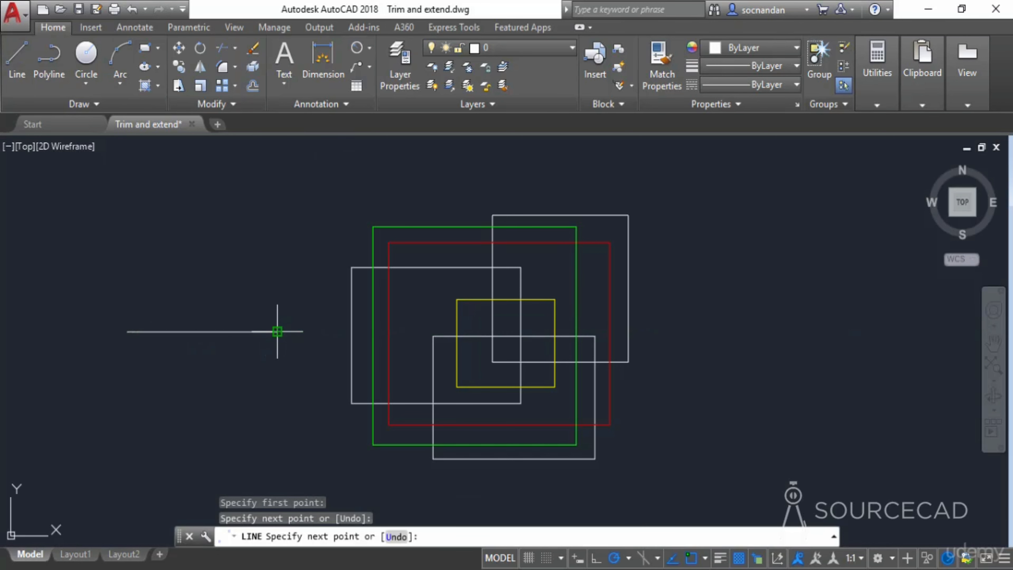
{"action": "key", "text": "Return"}
- Draw a three-point arc curving around the right end of the horizontal line
{"action": "left_click", "coordinate": [121, 66]}
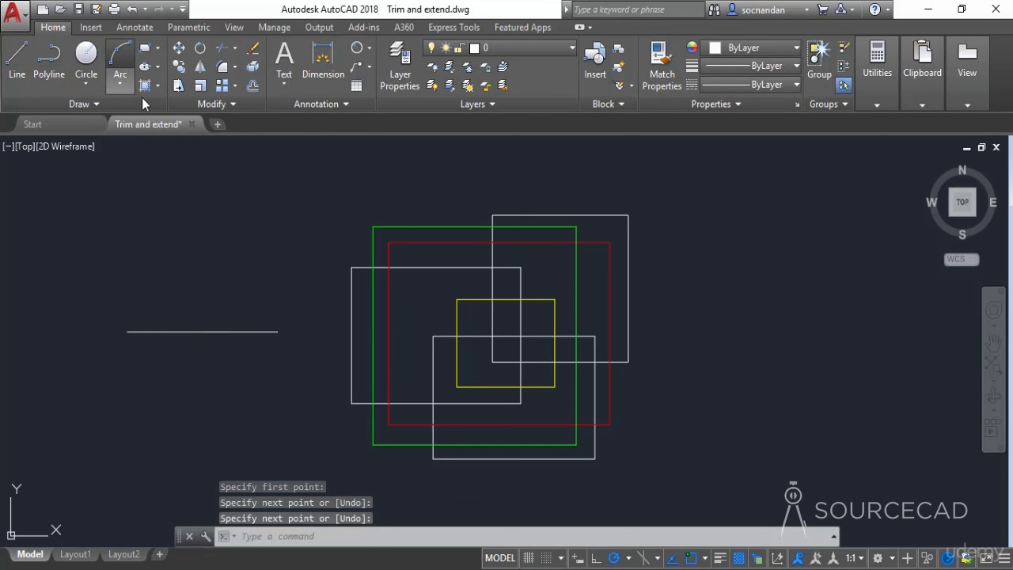
{"action": "left_click", "coordinate": [220, 265]}
{"action": "left_click", "coordinate": [278, 254]}
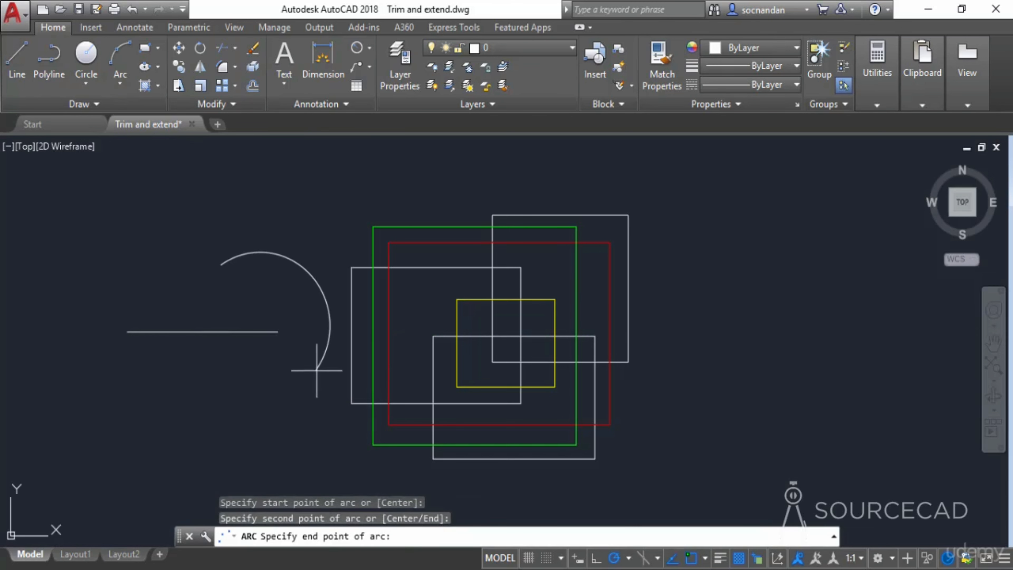
{"action": "left_click", "coordinate": [221, 368]}
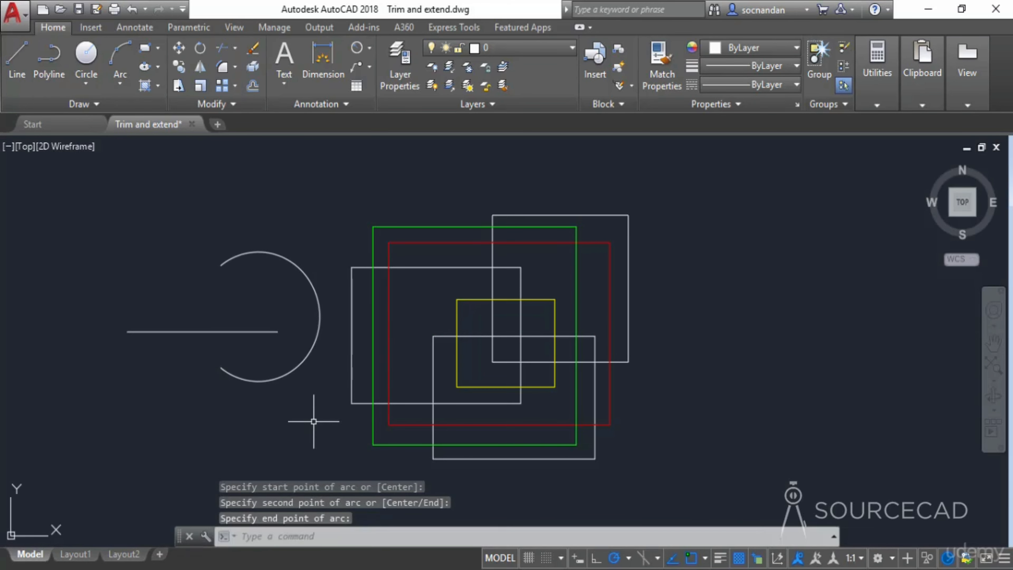
- Extend the horizontal line across several edges and the arc using all objects as boundary edges
{"action": "left_click", "coordinate": [235, 49]}
{"action": "left_click", "coordinate": [261, 106]}
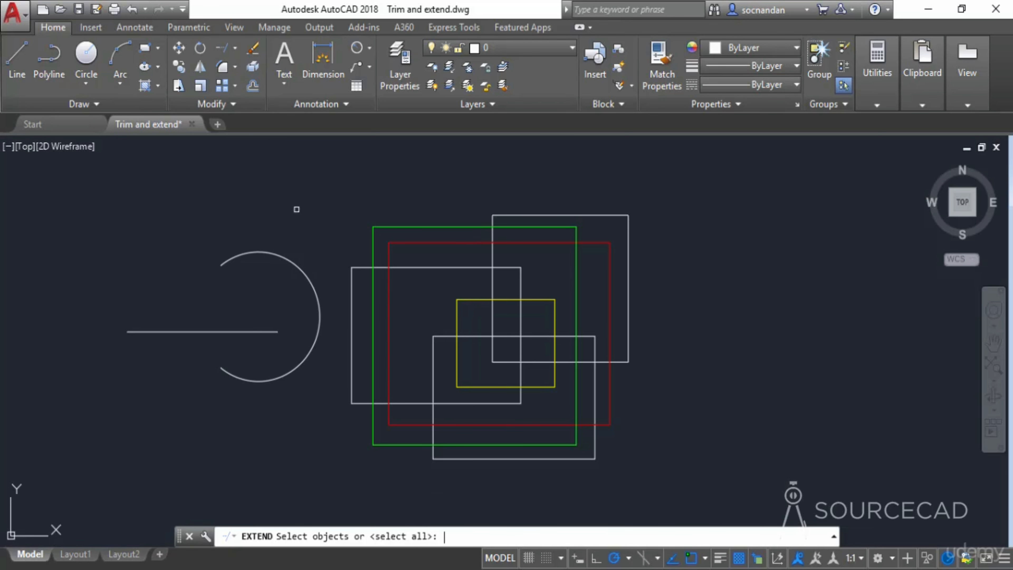
{"action": "key", "text": "Return"}
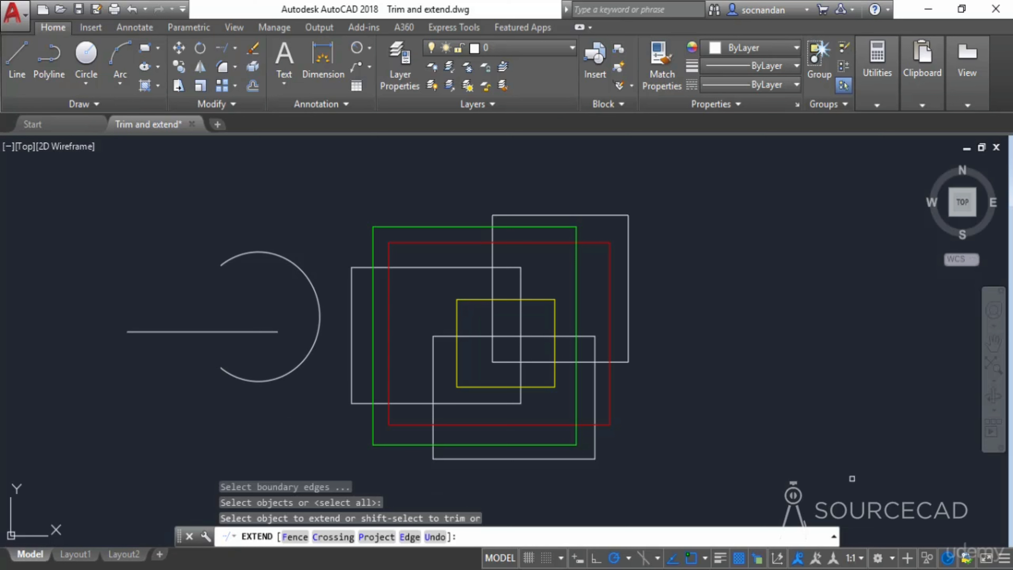
{"action": "left_click", "coordinate": [628, 256]}
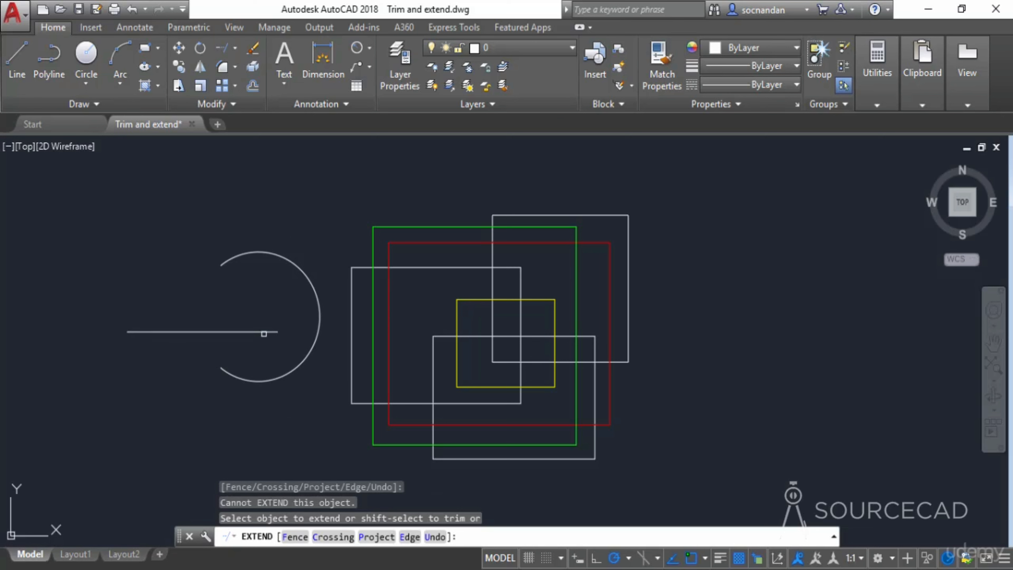
{"action": "left_click", "coordinate": [260, 331]}
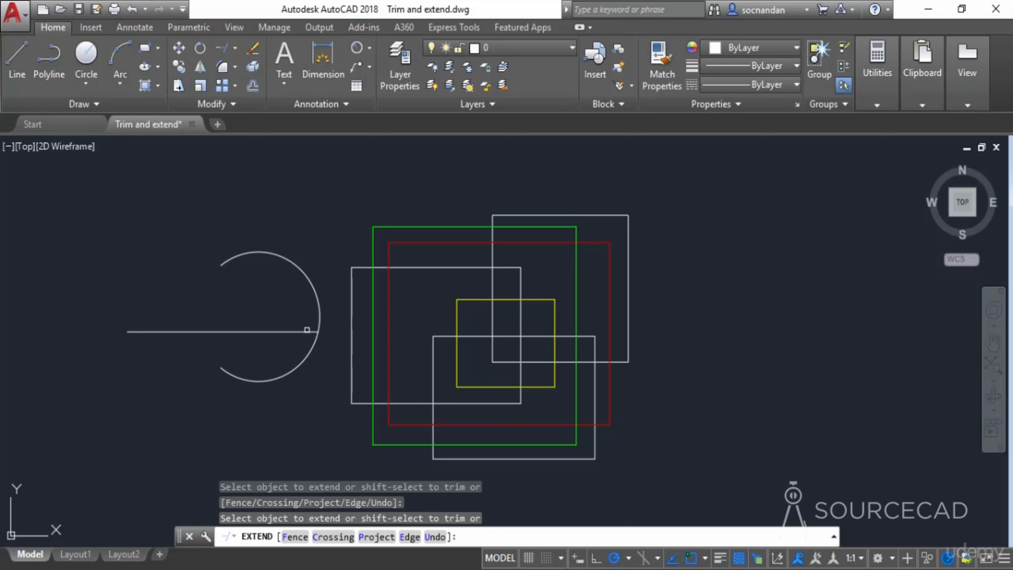
{"action": "left_click", "coordinate": [307, 332]}
{"action": "left_click", "coordinate": [341, 332]}
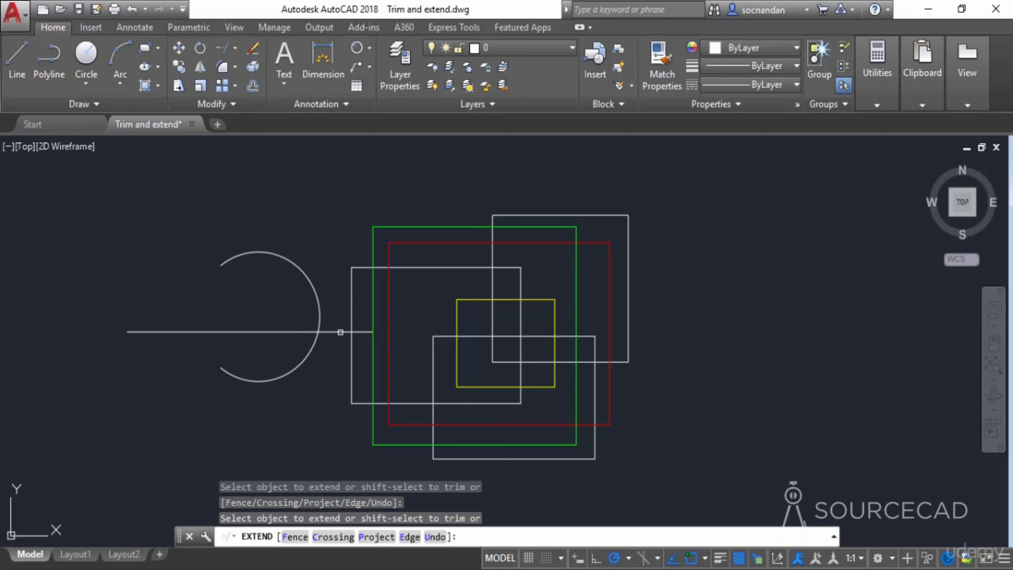
{"action": "left_click", "coordinate": [362, 334]}
{"action": "left_click", "coordinate": [354, 340]}
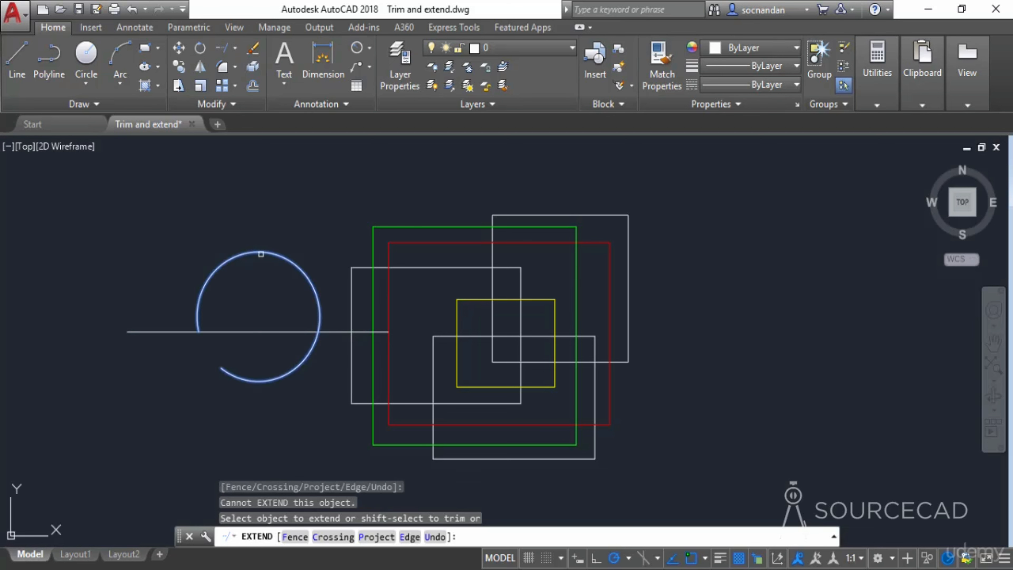
{"action": "left_click", "coordinate": [255, 253]}
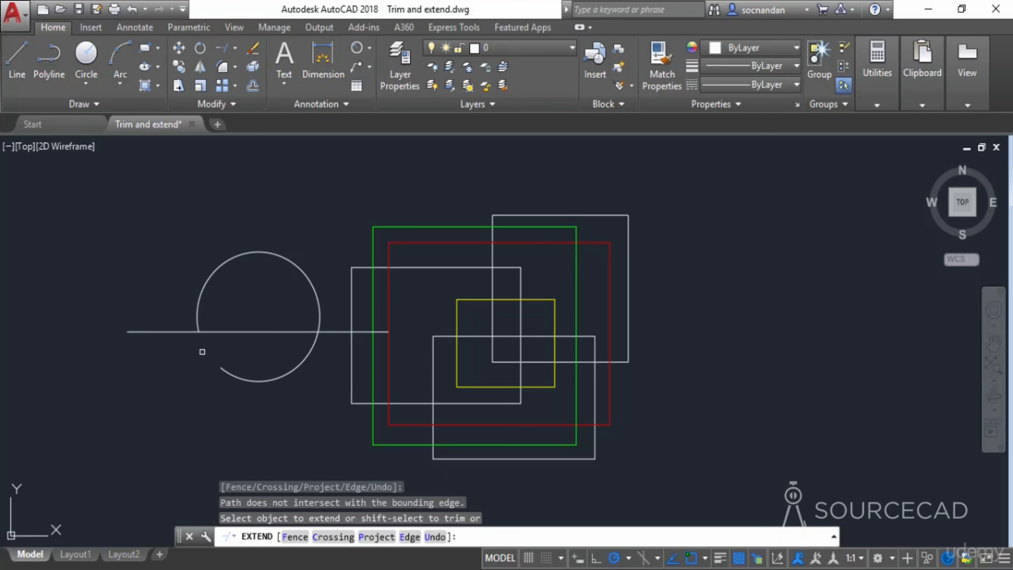
{"action": "key", "text": "Escape"}
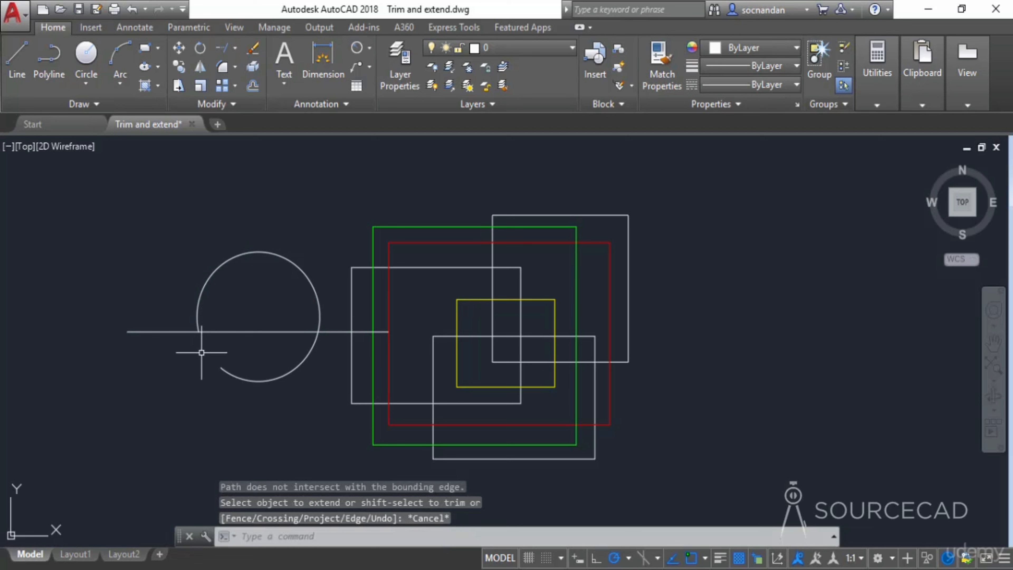
- Undo the extensions
{"action": "key", "text": "ctrl+z"}
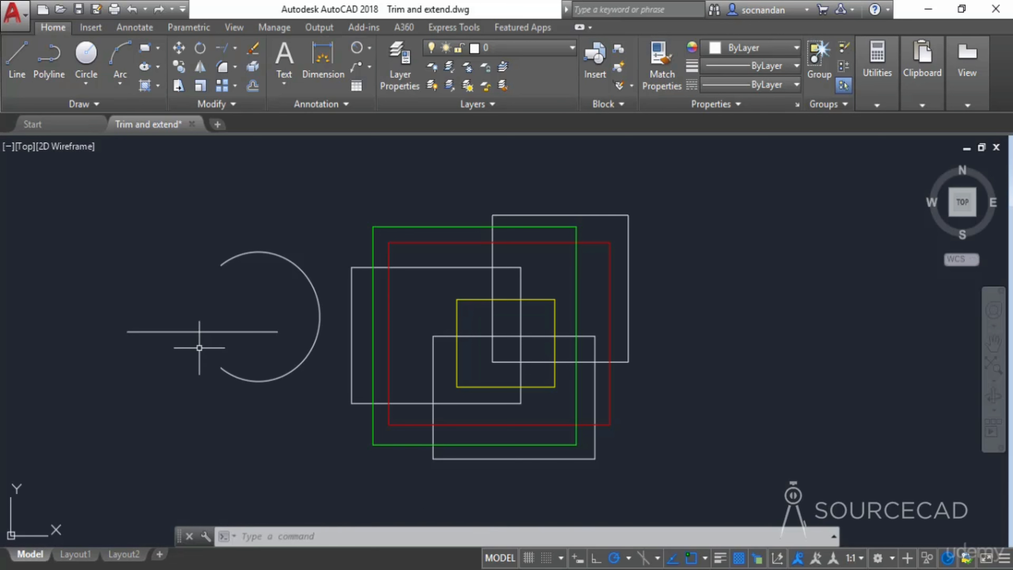
- Extend the horizontal line to the yellow rectangle, using it as the only boundary edge
{"action": "left_click", "coordinate": [226, 47]}
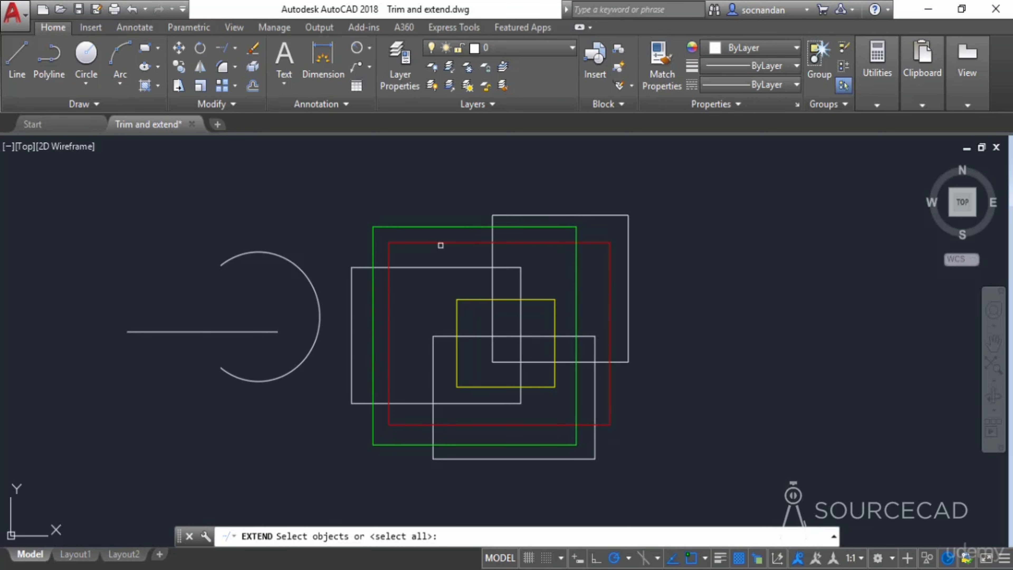
{"action": "left_click", "coordinate": [512, 299]}
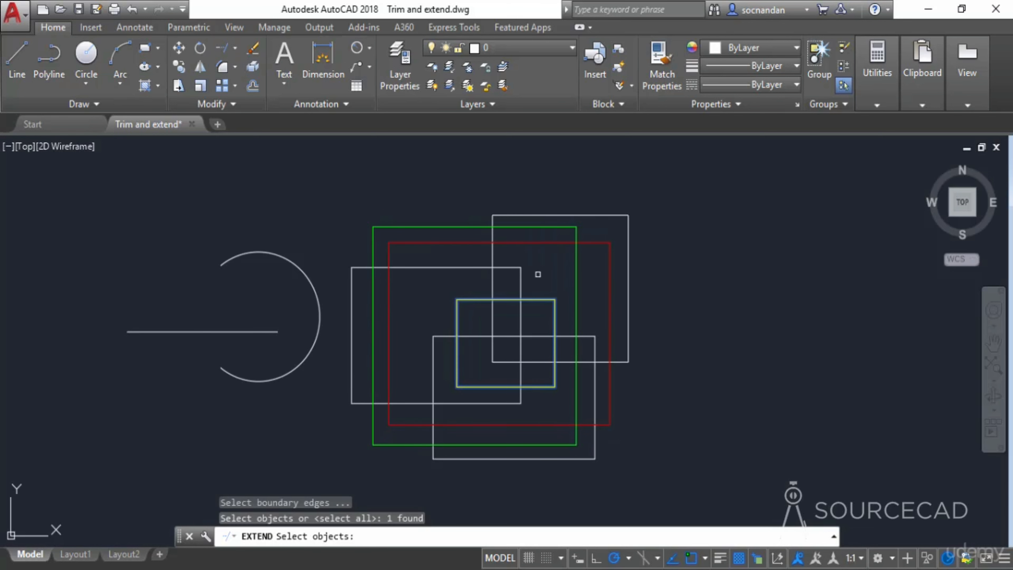
{"action": "key", "text": "Return"}
{"action": "left_click", "coordinate": [520, 280]}
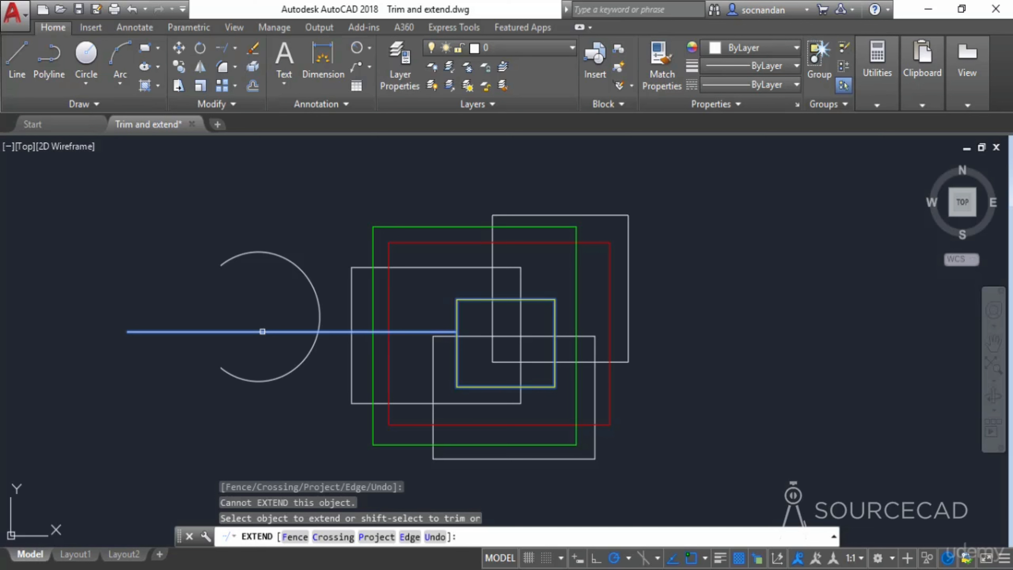
{"action": "left_click", "coordinate": [262, 331]}
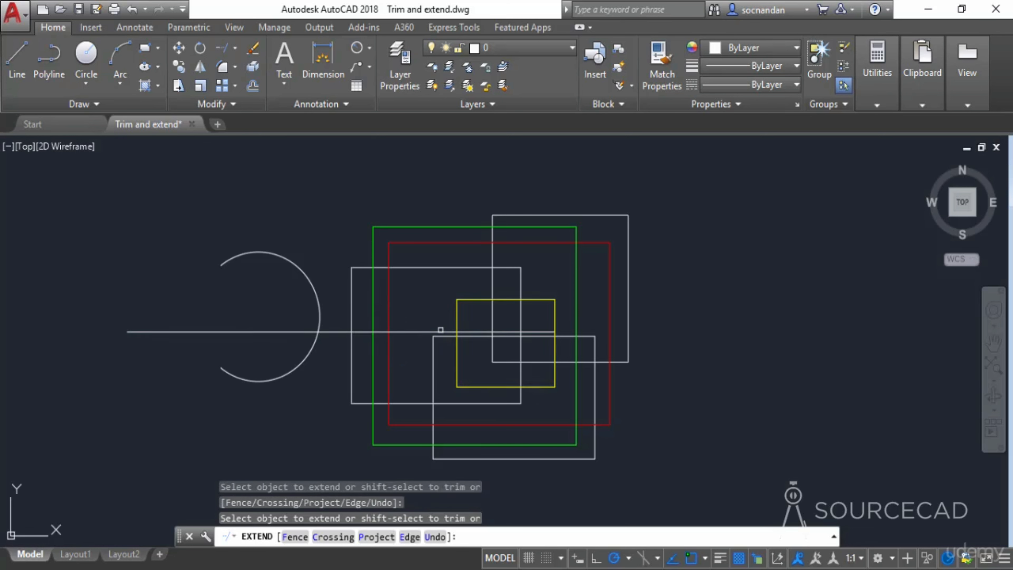
- Try to extend the yellow rectangle's edges, then undo the horizontal line's extension
{"action": "left_click", "coordinate": [547, 328]}
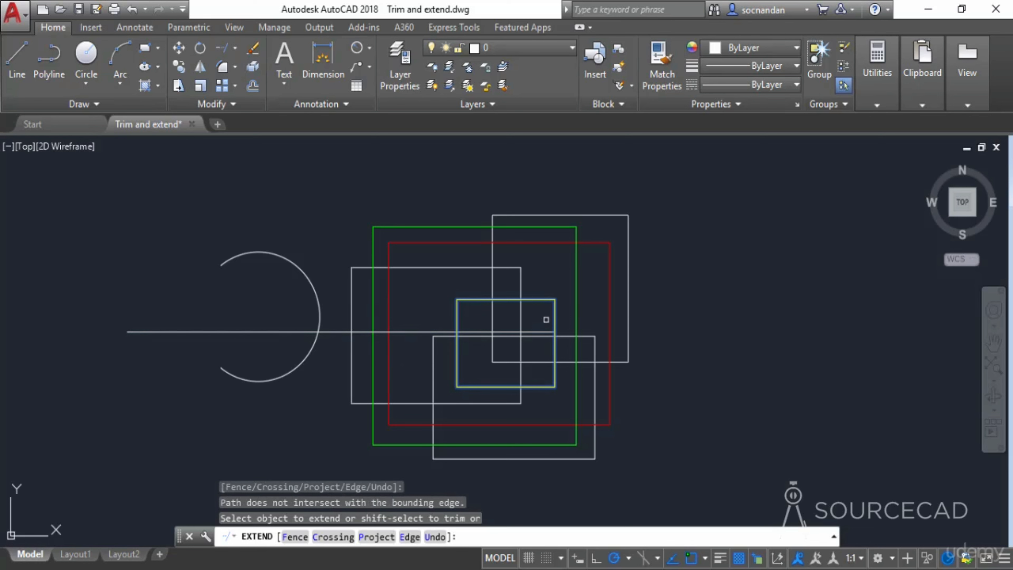
{"action": "left_click", "coordinate": [493, 314]}
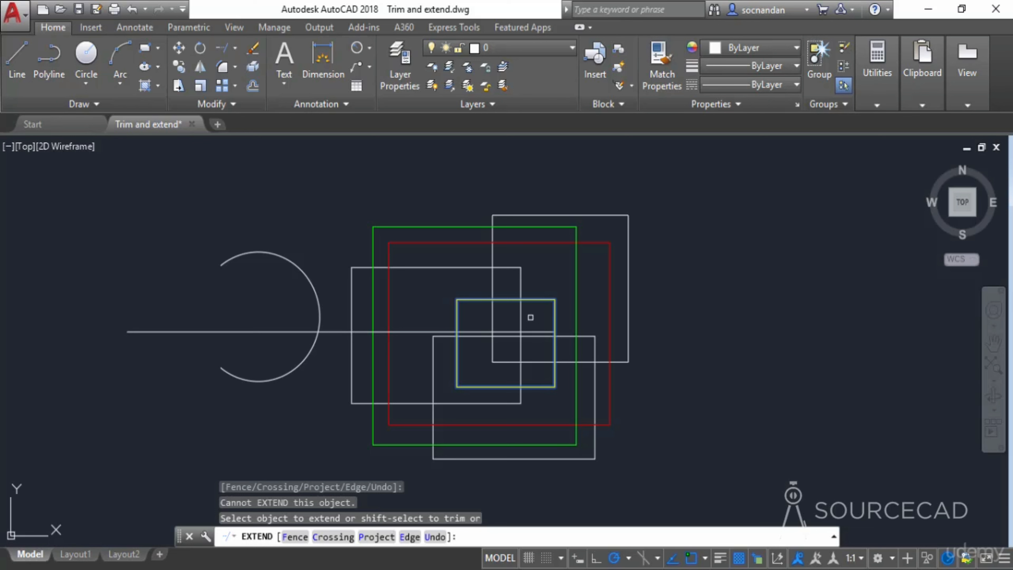
{"action": "key", "text": "Escape"}
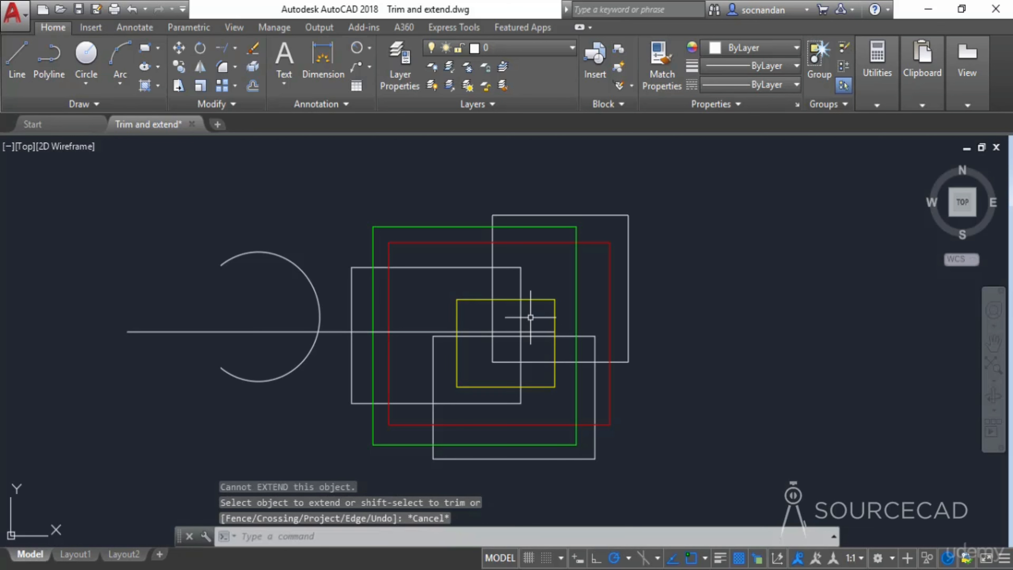
{"action": "key", "text": "ctrl+z"}
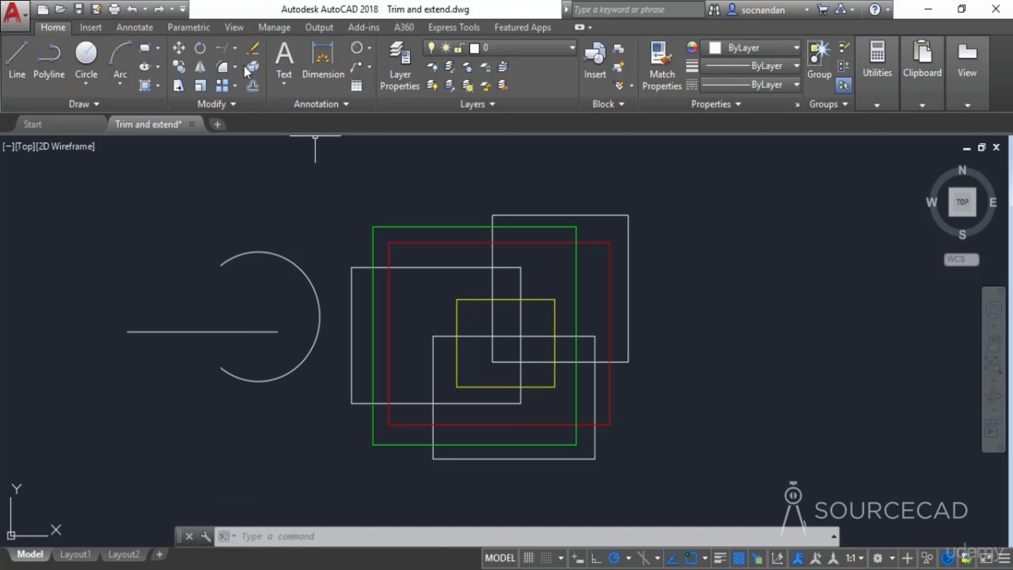
- Use Trim with all objects as cutting edges, shift-selecting the horizontal line to extend it, then undo the result
{"action": "left_click", "coordinate": [235, 48]}
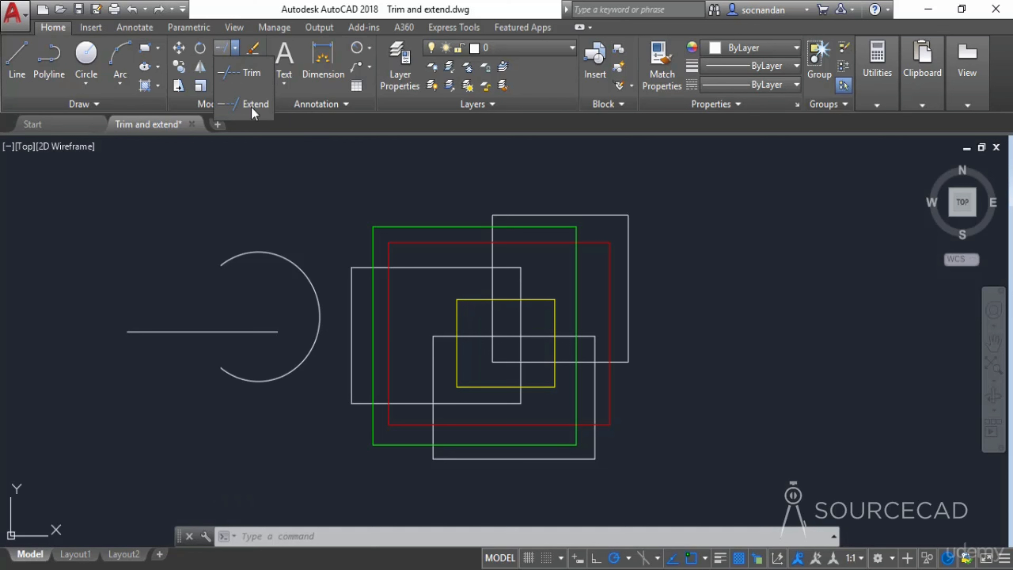
{"action": "left_click", "coordinate": [251, 74]}
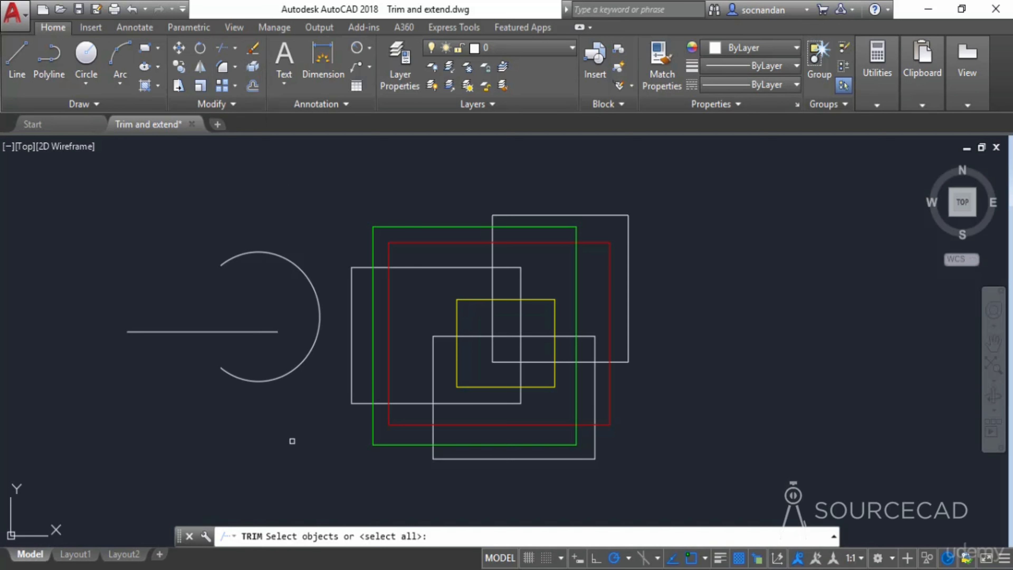
{"action": "key", "text": "Return"}
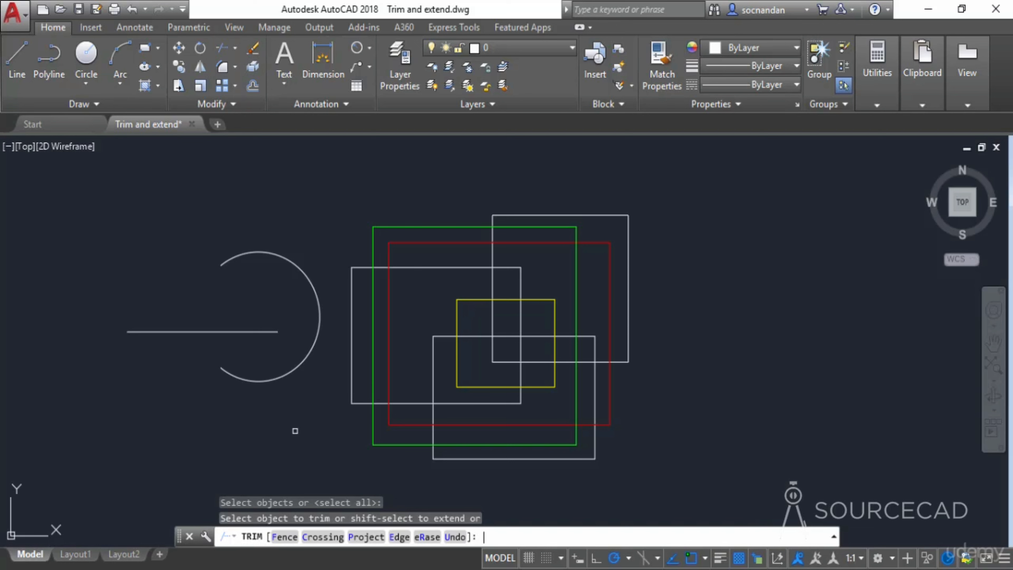
{"action": "key", "text": "shift"}
{"action": "left_click", "coordinate": [269, 333], "text": "shift"}
{"action": "left_click", "coordinate": [269, 331], "text": "shift"}
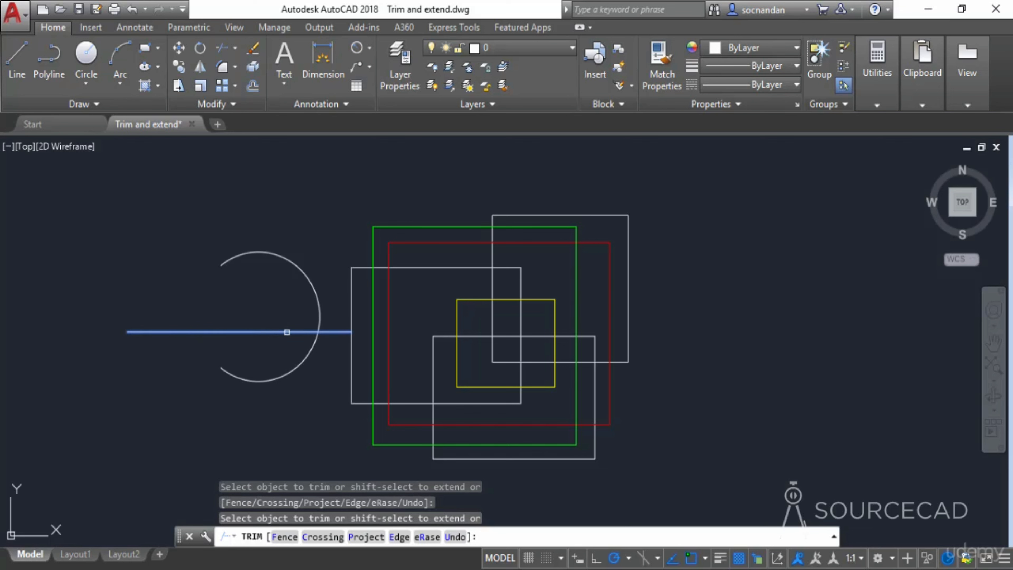
{"action": "left_click", "coordinate": [300, 331], "text": "shift"}
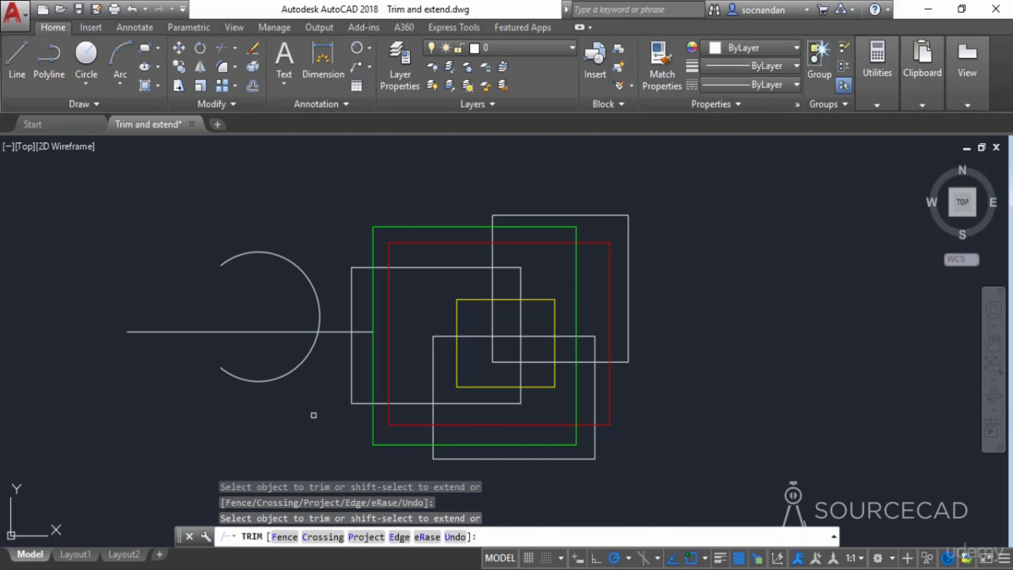
{"action": "key", "text": "Escape"}
{"action": "key", "text": "ctrl+z"}
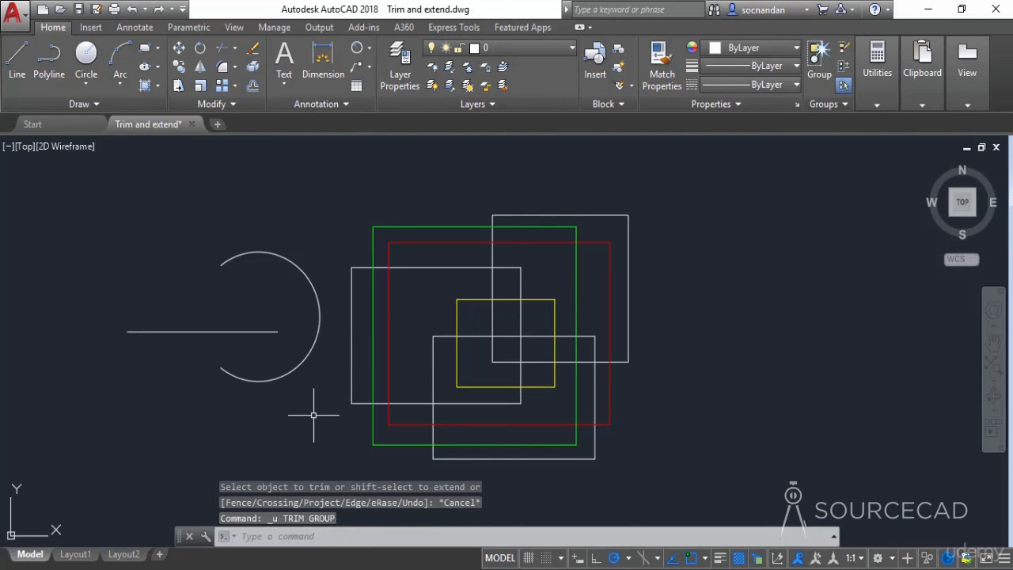
- Erase the horizontal line and arc selected with a crossing window
{"action": "left_click", "coordinate": [313, 415]}
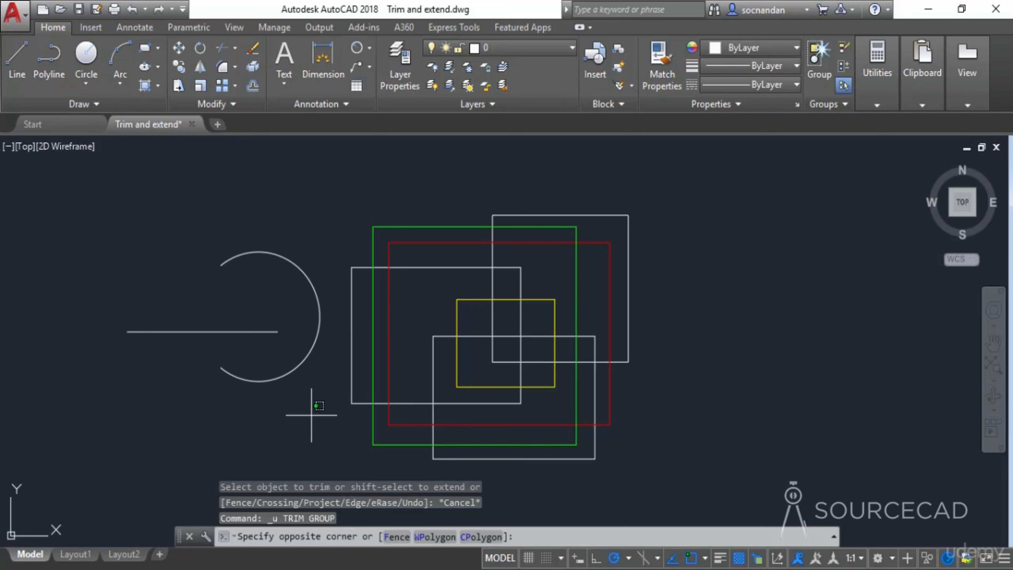
{"action": "left_click", "coordinate": [219, 244]}
{"action": "right_click", "coordinate": [208, 248]}
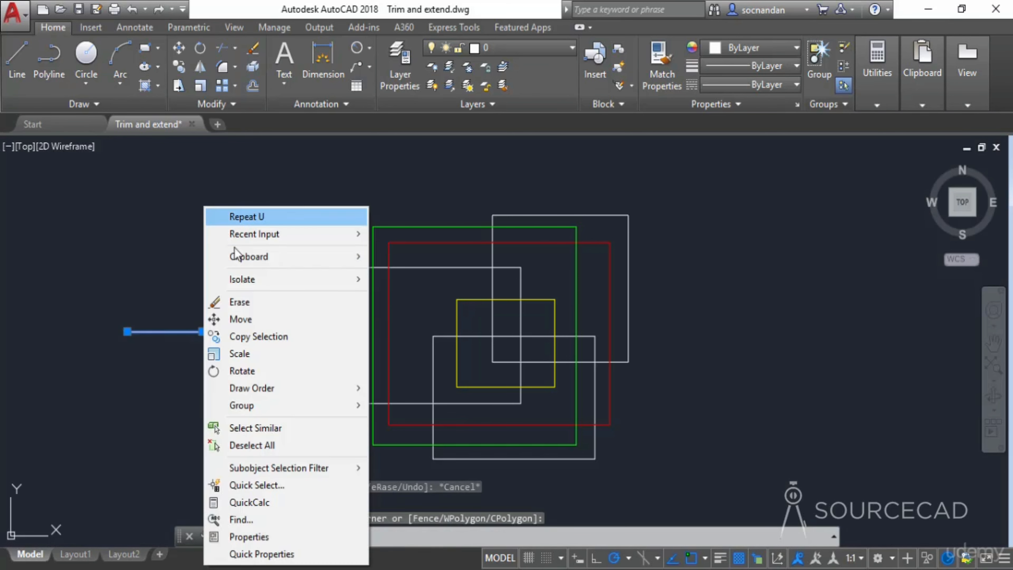
{"action": "left_click", "coordinate": [271, 302]}
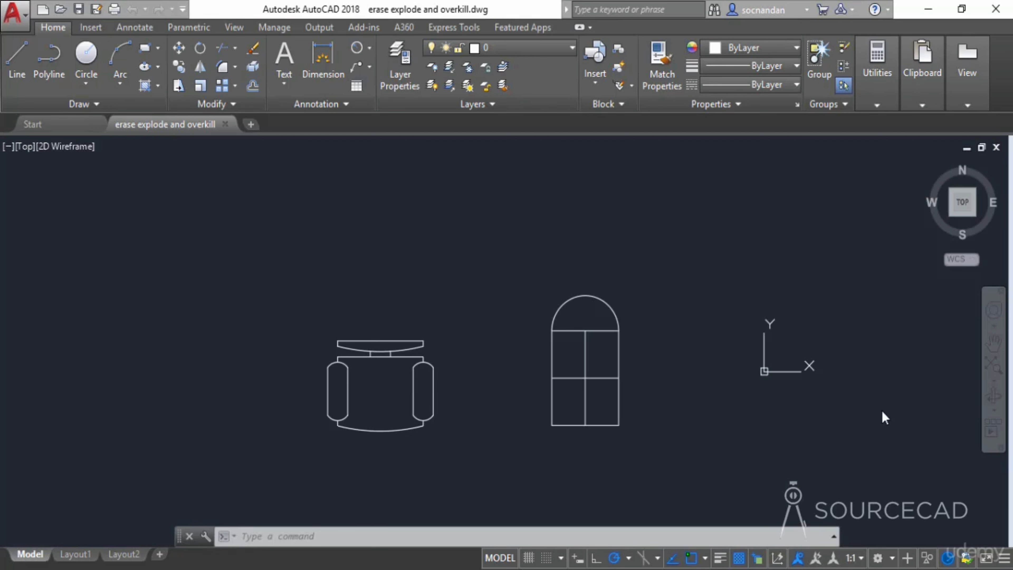
- Select the chair and window drawings to examine whether they are single blocks or separate objects
{"action": "left_click", "coordinate": [493, 360]}
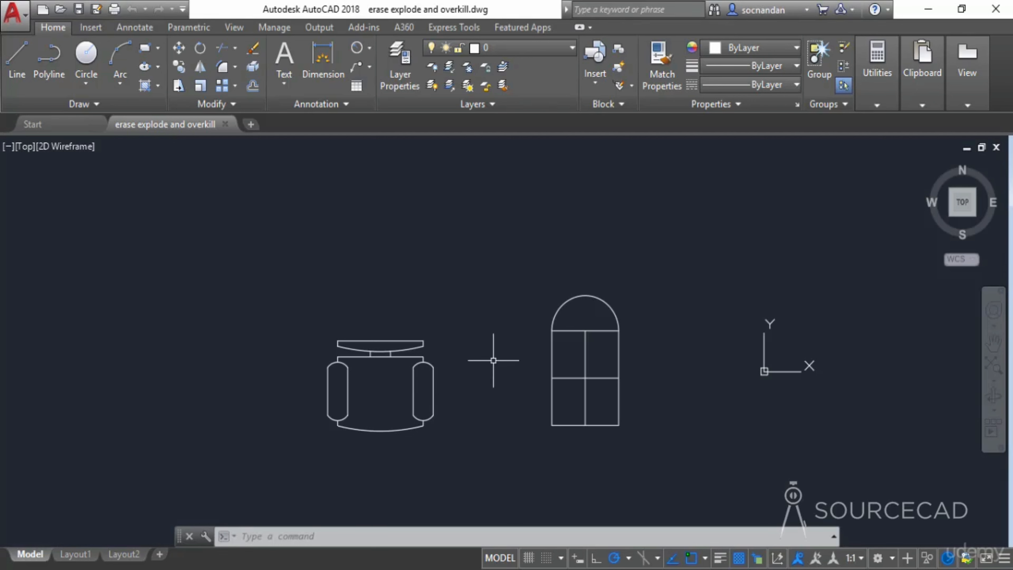
{"action": "left_click", "coordinate": [422, 342]}
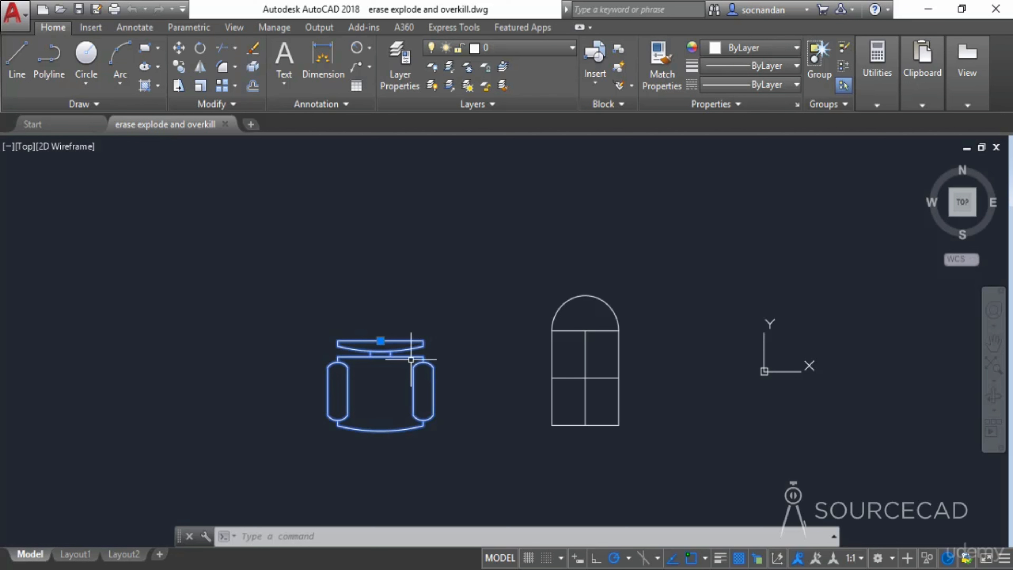
{"action": "key", "text": "Escape"}
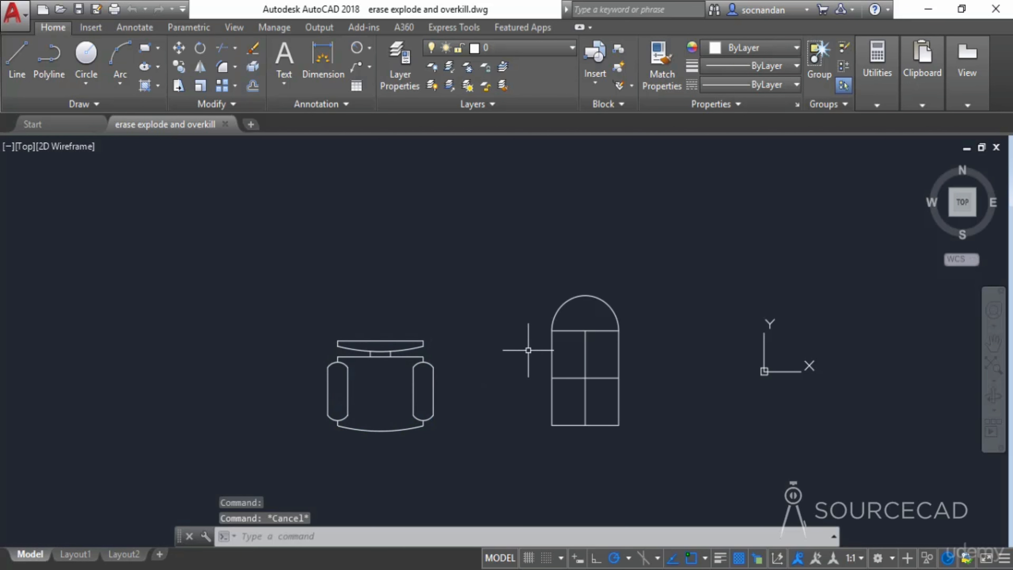
{"action": "left_click", "coordinate": [554, 353]}
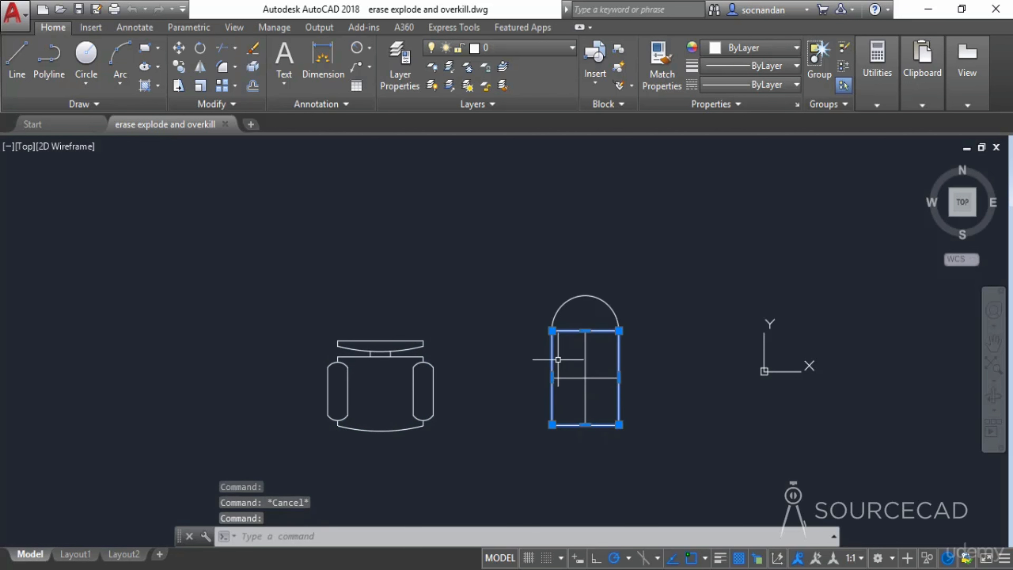
{"action": "left_click", "coordinate": [604, 378]}
{"action": "left_click", "coordinate": [594, 367]}
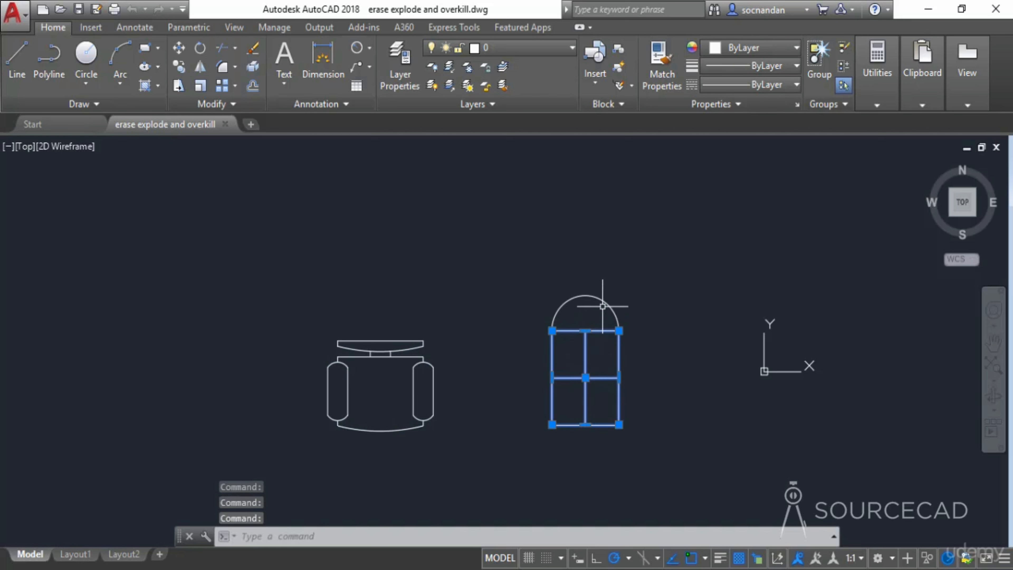
{"action": "left_click", "coordinate": [589, 296]}
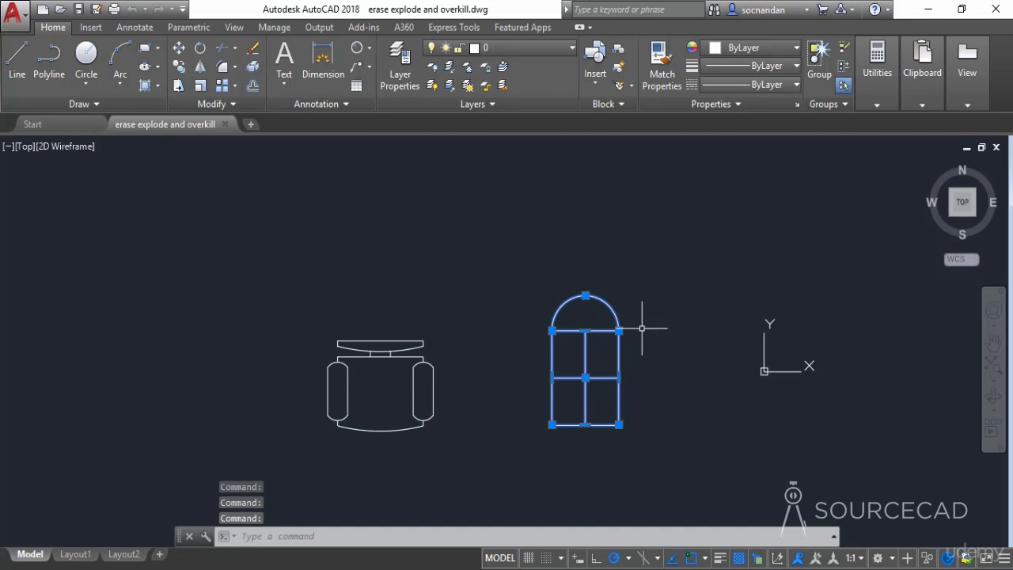
{"action": "key", "text": "Escape"}
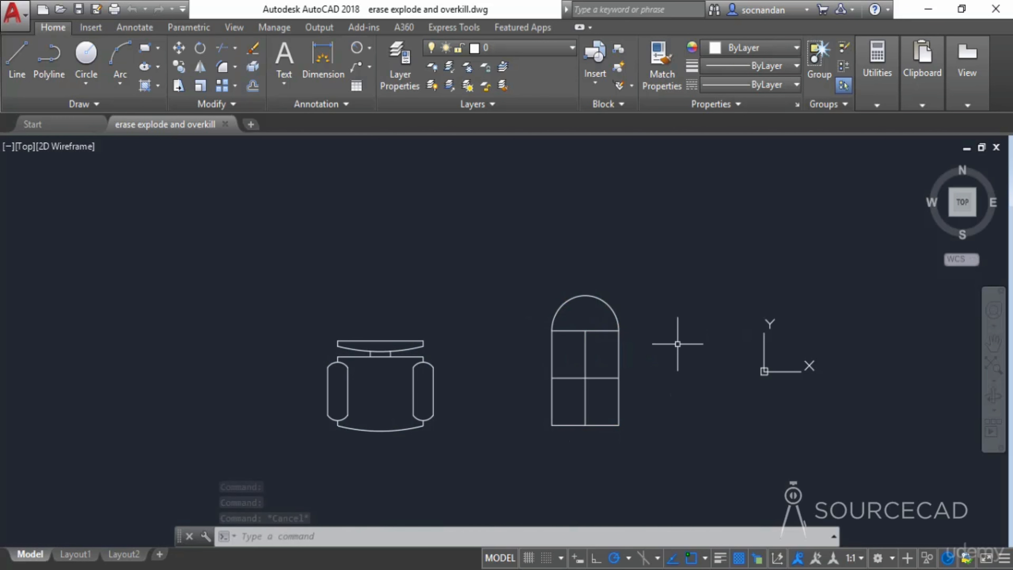
{"action": "left_click", "coordinate": [418, 340]}
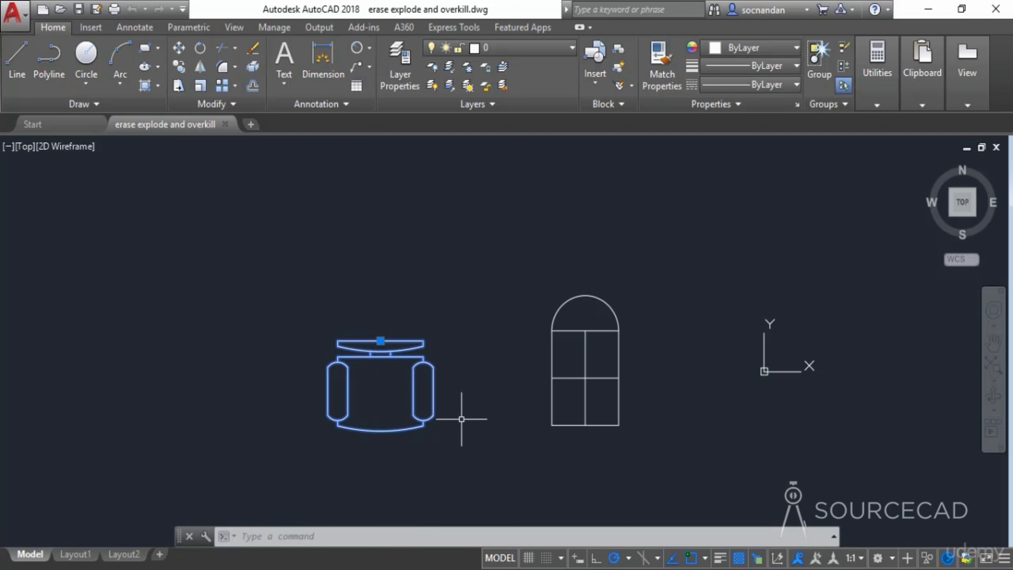
{"action": "key", "text": "Escape"}
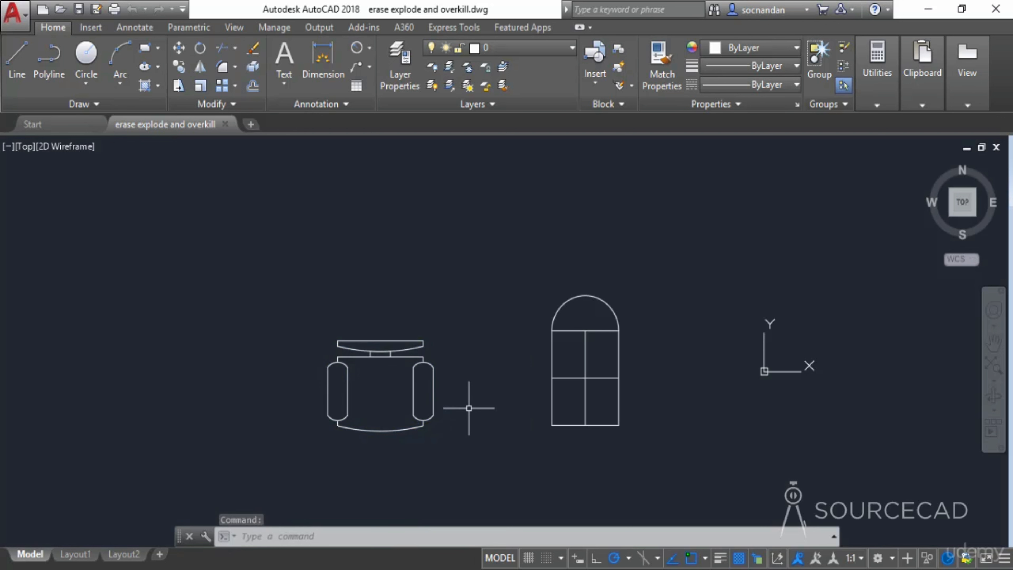
- Explode the chair block
{"action": "left_click", "coordinate": [254, 69]}
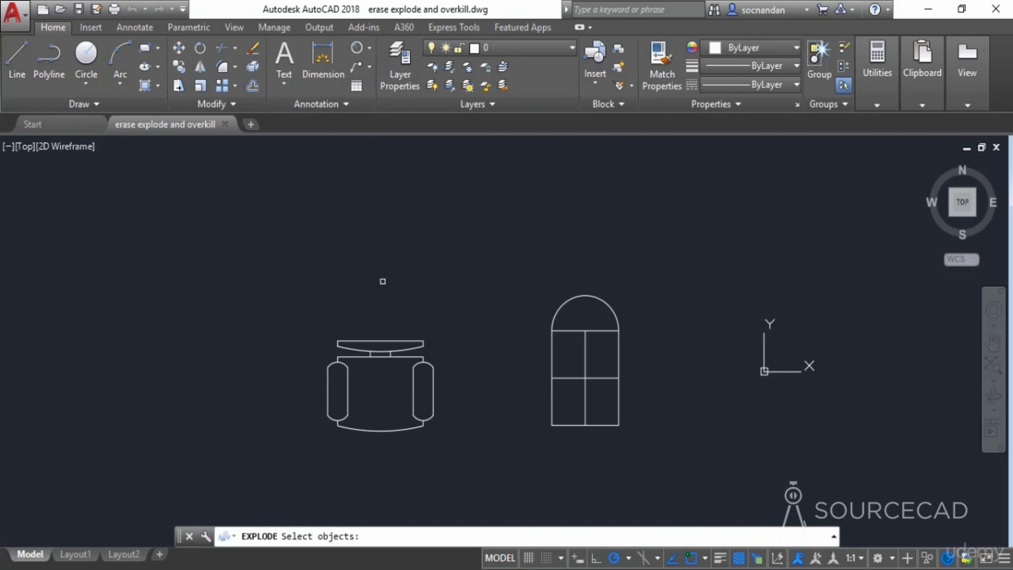
{"action": "left_click", "coordinate": [422, 340]}
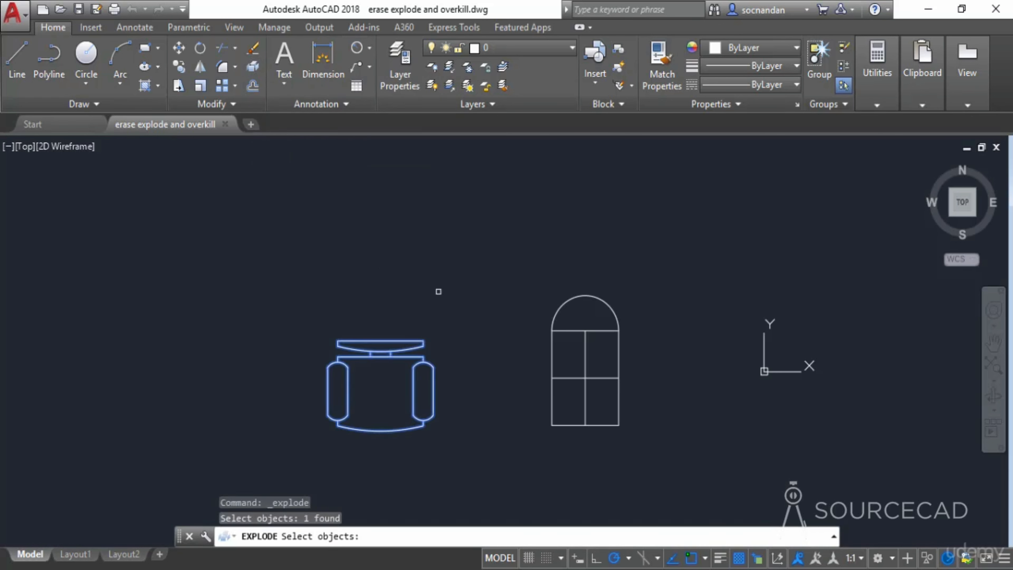
{"action": "key", "text": "Return"}
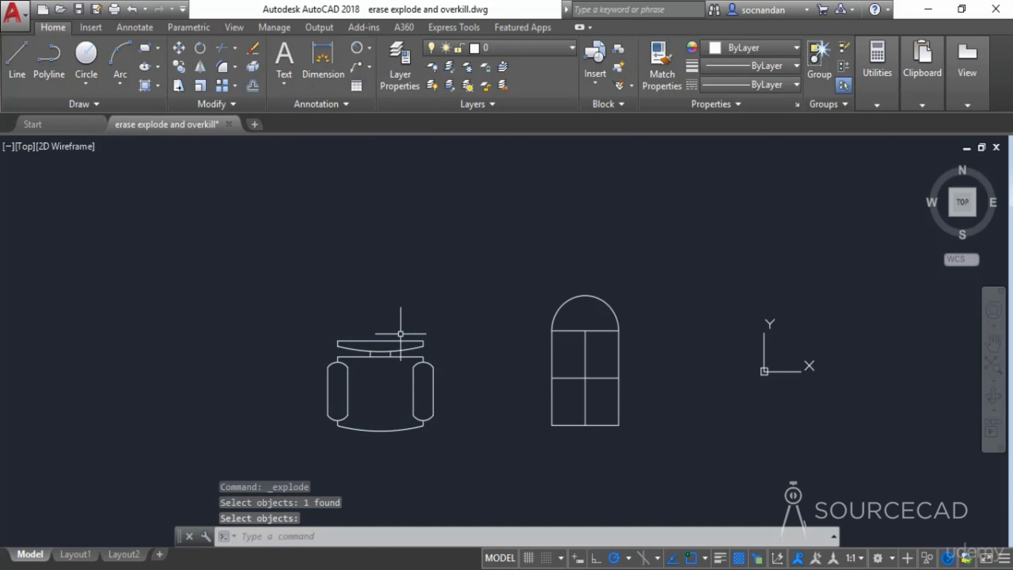
- Select individual pieces of the exploded chair to inspect them
{"action": "left_click", "coordinate": [397, 341]}
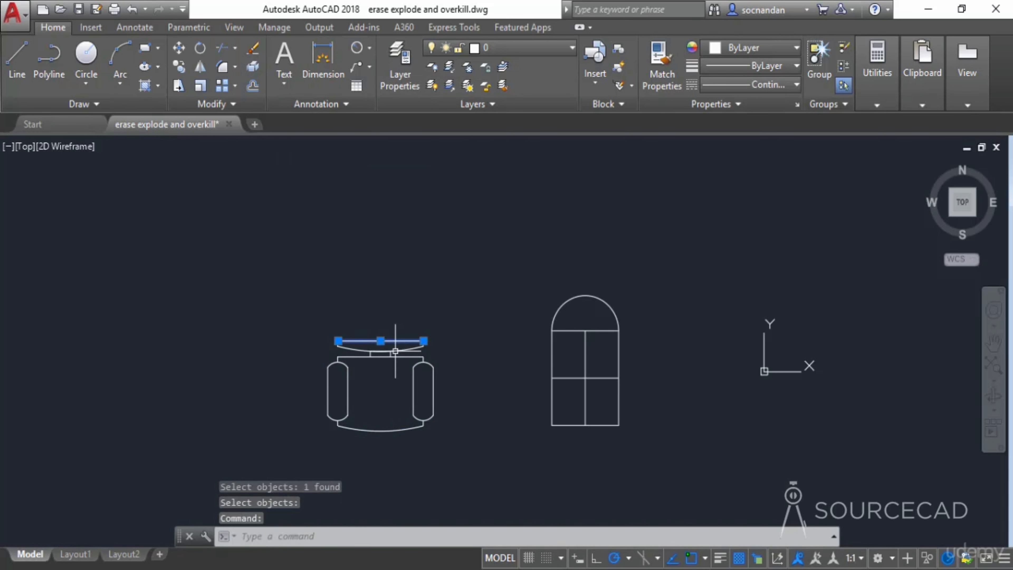
{"action": "left_click", "coordinate": [397, 350]}
{"action": "scroll", "coordinate": [426, 372], "scroll_direction": "up", "scroll_amount": 4}
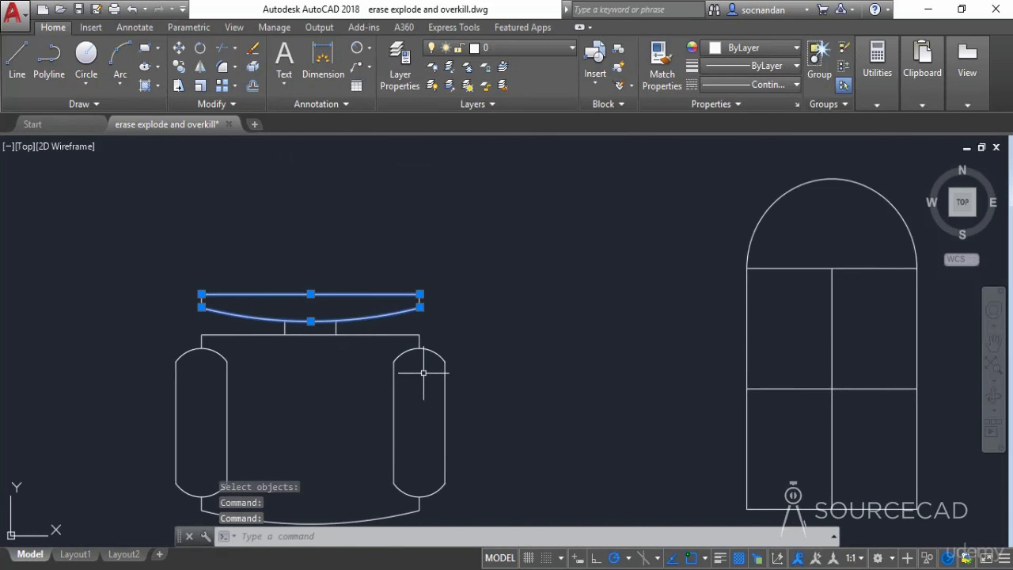
{"action": "left_click", "coordinate": [436, 352]}
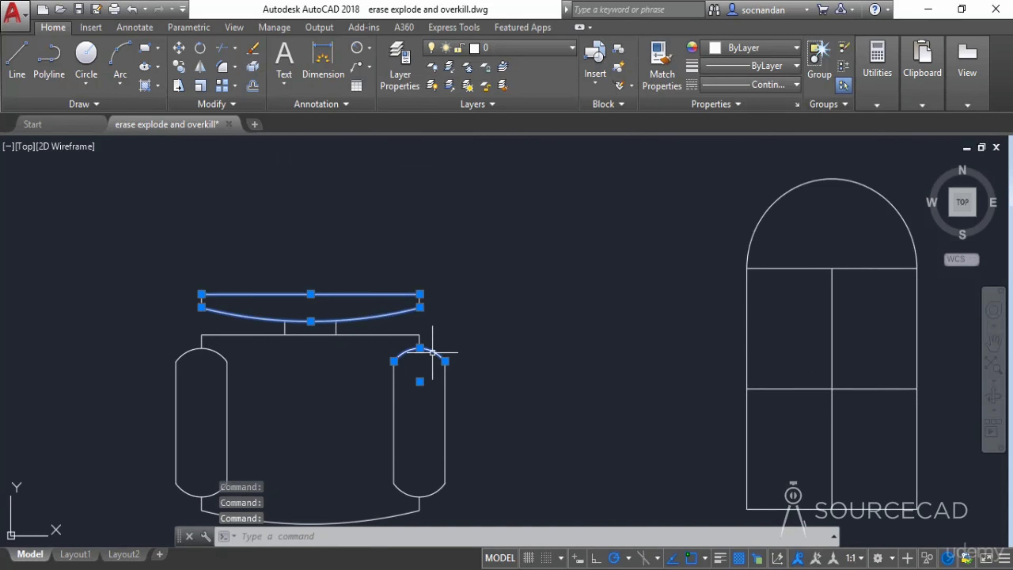
{"action": "left_click", "coordinate": [394, 381]}
{"action": "left_click", "coordinate": [227, 383]}
{"action": "left_click", "coordinate": [219, 352]}
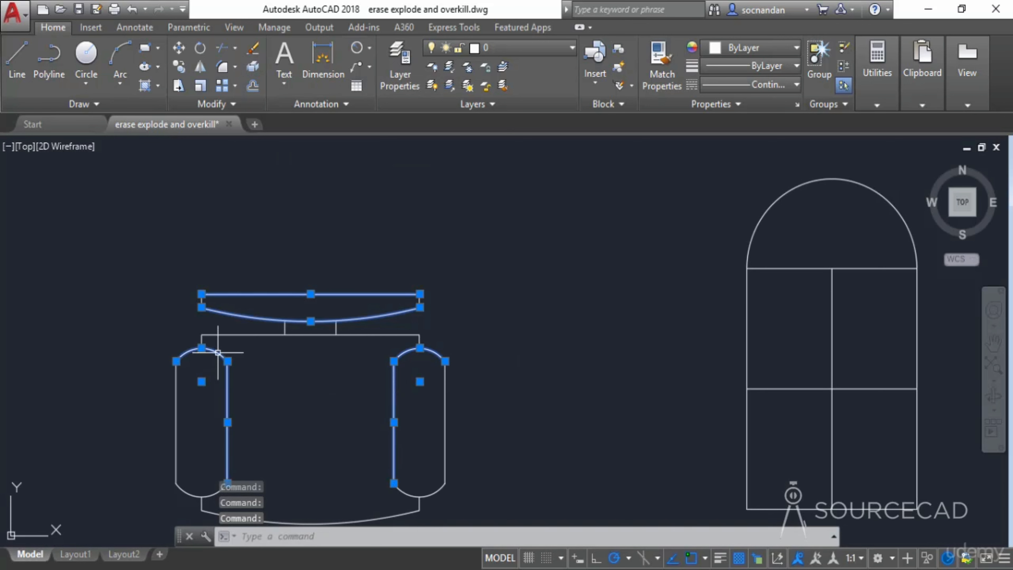
{"action": "key", "text": "Escape"}
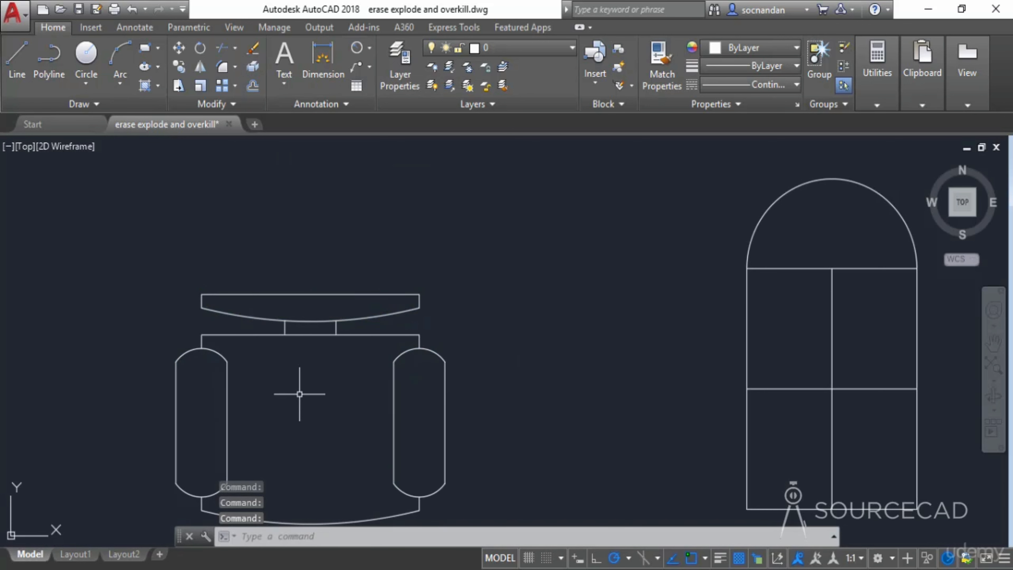
{"action": "scroll", "coordinate": [303, 395], "scroll_direction": "down", "scroll_amount": 4}
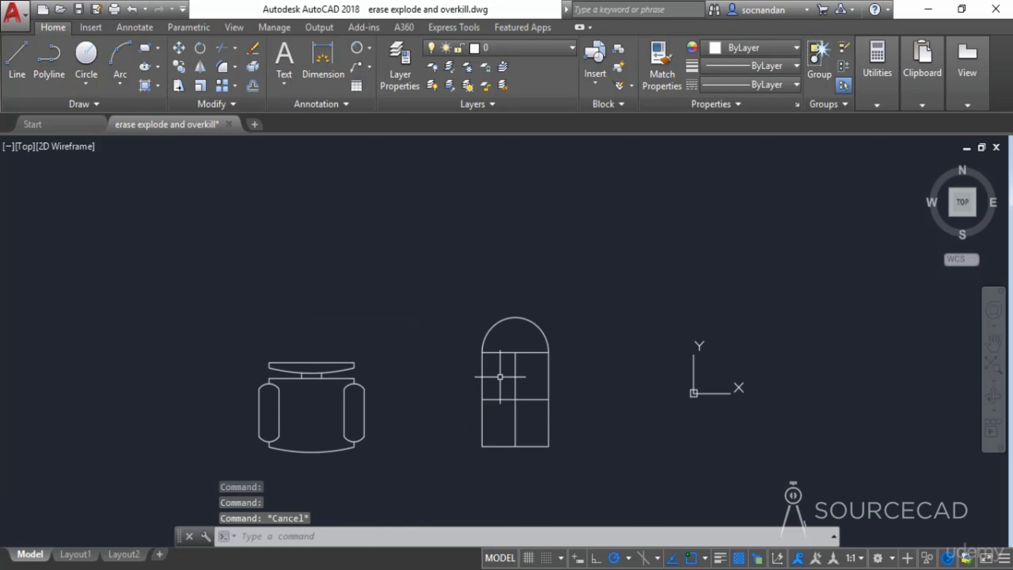
- Explode the window block
{"action": "left_click", "coordinate": [501, 352]}
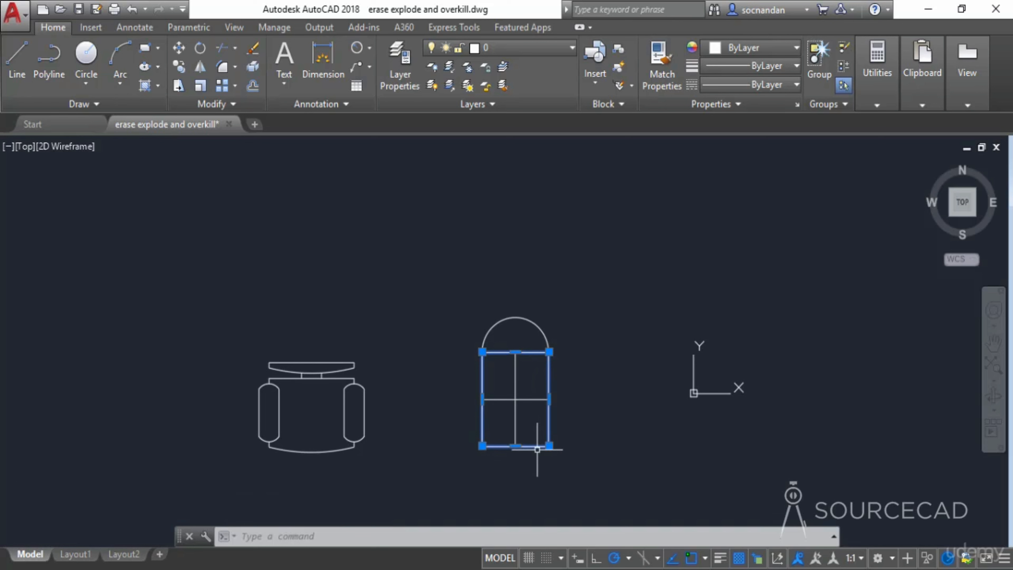
{"action": "key", "text": "Escape"}
{"action": "left_click", "coordinate": [251, 68]}
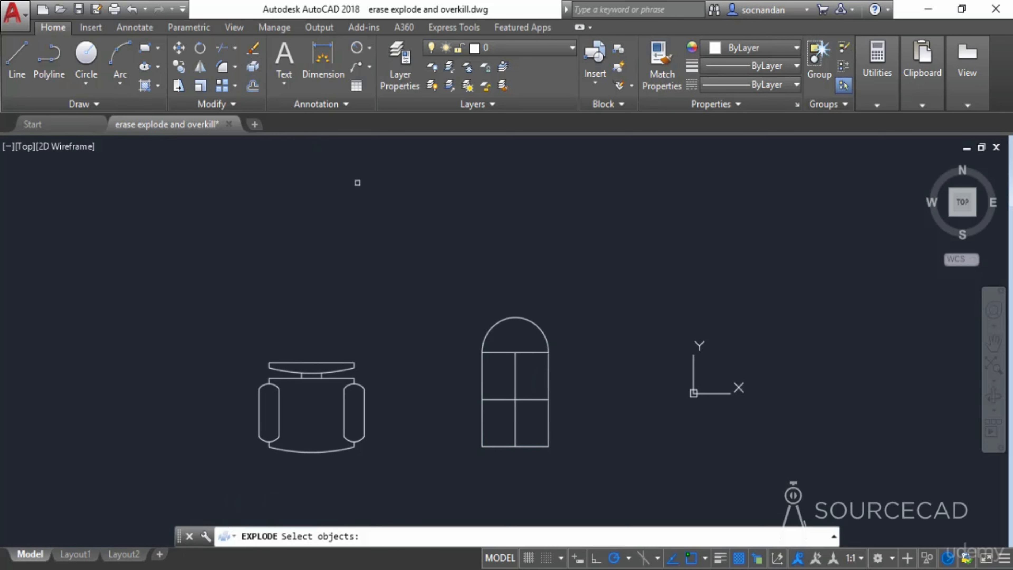
{"action": "left_click", "coordinate": [555, 342]}
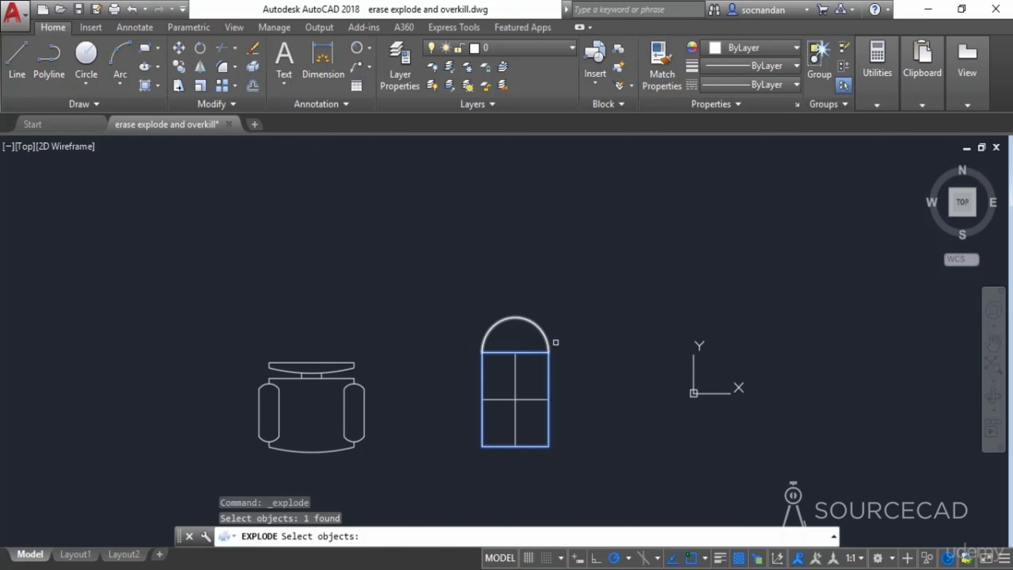
{"action": "key", "text": "Return"}
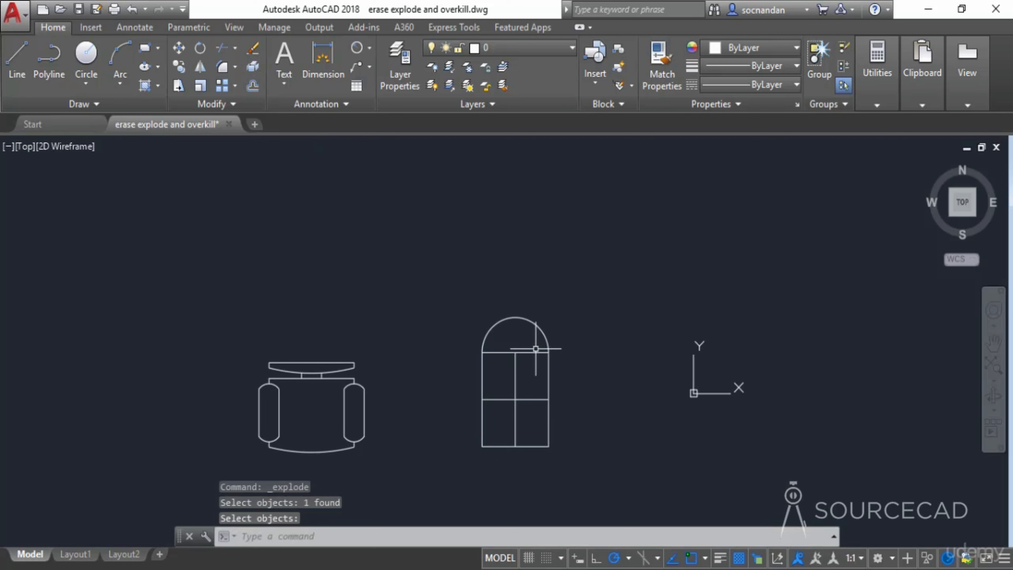
- Select individual pieces of the exploded window to inspect them
{"action": "left_click", "coordinate": [559, 346]}
{"action": "left_click", "coordinate": [534, 358]}
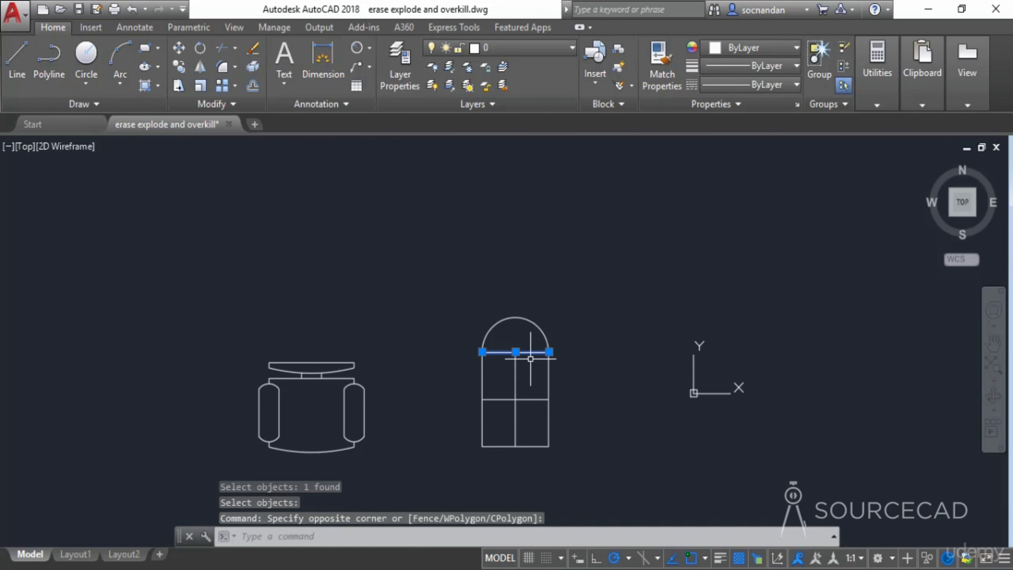
{"action": "left_click", "coordinate": [549, 363]}
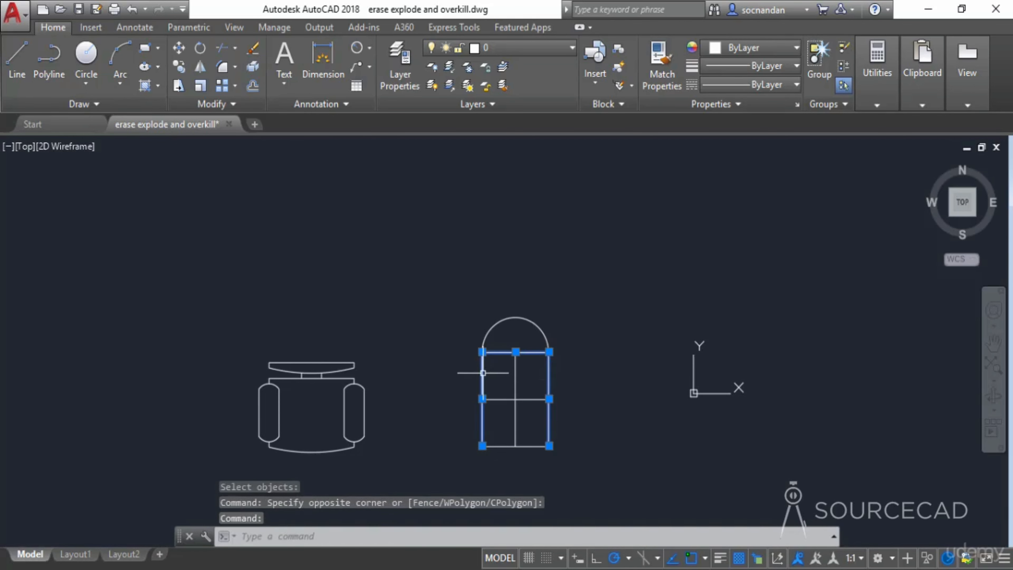
{"action": "left_click", "coordinate": [482, 381]}
{"action": "left_click", "coordinate": [504, 446]}
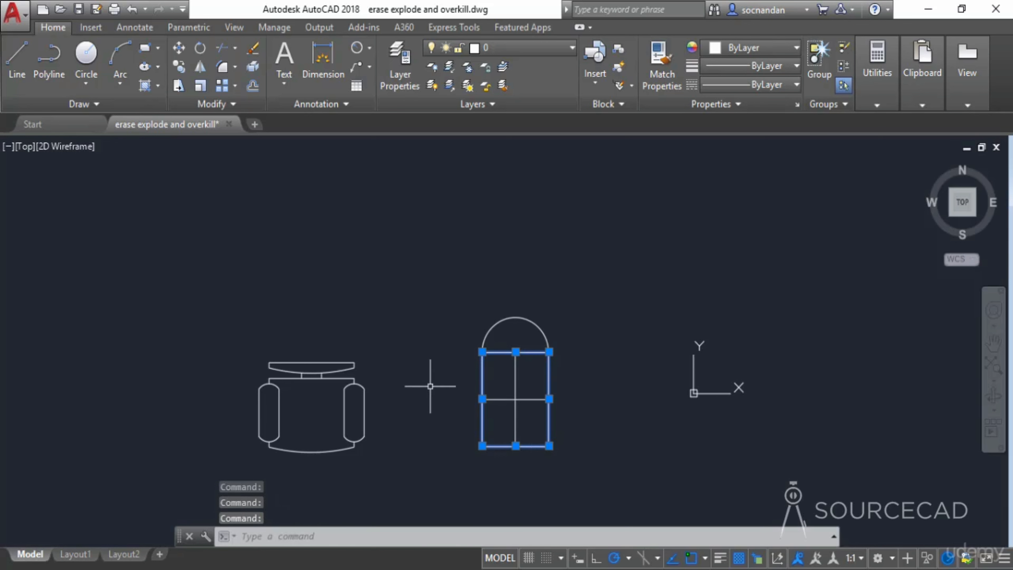
{"action": "key", "text": "Escape"}
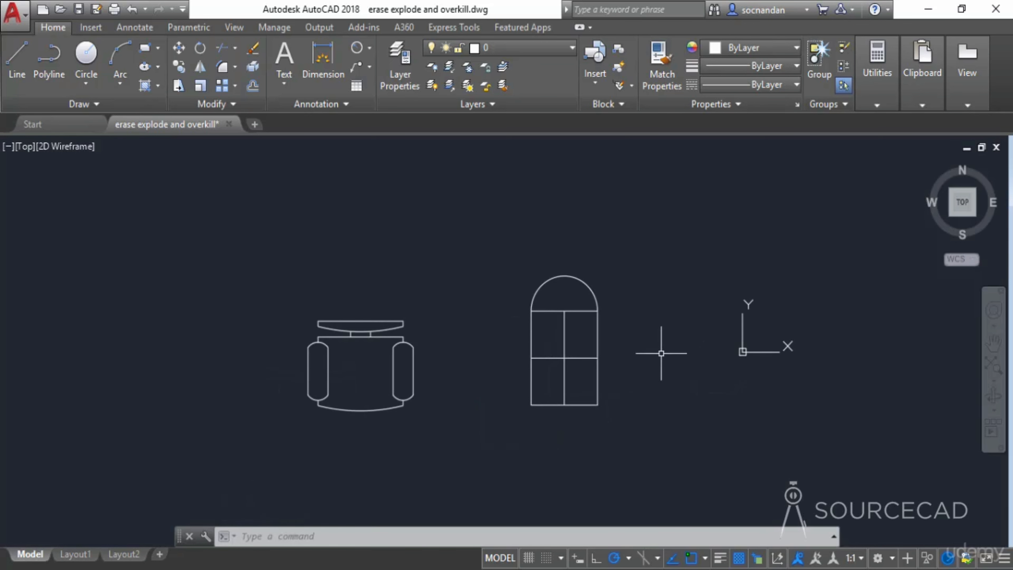
- Erase the chair with a window selection and undo the erasure
{"action": "left_click", "coordinate": [256, 51]}
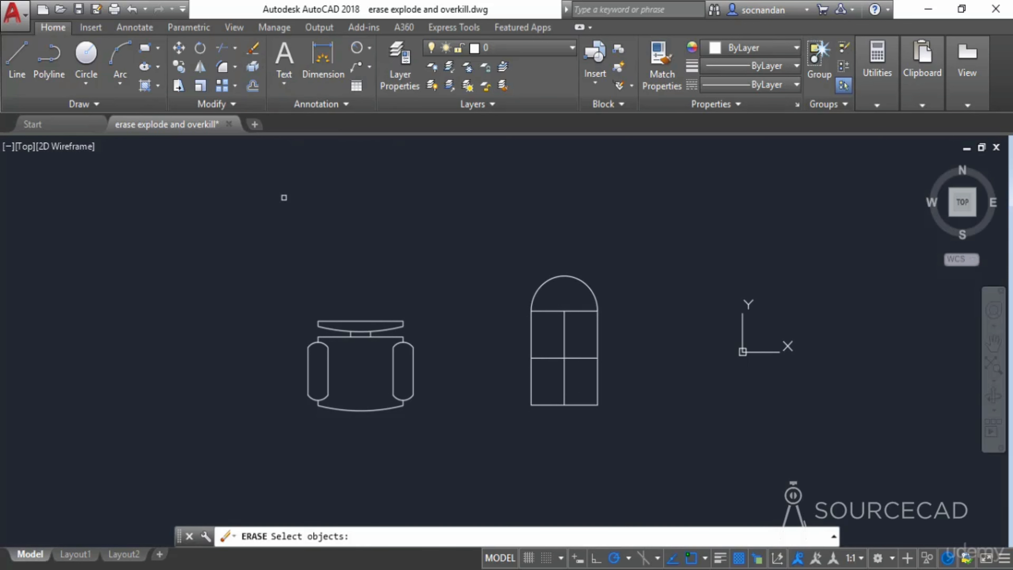
{"action": "left_click", "coordinate": [287, 288]}
{"action": "left_click", "coordinate": [467, 459]}
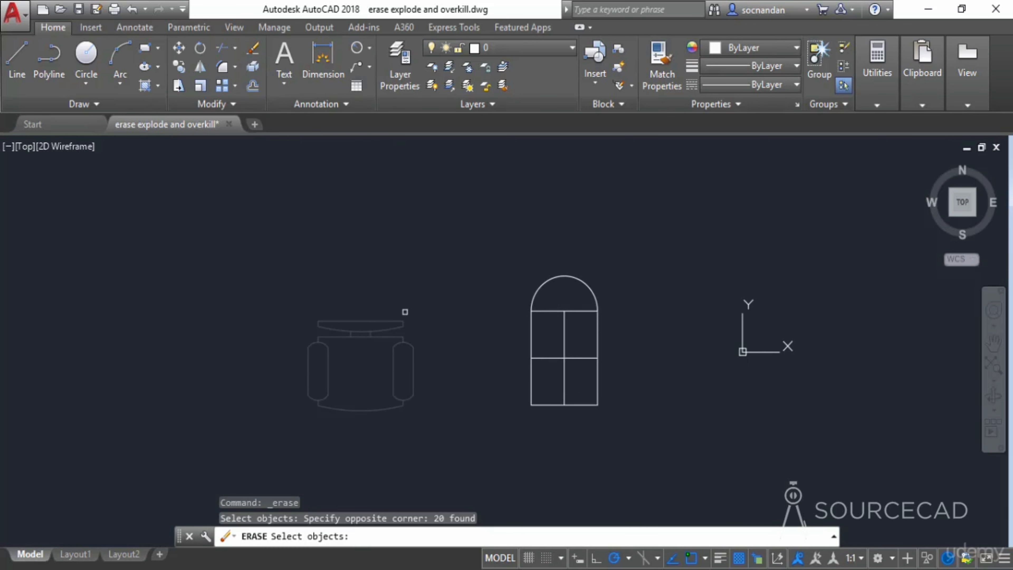
{"action": "key", "text": "Return"}
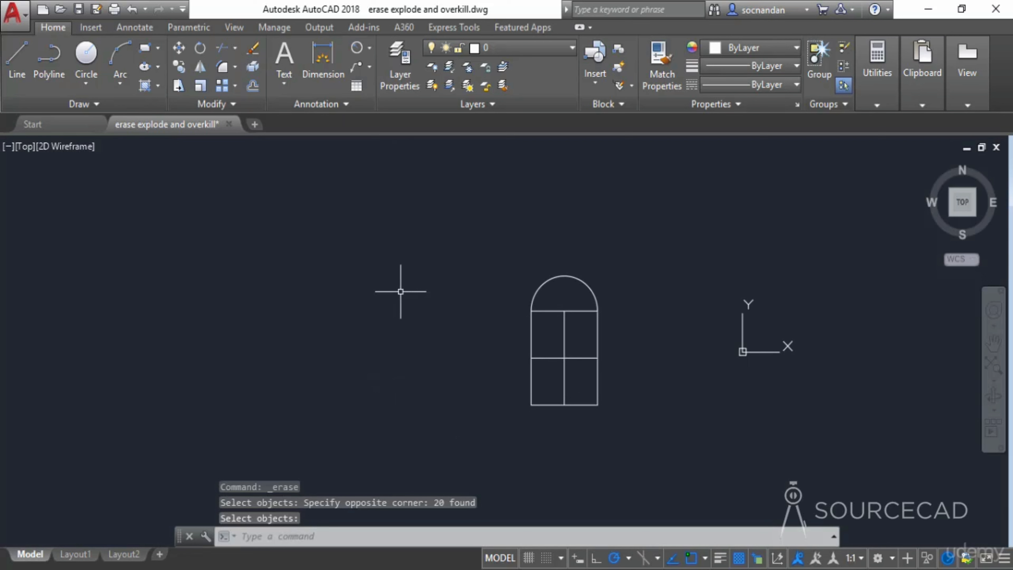
{"action": "key", "text": "ctrl+z"}
- Select the chair with a crossing window, delete it, and undo the deletion
{"action": "left_click", "coordinate": [442, 434]}
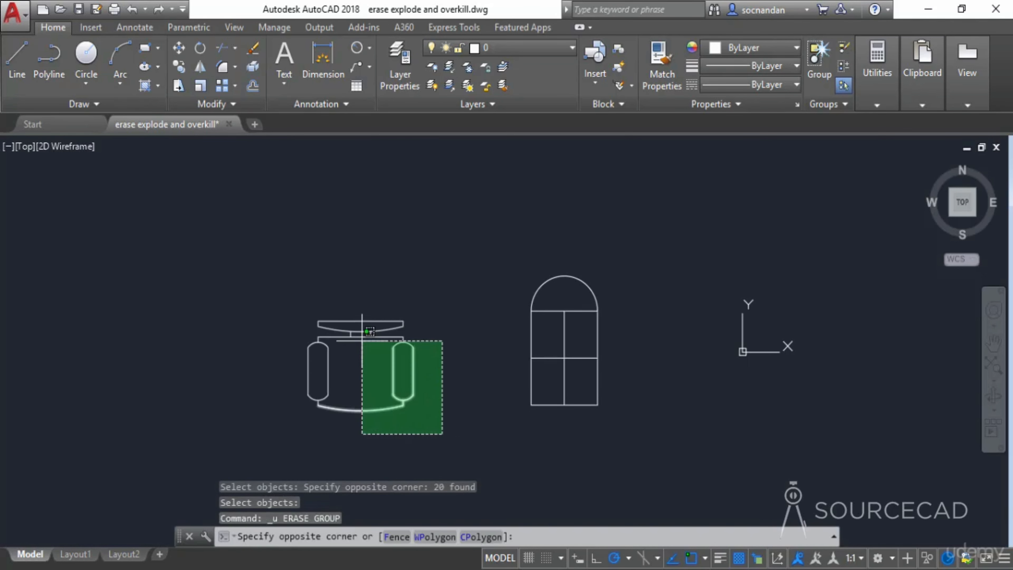
{"action": "left_click", "coordinate": [362, 340]}
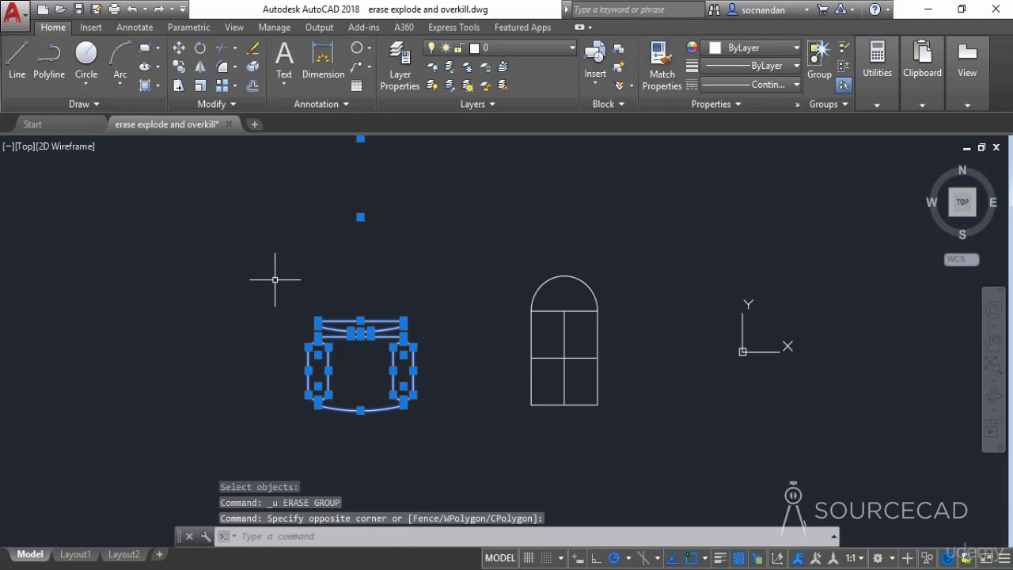
{"action": "key", "text": "Delete"}
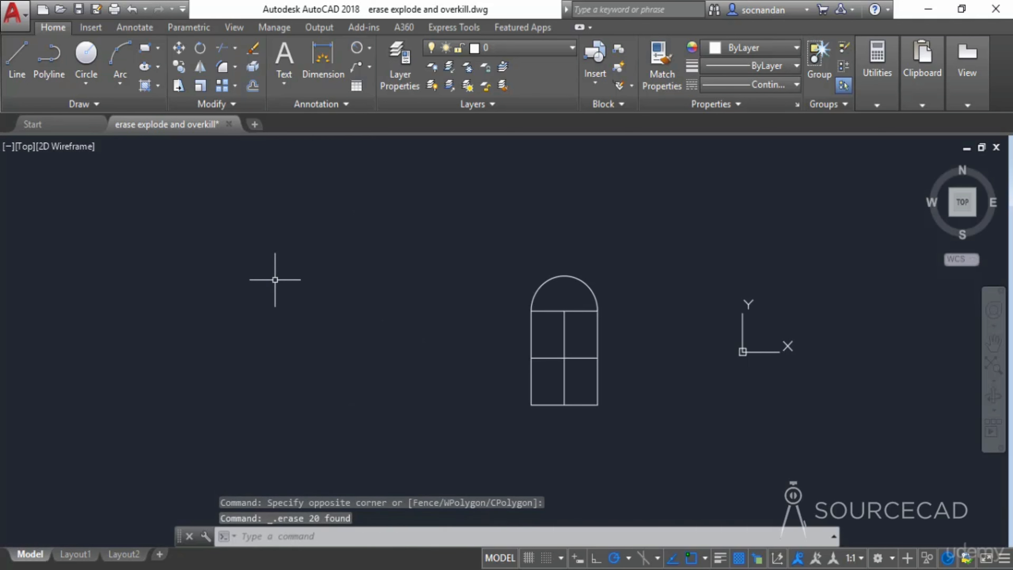
{"action": "key", "text": "ctrl+z"}
- Select the whole chair with a window and erase it
{"action": "left_click", "coordinate": [276, 278]}
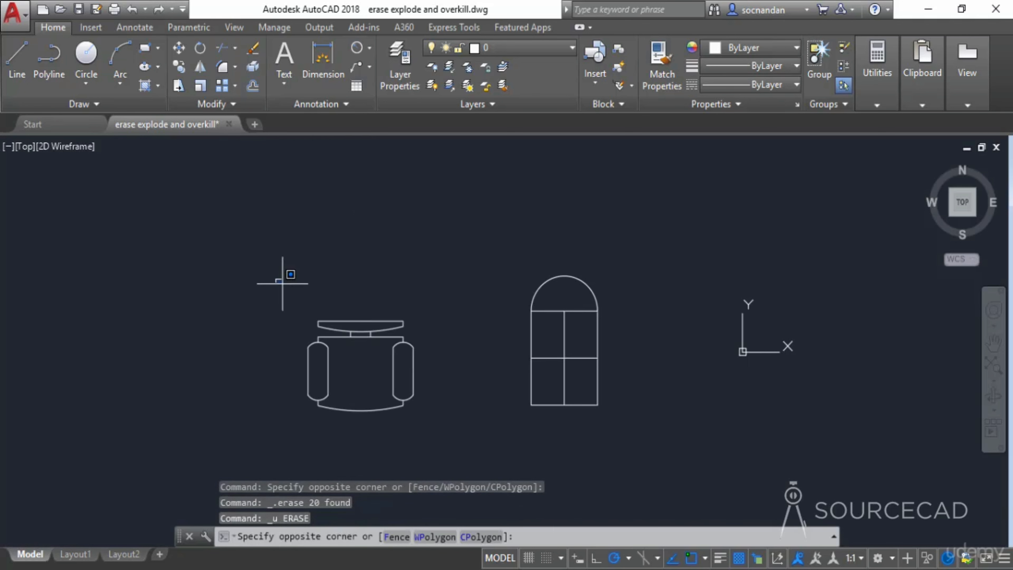
{"action": "left_click", "coordinate": [454, 421]}
{"action": "right_click", "coordinate": [390, 415]}
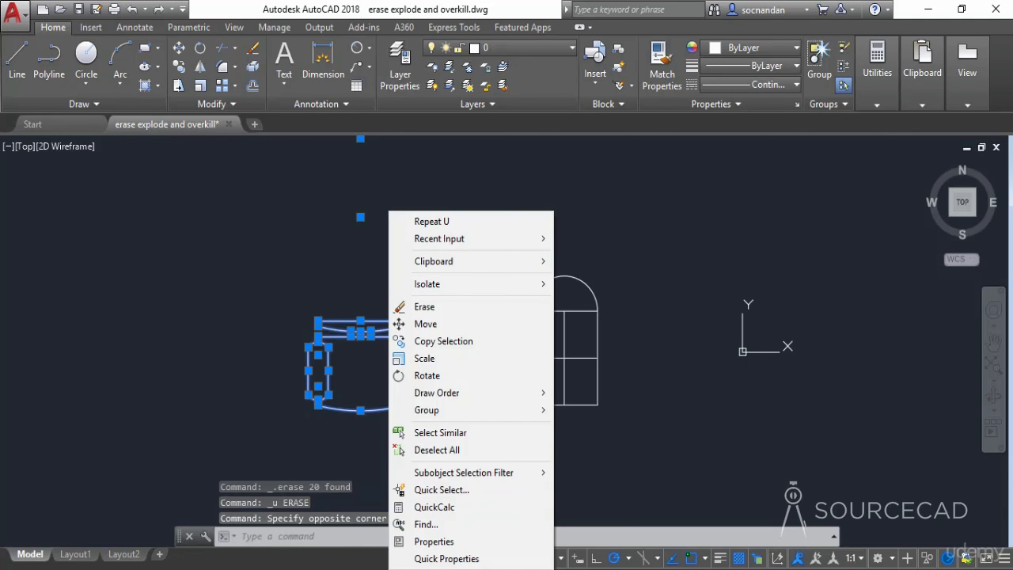
{"action": "left_click", "coordinate": [461, 308]}
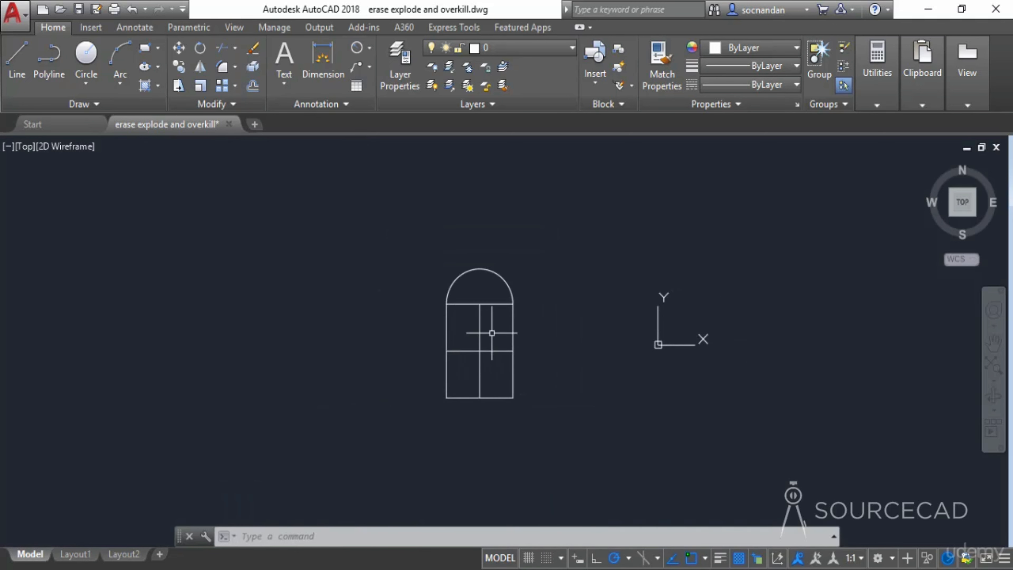
- Draw a line from the window's bottom-left corner 60 along the bottom edge, 150 up, and back to the left edge
{"action": "scroll", "coordinate": [491, 333], "scroll_direction": "up", "scroll_amount": 2}
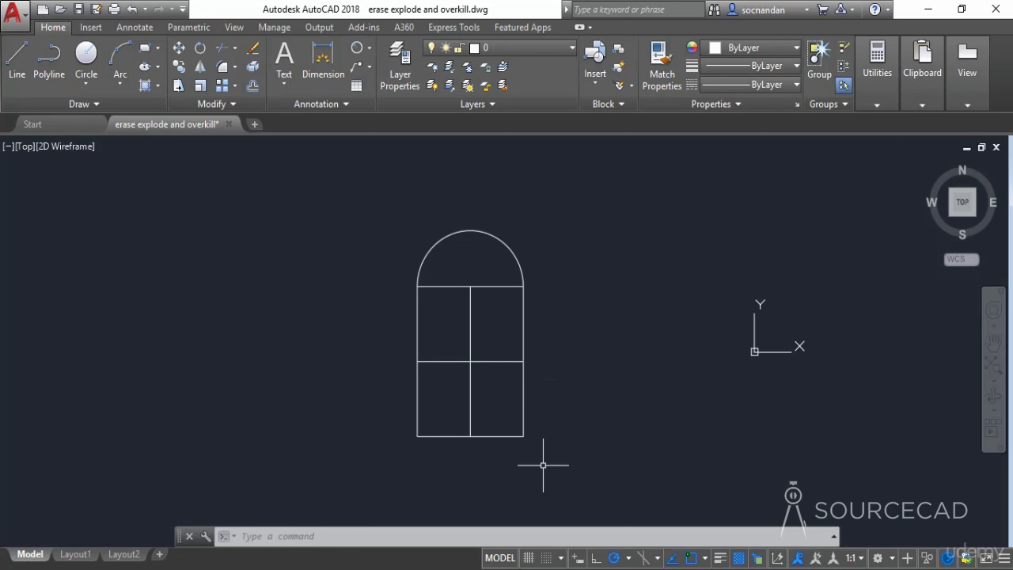
{"action": "type", "text": "l"}
{"action": "key", "text": "Return"}
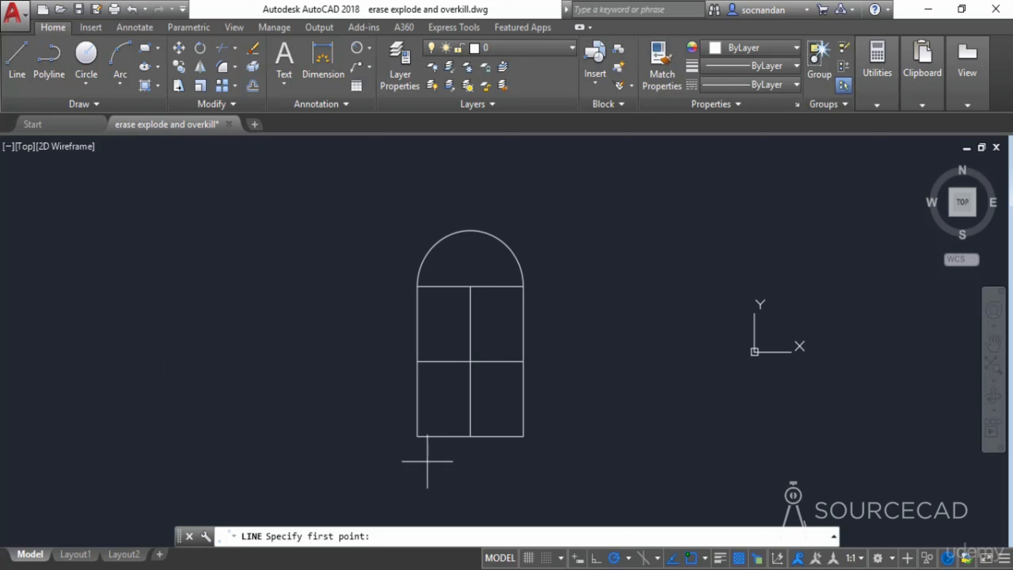
{"action": "left_click", "coordinate": [417, 436]}
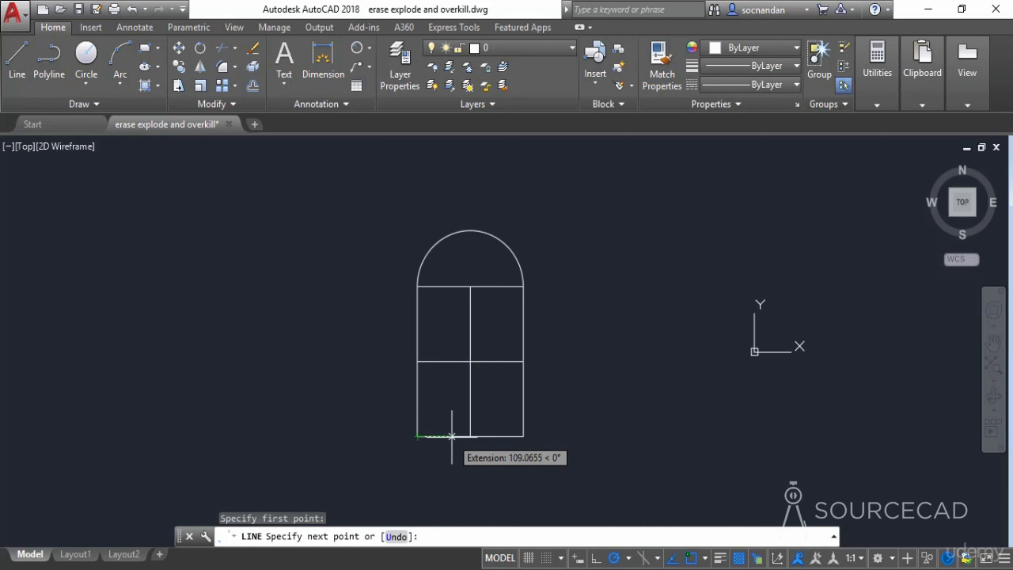
{"action": "type", "text": "60"}
{"action": "key", "text": "Return"}
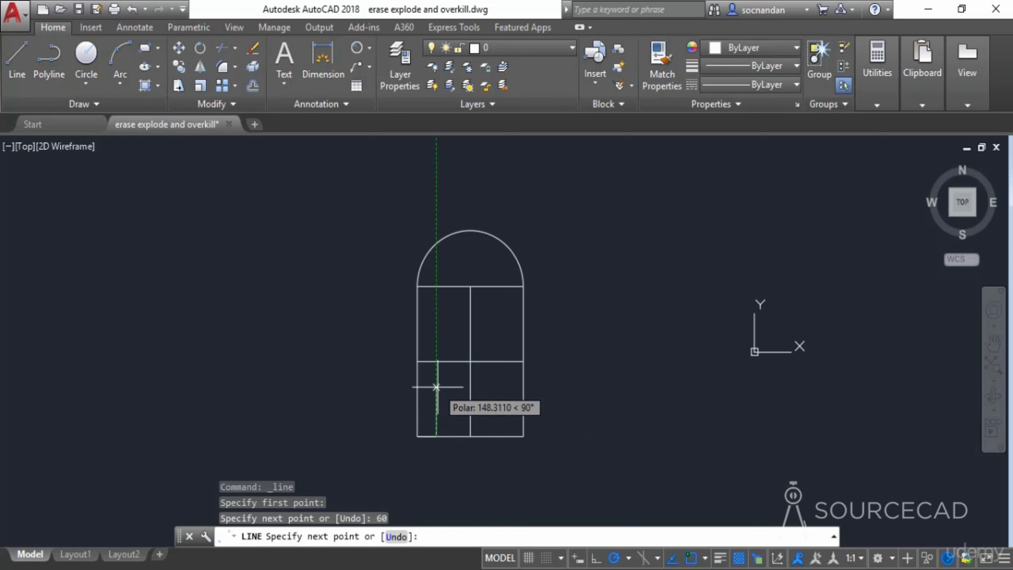
{"action": "type", "text": "150"}
{"action": "key", "text": "Return"}
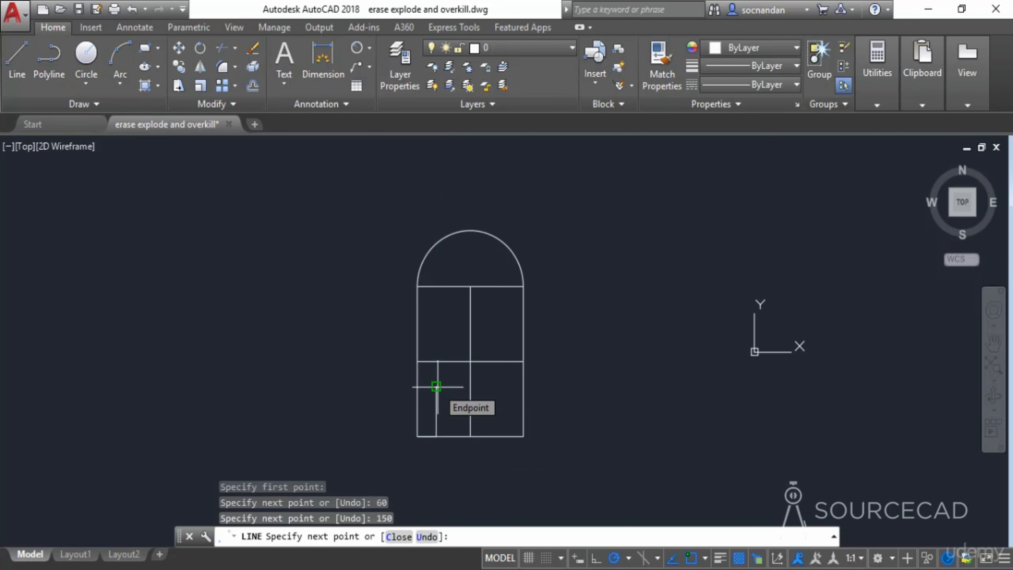
{"action": "left_click", "coordinate": [418, 386]}
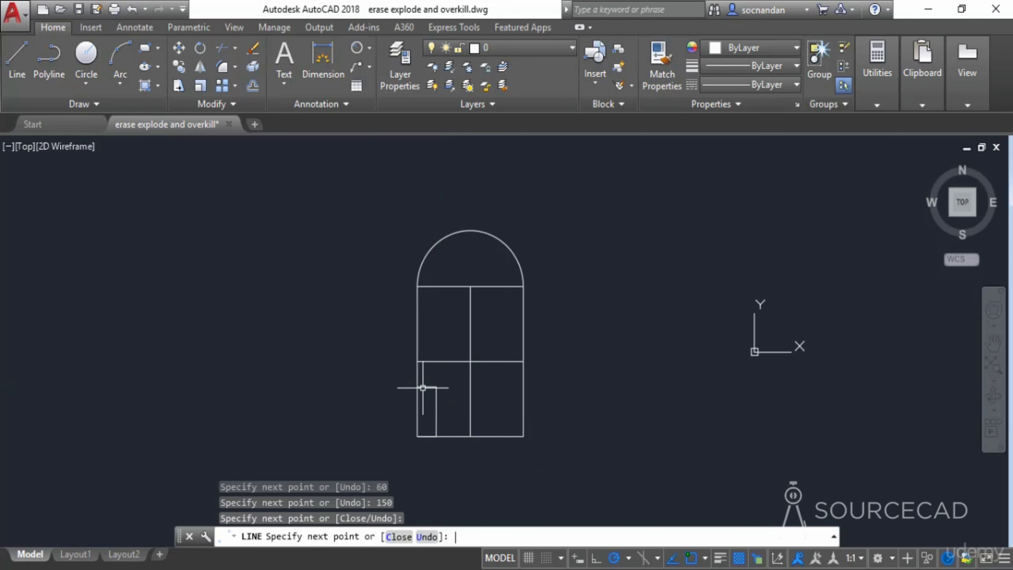
{"action": "key", "text": "Return"}
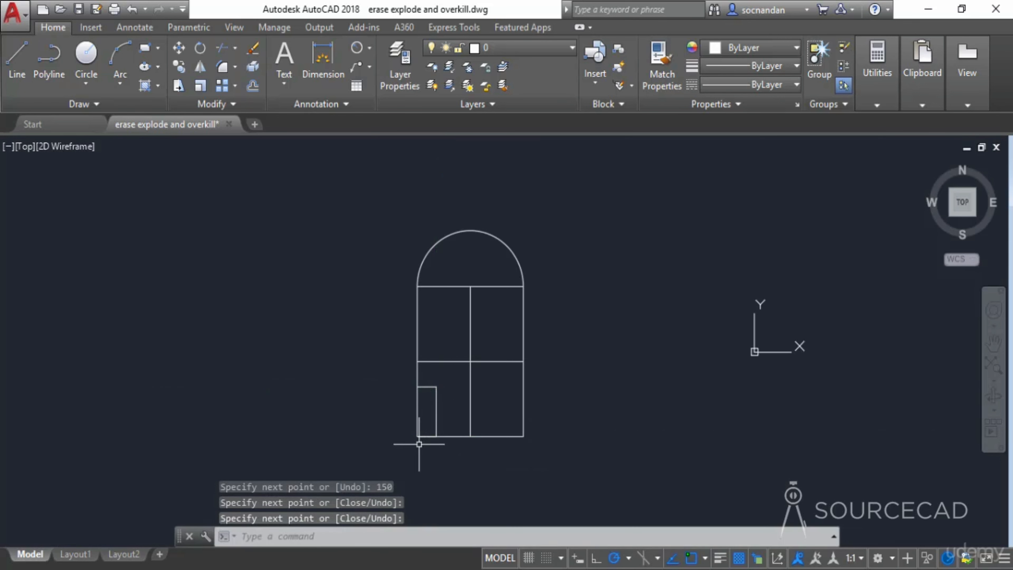
- Remove duplicate and overlapping segments from the whole window with Overkill, keeping the default settings
{"action": "scroll", "coordinate": [414, 436], "scroll_direction": "up", "scroll_amount": 2}
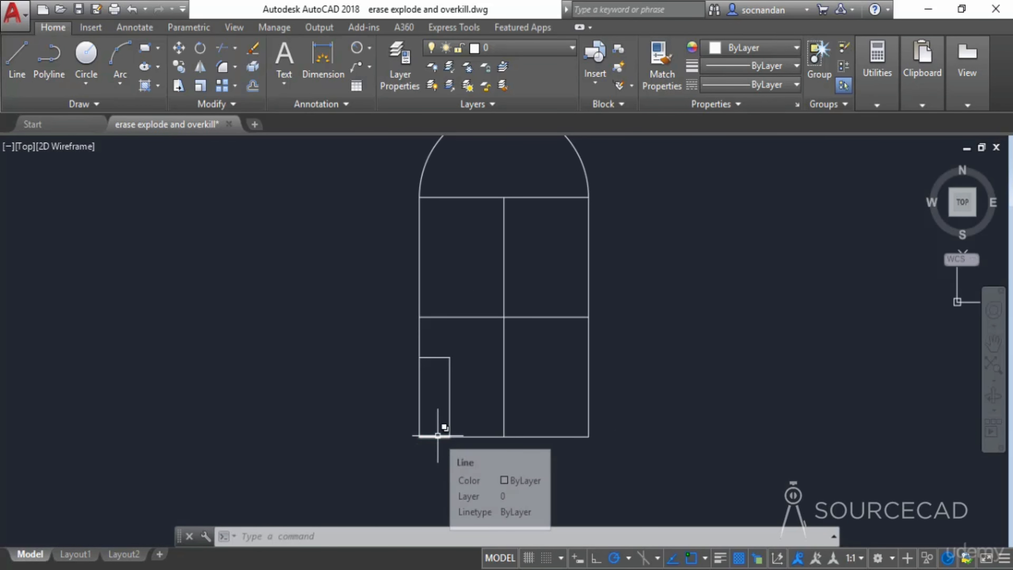
{"action": "scroll", "coordinate": [467, 394], "scroll_direction": "down", "scroll_amount": 2}
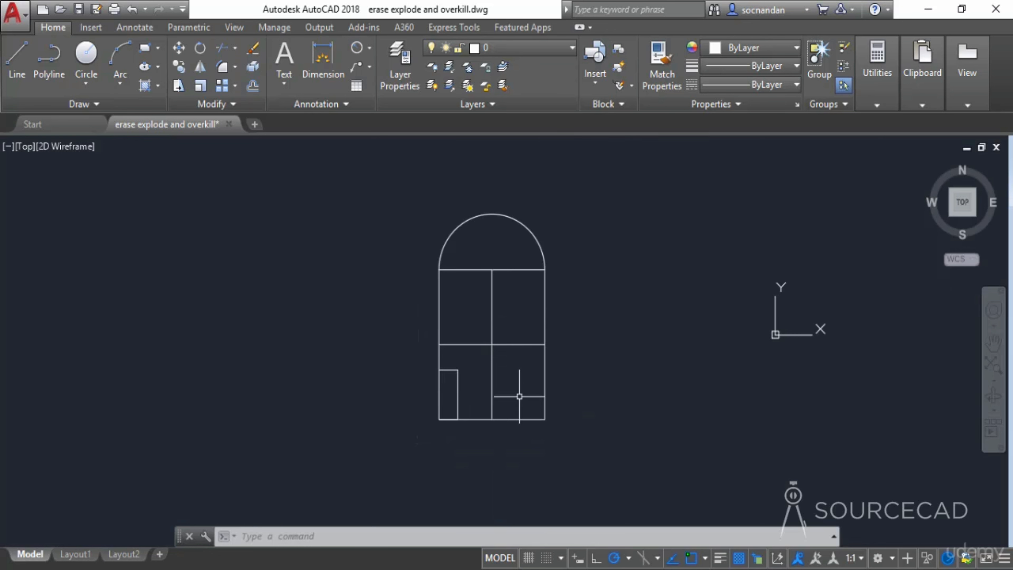
{"action": "middle_click_drag", "start_coordinate": [586, 330], "coordinate": [560, 351]}
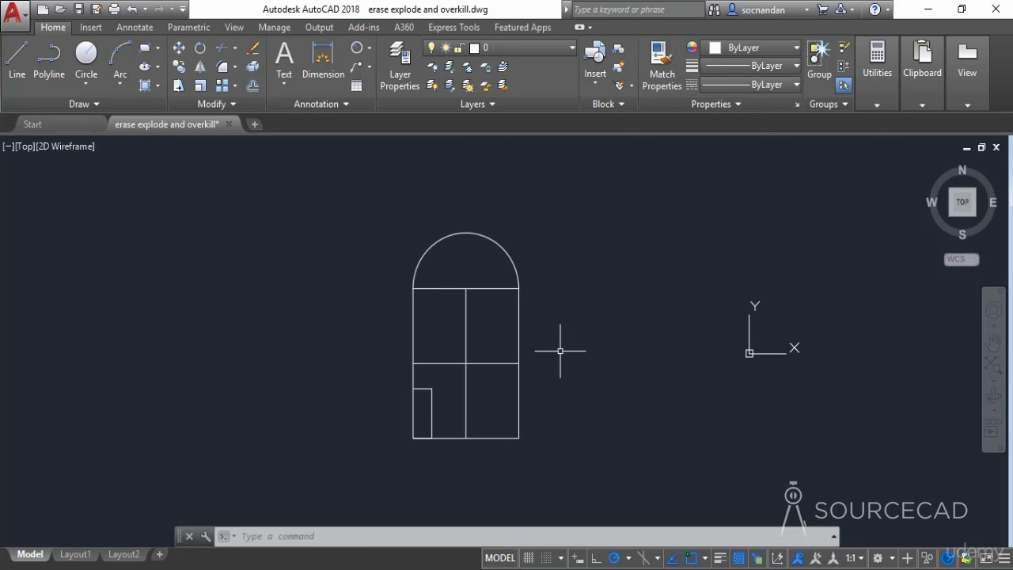
{"action": "left_click", "coordinate": [232, 105]}
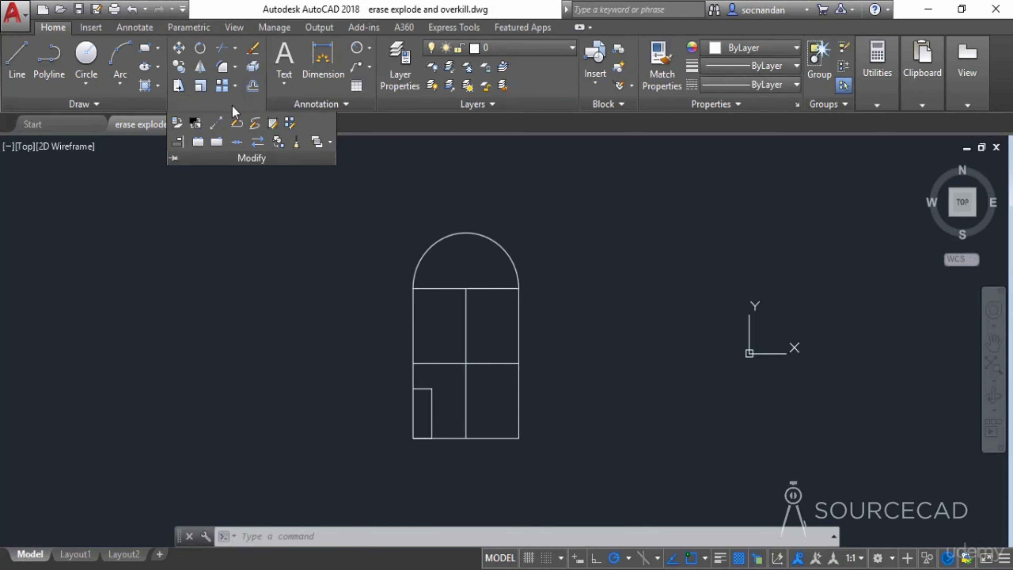
{"action": "left_click", "coordinate": [297, 145]}
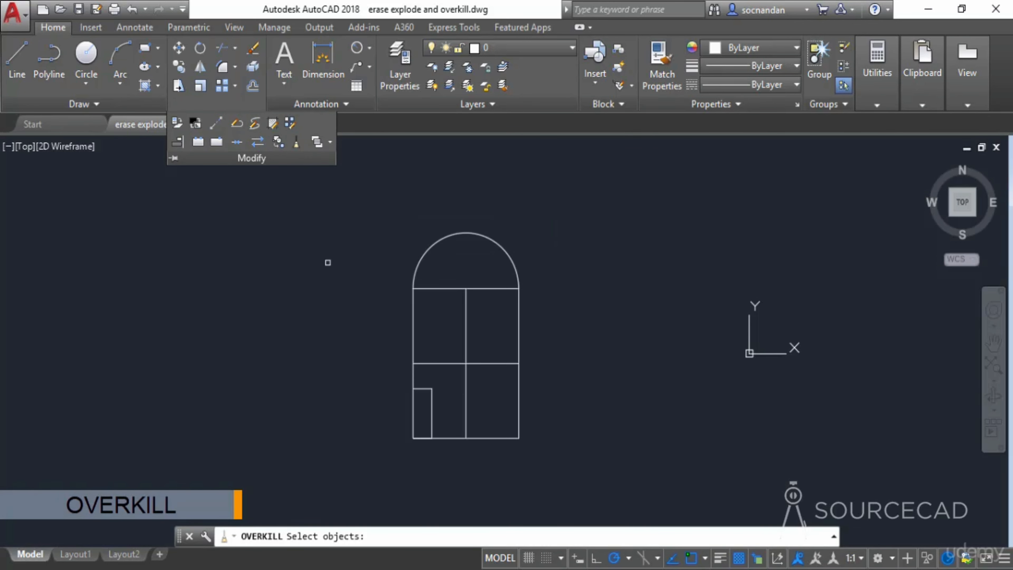
{"action": "left_click", "coordinate": [345, 201]}
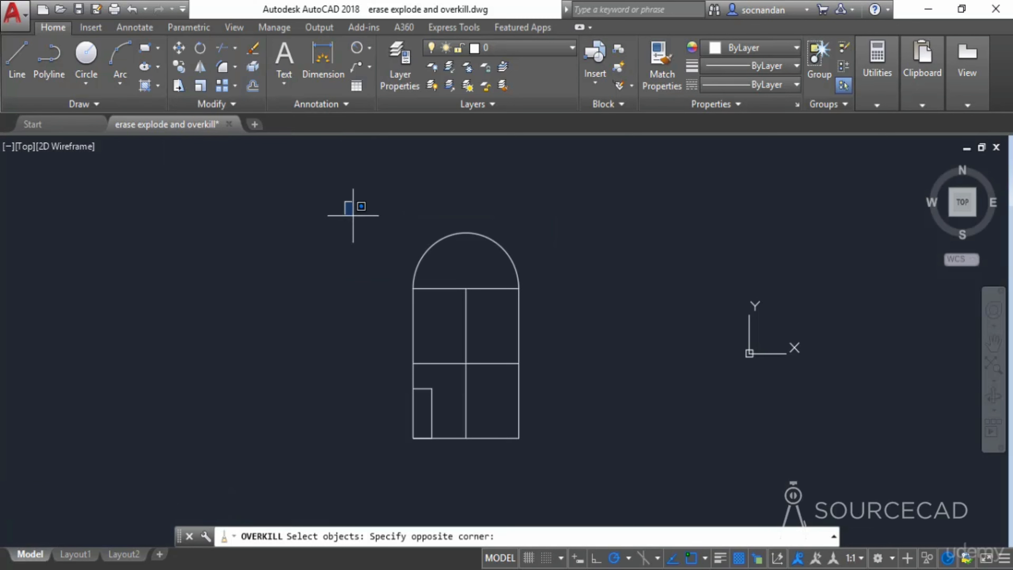
{"action": "left_click", "coordinate": [596, 500]}
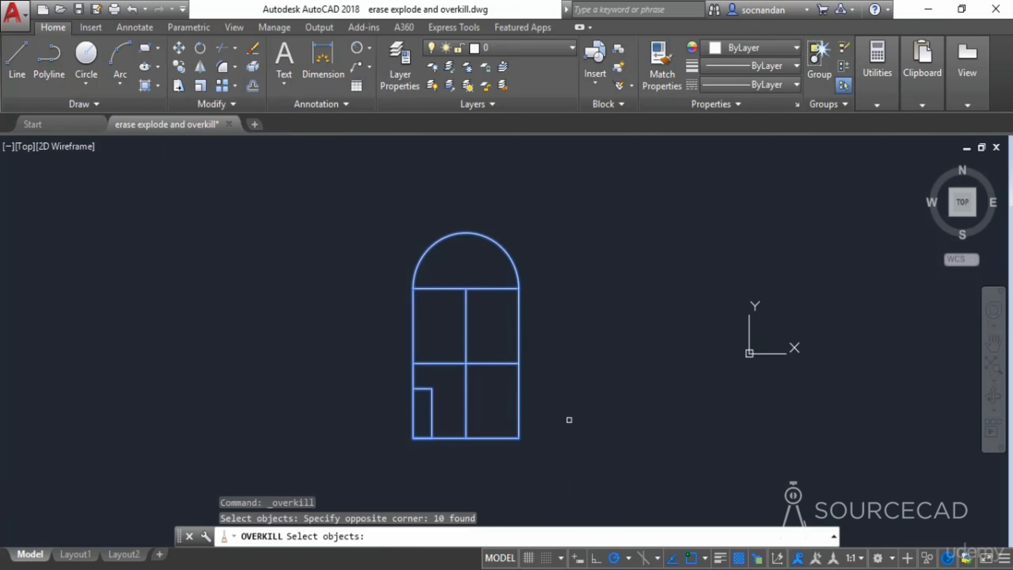
{"action": "key", "text": "Return"}
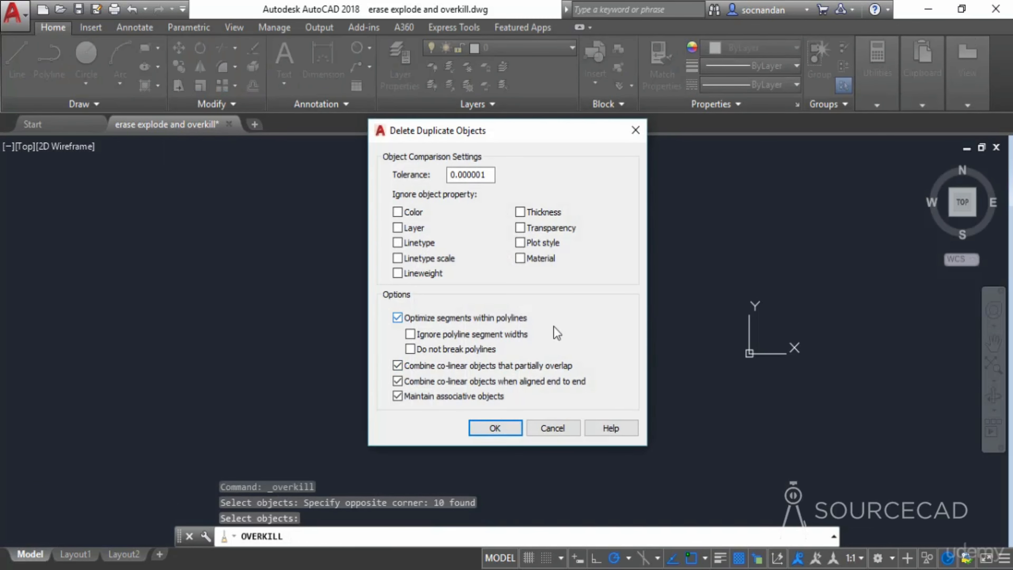
{"action": "left_click", "coordinate": [495, 428]}
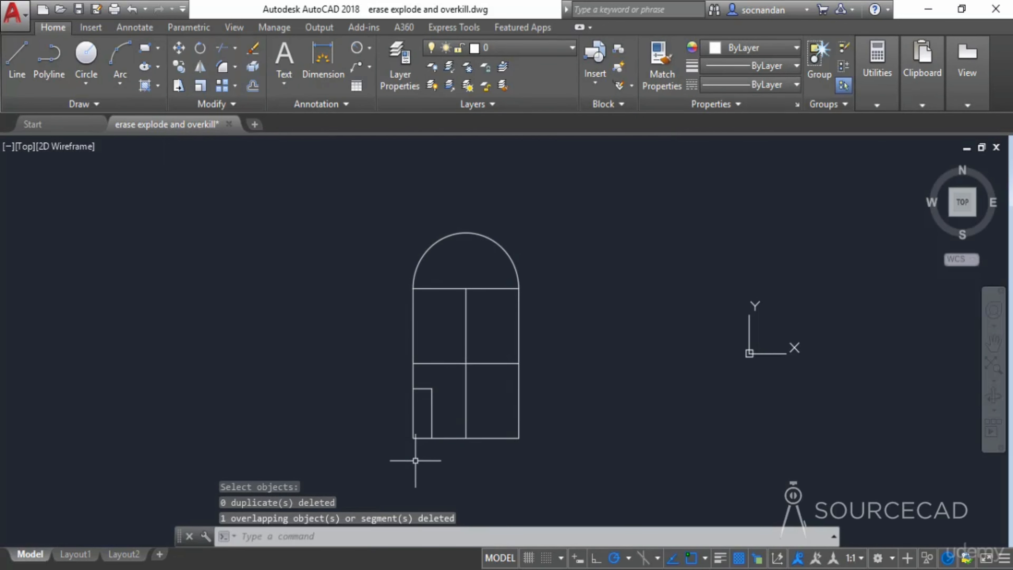
- Select the window's bottom edge to check whether it is a single line
{"action": "scroll", "coordinate": [413, 445], "scroll_direction": "up", "scroll_amount": 4}
{"action": "left_click", "coordinate": [431, 428]}
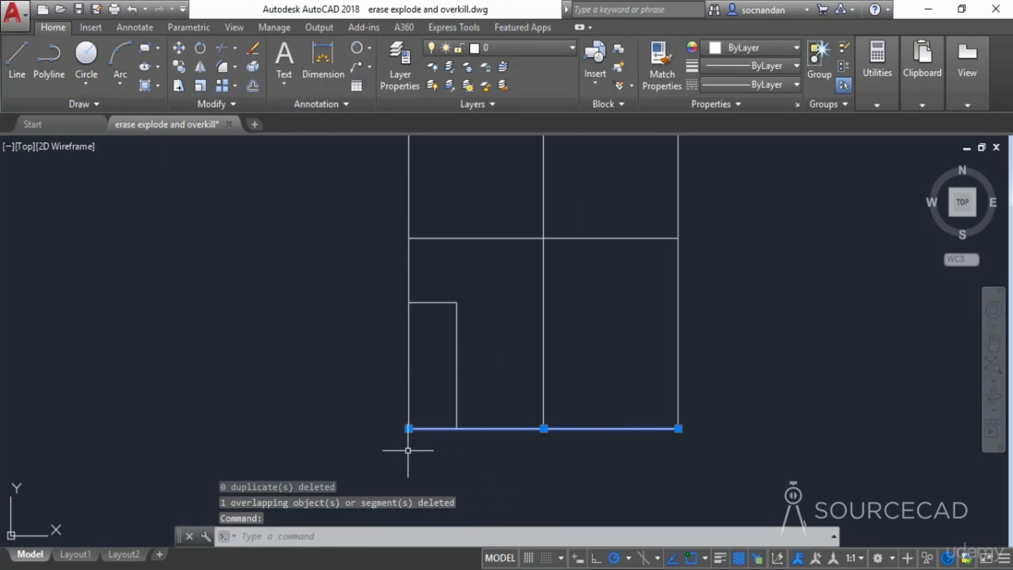
{"action": "scroll", "coordinate": [514, 448], "scroll_direction": "down", "scroll_amount": 2}
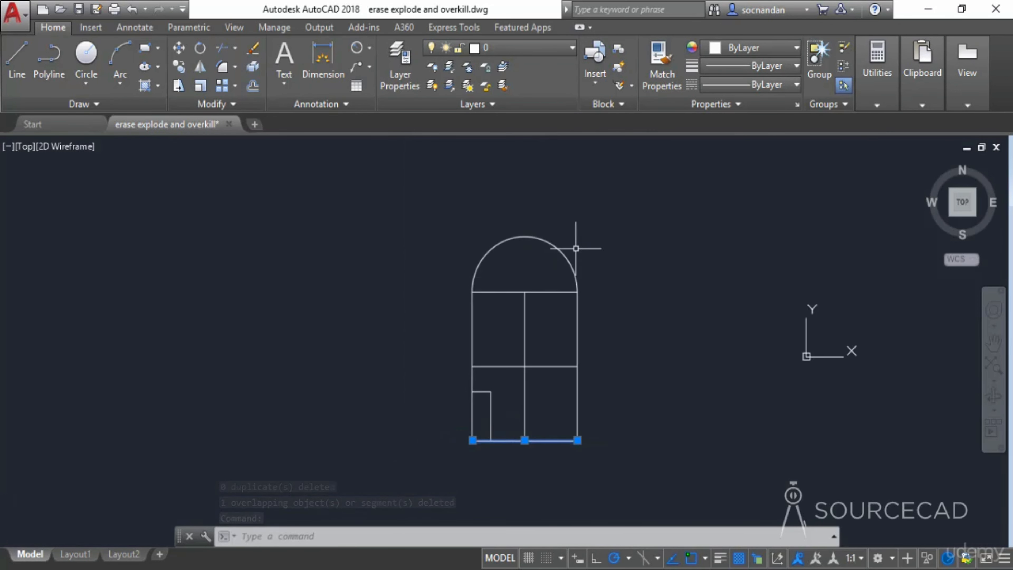
- Stretch the bathtub's rounded right end further to the right using a crossing window over its right half
{"action": "key", "text": "Escape"}
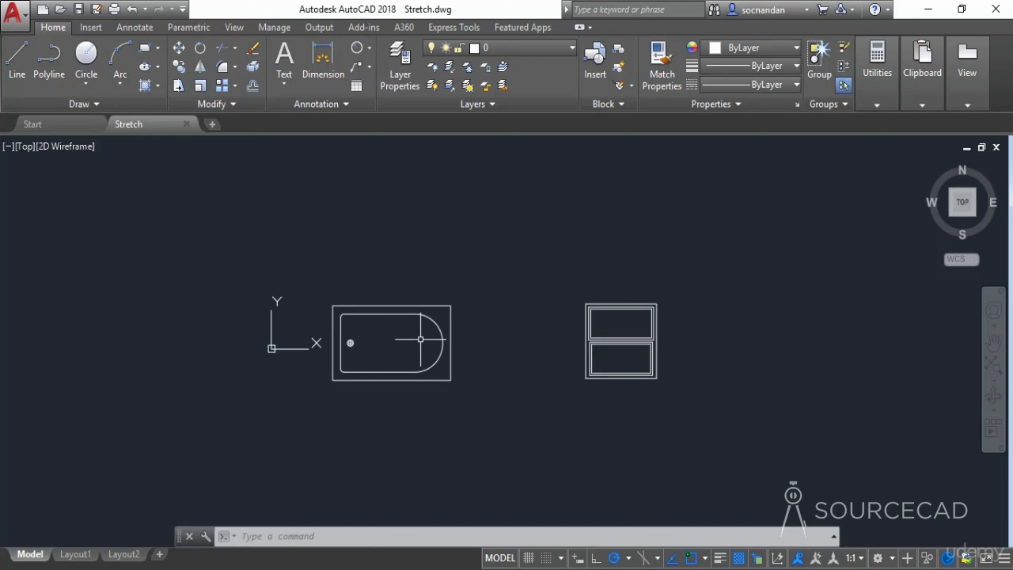
{"action": "left_click", "coordinate": [179, 86]}
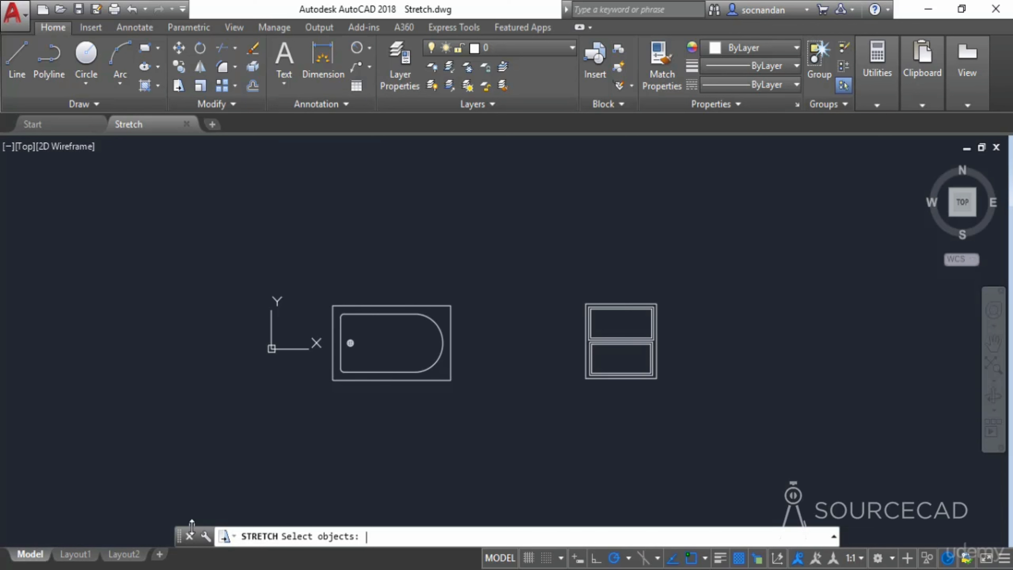
{"action": "left_click_drag", "start_coordinate": [192, 526], "coordinate": [192, 511]}
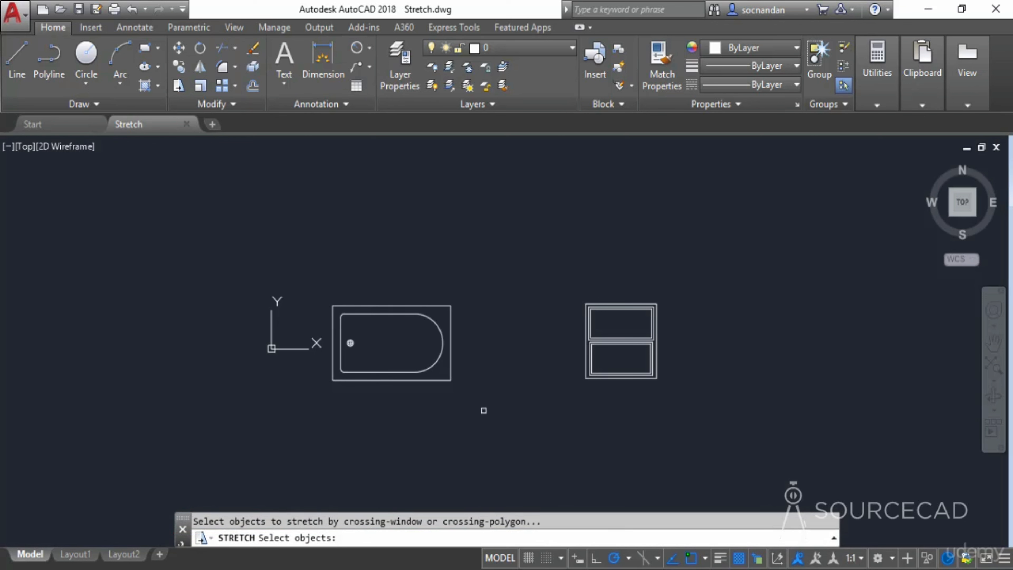
{"action": "left_click", "coordinate": [476, 409]}
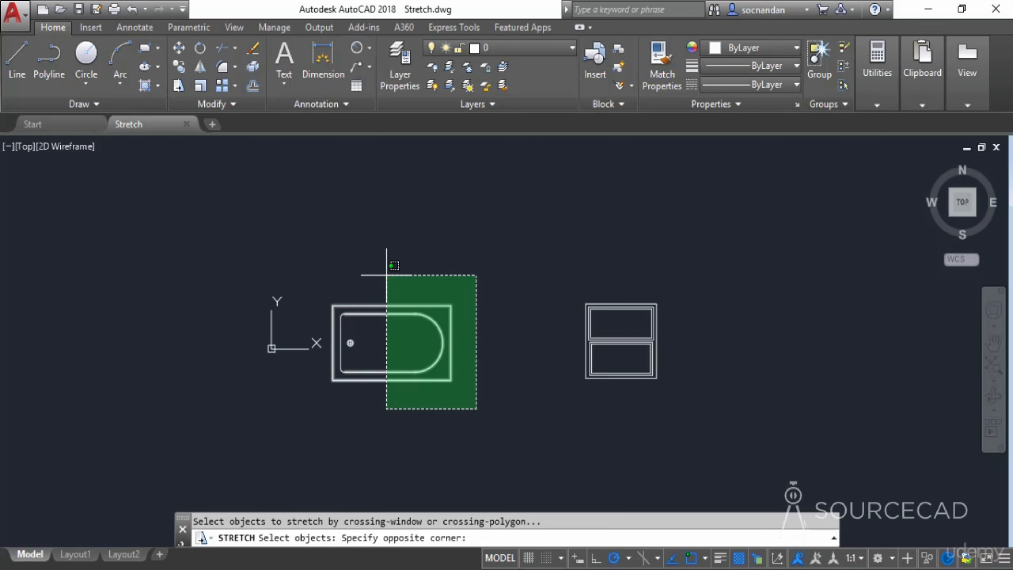
{"action": "left_click", "coordinate": [386, 275]}
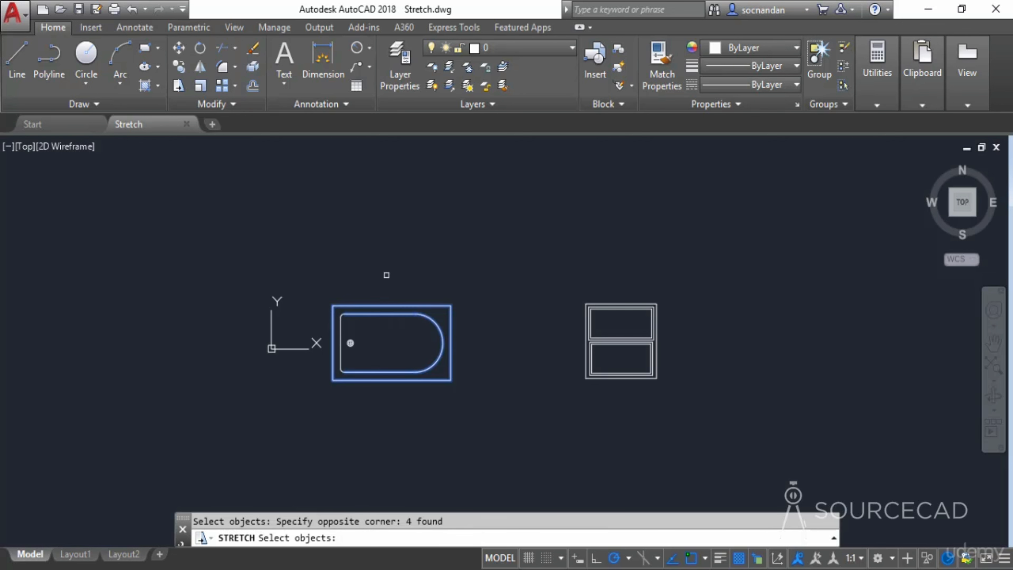
{"action": "key", "text": "Return"}
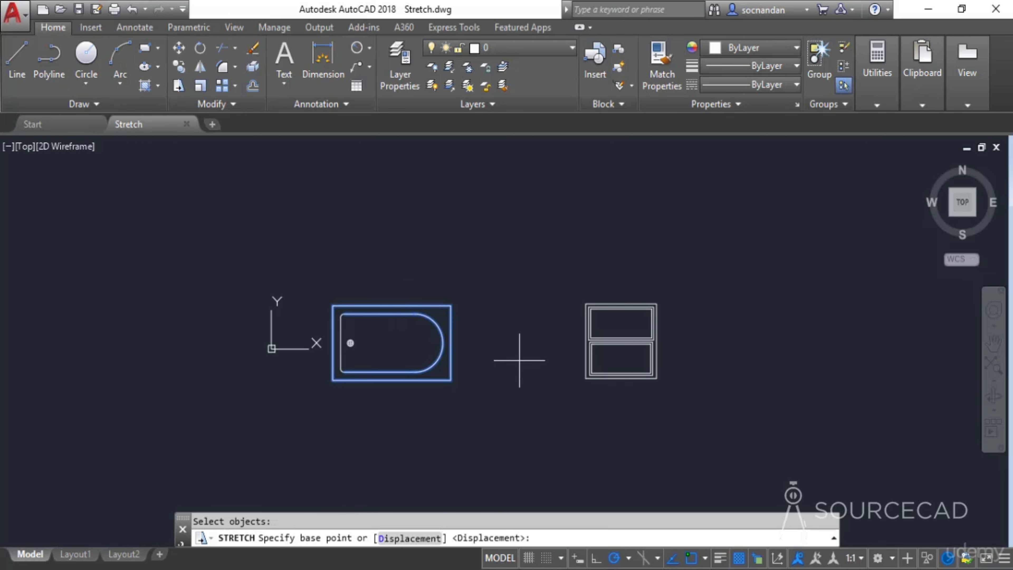
{"action": "left_click", "coordinate": [479, 341]}
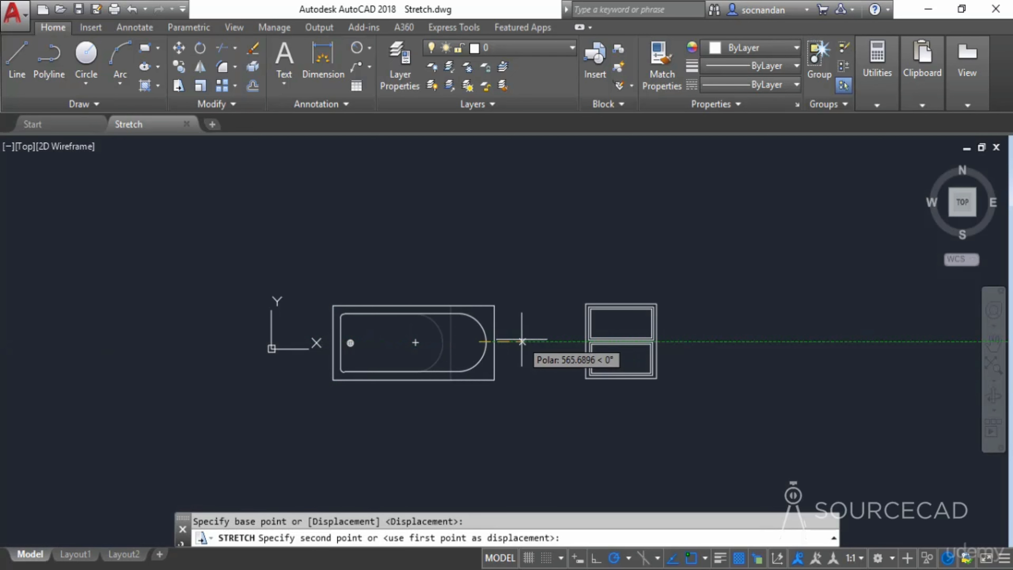
{"action": "left_click", "coordinate": [516, 341]}
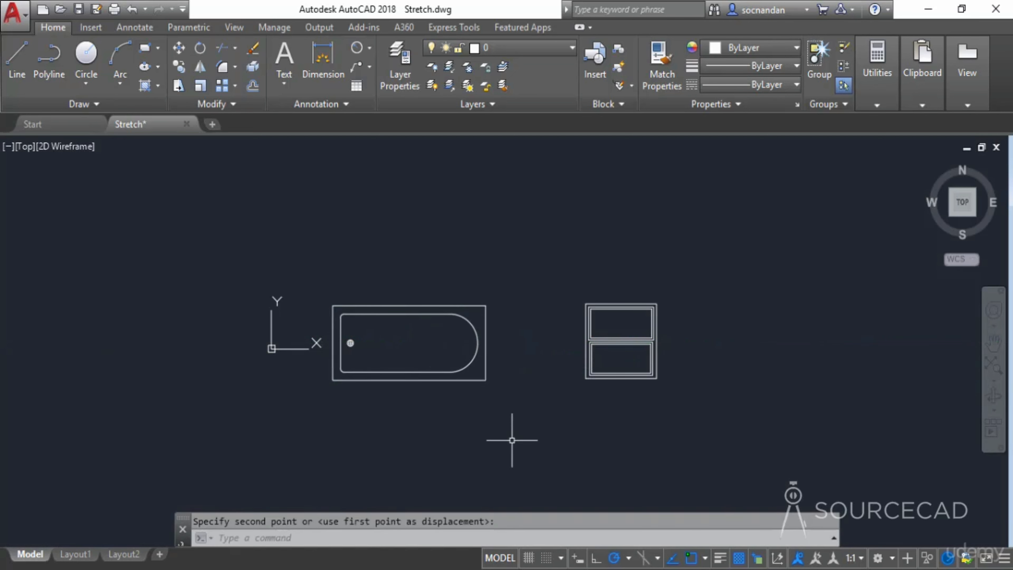
- Stretch the window's upper pane upward using a crossing window across its top edge
{"action": "scroll", "coordinate": [642, 332], "scroll_direction": "up", "scroll_amount": 3}
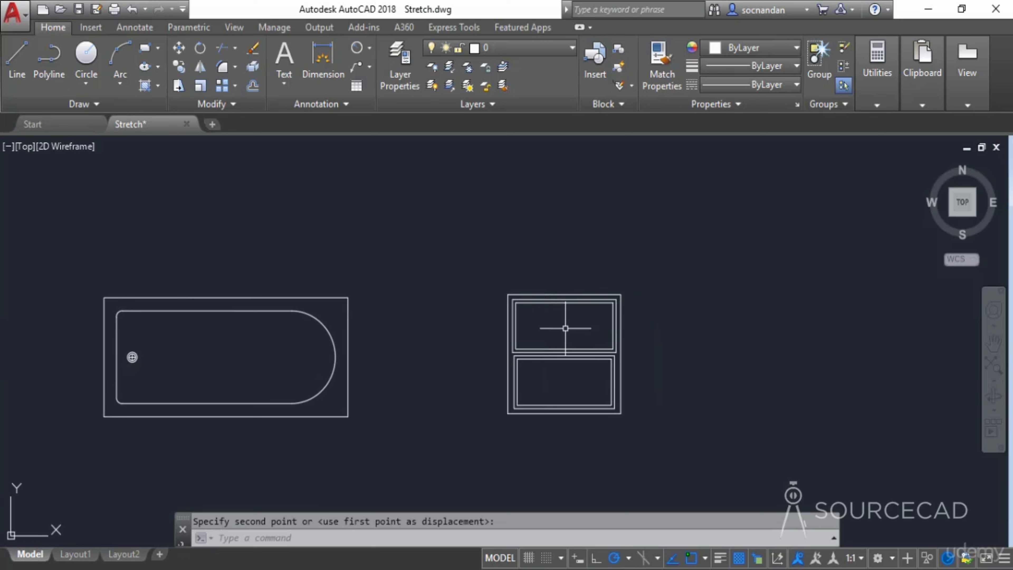
{"action": "left_click", "coordinate": [179, 85]}
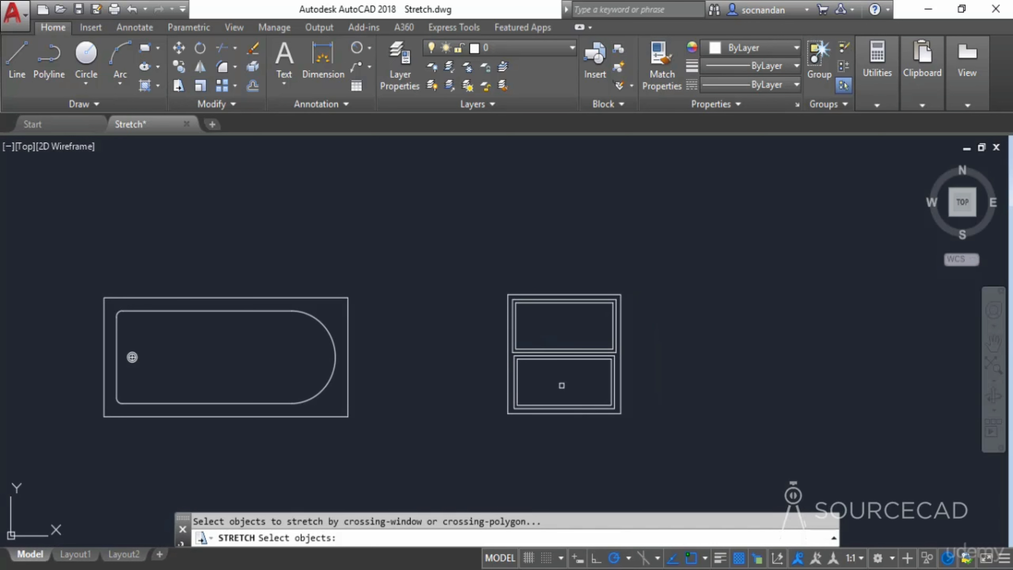
{"action": "left_click", "coordinate": [645, 321]}
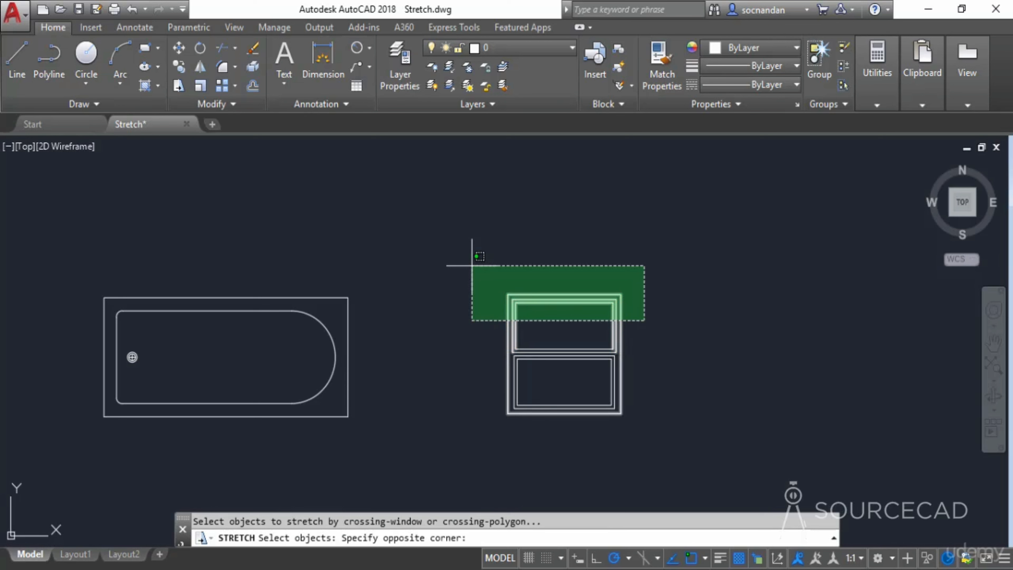
{"action": "left_click", "coordinate": [471, 265]}
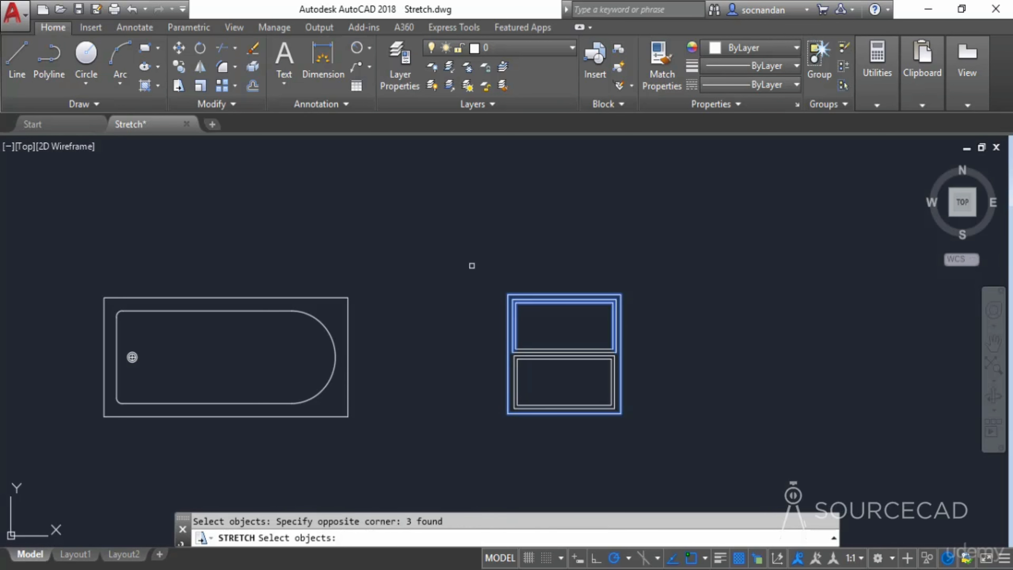
{"action": "key", "text": "Return"}
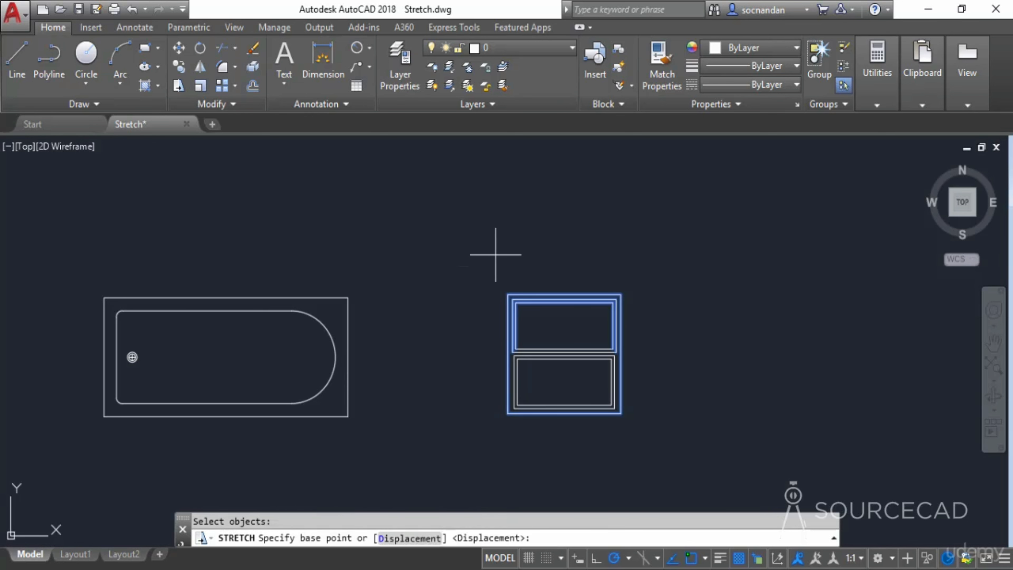
{"action": "left_click", "coordinate": [560, 248]}
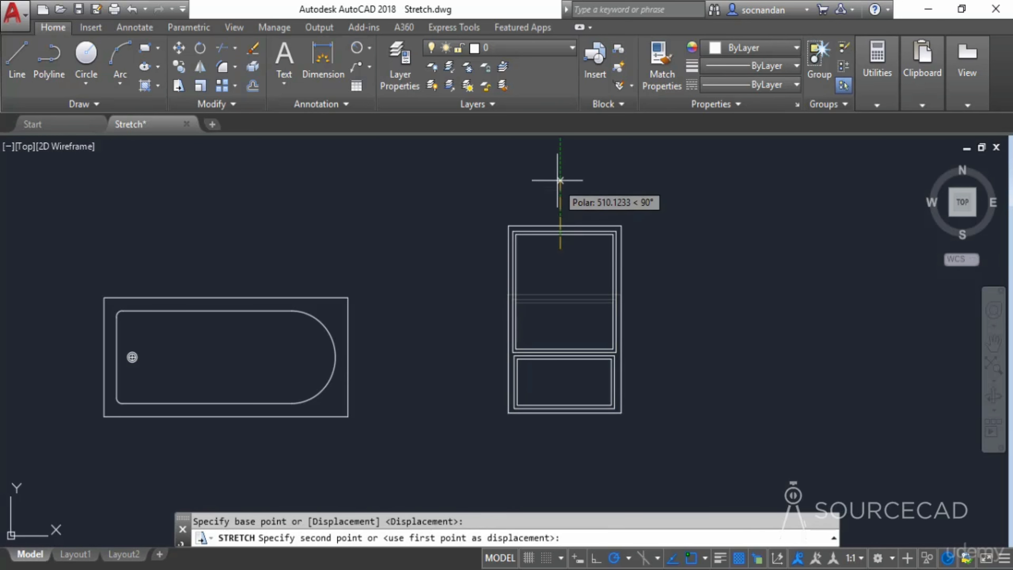
{"action": "left_click", "coordinate": [560, 240]}
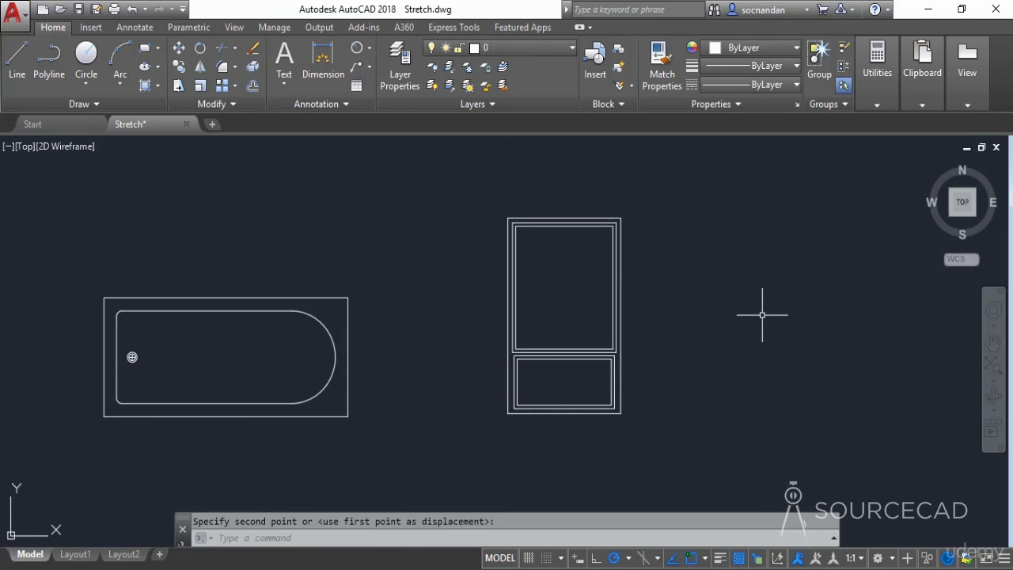
- Stretch the window wider to the right using a crossing window over its right half
{"action": "left_click", "coordinate": [180, 86]}
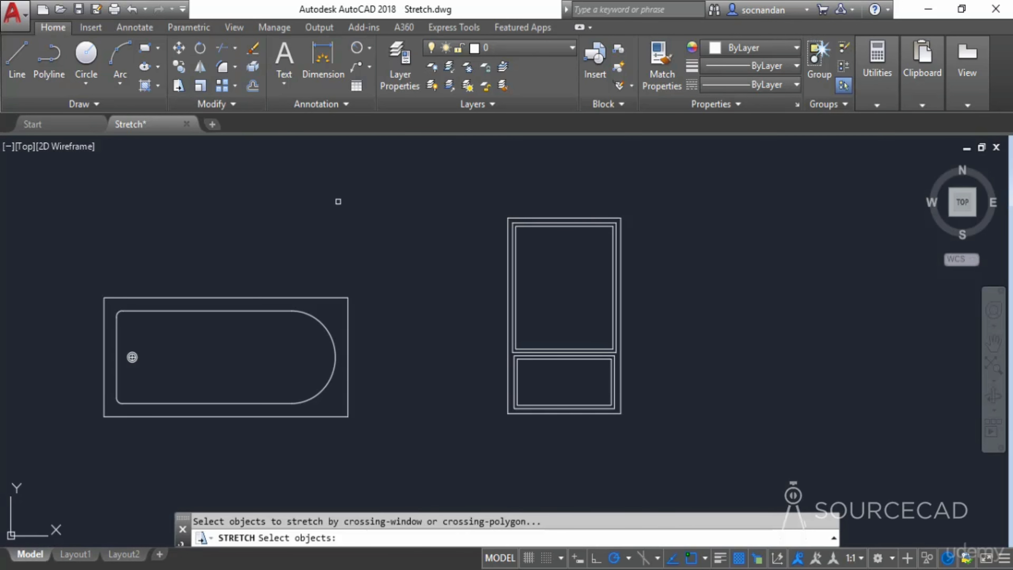
{"action": "left_click", "coordinate": [691, 457]}
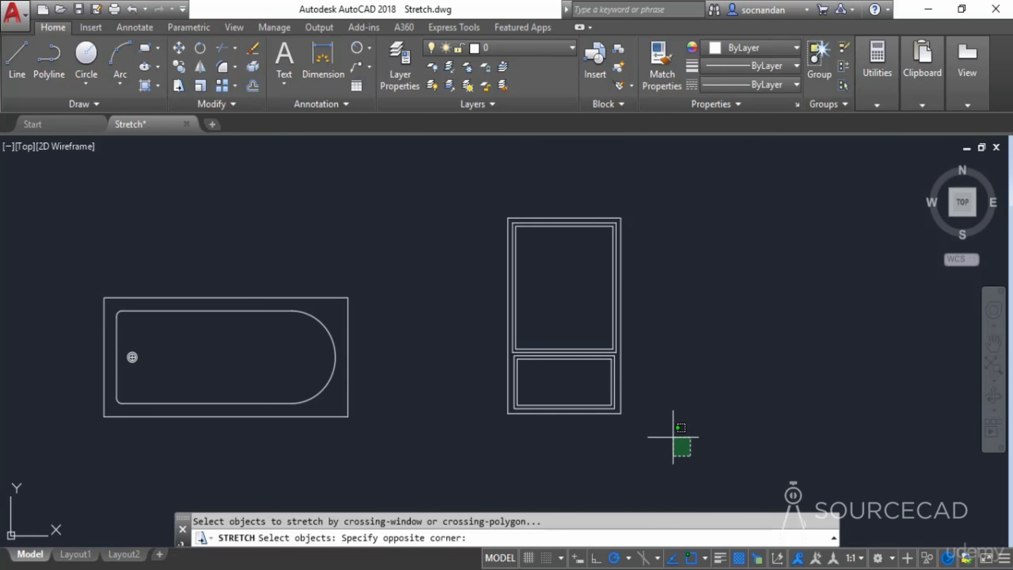
{"action": "left_click", "coordinate": [563, 180]}
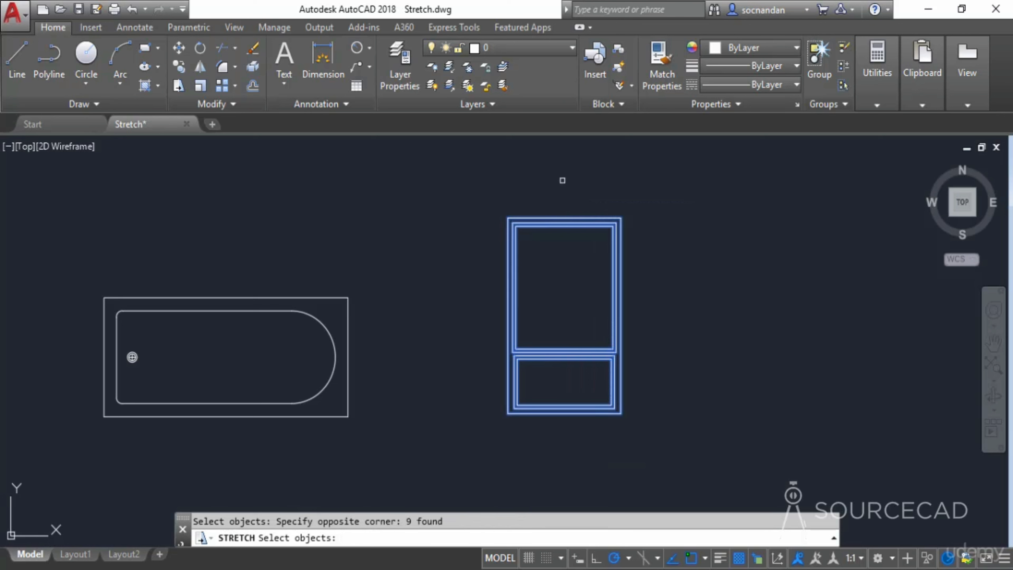
{"action": "key", "text": "Return"}
{"action": "left_click", "coordinate": [667, 302]}
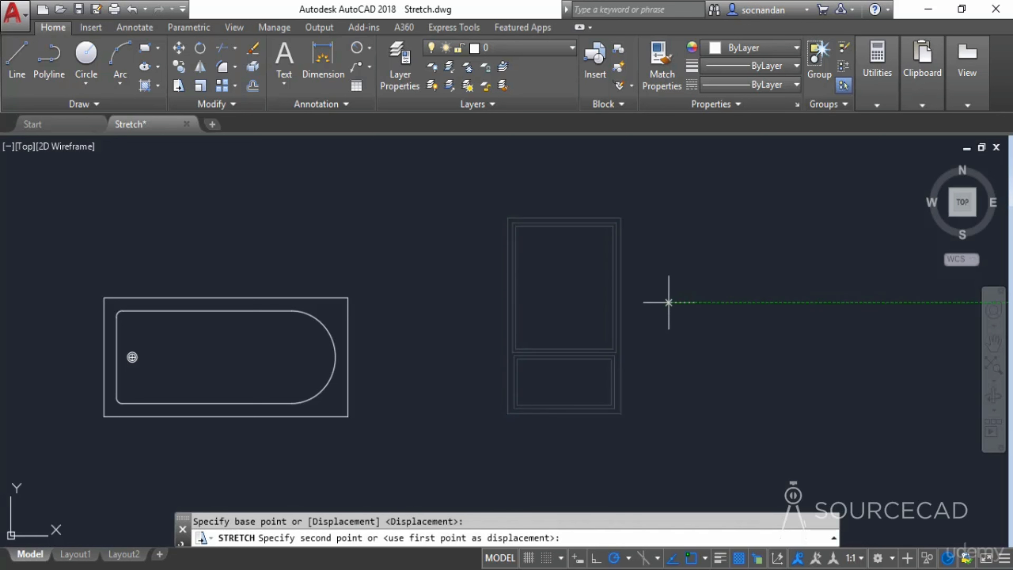
{"action": "left_click", "coordinate": [769, 298]}
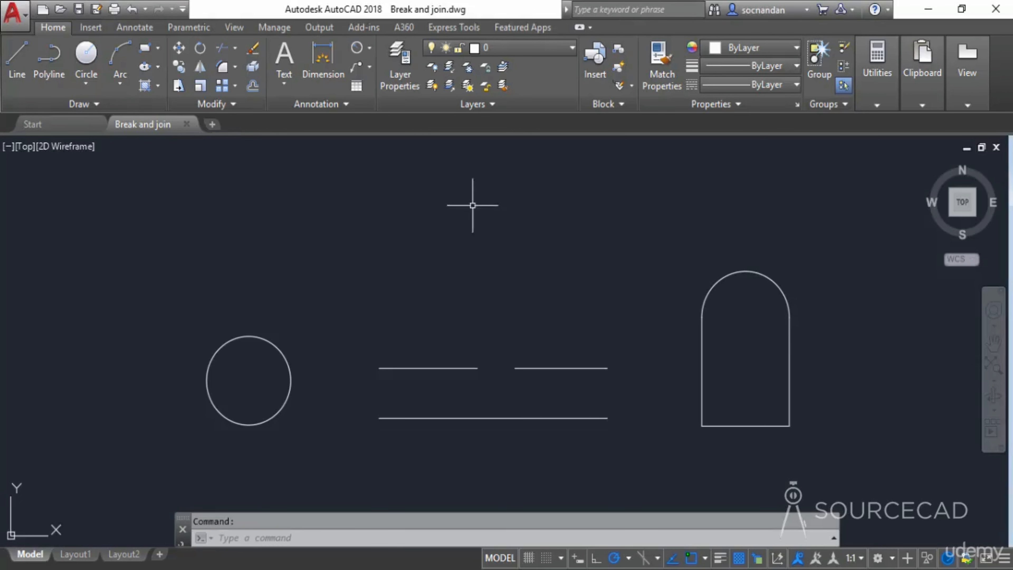
- Break the lower horizontal line at a single point near its middle with Break at Point
{"action": "left_click", "coordinate": [243, 108]}
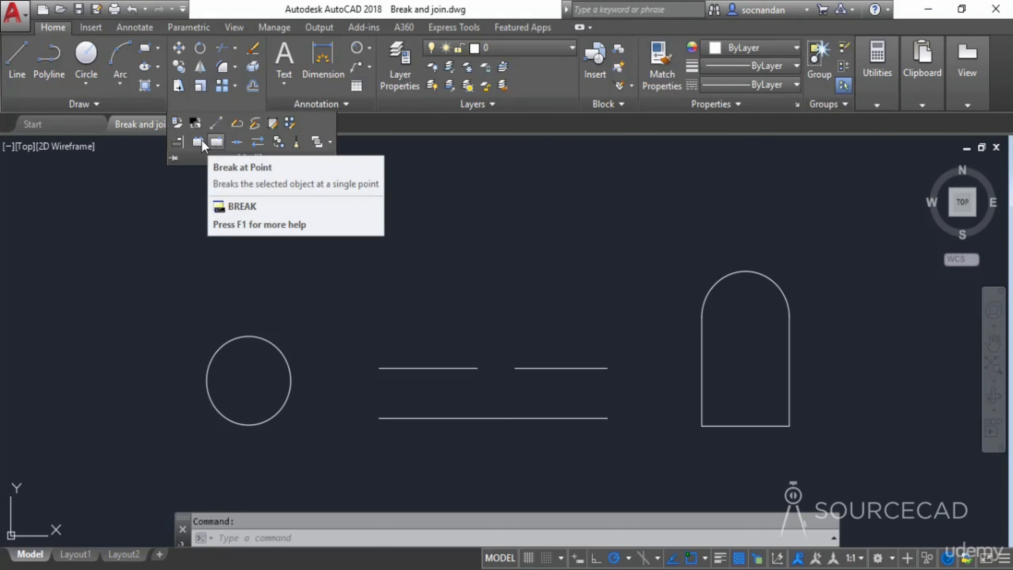
{"action": "left_click", "coordinate": [217, 142]}
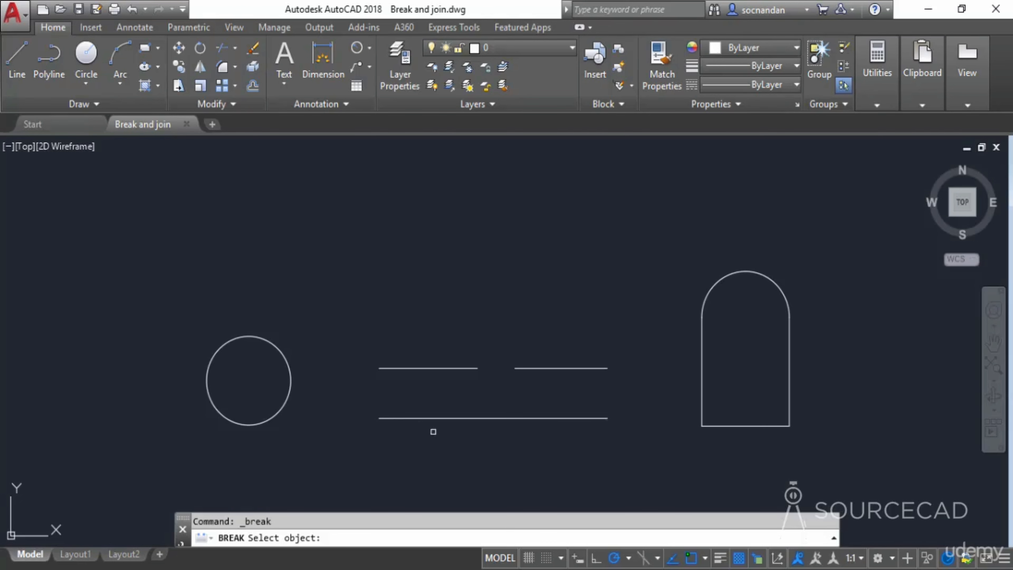
{"action": "left_click", "coordinate": [418, 418]}
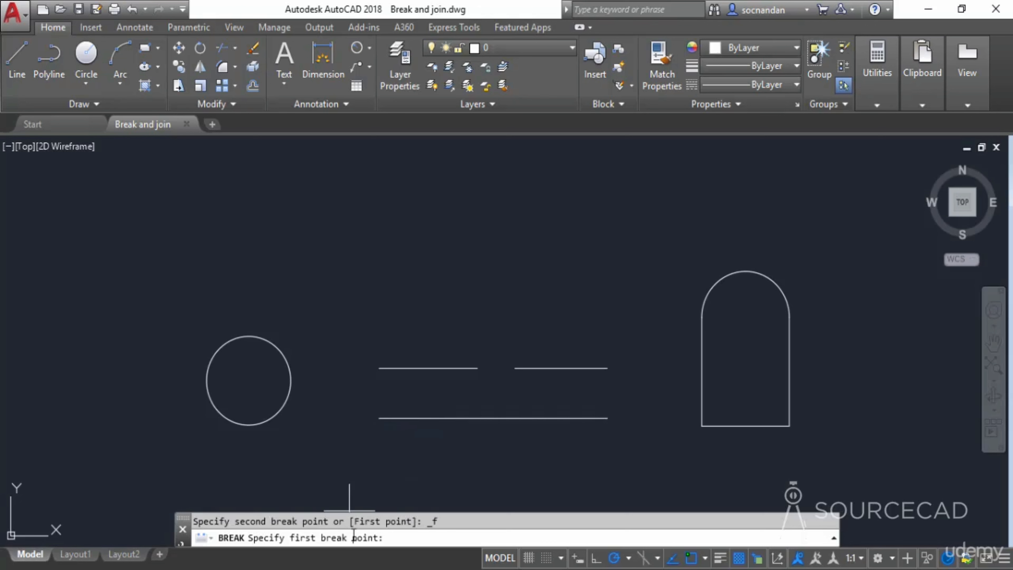
{"action": "left_click", "coordinate": [493, 419]}
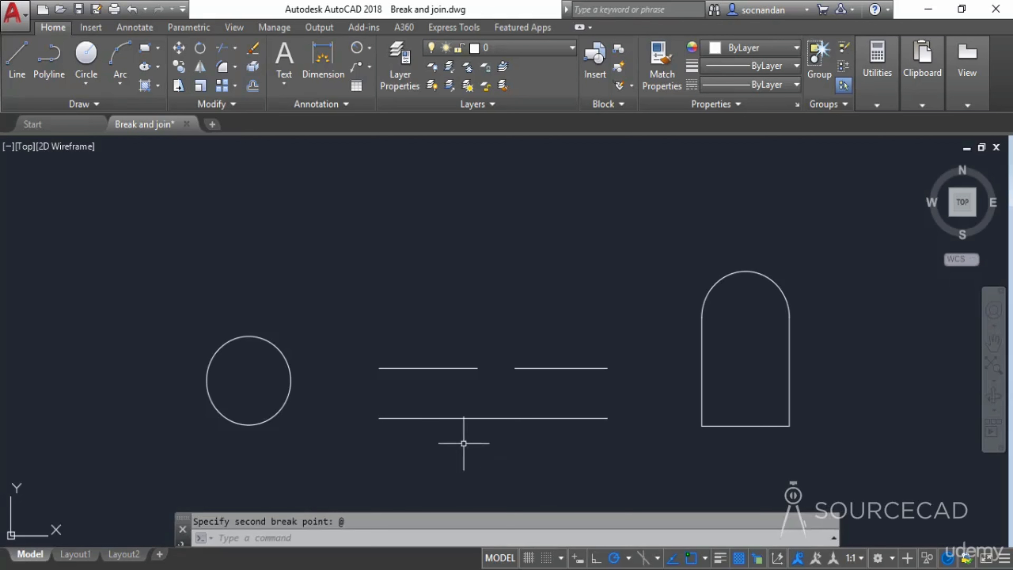
- Select the left part of the lower line to examine where it was broken
{"action": "left_click", "coordinate": [442, 421]}
{"action": "left_click", "coordinate": [413, 429]}
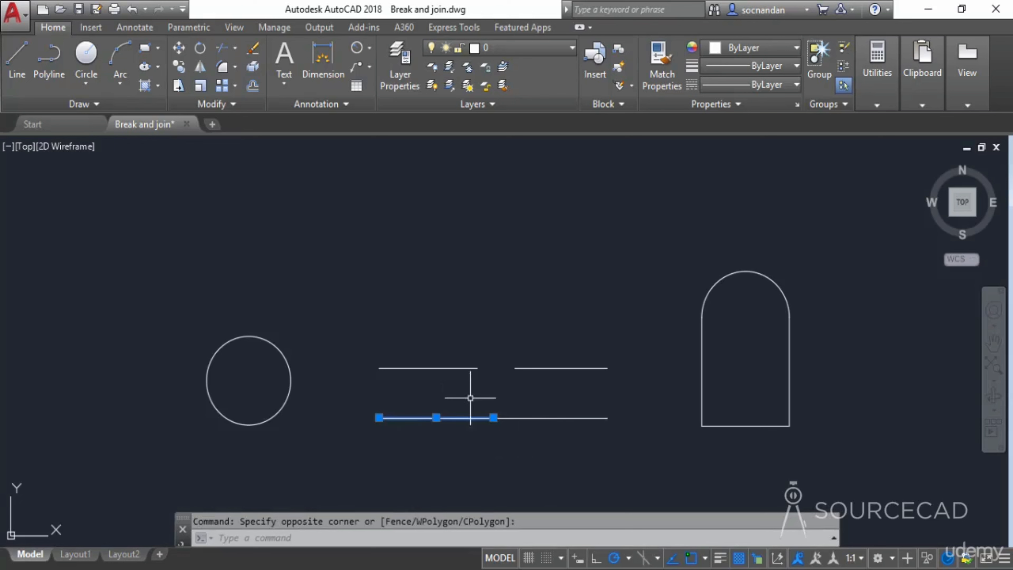
{"action": "left_click", "coordinate": [436, 418]}
{"action": "left_click", "coordinate": [397, 452]}
- Undo the break and reselect the lower line to check it, then deselect it
{"action": "key", "text": "ctrl+z"}
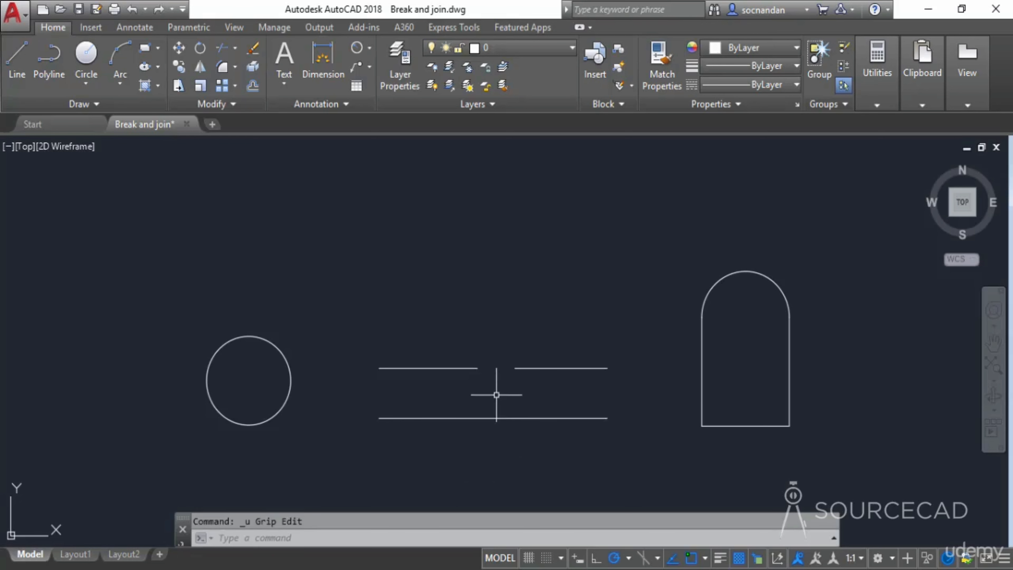
{"action": "left_click", "coordinate": [522, 417]}
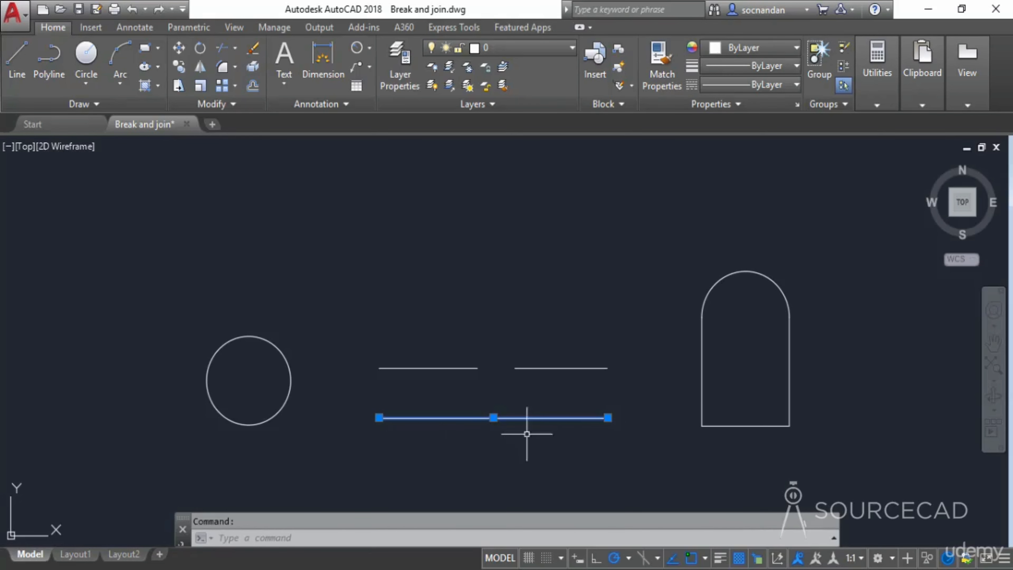
{"action": "key", "text": "Escape"}
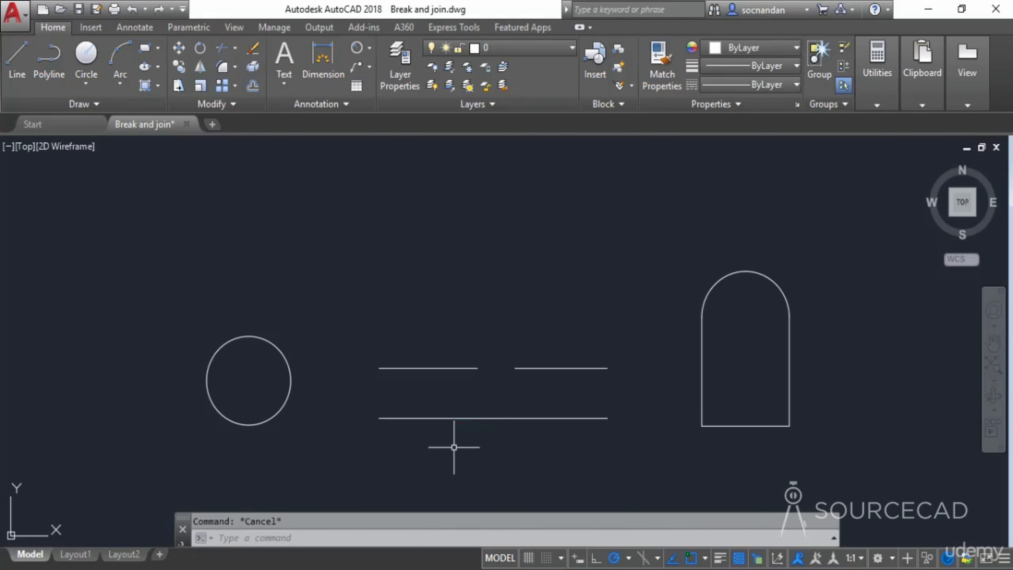
- Break a gap out of the lower line between two picked points using the First point option, then undo the break
{"action": "left_click", "coordinate": [230, 105]}
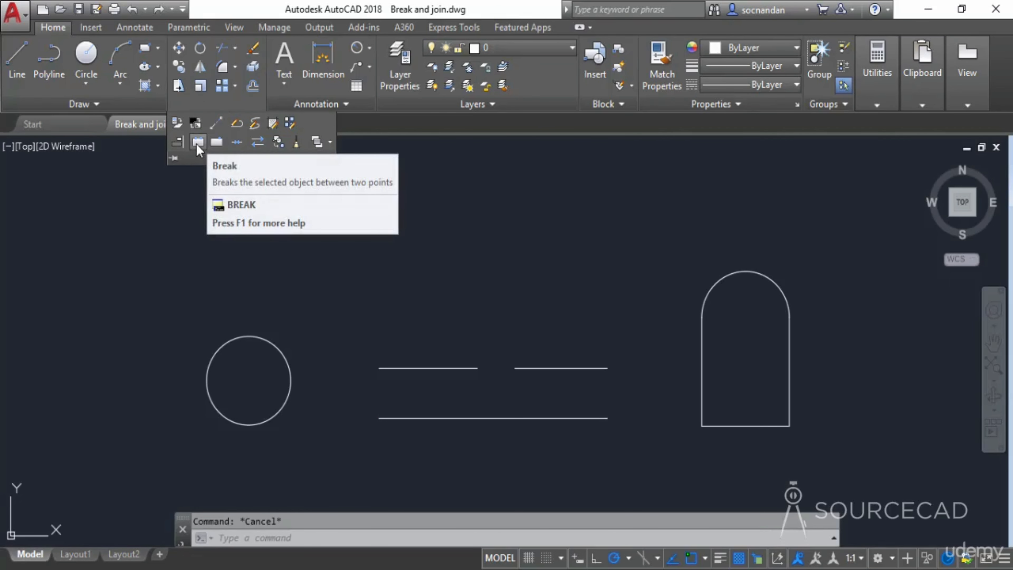
{"action": "left_click", "coordinate": [199, 144]}
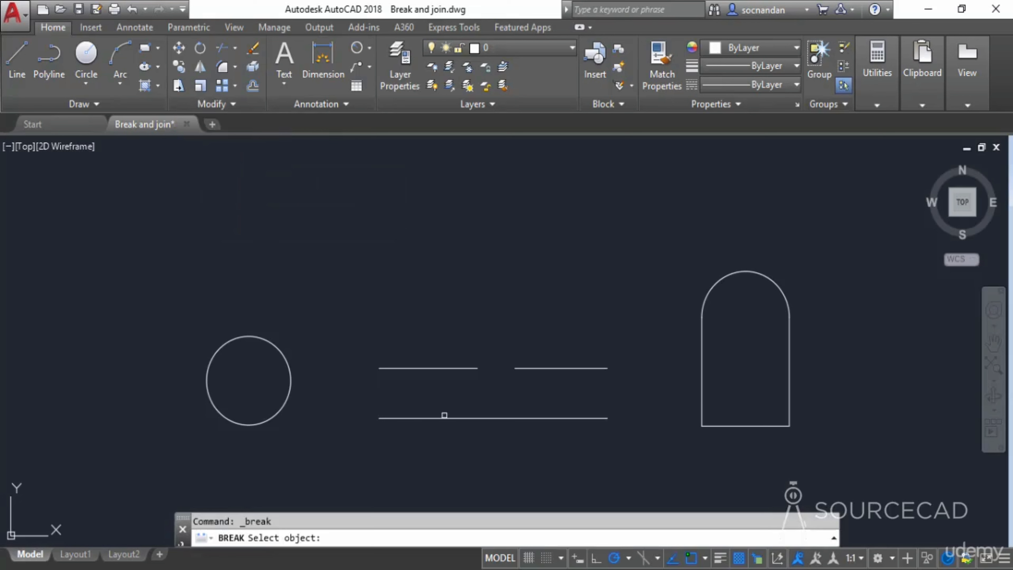
{"action": "left_click", "coordinate": [446, 417]}
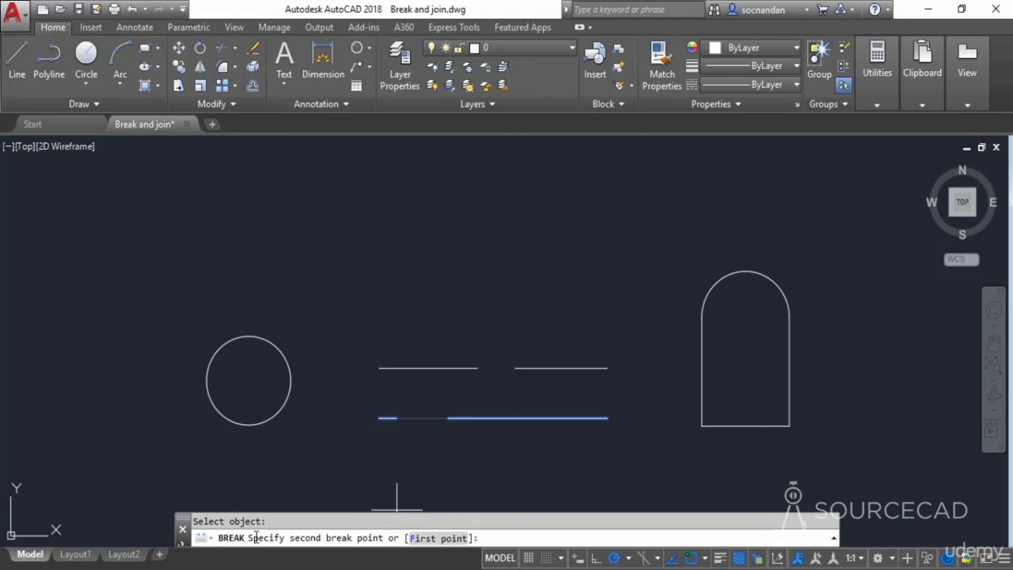
{"action": "left_click", "coordinate": [443, 539]}
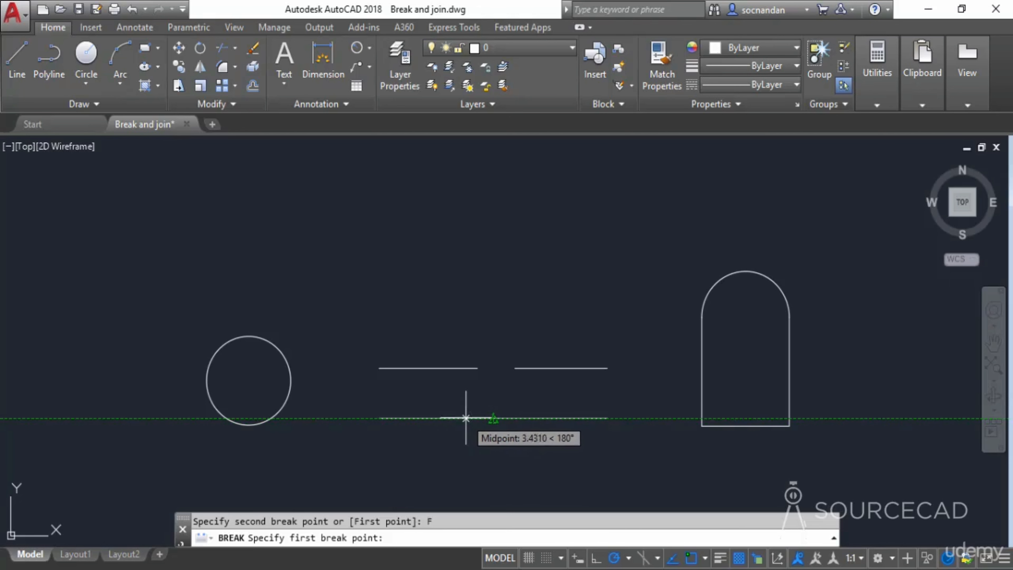
{"action": "left_click", "coordinate": [453, 418]}
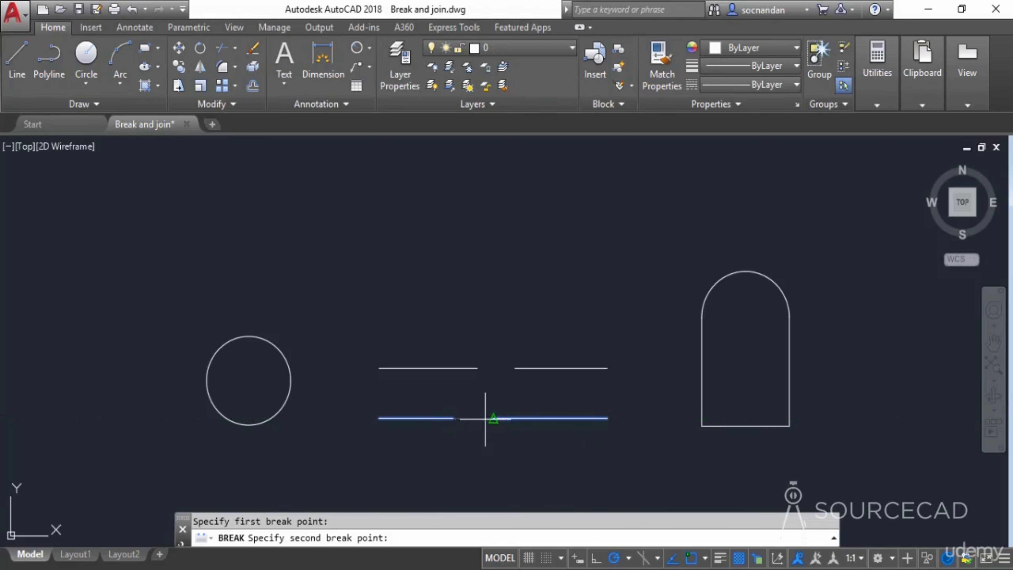
{"action": "left_click", "coordinate": [527, 419]}
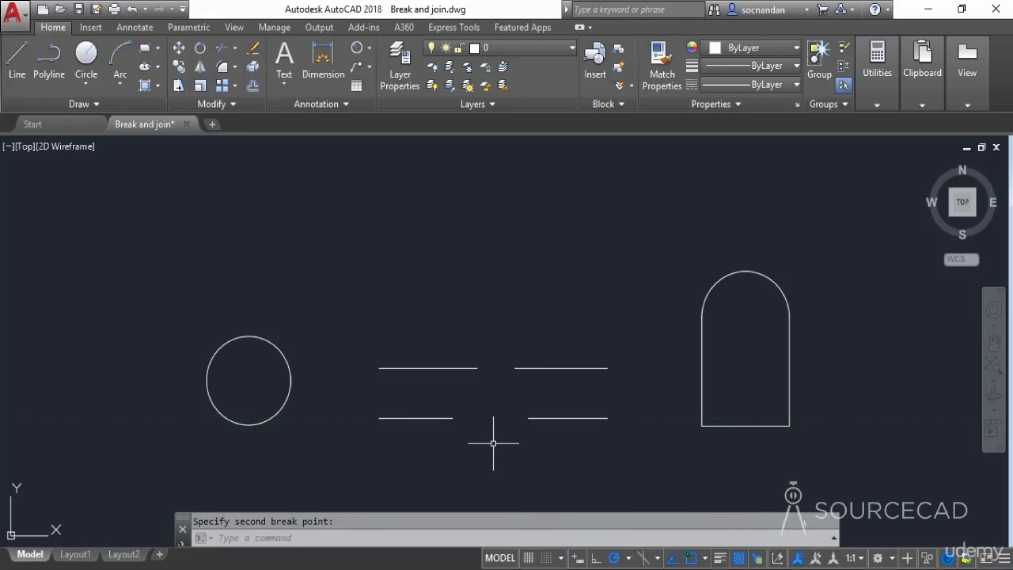
{"action": "key", "text": "ctrl+z"}
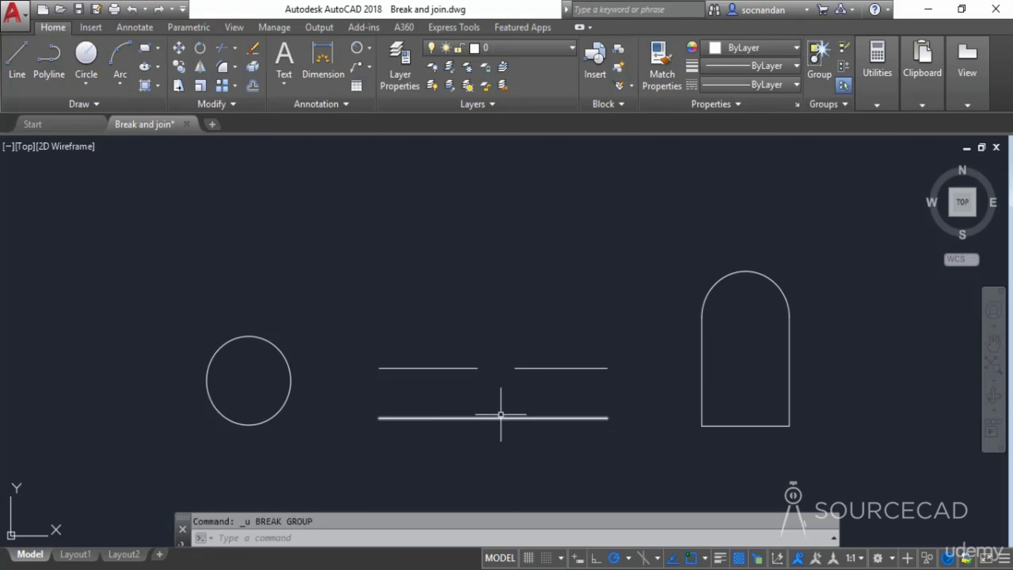
- Break a gap out of the lower line, lined up with the gap between the upper lines, then undo the break
{"action": "left_click", "coordinate": [233, 104]}
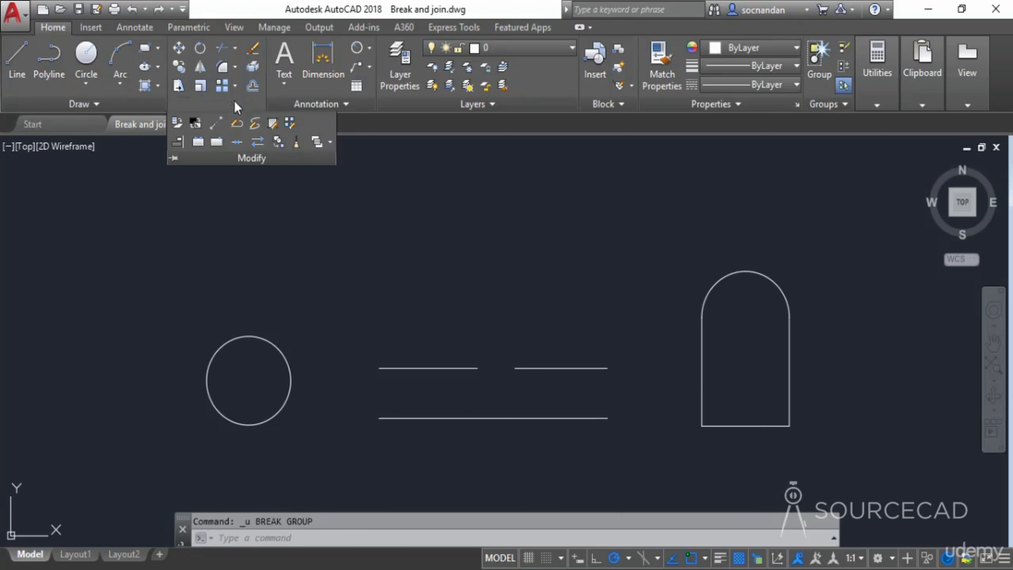
{"action": "left_click", "coordinate": [197, 142]}
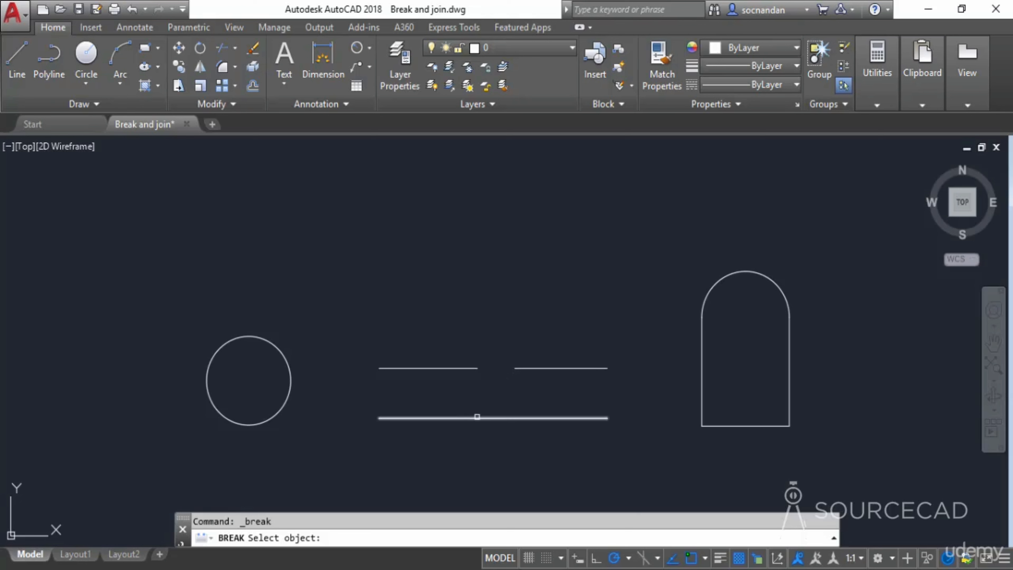
{"action": "left_click", "coordinate": [477, 417]}
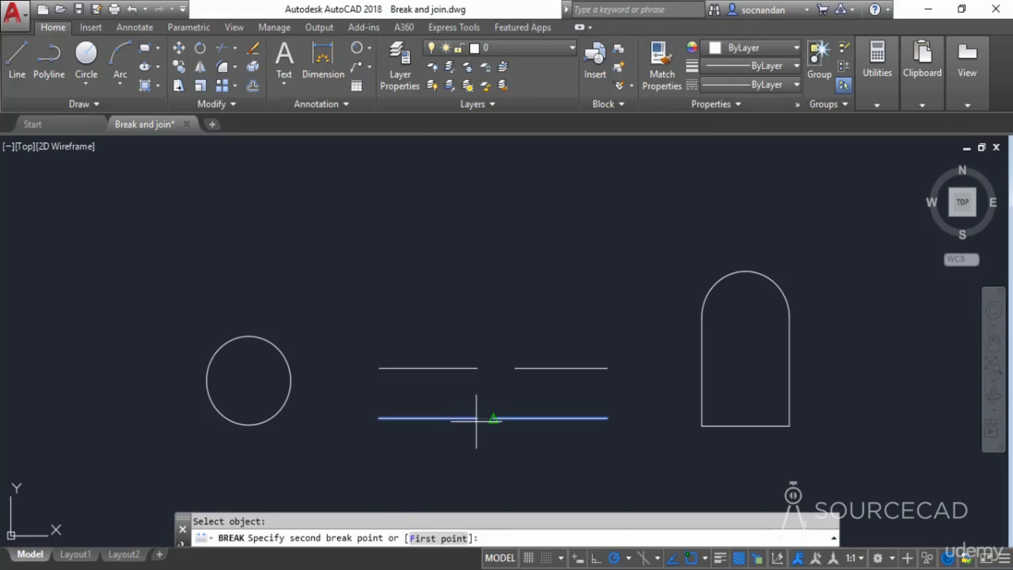
{"action": "left_click", "coordinate": [477, 418]}
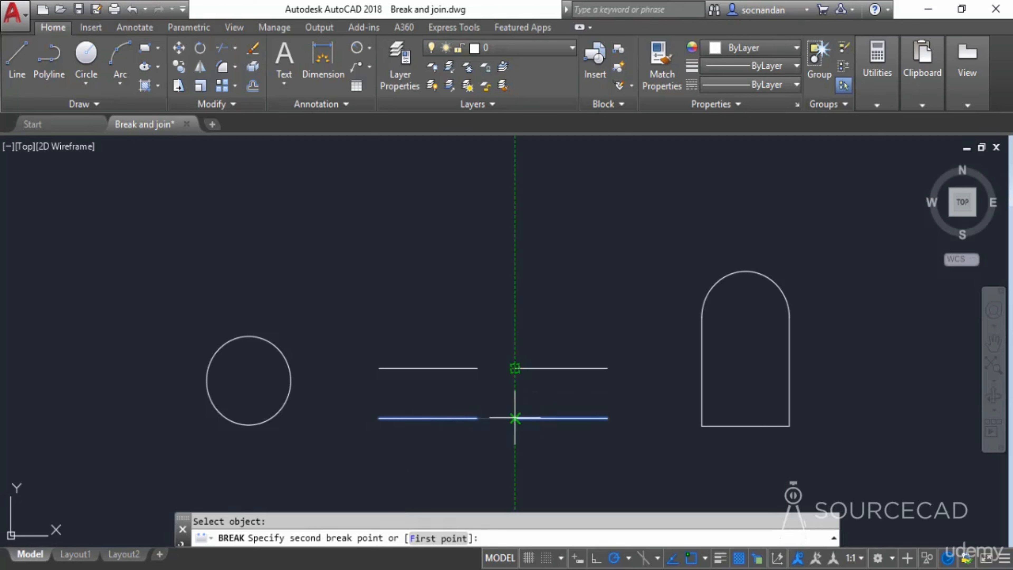
{"action": "left_click", "coordinate": [515, 418]}
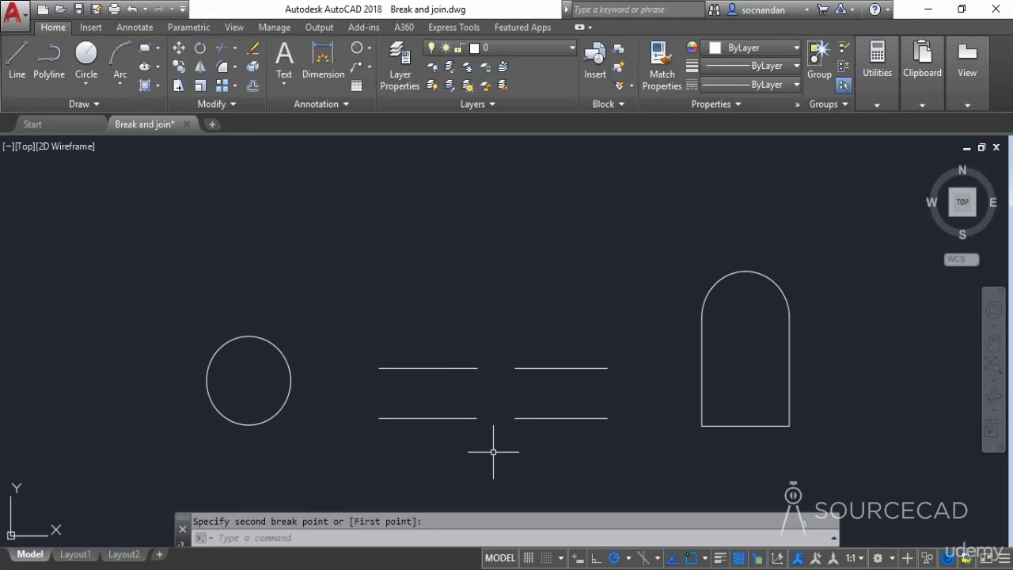
{"action": "key", "text": "ctrl+z"}
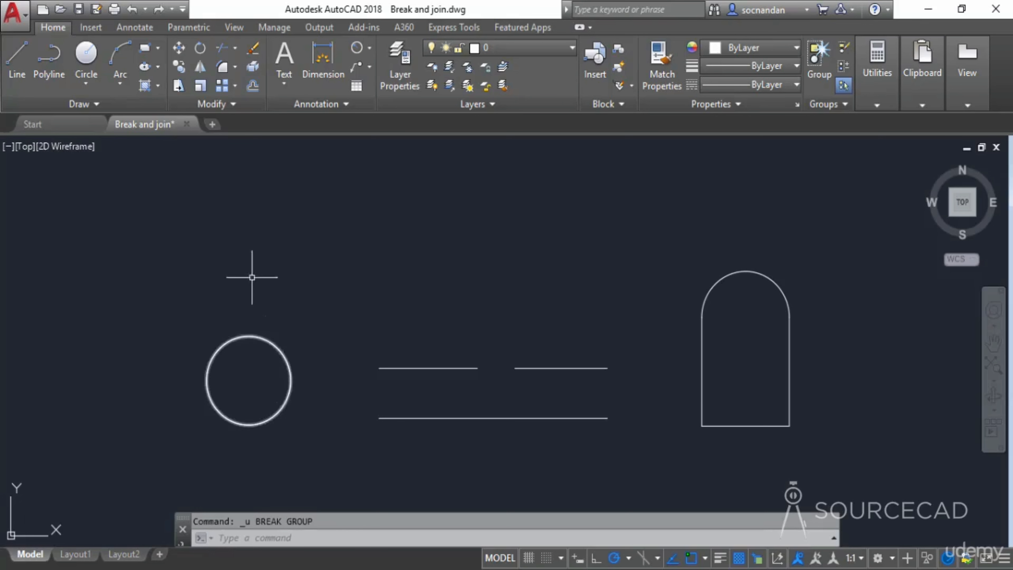
- Break the circle between its right and top quadrants using the First point option, then undo the break
{"action": "left_click", "coordinate": [212, 100]}
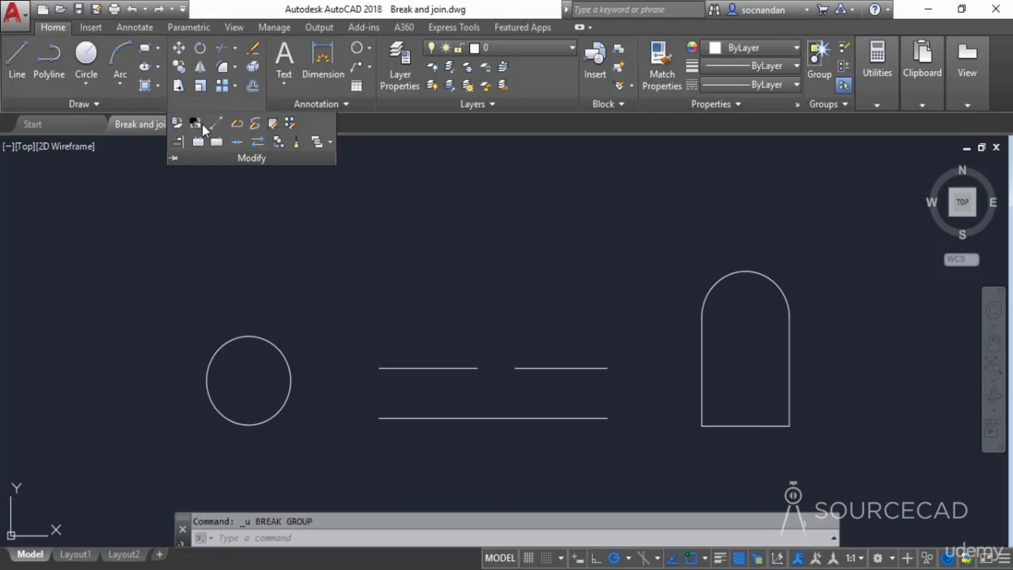
{"action": "left_click", "coordinate": [197, 142]}
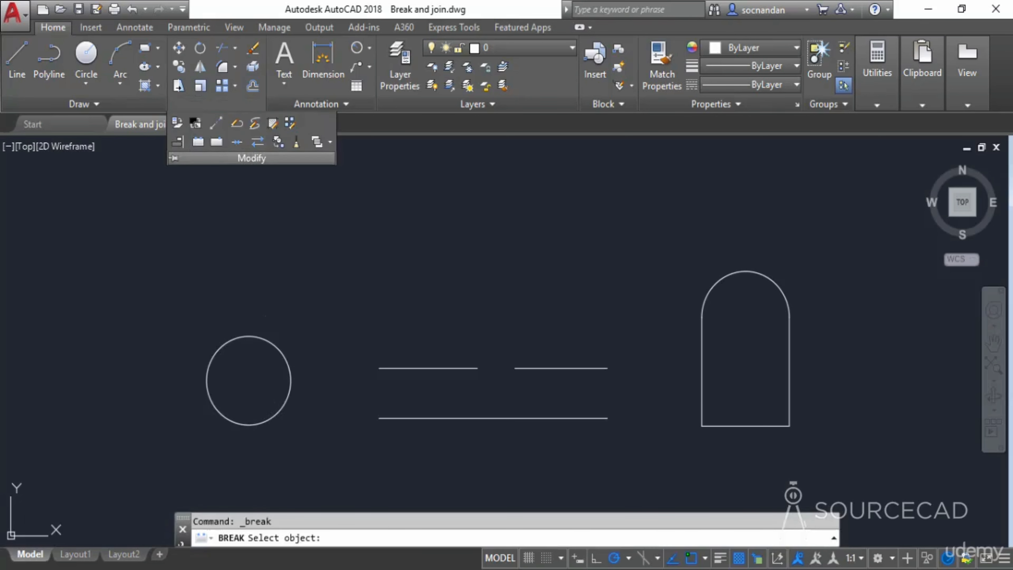
{"action": "left_click", "coordinate": [278, 349]}
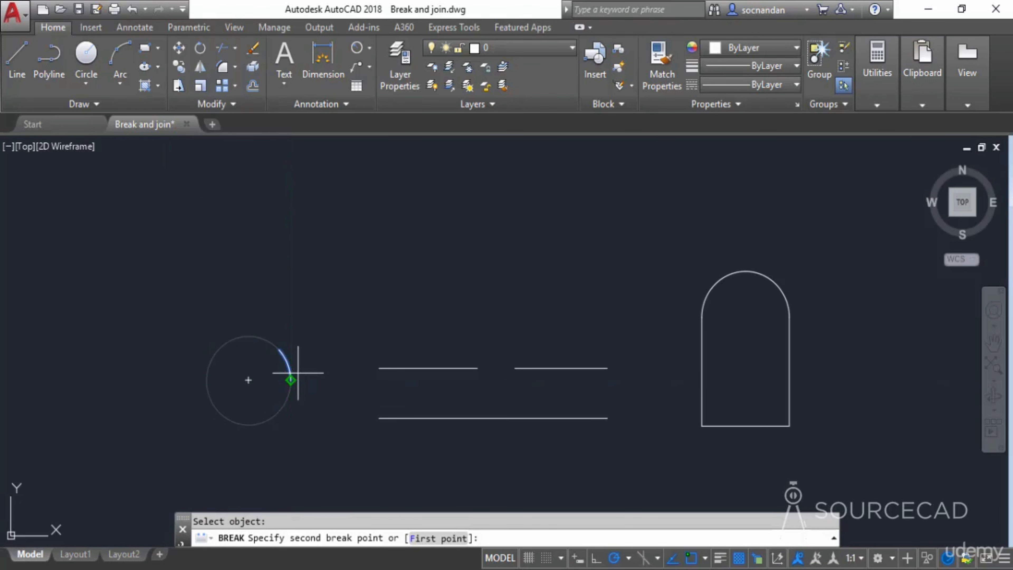
{"action": "left_click", "coordinate": [440, 538]}
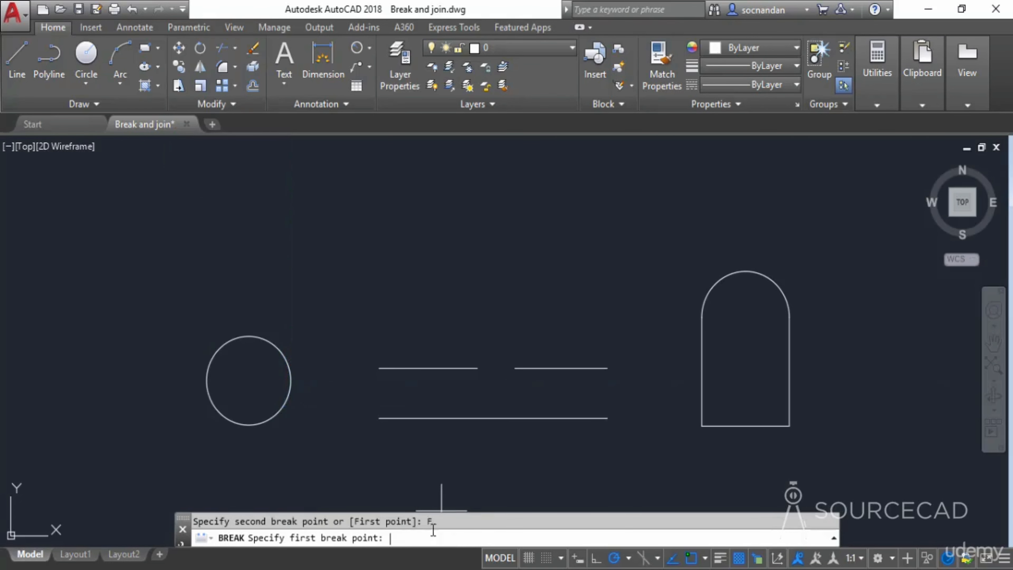
{"action": "left_click", "coordinate": [291, 380]}
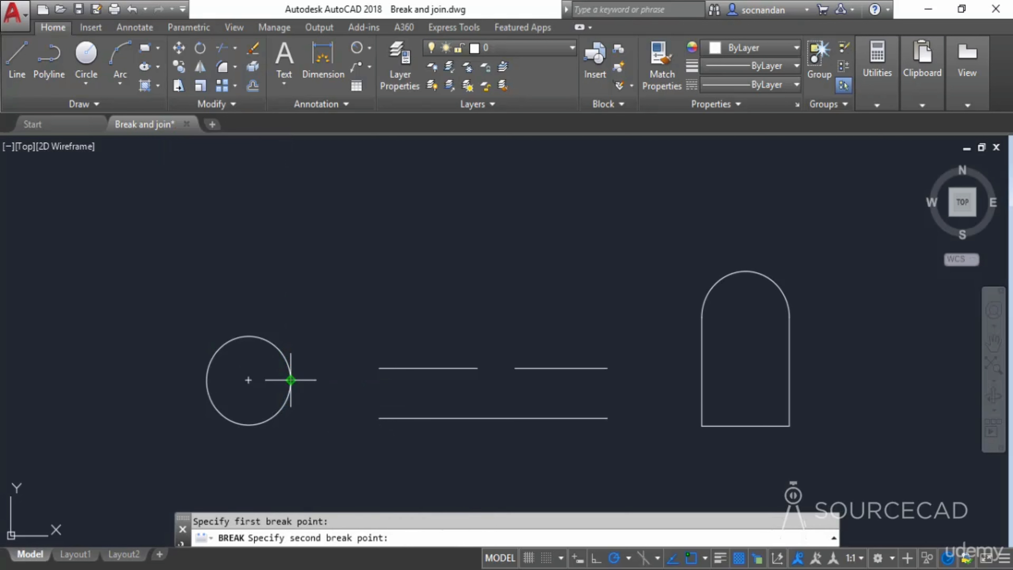
{"action": "left_click", "coordinate": [248, 336]}
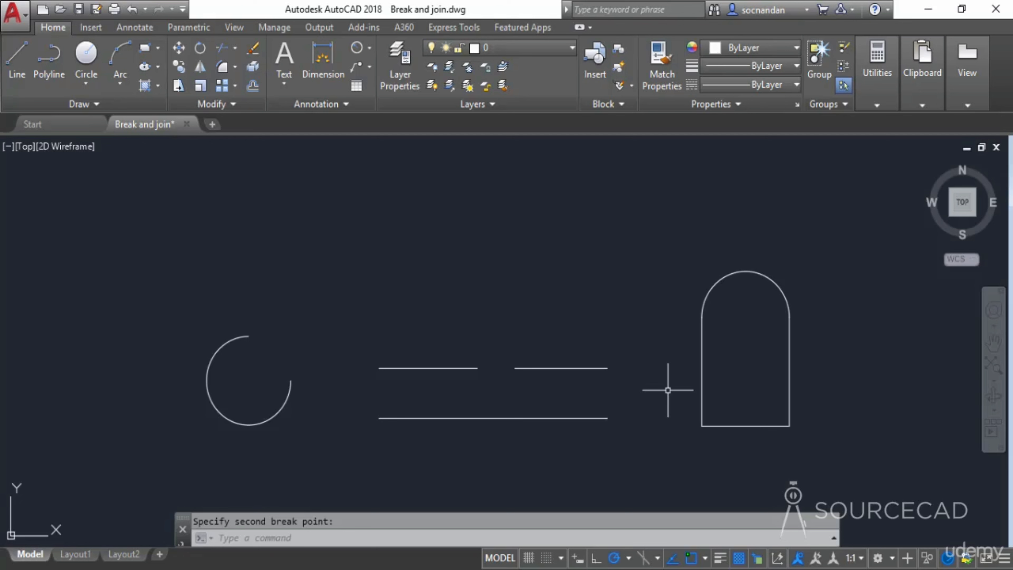
{"action": "key", "text": "ctrl+z"}
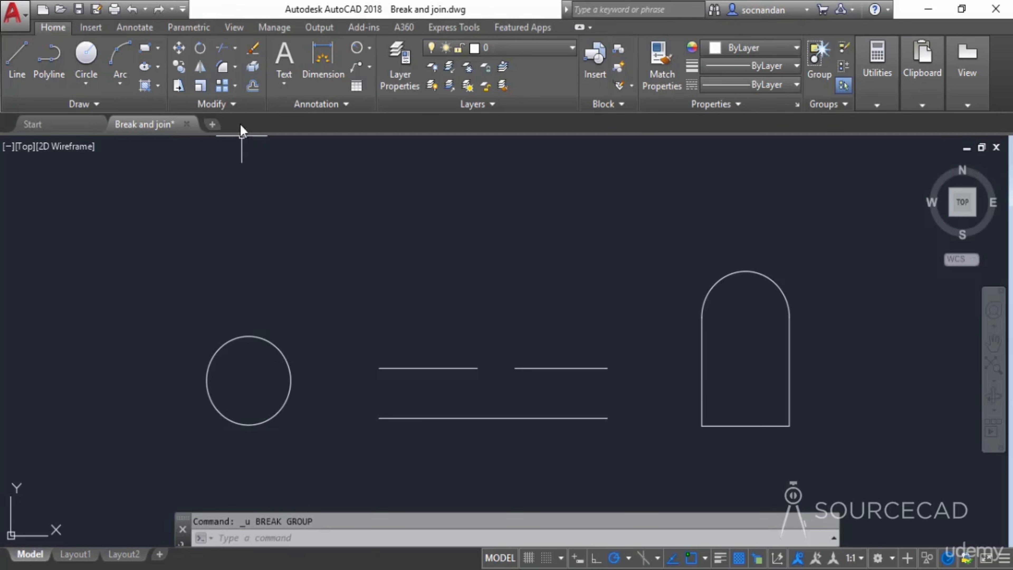
- Join the two upper line segments into one line, select it to check, then undo the join
{"action": "left_click", "coordinate": [237, 106]}
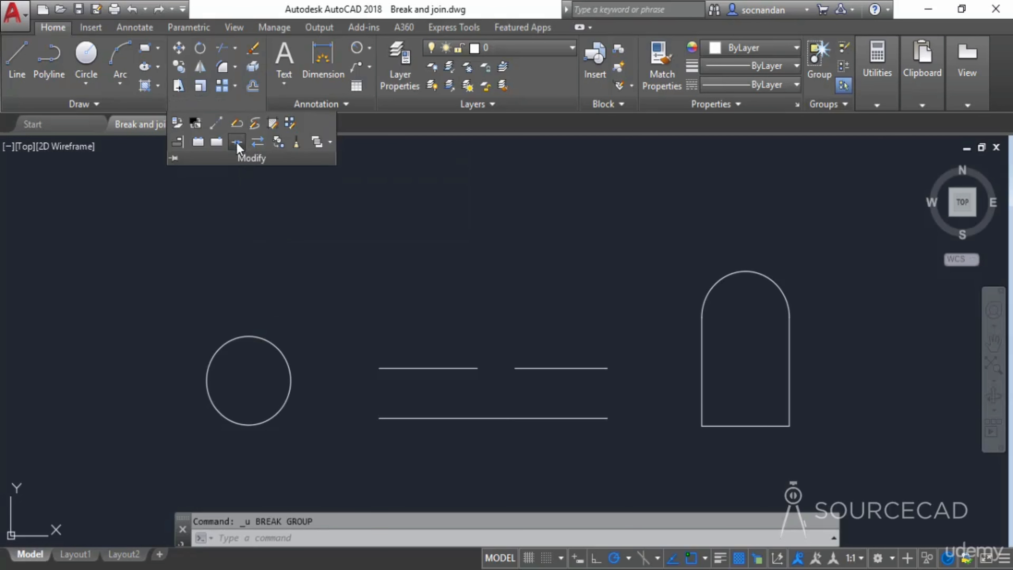
{"action": "left_click", "coordinate": [237, 142]}
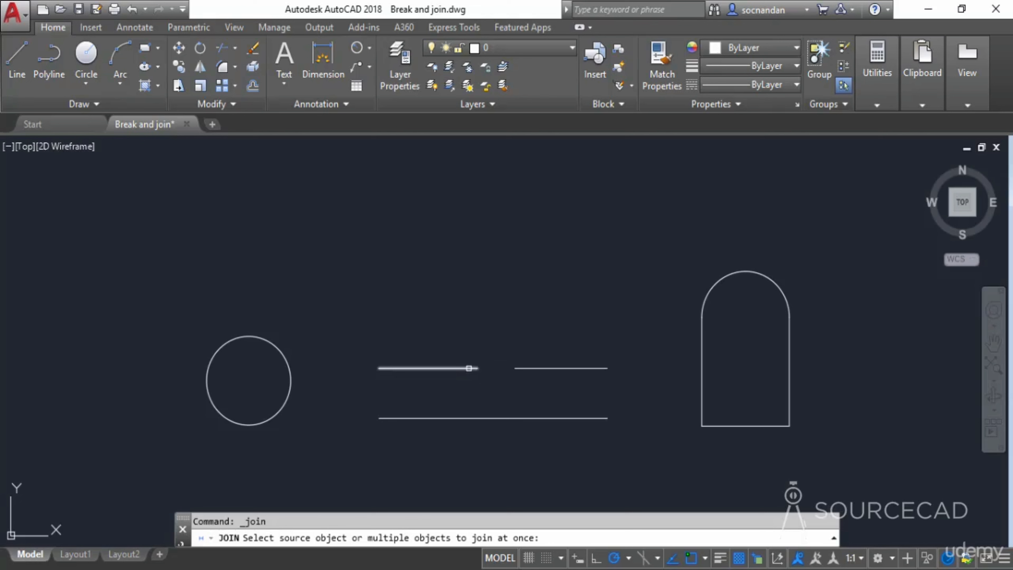
{"action": "left_click", "coordinate": [469, 368]}
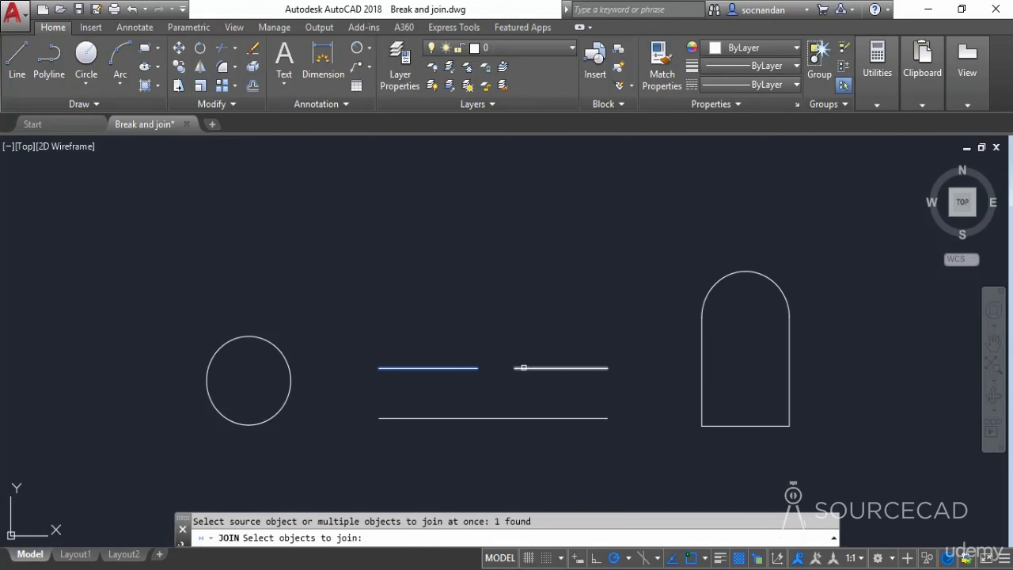
{"action": "left_click", "coordinate": [521, 367]}
{"action": "key", "text": "Return"}
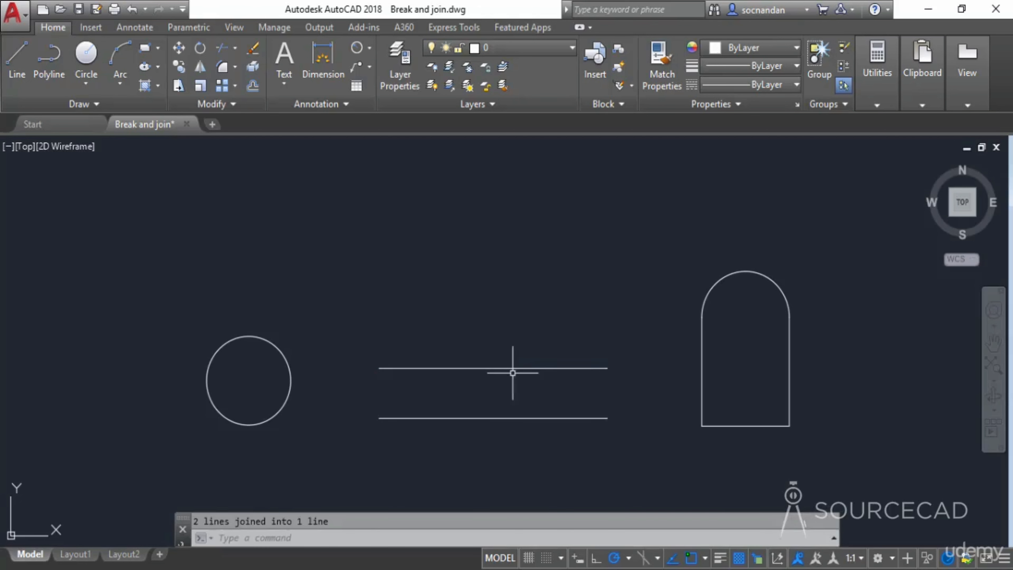
{"action": "left_click", "coordinate": [527, 368]}
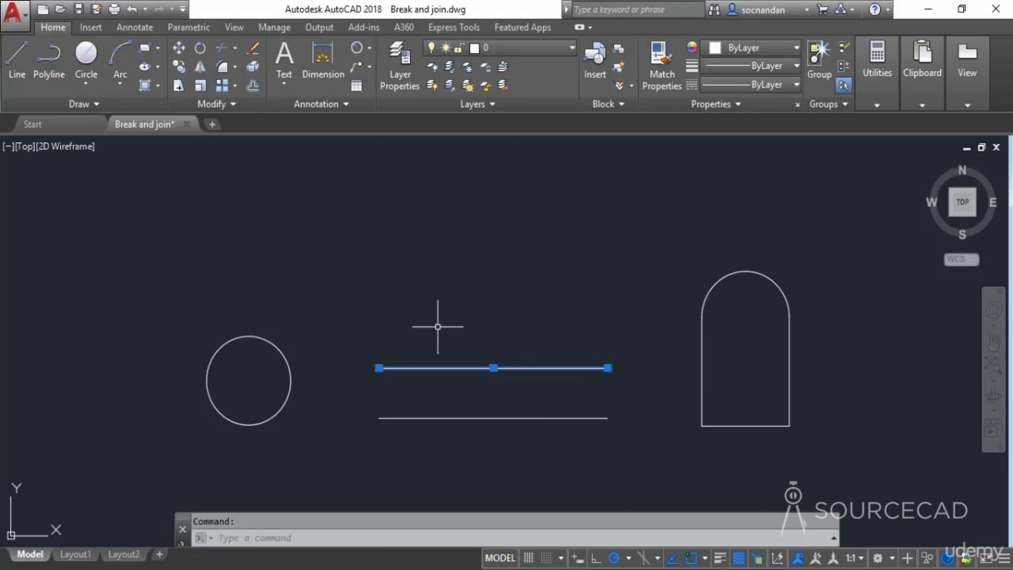
{"action": "key", "text": "Escape"}
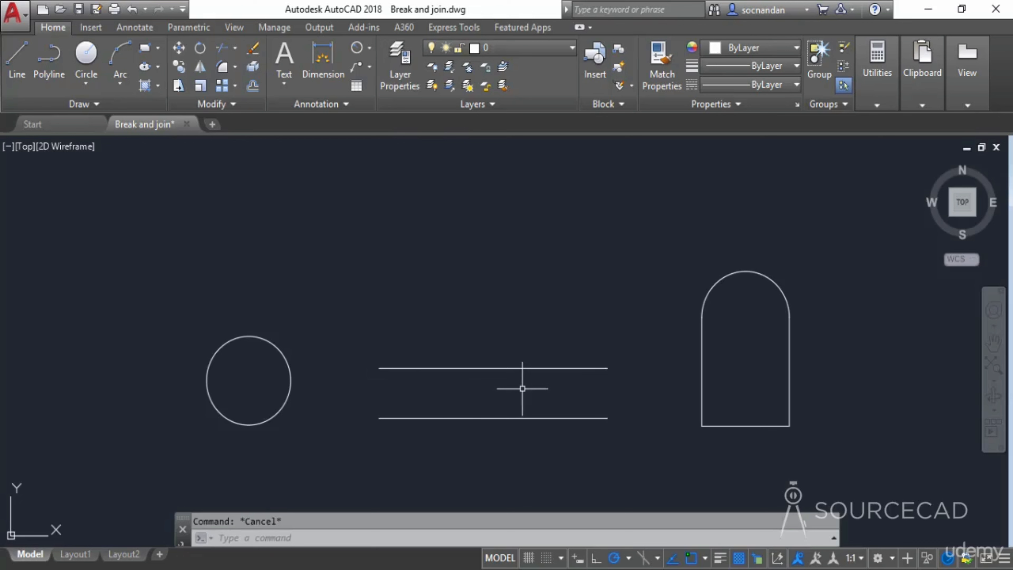
{"action": "key", "text": "ctrl+z"}
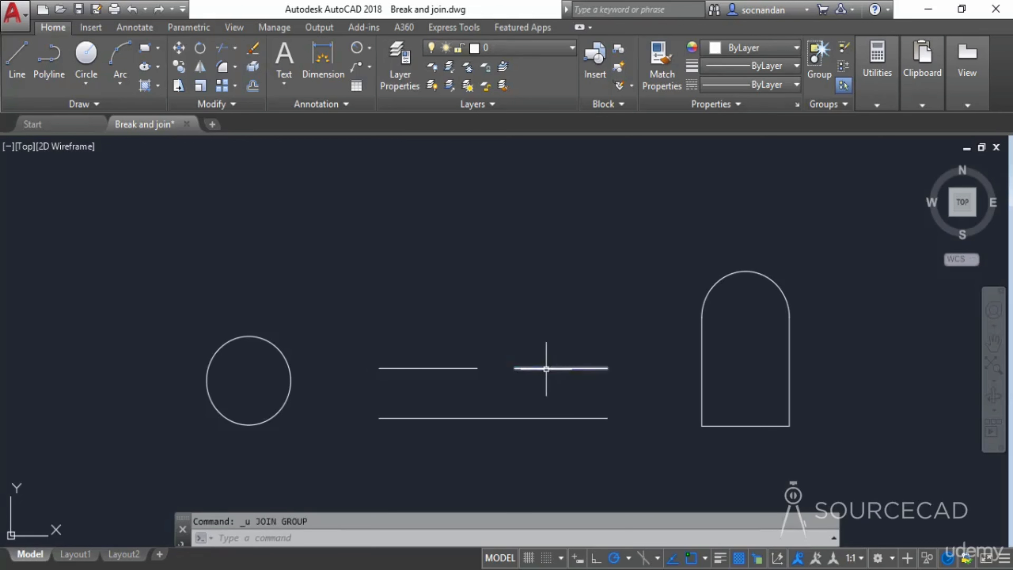
- Move the upper right line segment slightly upward with its midpoint grip
{"action": "left_click", "coordinate": [561, 368]}
{"action": "left_click", "coordinate": [561, 368]}
{"action": "left_click", "coordinate": [561, 348]}
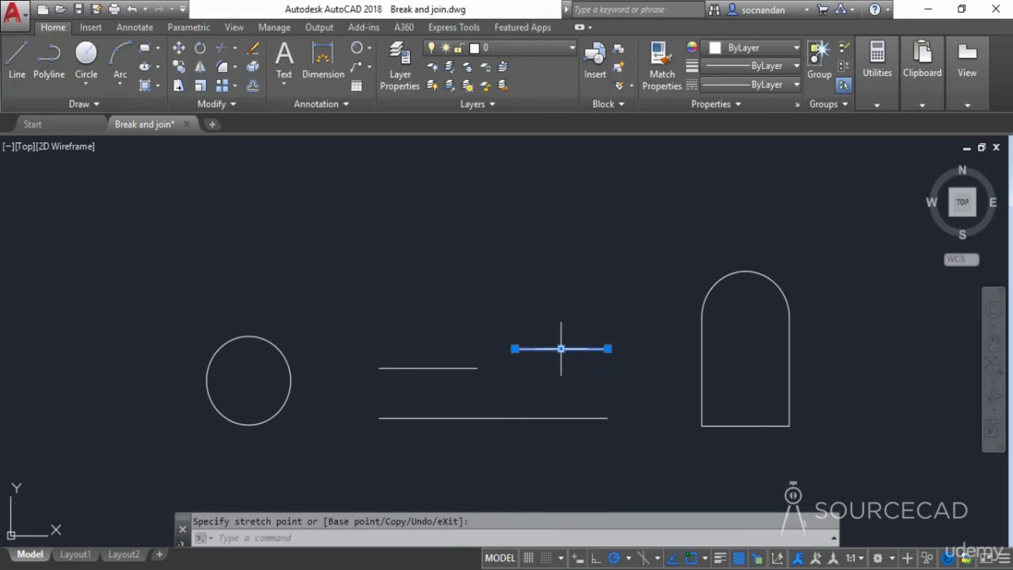
{"action": "key", "text": "Escape"}
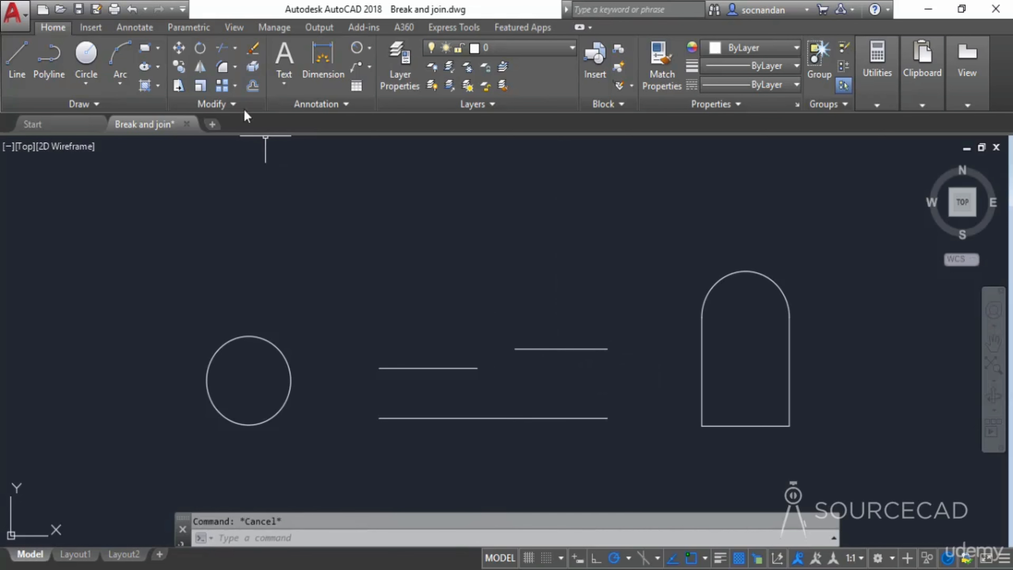
- Try to join the offset upper left and upper right line segments with Join
{"action": "left_click", "coordinate": [233, 104]}
{"action": "left_click", "coordinate": [237, 142]}
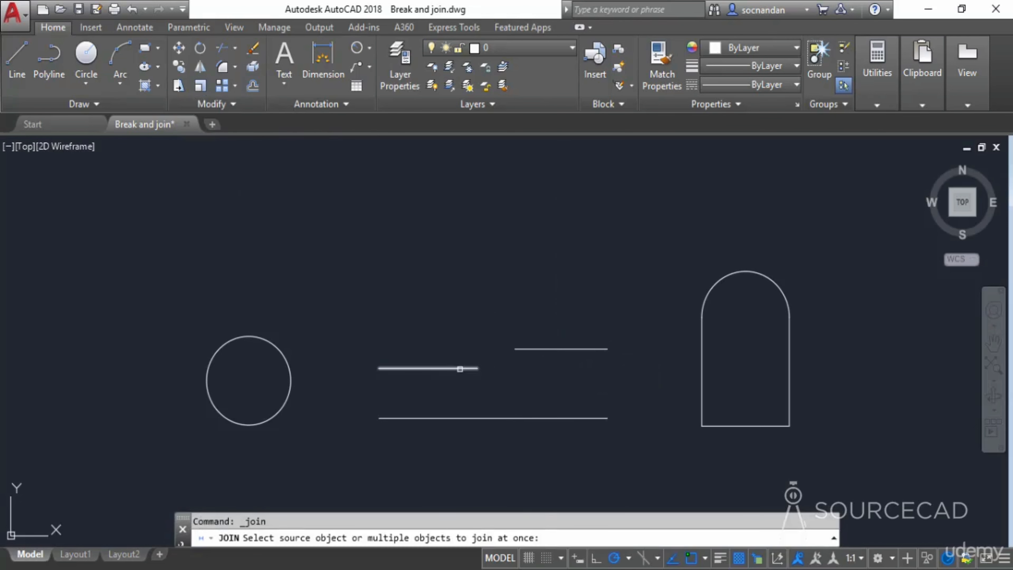
{"action": "left_click", "coordinate": [459, 368]}
{"action": "left_click", "coordinate": [518, 350]}
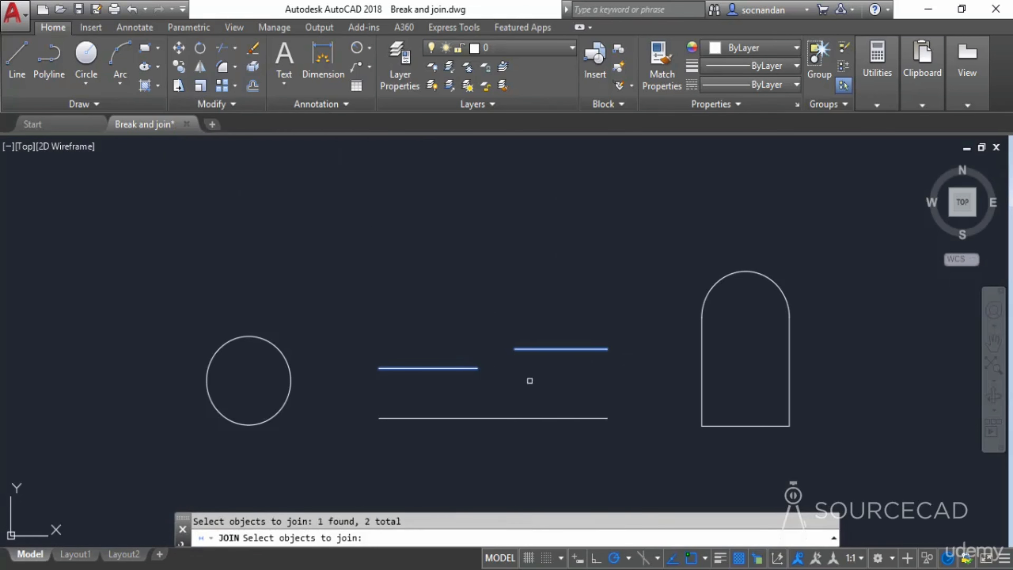
{"action": "key", "text": "Return"}
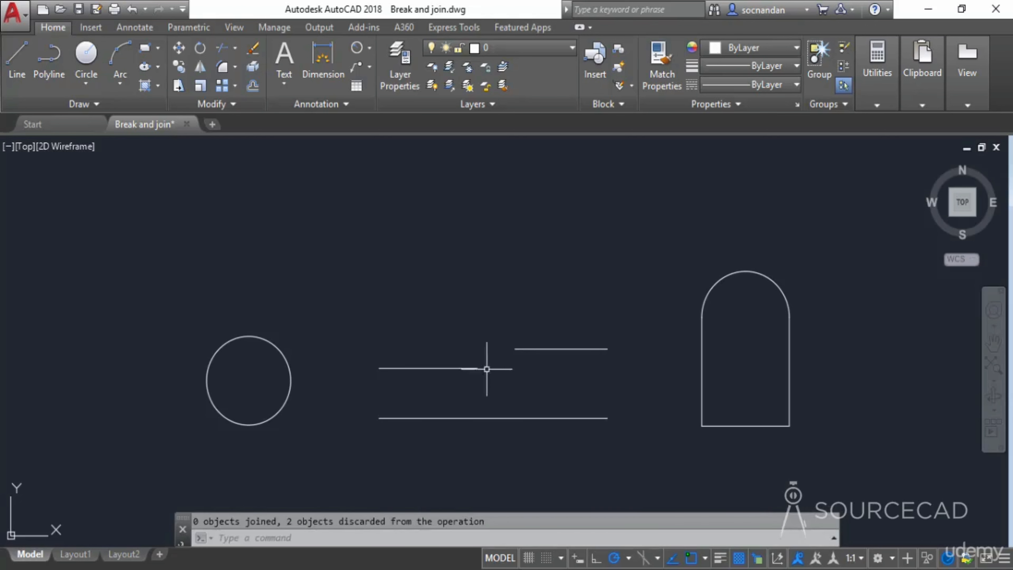
- Connect the facing ends of the two upper line segments with a tangent curve using Blend Curves
{"action": "left_click", "coordinate": [235, 66]}
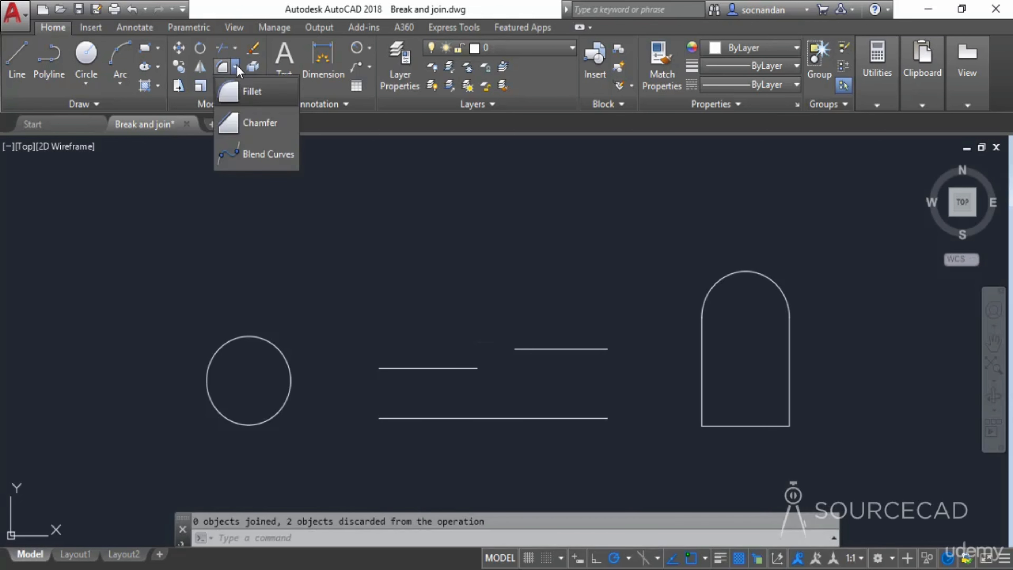
{"action": "left_click", "coordinate": [276, 156]}
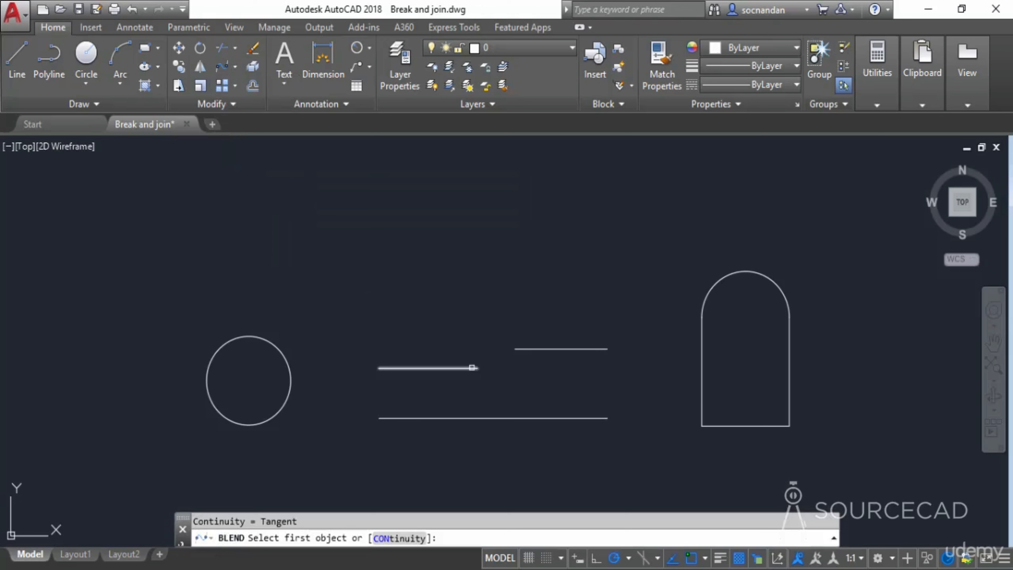
{"action": "left_click", "coordinate": [470, 368]}
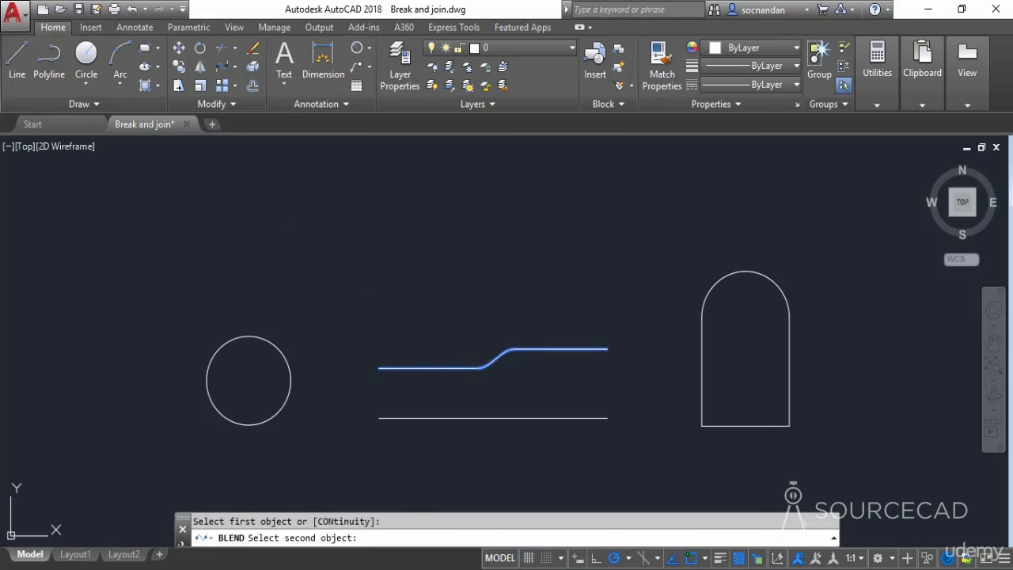
{"action": "left_click", "coordinate": [521, 348]}
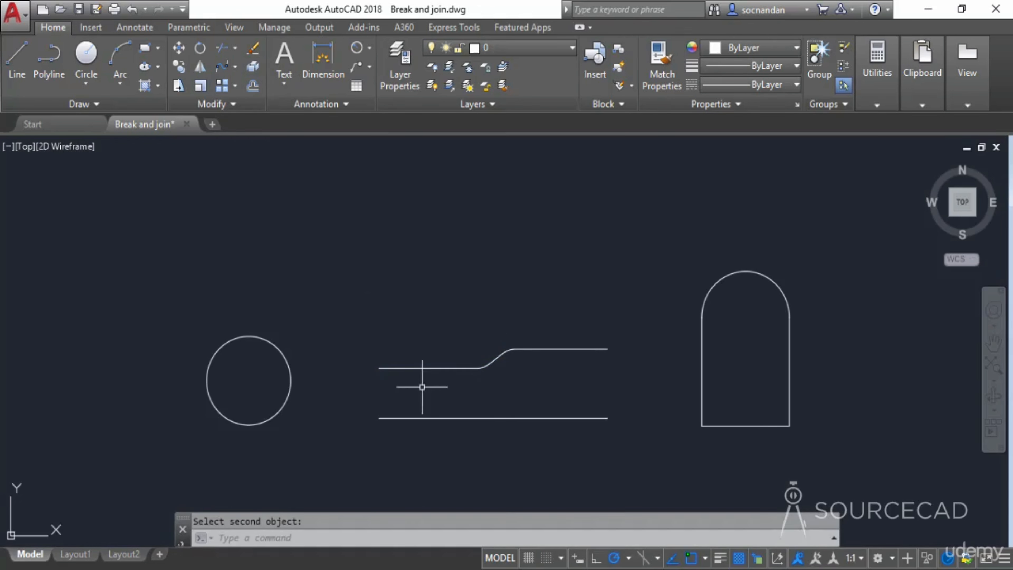
{"action": "left_click", "coordinate": [497, 357]}
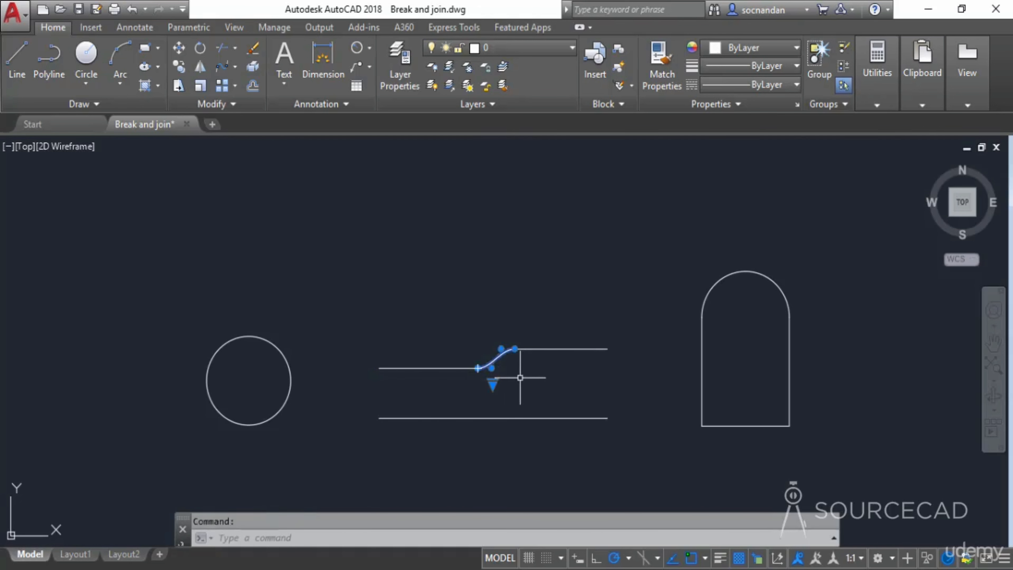
{"action": "key", "text": "Escape"}
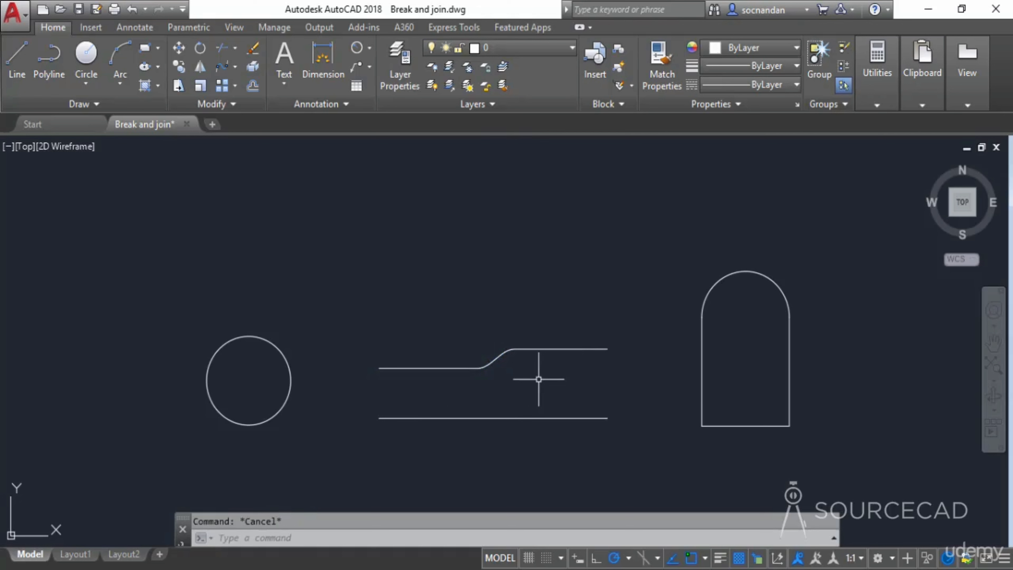
- Undo the blend curve, the join attempt and the line move
{"action": "key", "text": "ctrl+z"}
{"action": "key", "text": "ctrl+z"}
{"action": "key", "text": "ctrl+z"}
{"action": "key", "text": "ctrl+z"}
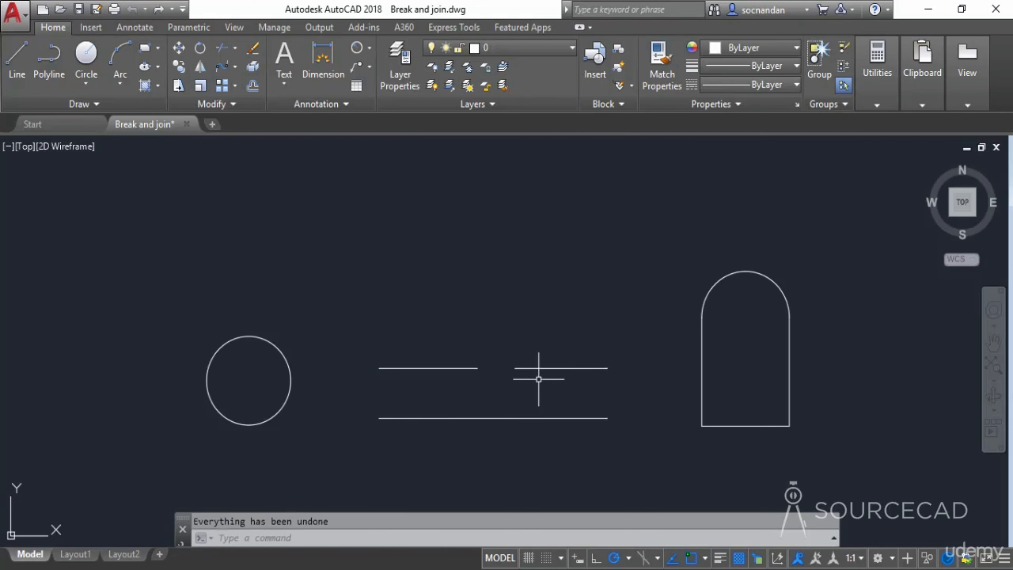
- Select the arch shape's arc and straight lines one by one to inspect them as separate objects
{"action": "middle_click_drag", "start_coordinate": [645, 378], "coordinate": [520, 359]}
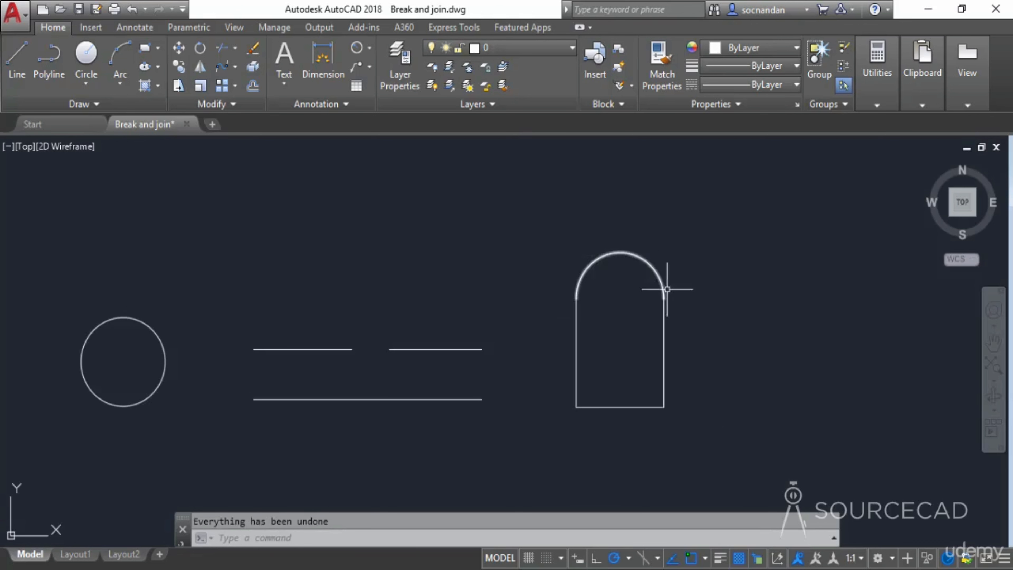
{"action": "left_click", "coordinate": [656, 276]}
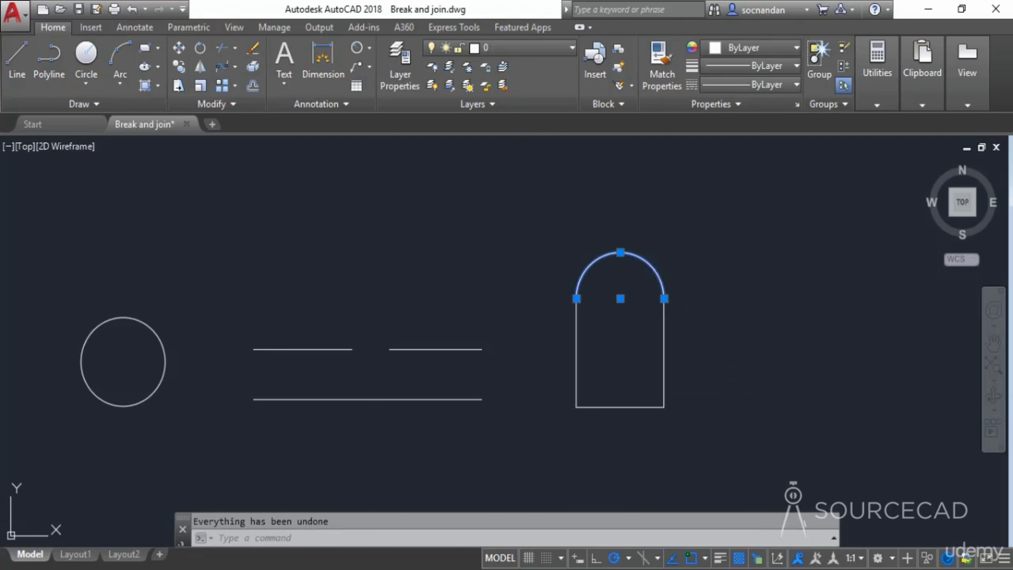
{"action": "left_click", "coordinate": [578, 332]}
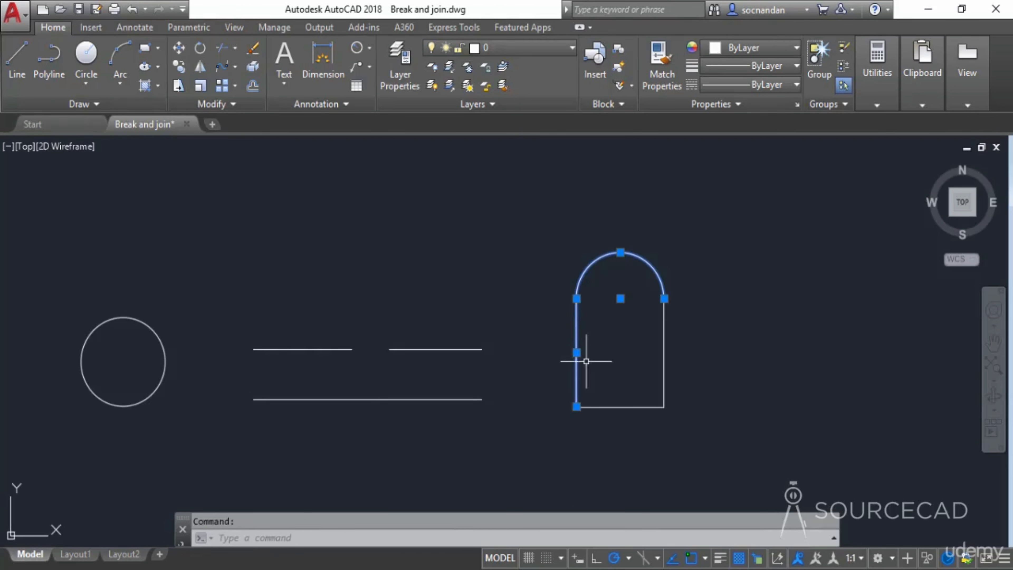
{"action": "left_click", "coordinate": [611, 408]}
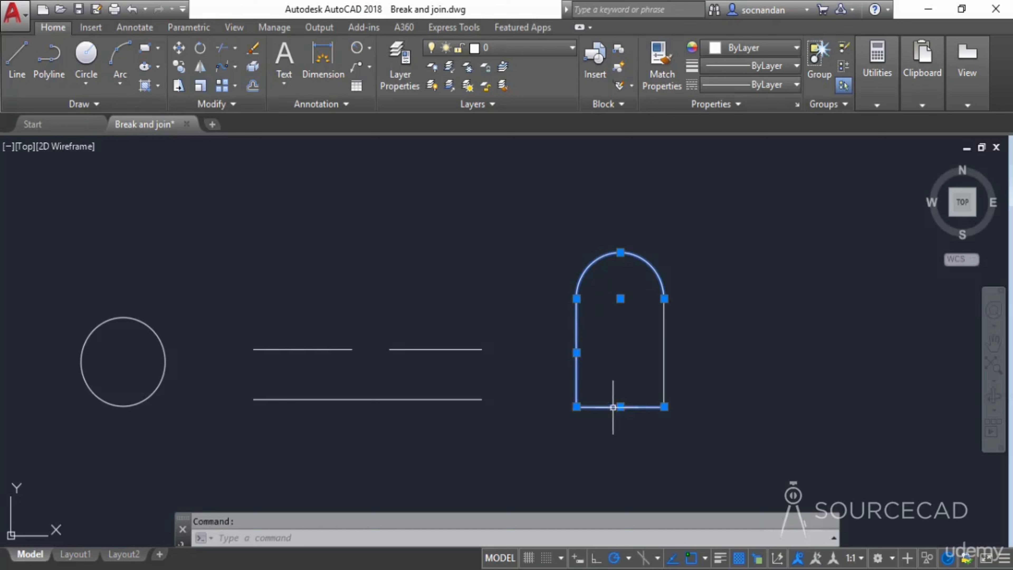
{"action": "left_click", "coordinate": [663, 358]}
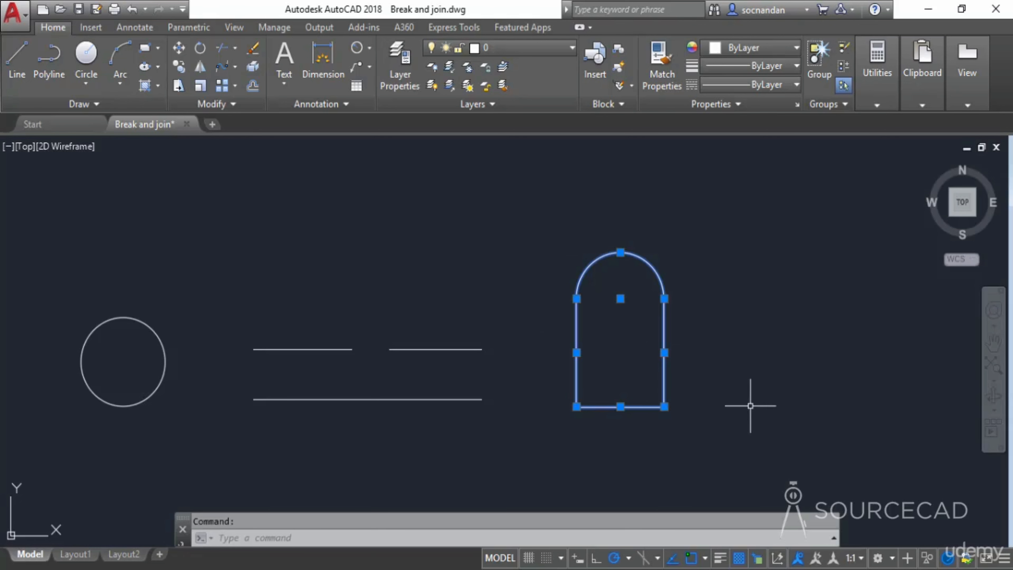
{"action": "key", "text": "Escape"}
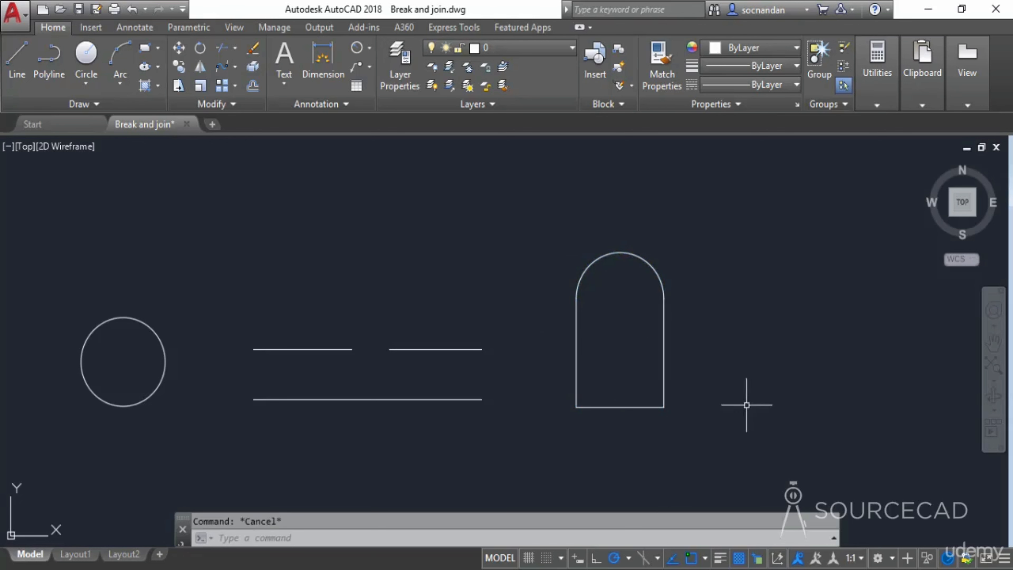
- Join the arch shape's arc and three lines into a single polyline with Join and select it to verify
{"action": "left_click", "coordinate": [226, 104]}
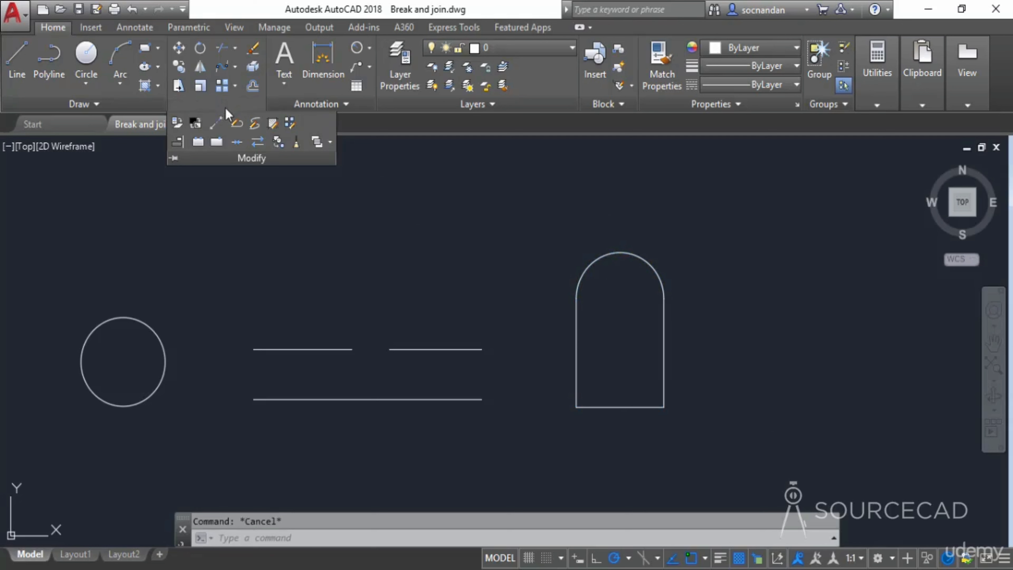
{"action": "left_click", "coordinate": [237, 142]}
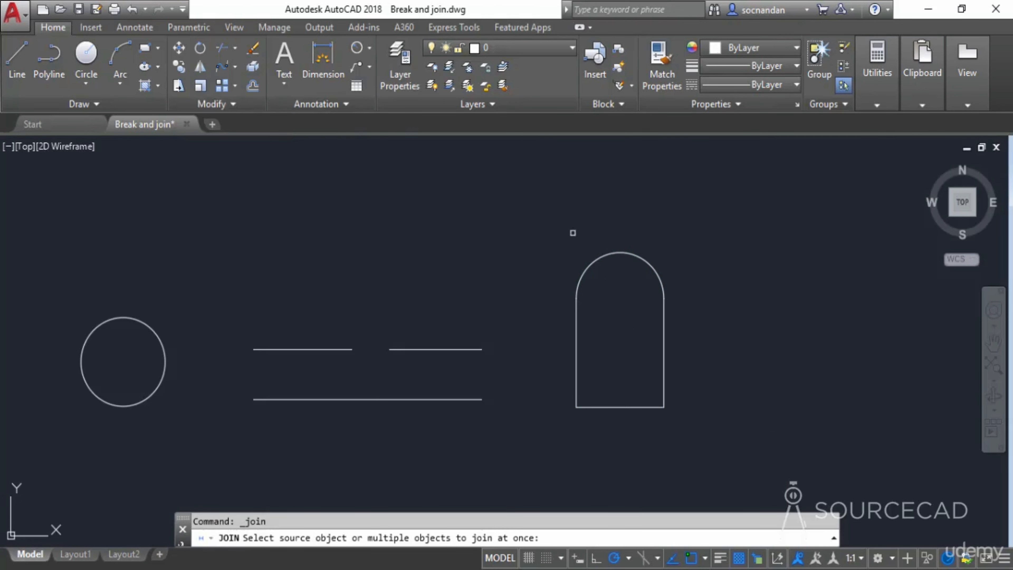
{"action": "left_click", "coordinate": [567, 231]}
{"action": "left_click", "coordinate": [723, 478]}
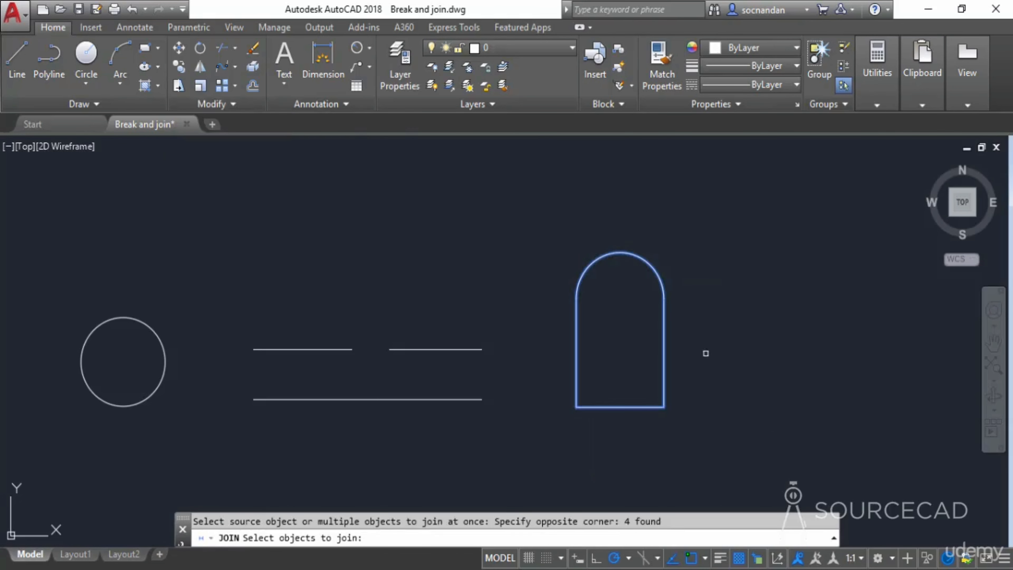
{"action": "key", "text": "Return"}
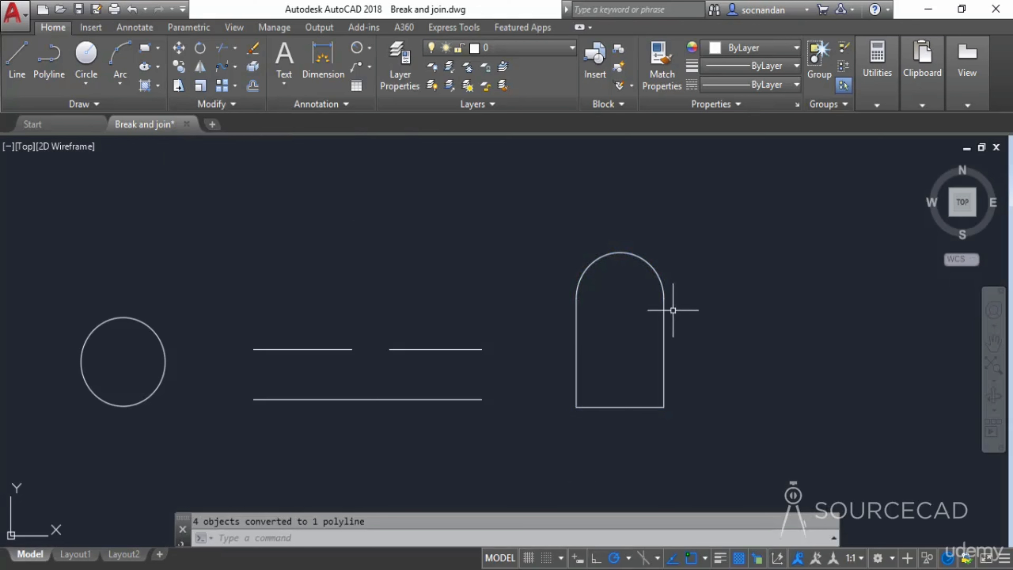
{"action": "left_click", "coordinate": [663, 308]}
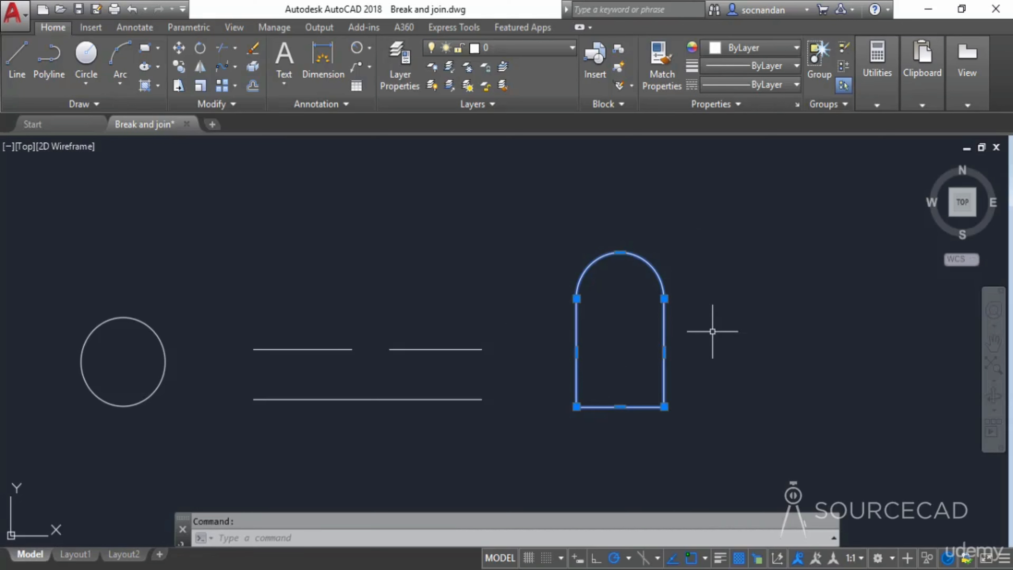
{"action": "key", "text": "Escape"}
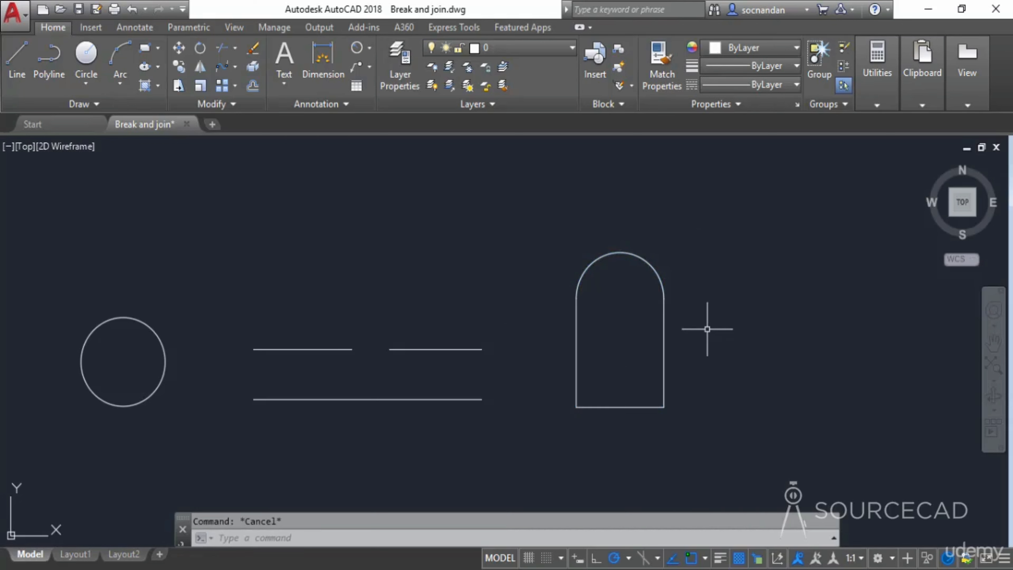
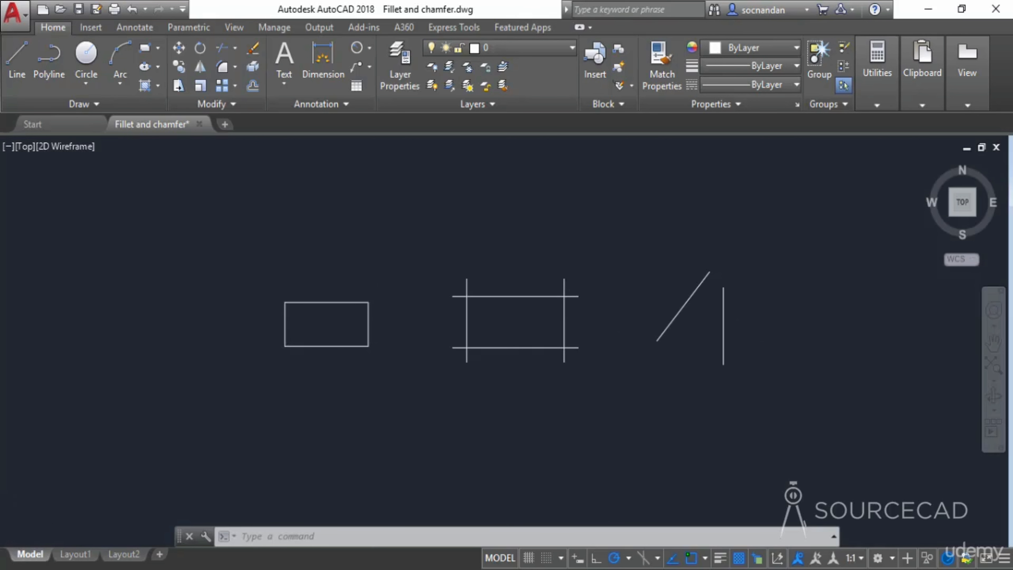
- Fillet the rectangle's top-right corner with a radius of 1
{"action": "scroll", "coordinate": [350, 299], "scroll_direction": "up", "scroll_amount": 2}
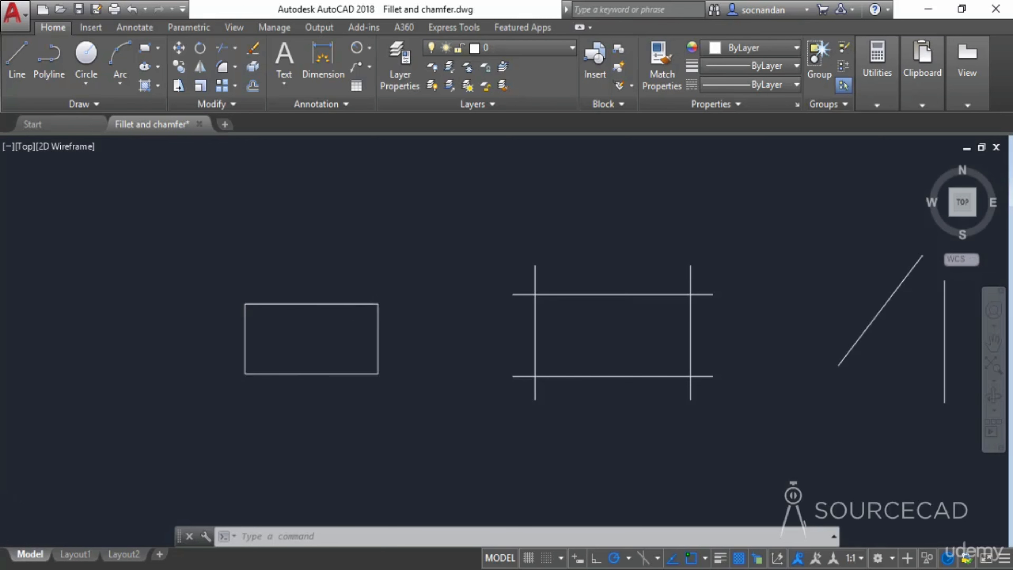
{"action": "scroll", "coordinate": [356, 322], "scroll_direction": "up", "scroll_amount": 2}
{"action": "mouse_move", "coordinate": [330, 331]}
{"action": "middle_mouse_down"}
{"action": "mouse_move", "coordinate": [434, 360]}
{"action": "mouse_move", "coordinate": [409, 345]}
{"action": "mouse_move", "coordinate": [439, 343]}
{"action": "middle_mouse_up"}
{"action": "scroll", "coordinate": [408, 348], "scroll_direction": "up", "scroll_amount": 2}
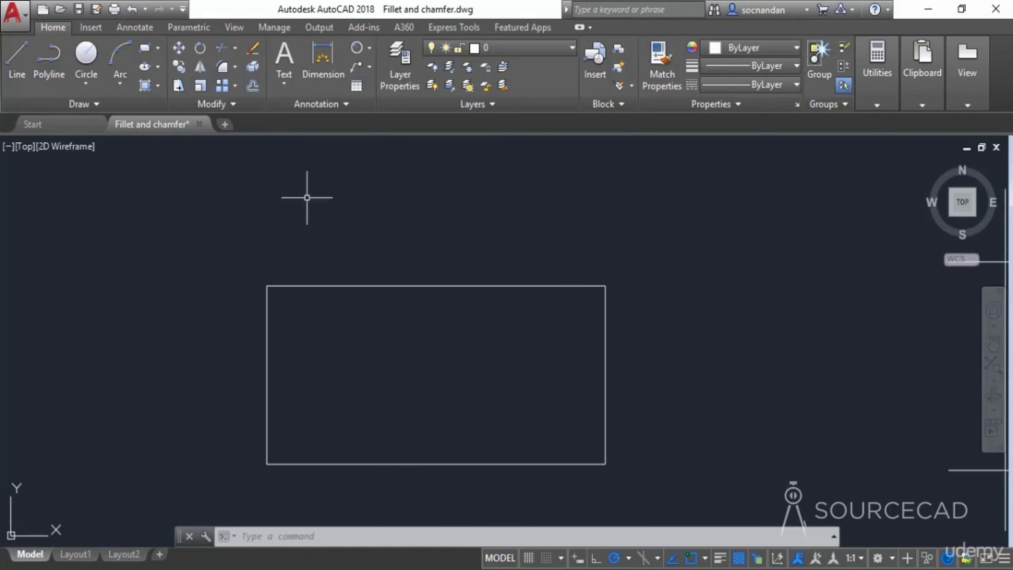
{"action": "left_click", "coordinate": [235, 67]}
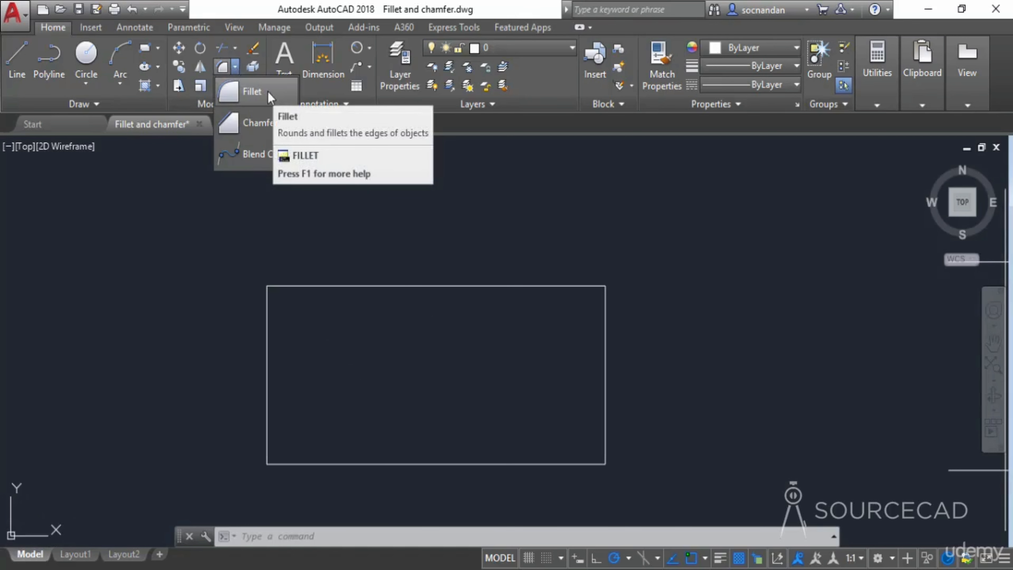
{"action": "left_click", "coordinate": [252, 91]}
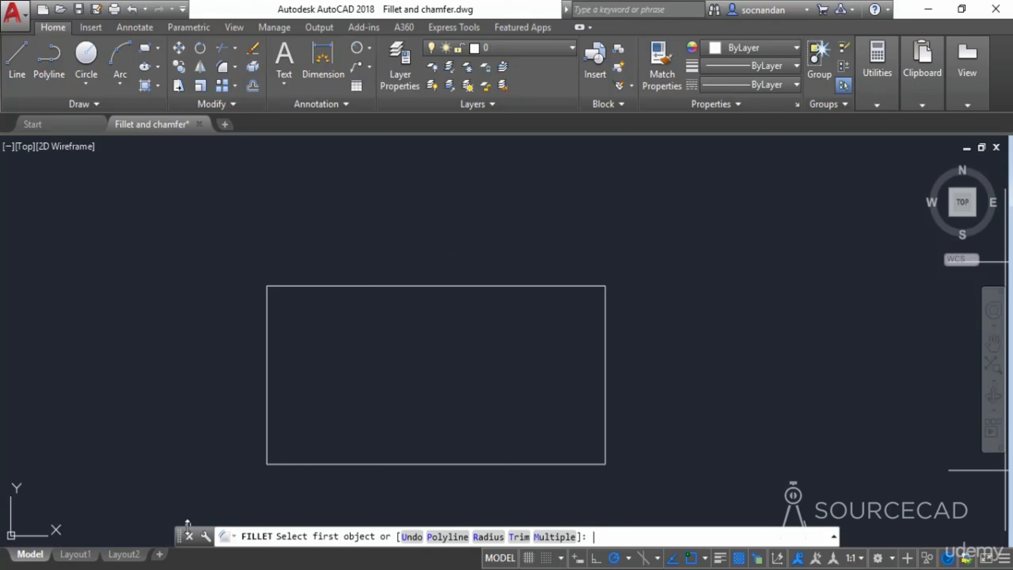
{"action": "left_click_drag", "start_coordinate": [188, 526], "coordinate": [189, 509]}
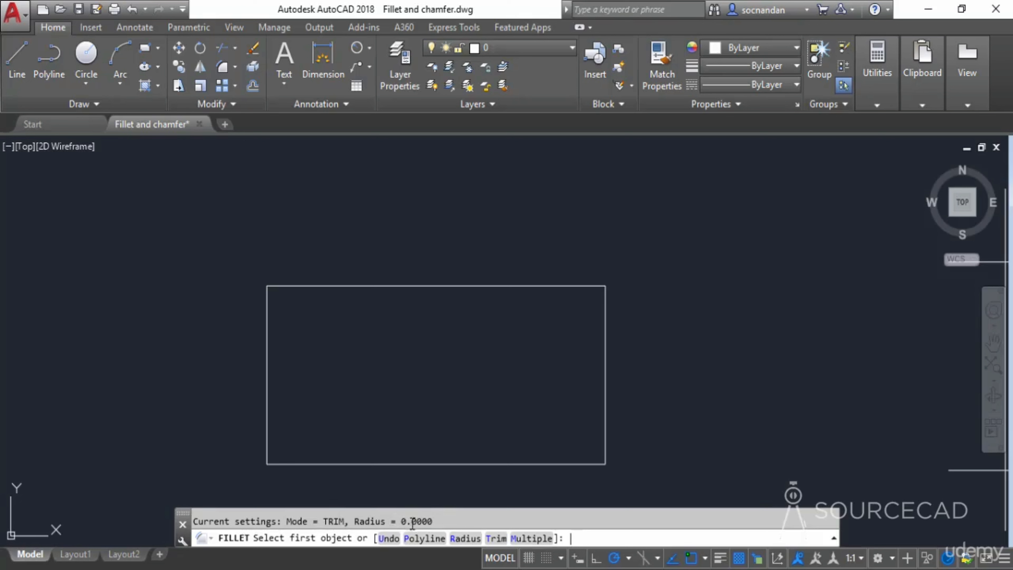
{"action": "left_click", "coordinate": [460, 540]}
{"action": "type", "text": "1"}
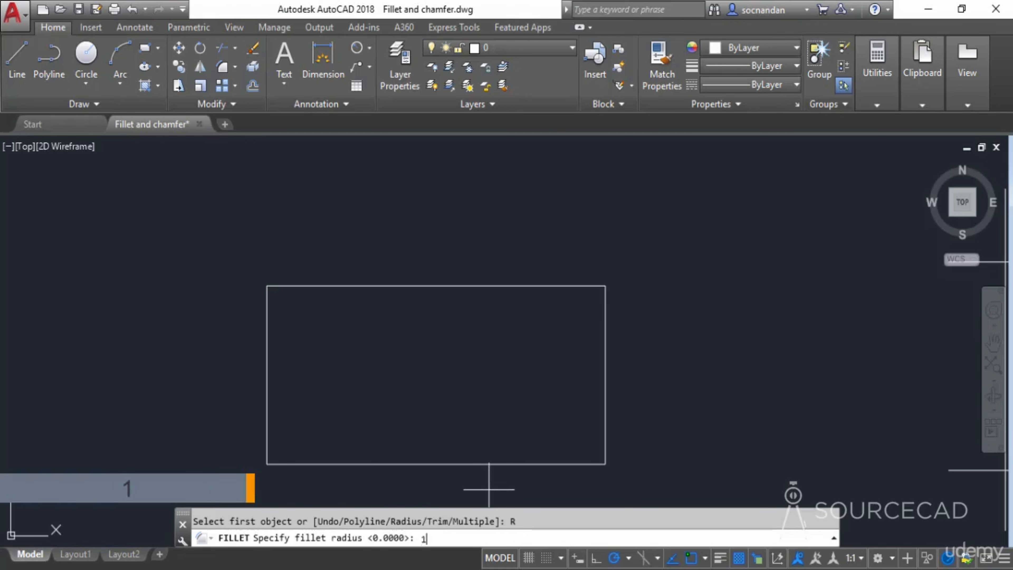
{"action": "key", "text": "Return"}
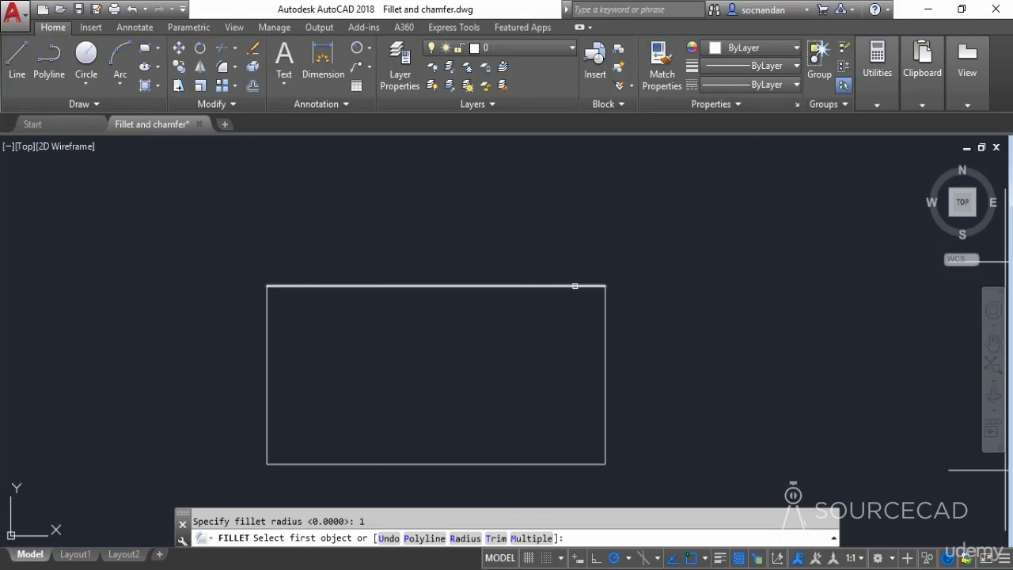
{"action": "left_click", "coordinate": [575, 286]}
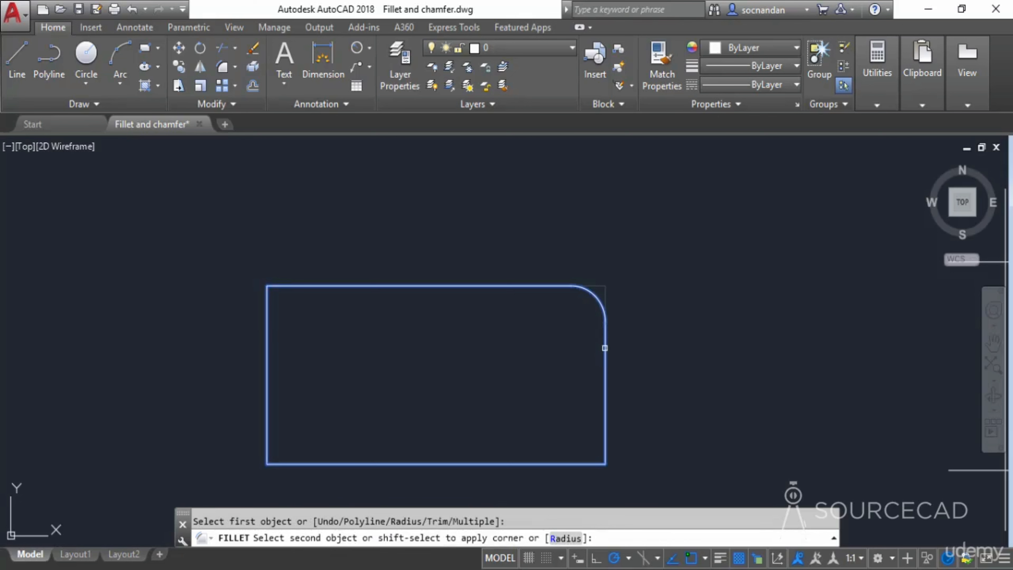
{"action": "left_click", "coordinate": [605, 348]}
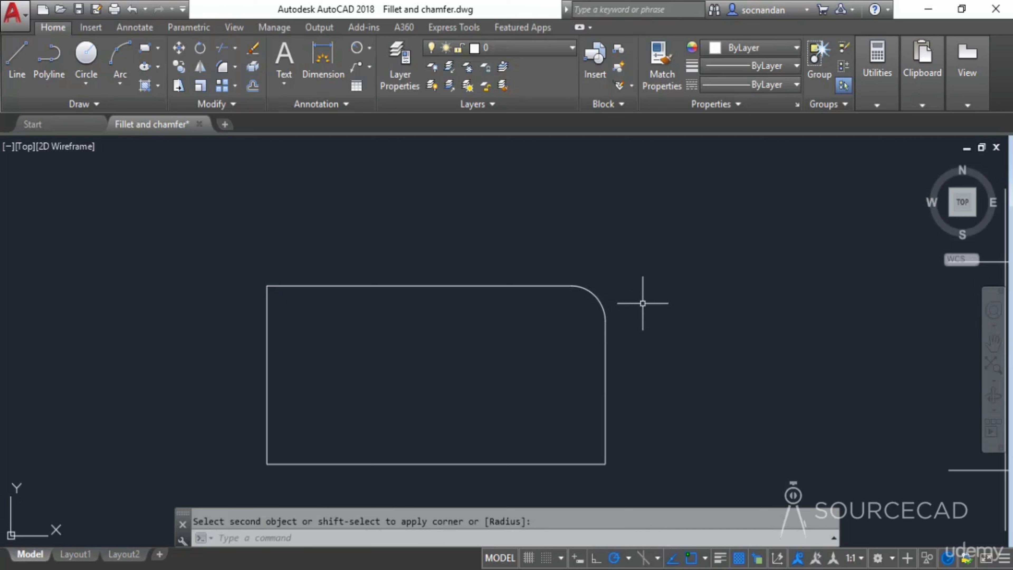
- Fillet the rectangle's bottom-right corner with the same radius, then undo the corner fillets
{"action": "key", "text": "Return"}
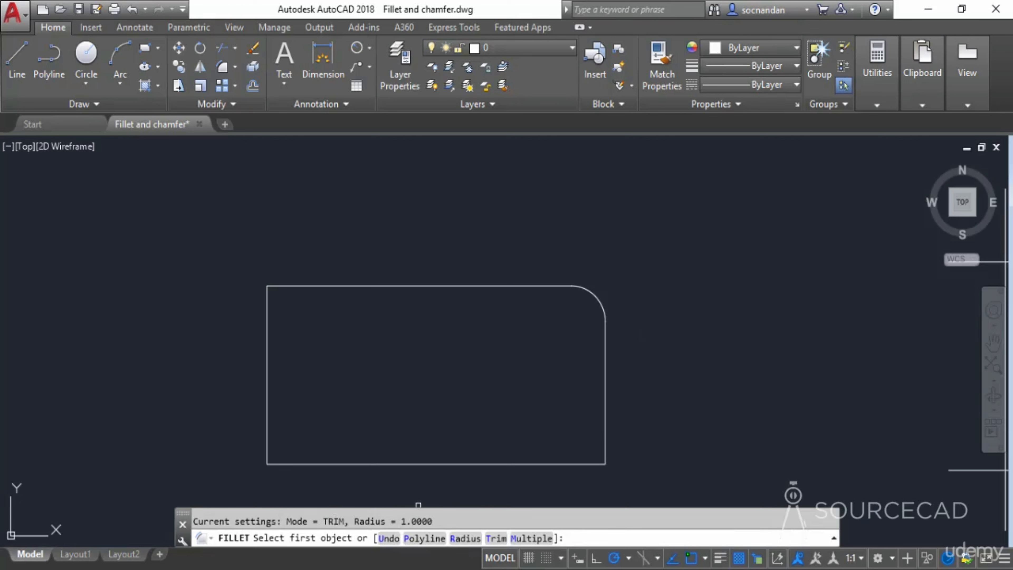
{"action": "left_click", "coordinate": [558, 463]}
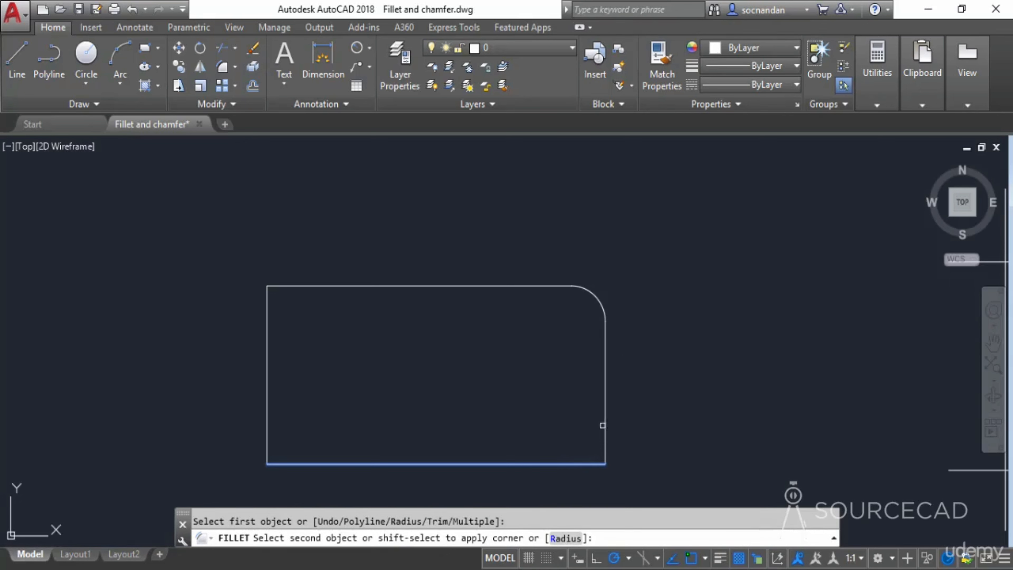
{"action": "left_click", "coordinate": [603, 425]}
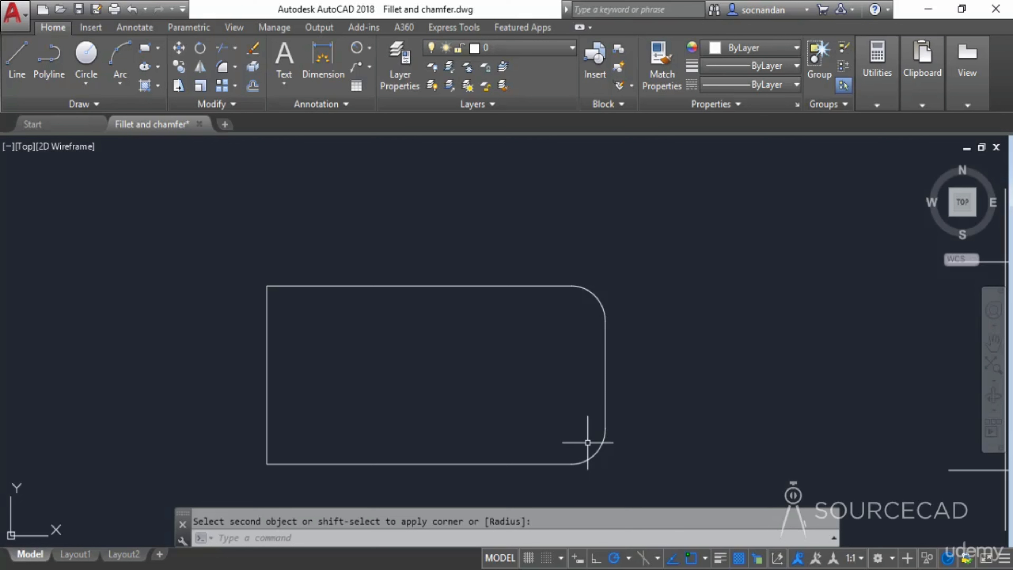
{"action": "key", "text": "Escape"}
{"action": "key", "text": "ctrl+z"}
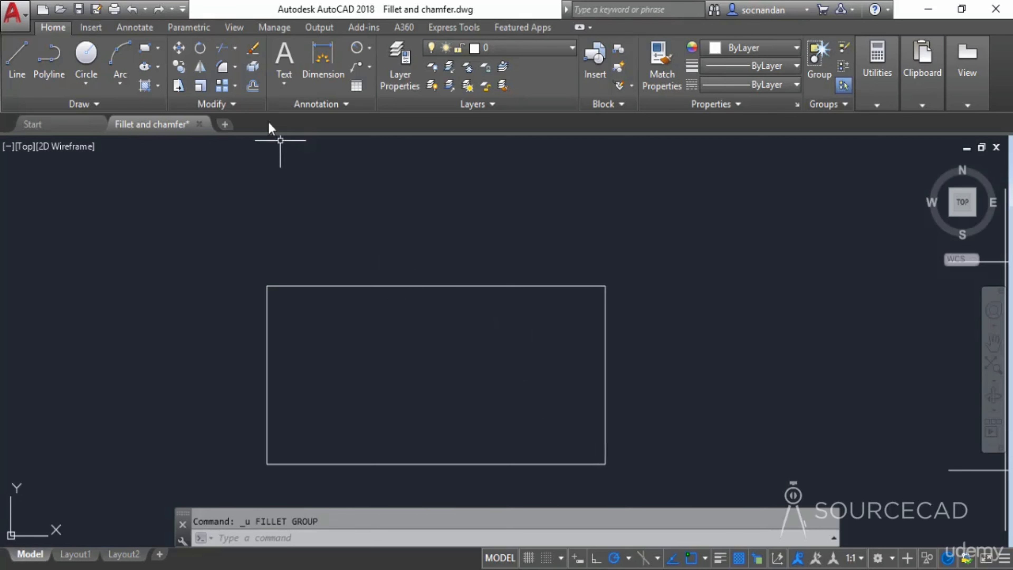
- Fillet all four rectangle corners with radius 1 in one run using the Multiple option
{"action": "left_click", "coordinate": [222, 69]}
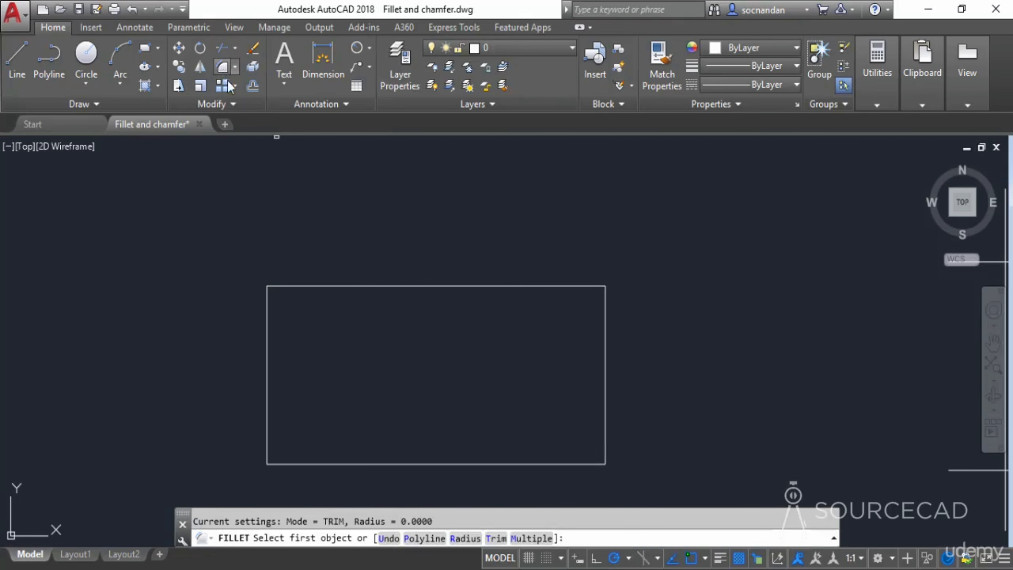
{"action": "left_click", "coordinate": [465, 538]}
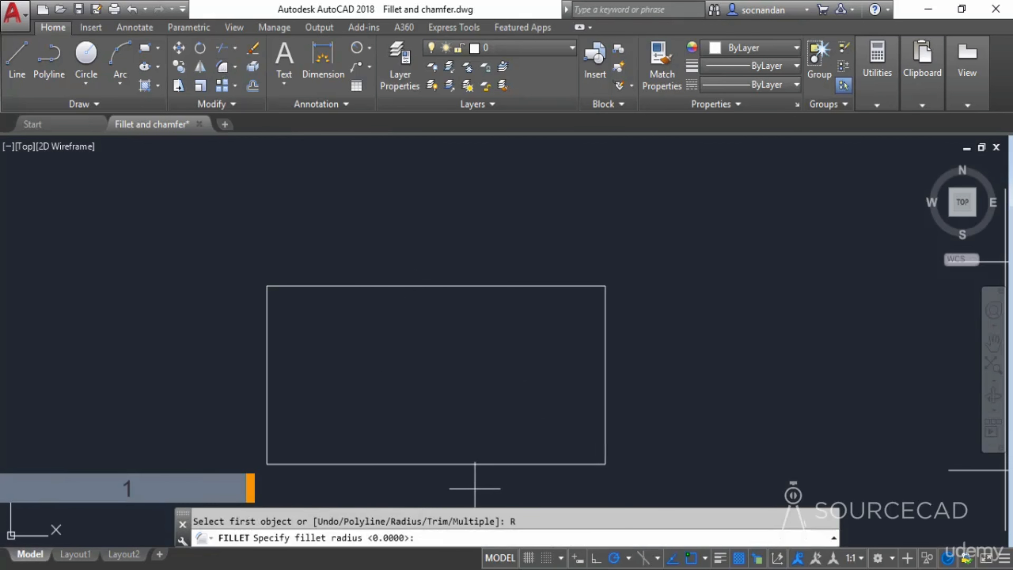
{"action": "type", "text": "1"}
{"action": "key", "text": "Return"}
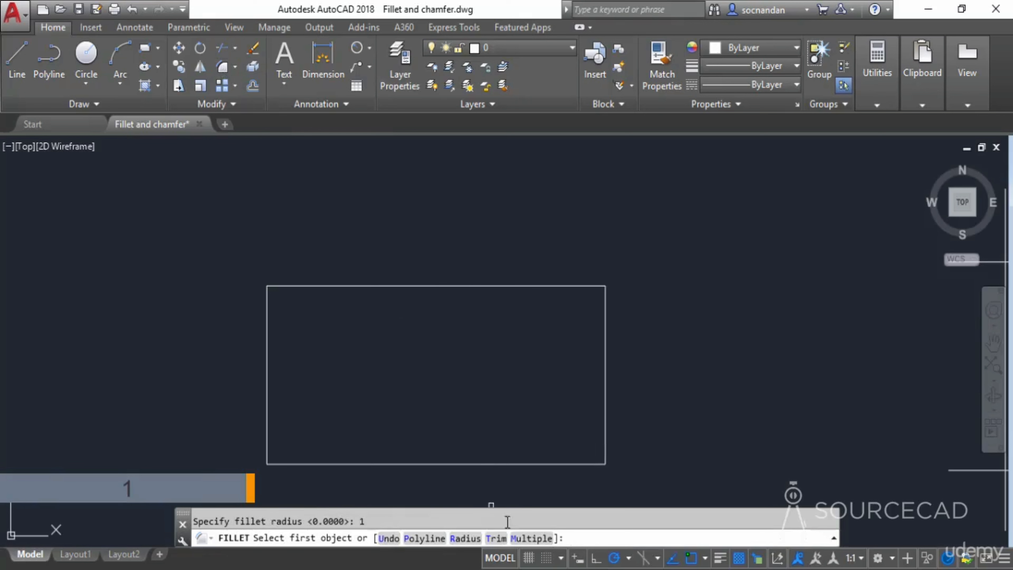
{"action": "left_click", "coordinate": [531, 538]}
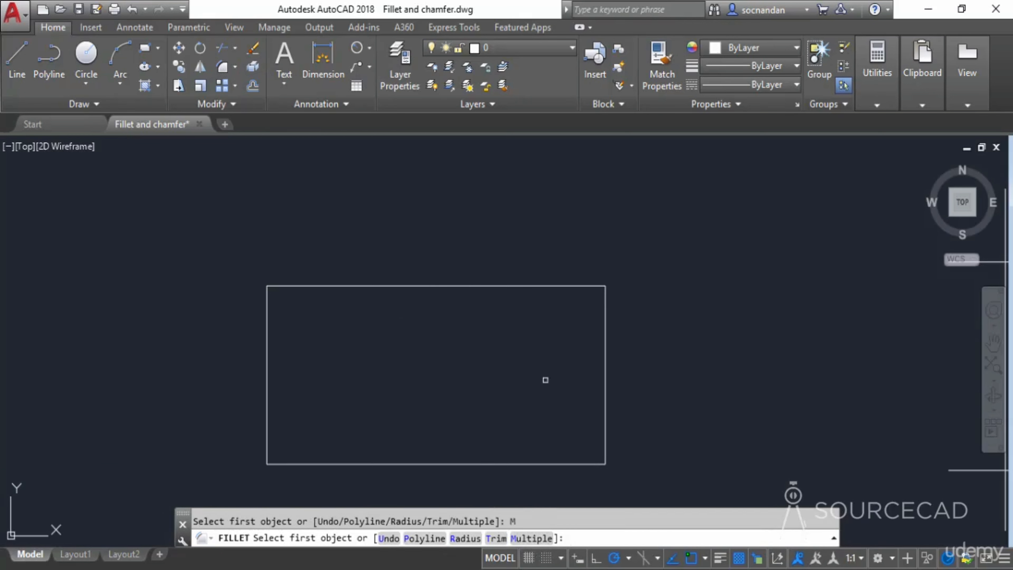
{"action": "left_click", "coordinate": [577, 286]}
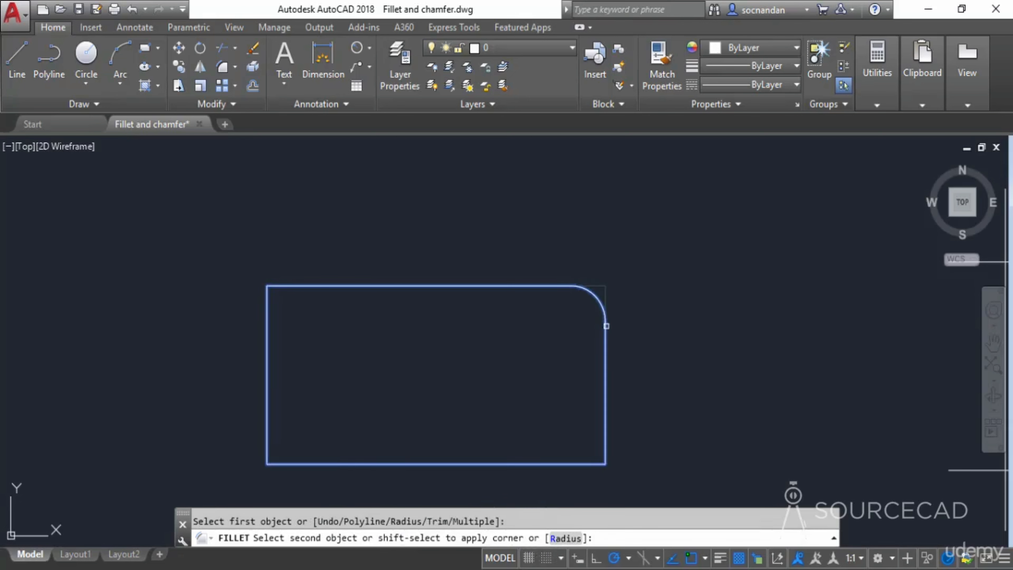
{"action": "left_click", "coordinate": [606, 325]}
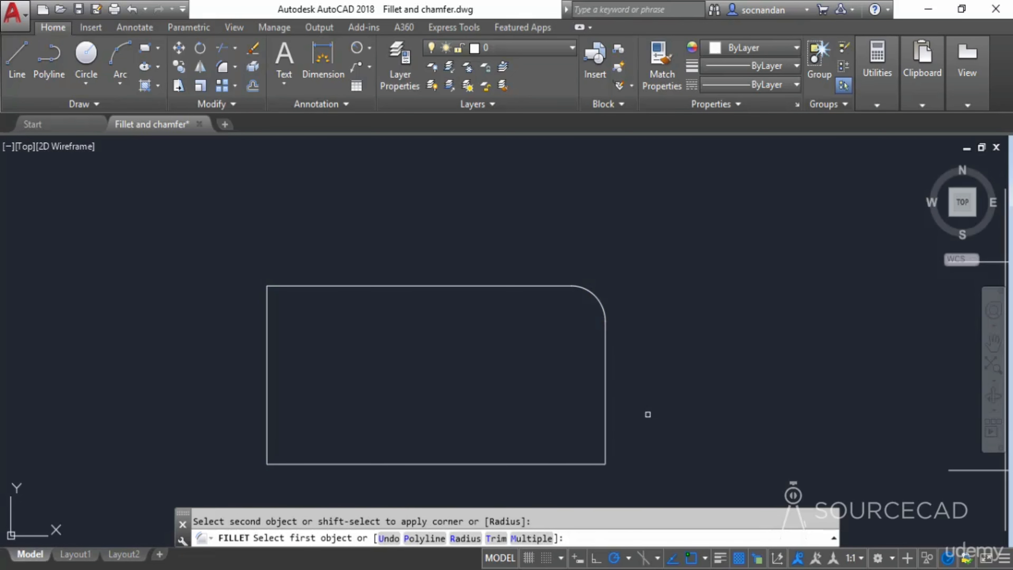
{"action": "left_click", "coordinate": [605, 408]}
{"action": "left_click", "coordinate": [562, 464]}
{"action": "left_click", "coordinate": [319, 464]}
{"action": "left_click", "coordinate": [266, 416]}
{"action": "left_click", "coordinate": [267, 335]}
{"action": "left_click", "coordinate": [315, 286]}
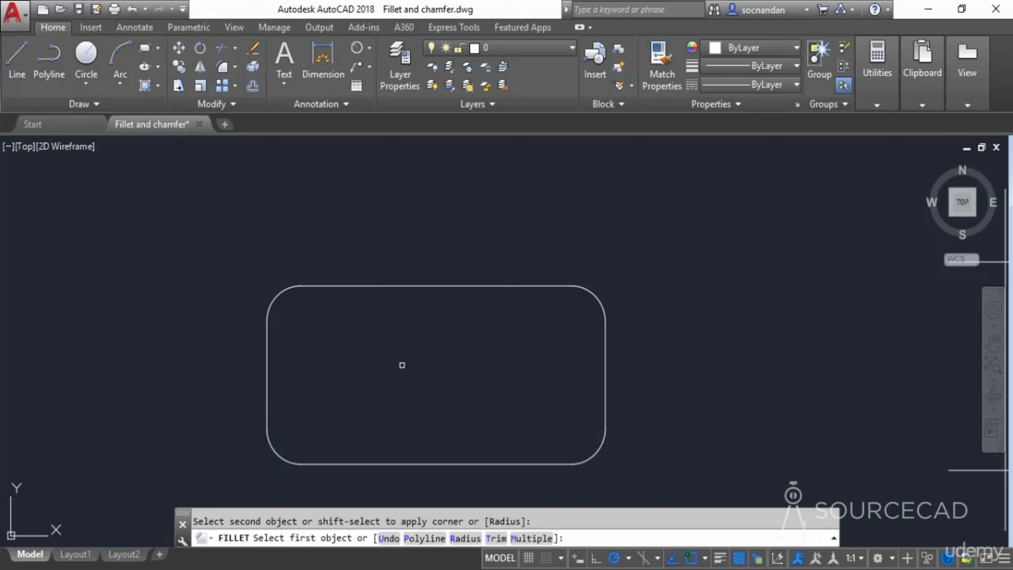
{"action": "key", "text": "Escape"}
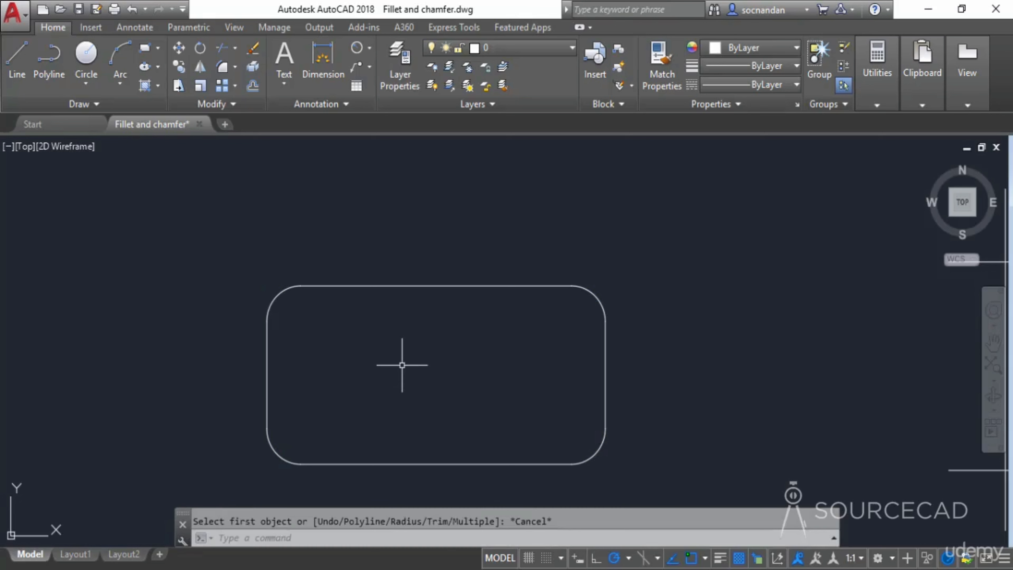
- Undo the multiple fillets and select the rectangle to inspect it as a single polyline
{"action": "key", "text": "ctrl+z"}
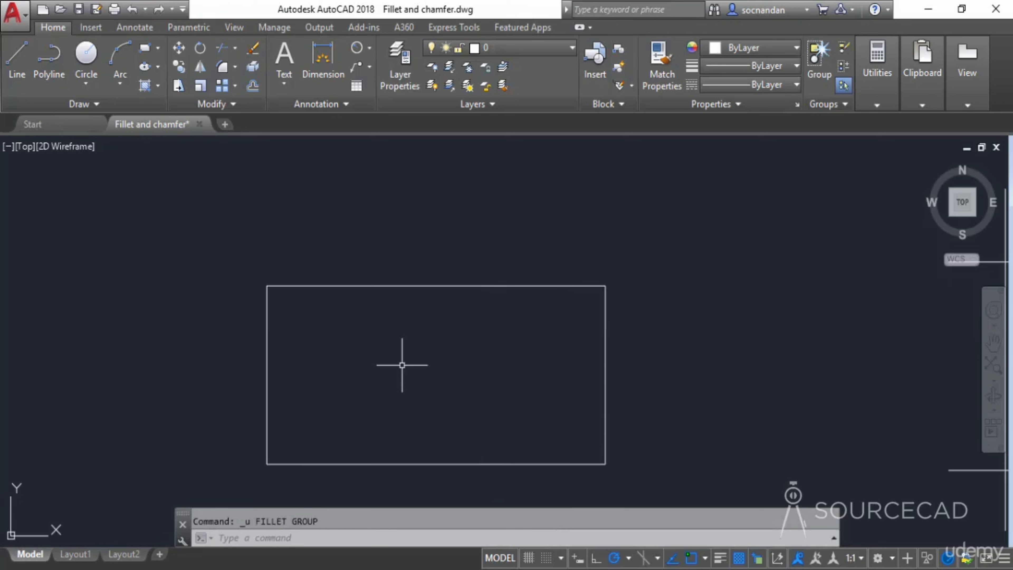
{"action": "left_click", "coordinate": [404, 285]}
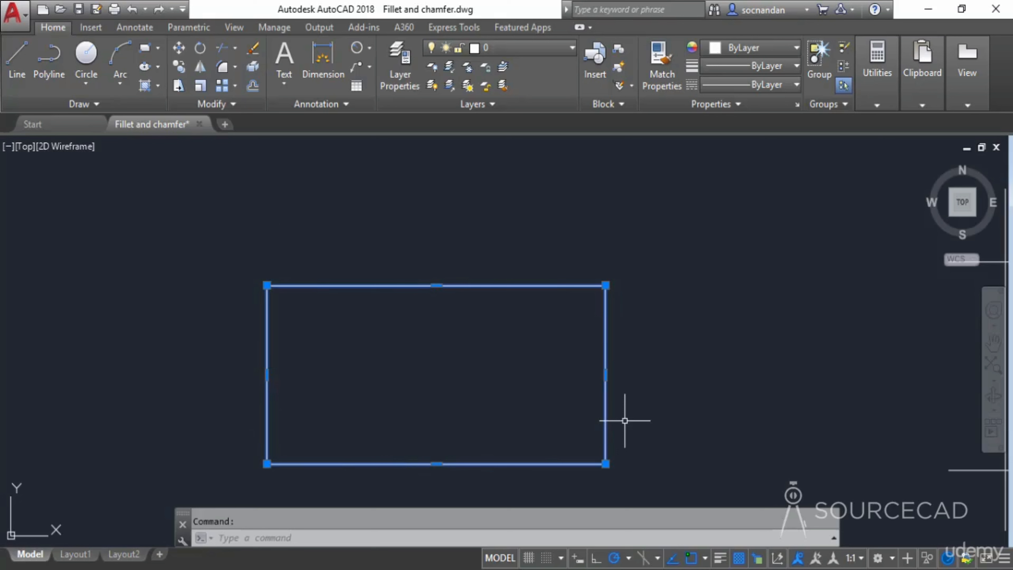
{"action": "key", "text": "Escape"}
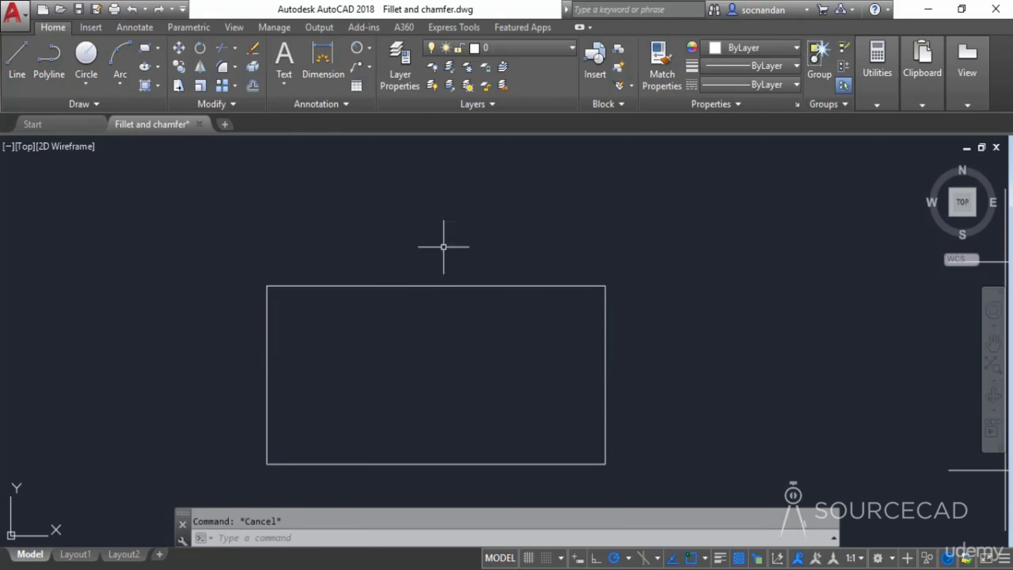
- Fillet all four corners of the rectangle at once with radius 1 using the Polyline option
{"action": "left_click", "coordinate": [223, 69]}
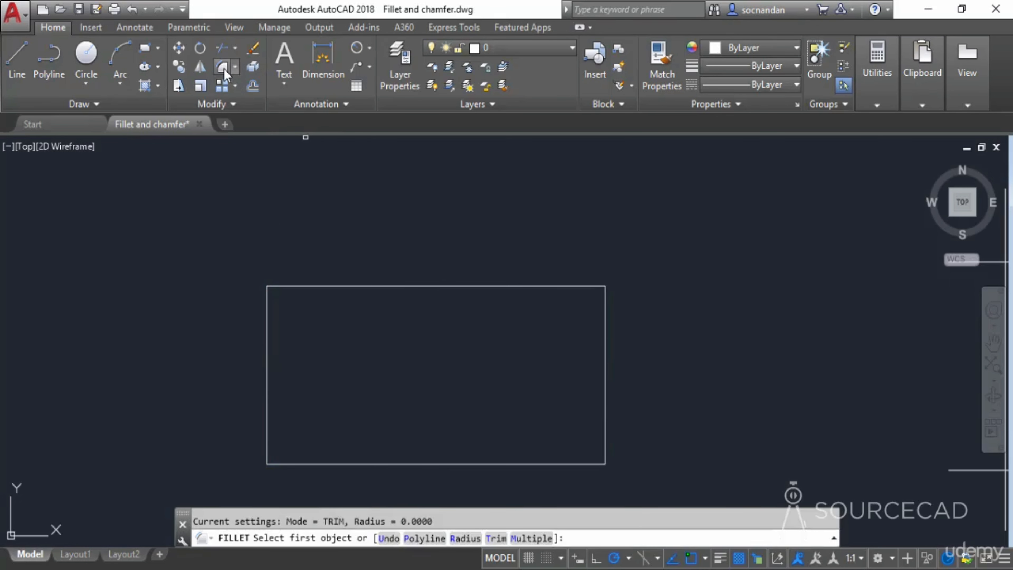
{"action": "left_click", "coordinate": [471, 539]}
{"action": "type", "text": "1"}
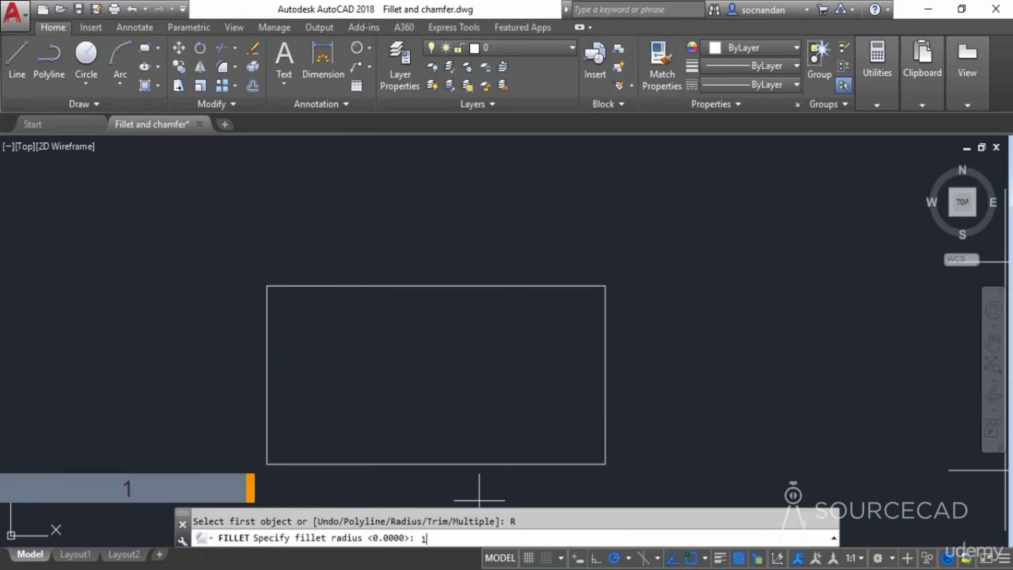
{"action": "key", "text": "Return"}
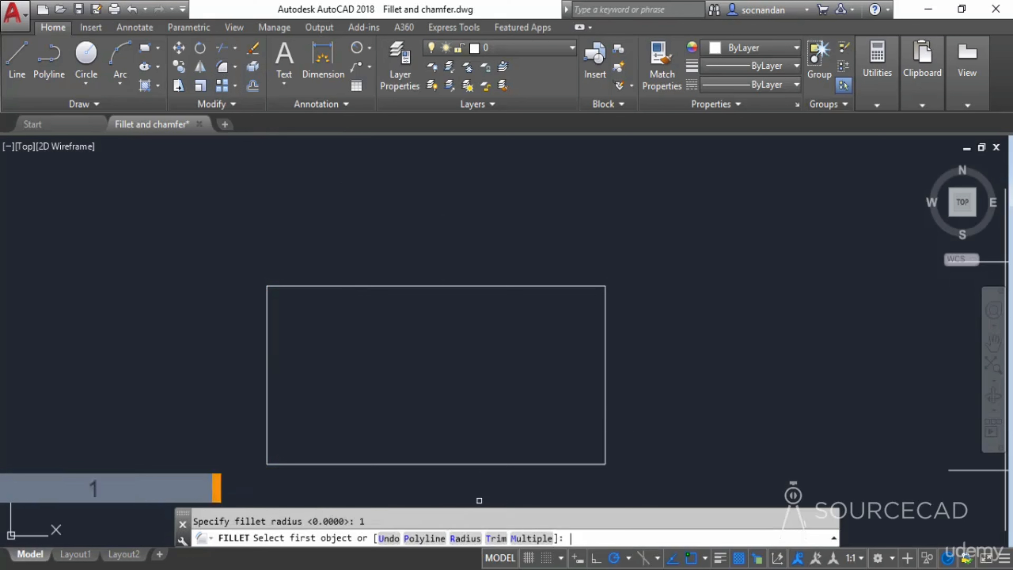
{"action": "left_click", "coordinate": [423, 539]}
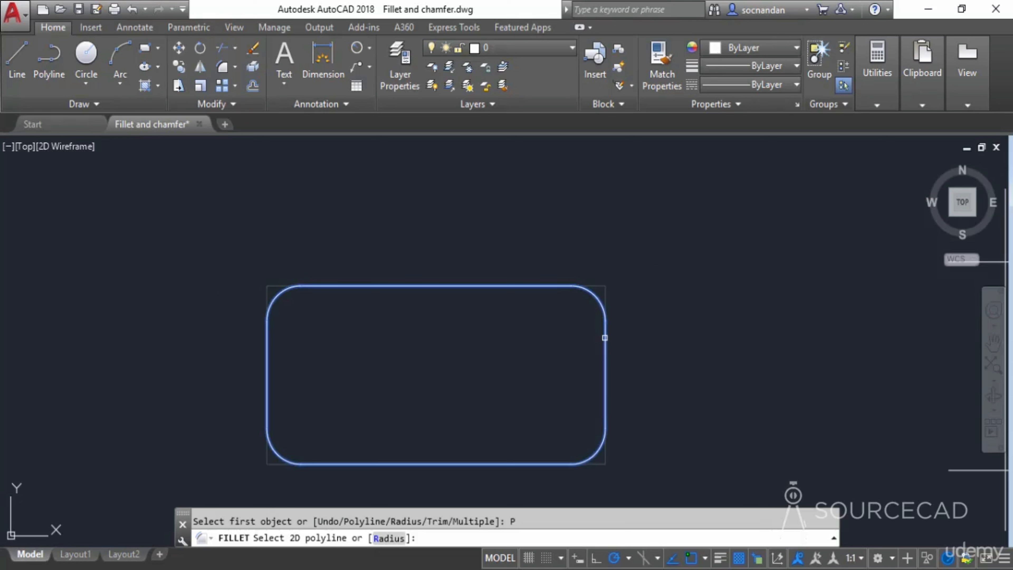
{"action": "left_click", "coordinate": [605, 331]}
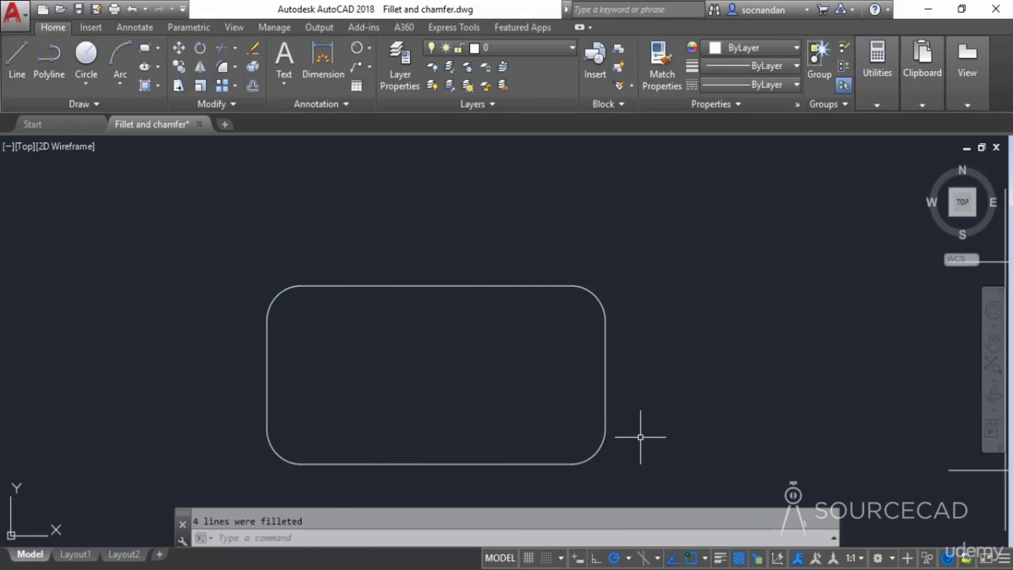
- Undo the polyline fillet
{"action": "key", "text": "ctrl+z"}
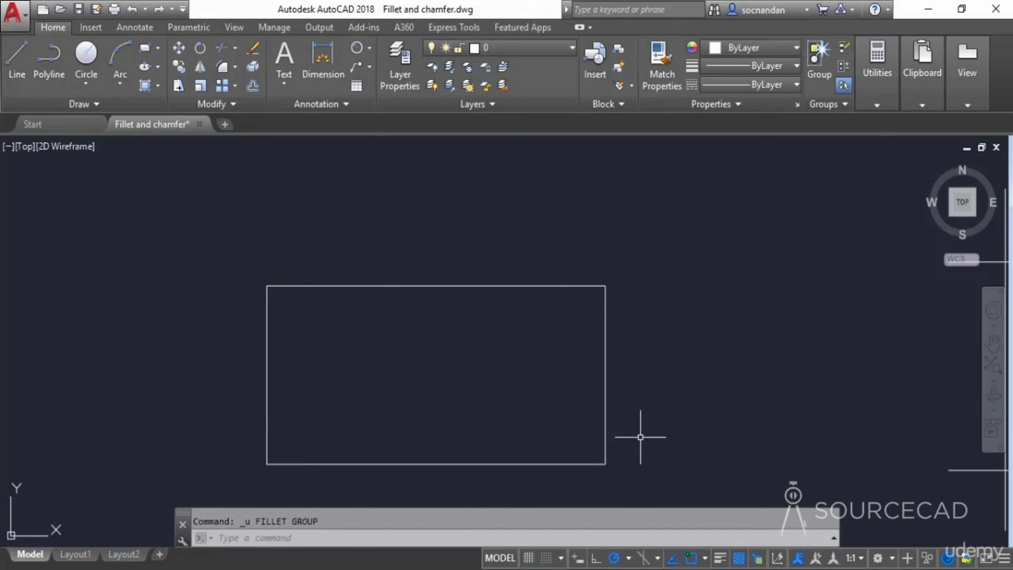
{"action": "scroll", "coordinate": [641, 437], "scroll_direction": "down", "scroll_amount": 2}
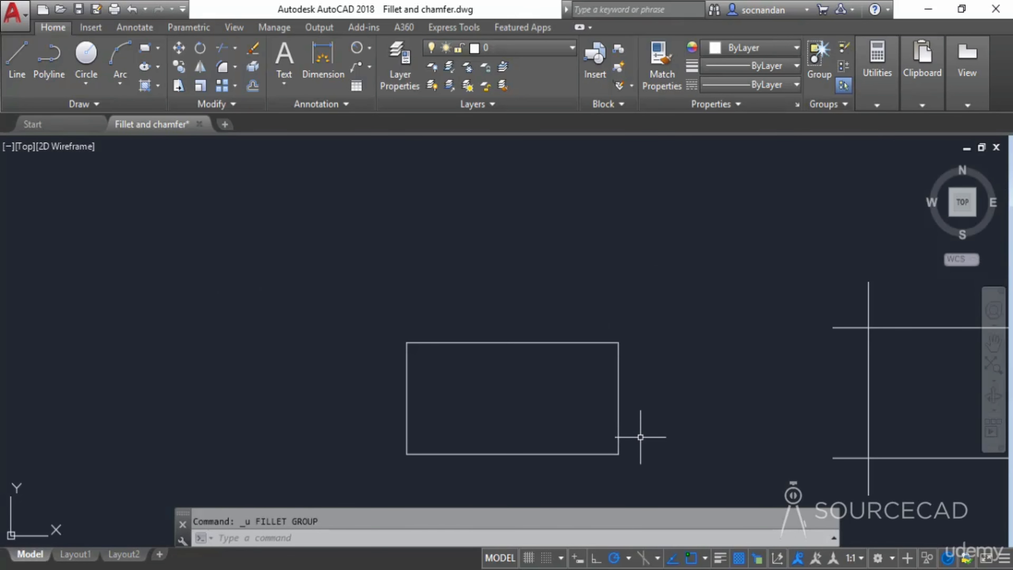
{"action": "middle_click_drag", "start_coordinate": [562, 385], "coordinate": [327, 380]}
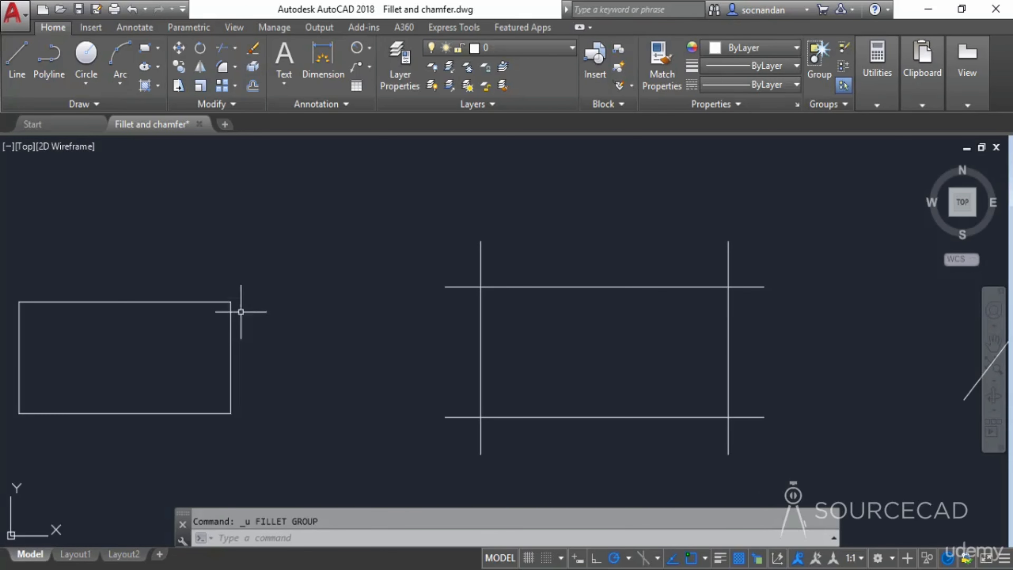
- Fillet the top-left corner of the intersecting lines with a radius of 1
{"action": "left_click", "coordinate": [222, 68]}
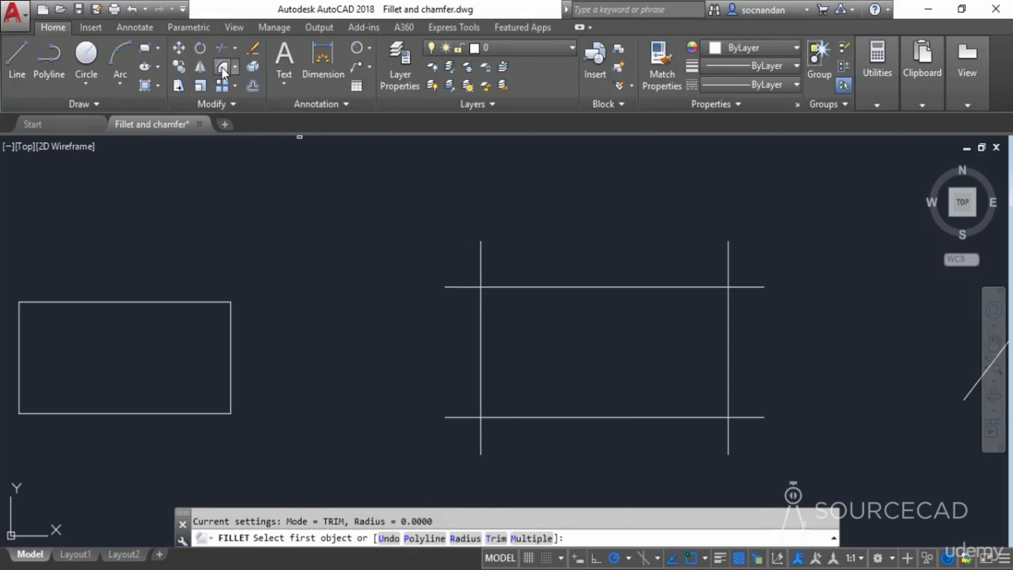
{"action": "left_click", "coordinate": [465, 538]}
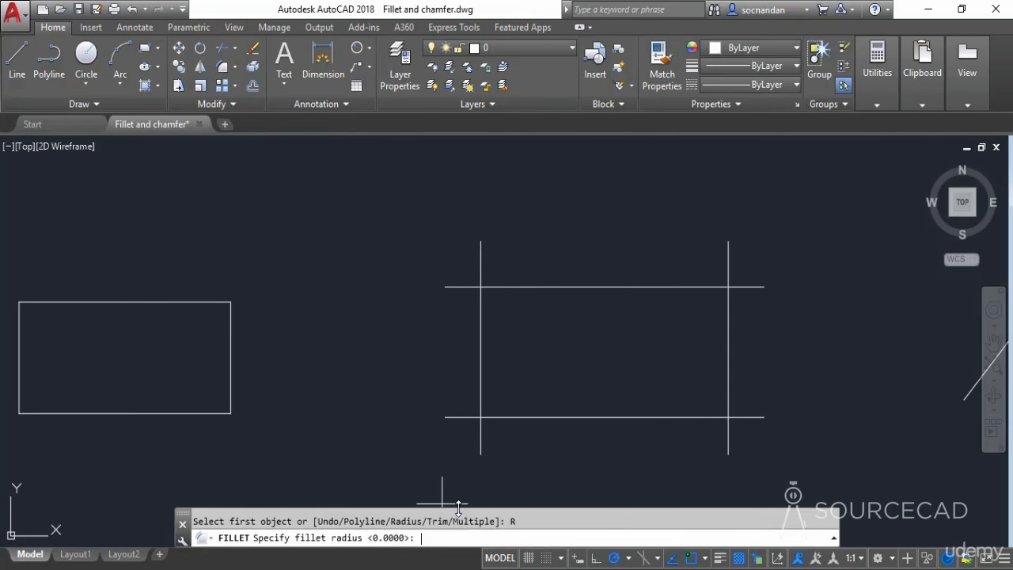
{"action": "type", "text": "1"}
{"action": "key", "text": "Return"}
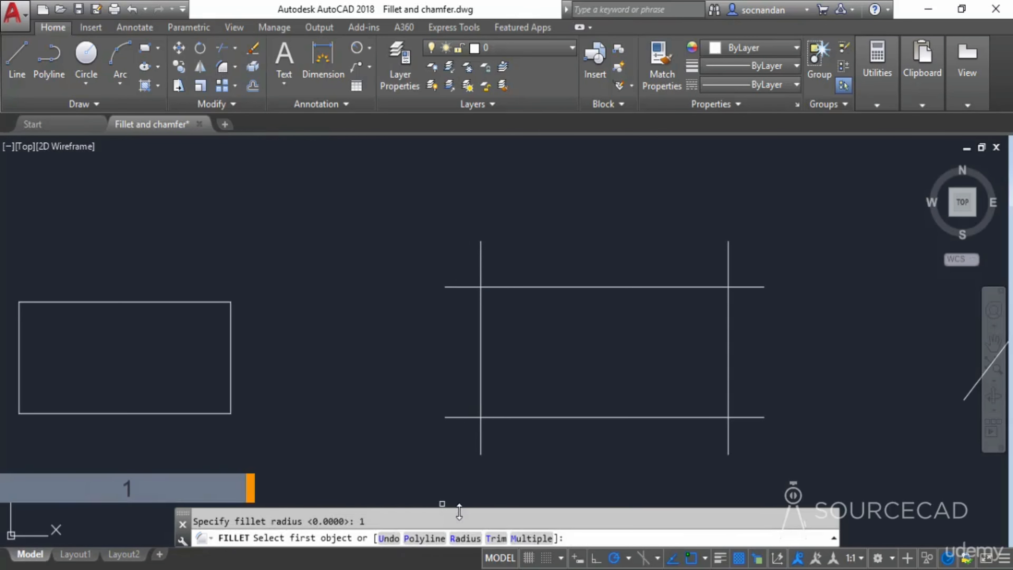
{"action": "left_click", "coordinate": [481, 335]}
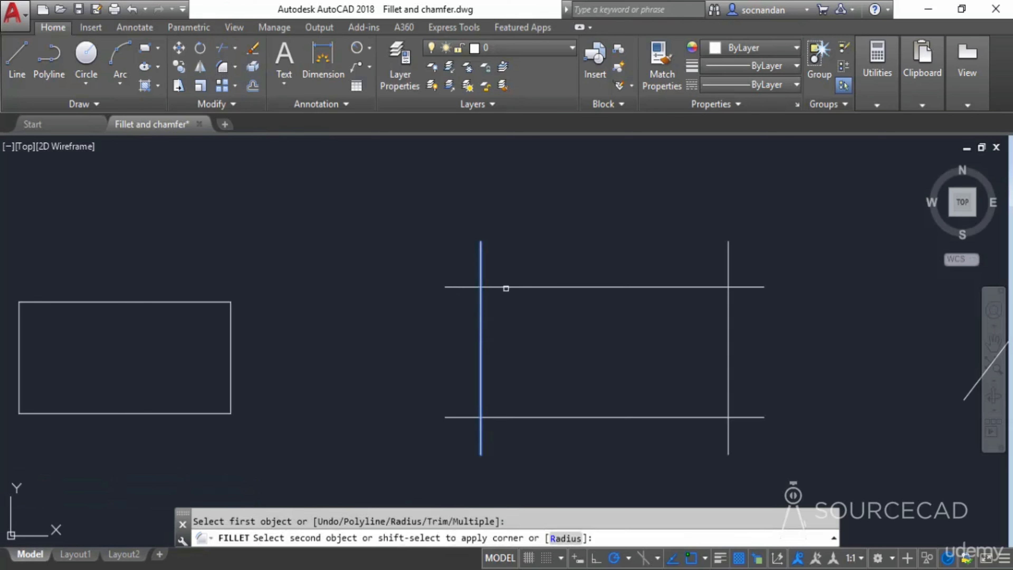
{"action": "left_click", "coordinate": [506, 288]}
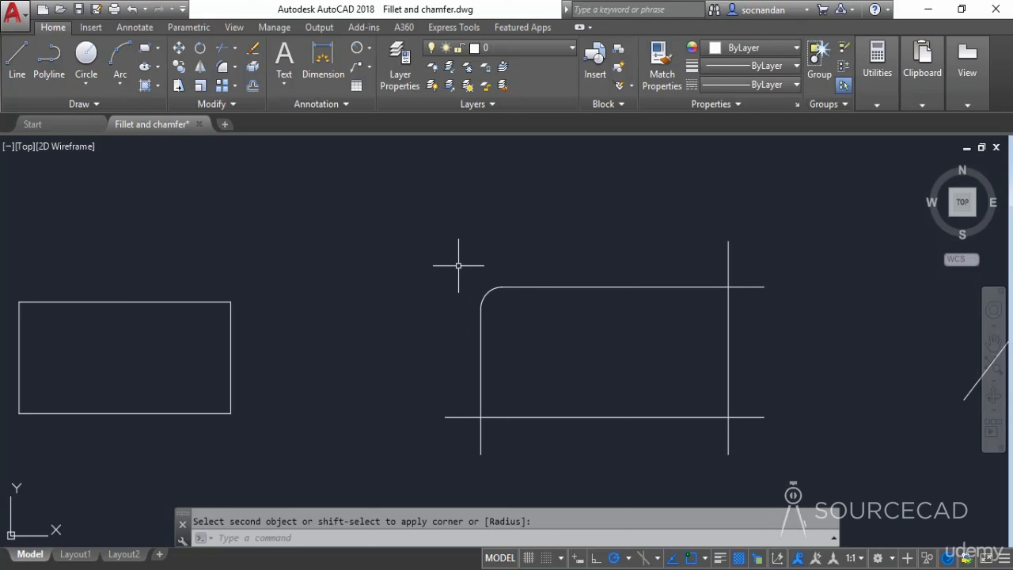
- Switch the Fillet trim mode to No trim and fillet the bottom-right corner of the intersecting lines
{"action": "left_click", "coordinate": [223, 71]}
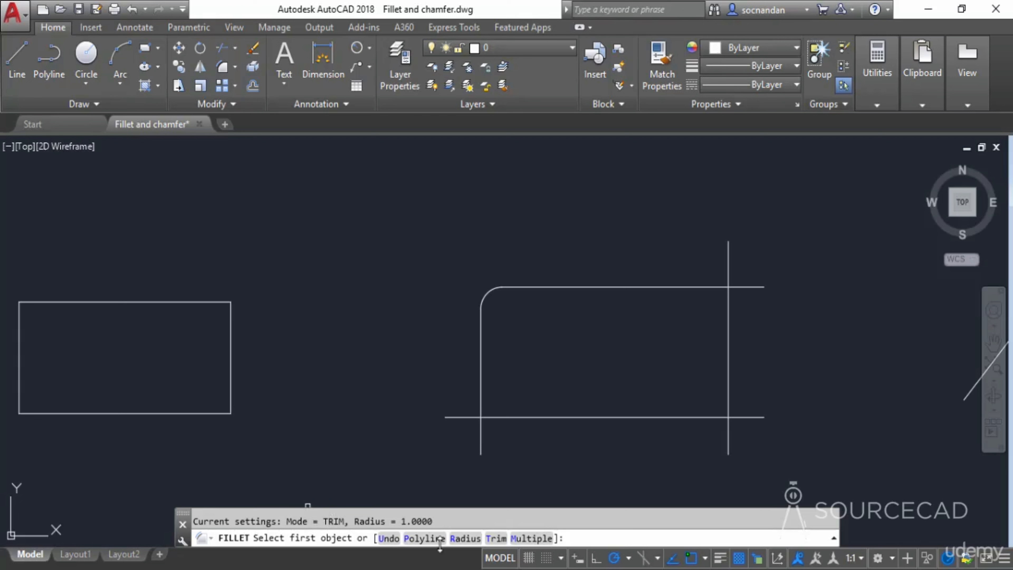
{"action": "left_click", "coordinate": [496, 539]}
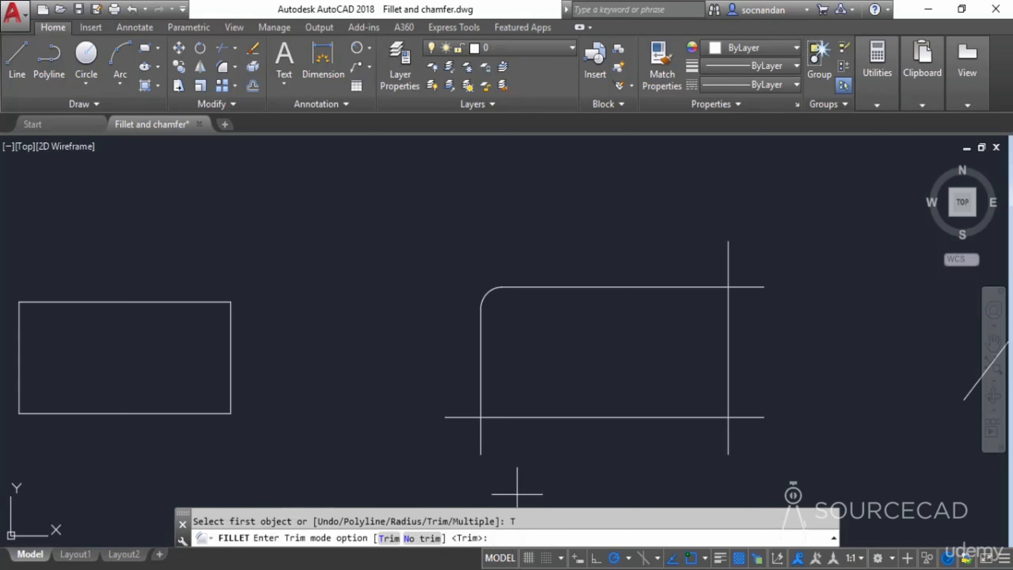
{"action": "left_click", "coordinate": [420, 539]}
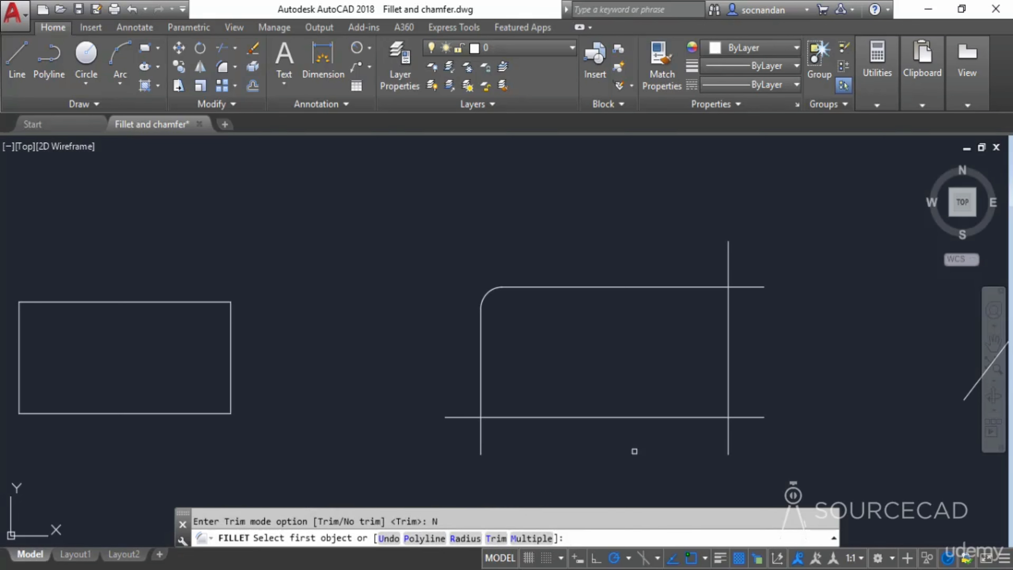
{"action": "left_click", "coordinate": [697, 417]}
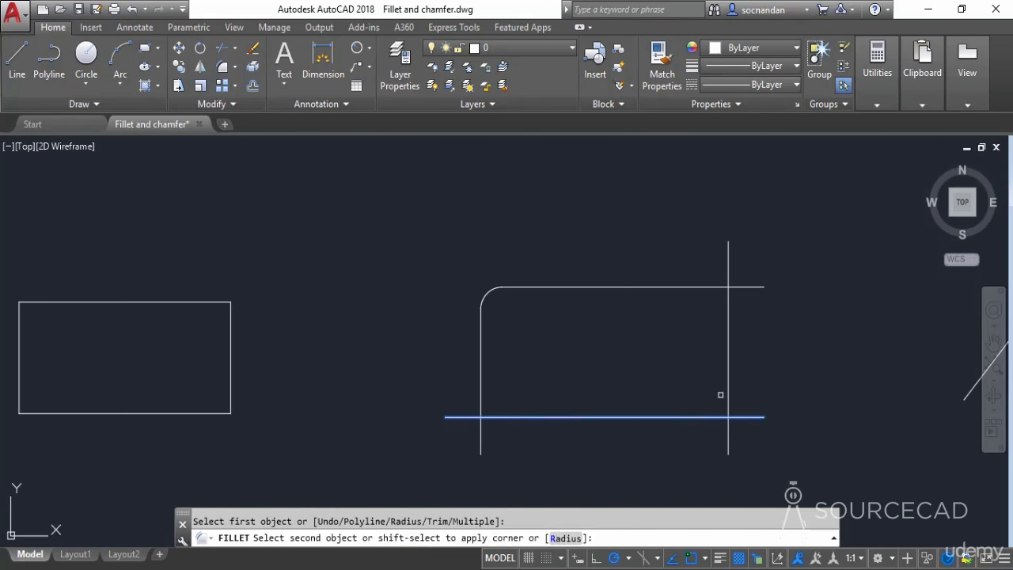
{"action": "left_click", "coordinate": [730, 372]}
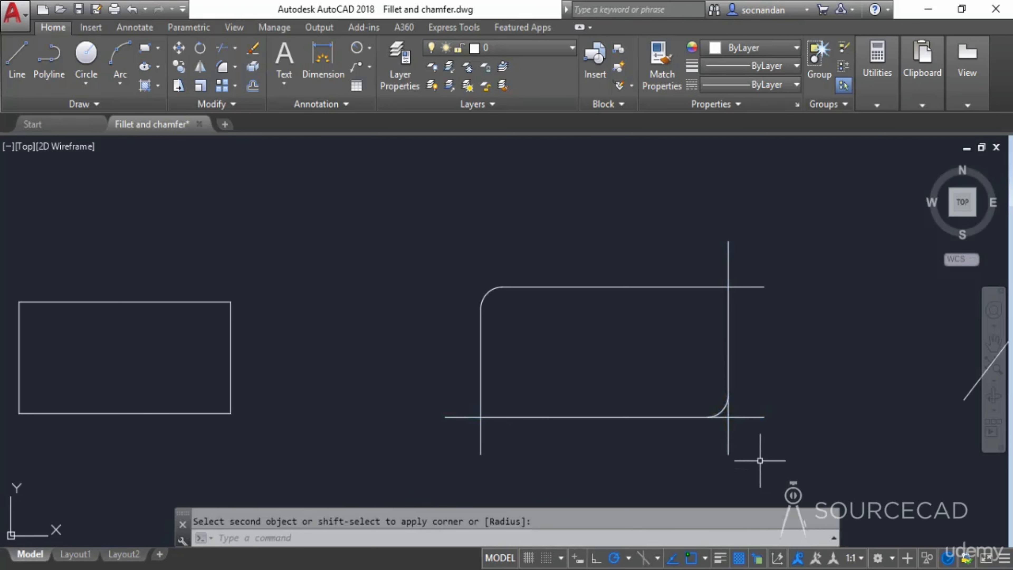
- Fillet the top-right corner of the intersecting lines, keeping the No trim mode
{"action": "scroll", "coordinate": [759, 461], "scroll_direction": "up", "scroll_amount": 4}
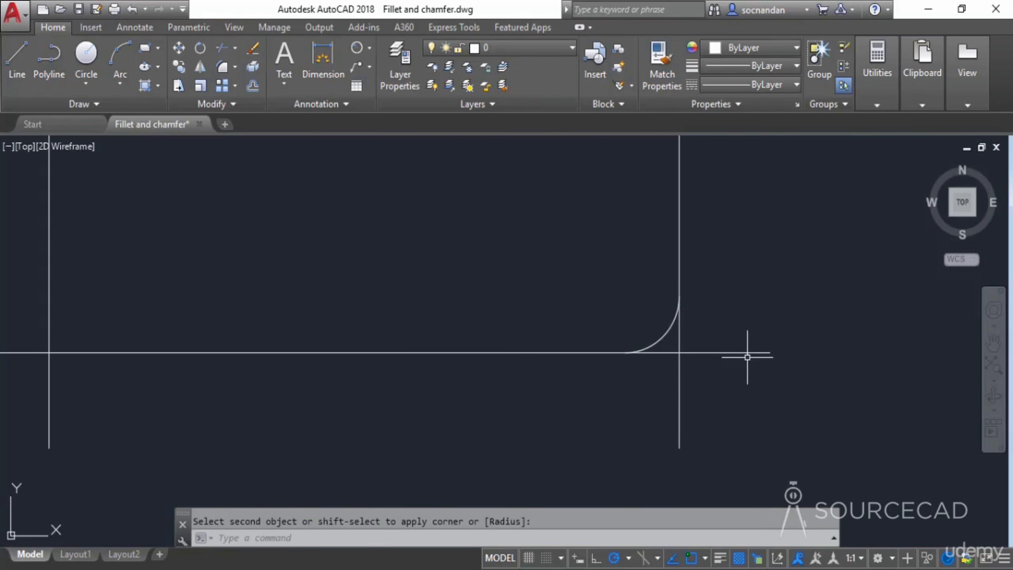
{"action": "scroll", "coordinate": [746, 351], "scroll_direction": "down", "scroll_amount": 4}
{"action": "middle_click_drag", "start_coordinate": [747, 340], "coordinate": [715, 369]}
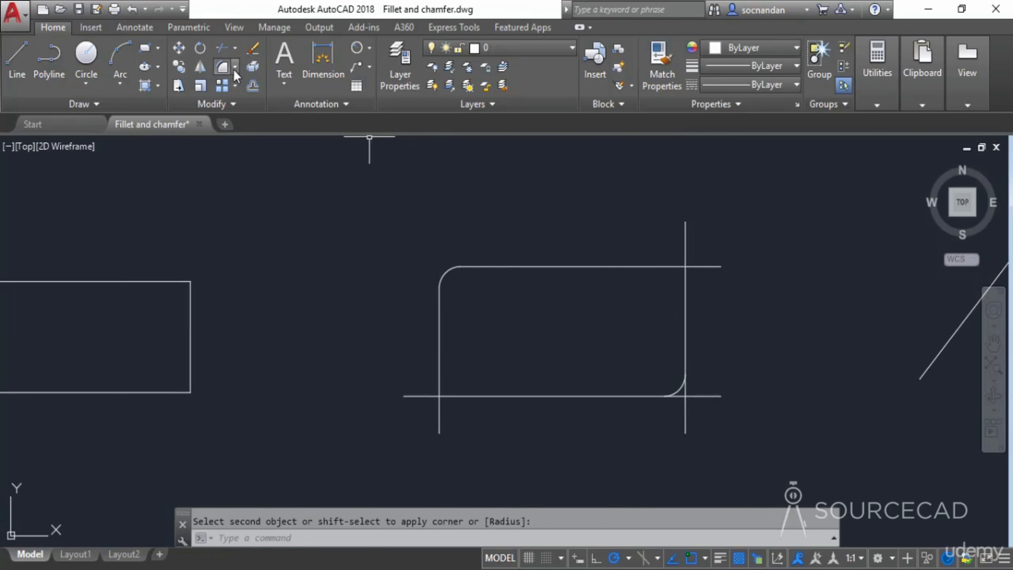
{"action": "left_click", "coordinate": [223, 67]}
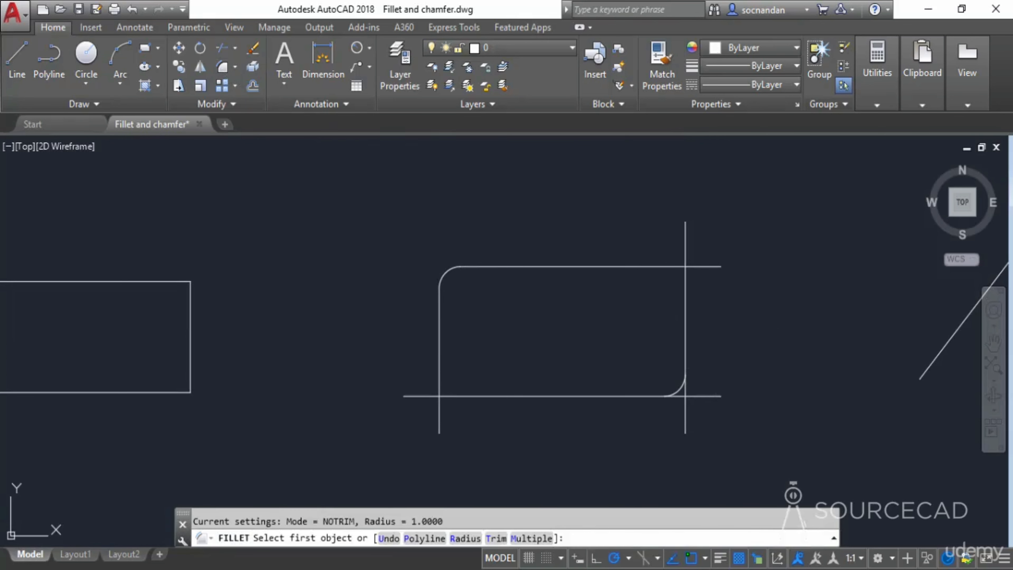
{"action": "left_click", "coordinate": [666, 267]}
{"action": "left_click", "coordinate": [685, 291]}
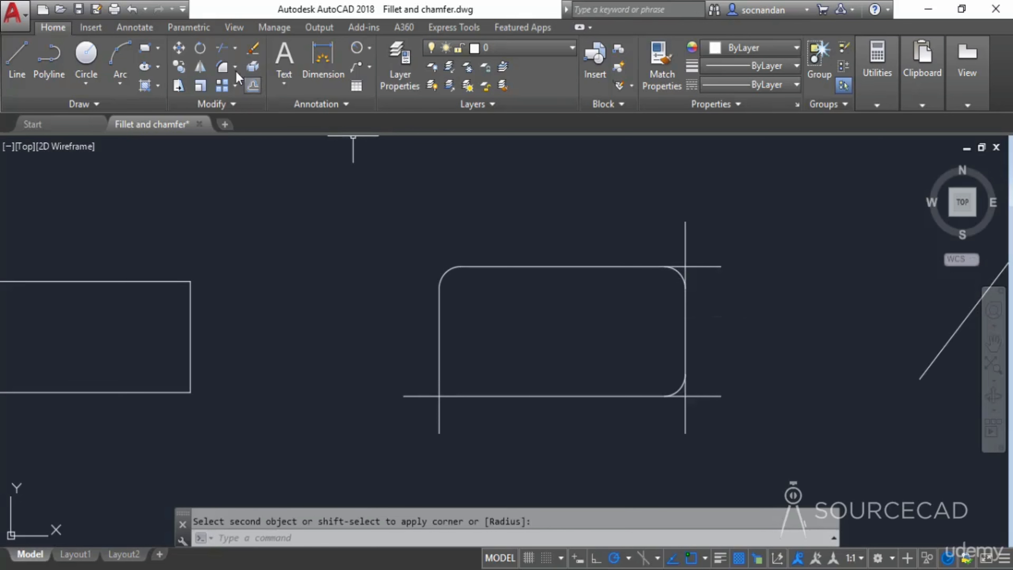
- Switch the Fillet trim mode back to Trim and fillet the bottom-left corner of the intersecting lines
{"action": "left_click", "coordinate": [222, 67]}
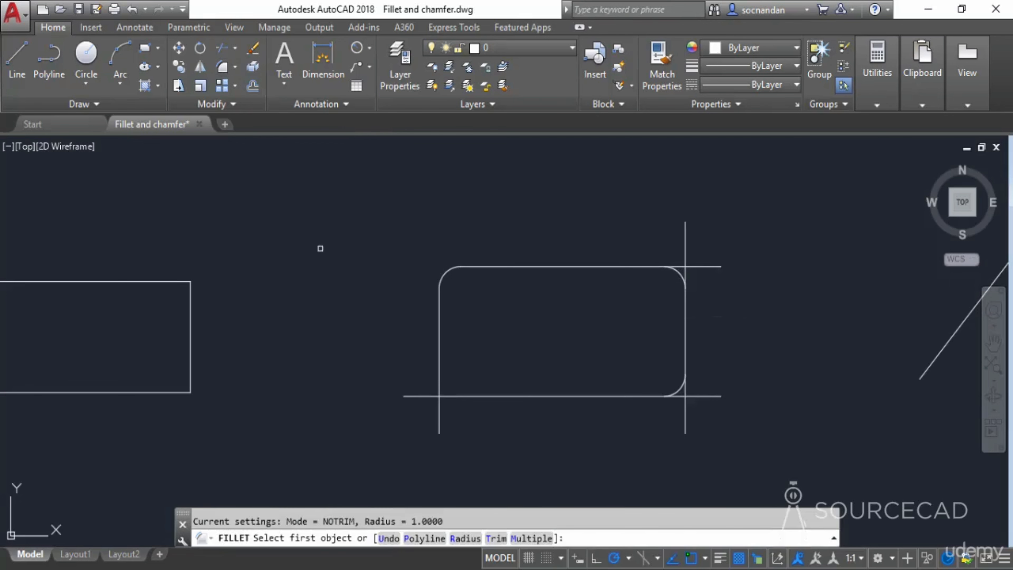
{"action": "left_click", "coordinate": [496, 538]}
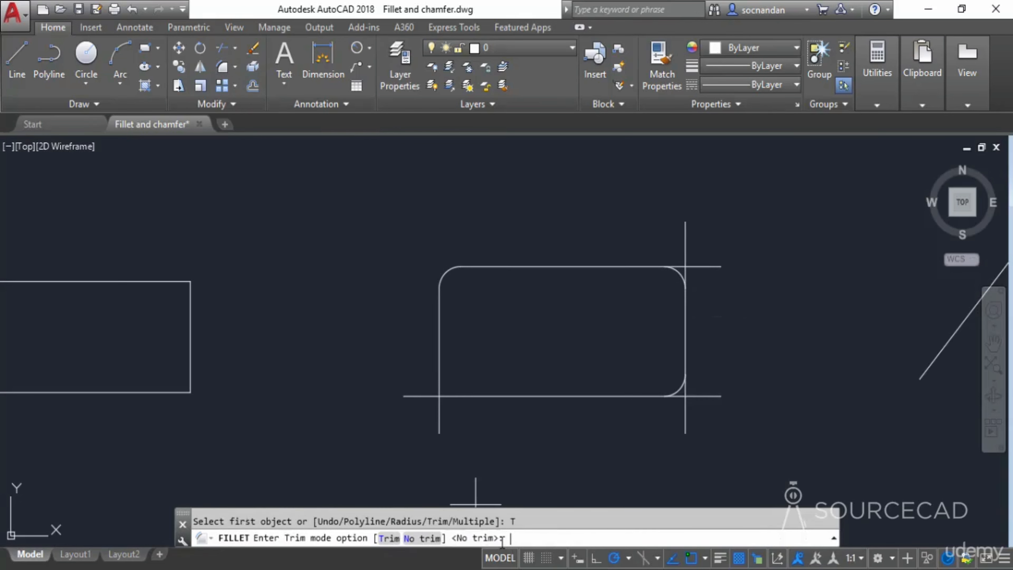
{"action": "left_click", "coordinate": [390, 539]}
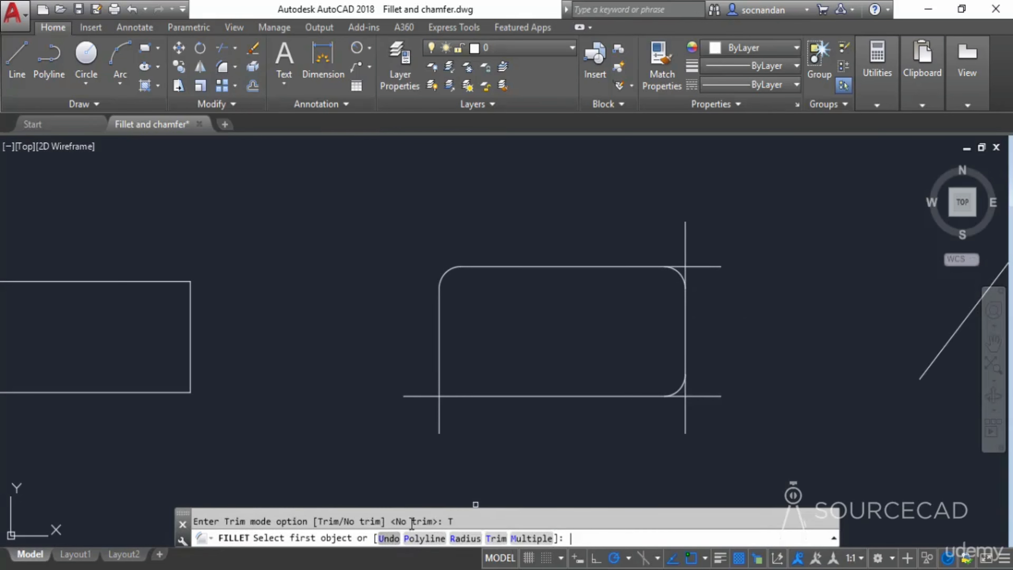
{"action": "left_click", "coordinate": [441, 365]}
{"action": "left_click", "coordinate": [460, 397]}
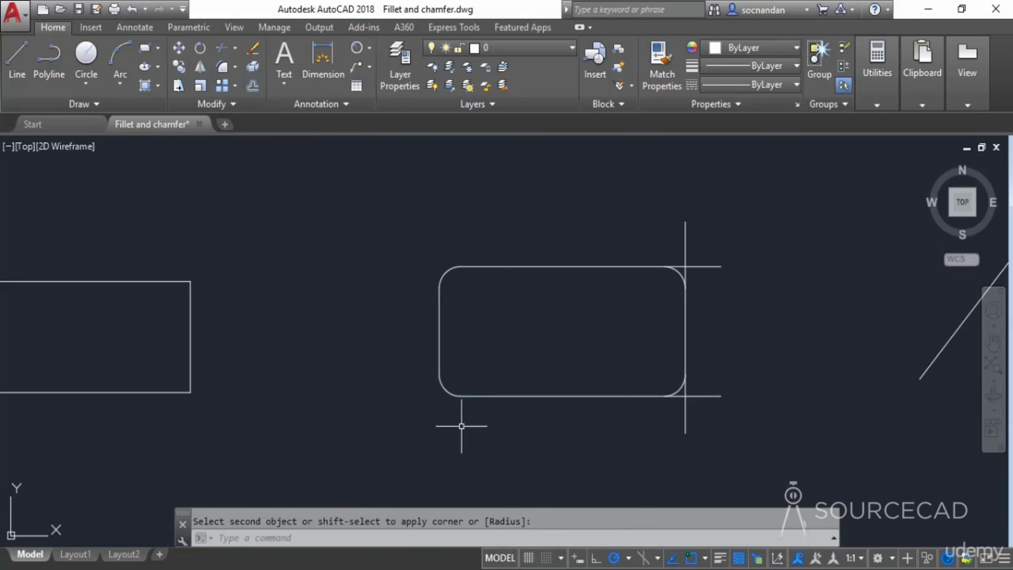
- Fillet the angled line and the vertical line with a radius of 2, then undo that fillet
{"action": "middle_click_drag", "start_coordinate": [796, 344], "coordinate": [339, 380]}
{"action": "middle_click_drag", "start_coordinate": [571, 399], "coordinate": [482, 374]}
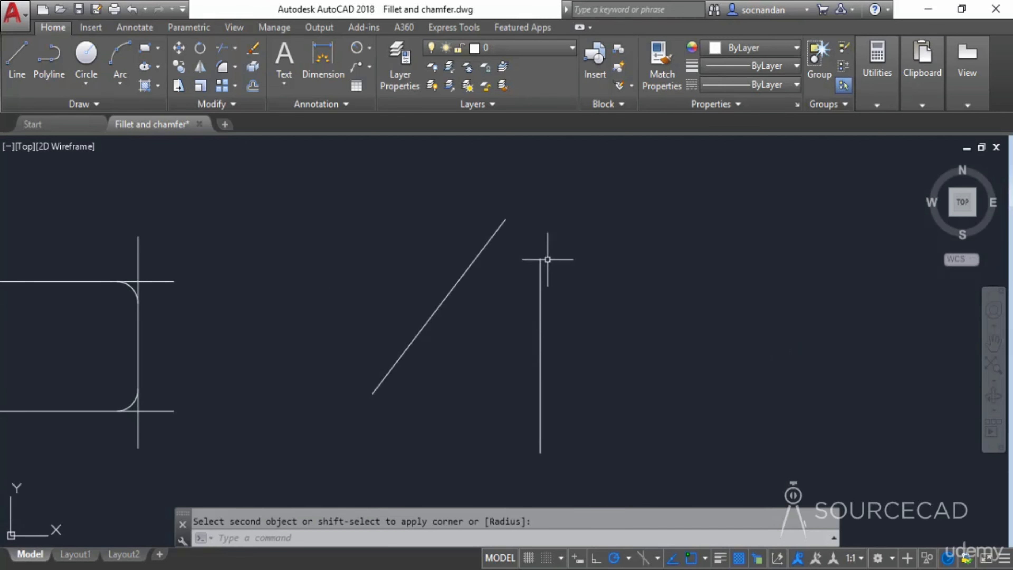
{"action": "middle_click_drag", "start_coordinate": [536, 213], "coordinate": [502, 258]}
{"action": "left_click", "coordinate": [223, 67]}
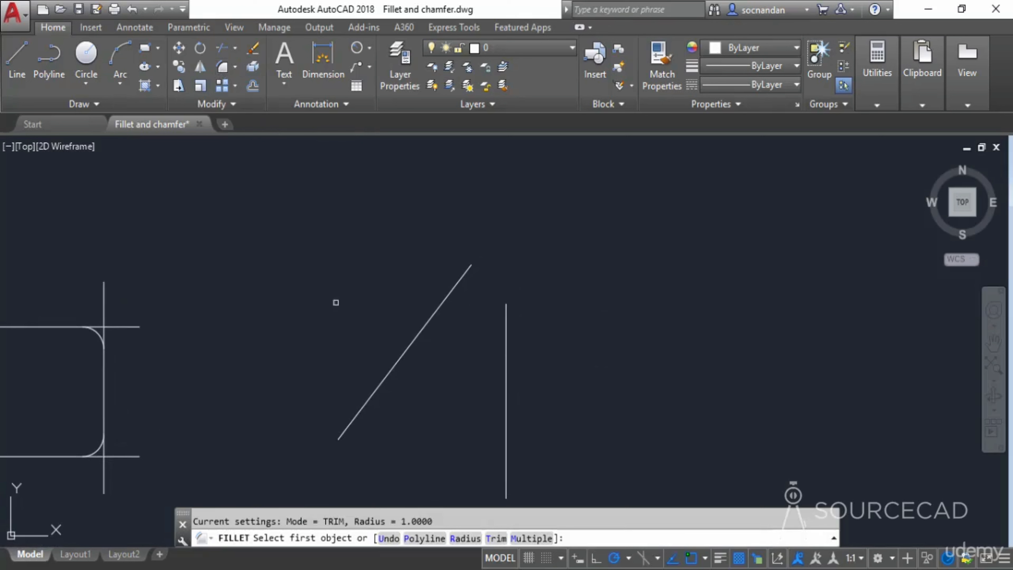
{"action": "left_click", "coordinate": [465, 538]}
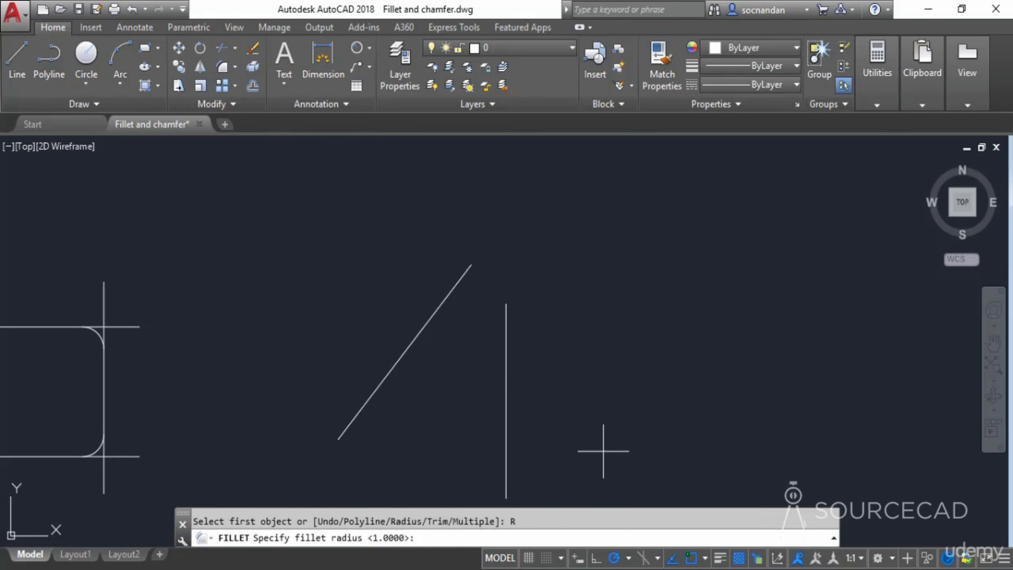
{"action": "type", "text": "2"}
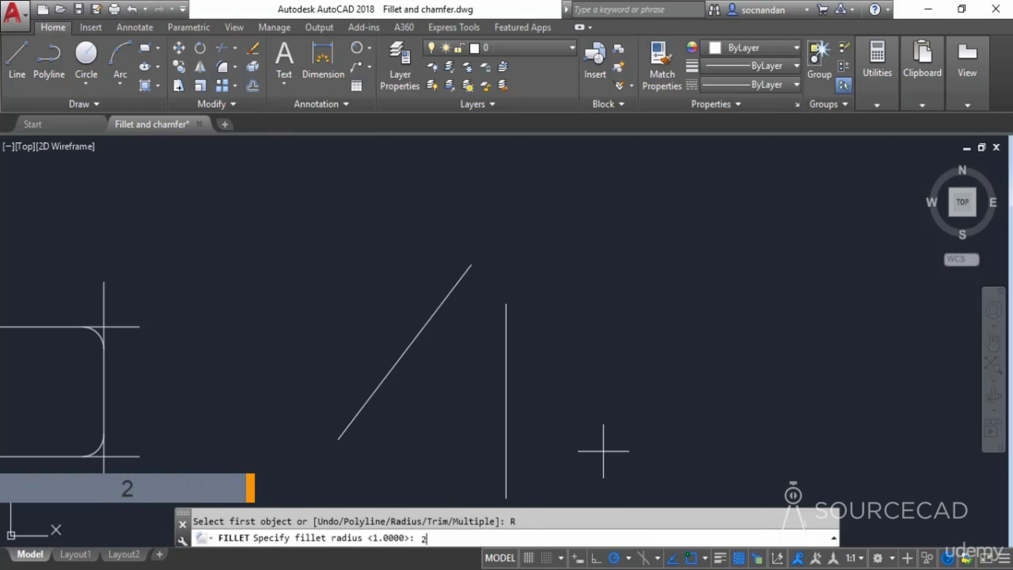
{"action": "key", "text": "Return"}
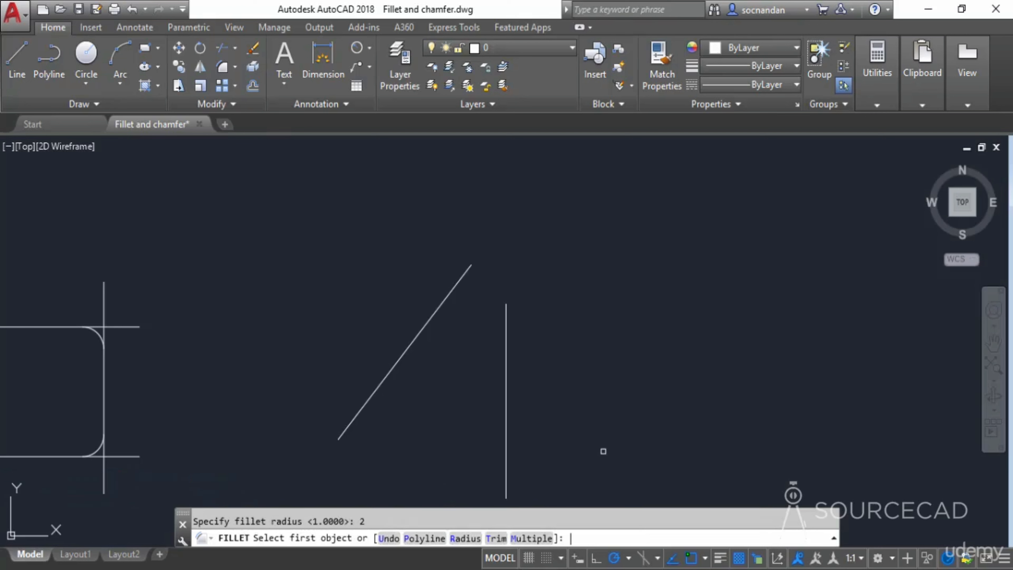
{"action": "left_click", "coordinate": [452, 289]}
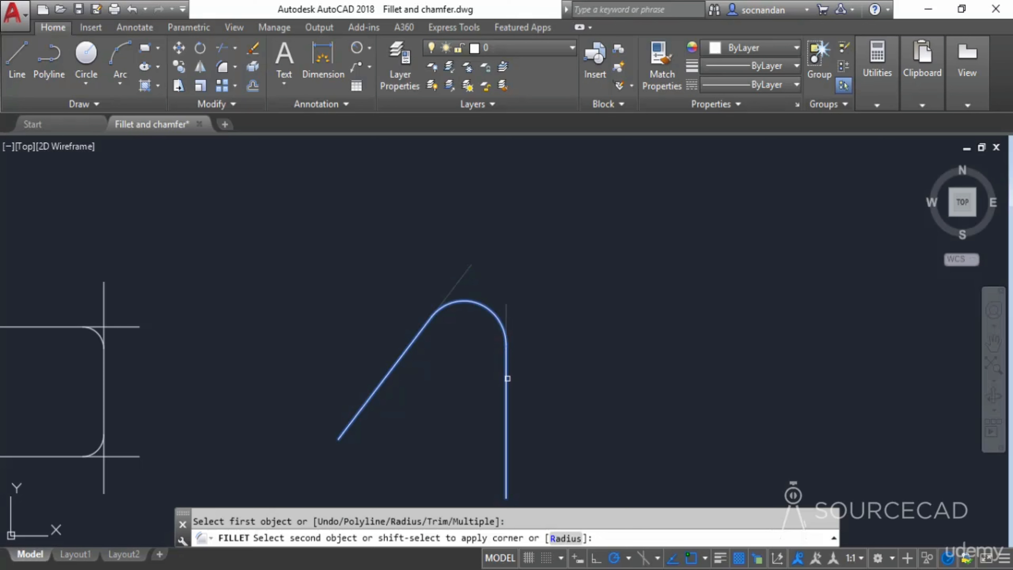
{"action": "left_click", "coordinate": [508, 394]}
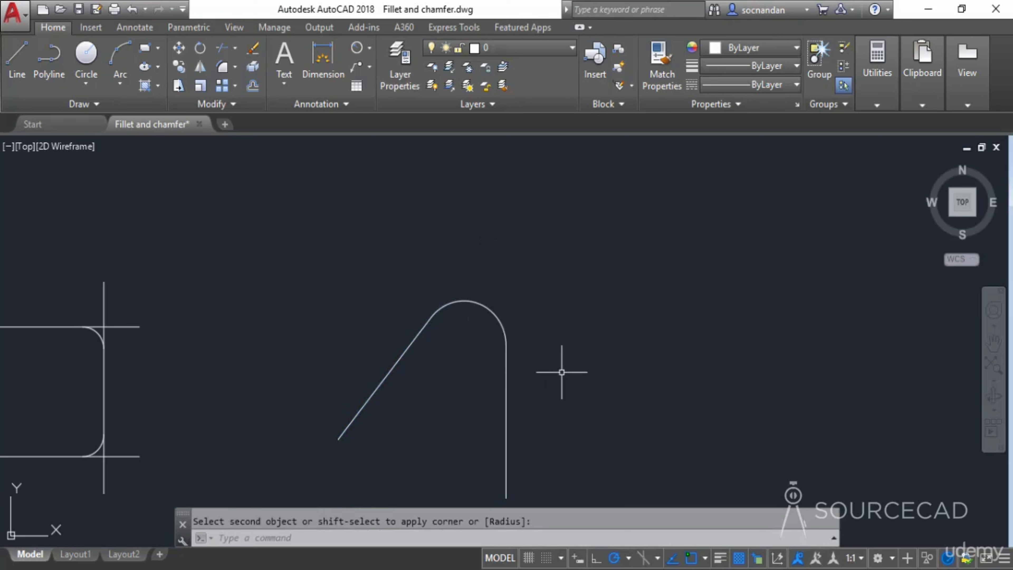
{"action": "key", "text": "ctrl+z"}
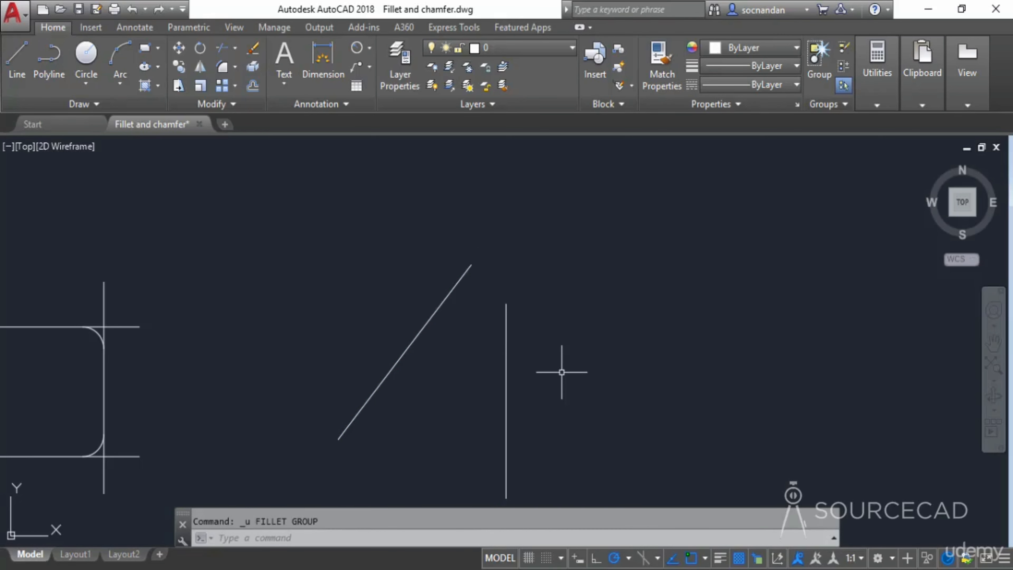
- Fillet the angled line and the vertical line with a radius of 0 to join them at a sharp corner
{"action": "left_click", "coordinate": [222, 67]}
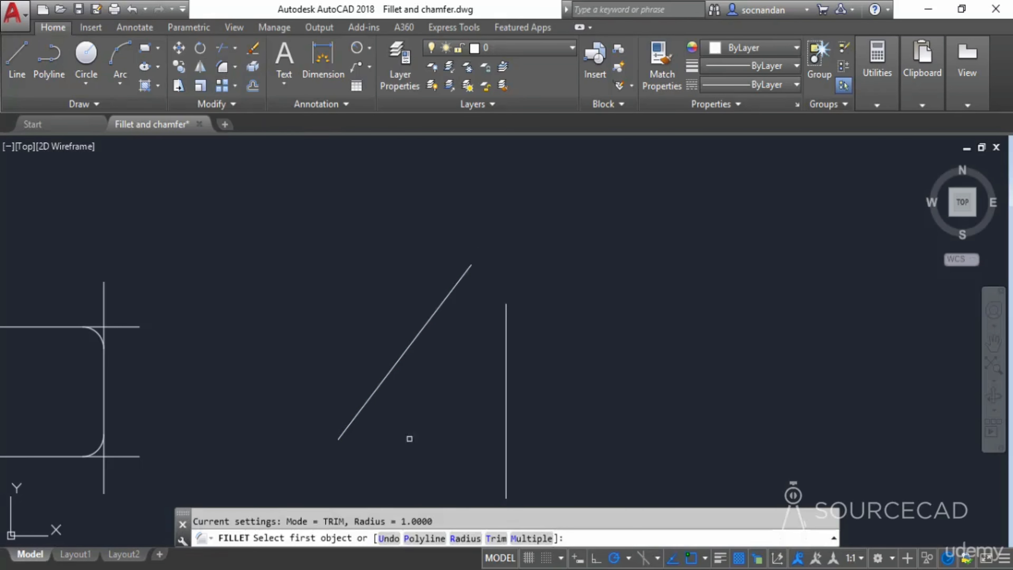
{"action": "left_click", "coordinate": [465, 538]}
{"action": "type", "text": "0"}
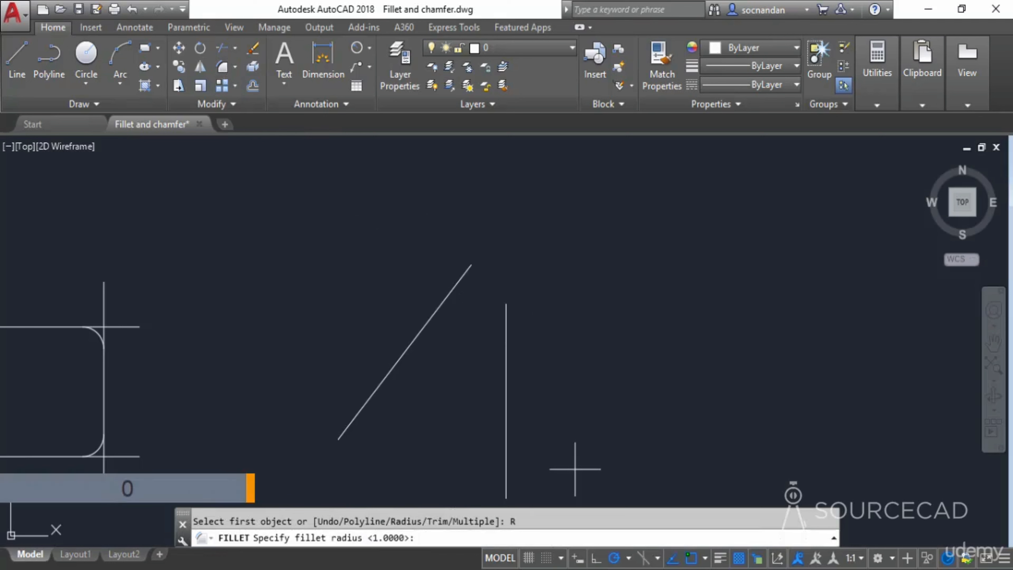
{"action": "key", "text": "Return"}
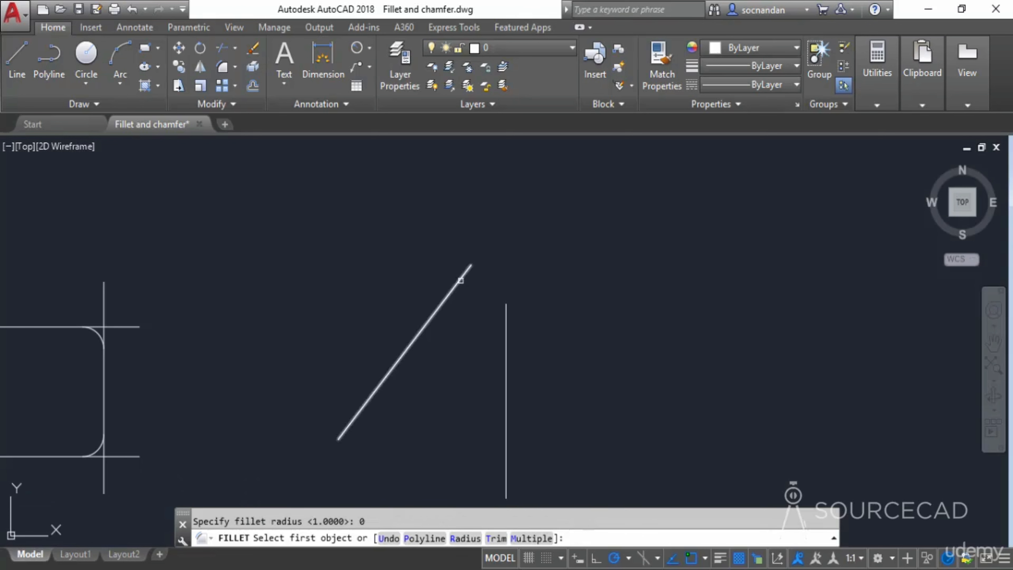
{"action": "left_click", "coordinate": [460, 288]}
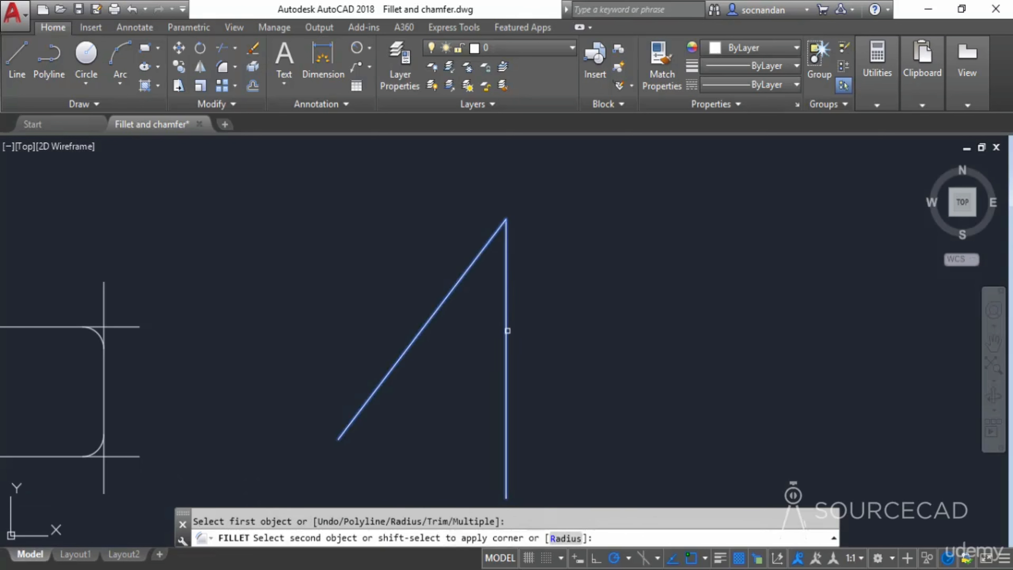
{"action": "left_click", "coordinate": [507, 331]}
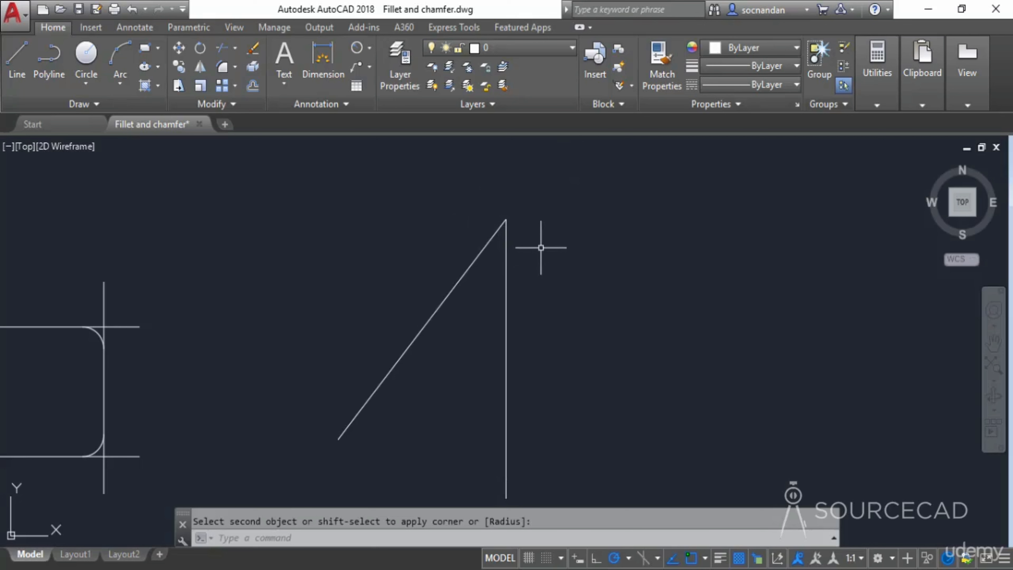
- Undo all the fillets made on the angled lines and the intersecting lines
{"action": "scroll", "coordinate": [542, 243], "scroll_direction": "down", "scroll_amount": 3}
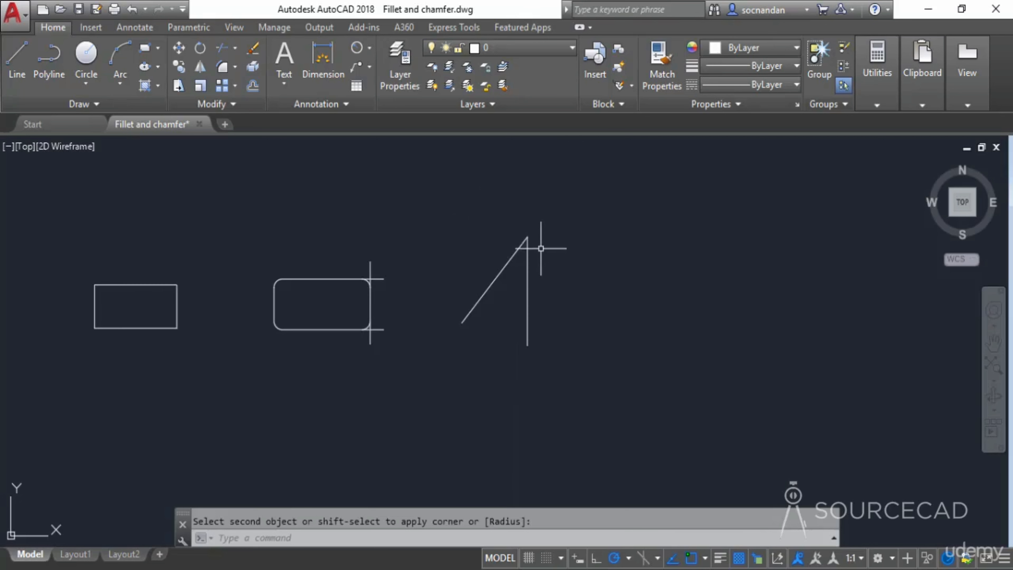
{"action": "middle_click_drag", "start_coordinate": [429, 287], "coordinate": [590, 306]}
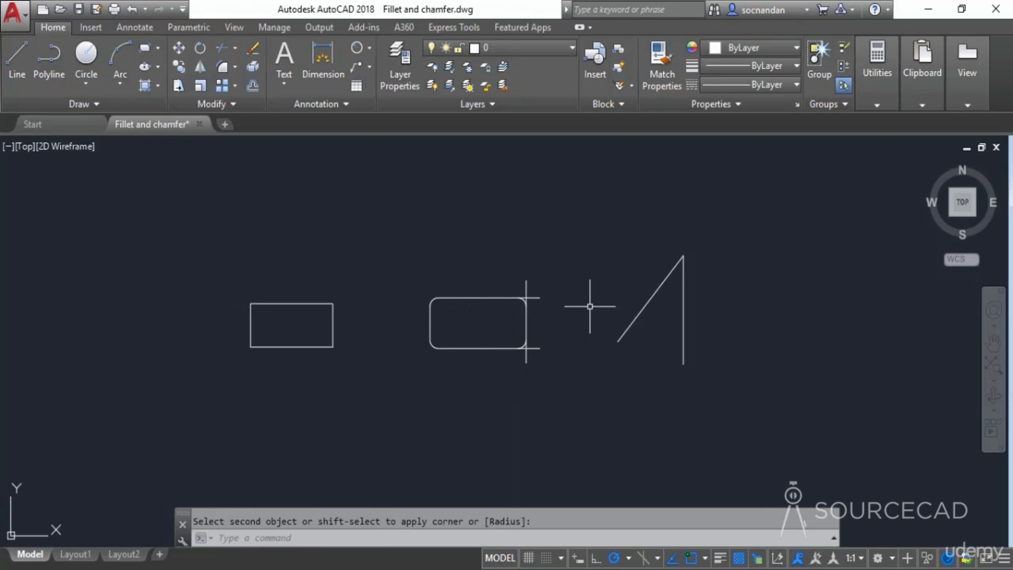
{"action": "key", "text": "ctrl+z"}
{"action": "key", "text": "ctrl+z"}
{"action": "key", "text": "ctrl+z"}
{"action": "key", "text": "ctrl+z"}
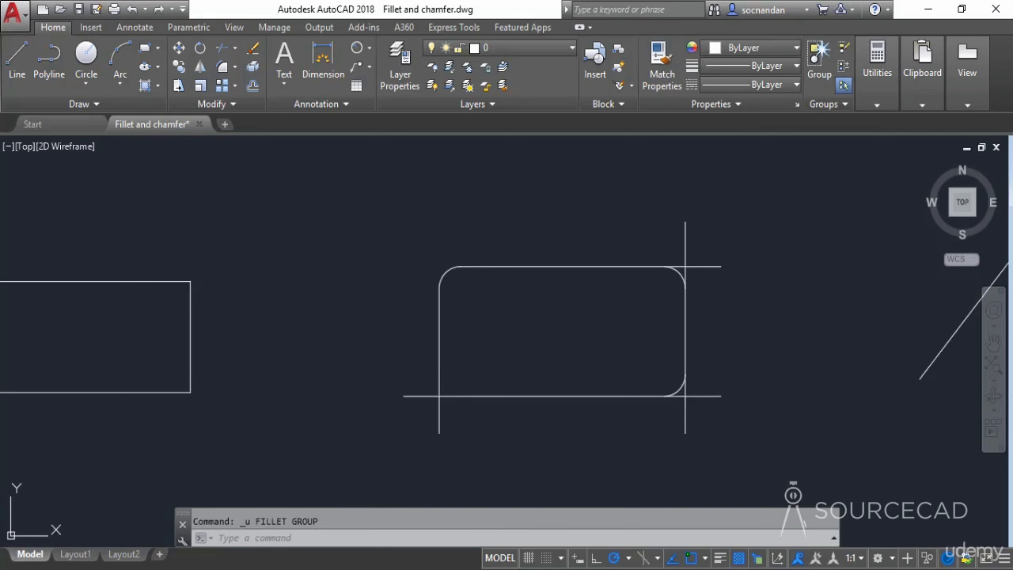
{"action": "key", "text": "ctrl+z"}
{"action": "key", "text": "ctrl+z"}
{"action": "key", "text": "ctrl+z"}
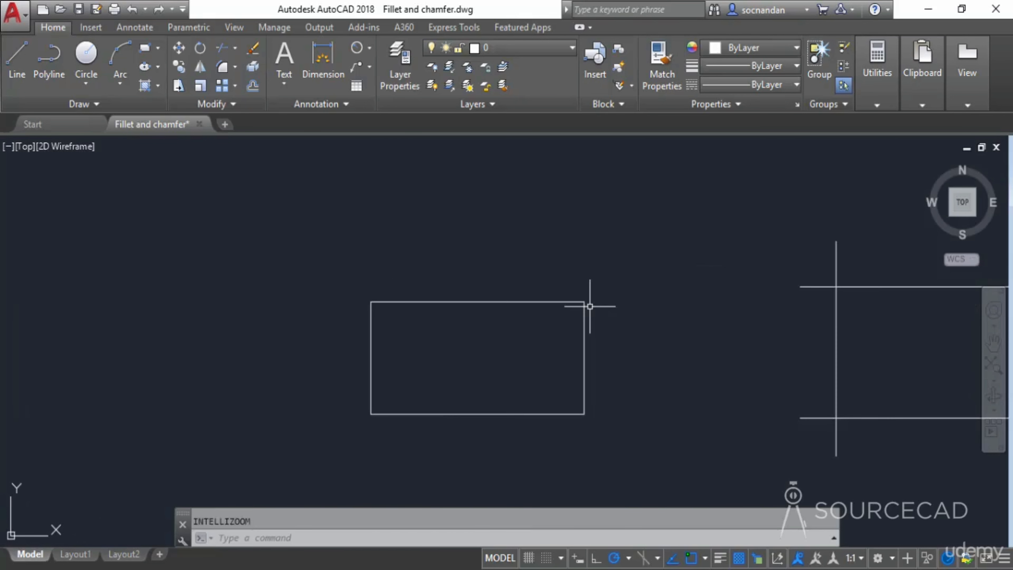
- Chamfer the rectangle's top-right corner with first distance 1 and second distance 2, then undo that chamfer
{"action": "scroll", "coordinate": [624, 329], "scroll_direction": "down", "scroll_amount": 2}
{"action": "mouse_move", "coordinate": [640, 335]}
{"action": "middle_mouse_down"}
{"action": "mouse_move", "coordinate": [583, 362]}
{"action": "mouse_move", "coordinate": [356, 352]}
{"action": "middle_mouse_up"}
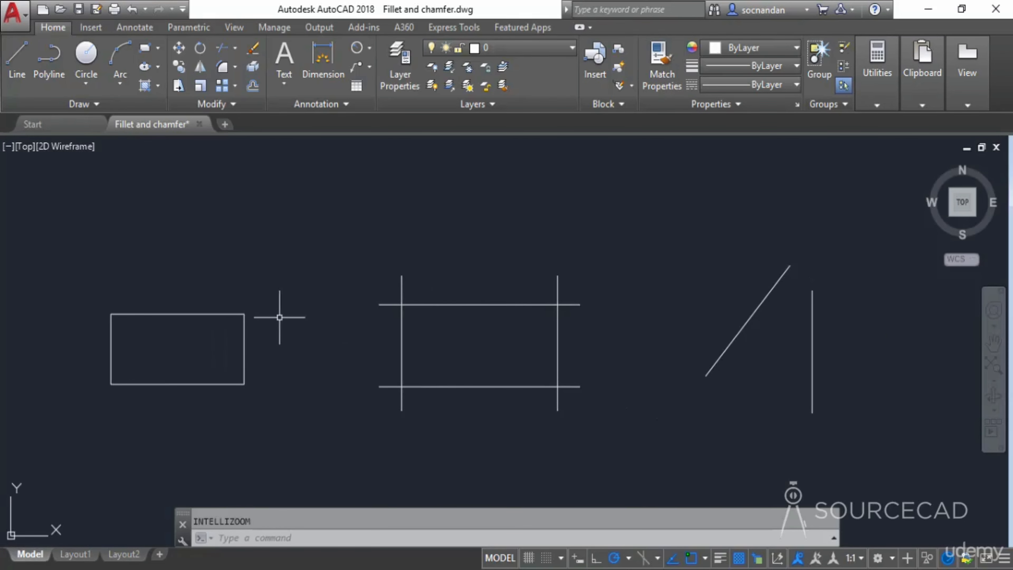
{"action": "scroll", "coordinate": [162, 346], "scroll_direction": "up", "scroll_amount": 4}
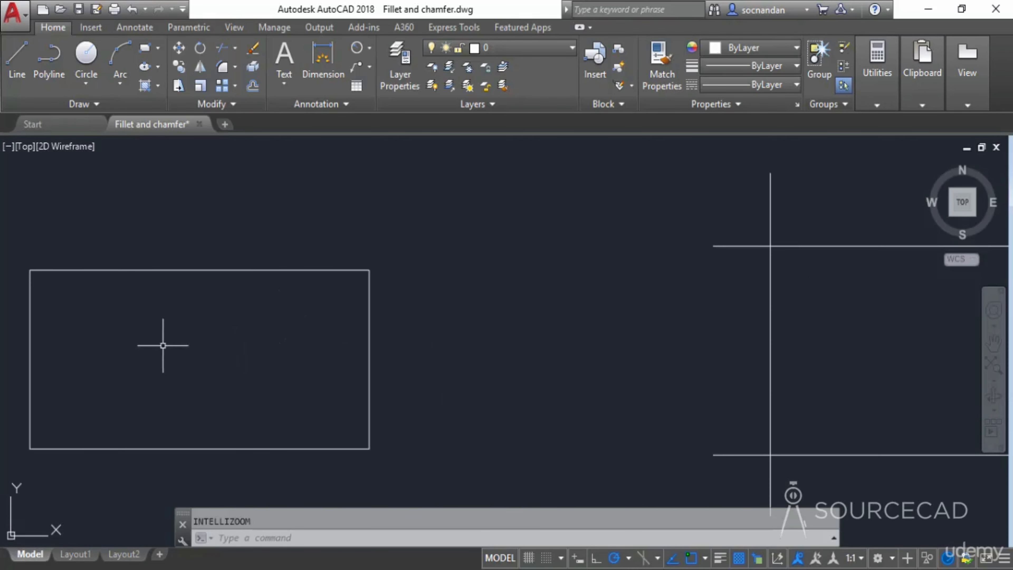
{"action": "middle_click_drag", "start_coordinate": [163, 346], "coordinate": [463, 347]}
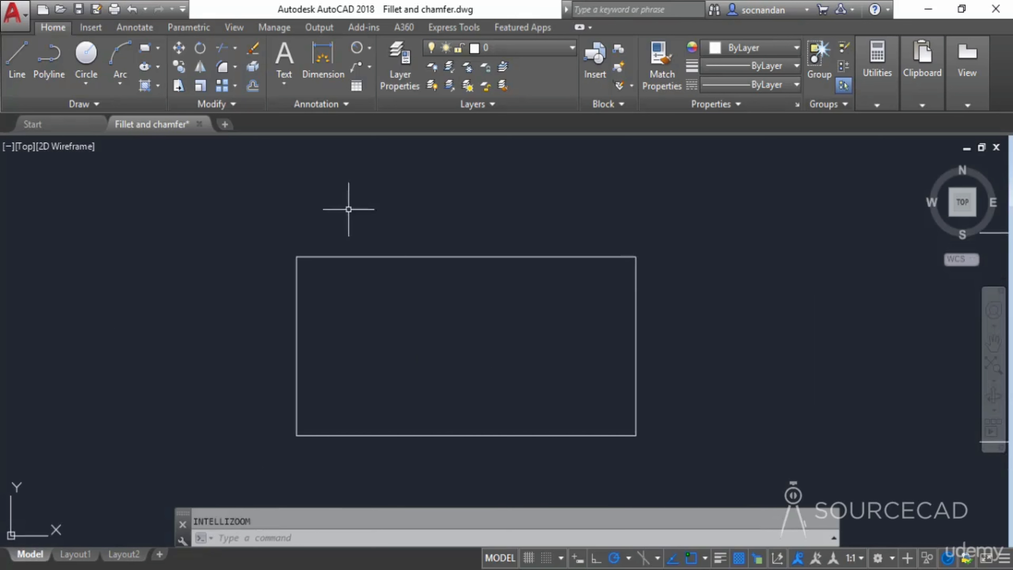
{"action": "left_click", "coordinate": [234, 67]}
{"action": "left_click", "coordinate": [262, 123]}
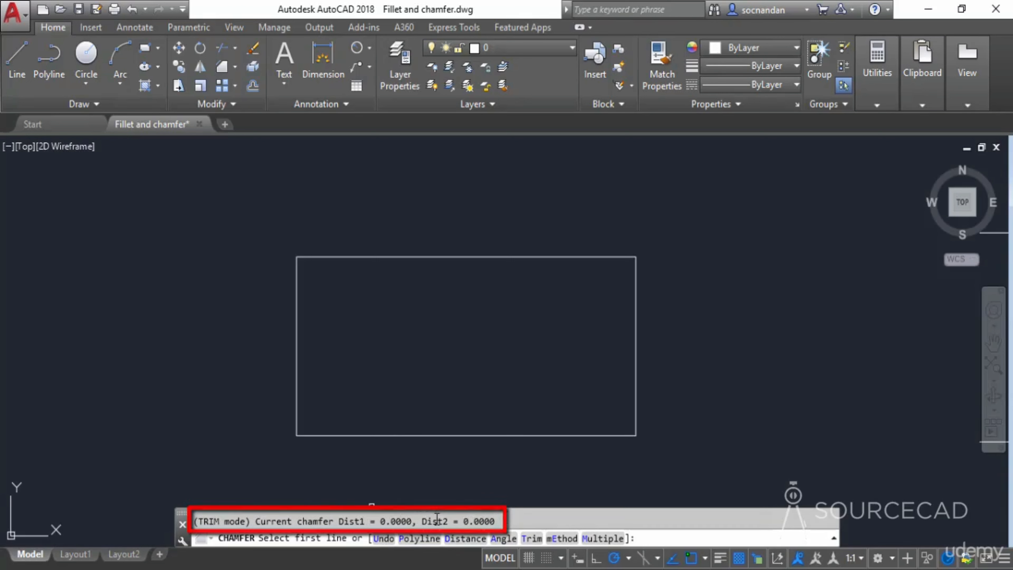
{"action": "left_click", "coordinate": [463, 540]}
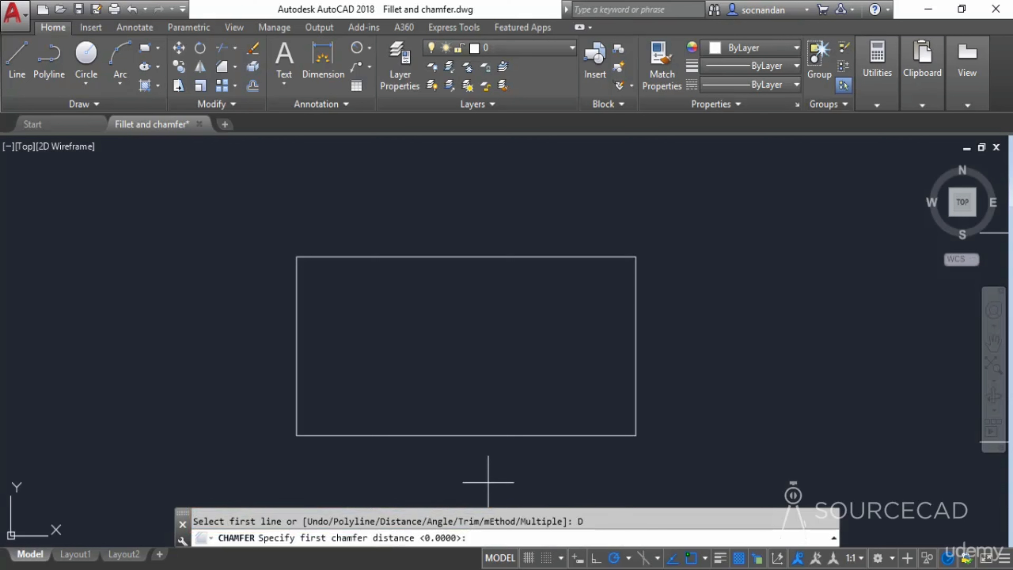
{"action": "type", "text": "1"}
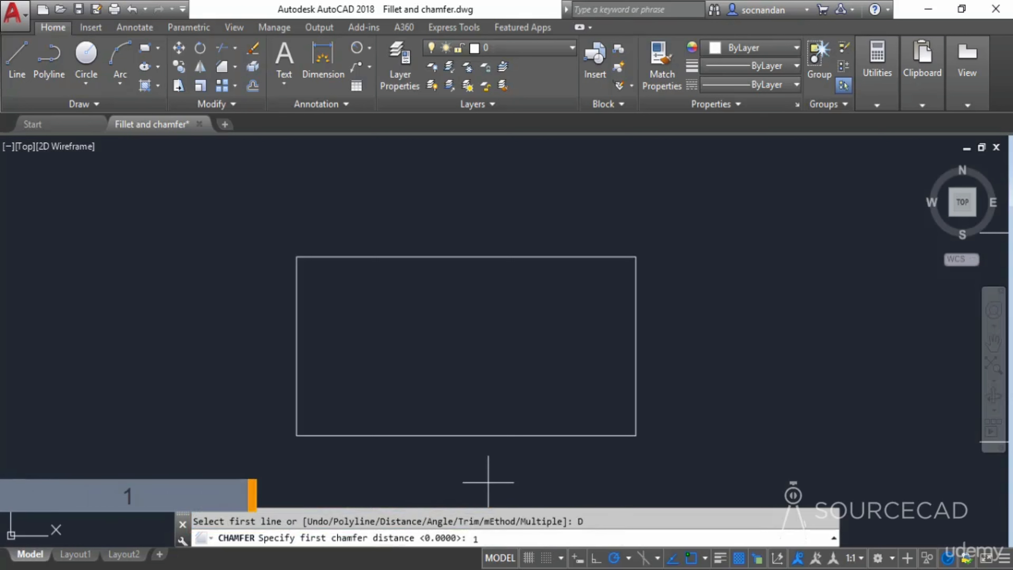
{"action": "key", "text": "Return"}
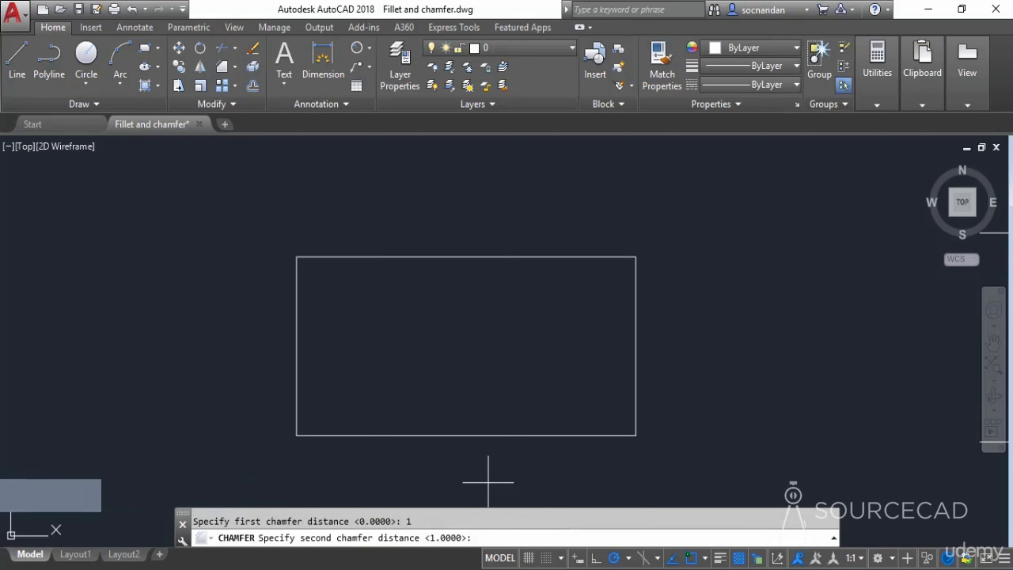
{"action": "type", "text": "2"}
{"action": "key", "text": "Return"}
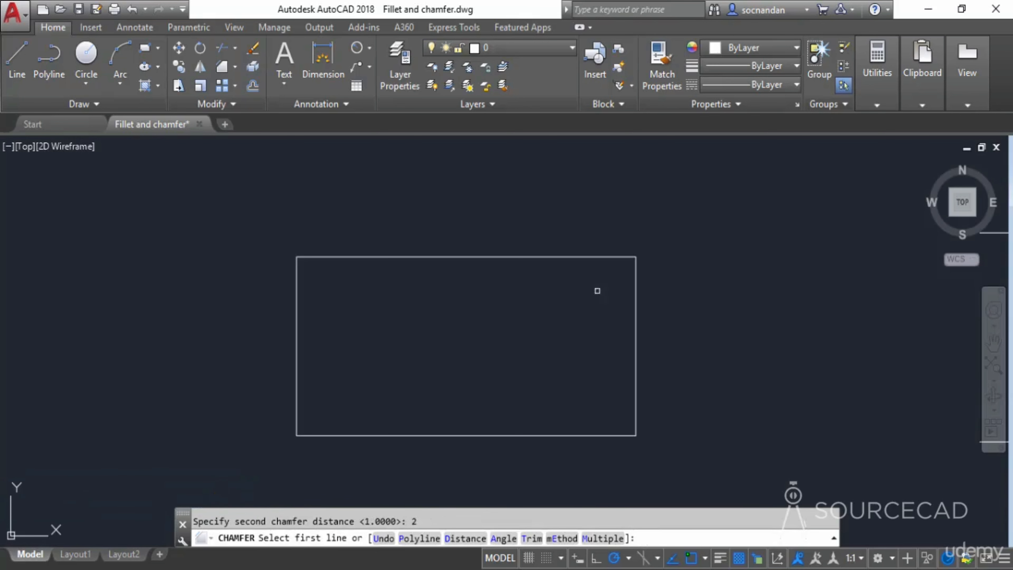
{"action": "left_click", "coordinate": [608, 256]}
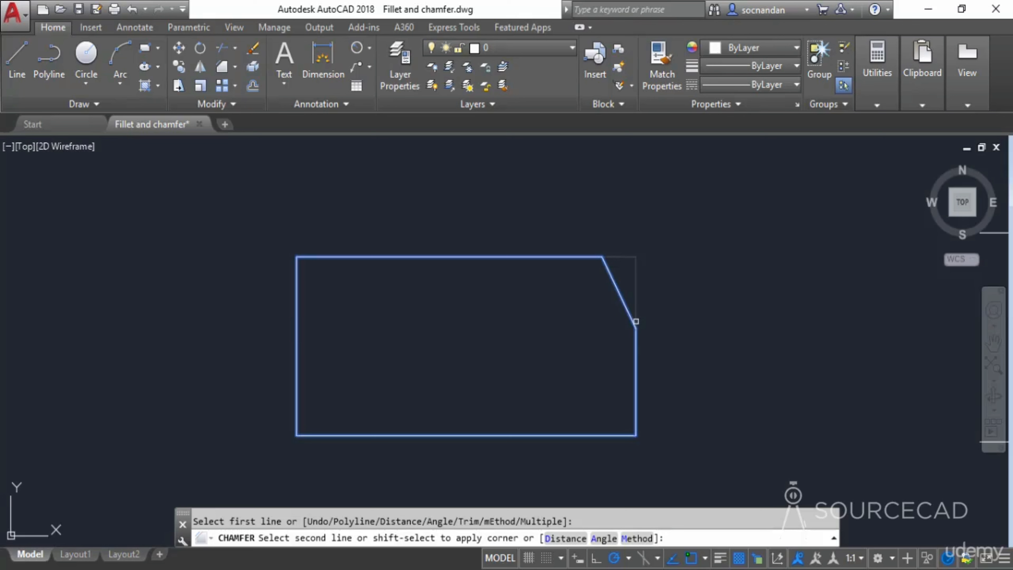
{"action": "left_click", "coordinate": [637, 354]}
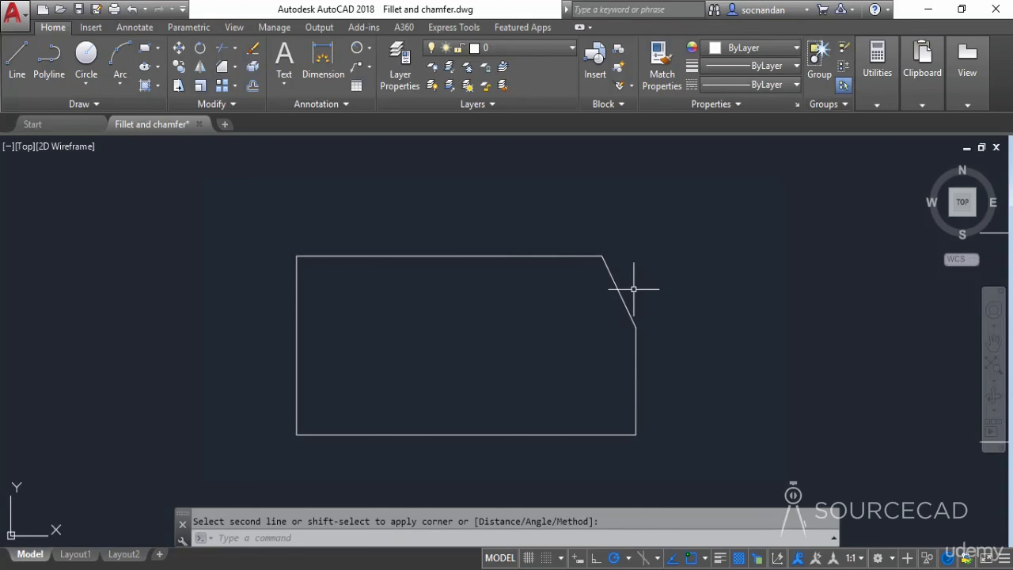
{"action": "key", "text": "ctrl+z"}
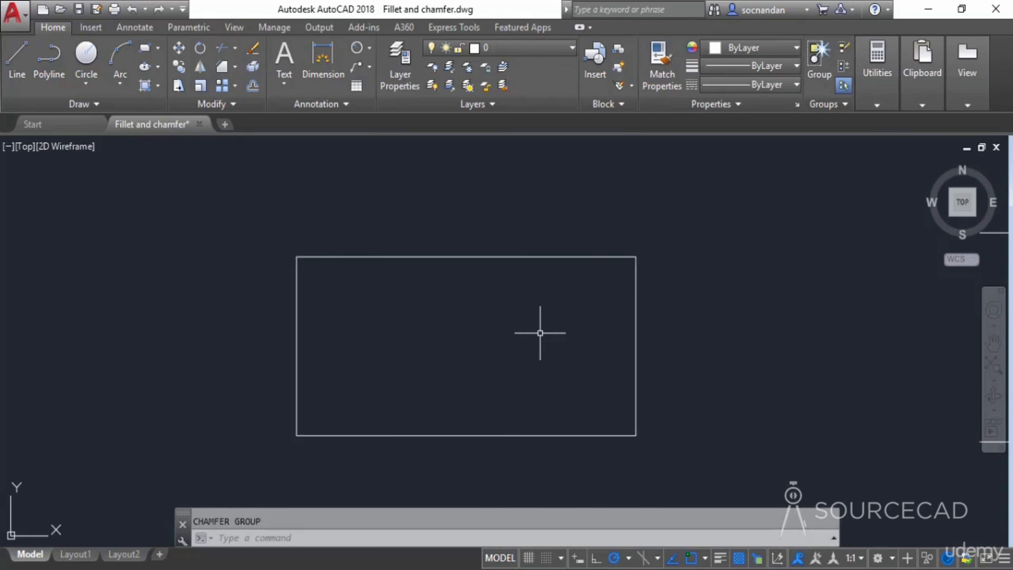
- Chamfer all corners of the rectangle at once with the Polyline option, using distances of 1 and 1
{"action": "type", "text": "chamfer"}
{"action": "key", "text": "Return"}
{"action": "type", "text": "D"}
{"action": "key", "text": "Return"}
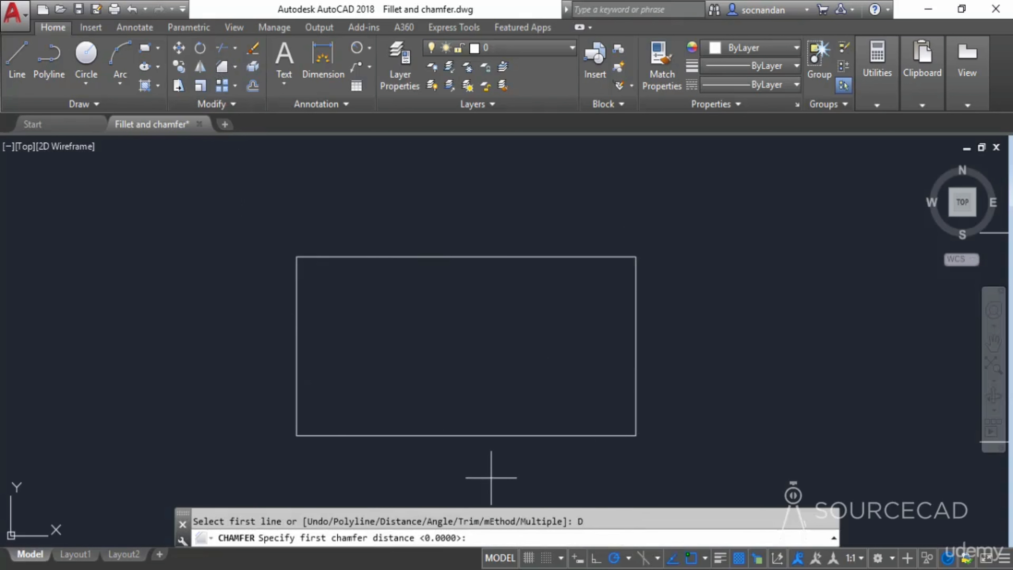
{"action": "type", "text": "1"}
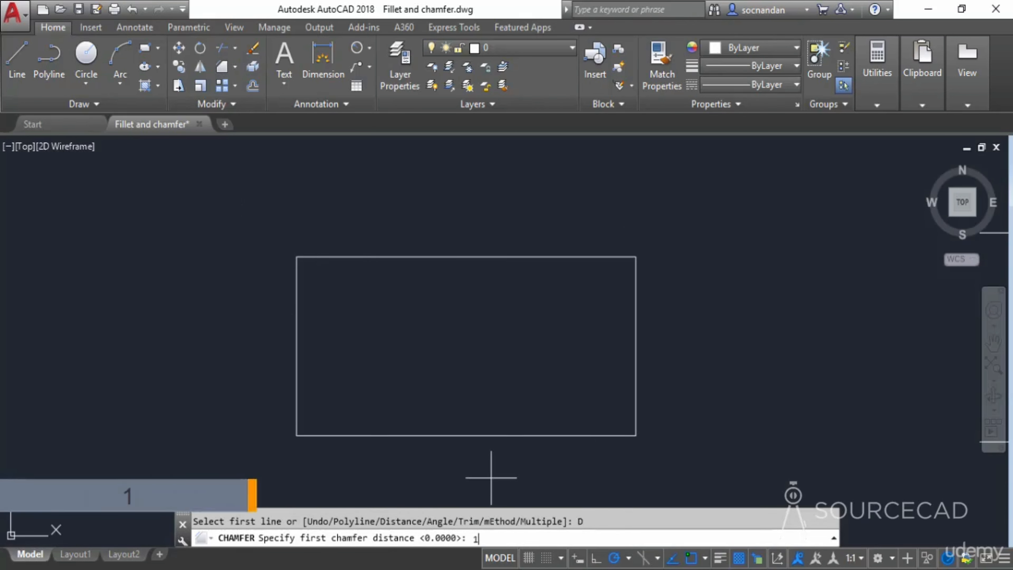
{"action": "key", "text": "Return"}
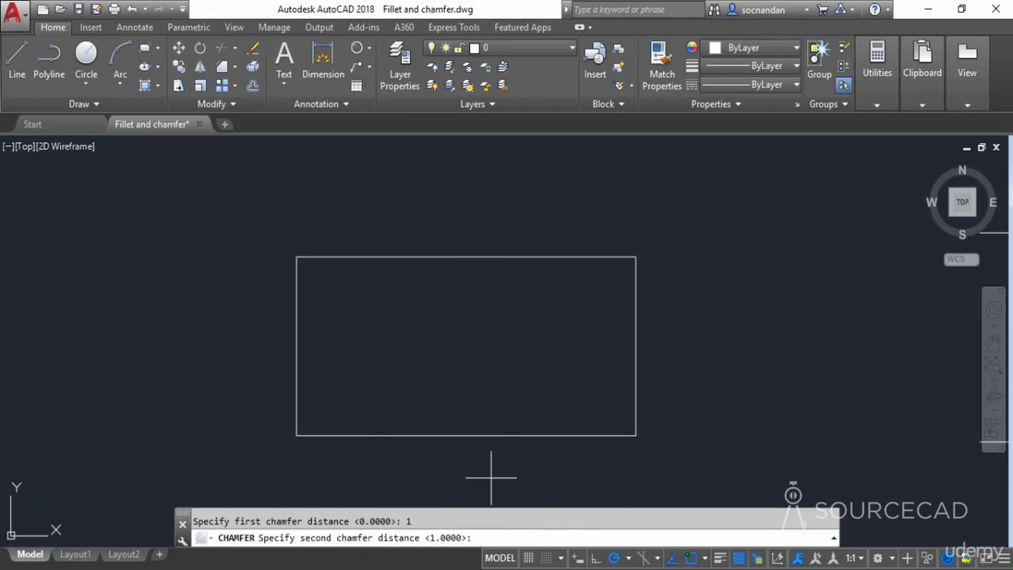
{"action": "type", "text": "1"}
{"action": "key", "text": "Return"}
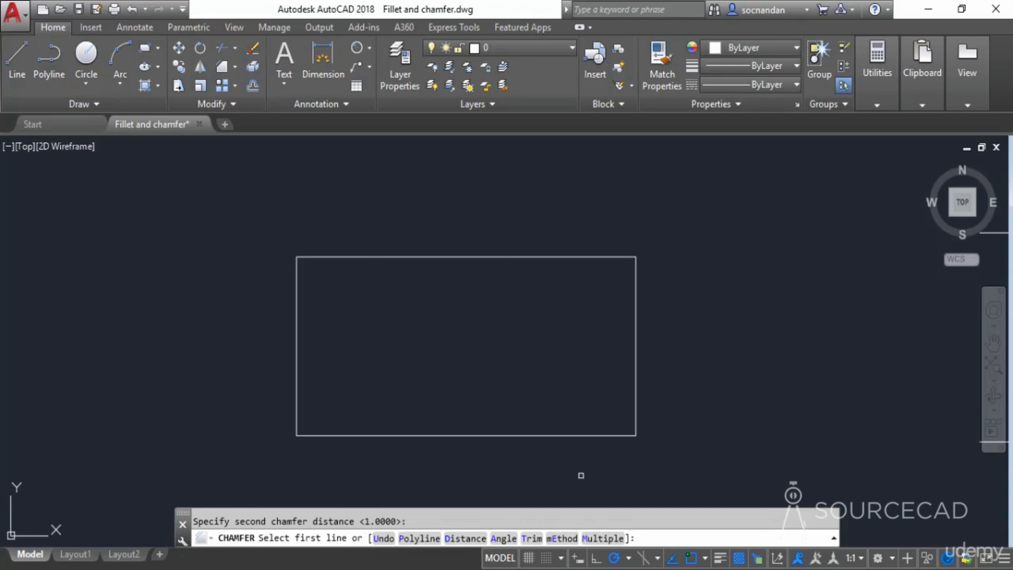
{"action": "left_click", "coordinate": [408, 538]}
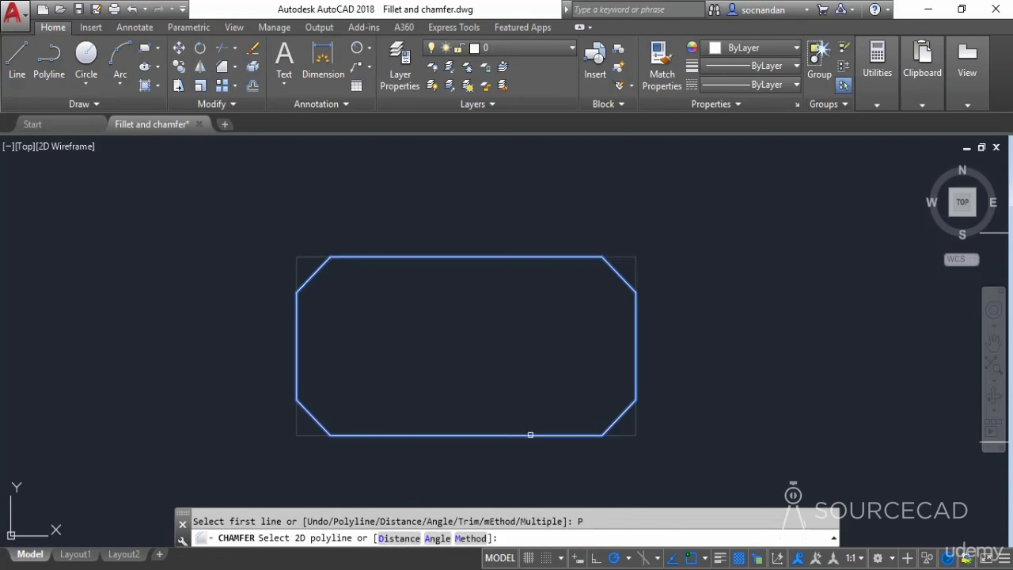
{"action": "left_click", "coordinate": [531, 435]}
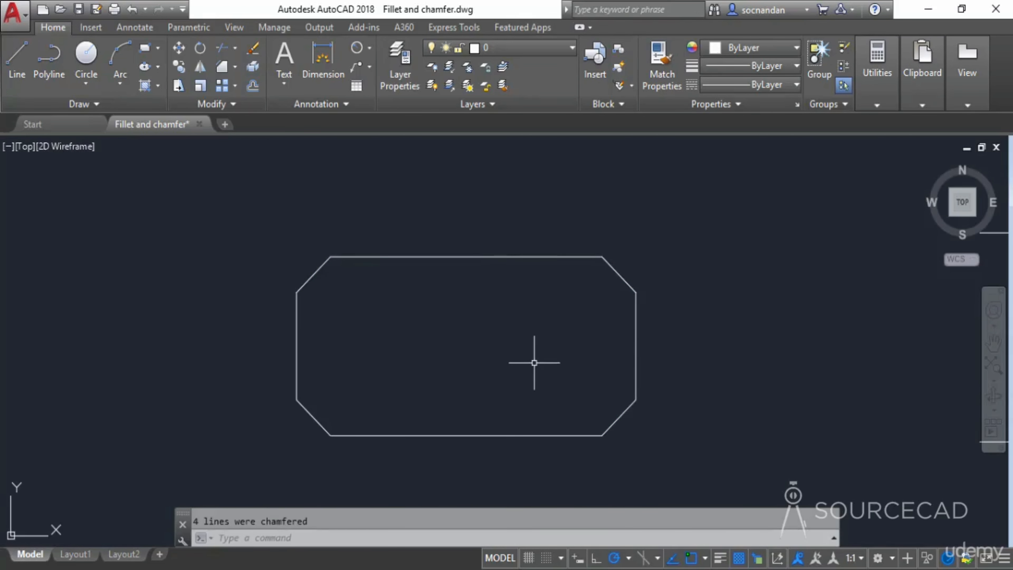
- Chamfer the angled line and the vertical line together with the current distances of 1
{"action": "scroll", "coordinate": [570, 351], "scroll_direction": "down", "scroll_amount": 2}
{"action": "mouse_move", "coordinate": [764, 328]}
{"action": "middle_mouse_down"}
{"action": "mouse_move", "coordinate": [692, 342]}
{"action": "mouse_move", "coordinate": [350, 350]}
{"action": "middle_mouse_up"}
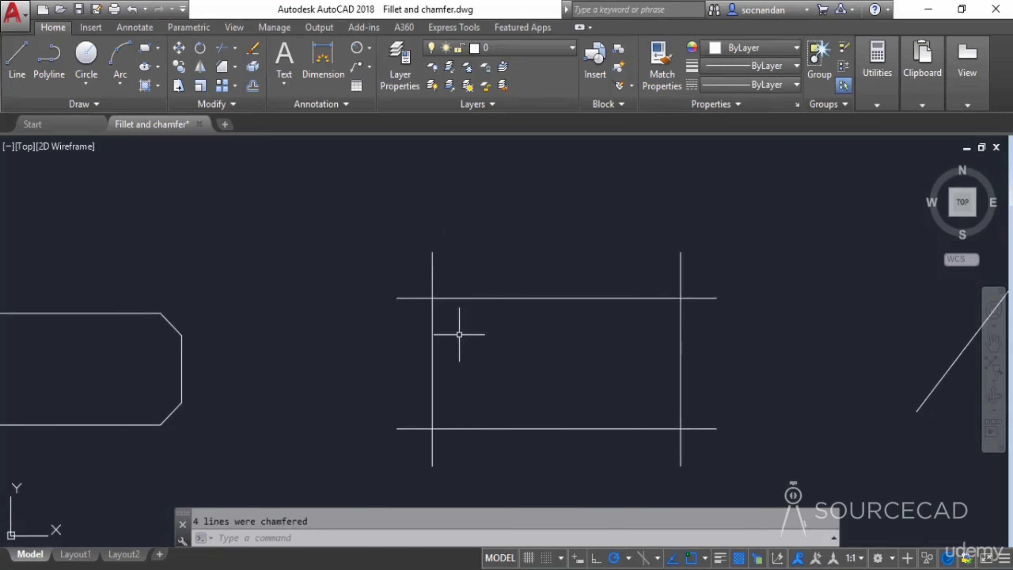
{"action": "mouse_move", "coordinate": [794, 375]}
{"action": "middle_mouse_down"}
{"action": "mouse_move", "coordinate": [405, 395]}
{"action": "mouse_move", "coordinate": [301, 380]}
{"action": "middle_mouse_up"}
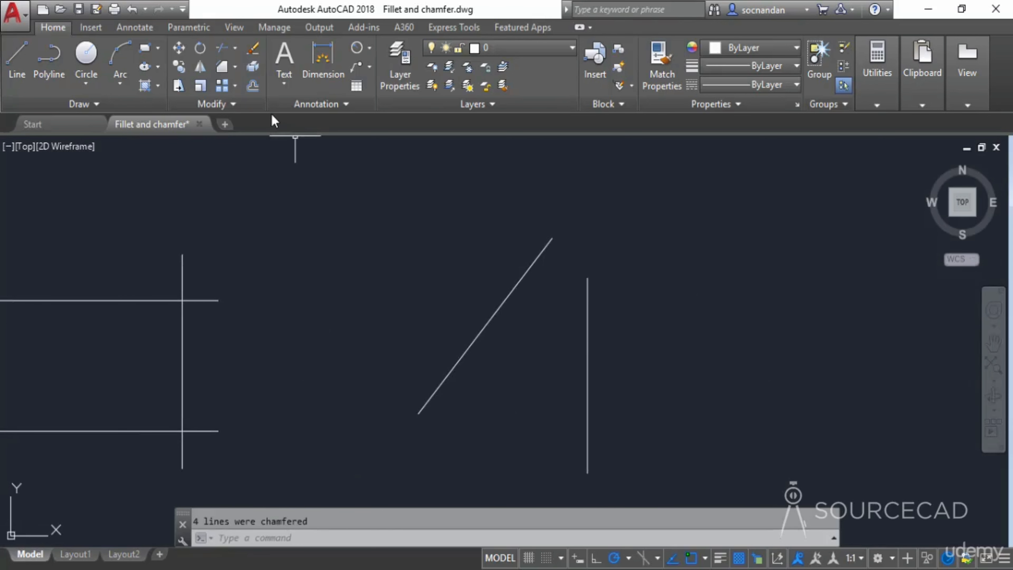
{"action": "left_click", "coordinate": [222, 65]}
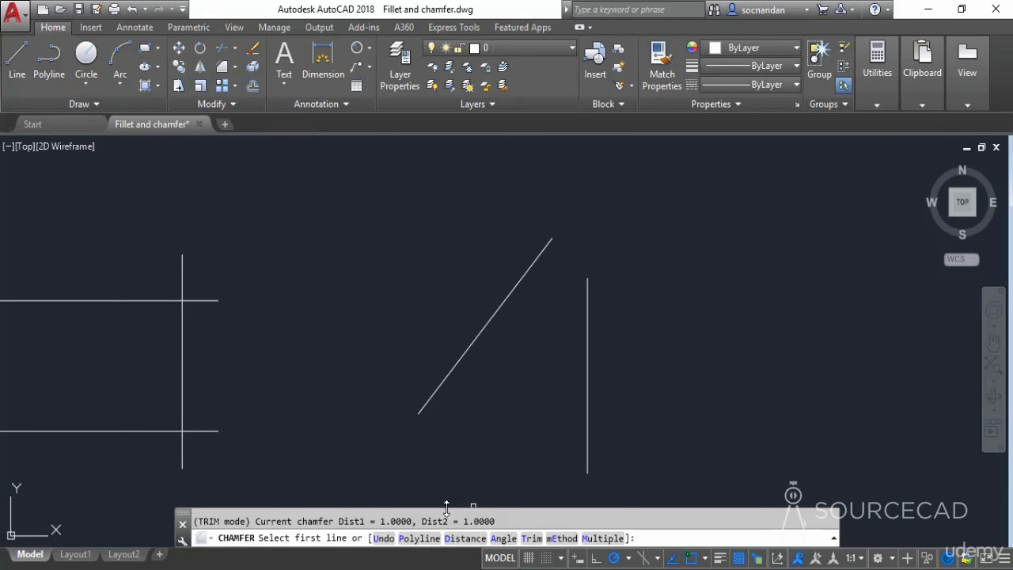
{"action": "left_click", "coordinate": [542, 254]}
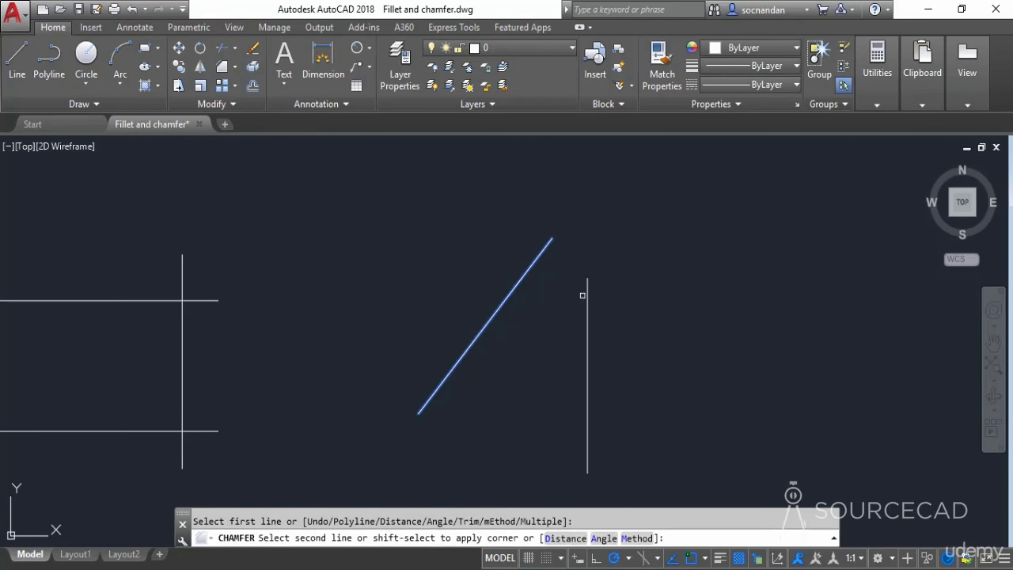
{"action": "left_click", "coordinate": [588, 299]}
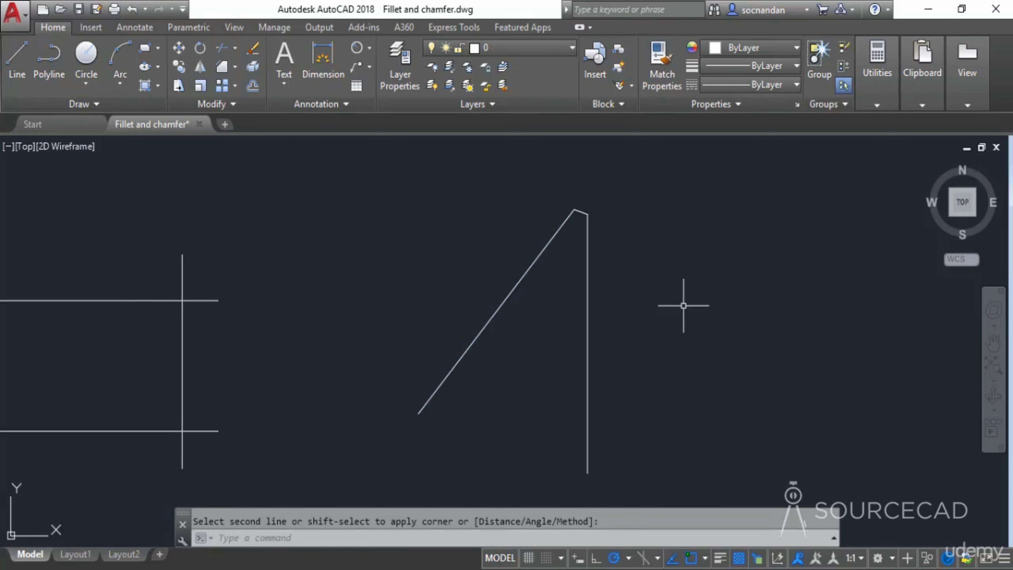
- Open the lengthen and reverse drawing and use Lengthen to measure the straight line and the arc
{"action": "scroll", "coordinate": [773, 343], "scroll_direction": "down", "scroll_amount": 4}
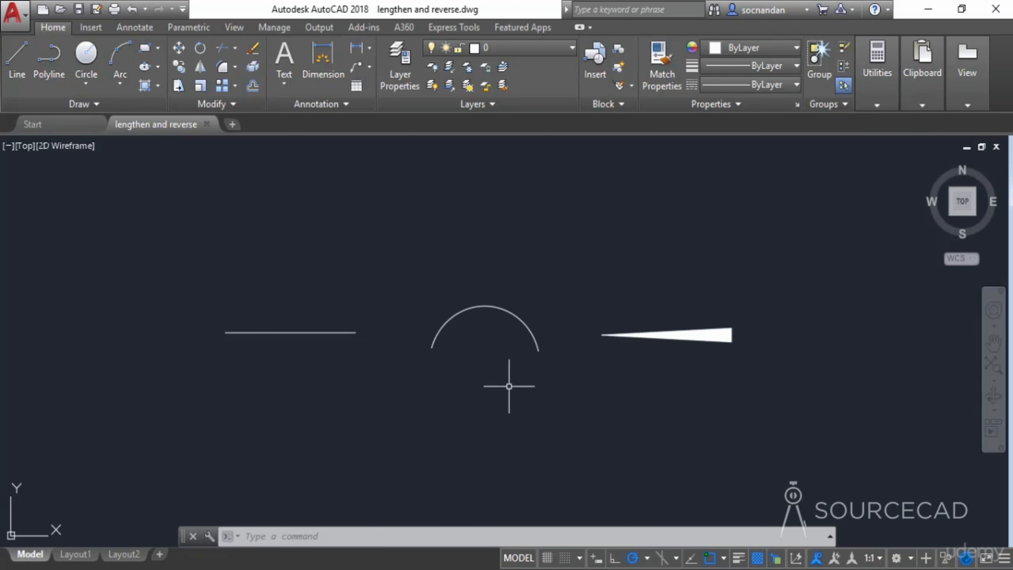
{"action": "left_click", "coordinate": [219, 102]}
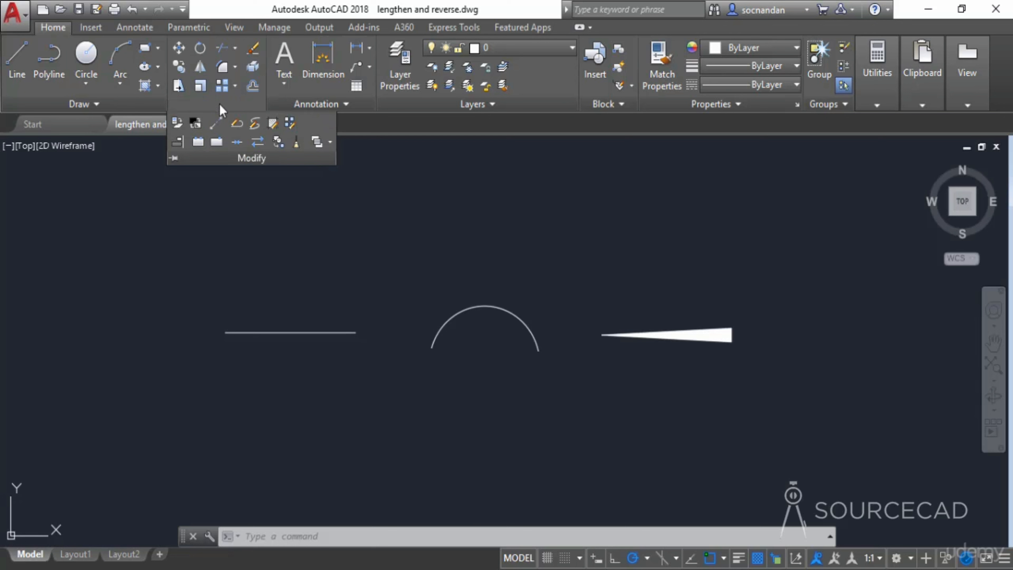
{"action": "left_click", "coordinate": [216, 125]}
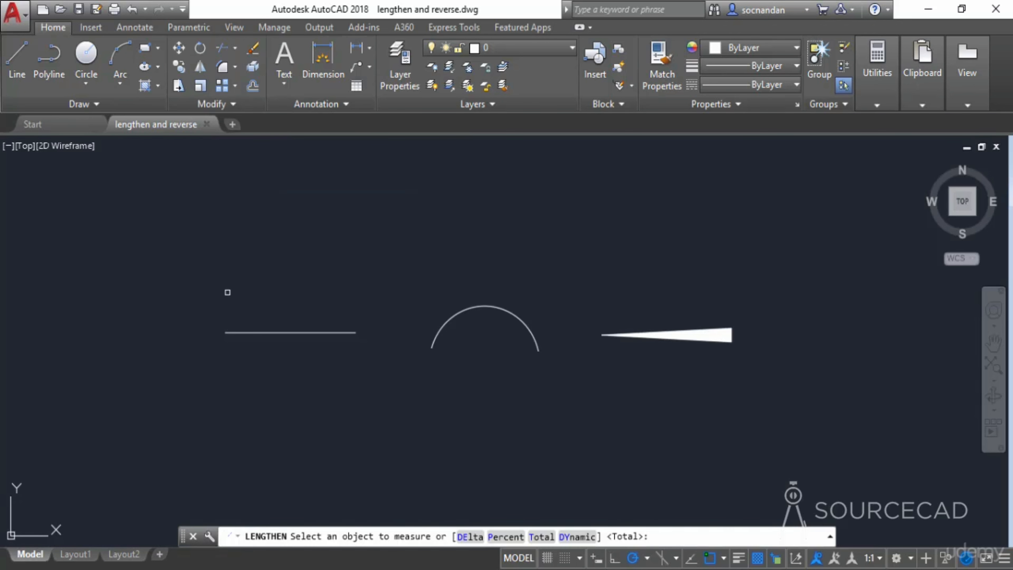
{"action": "left_click", "coordinate": [275, 331]}
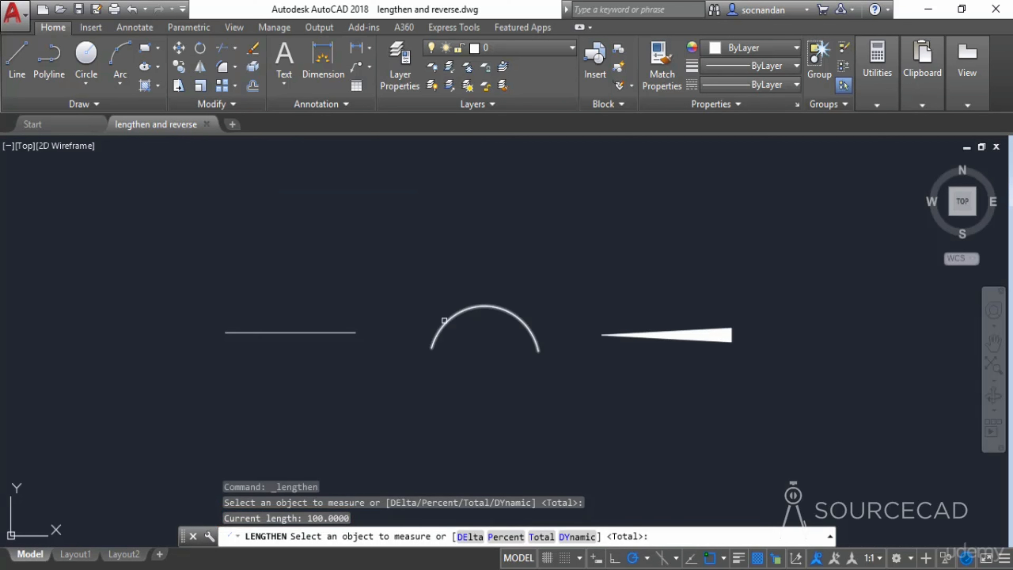
{"action": "left_click", "coordinate": [445, 324]}
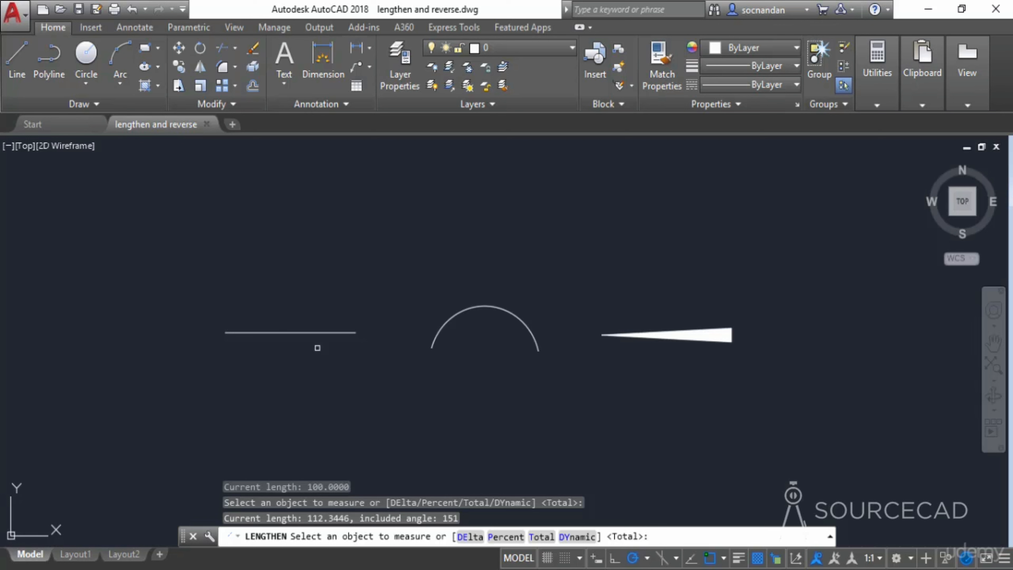
{"action": "left_click", "coordinate": [315, 334]}
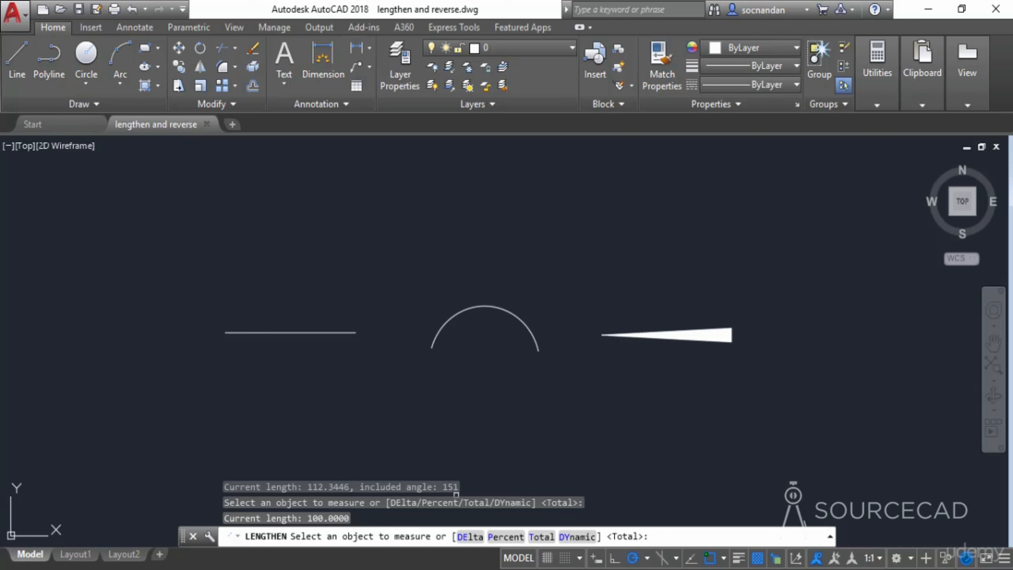
- Lengthen the straight line by a delta of 20 at both its right and left ends
{"action": "left_click", "coordinate": [470, 536]}
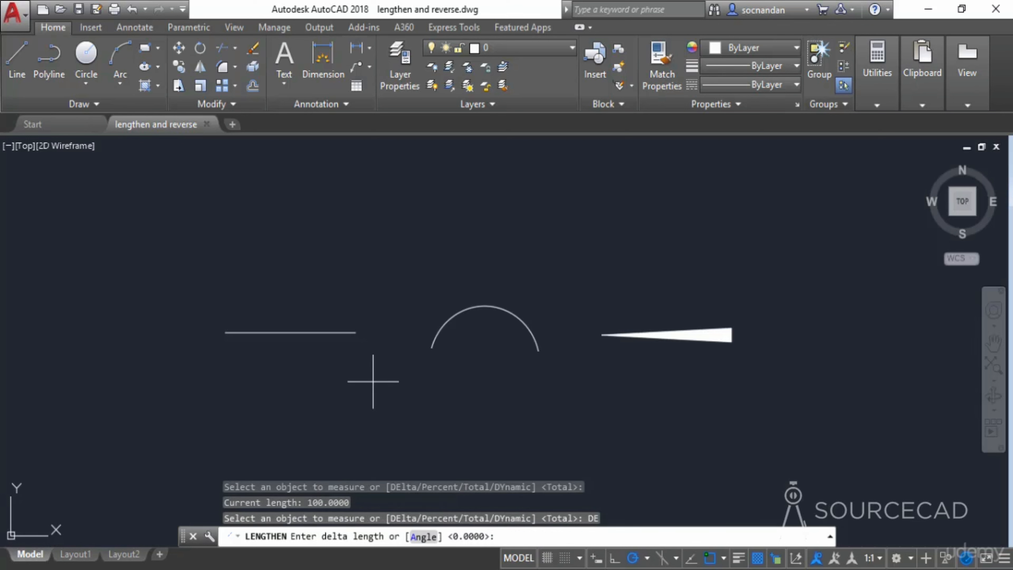
{"action": "type", "text": "20"}
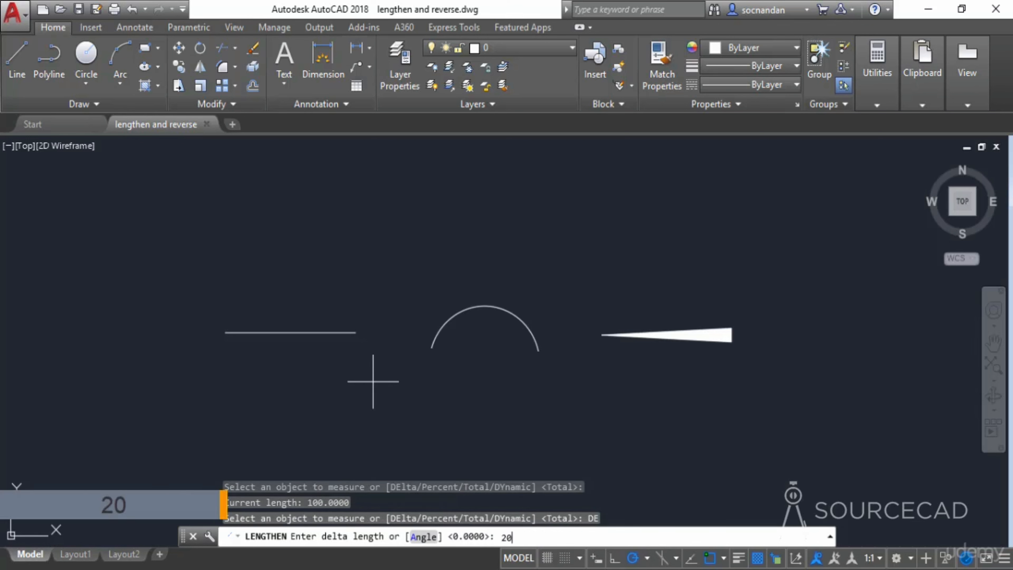
{"action": "key", "text": "Return"}
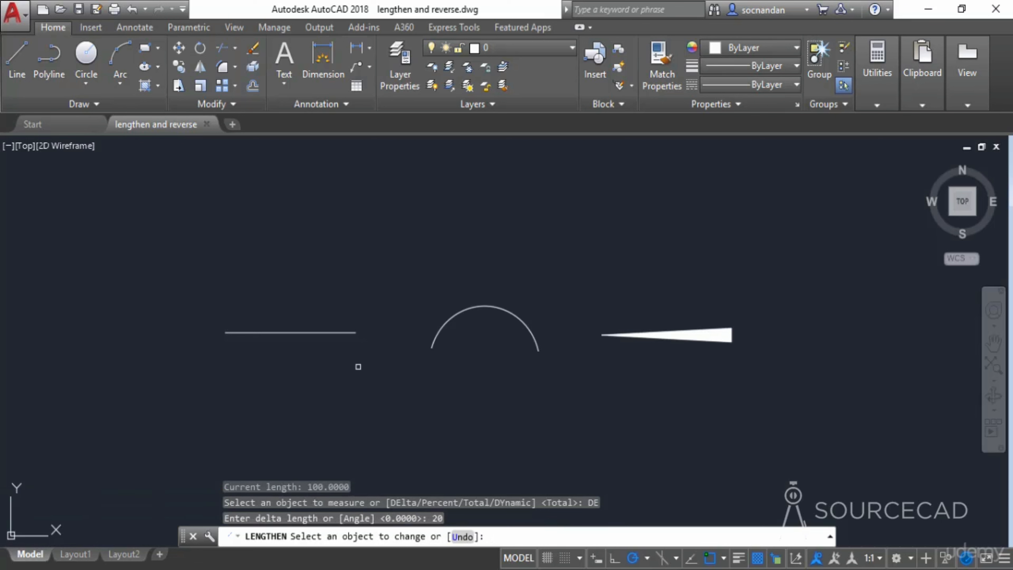
{"action": "left_click", "coordinate": [347, 333]}
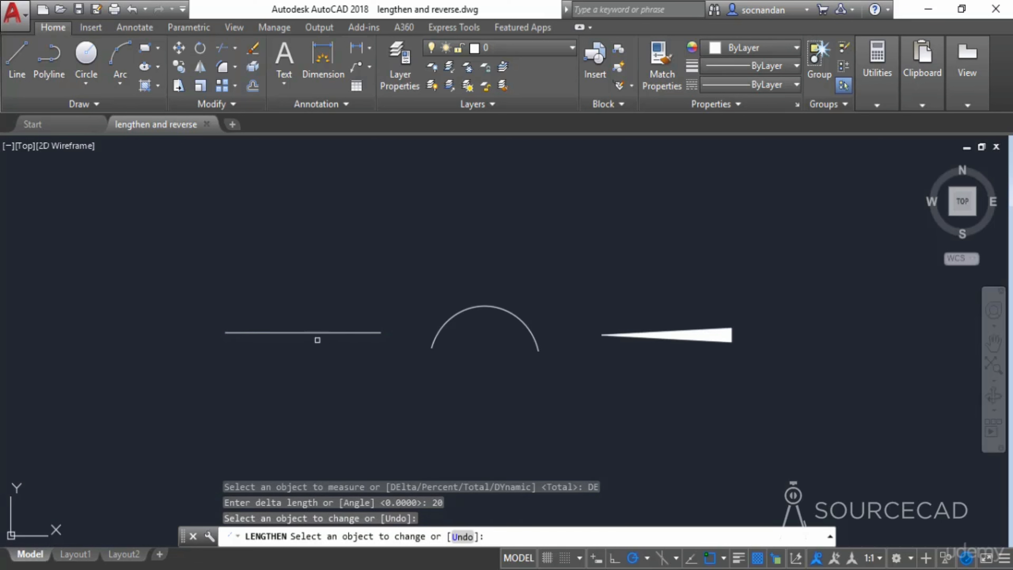
{"action": "left_click", "coordinate": [232, 333]}
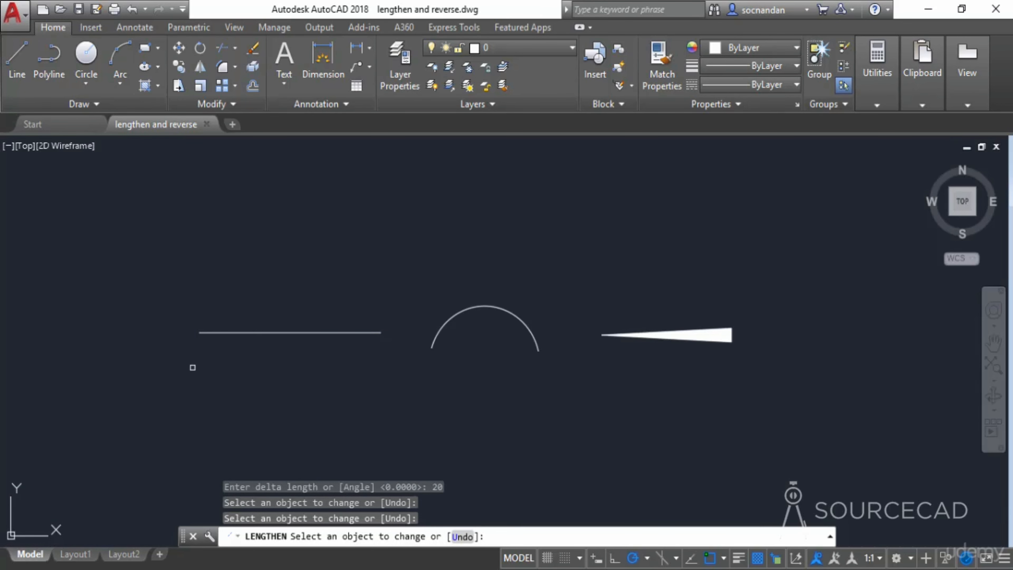
{"action": "right_click", "coordinate": [261, 356]}
{"action": "left_click", "coordinate": [283, 362]}
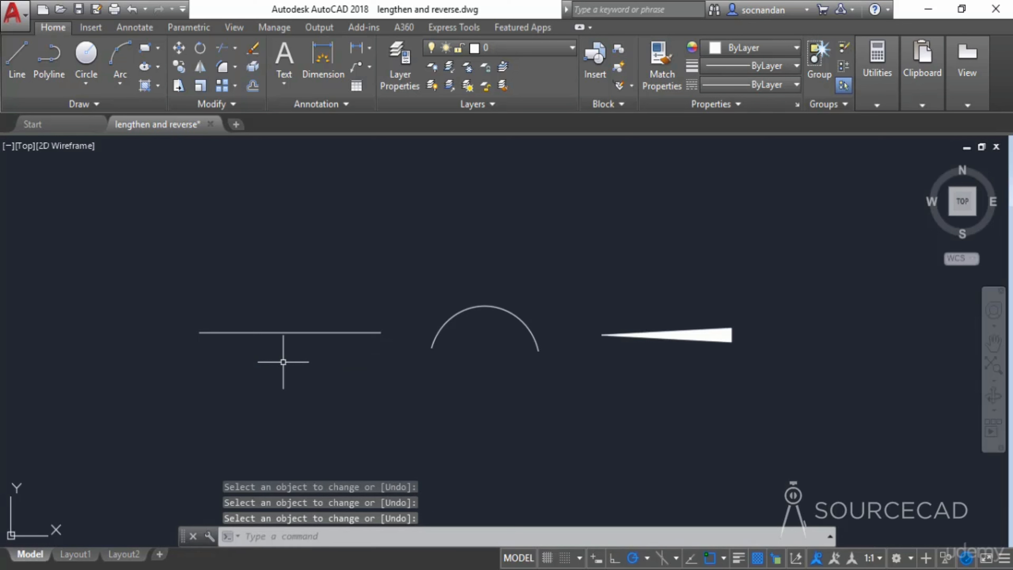
{"action": "key", "text": "Return"}
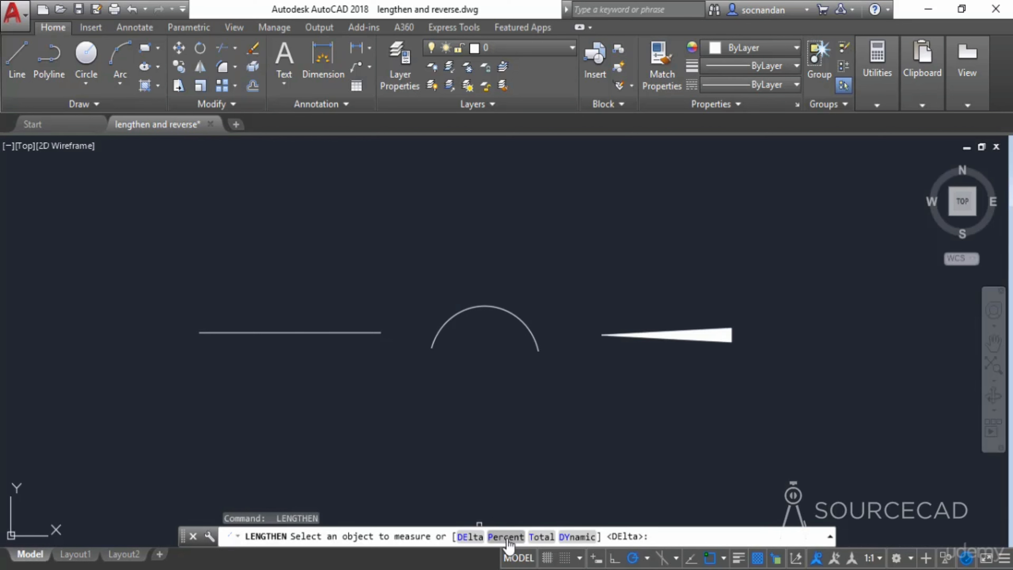
- Shorten the arc to 70 percent of its length using Lengthen's Percent option, picking its right end
{"action": "left_click", "coordinate": [505, 536]}
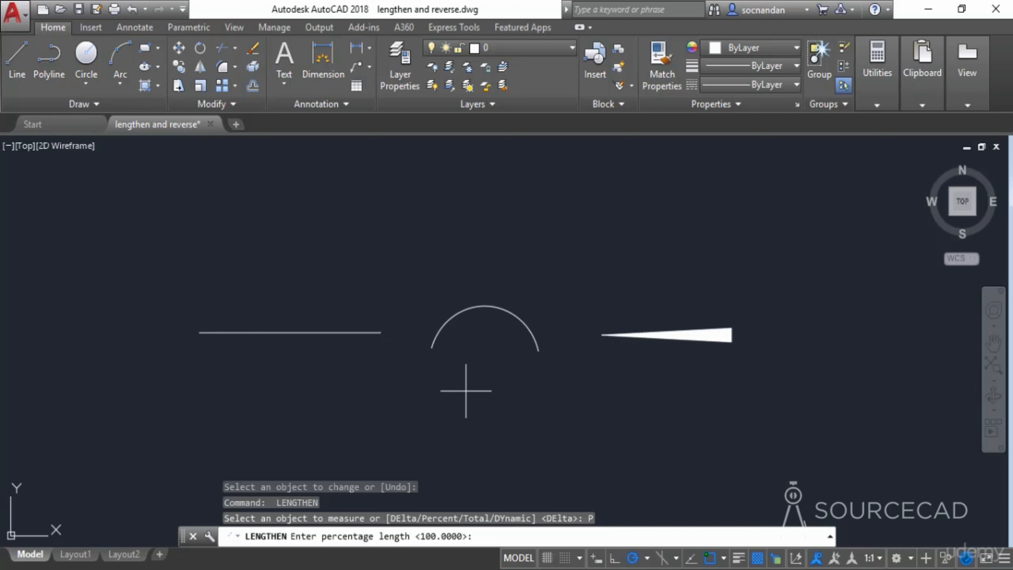
{"action": "type", "text": "7"}
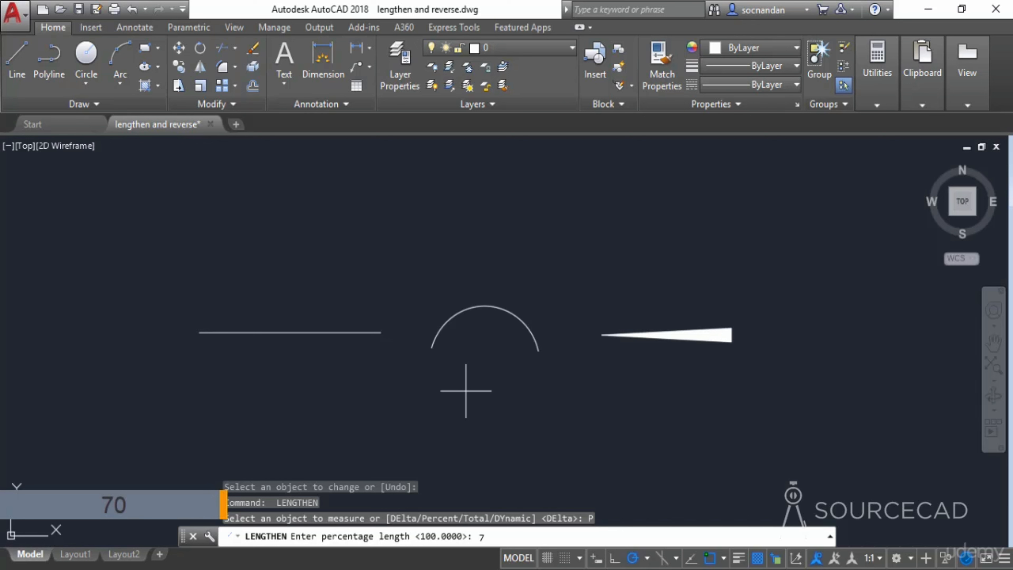
{"action": "type", "text": "0"}
{"action": "key", "text": "Return"}
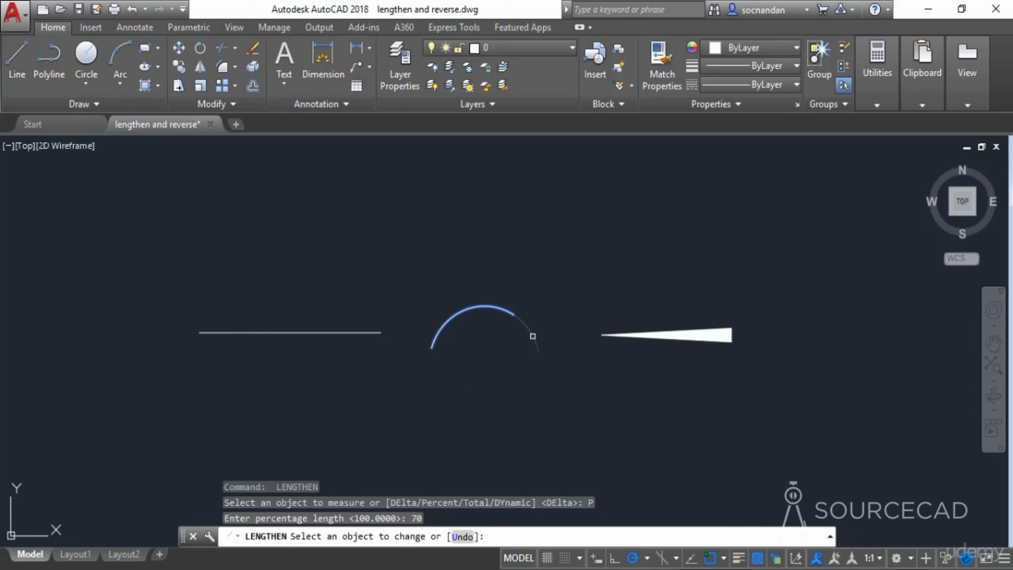
{"action": "left_click", "coordinate": [533, 336]}
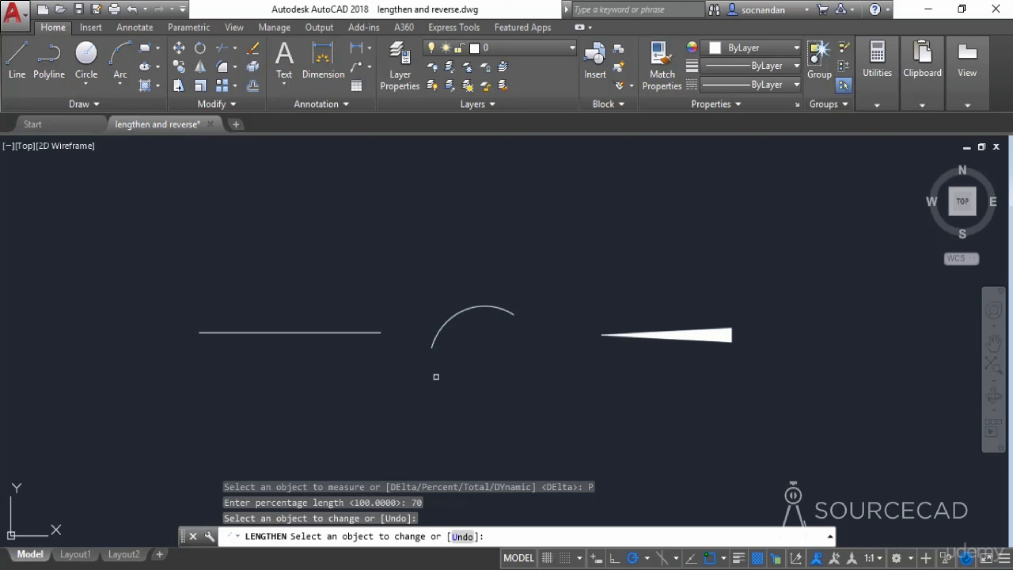
{"action": "key", "text": "Return"}
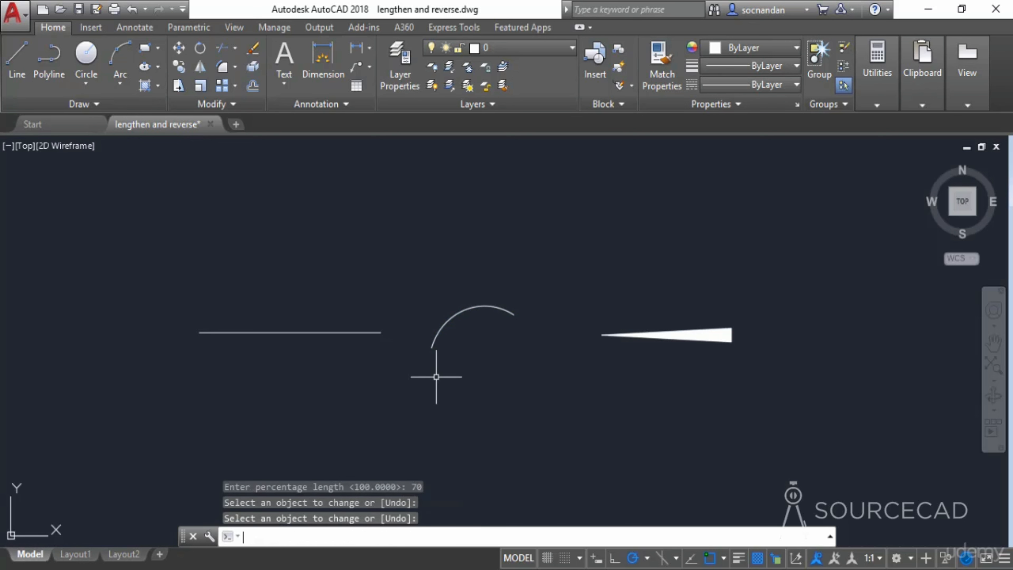
- Set the straight line's total length to 60 with Lengthen's Total option, picking its left end
{"action": "key", "text": "Return"}
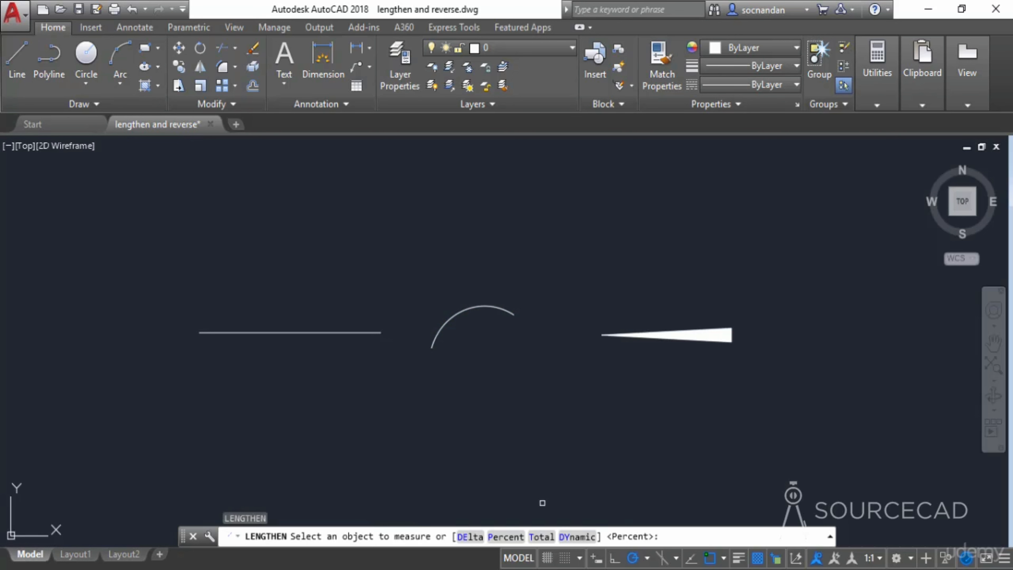
{"action": "left_click", "coordinate": [541, 537]}
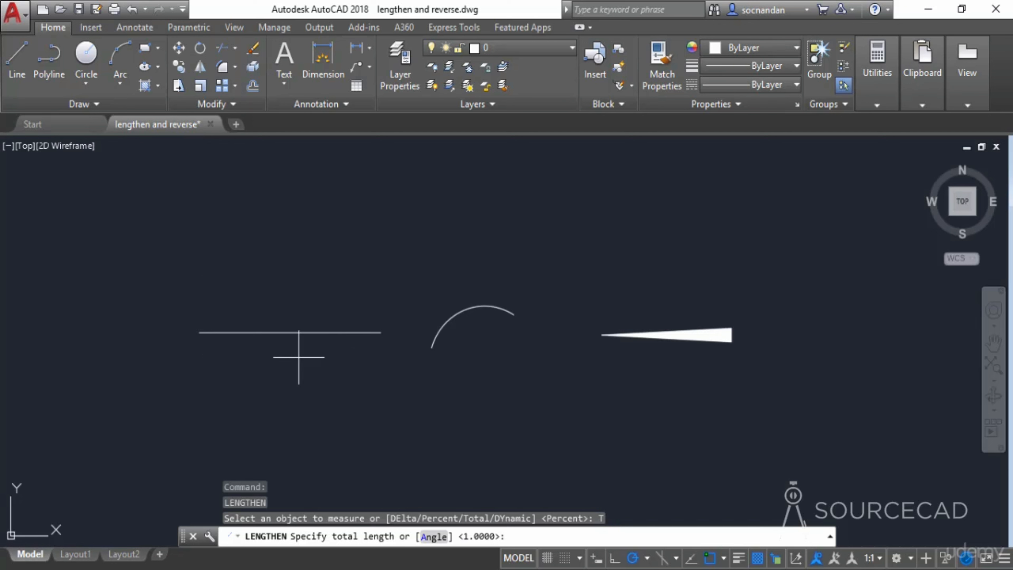
{"action": "type", "text": "60"}
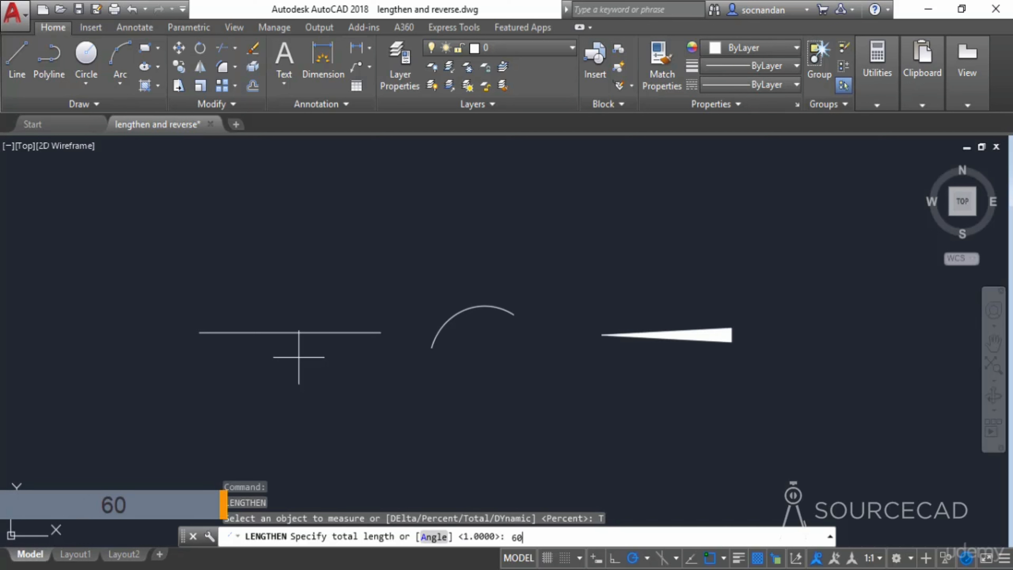
{"action": "key", "text": "Return"}
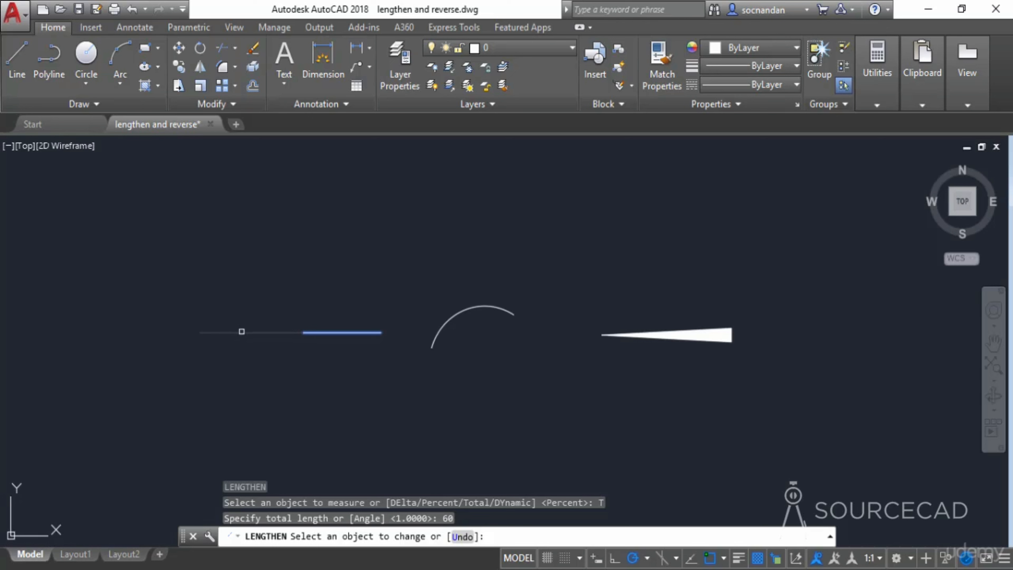
{"action": "left_click", "coordinate": [242, 331]}
{"action": "right_click", "coordinate": [261, 368]}
{"action": "left_click", "coordinate": [286, 378]}
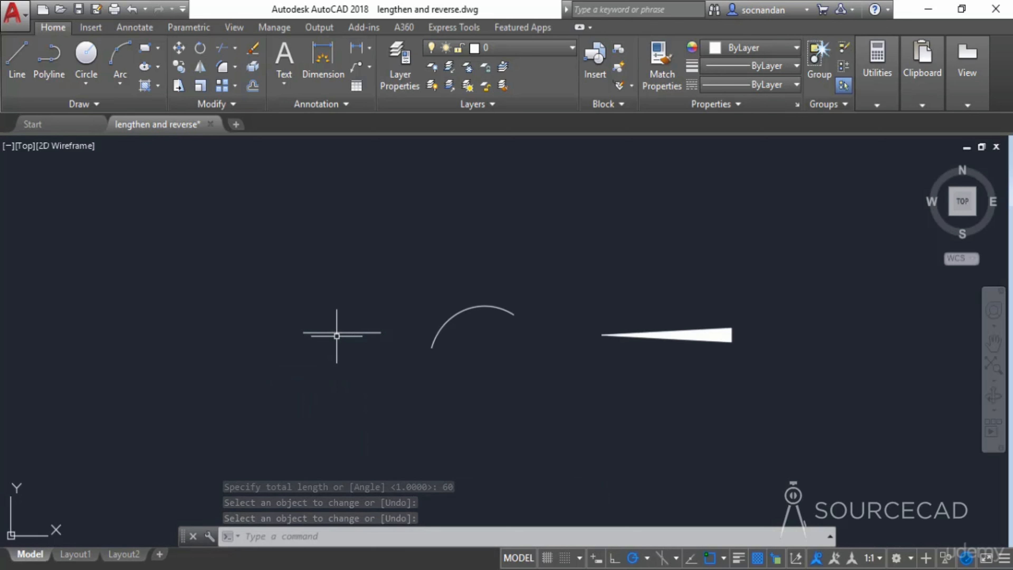
- Measure the straight line, then use Lengthen's Dynamic option to stretch its left end farther left
{"action": "key", "text": "Return"}
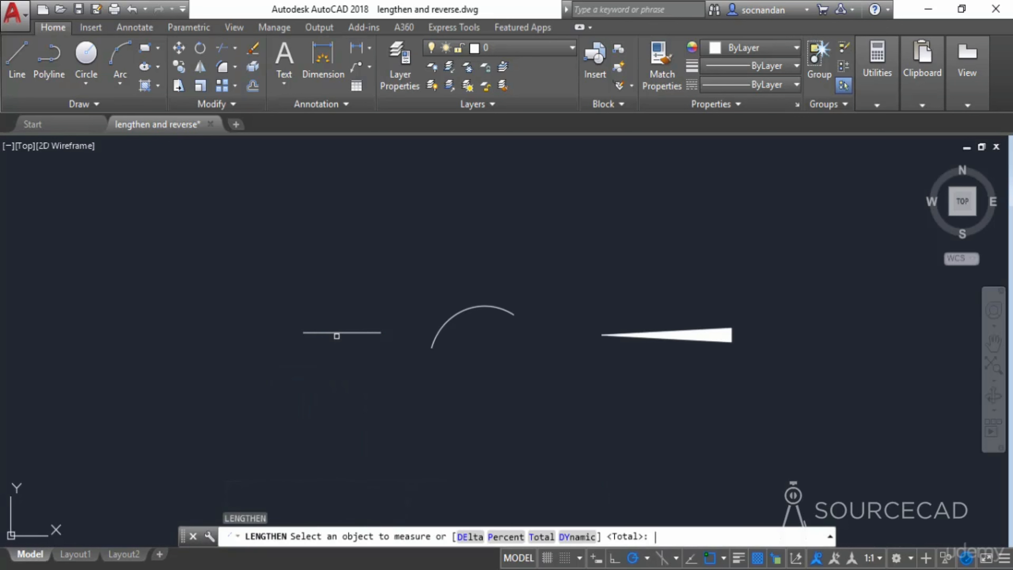
{"action": "left_click", "coordinate": [341, 332]}
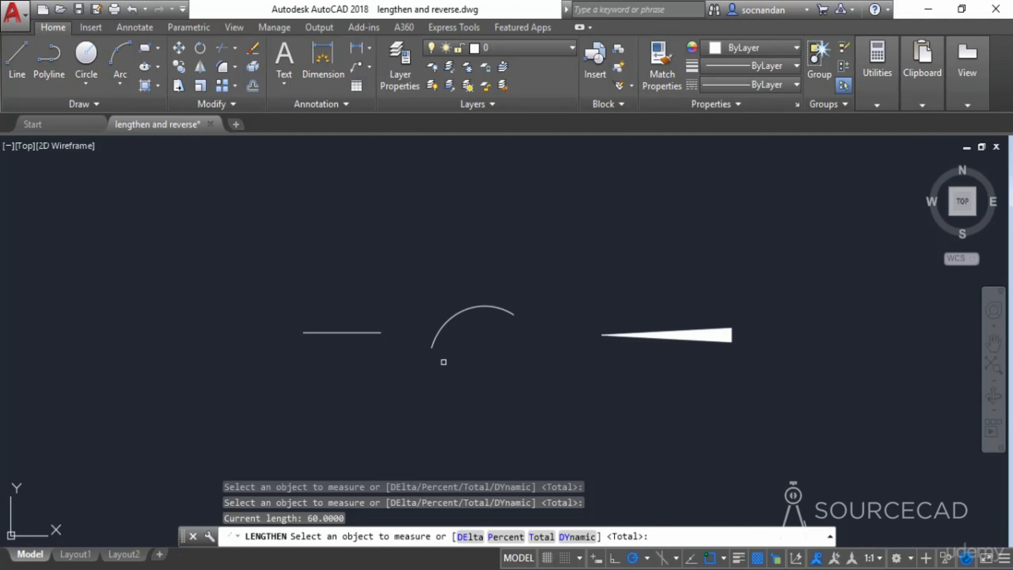
{"action": "left_click", "coordinate": [577, 537]}
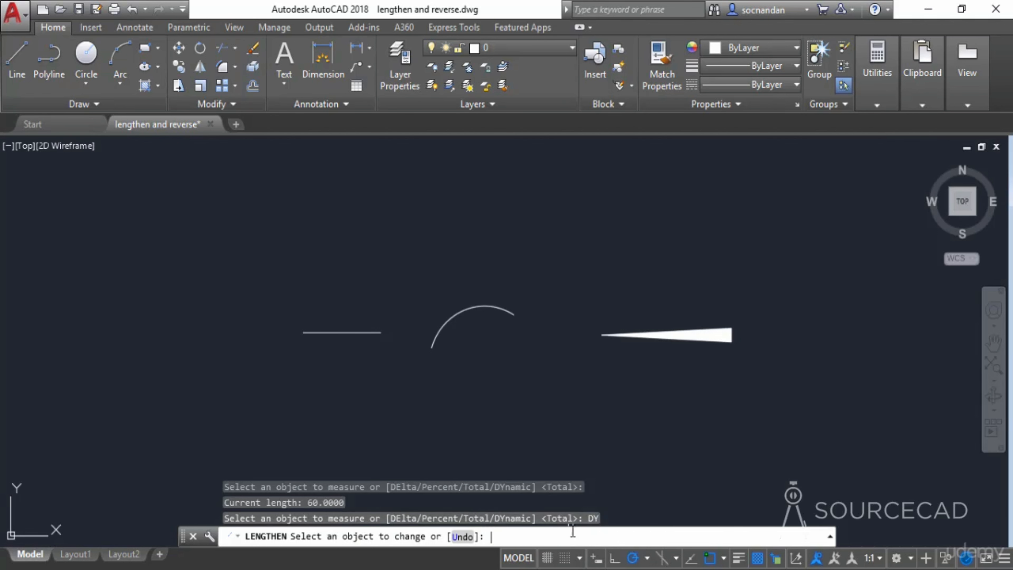
{"action": "left_click", "coordinate": [311, 333]}
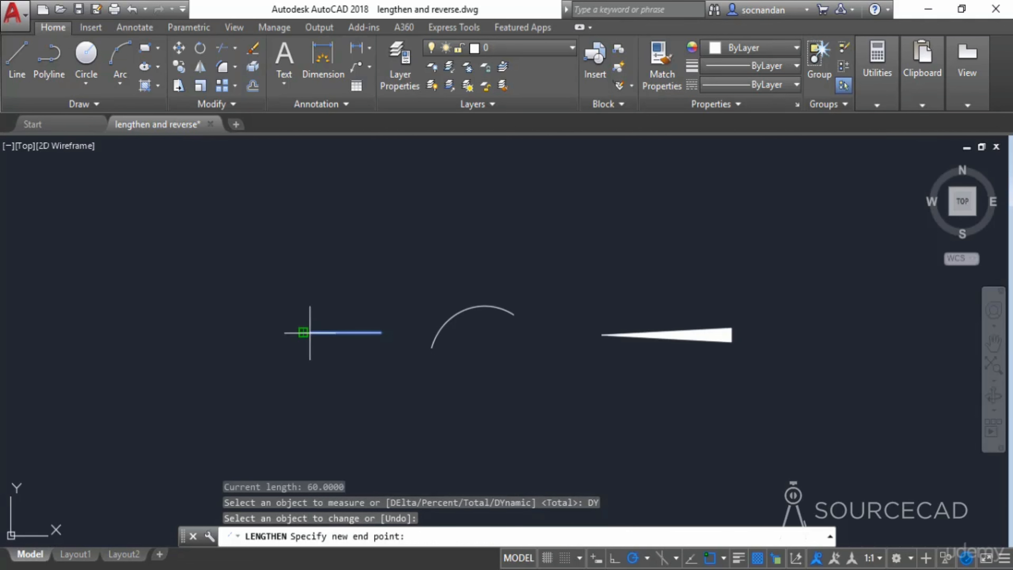
{"action": "left_click", "coordinate": [142, 332]}
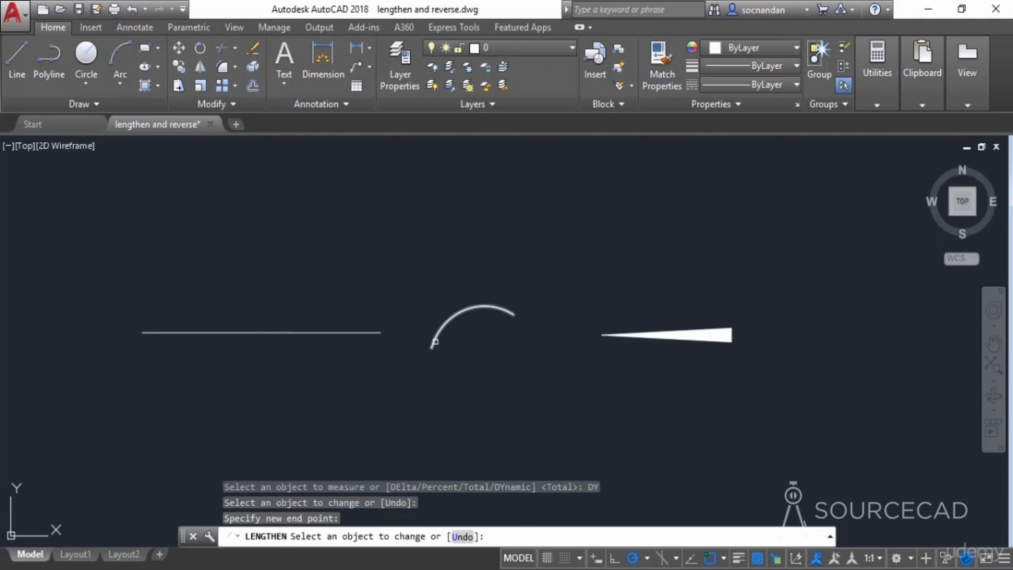
- Dynamically extend the arc's lower left end down around toward the bottom of its circle
{"action": "left_click", "coordinate": [434, 345]}
{"action": "left_click", "coordinate": [467, 427]}
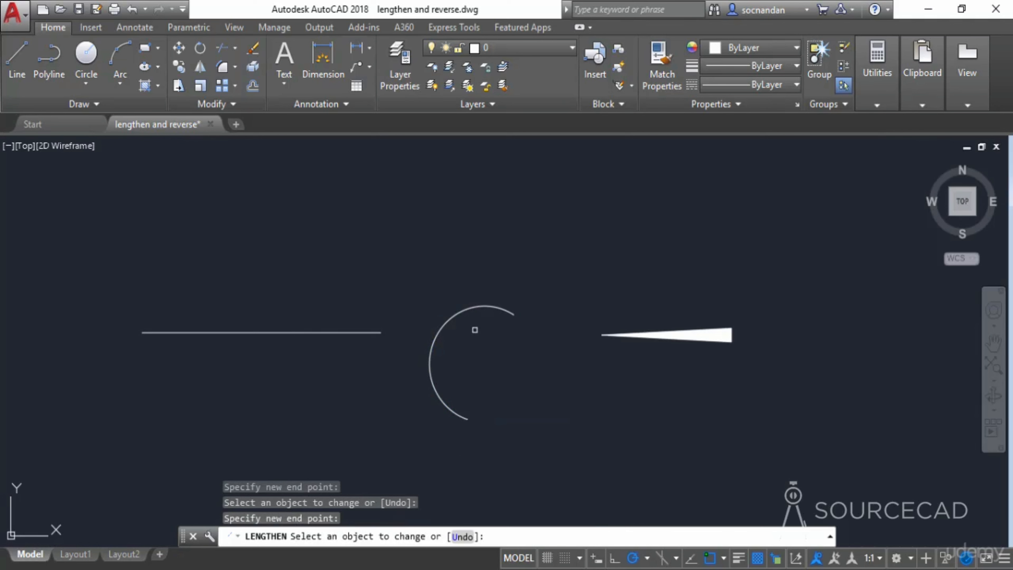
{"action": "key", "text": "Escape"}
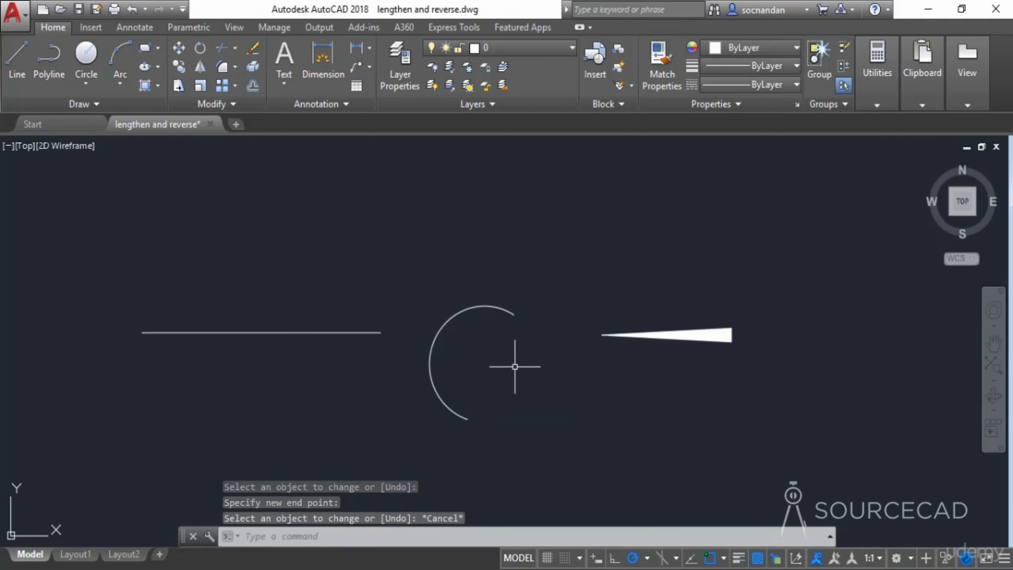
- Erase the straight line and the arc, leaving only the tapered polyline
{"action": "left_click", "coordinate": [509, 415]}
{"action": "left_click", "coordinate": [315, 258]}
{"action": "right_click", "coordinate": [316, 259]}
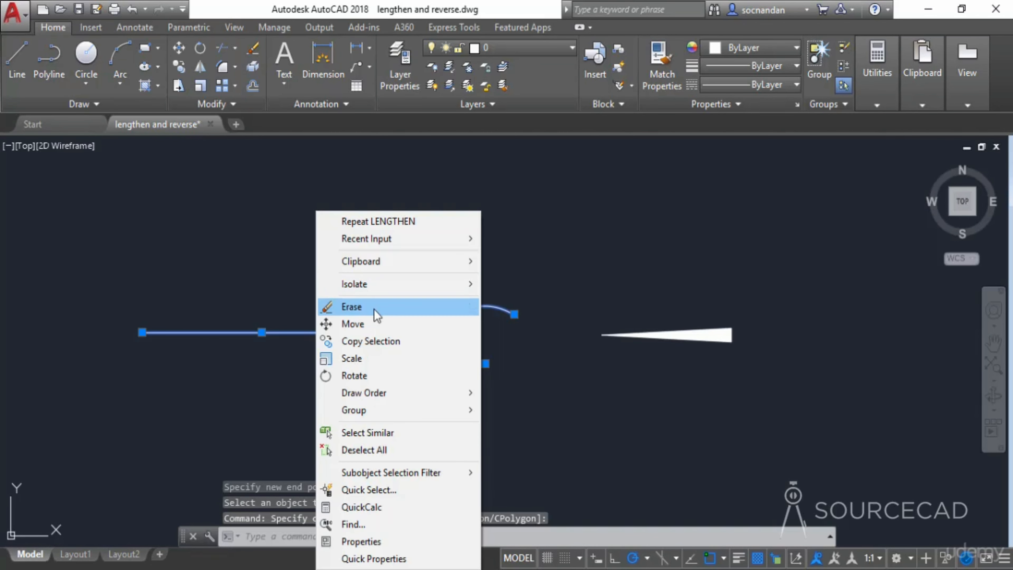
{"action": "left_click", "coordinate": [371, 297]}
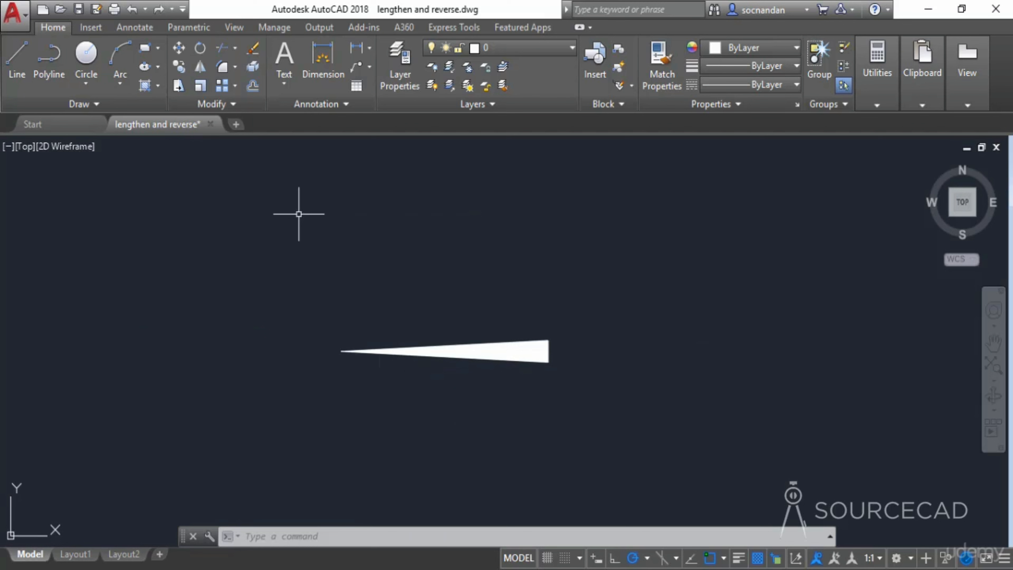
- Reverse the direction of the tapered polyline with the Reverse command
{"action": "left_click", "coordinate": [232, 105]}
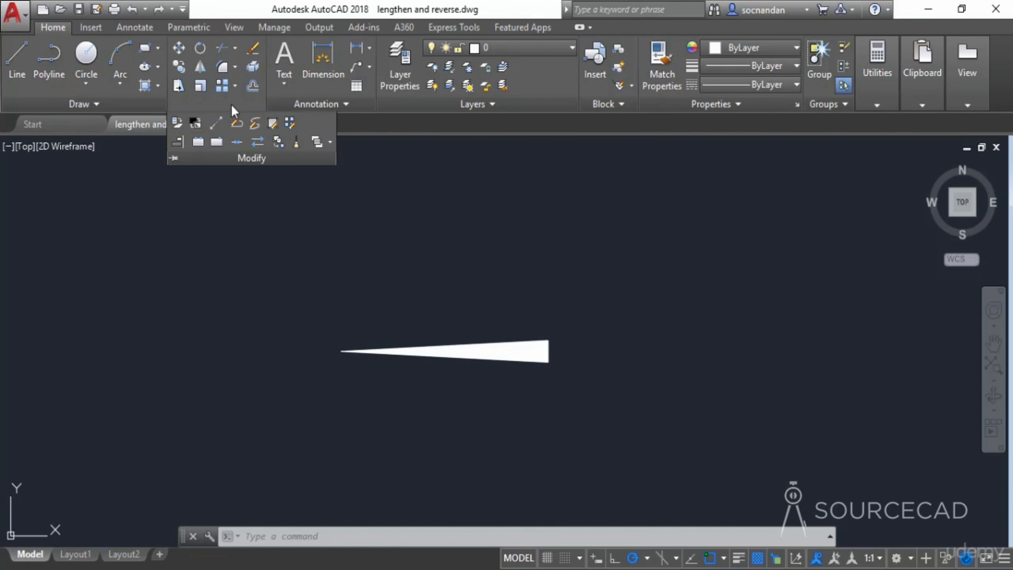
{"action": "left_click", "coordinate": [257, 143]}
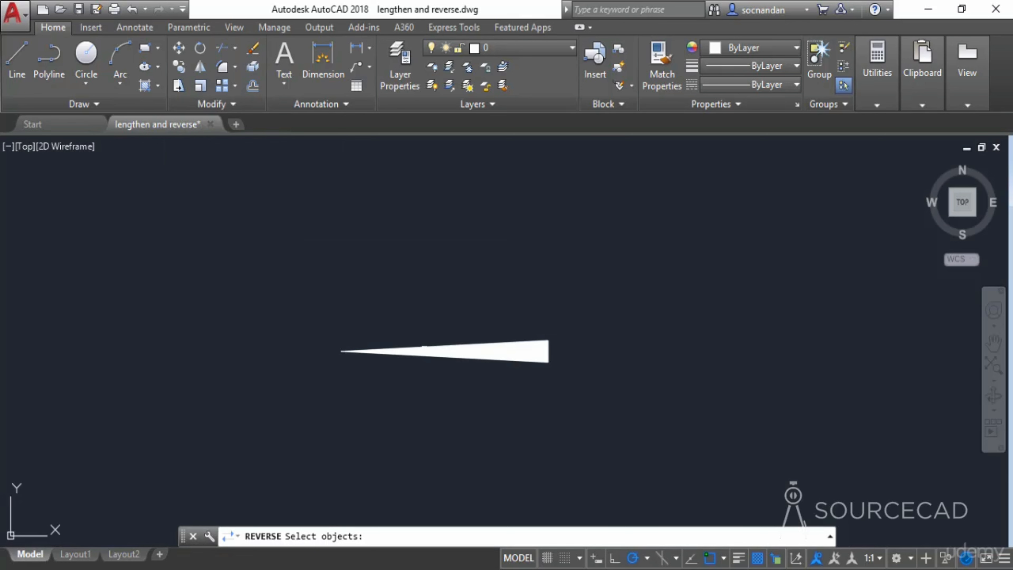
{"action": "left_click", "coordinate": [420, 353]}
{"action": "left_click", "coordinate": [398, 319]}
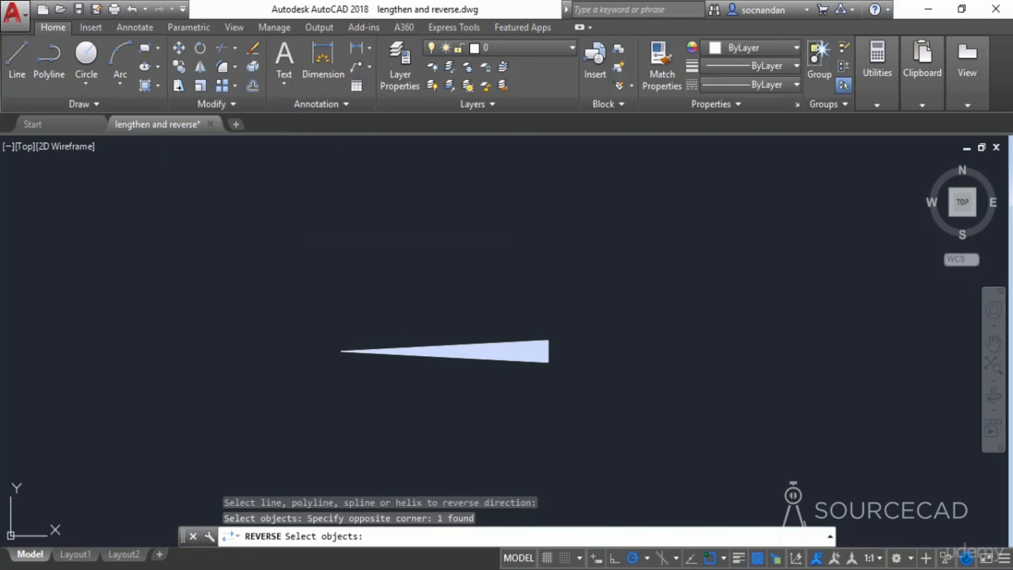
{"action": "key", "text": "Return"}
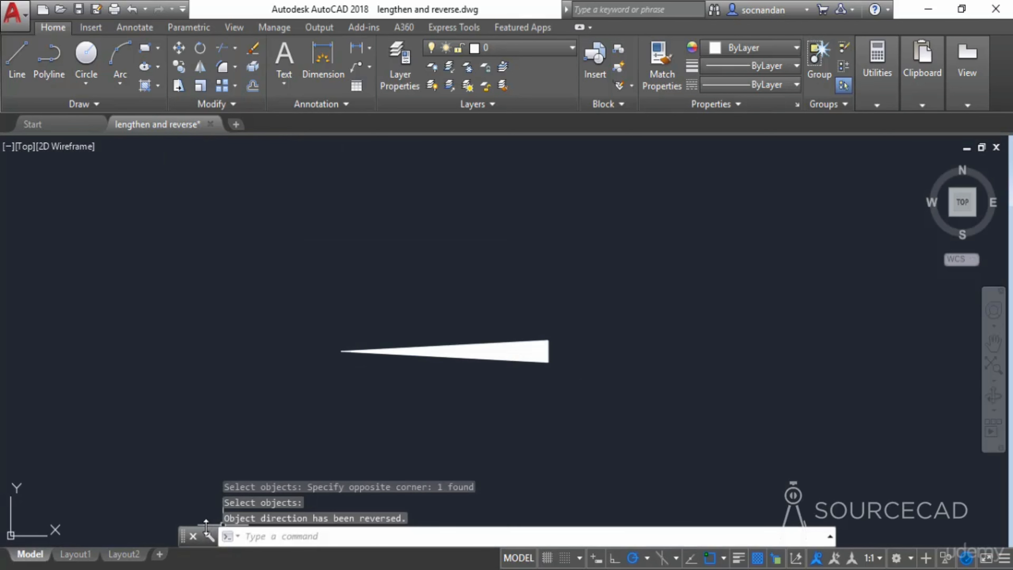
- Set the PLINEREVERSEWIDTHS system variable to 1
{"action": "left_click_drag", "start_coordinate": [207, 527], "coordinate": [208, 512]}
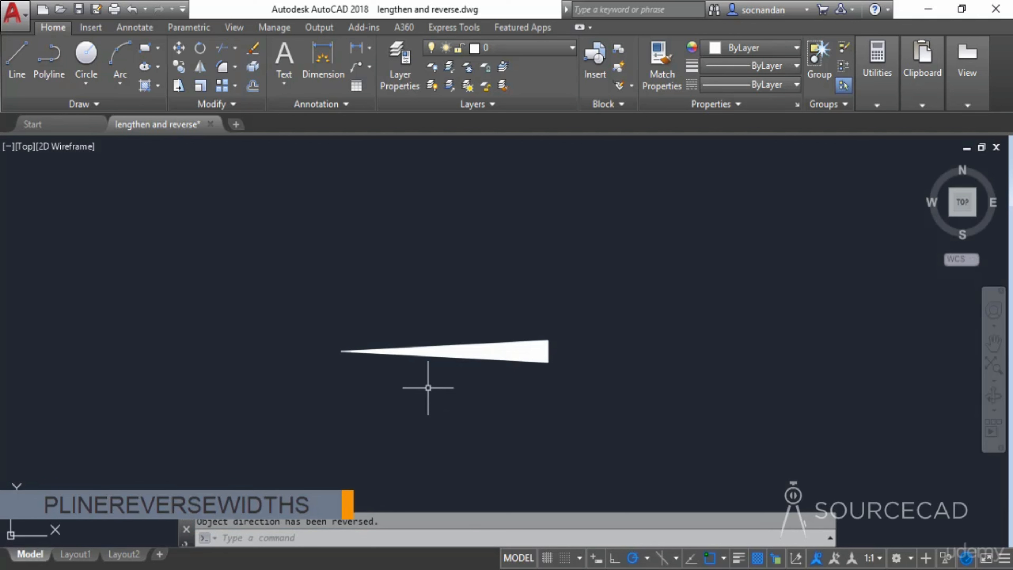
{"action": "type", "text": "PLINEREVERSe"}
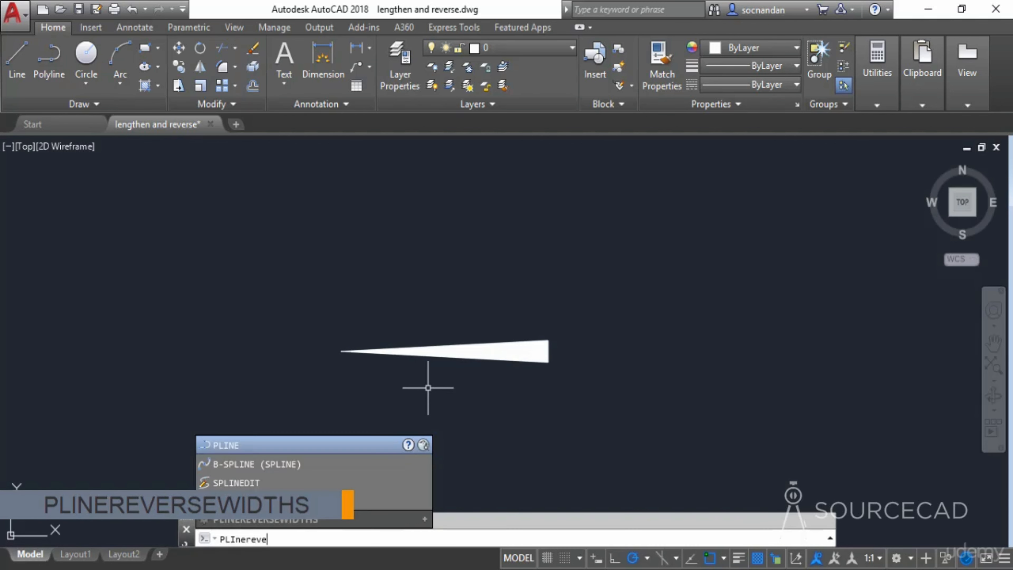
{"action": "type", "text": "widths"}
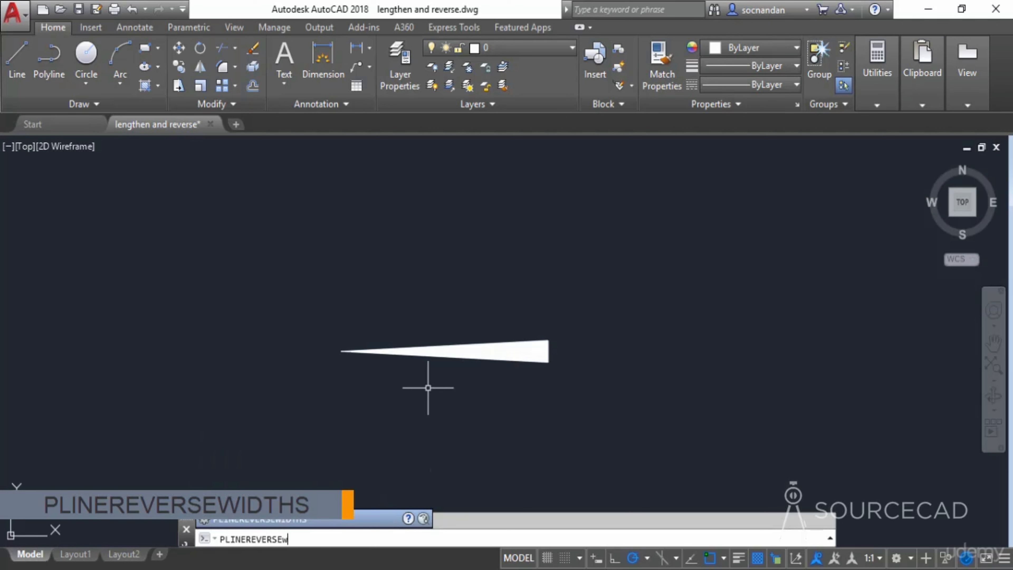
{"action": "key", "text": "Return"}
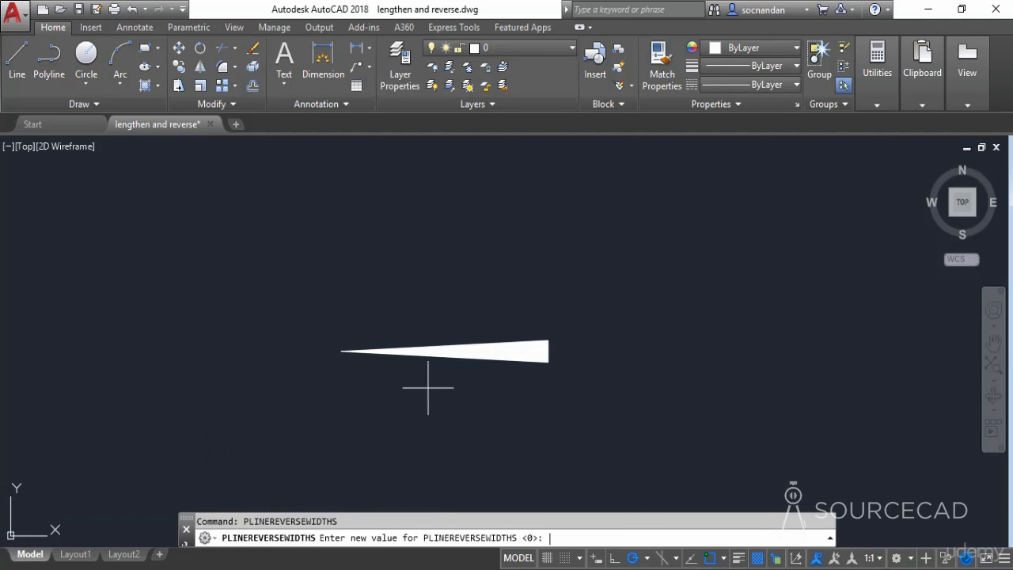
{"action": "type", "text": "1"}
{"action": "key", "text": "Return"}
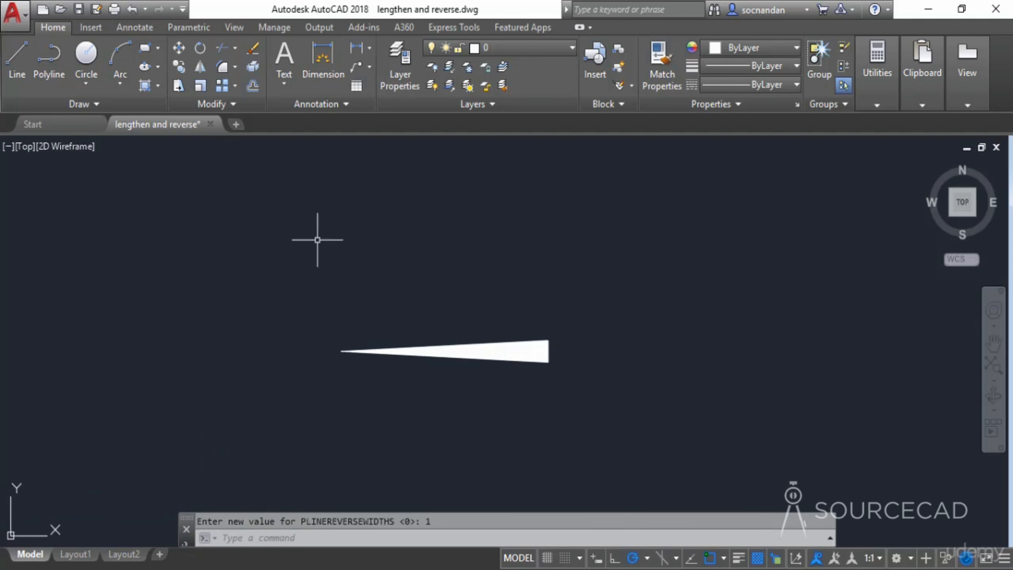
- Reverse the tapered polyline's direction again with the Reverse command
{"action": "left_click", "coordinate": [228, 107]}
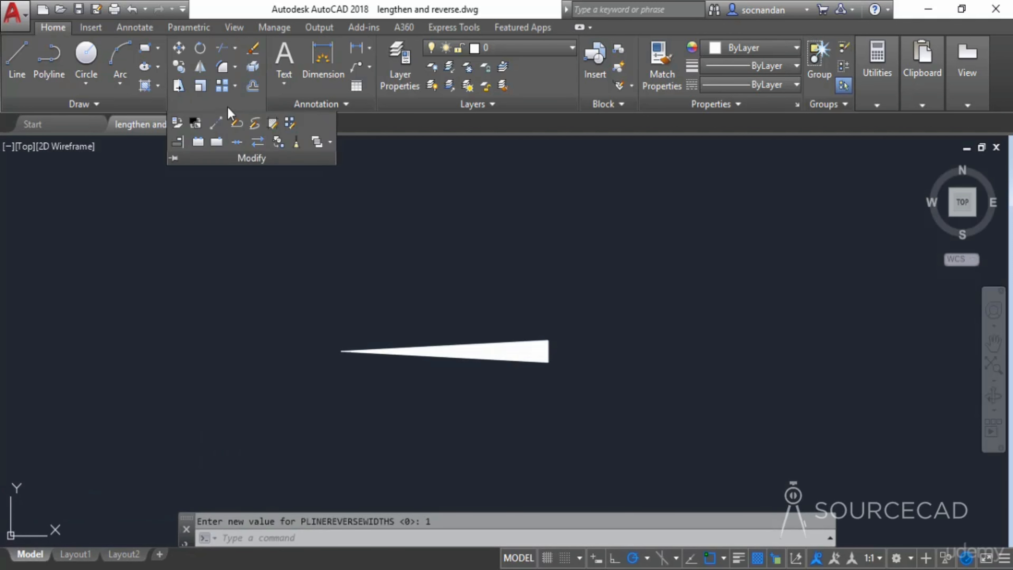
{"action": "left_click", "coordinate": [258, 142]}
{"action": "left_click", "coordinate": [415, 355]}
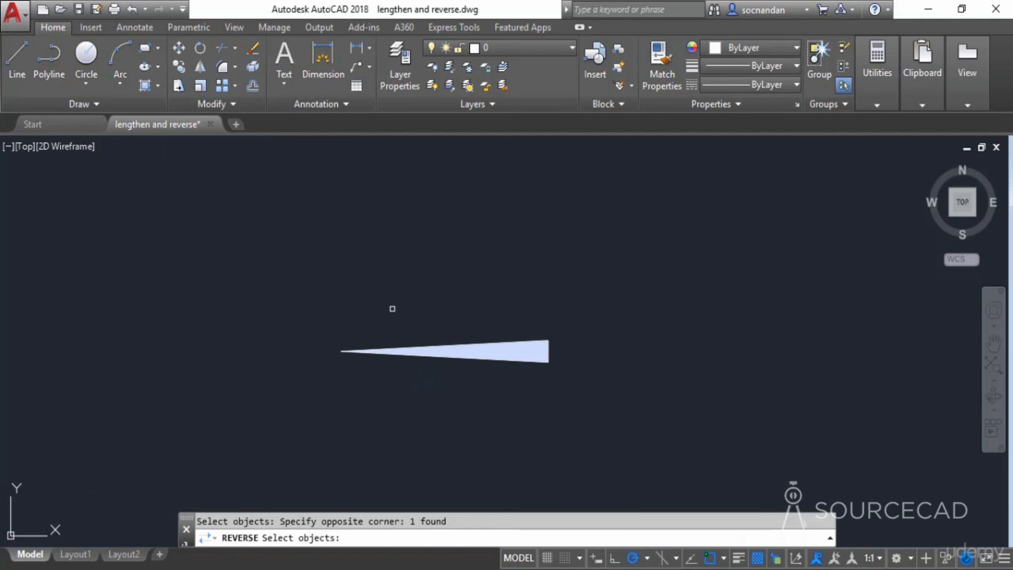
{"action": "key", "text": "Return"}
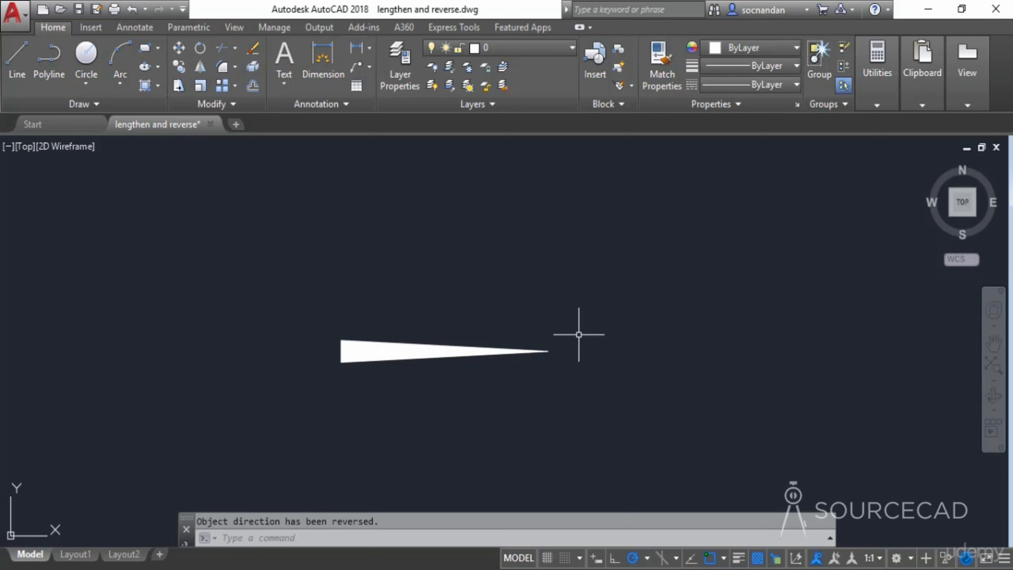
- Set the PLINEREVERSEWIDTHS system variable back to 0
{"action": "type", "text": "PLIne"}
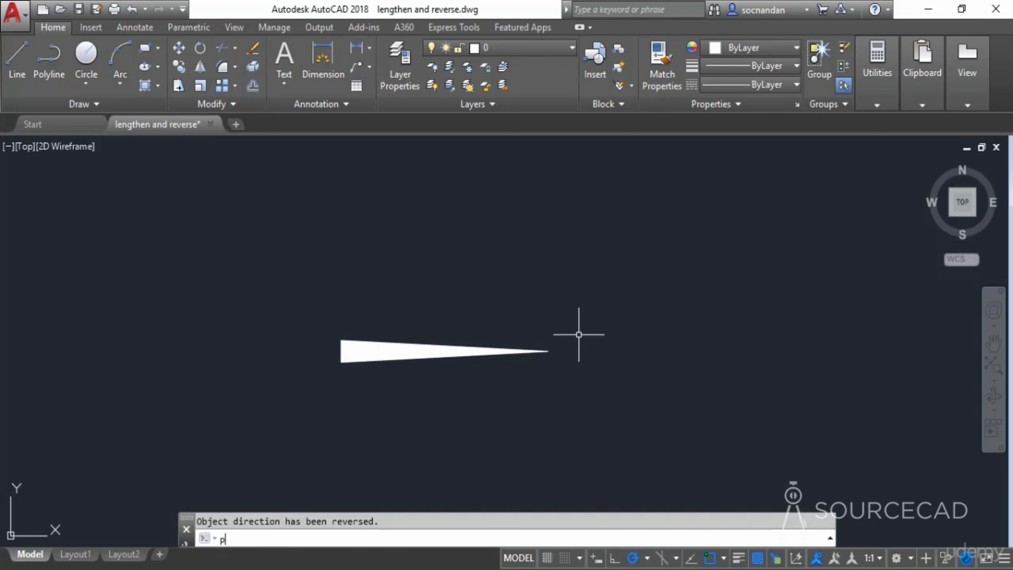
{"action": "type", "text": "REVERSEWIDTHS"}
{"action": "key", "text": "Return"}
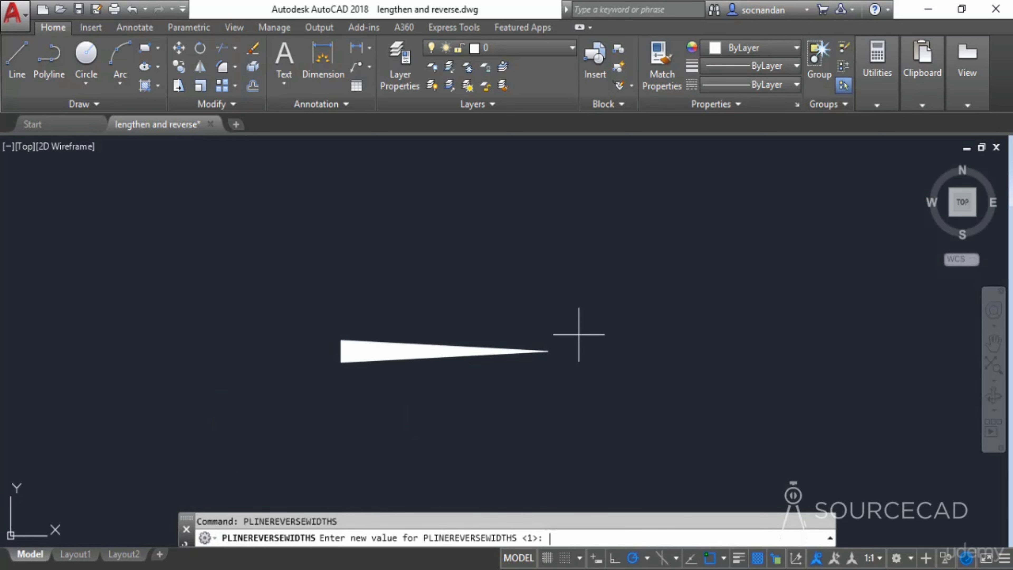
{"action": "type", "text": "0"}
{"action": "key", "text": "Return"}
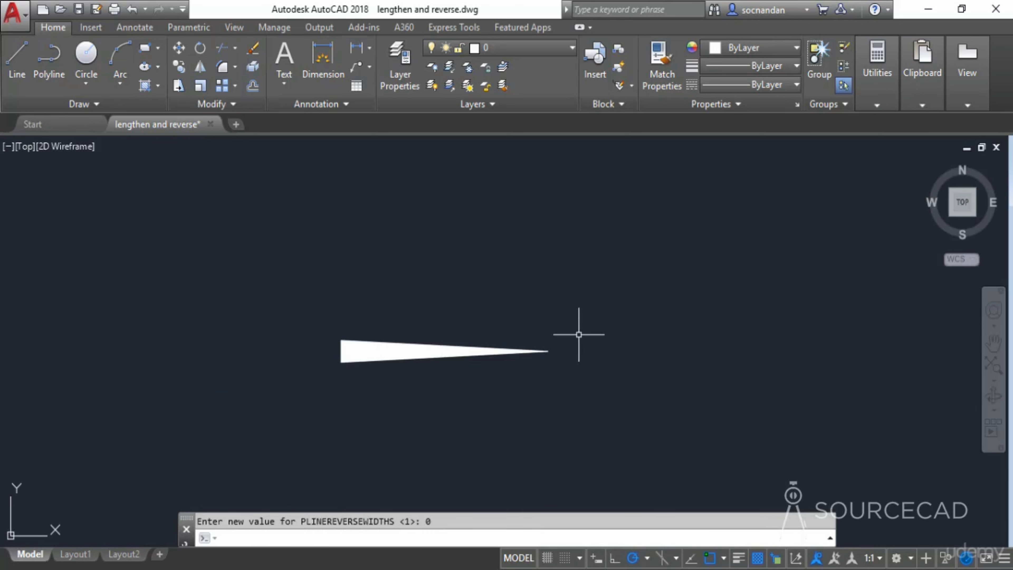
- Select the tapered polyline and open its shortcut menu
{"action": "left_click", "coordinate": [582, 380]}
{"action": "left_click", "coordinate": [486, 258]}
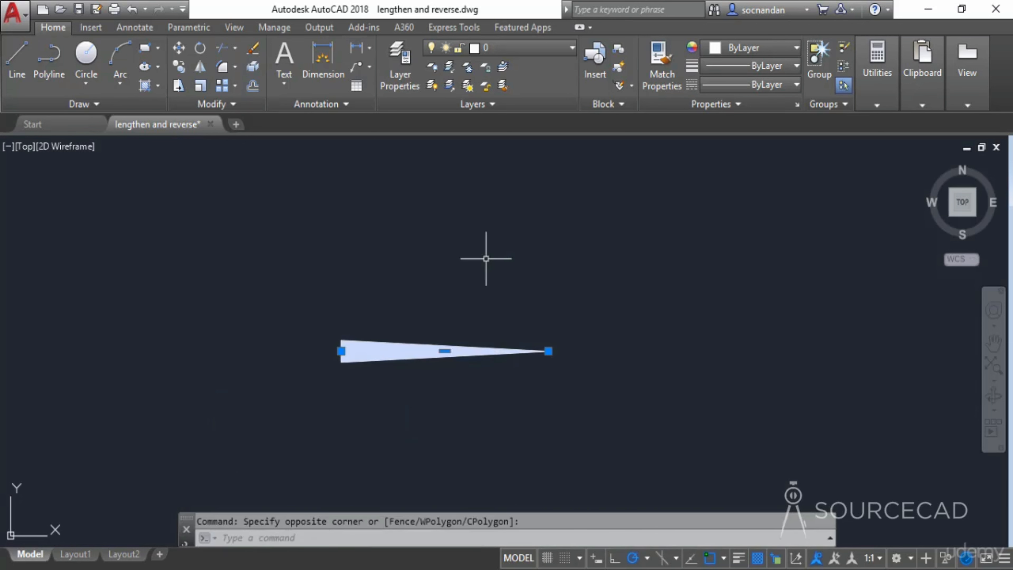
{"action": "right_click", "coordinate": [486, 256]}
{"action": "left_click", "coordinate": [514, 286]}
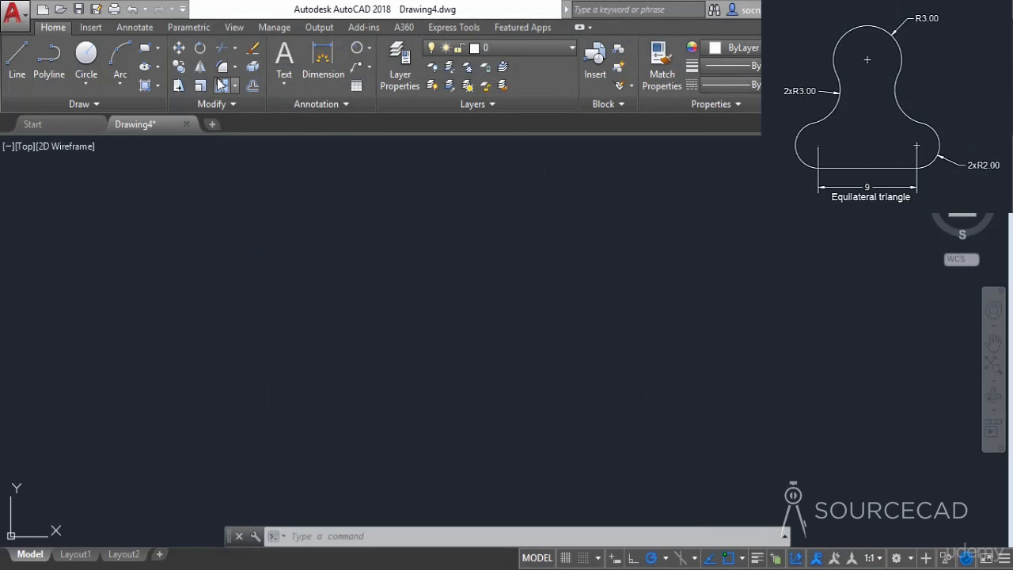
- Draw an equilateral triangle with the Polygon command using 3 sides and the Edge option with a 9-unit edge
{"action": "left_click", "coordinate": [159, 50]}
{"action": "left_click", "coordinate": [171, 103]}
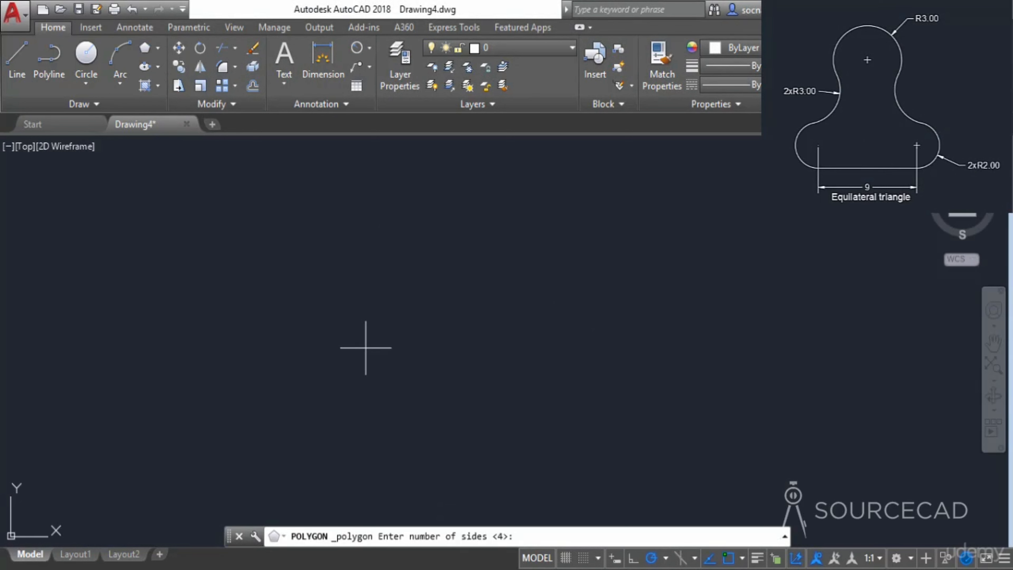
{"action": "type", "text": "3"}
{"action": "key", "text": "Return"}
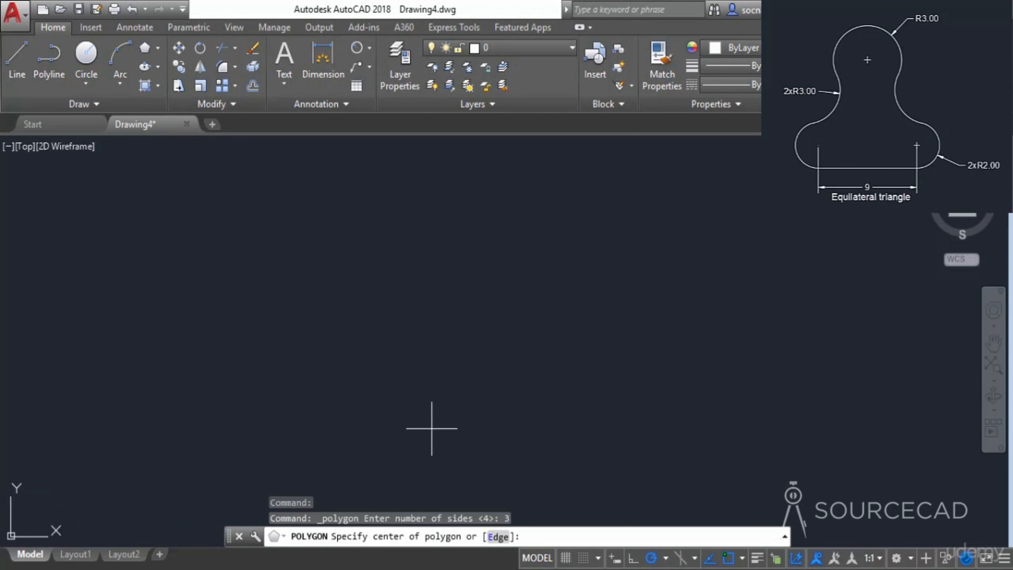
{"action": "left_click", "coordinate": [498, 536]}
{"action": "left_click", "coordinate": [384, 393]}
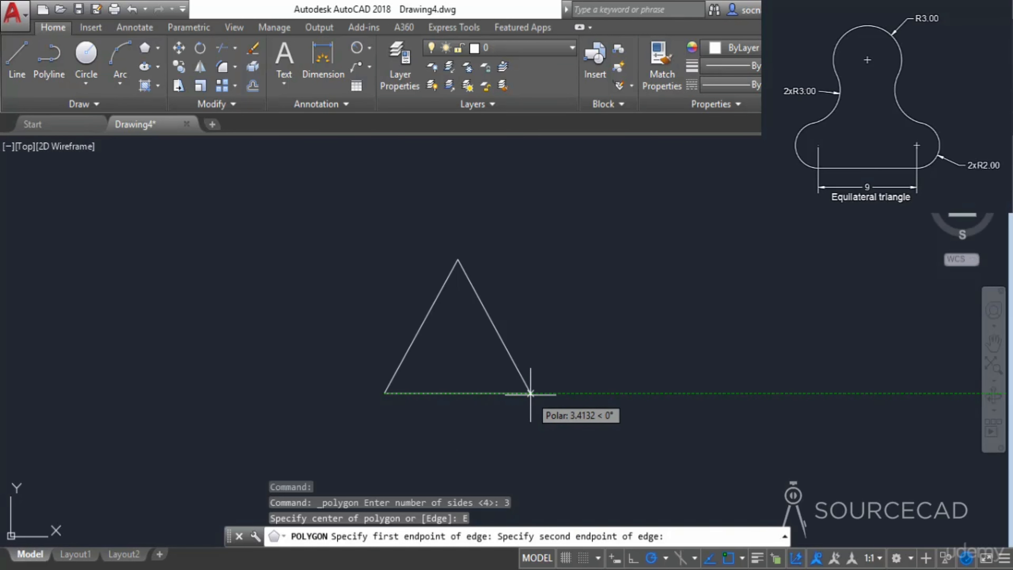
{"action": "type", "text": "9"}
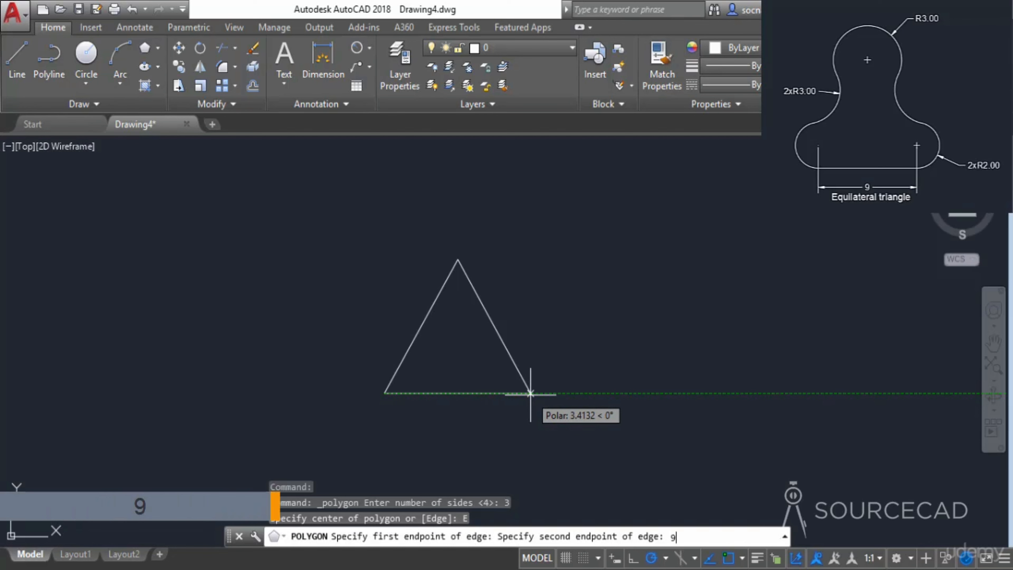
{"action": "key", "text": "Return"}
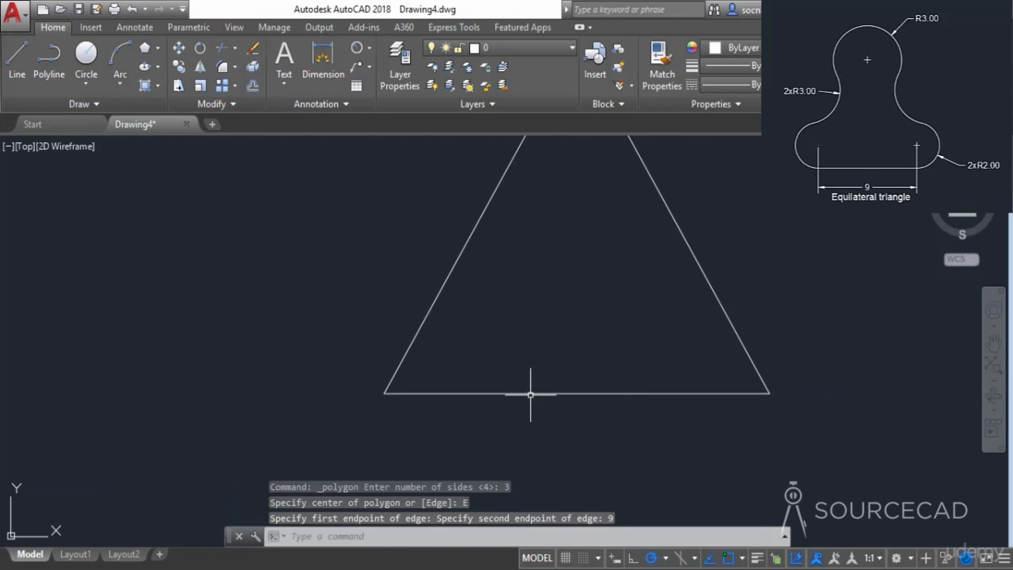
- Draw a circle of radius 3 centred on the triangle's top vertex
{"action": "scroll", "coordinate": [531, 397], "scroll_direction": "down", "scroll_amount": 3}
{"action": "mouse_move", "coordinate": [581, 317]}
{"action": "middle_mouse_down"}
{"action": "mouse_move", "coordinate": [507, 352]}
{"action": "mouse_move", "coordinate": [454, 361]}
{"action": "middle_mouse_up"}
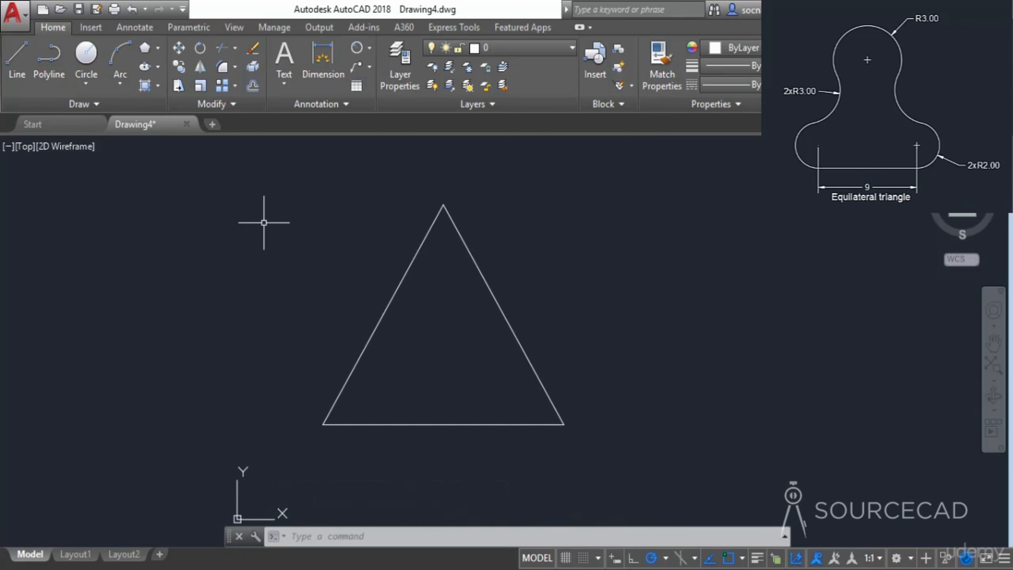
{"action": "left_click", "coordinate": [86, 60]}
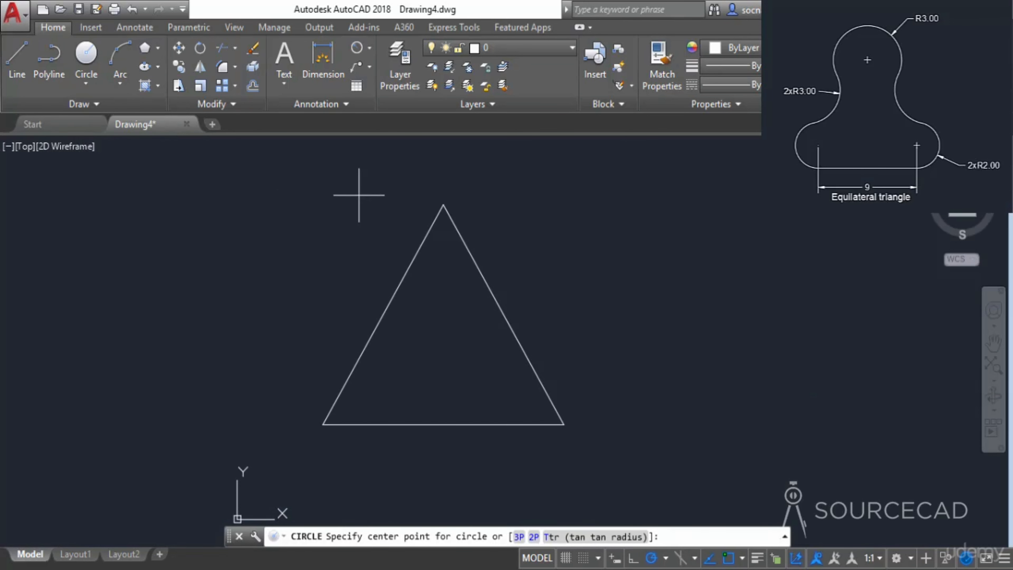
{"action": "left_click", "coordinate": [444, 204]}
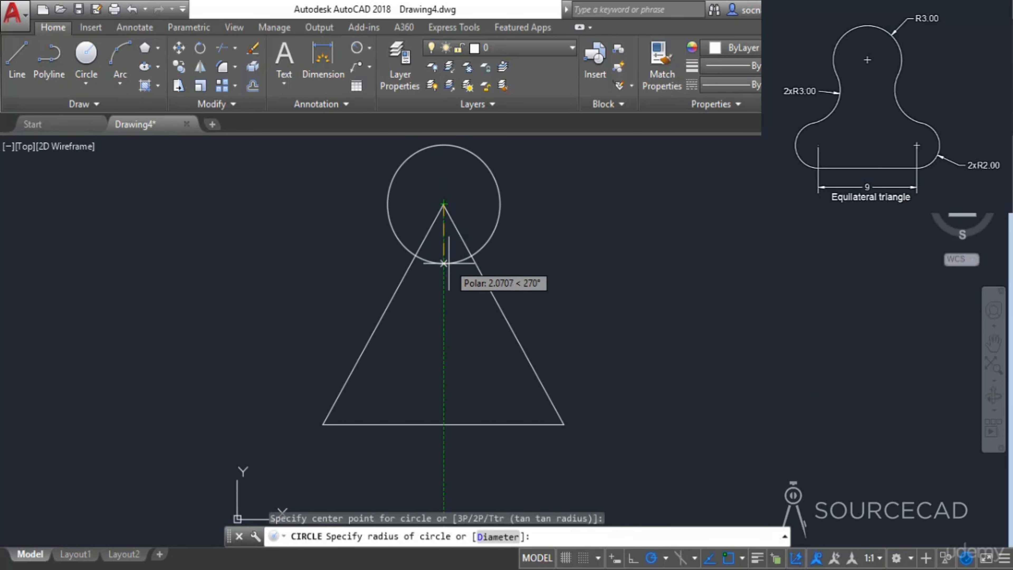
{"action": "type", "text": "3"}
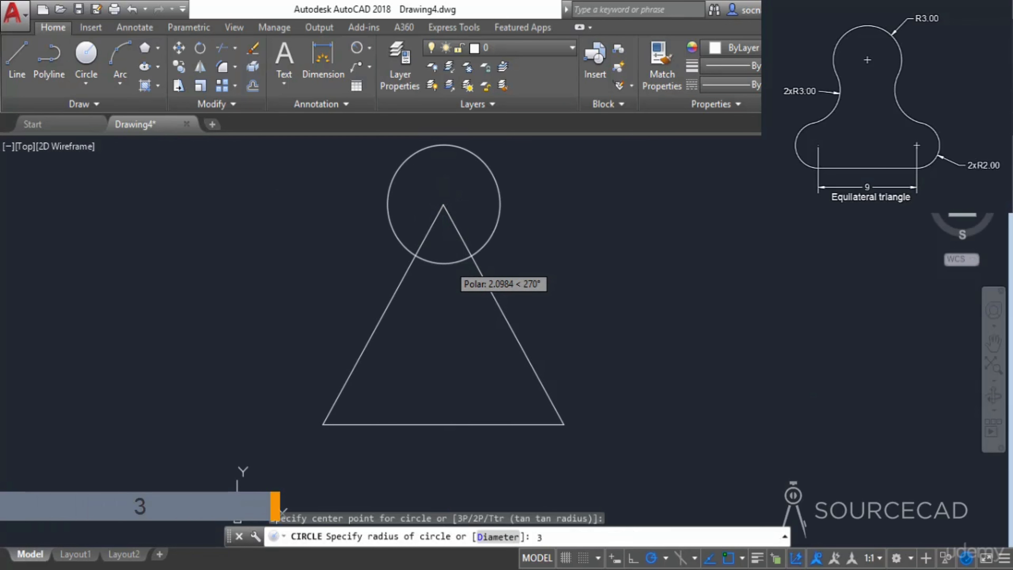
{"action": "key", "text": "Return"}
{"action": "key", "text": "Return"}
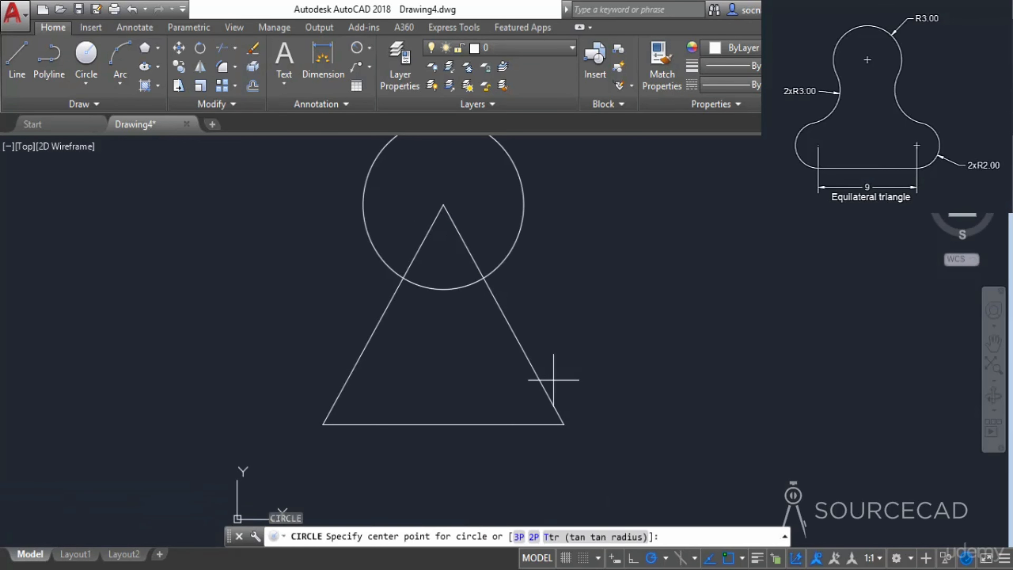
- Draw a circle of radius 2 centred on the triangle's lower-right vertex
{"action": "left_click", "coordinate": [563, 424]}
{"action": "type", "text": "2"}
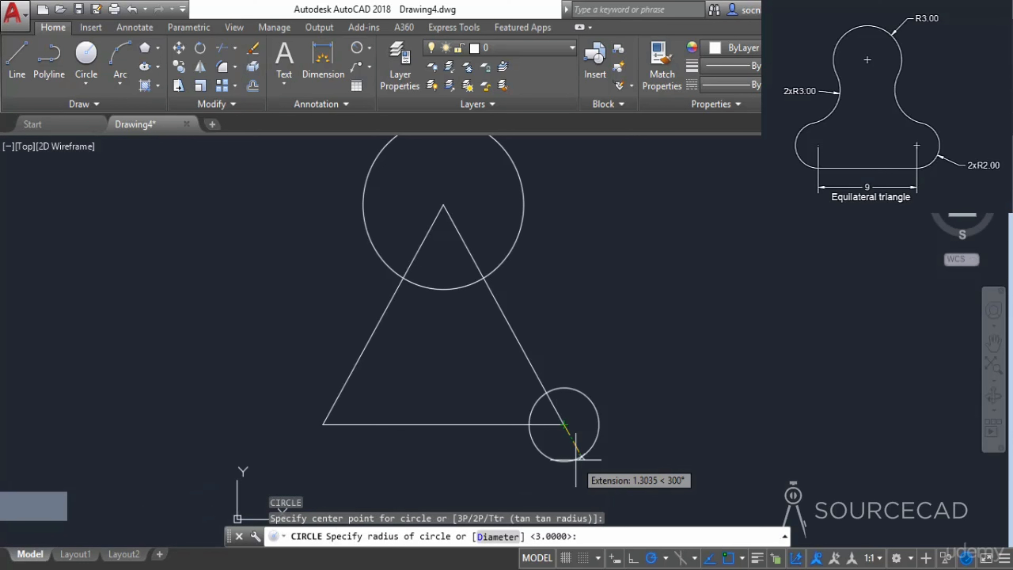
{"action": "key", "text": "Return"}
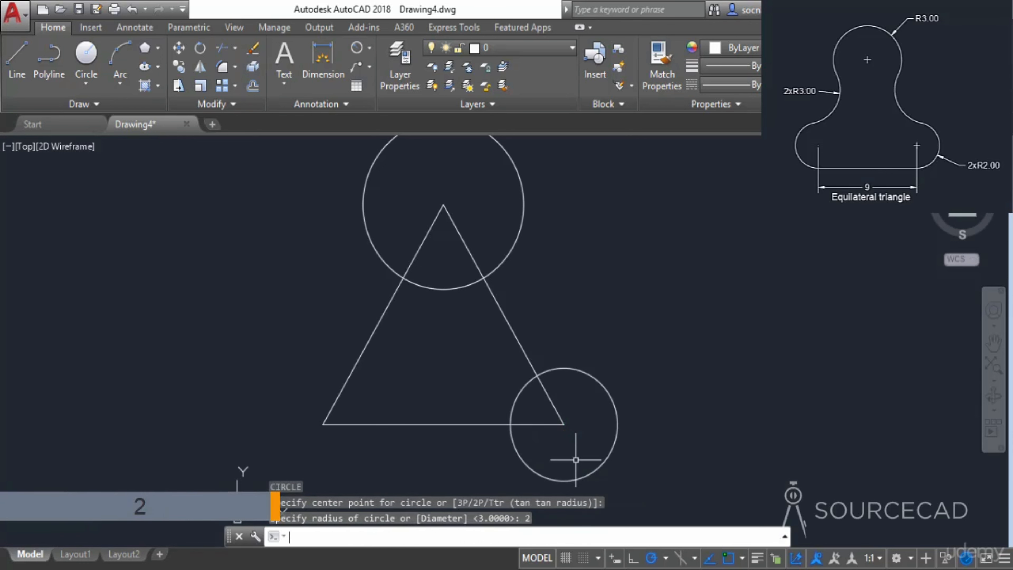
- Copy the radius 2 circle from the lower-right vertex to the triangle's lower-left vertex
{"action": "left_click", "coordinate": [183, 67]}
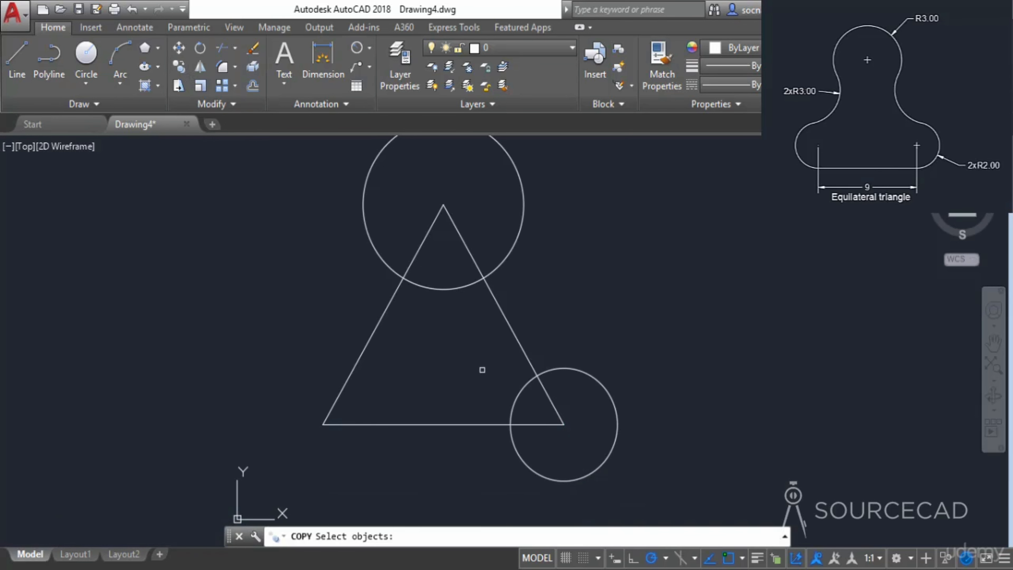
{"action": "left_click", "coordinate": [518, 397]}
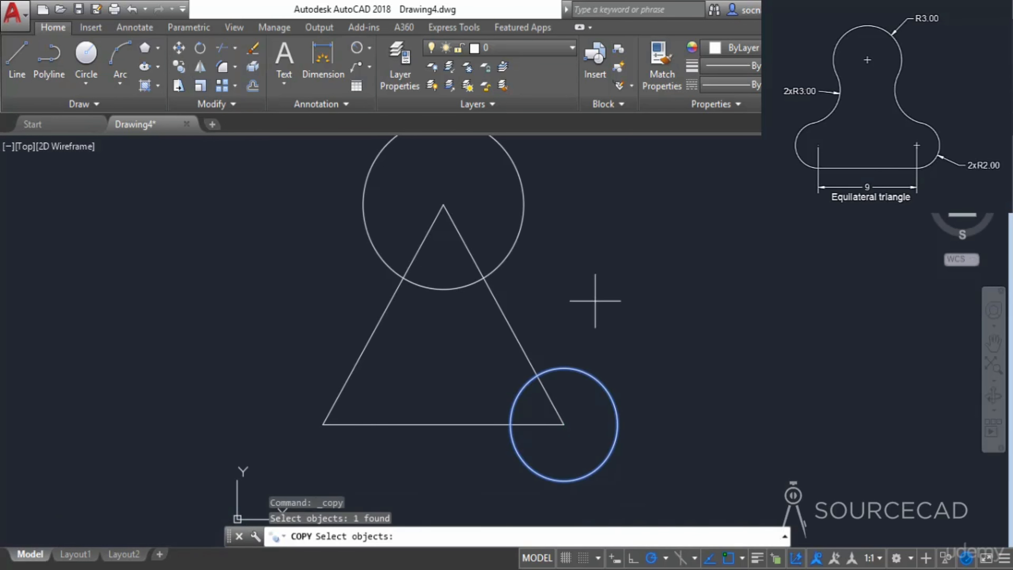
{"action": "key", "text": "Return"}
{"action": "left_click", "coordinate": [562, 424]}
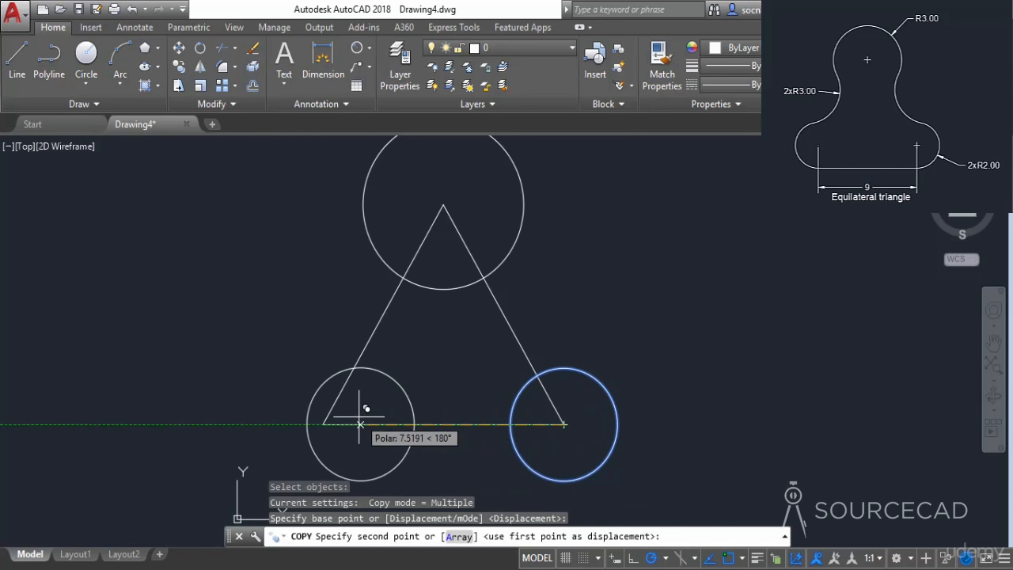
{"action": "left_click", "coordinate": [324, 423]}
{"action": "right_click", "coordinate": [286, 297]}
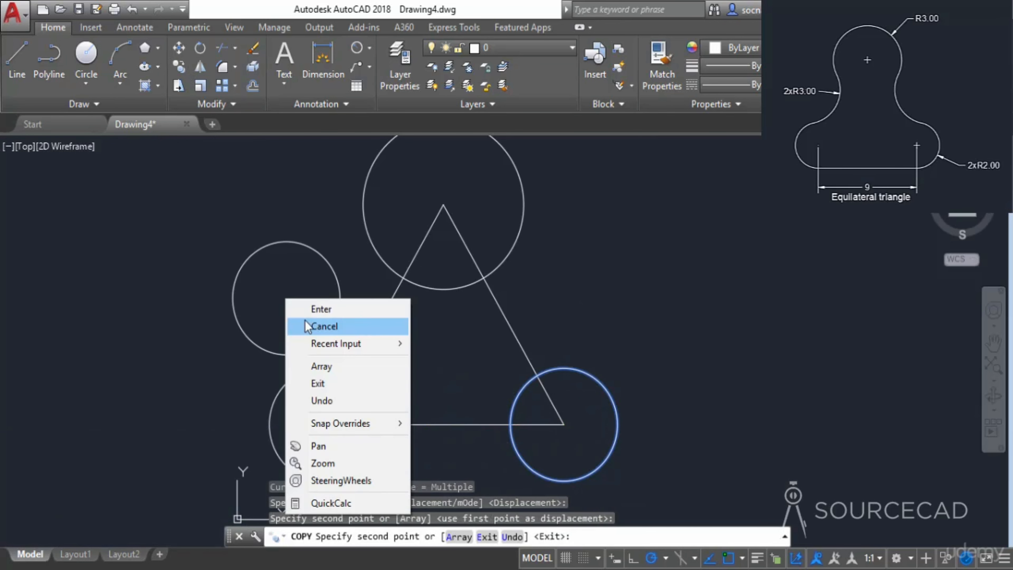
{"action": "left_click", "coordinate": [295, 328]}
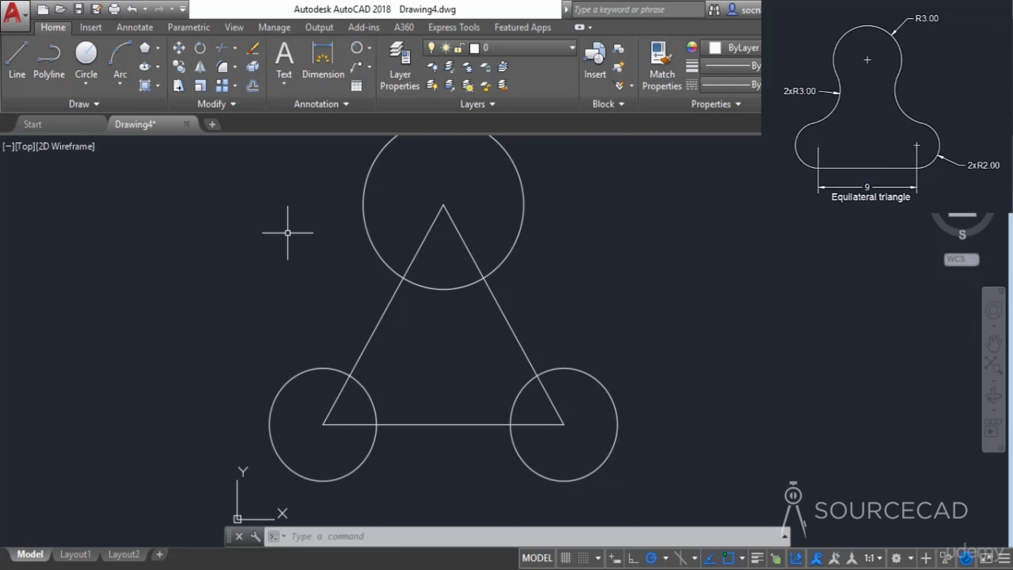
- Draw a radius 3 circle tangent to the lower-left circle and the top circle using Tan, Tan, Radius
{"action": "left_click", "coordinate": [82, 78]}
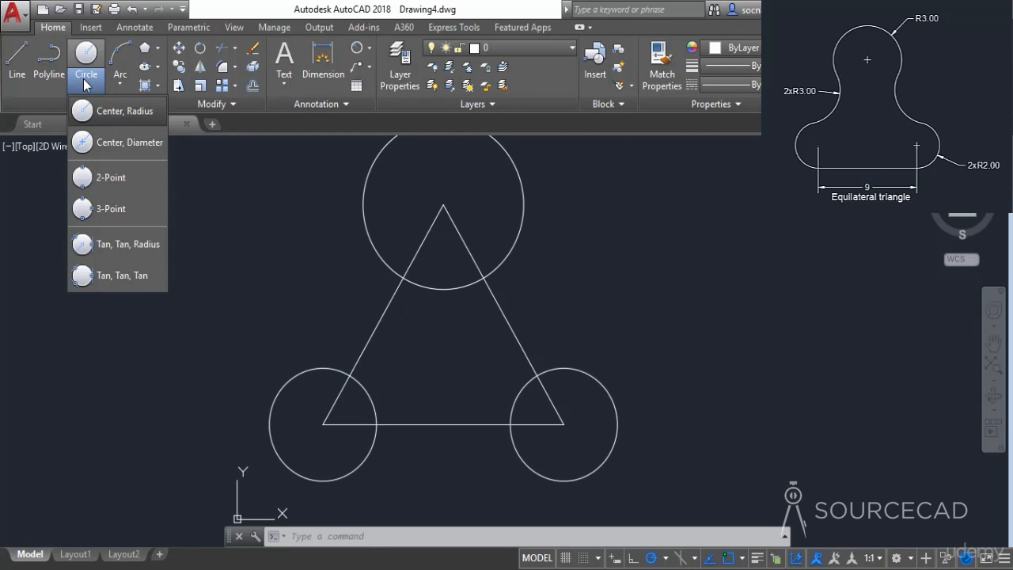
{"action": "left_click", "coordinate": [109, 244]}
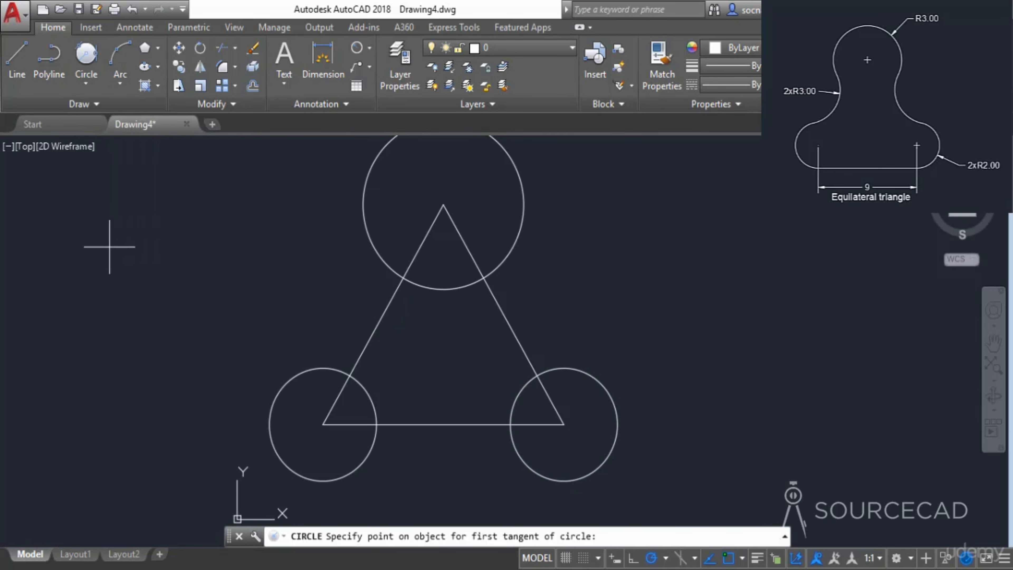
{"action": "left_click", "coordinate": [320, 366]}
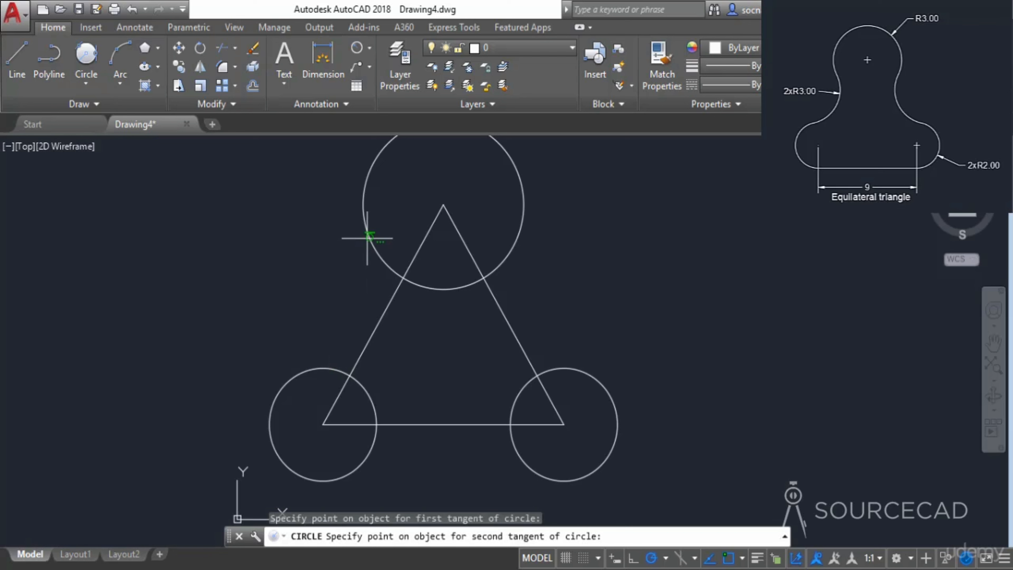
{"action": "left_click", "coordinate": [364, 228]}
{"action": "type", "text": "3"}
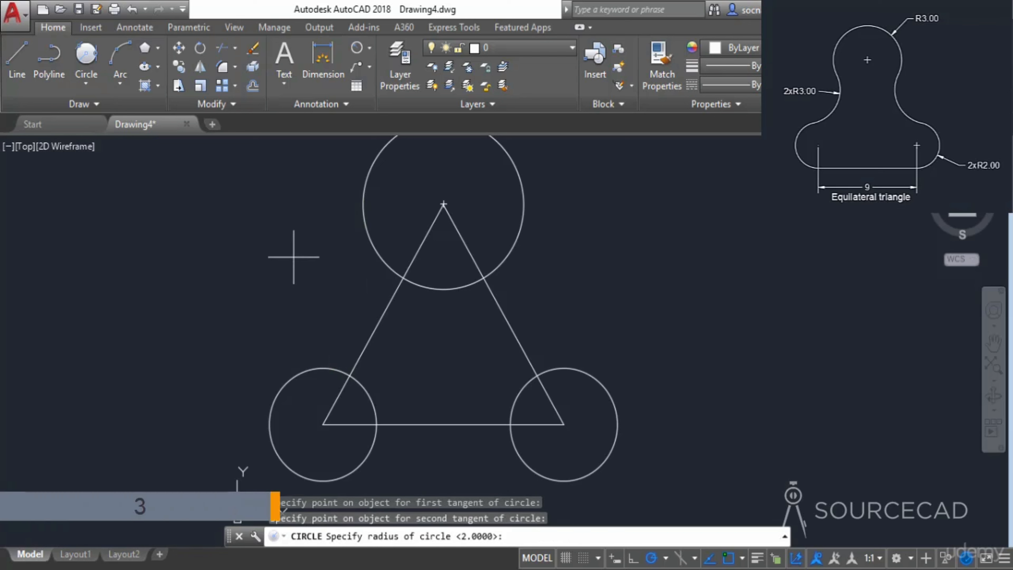
{"action": "key", "text": "Return"}
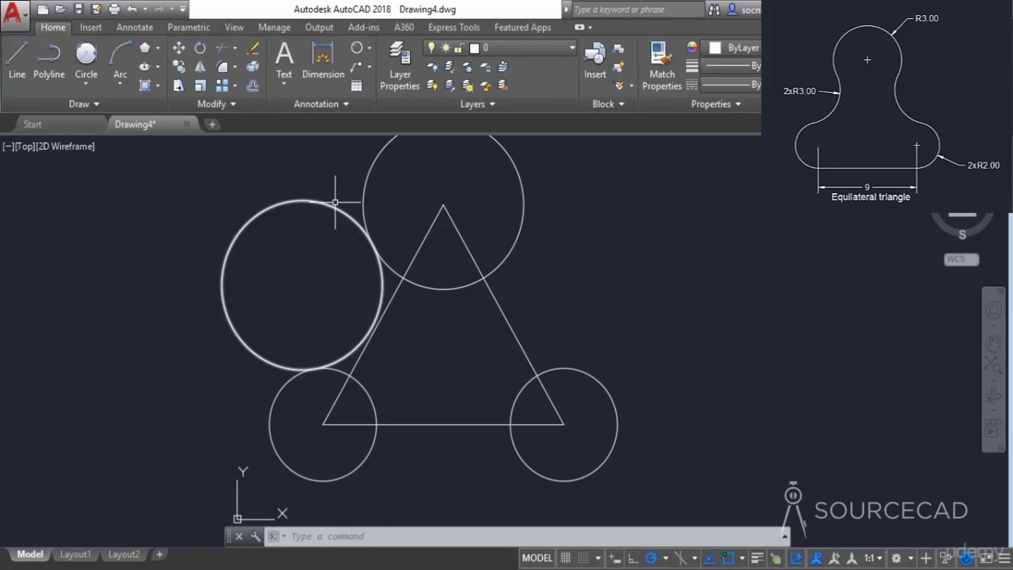
- Trim the outer part of the tangent circle, leaving the arc joining the lower-left and top circles
{"action": "left_click", "coordinate": [222, 48]}
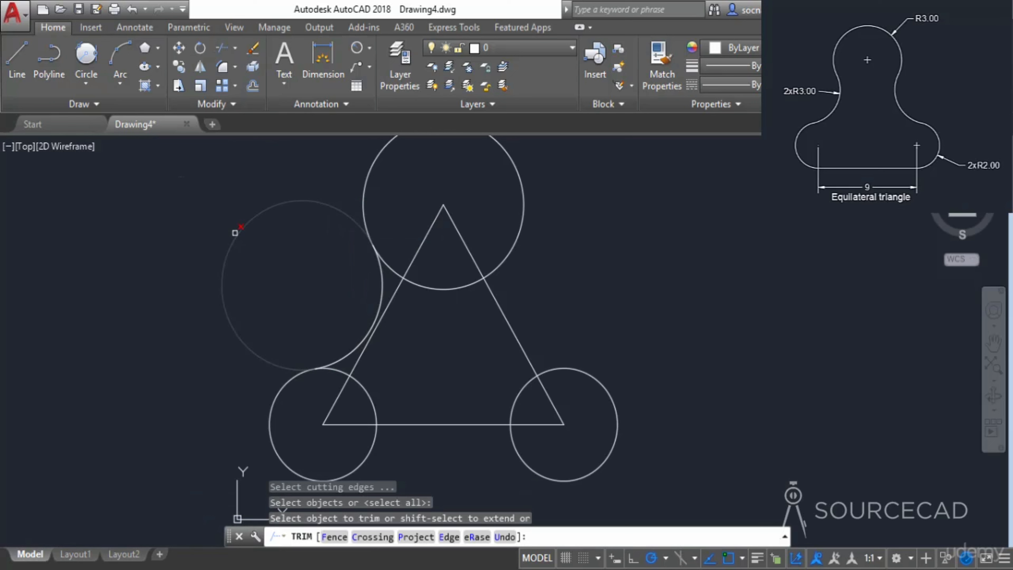
{"action": "left_click", "coordinate": [231, 230]}
{"action": "right_click", "coordinate": [231, 230]}
{"action": "left_click", "coordinate": [248, 239]}
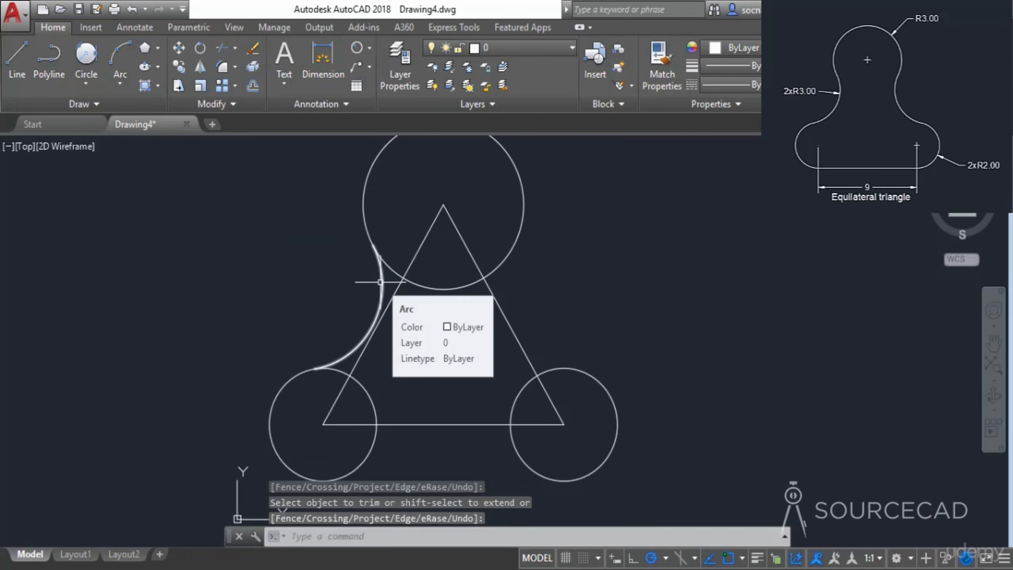
- Mirror the joining arc about the triangle's vertical centre line, keeping the source arc
{"action": "left_click", "coordinate": [380, 282]}
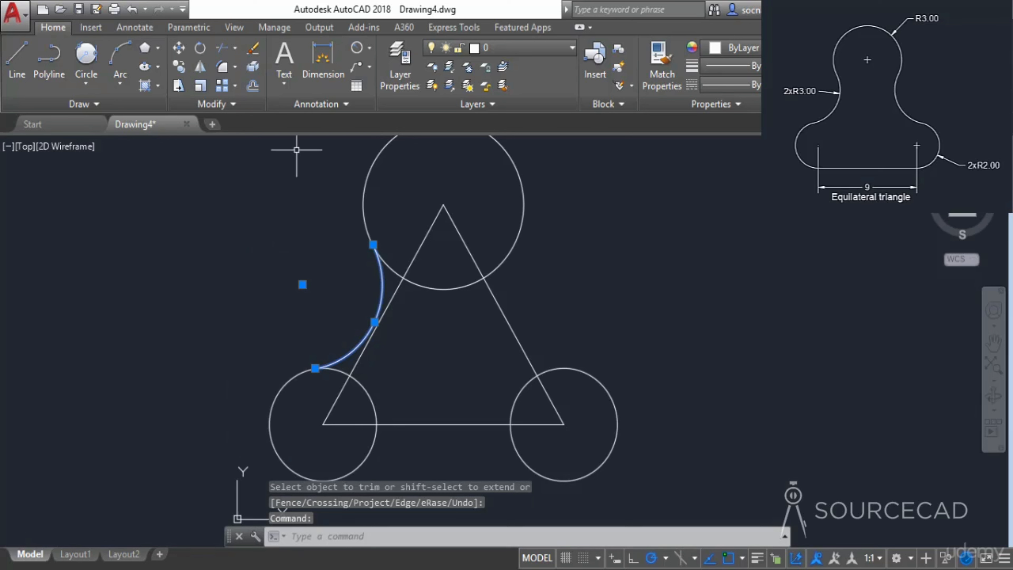
{"action": "left_click", "coordinate": [202, 68]}
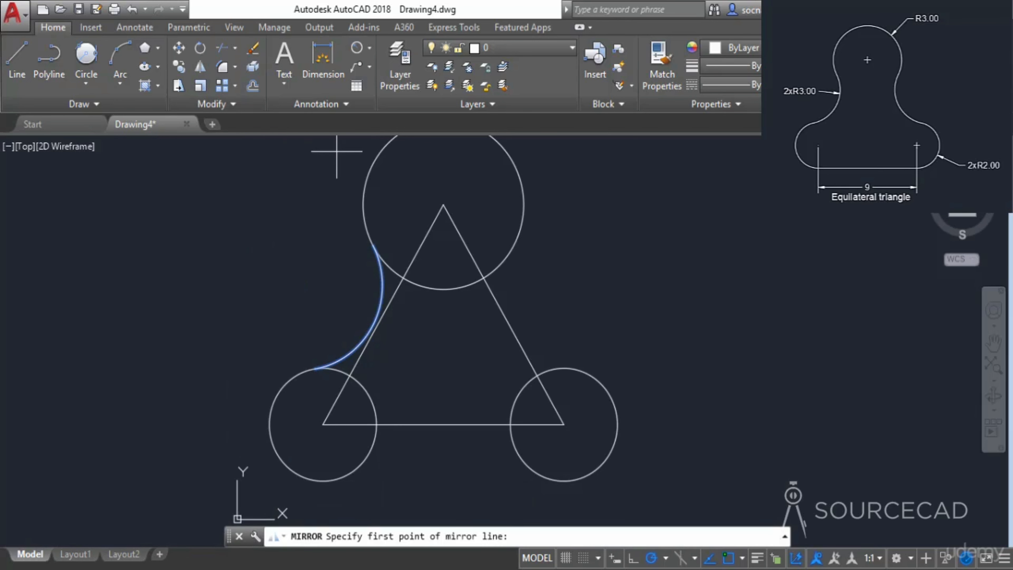
{"action": "left_click", "coordinate": [443, 204]}
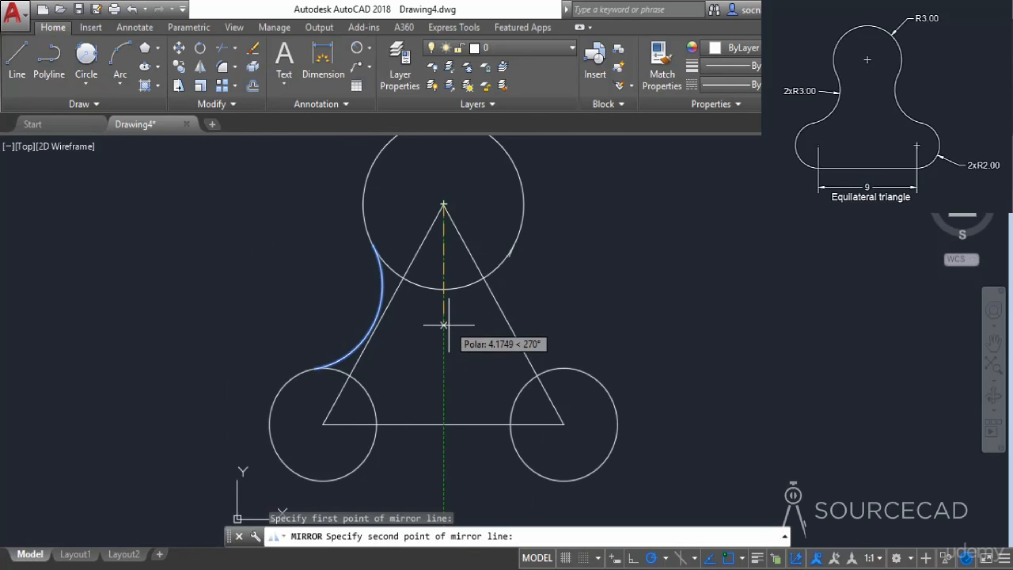
{"action": "left_click", "coordinate": [444, 426]}
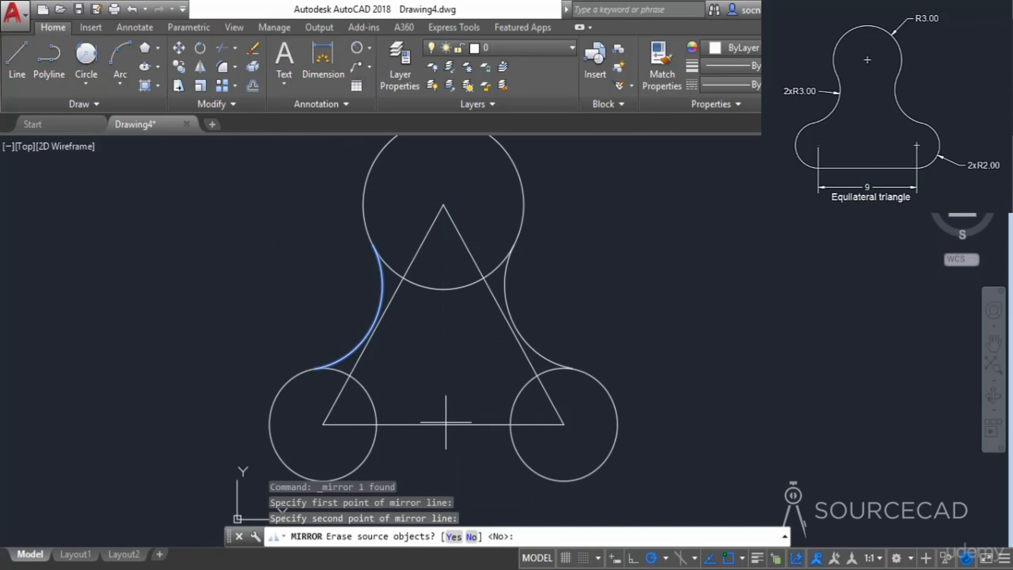
{"action": "key", "text": "Return"}
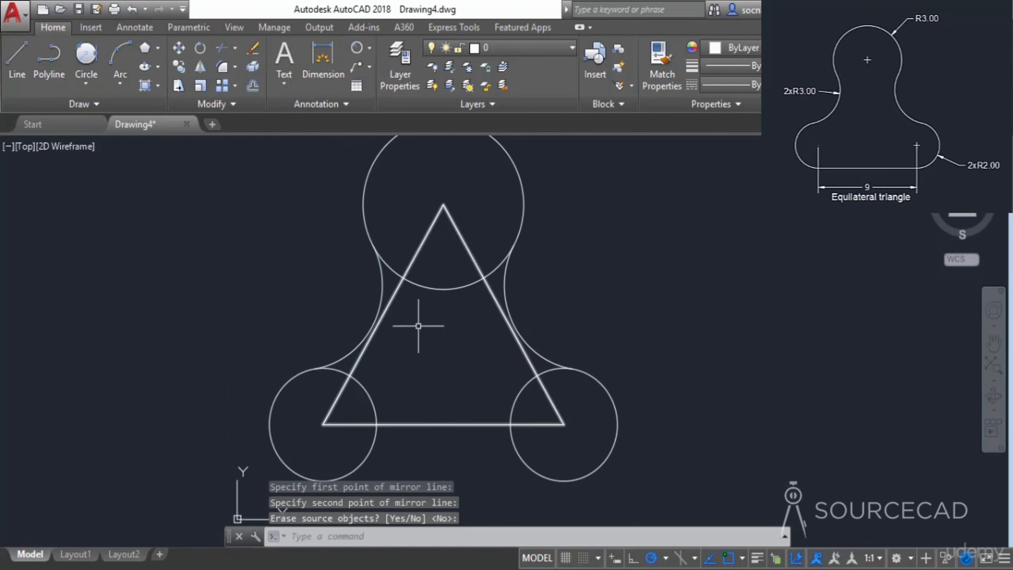
- Draw a straight line tangent to the bottoms of the two lower circles
{"action": "mouse_move", "coordinate": [448, 406]}
{"action": "middle_mouse_down"}
{"action": "mouse_move", "coordinate": [454, 380]}
{"action": "mouse_move", "coordinate": [434, 358]}
{"action": "middle_mouse_up"}
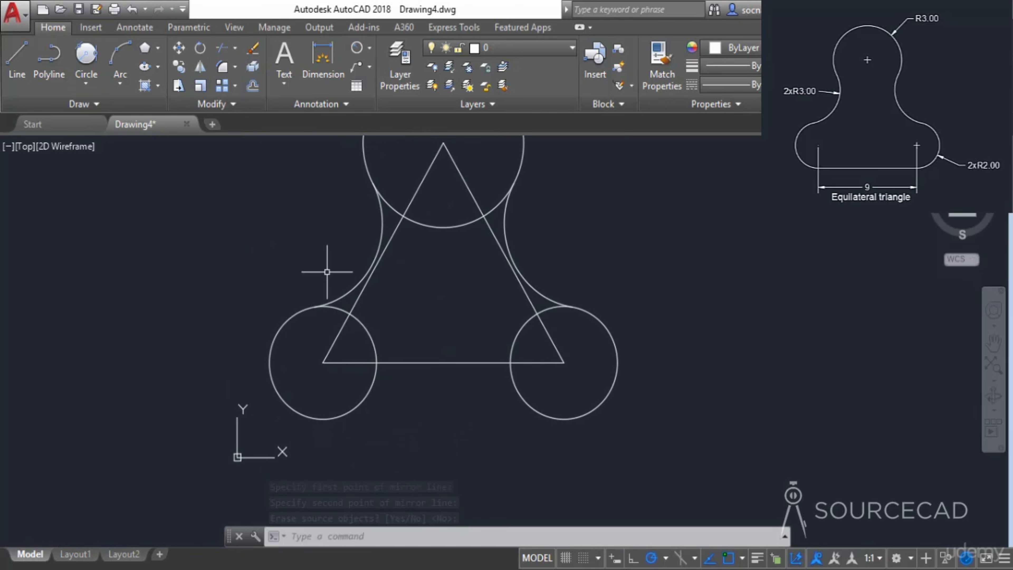
{"action": "left_click", "coordinate": [16, 60]}
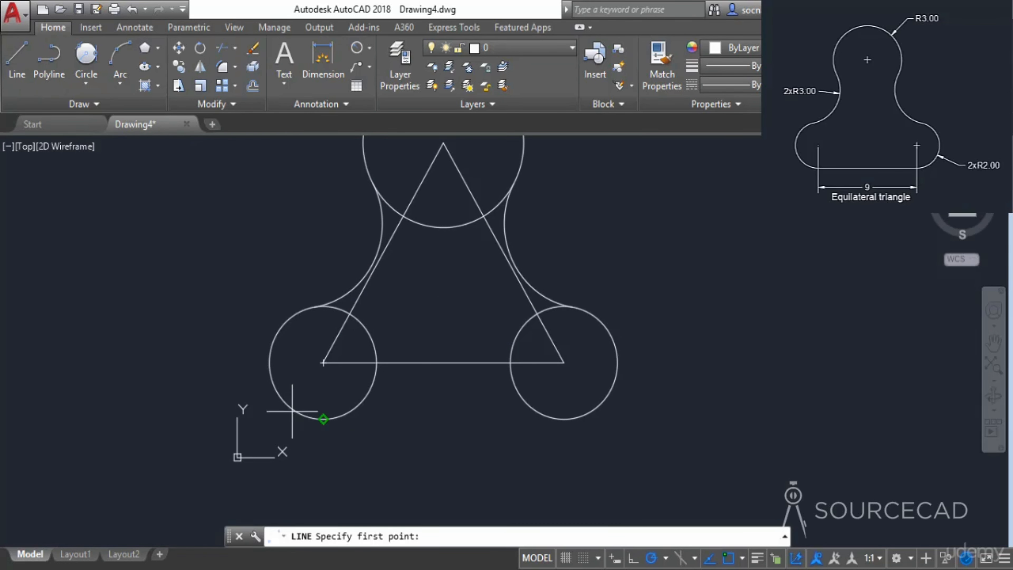
{"action": "left_click", "coordinate": [323, 425]}
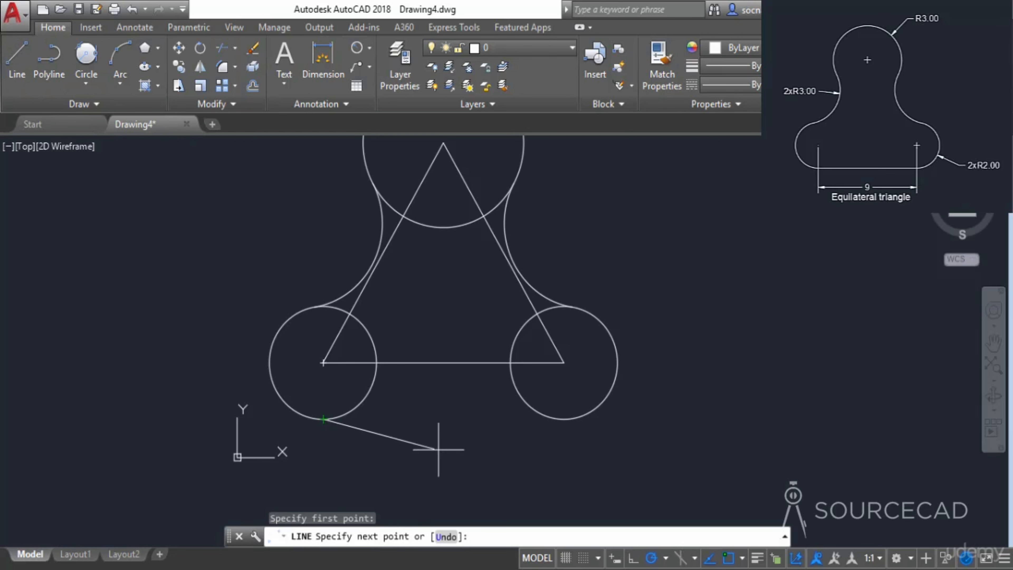
{"action": "left_click", "coordinate": [564, 419]}
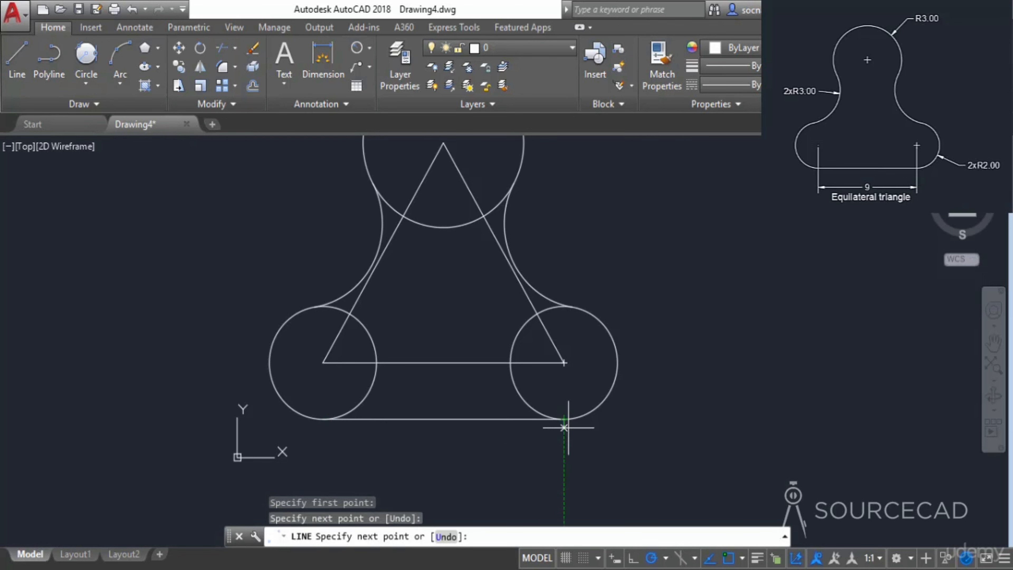
{"action": "key", "text": "Return"}
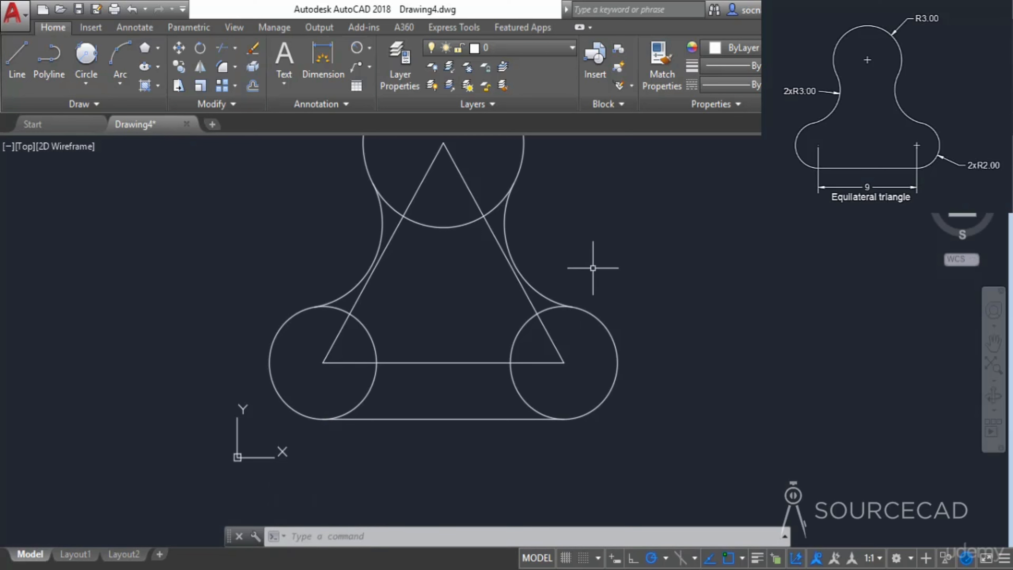
- Erase the construction triangle
{"action": "left_click", "coordinate": [471, 187]}
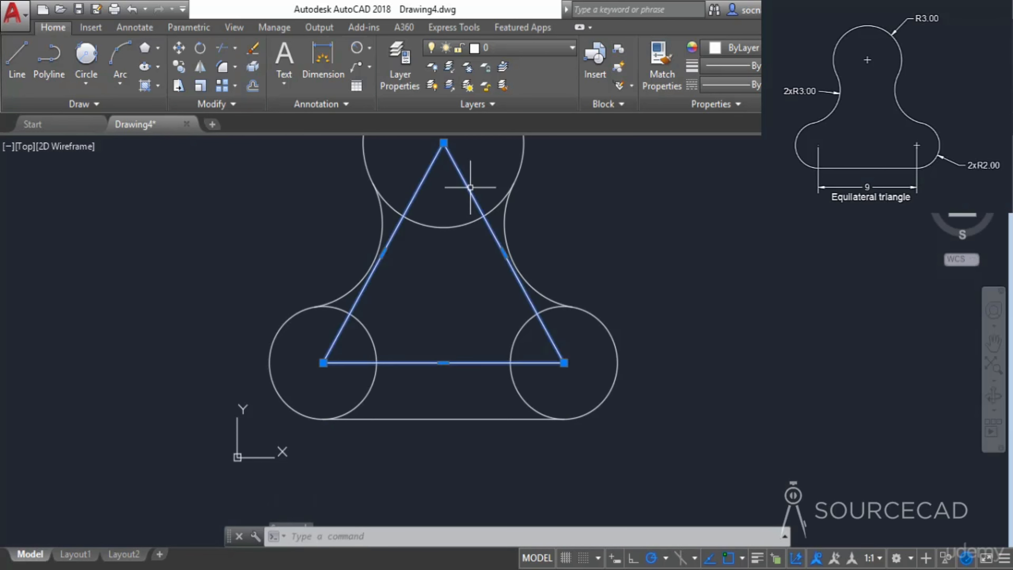
{"action": "right_click", "coordinate": [562, 196]}
{"action": "left_click", "coordinate": [625, 284]}
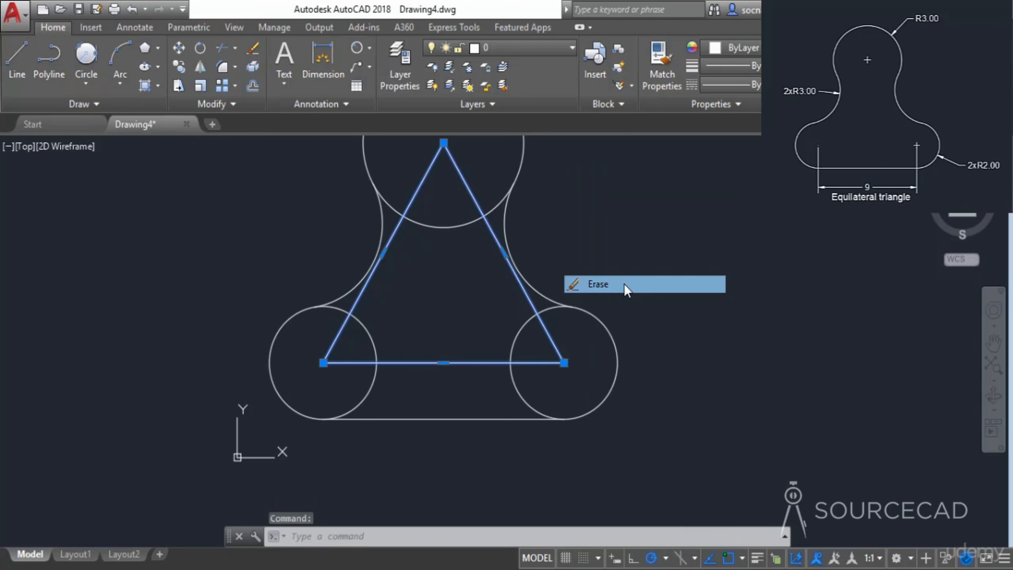
- Trim the inner portions of the top circle and both lower circles to leave a single closed outline
{"action": "left_click", "coordinate": [221, 47]}
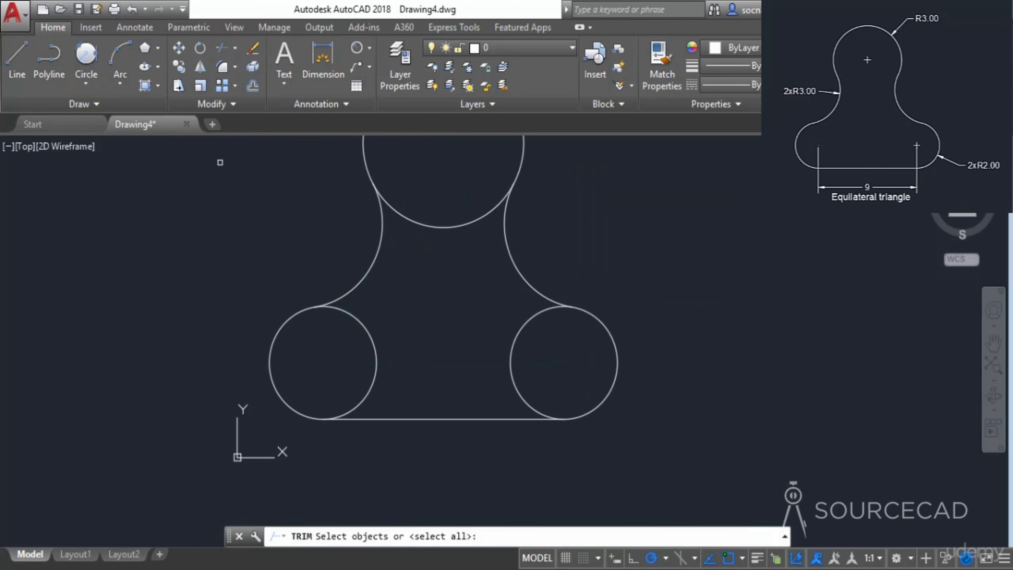
{"action": "left_click", "coordinate": [404, 228]}
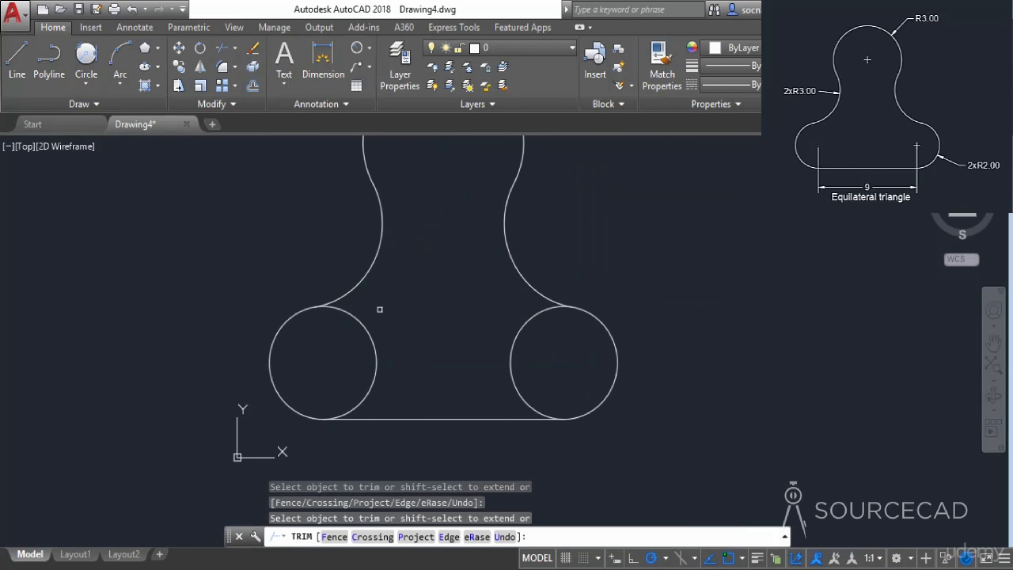
{"action": "left_click", "coordinate": [367, 340]}
{"action": "left_click", "coordinate": [519, 327]}
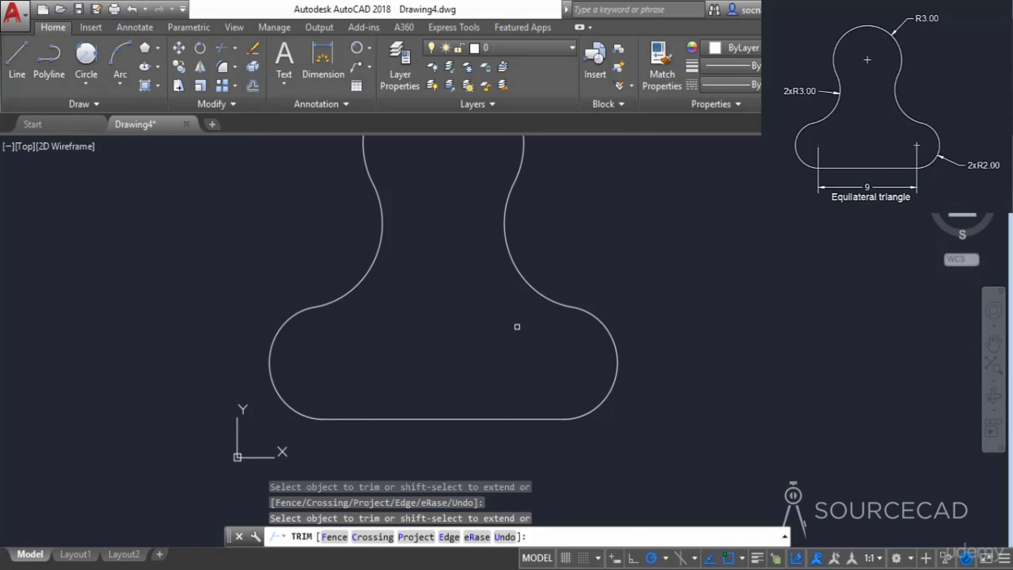
{"action": "right_click", "coordinate": [476, 294]}
{"action": "left_click", "coordinate": [491, 304]}
{"action": "scroll", "coordinate": [491, 304], "scroll_direction": "down", "scroll_amount": 2}
{"action": "middle_click_drag", "start_coordinate": [478, 290], "coordinate": [494, 351]}
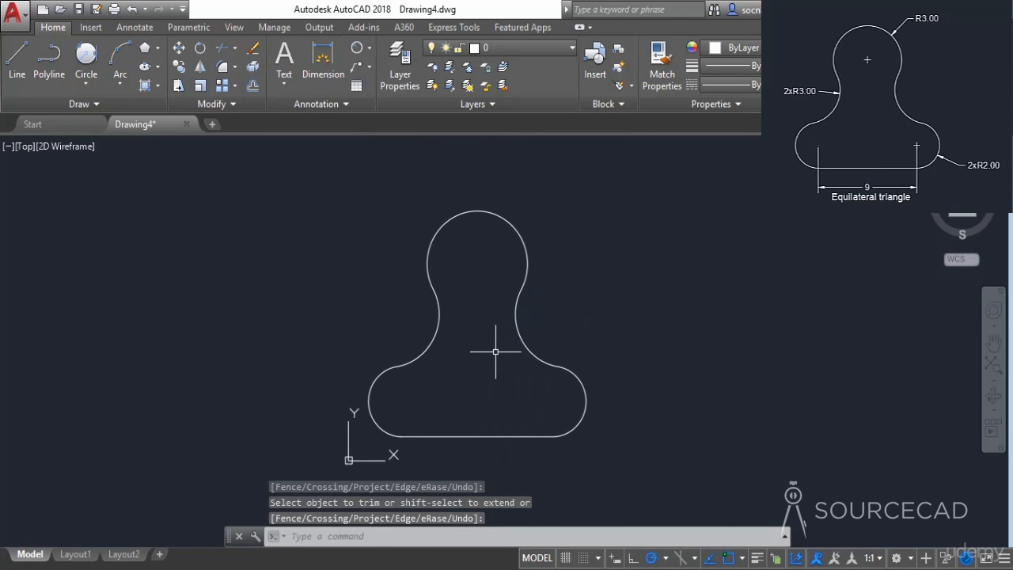